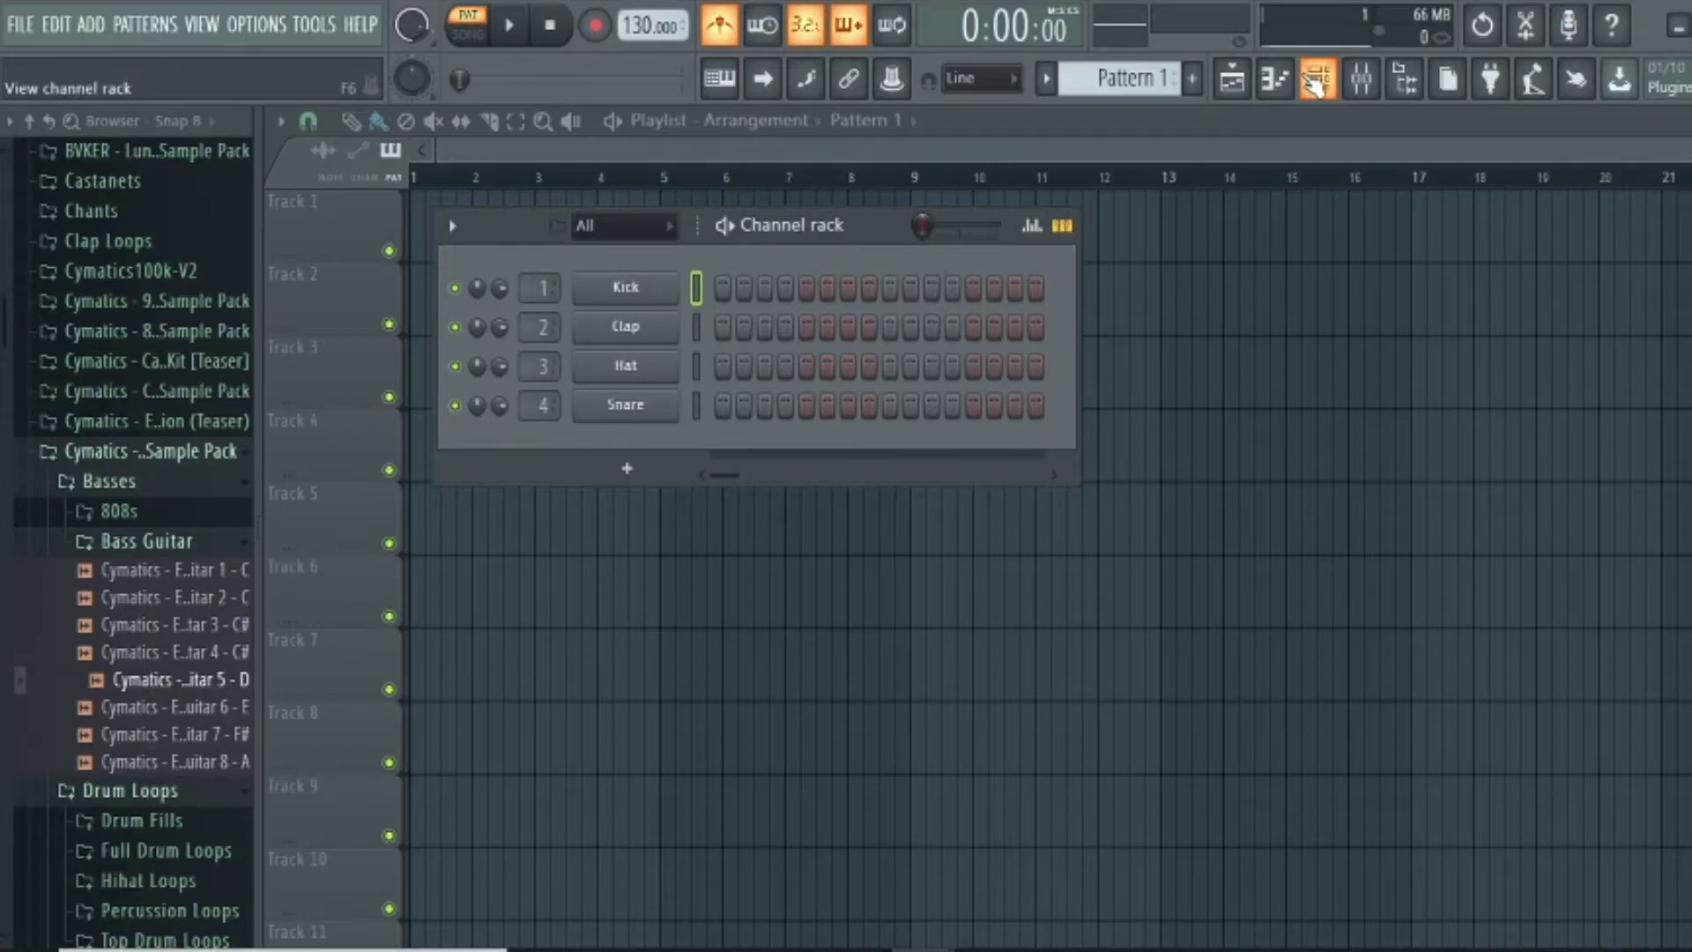
Hide and show the channel rack several times and shift it slightly over the playlist, leaving it open
{"action": "left_click", "coordinate": [1316, 82]}
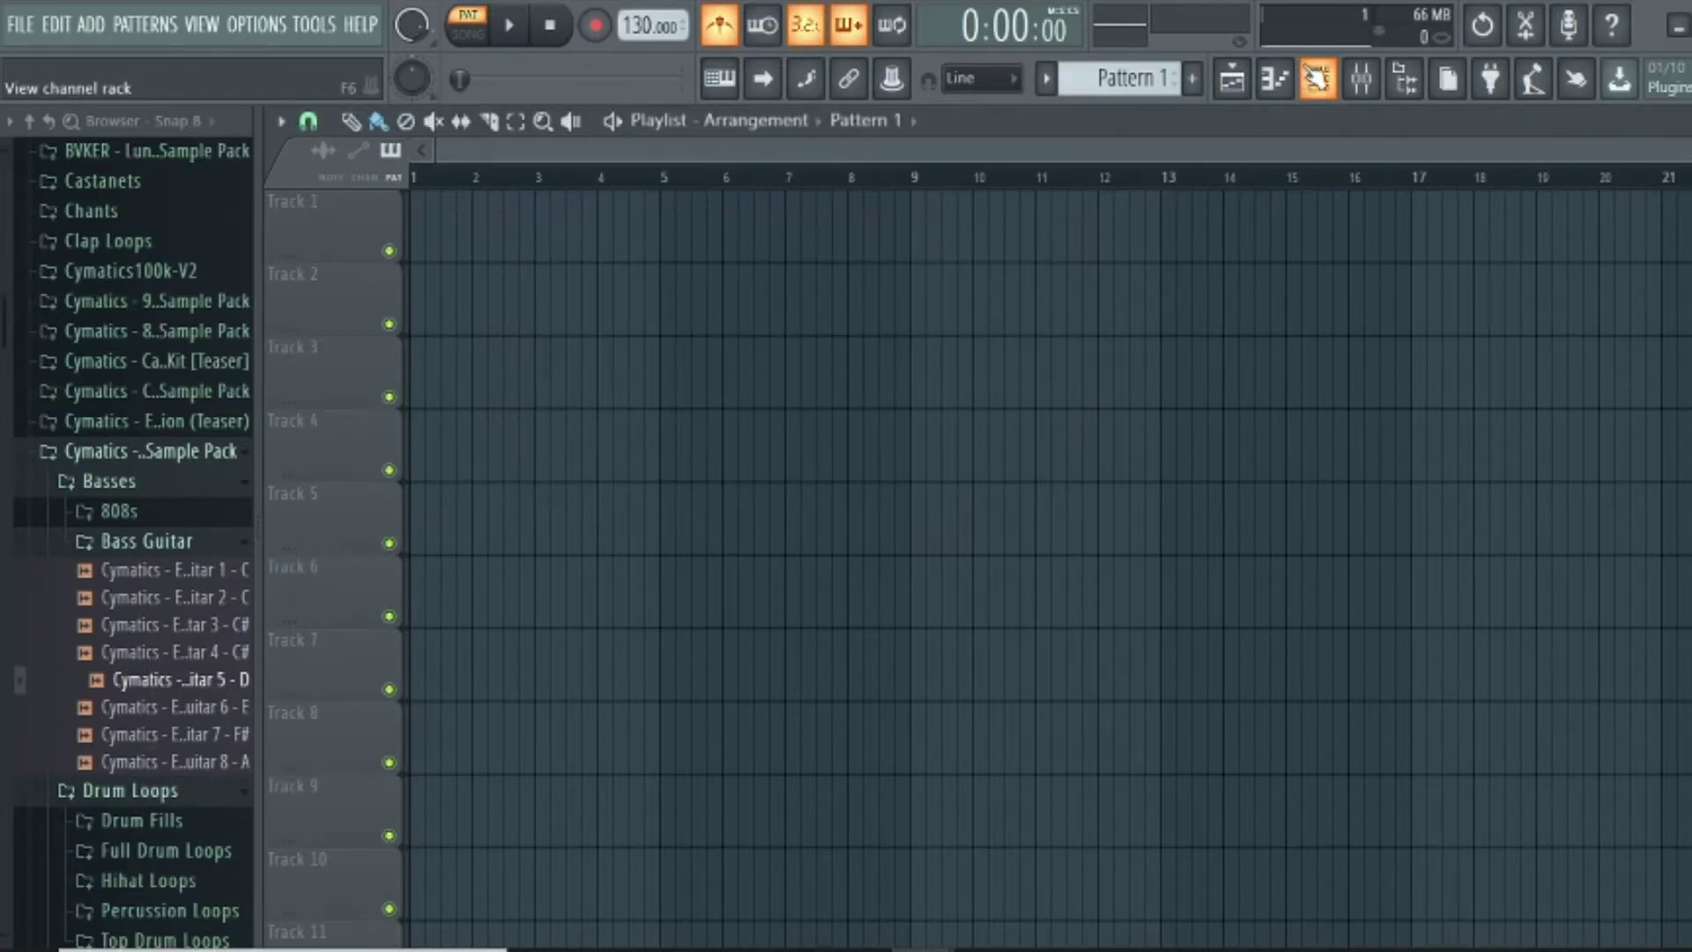
{"action": "left_click", "coordinate": [1316, 82]}
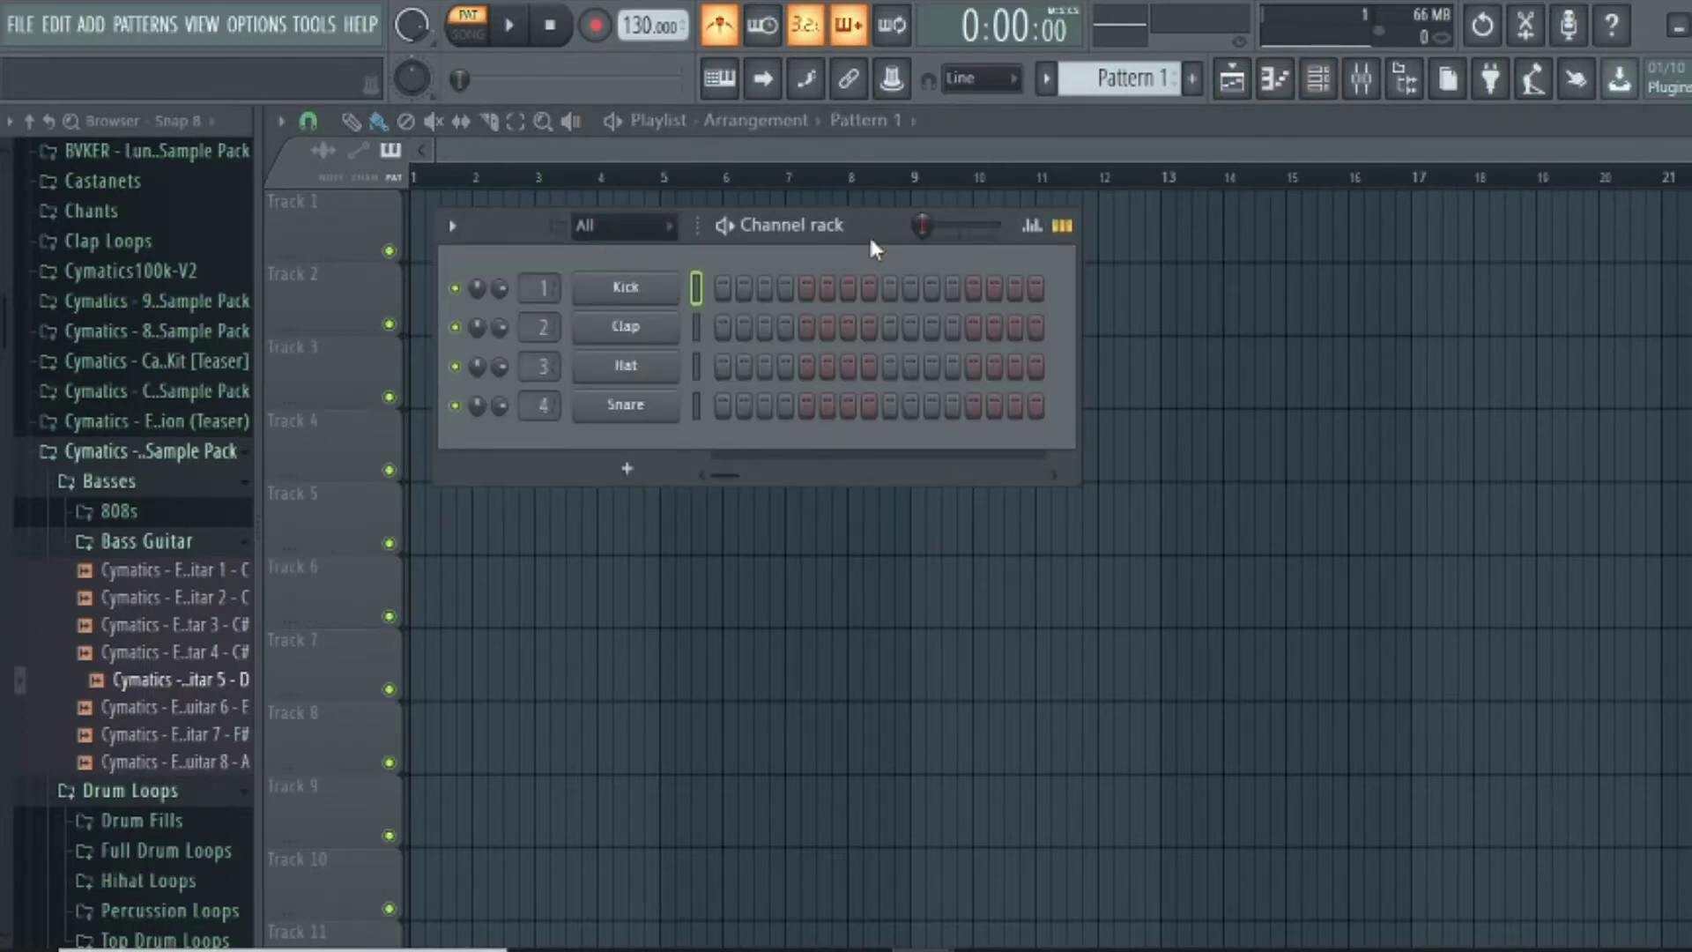
{"action": "left_click_drag", "start_coordinate": [871, 238], "coordinate": [834, 261]}
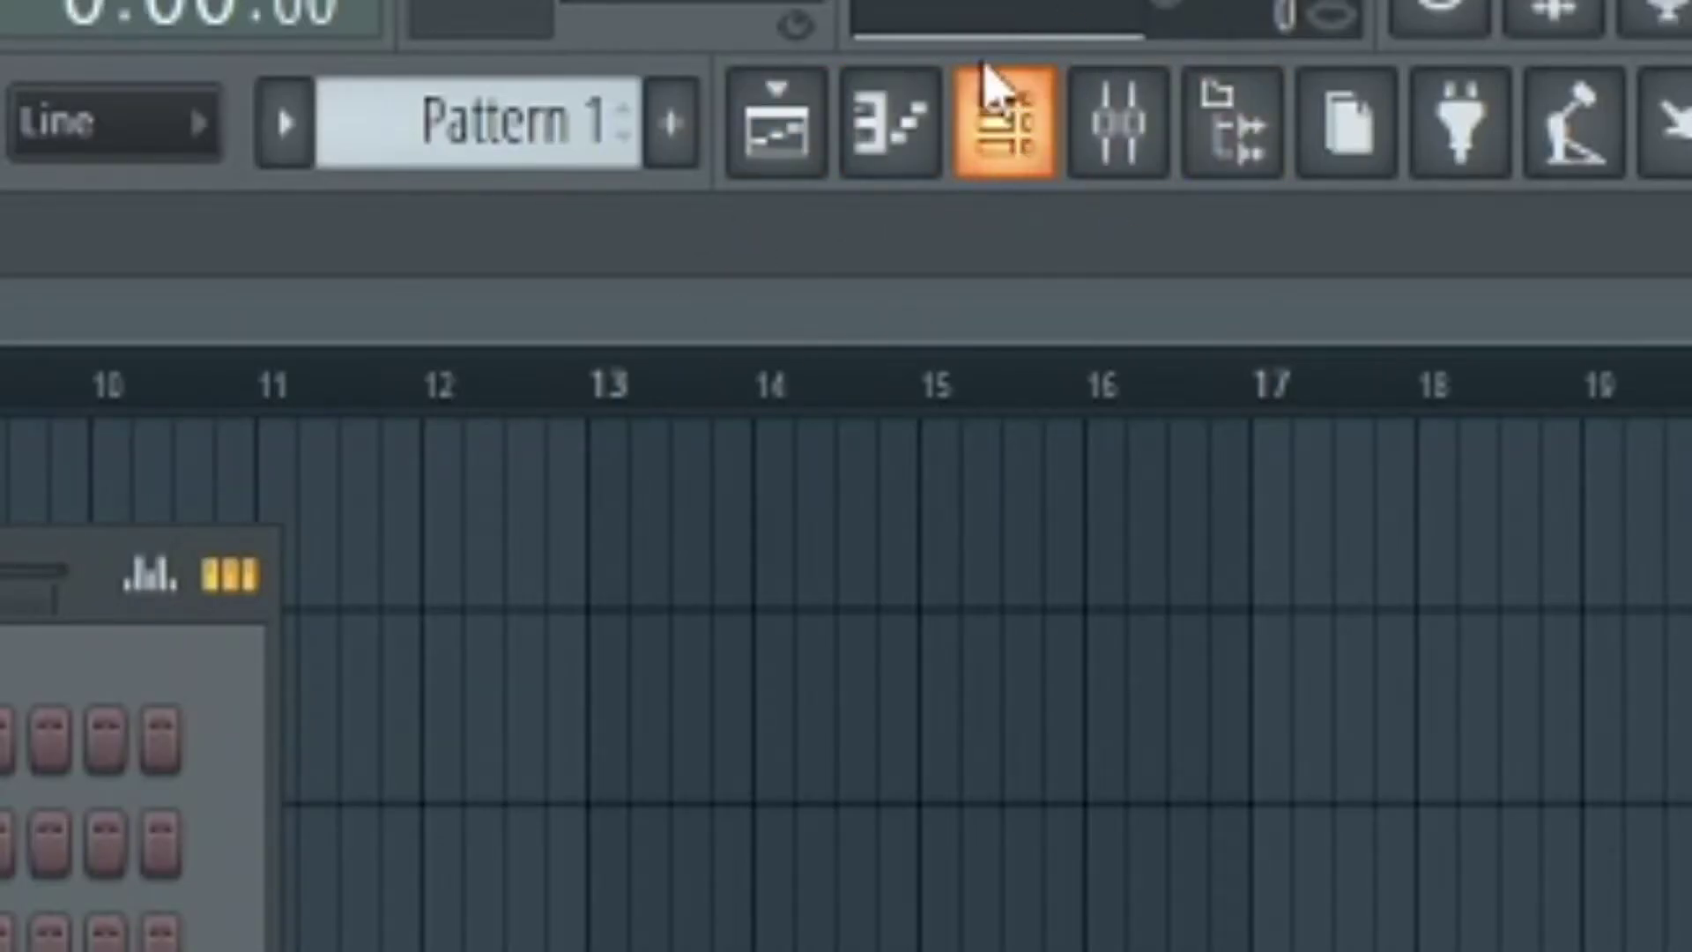
{"action": "left_click", "coordinate": [996, 106]}
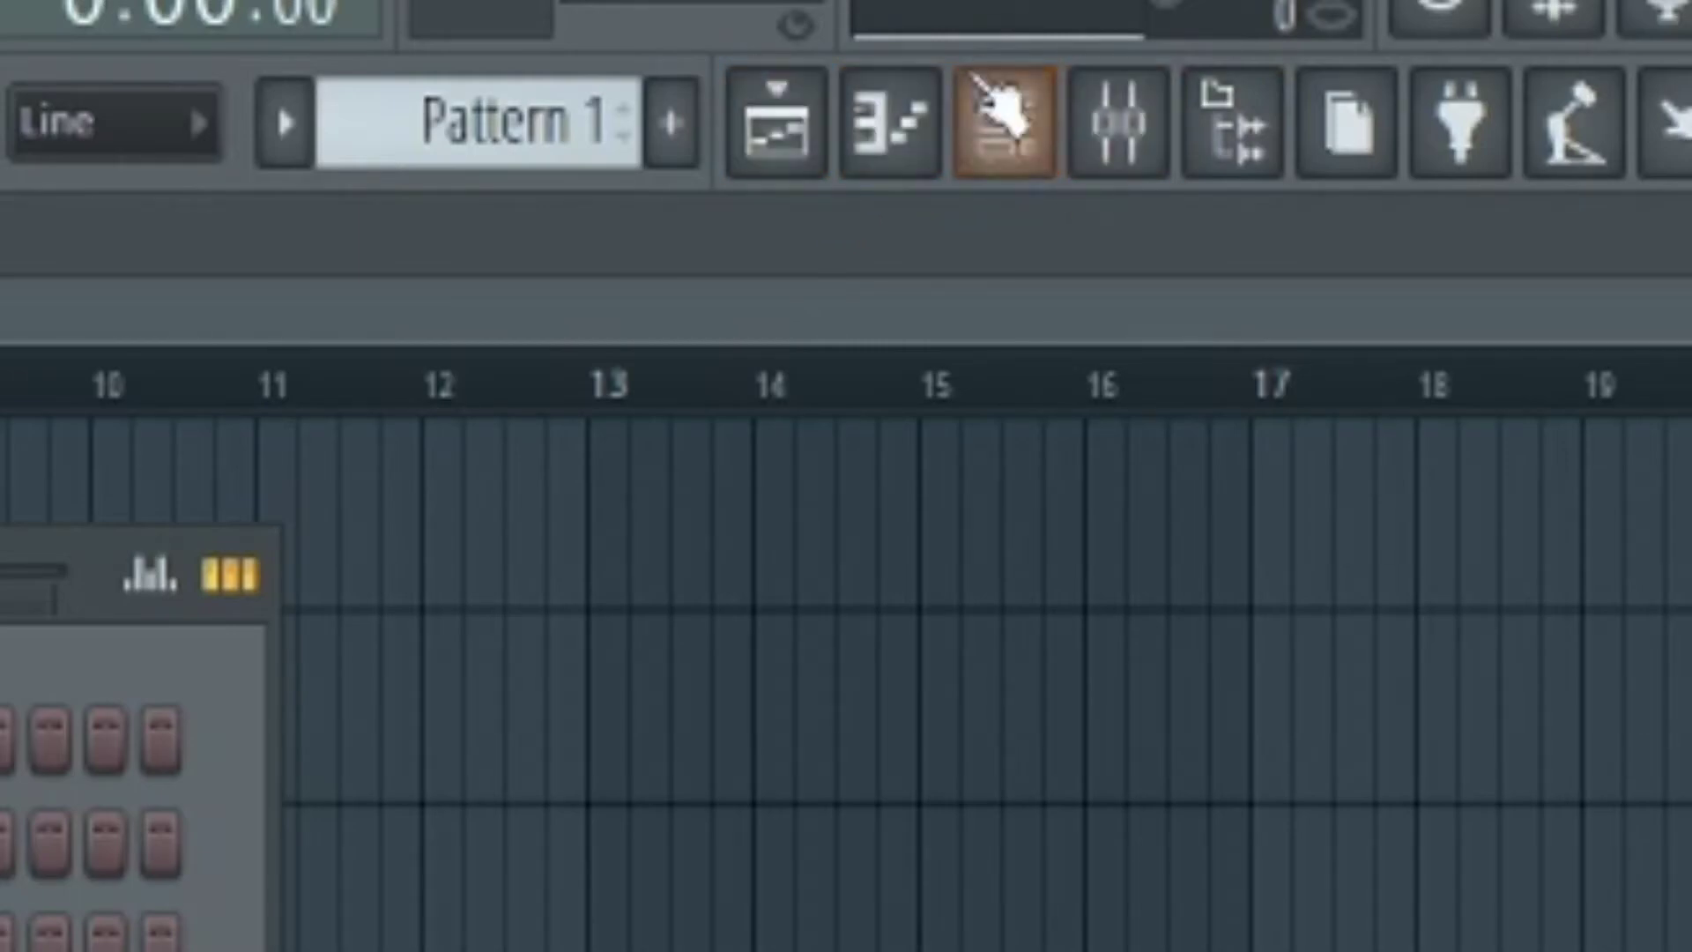
{"action": "left_click", "coordinate": [1005, 119]}
{"action": "left_click", "coordinate": [1005, 119]}
{"action": "left_click", "coordinate": [1005, 119]}
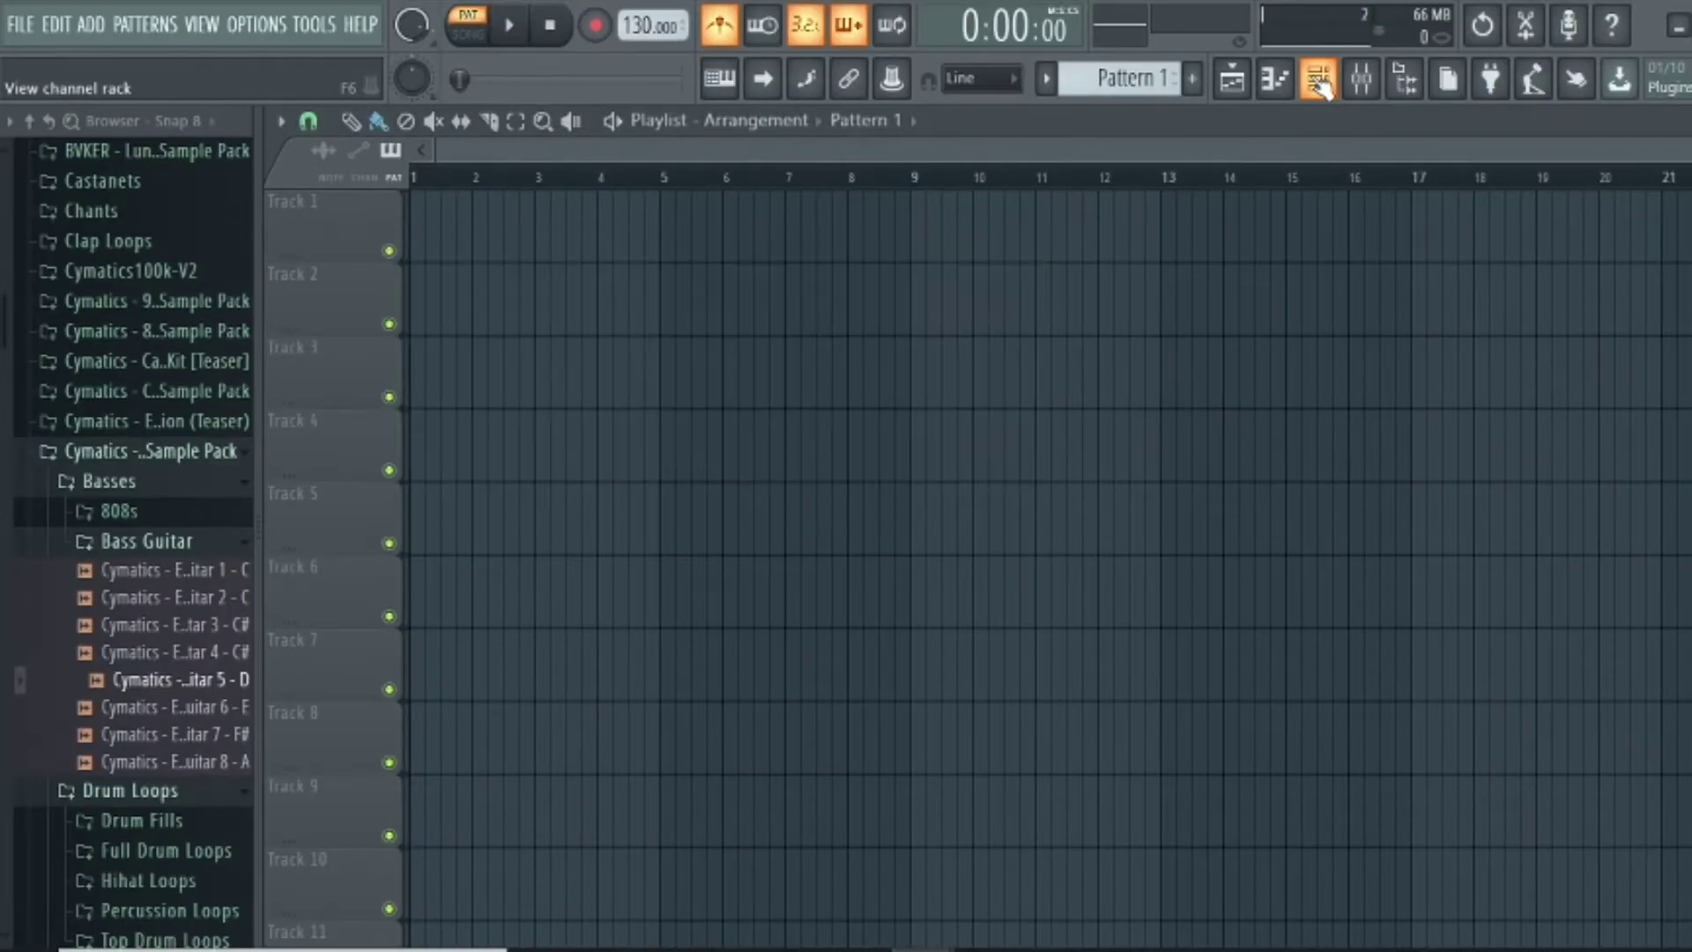
{"action": "left_click", "coordinate": [1319, 81]}
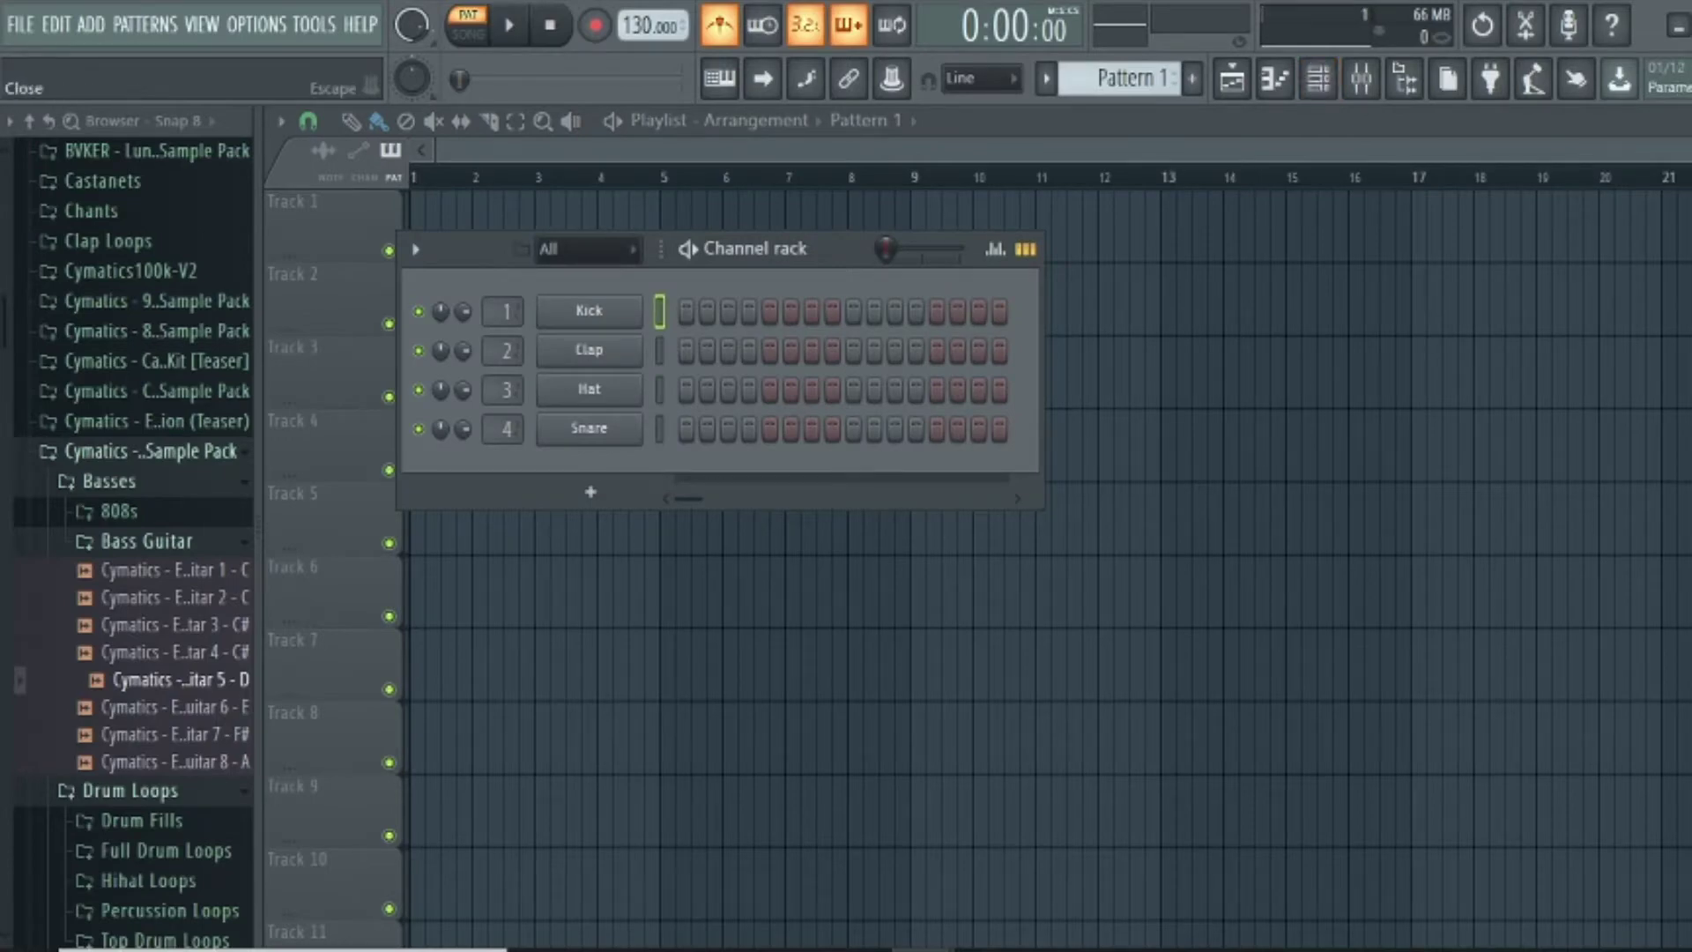
Close the playlist and move the channel rack up to just below the toolbar
{"action": "key", "text": "F9"}
{"action": "key", "text": "F9"}
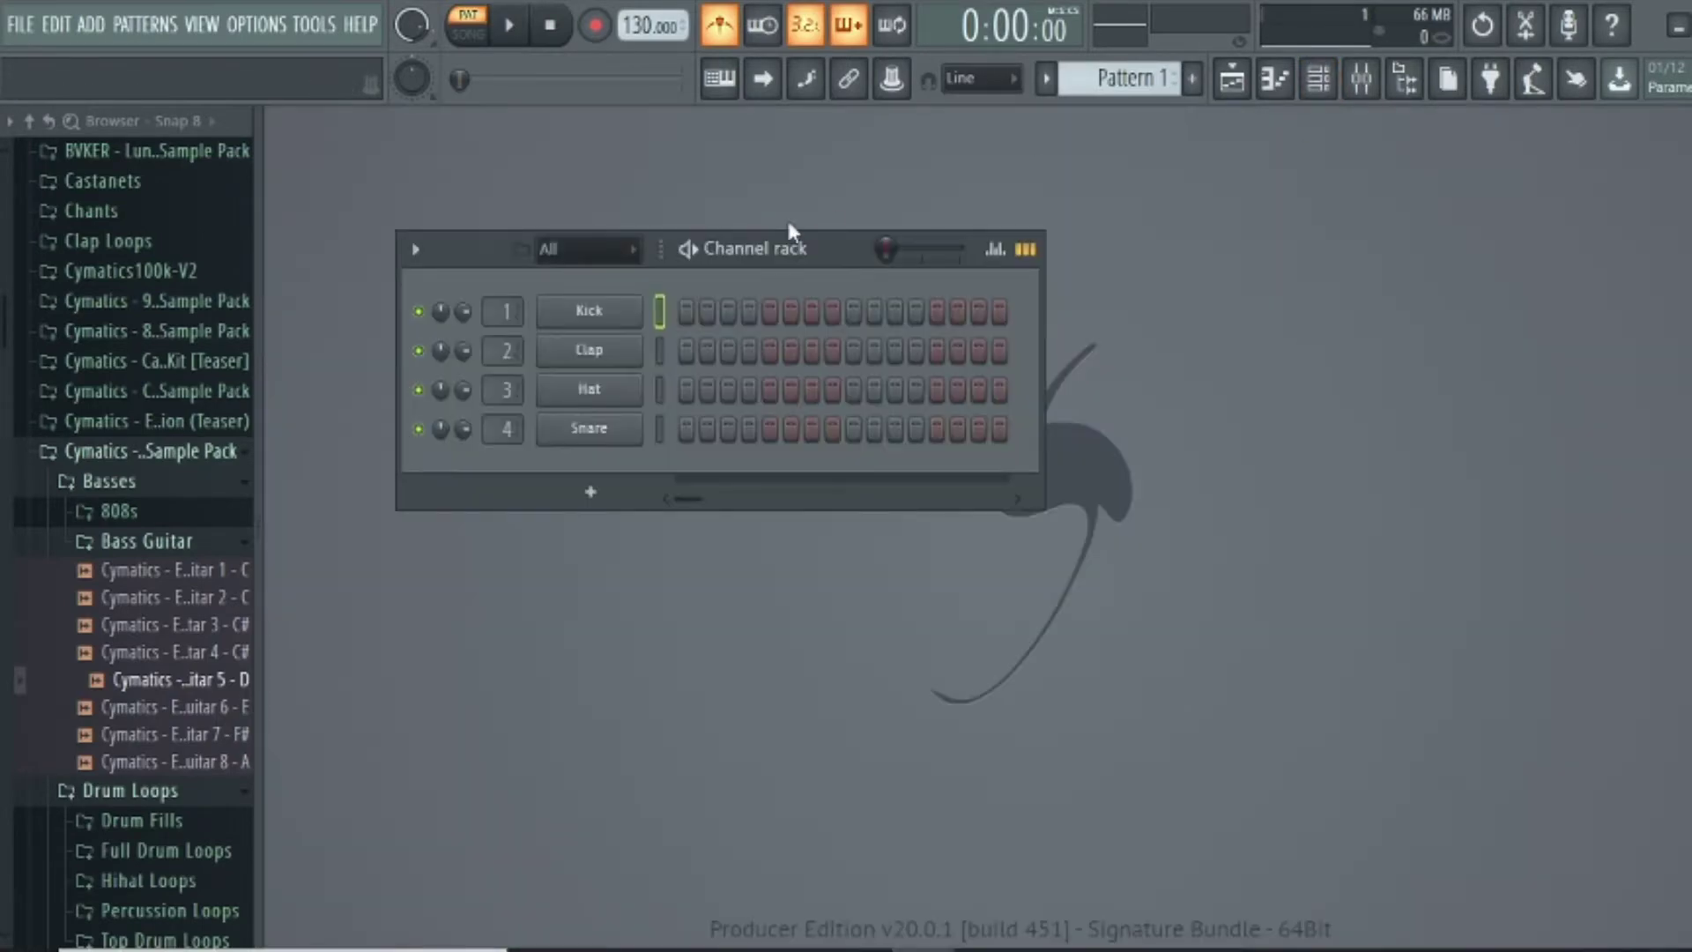
{"action": "left_click_drag", "start_coordinate": [817, 245], "coordinate": [700, 141]}
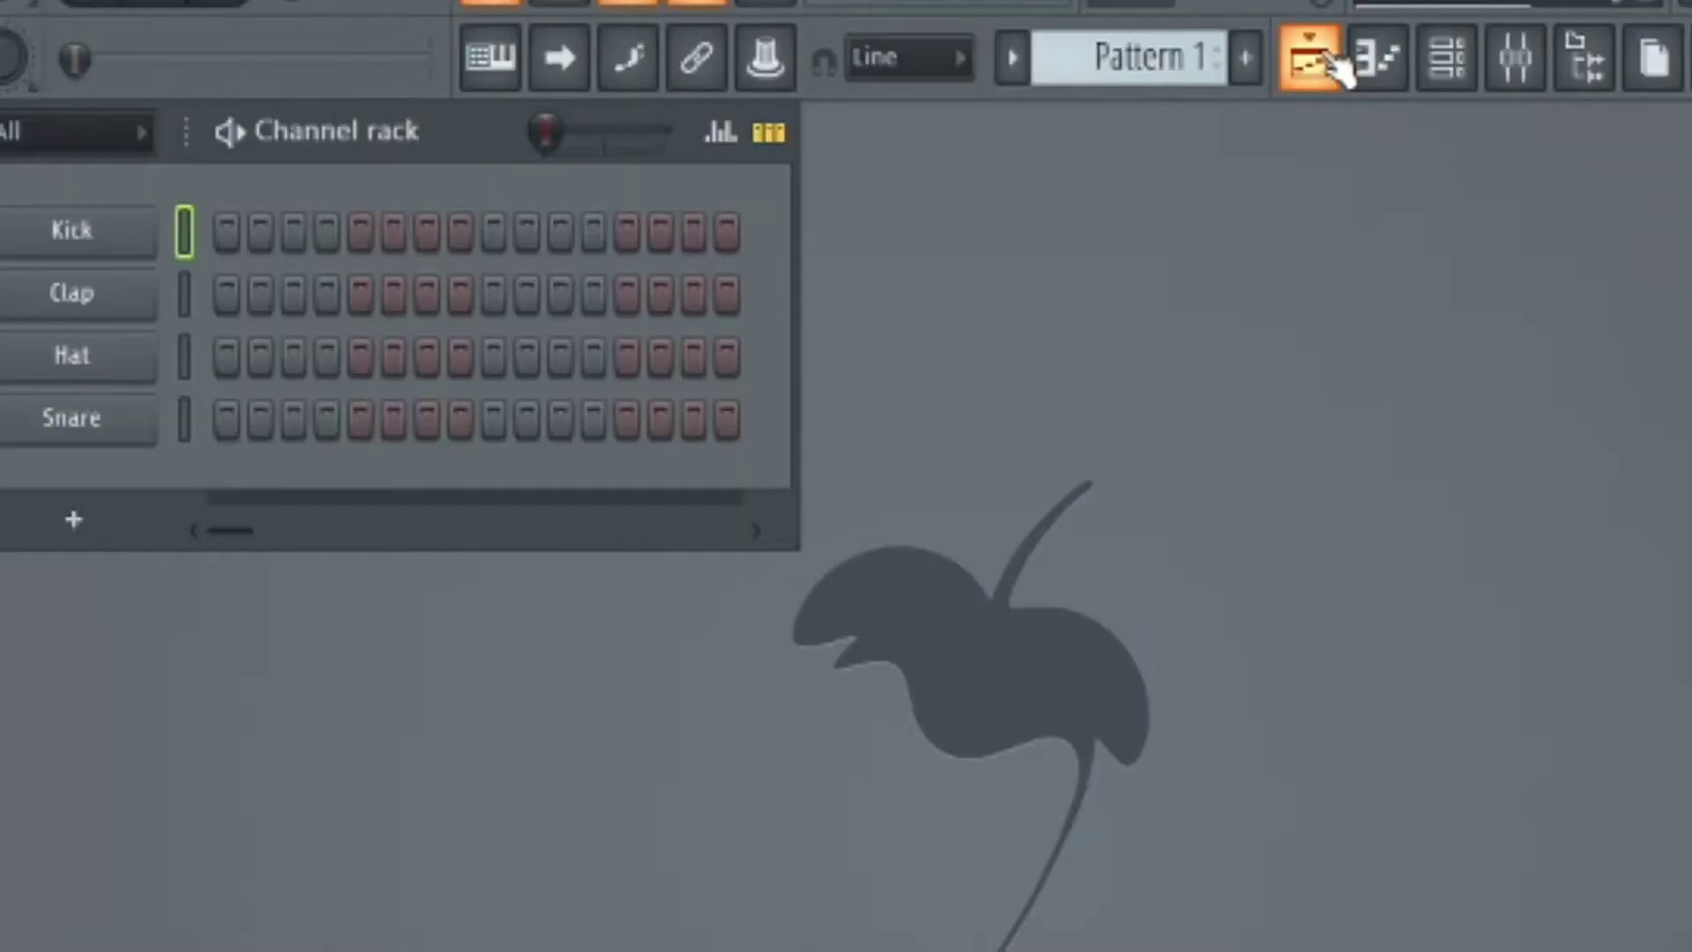
Switch the workspace between the playlist, the channel rack and the Kick channel's piano roll
{"action": "left_click", "coordinate": [1234, 80]}
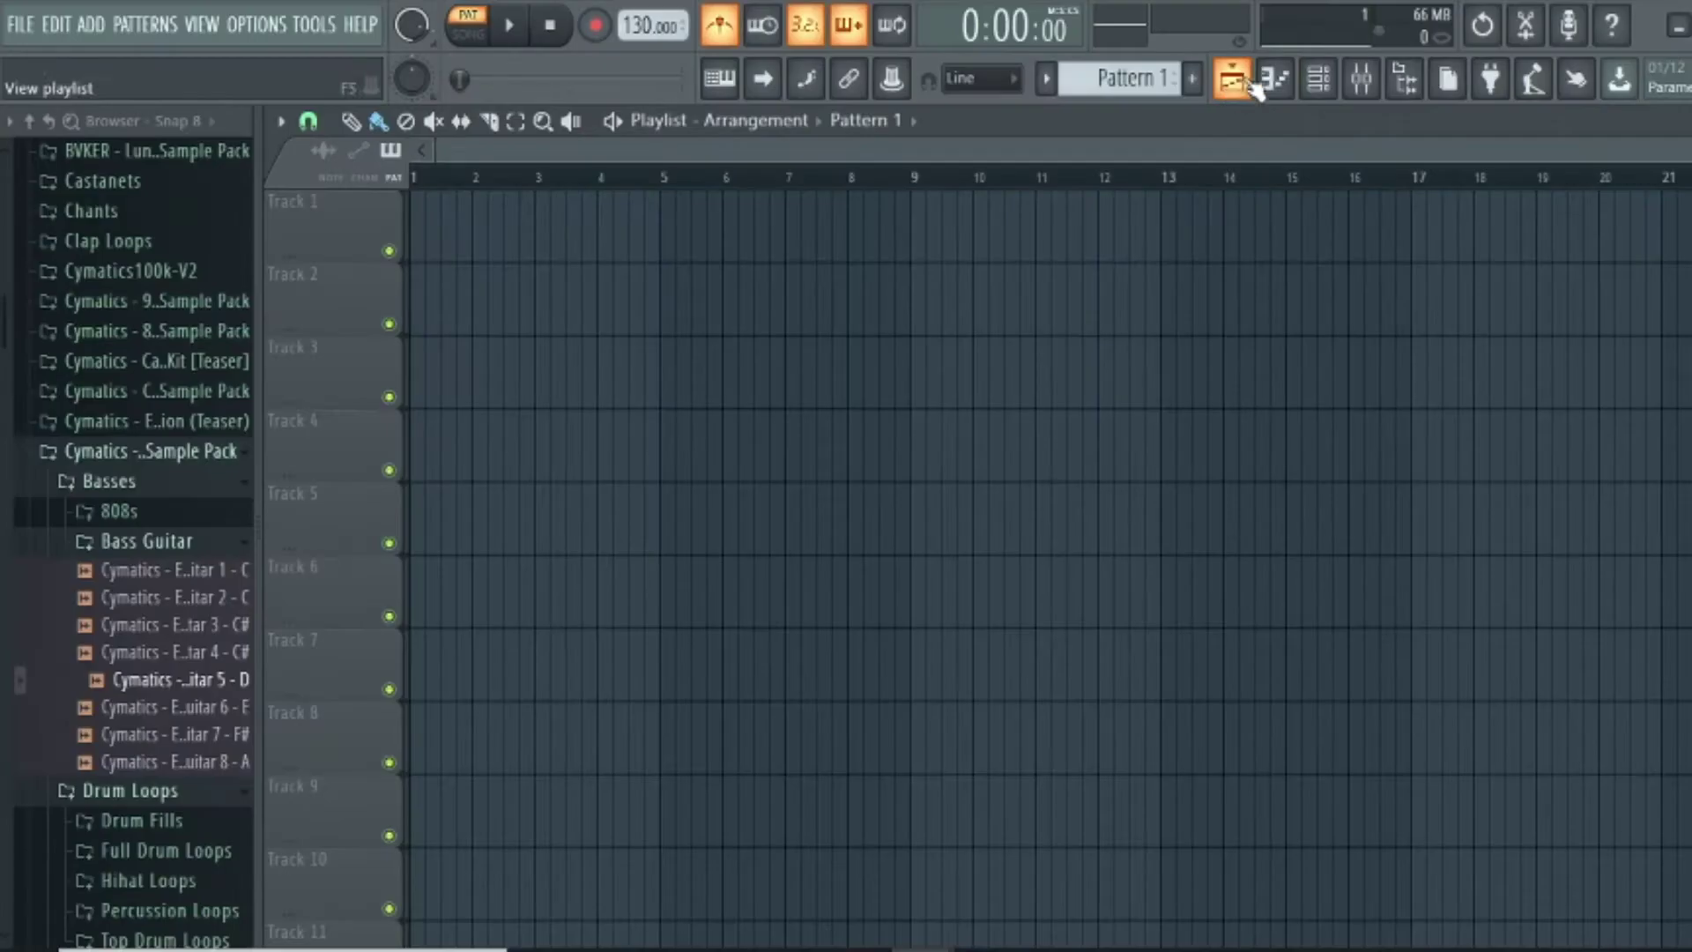
{"action": "left_click", "coordinate": [1377, 60]}
{"action": "left_click", "coordinate": [1337, 82]}
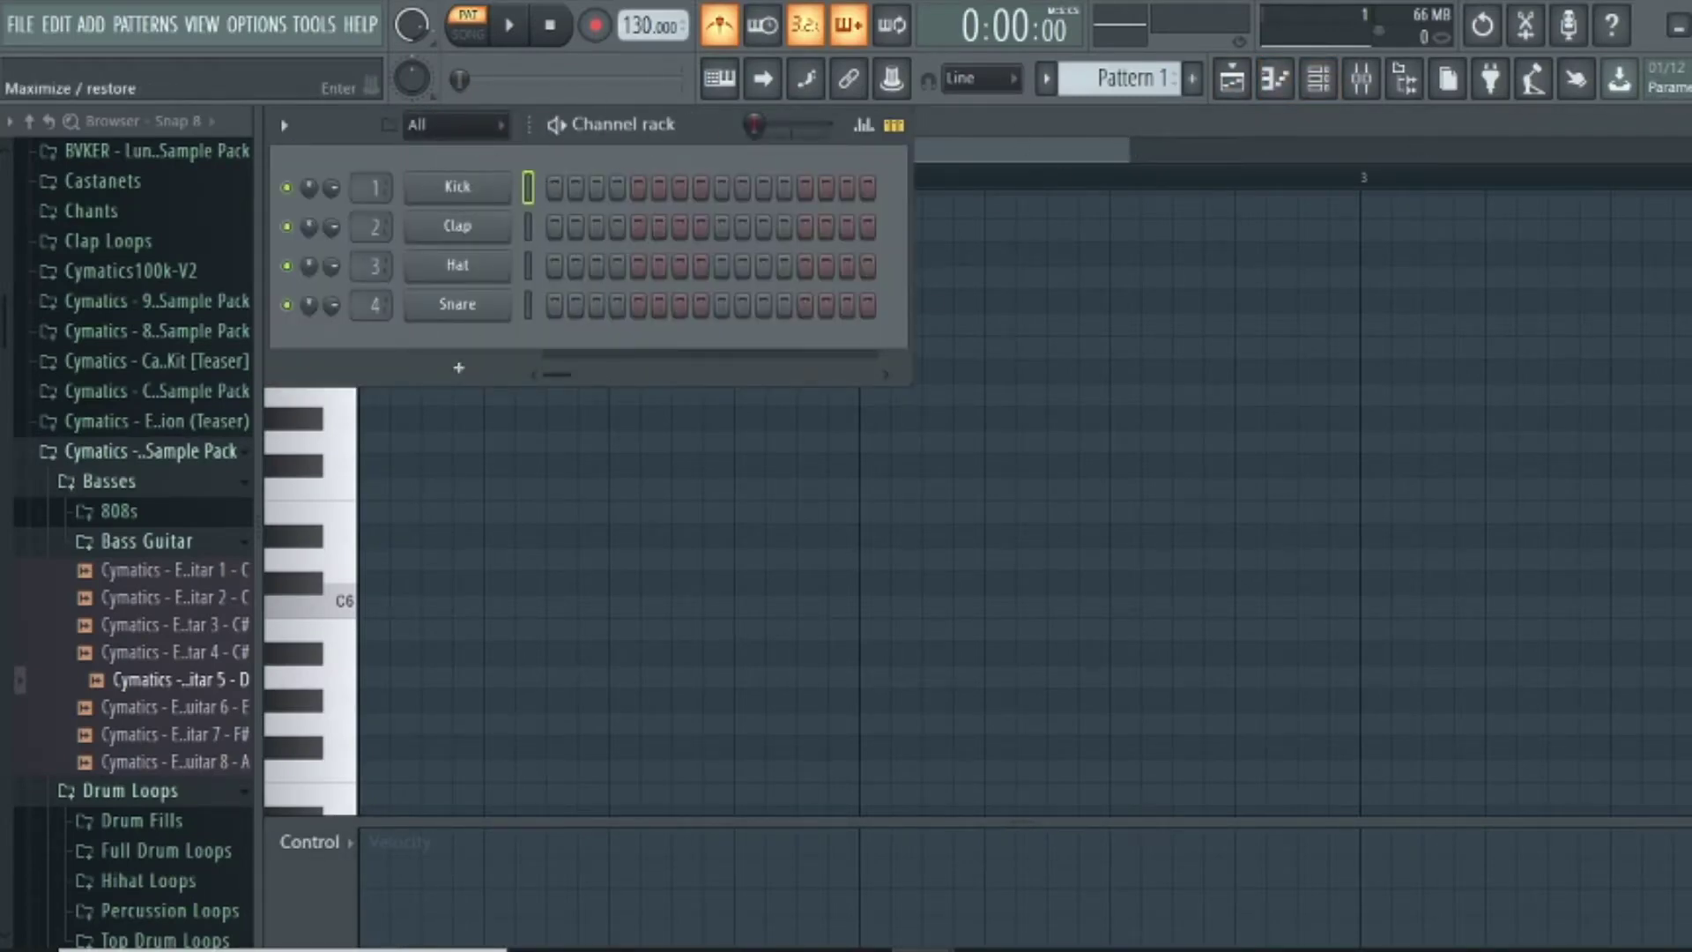
{"action": "key", "text": "F6"}
{"action": "key", "text": "F5"}
{"action": "key", "text": "F6"}
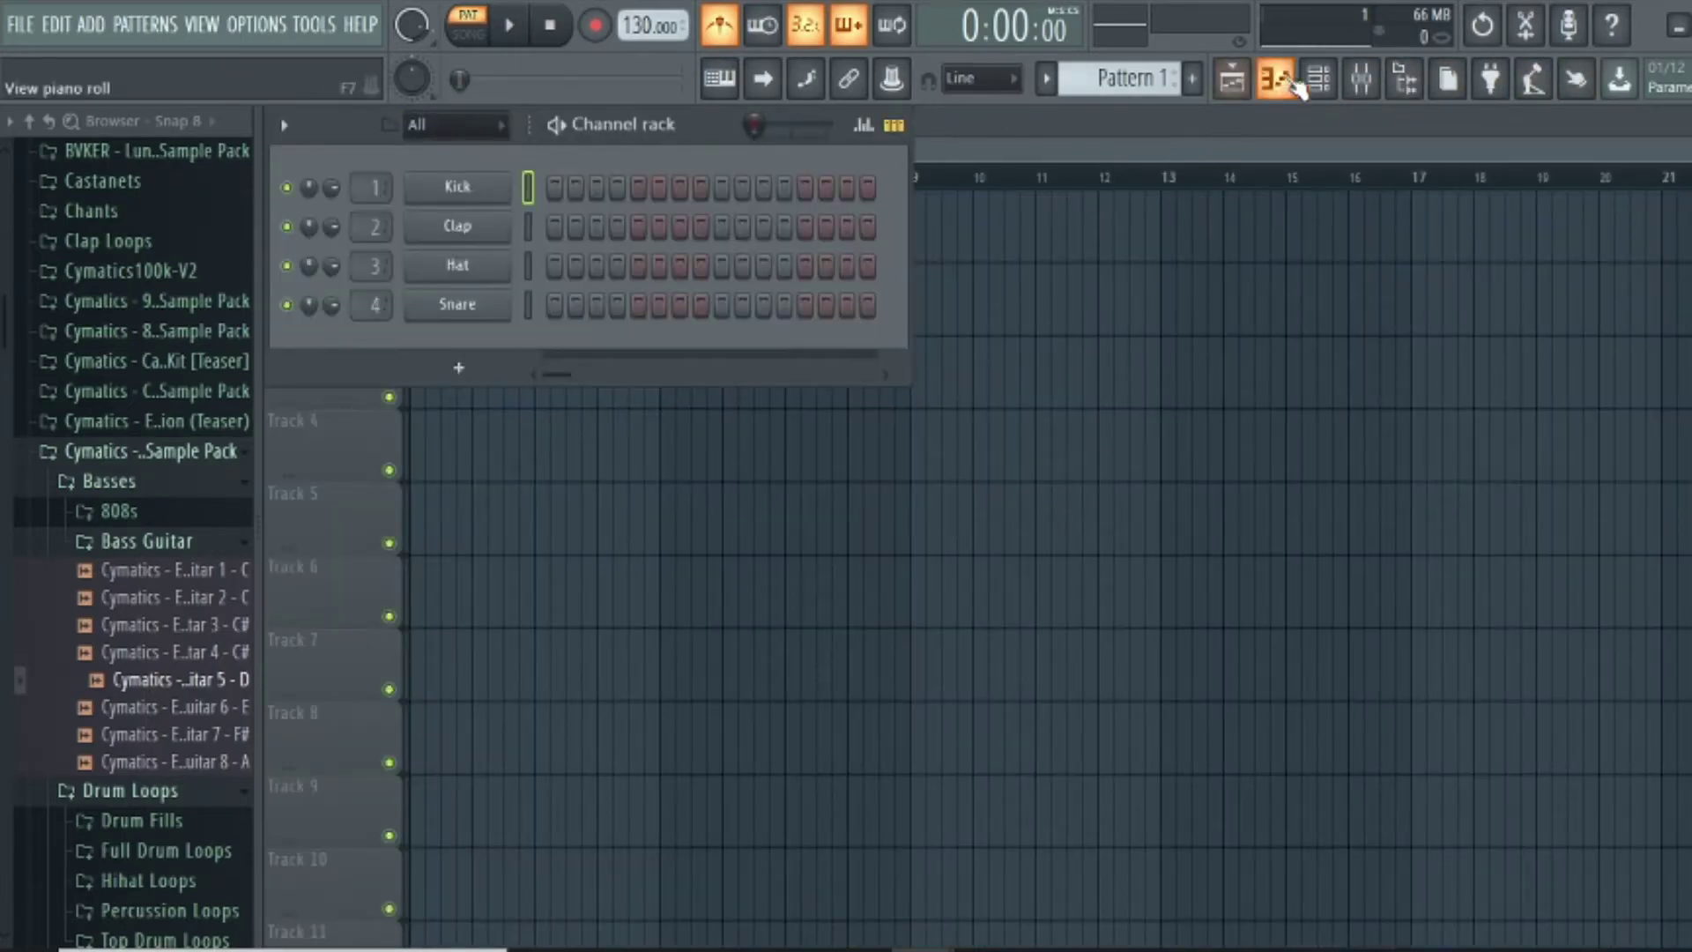
{"action": "left_click", "coordinate": [1250, 79]}
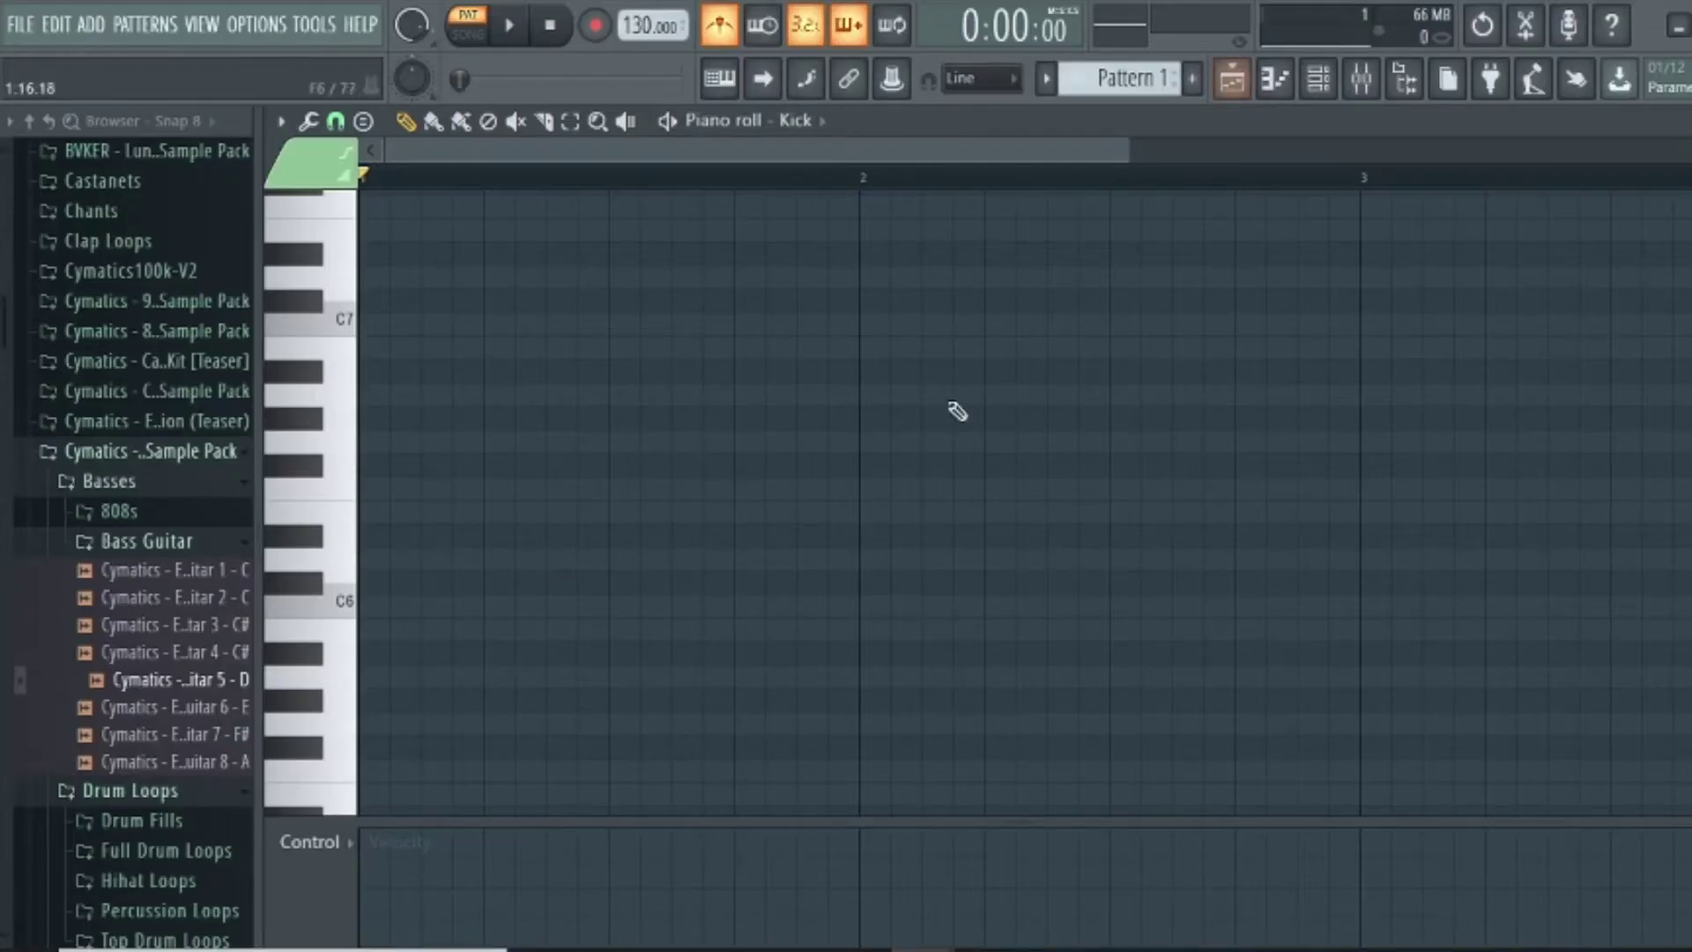
Audition the Kick at several pitches on the piano roll's keyboard
{"action": "left_click", "coordinate": [342, 564]}
{"action": "left_click", "coordinate": [340, 401]}
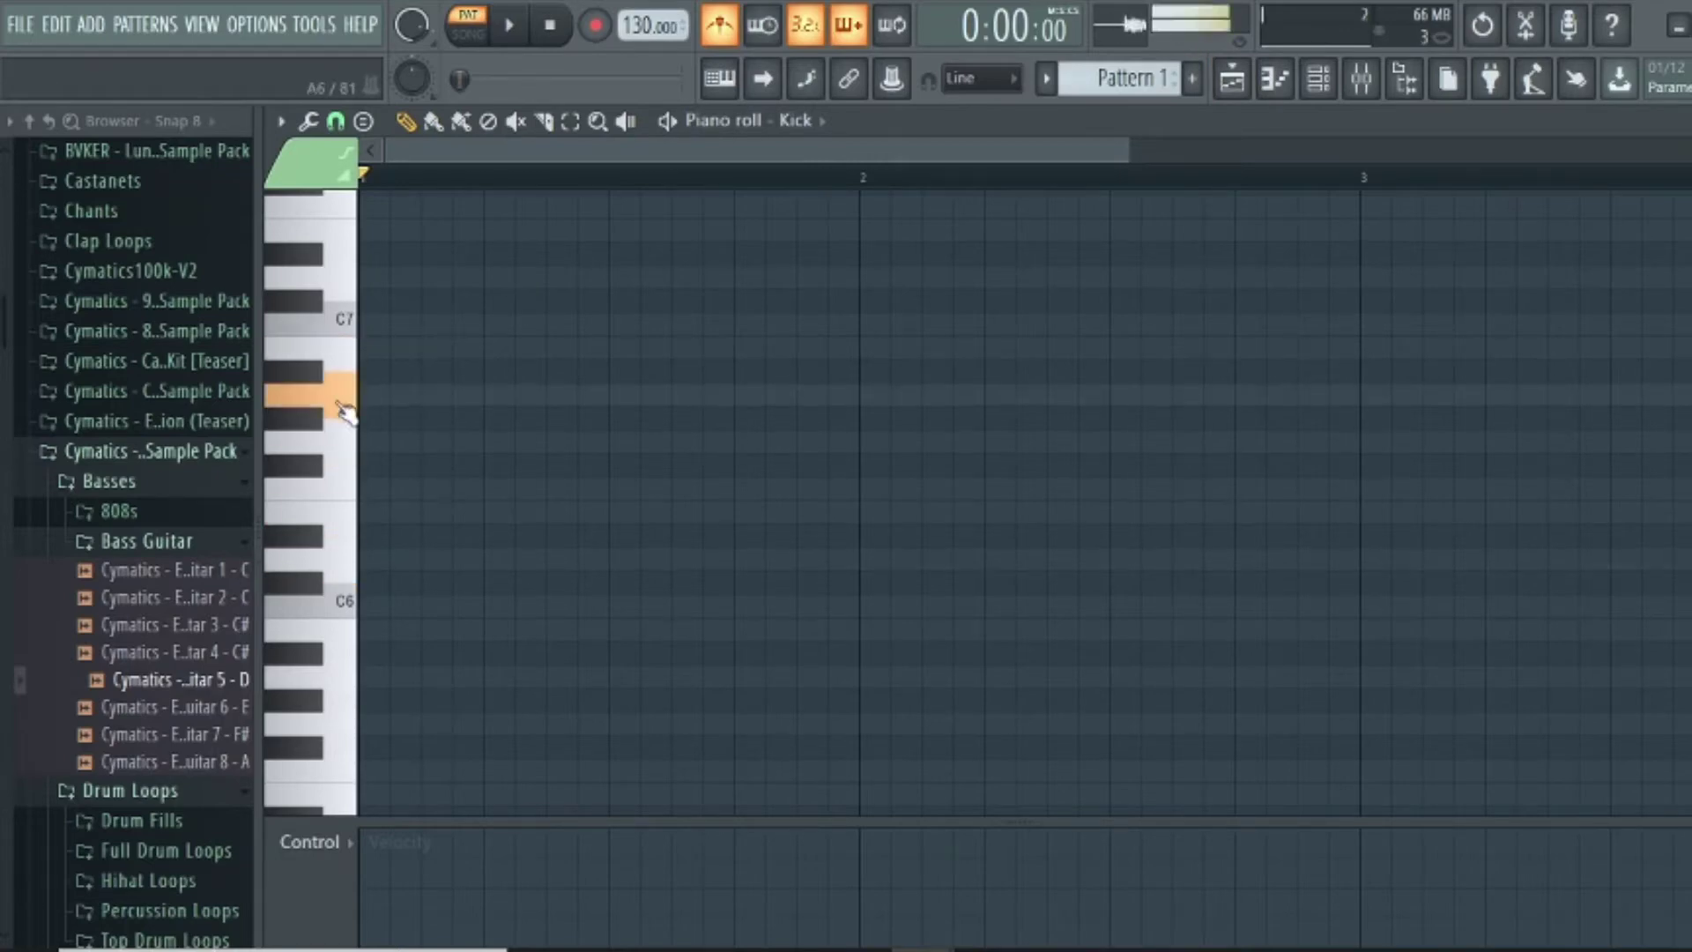
{"action": "left_click", "coordinate": [359, 237]}
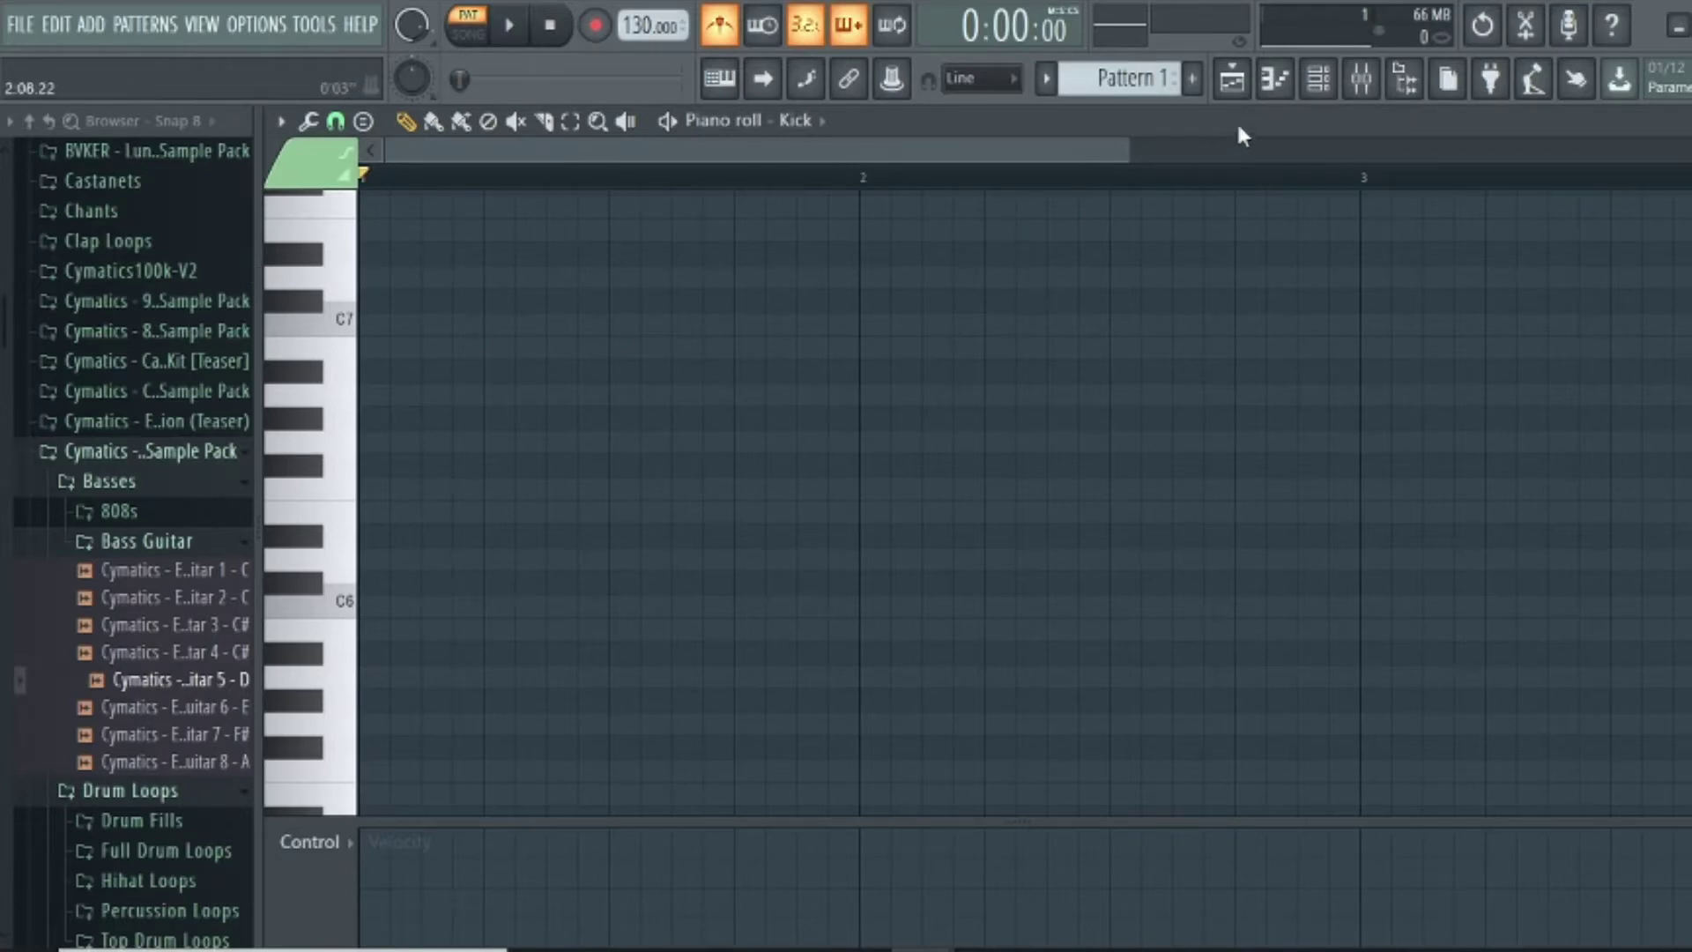
Show the channel rack, then view the mixer and close it again
{"action": "left_click", "coordinate": [1322, 81]}
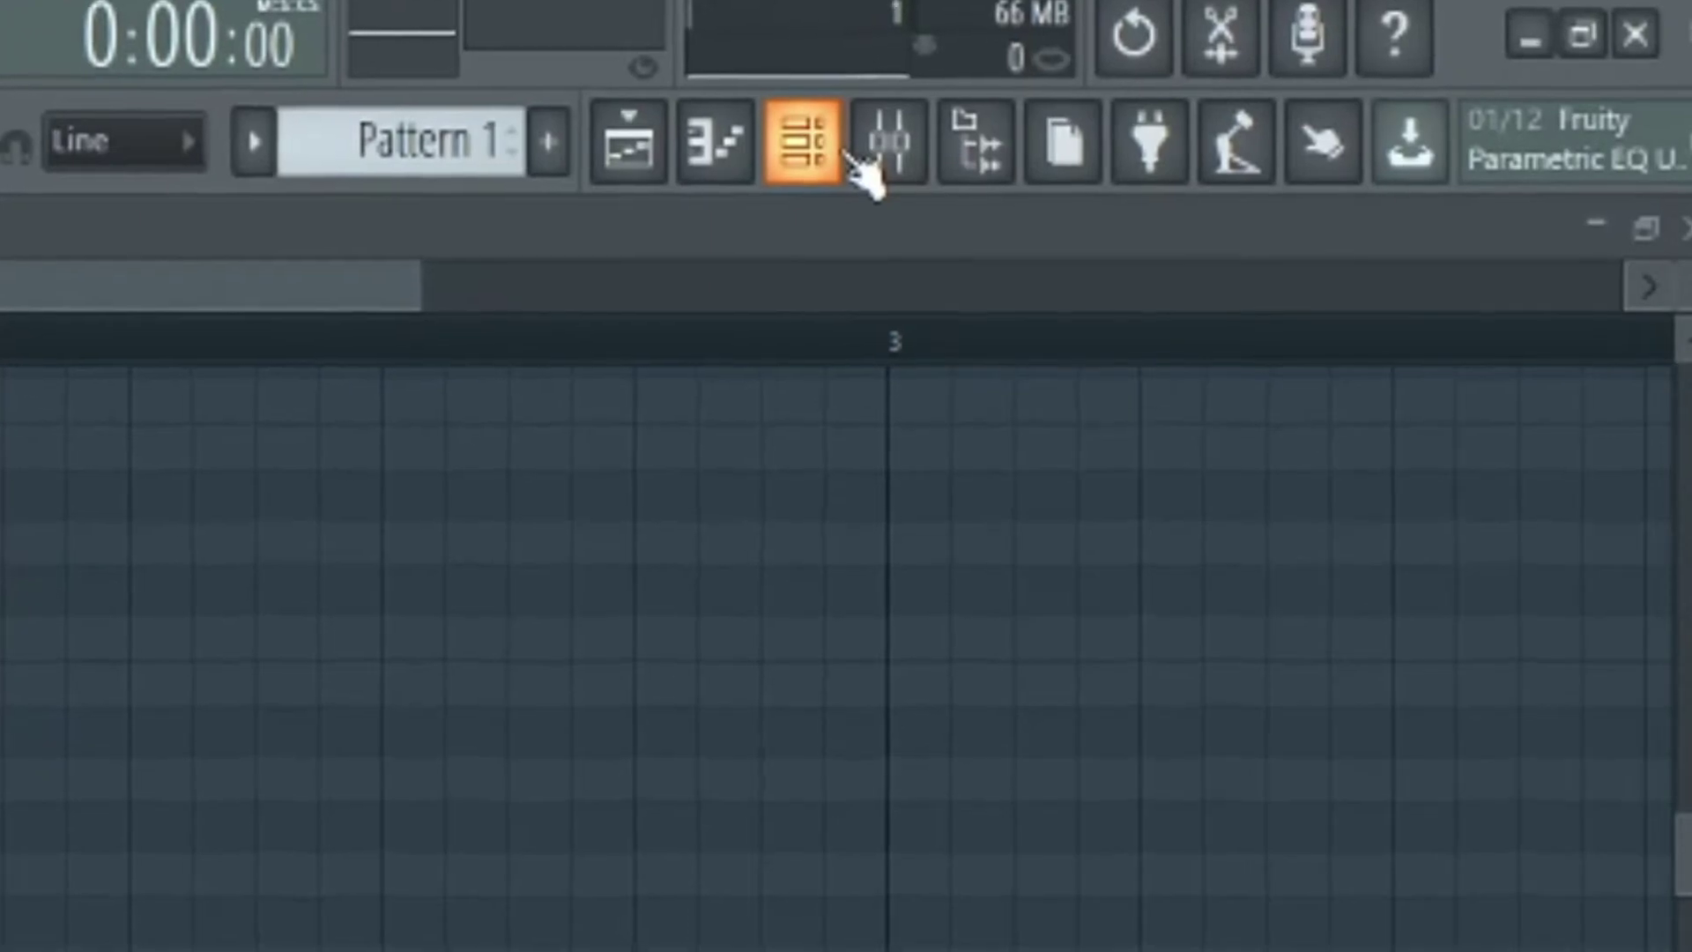
{"action": "left_click", "coordinate": [1359, 84]}
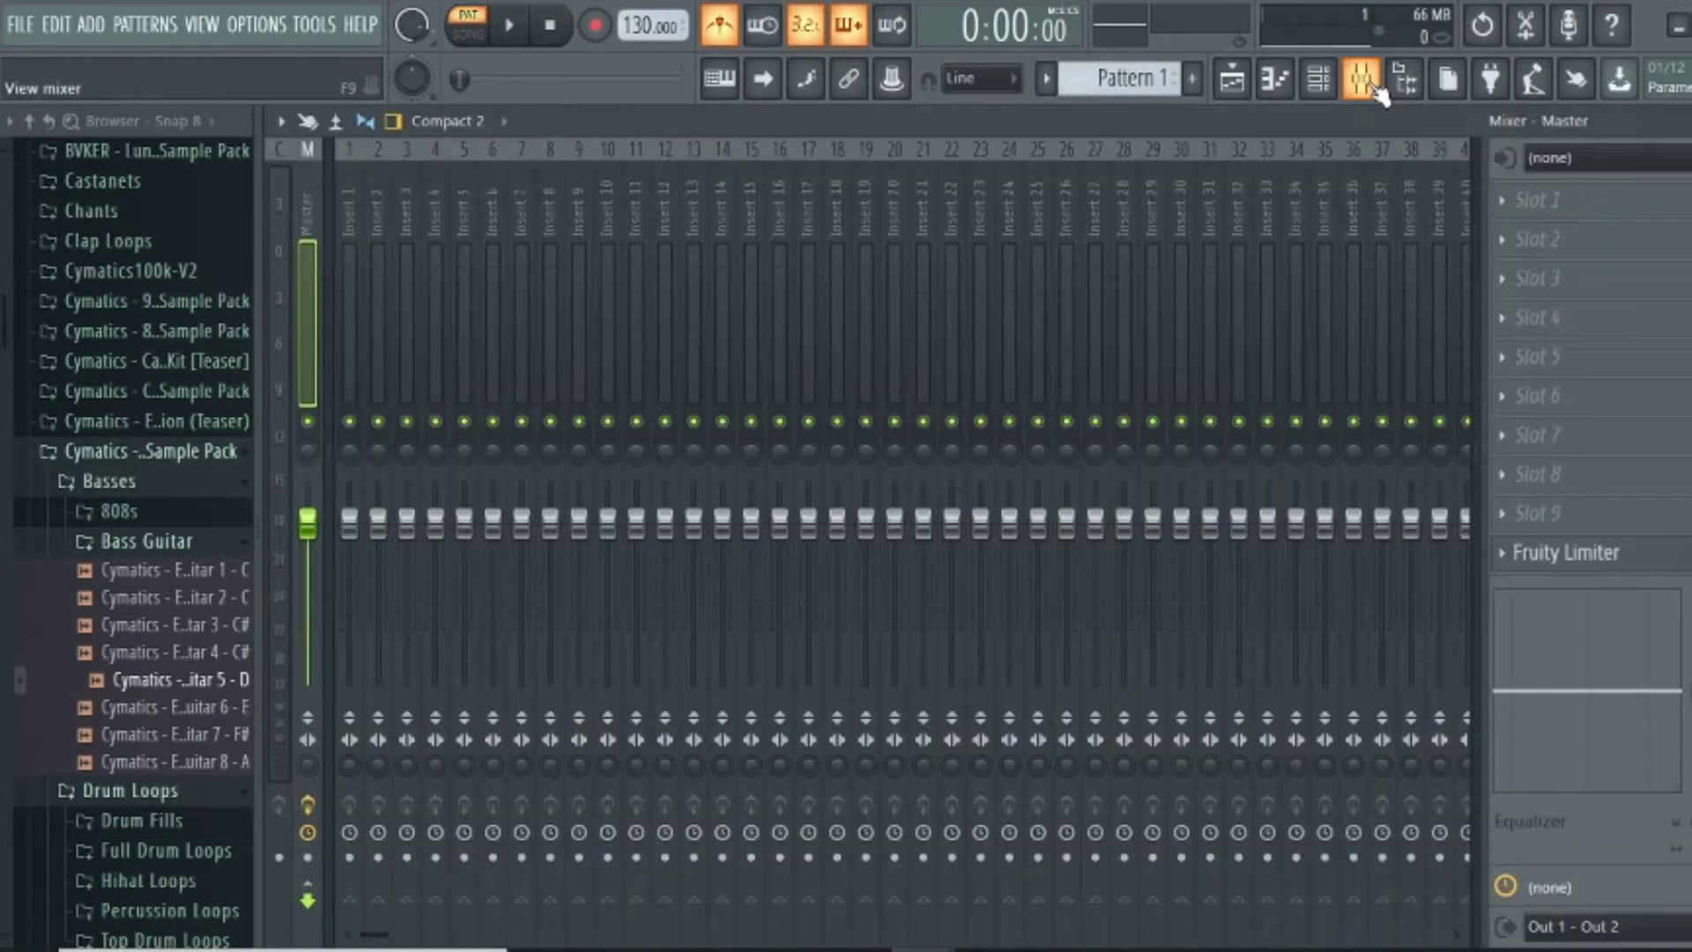
{"action": "left_click", "coordinate": [1373, 88]}
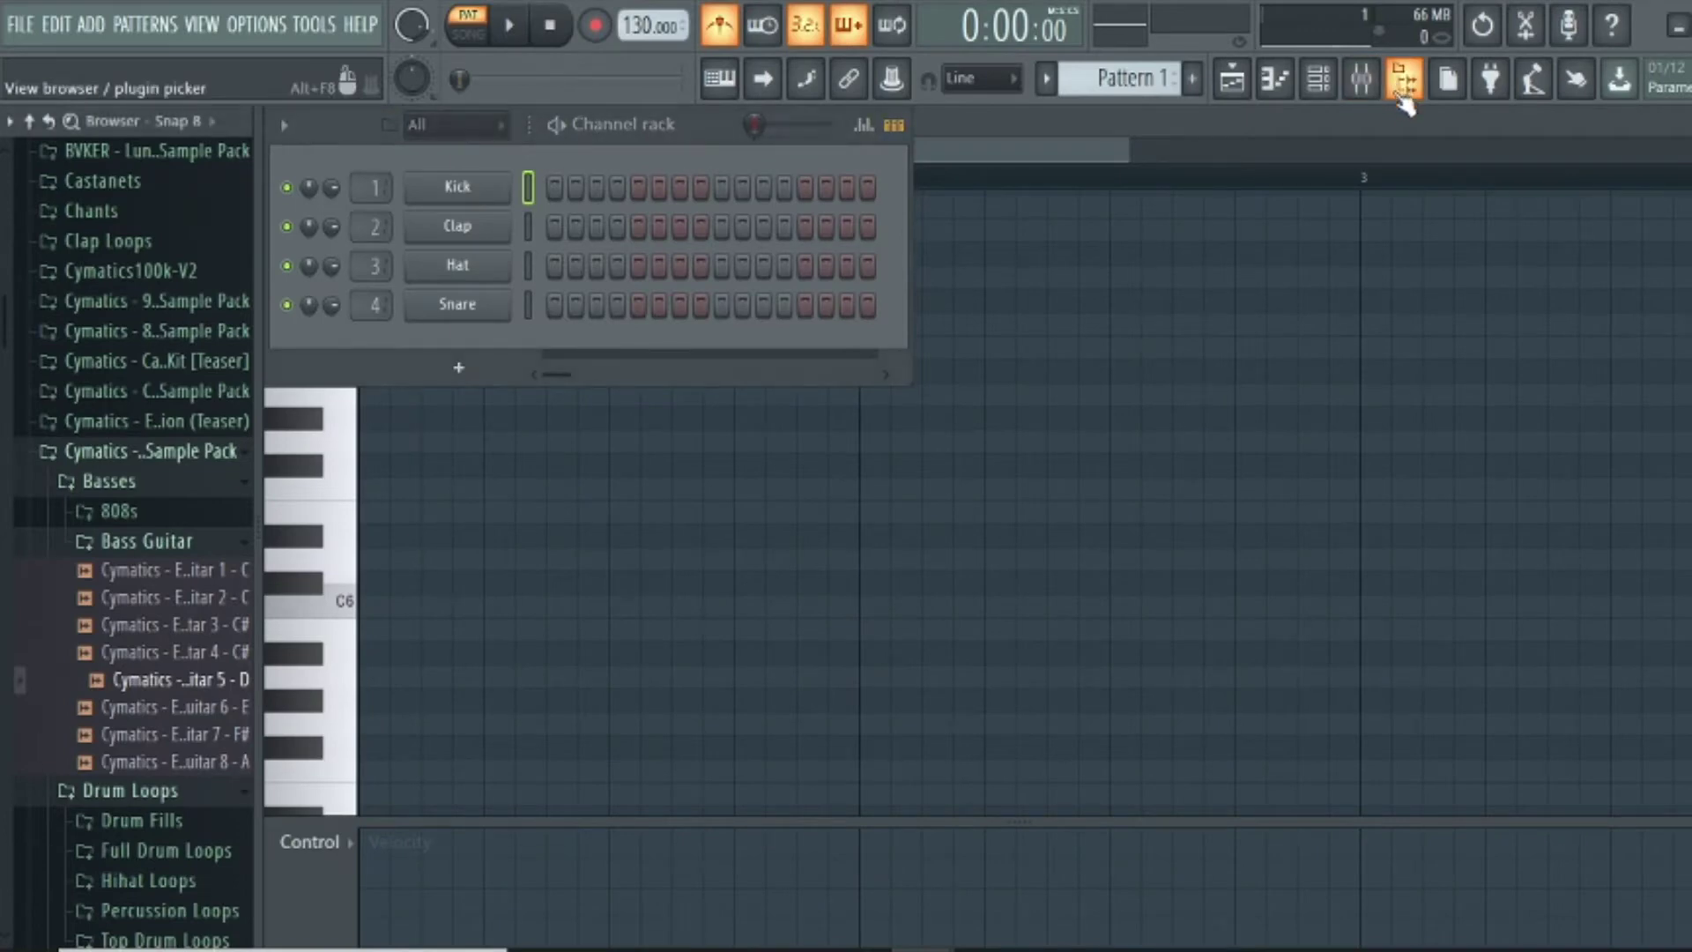
Toggle the browser on and off, leave it hidden, and reposition the channel rack in the empty workspace
{"action": "left_click", "coordinate": [1405, 88]}
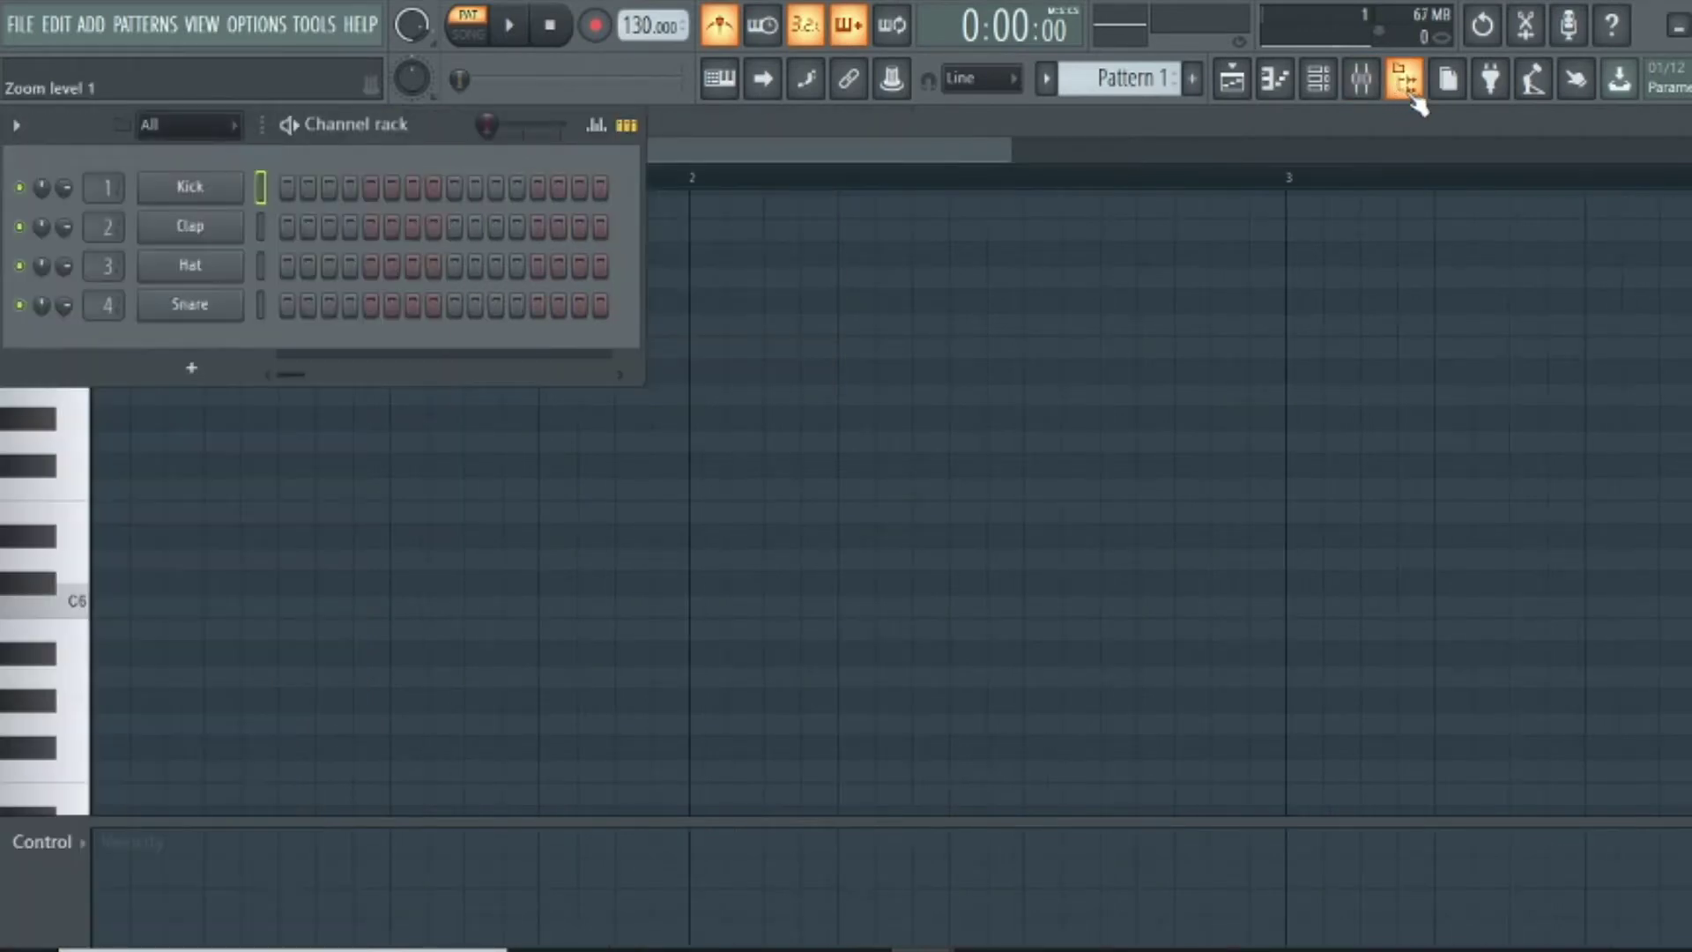
{"action": "left_click", "coordinate": [1410, 93]}
{"action": "left_click", "coordinate": [1412, 97]}
{"action": "double_click", "coordinate": [1412, 97]}
{"action": "left_click", "coordinate": [1410, 92]}
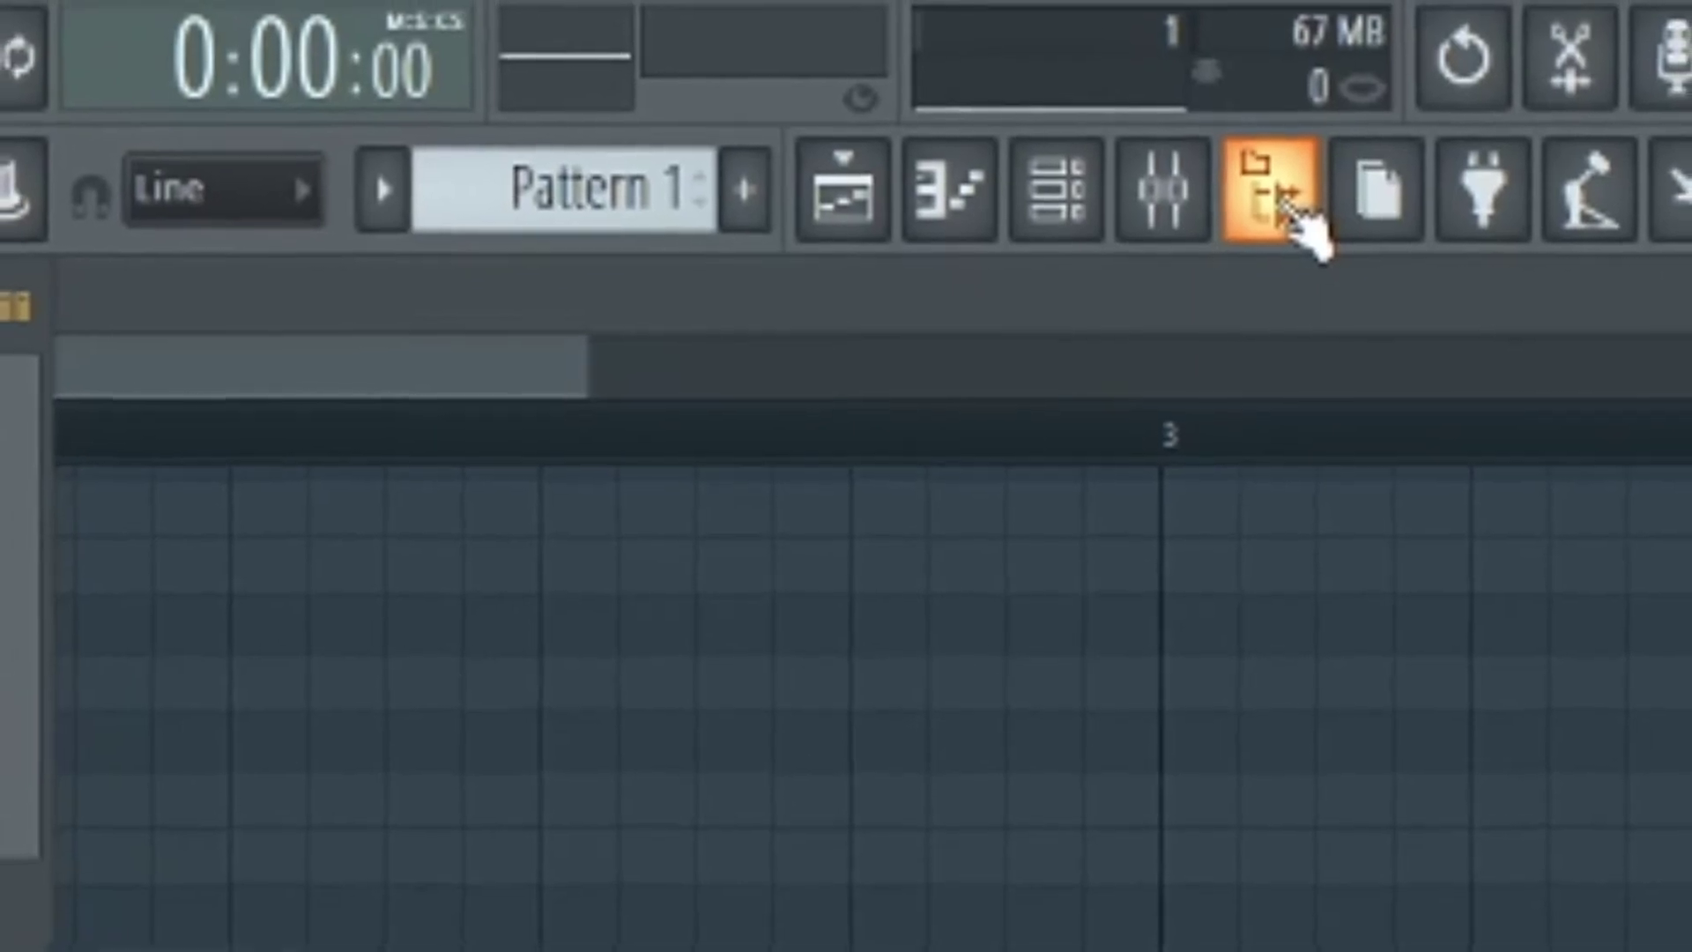
{"action": "left_click", "coordinate": [1291, 204]}
{"action": "left_click", "coordinate": [1291, 205]}
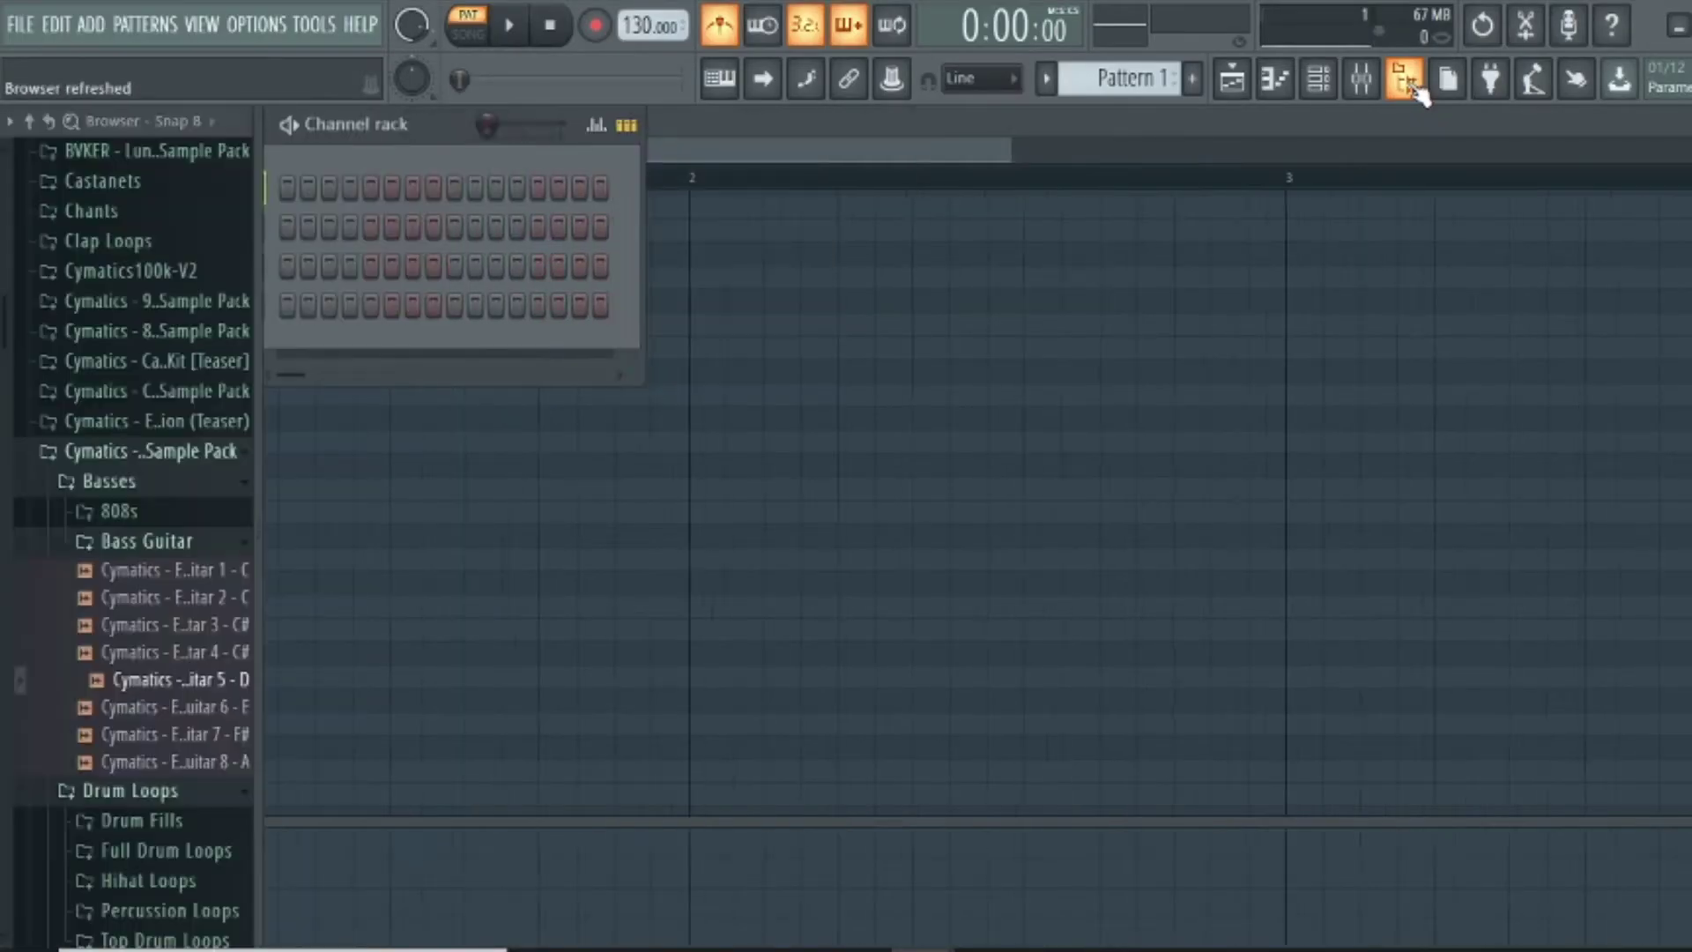
{"action": "left_click", "coordinate": [1408, 79]}
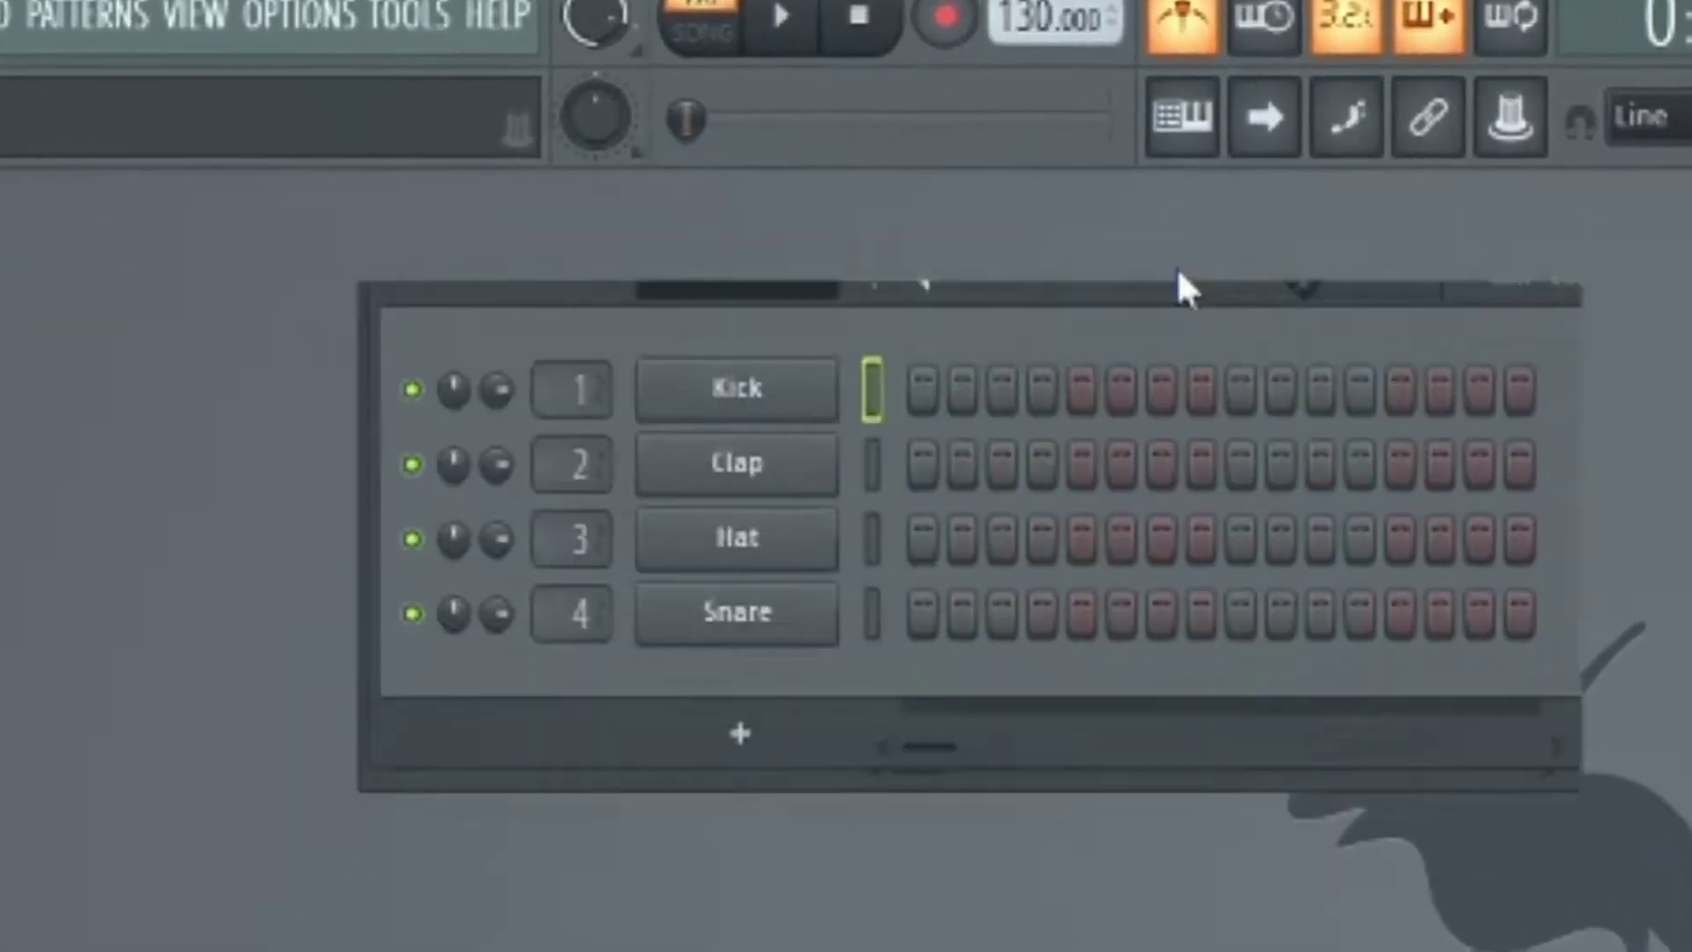
{"action": "left_click_drag", "start_coordinate": [1177, 270], "coordinate": [860, 218]}
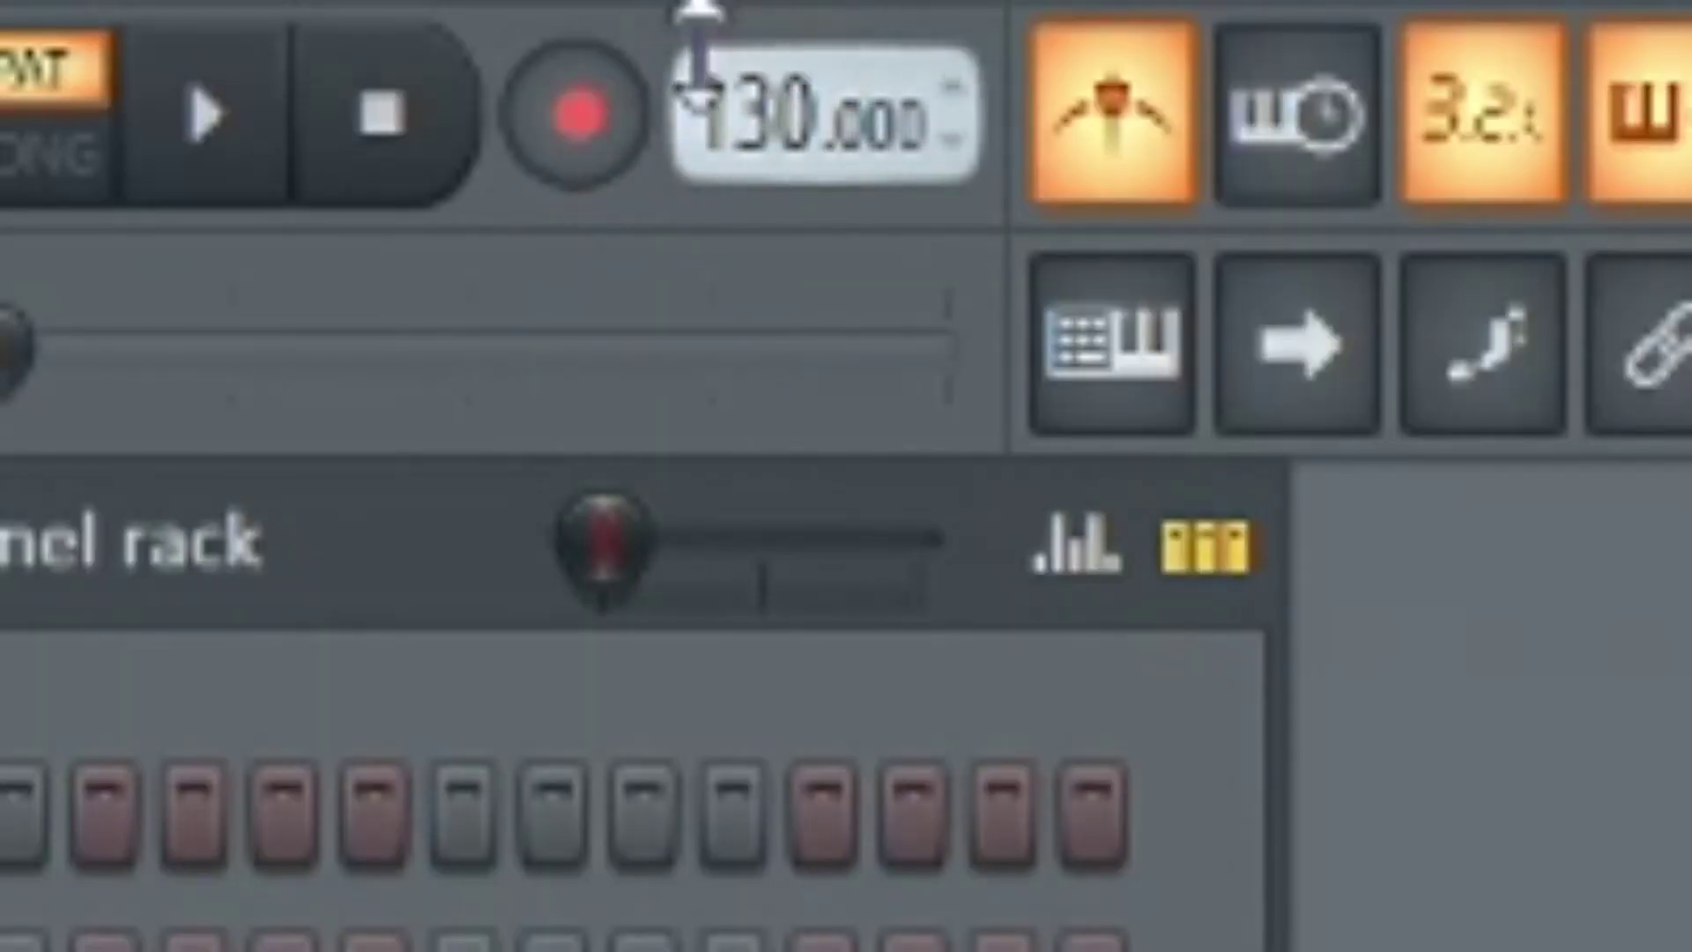
Set the project tempo to 126 BPM and start playback to hear the metronome
{"action": "left_click", "coordinate": [765, 150]}
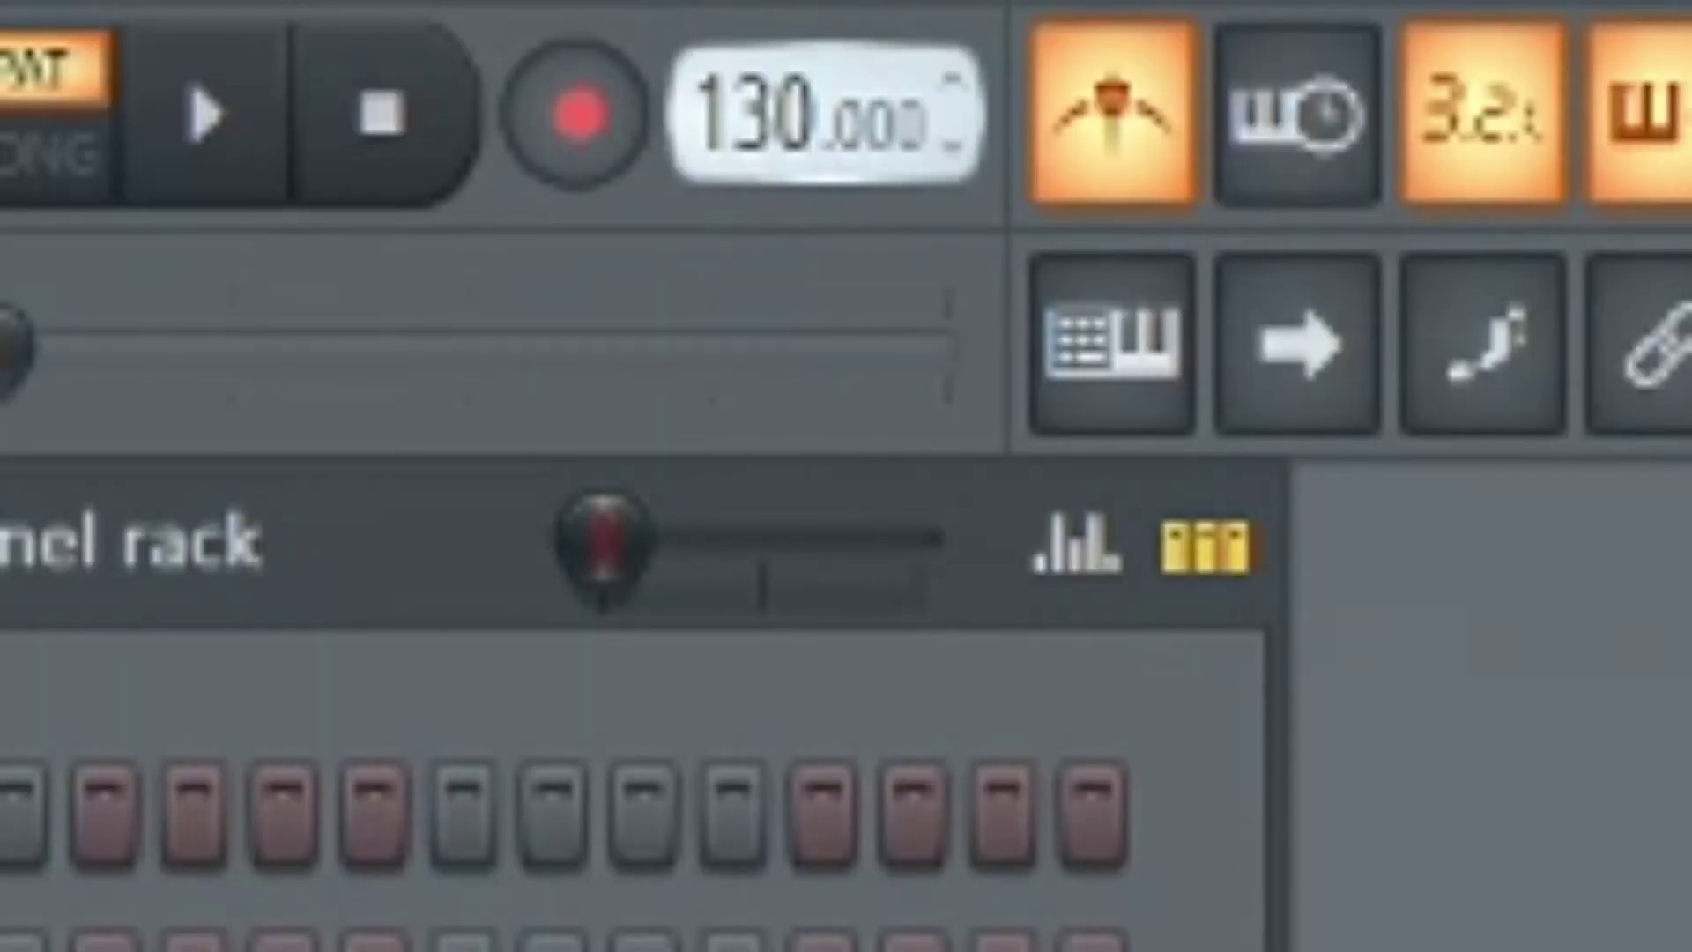
{"action": "left_click_drag", "start_coordinate": [765, 150], "coordinate": [743, 121]}
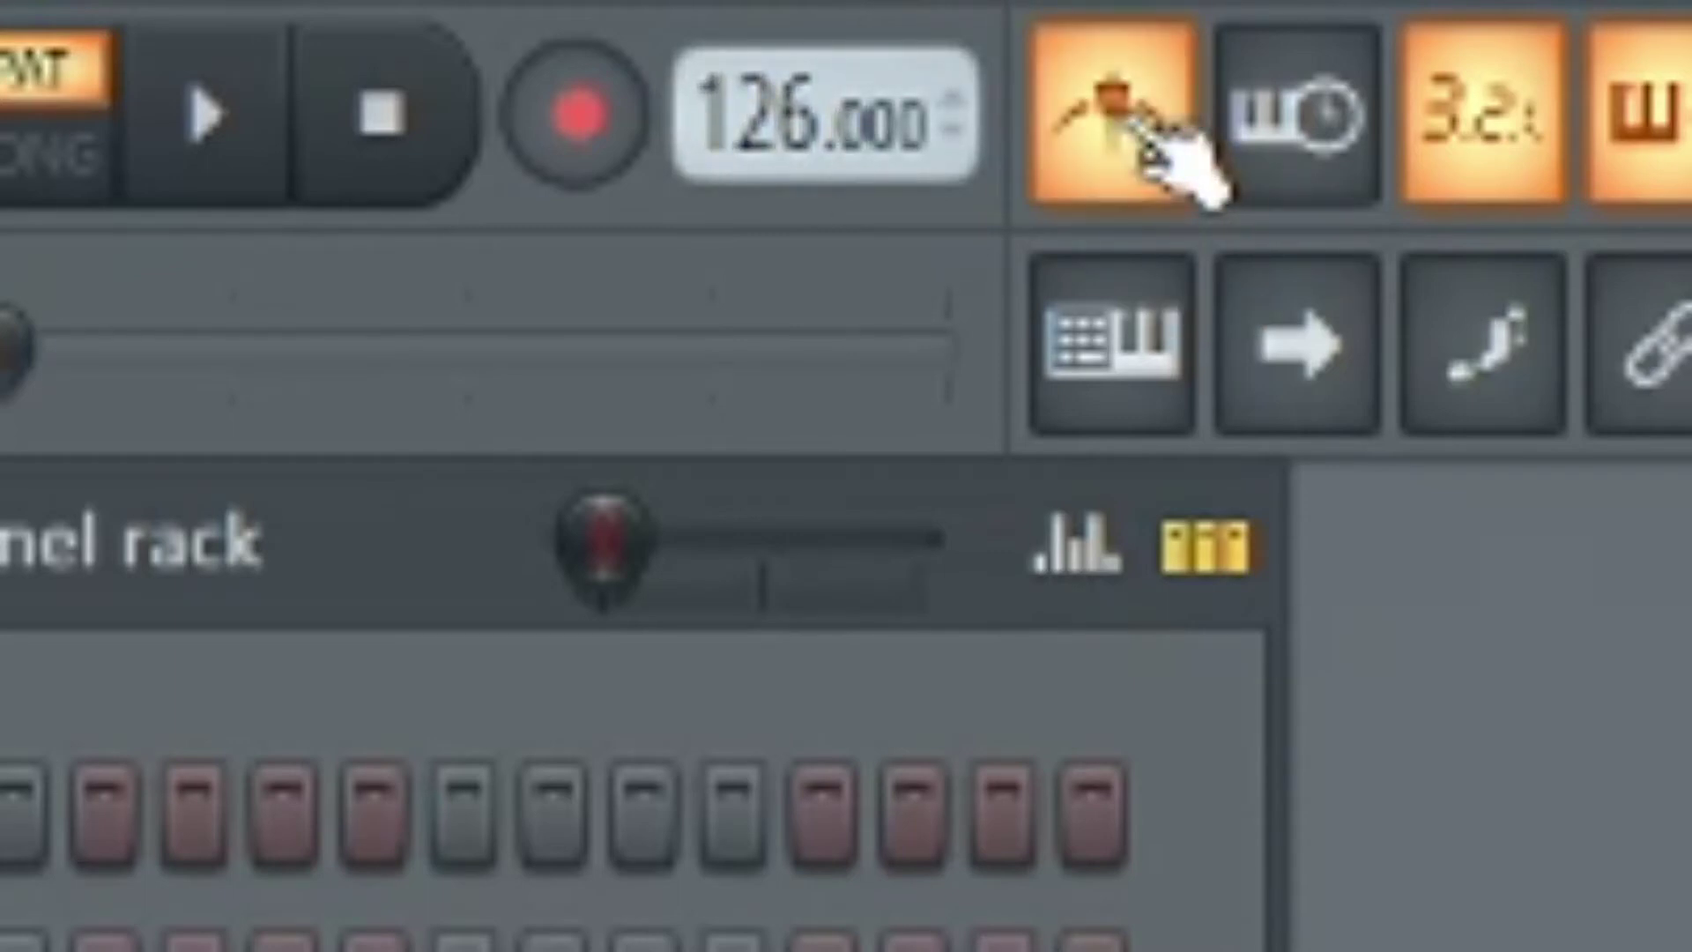
{"action": "key", "text": "space"}
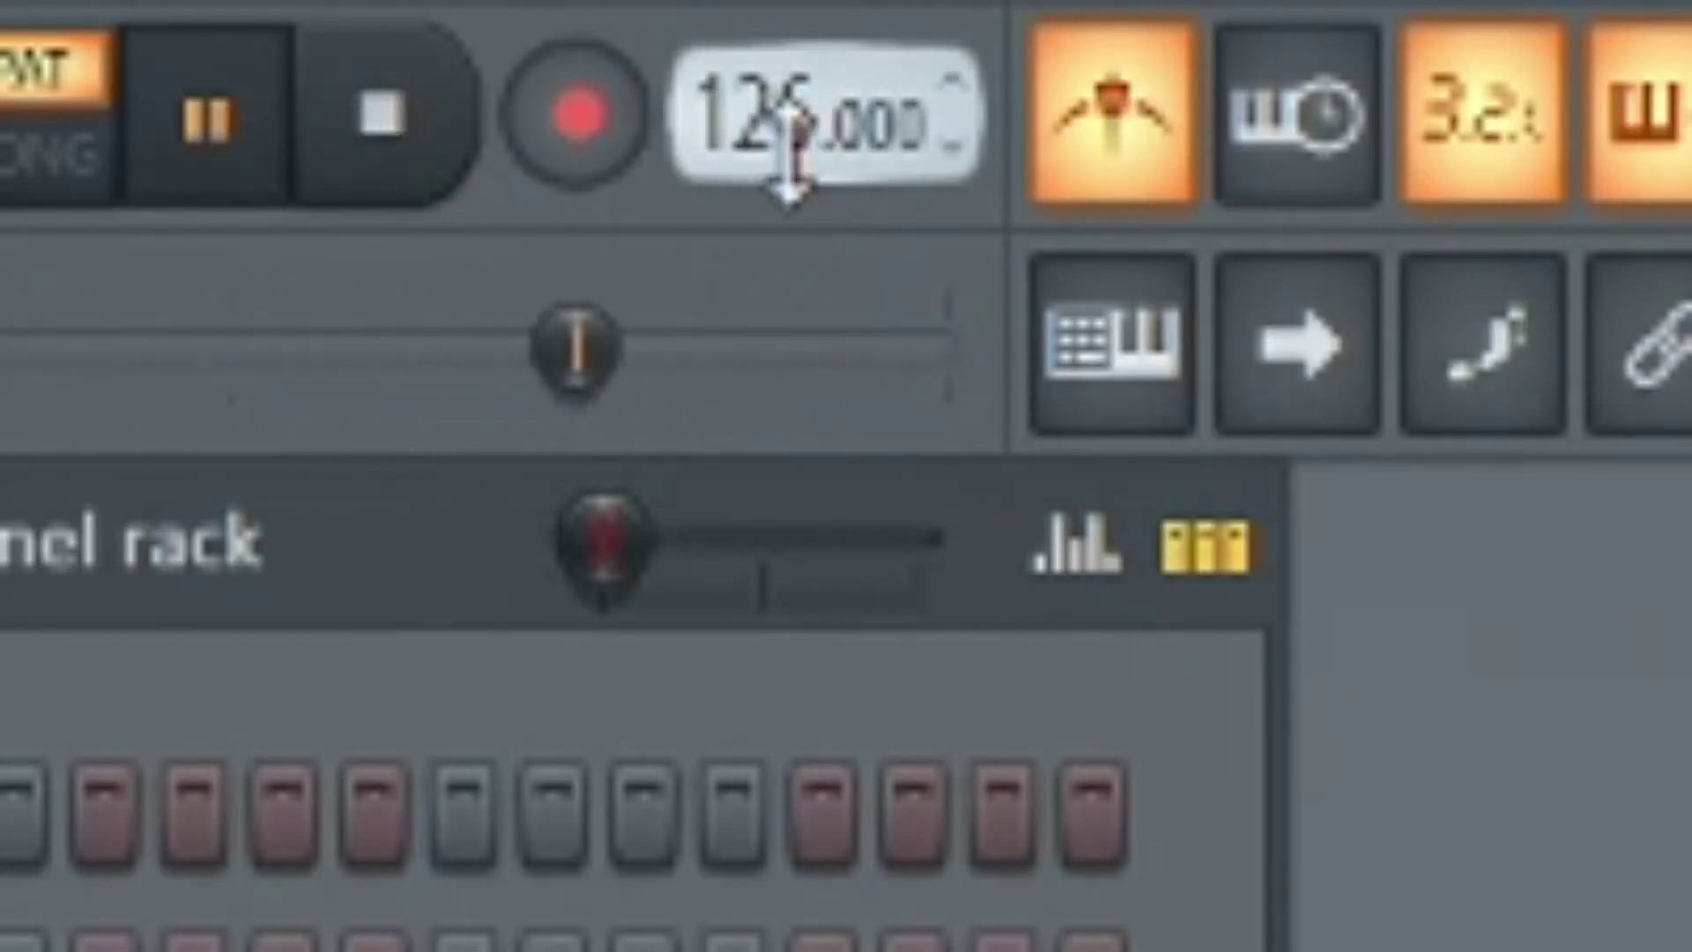
Raise the tempo to 161 BPM during playback, lower it to 111 BPM, and stop playback
{"action": "left_click_drag", "start_coordinate": [791, 149], "coordinate": [790, 53]}
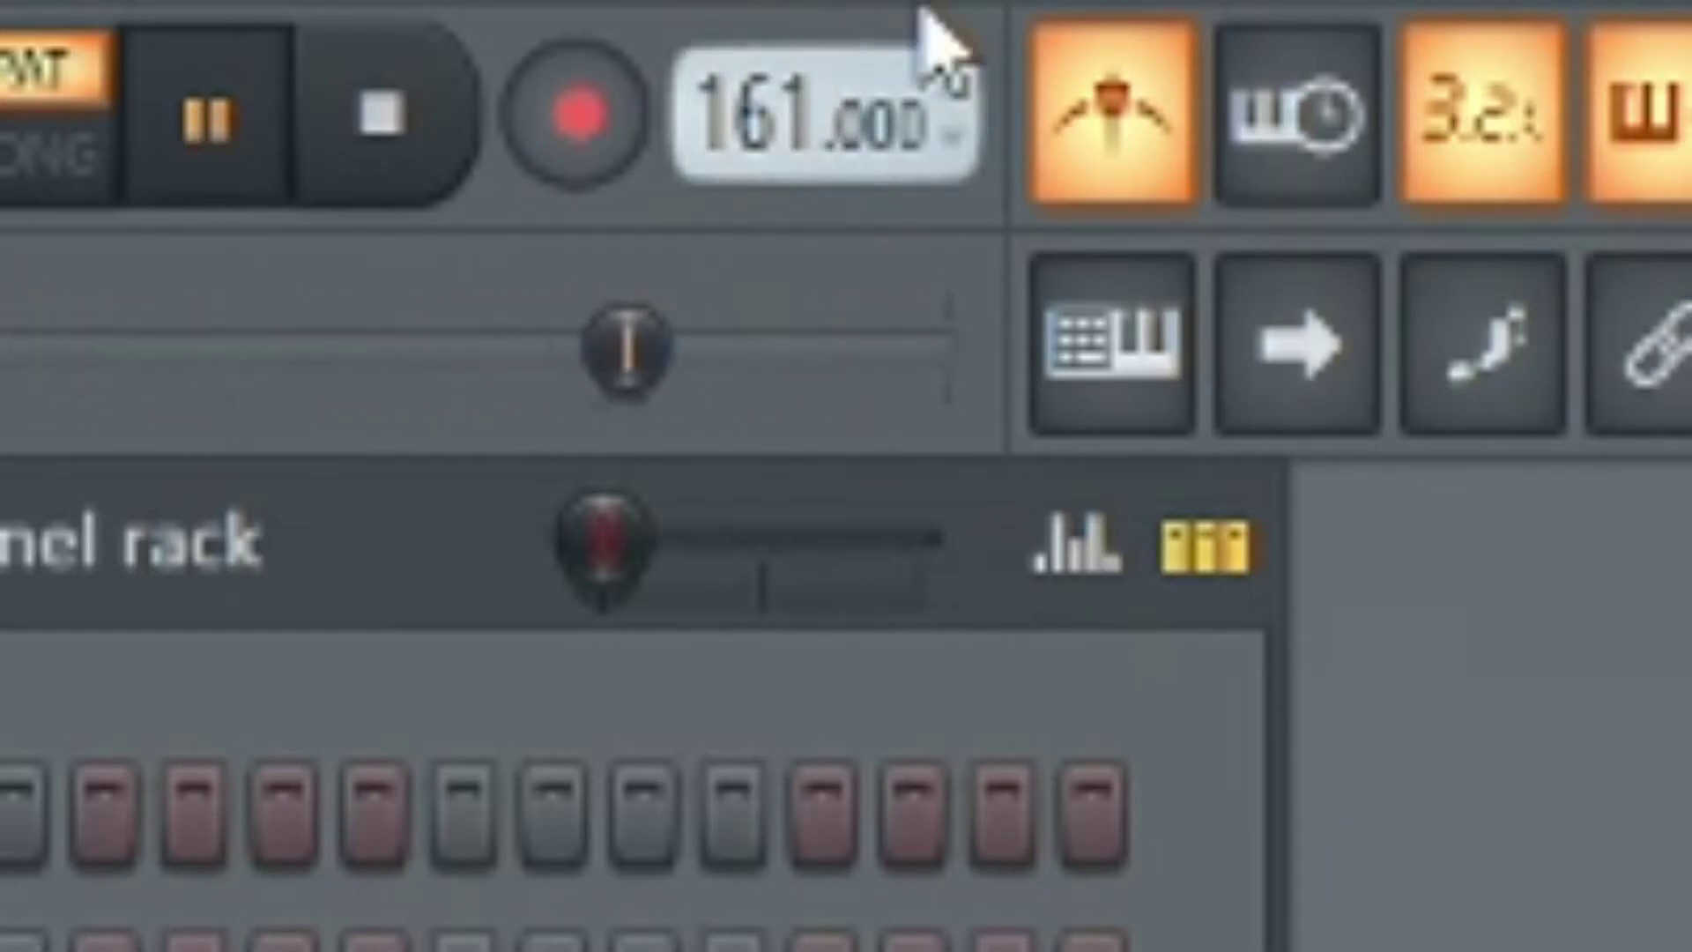
{"action": "mouse_move", "coordinate": [747, 119]}
{"action": "left_mouse_down"}
{"action": "mouse_move", "coordinate": [747, 53]}
{"action": "mouse_move", "coordinate": [747, 119]}
{"action": "left_mouse_up"}
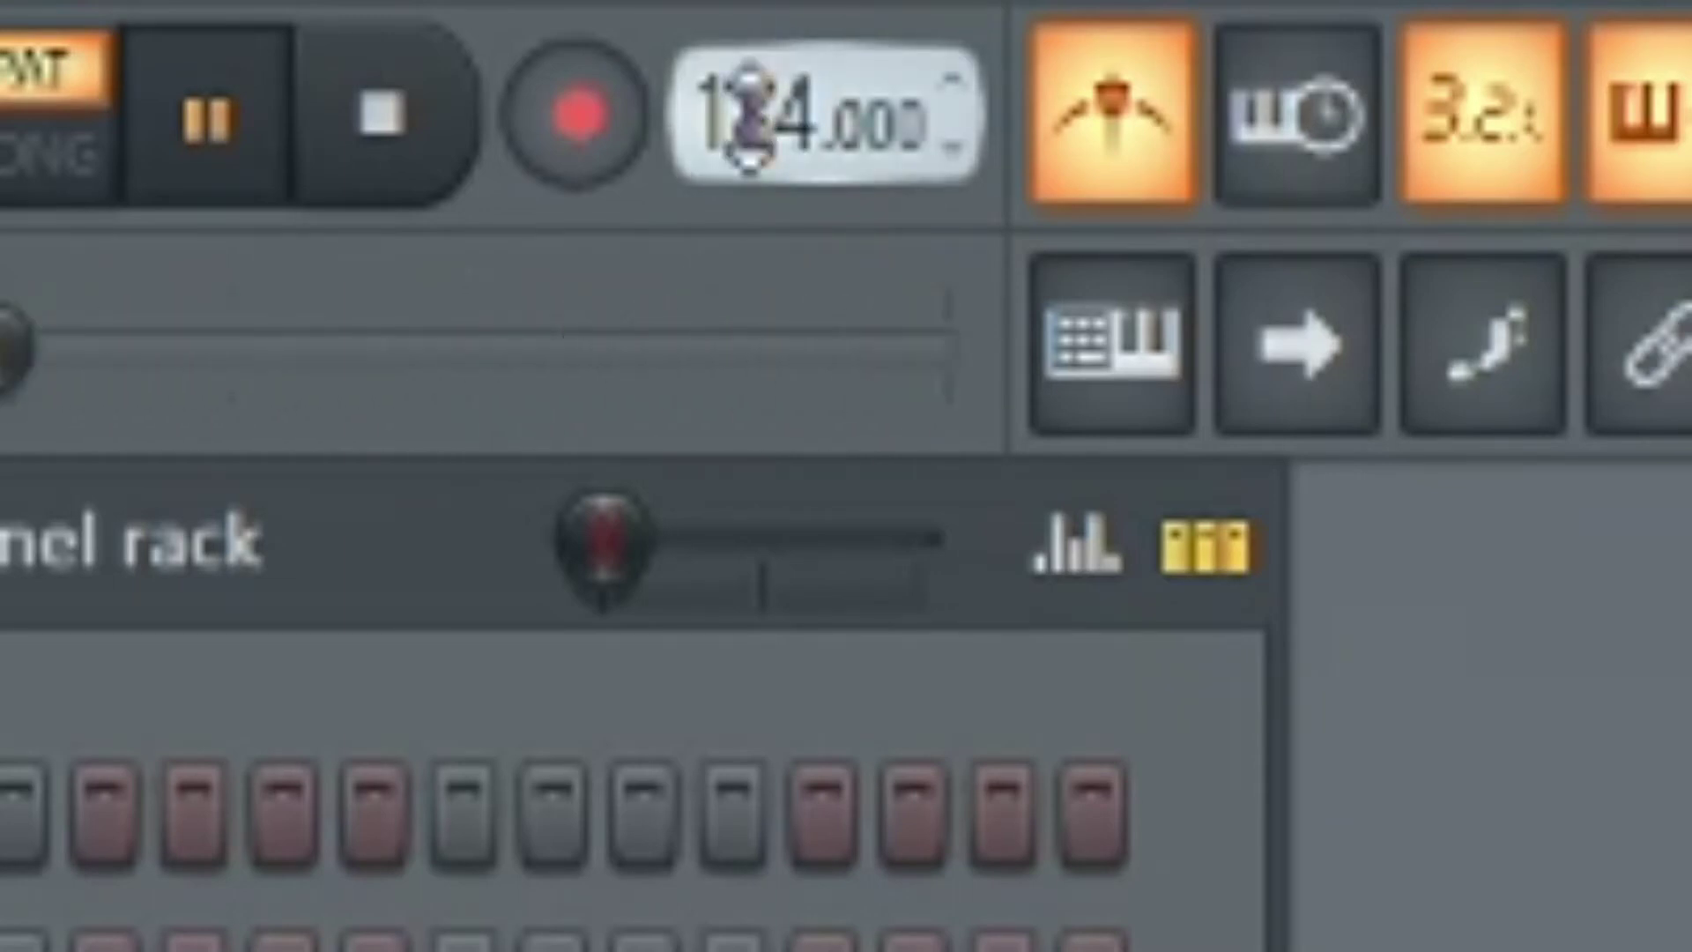
{"action": "left_click_drag", "start_coordinate": [747, 119], "coordinate": [796, 115]}
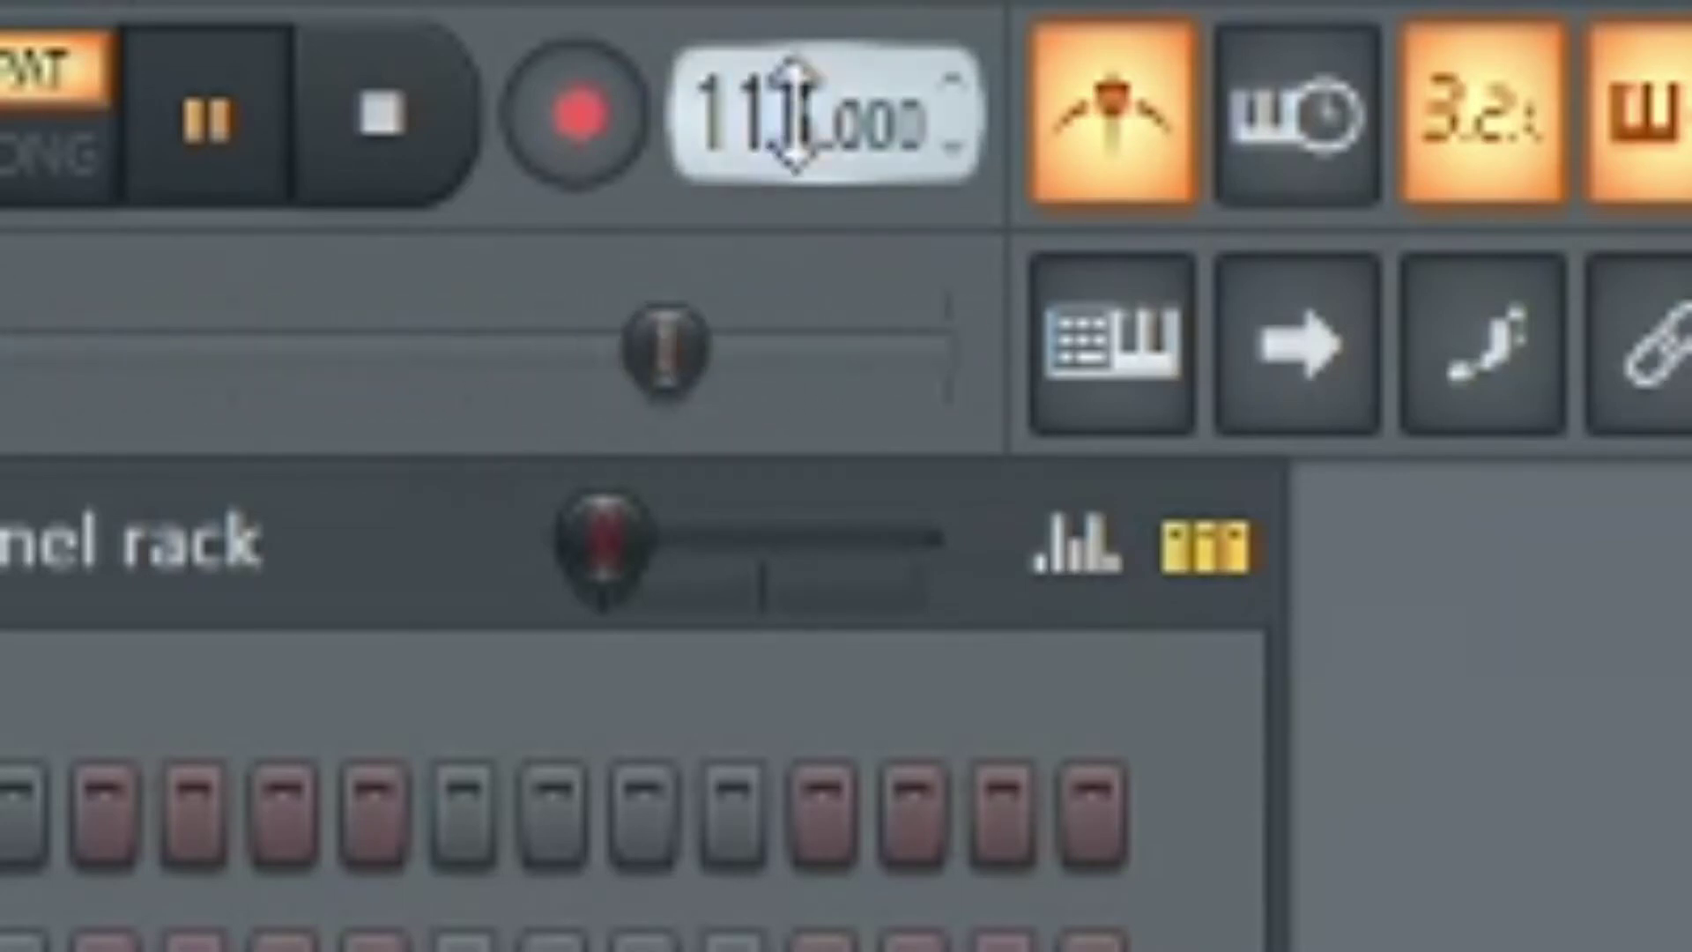
{"action": "key", "text": "space"}
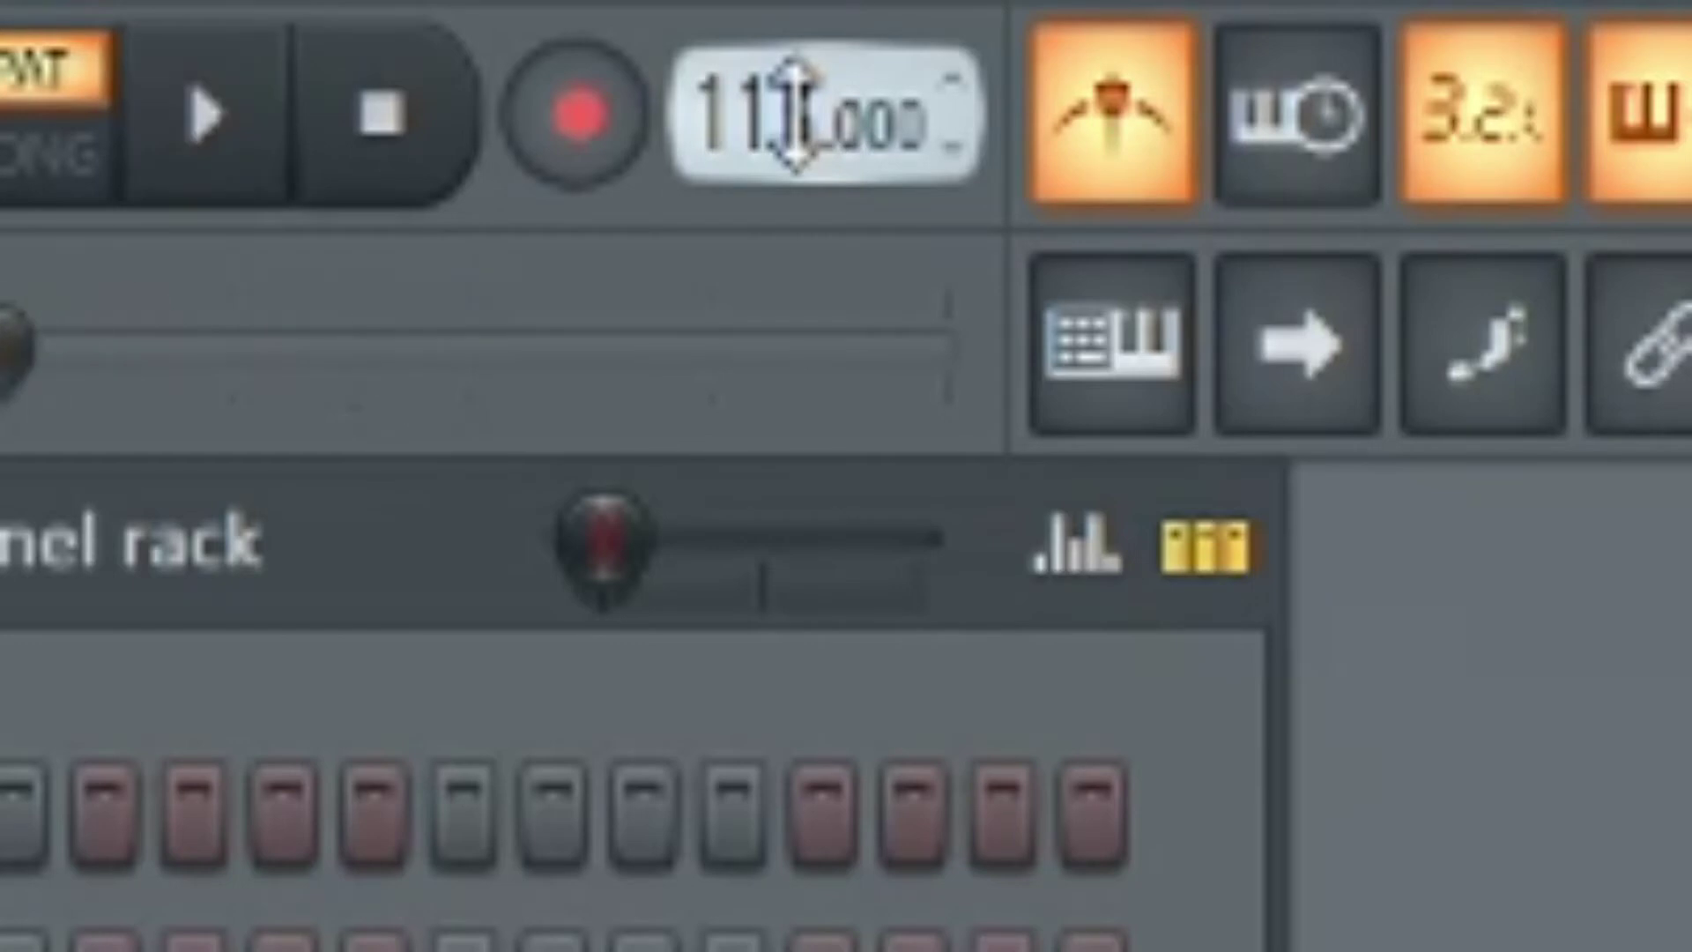
Try a tempo of 116 BPM, then set the project tempo to 111 BPM
{"action": "scroll", "coordinate": [763, 125], "scroll_direction": "up", "scroll_amount": 2}
{"action": "mouse_move", "coordinate": [737, 113]}
{"action": "left_mouse_down"}
{"action": "mouse_move", "coordinate": [737, 141]}
{"action": "mouse_move", "coordinate": [737, 114]}
{"action": "left_mouse_up"}
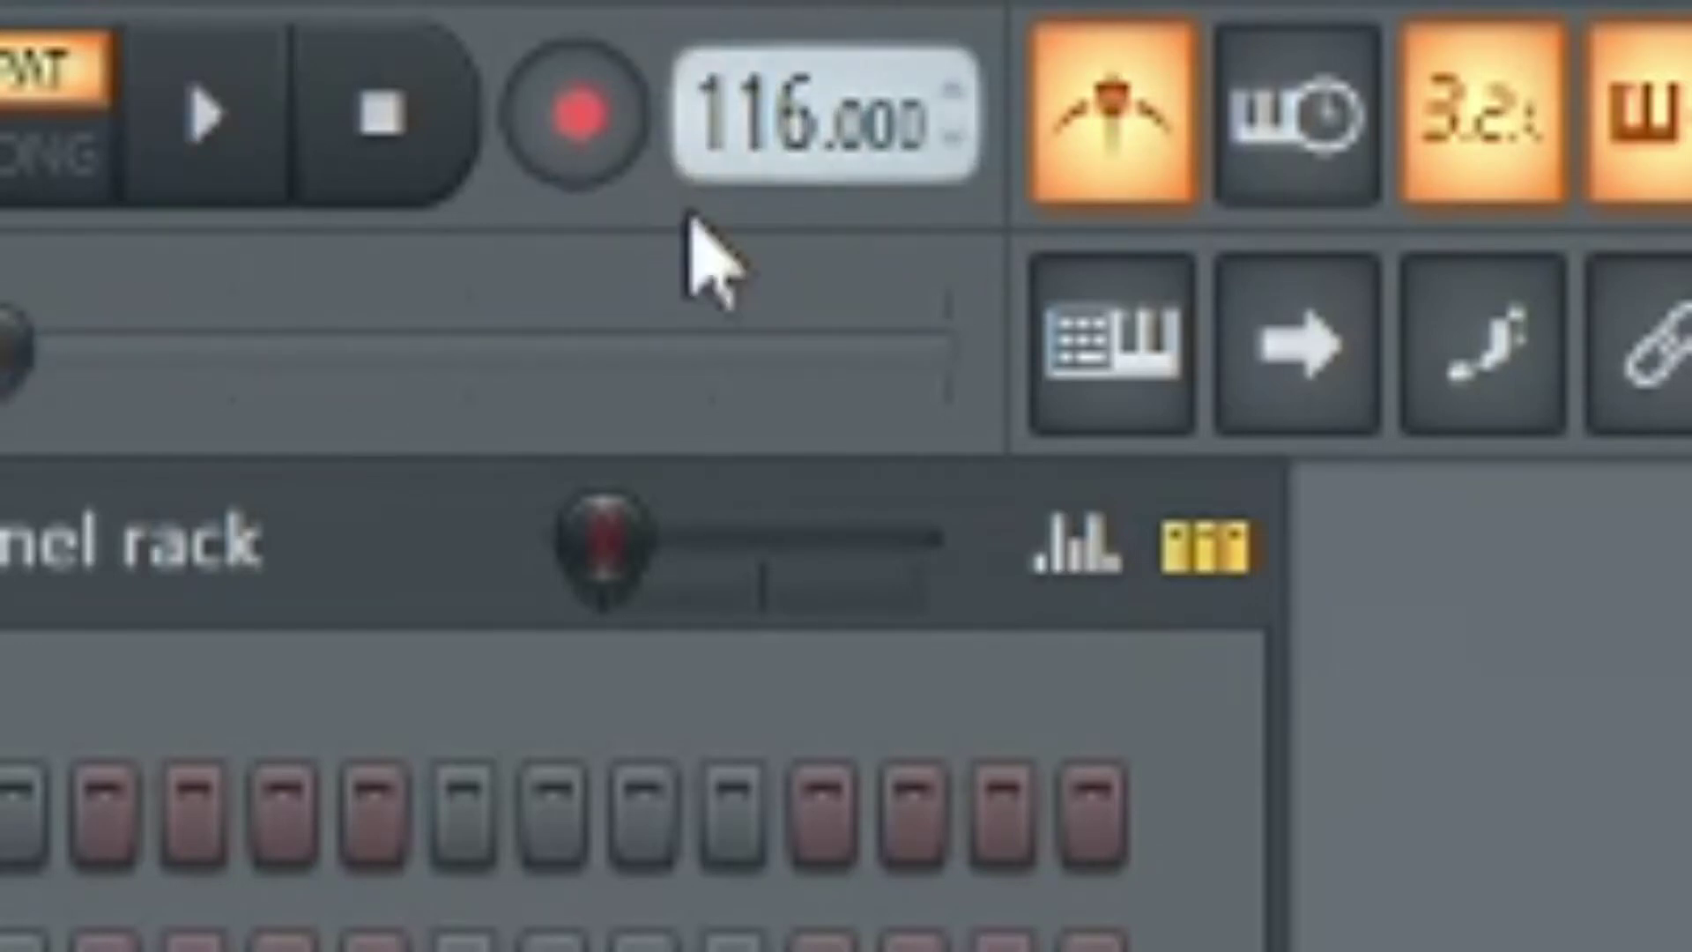
{"action": "left_click", "coordinate": [775, 150]}
{"action": "left_click_drag", "start_coordinate": [776, 150], "coordinate": [775, 150]}
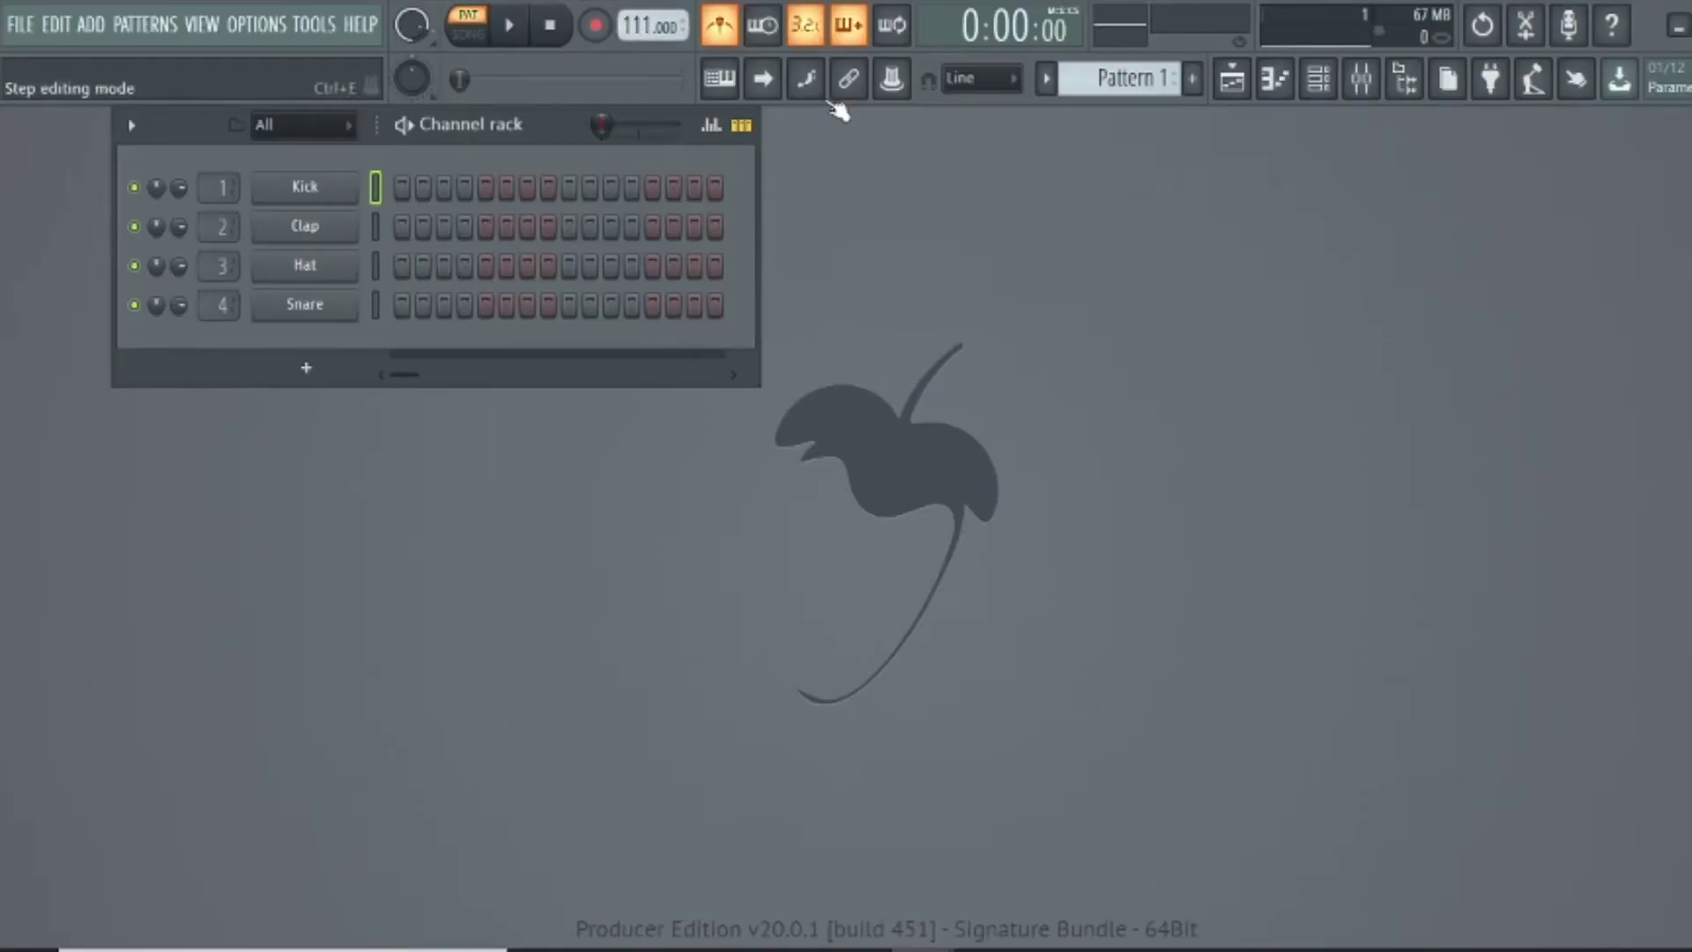
Move the channel rack clear of the browser and audition the Eternity Bass Guitar 6 and Bass Guitar 3 samples
{"action": "left_click_drag", "start_coordinate": [562, 141], "coordinate": [823, 144]}
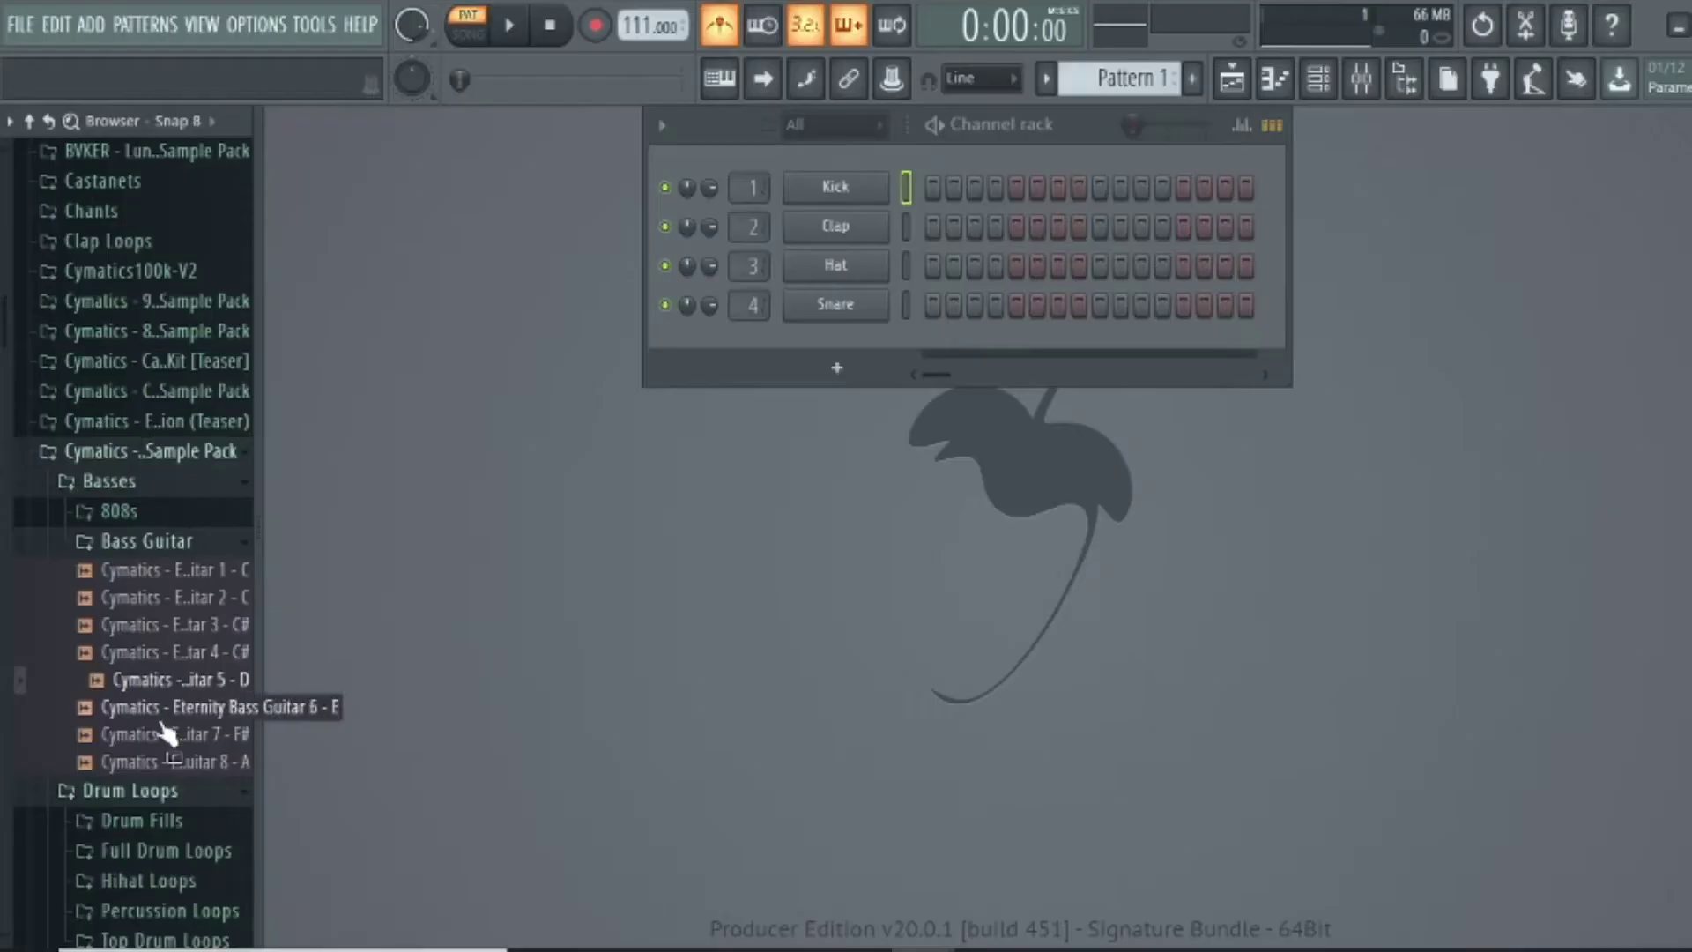
{"action": "left_click", "coordinate": [176, 706]}
{"action": "left_click", "coordinate": [177, 626]}
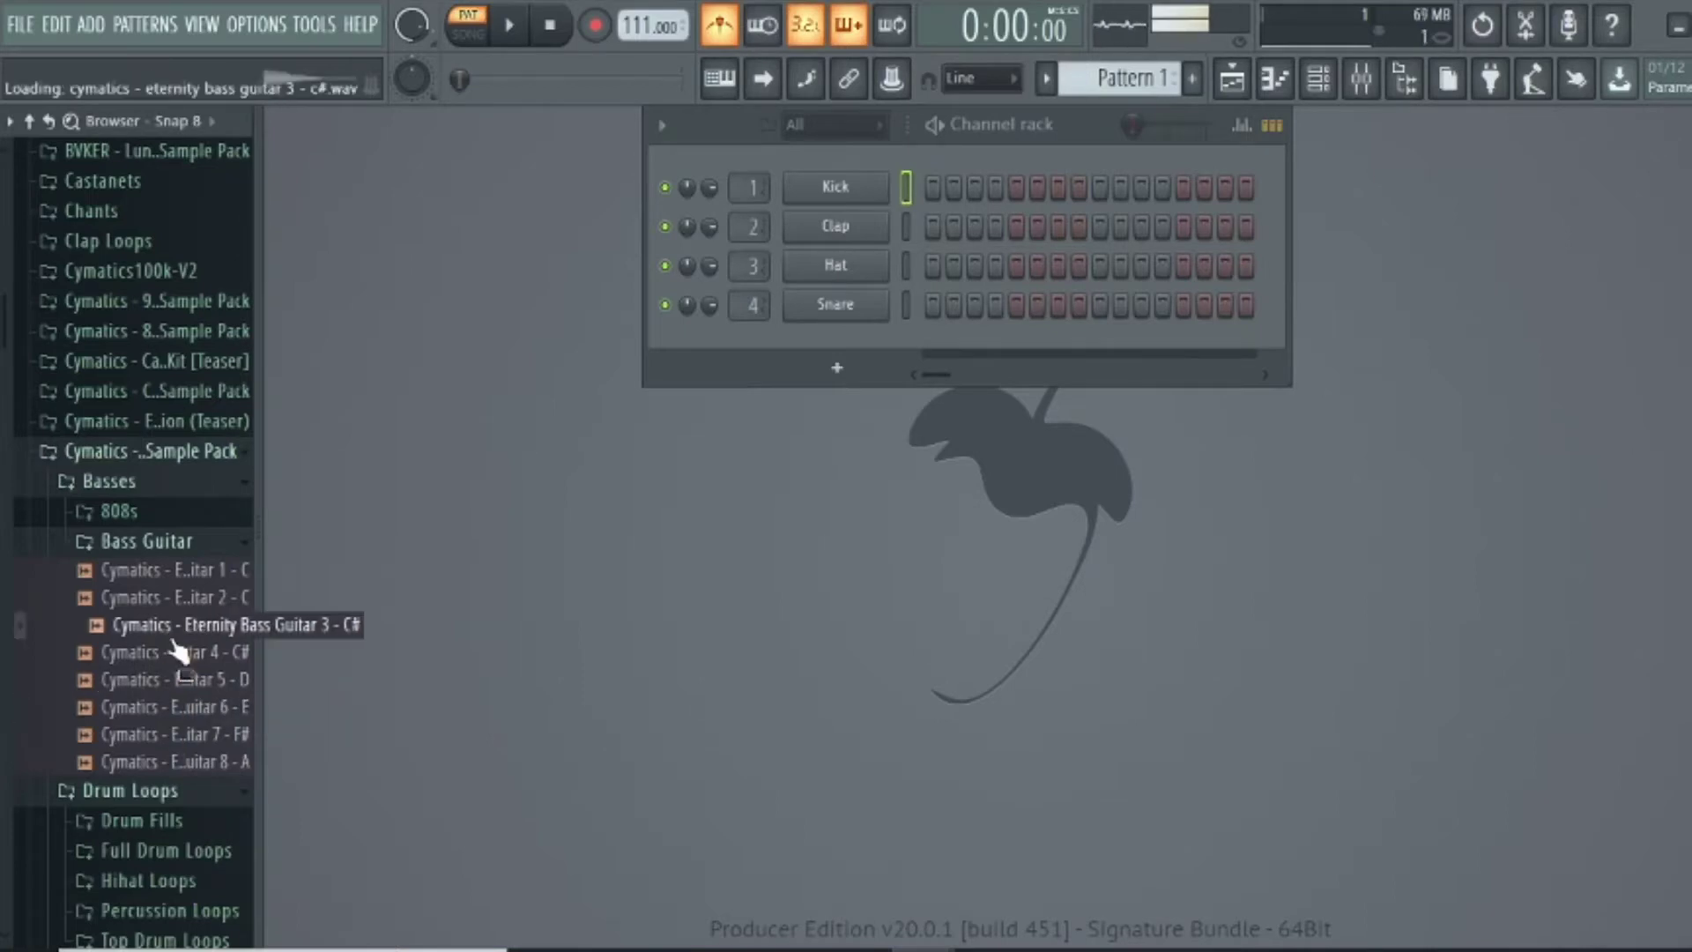
Collapse the expanded Cymatics sample pack and browse to the start of the Drum Packs Kit folder
{"action": "left_click", "coordinate": [151, 452]}
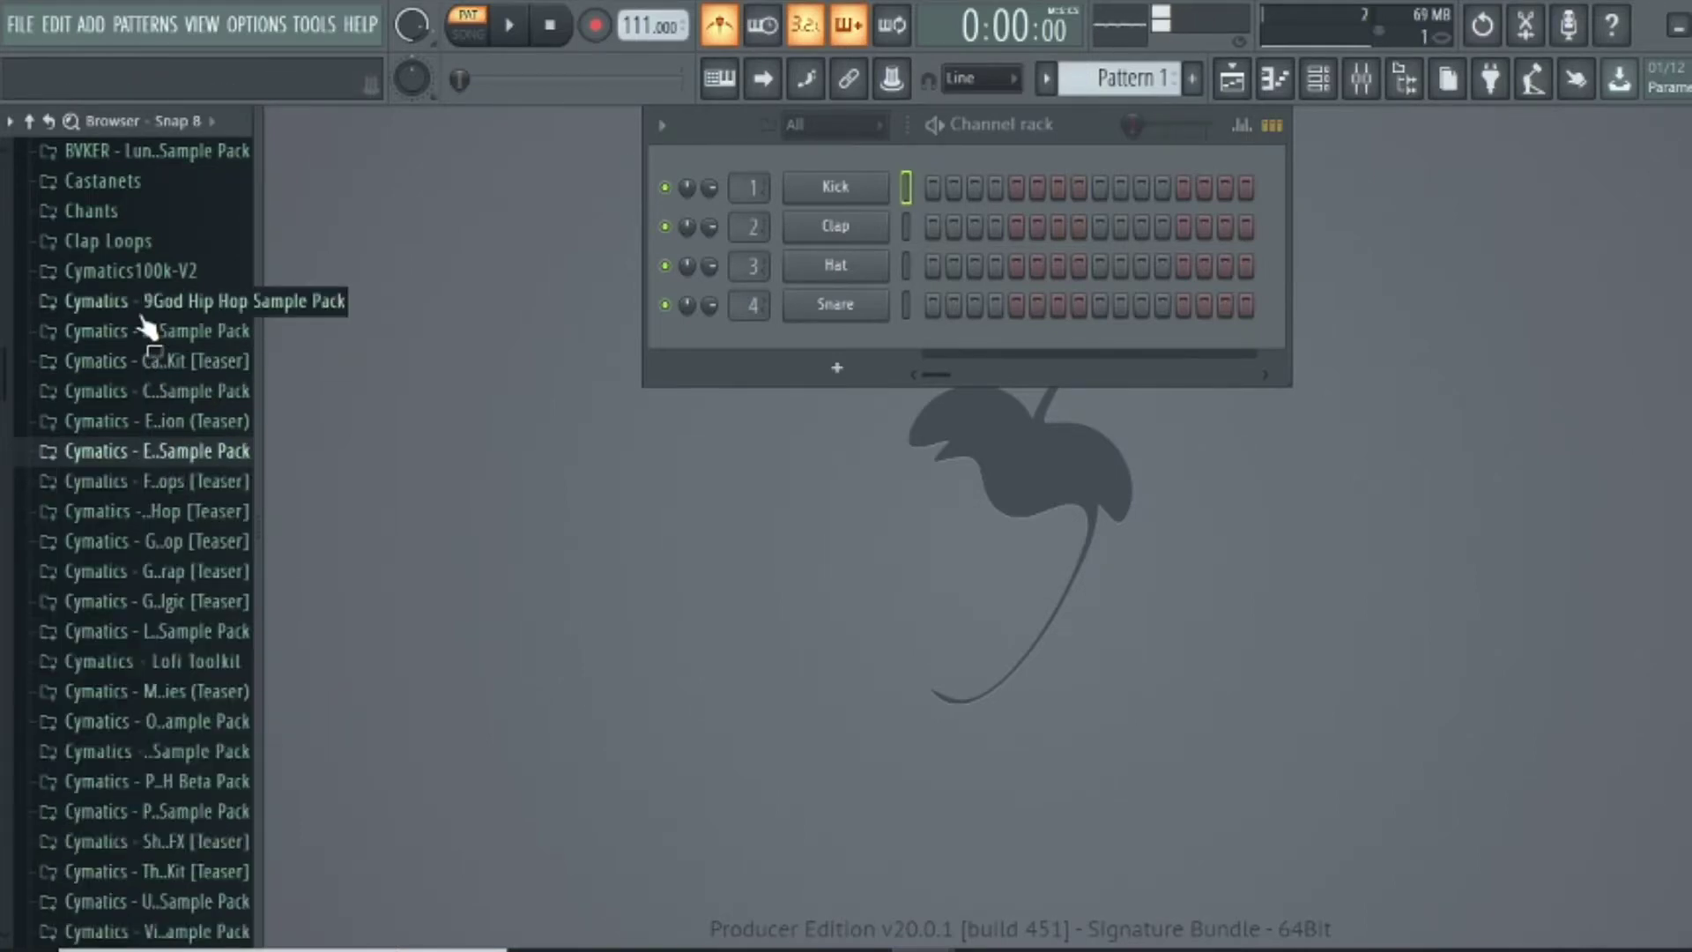
{"action": "scroll", "coordinate": [141, 322], "scroll_direction": "up", "scroll_amount": 6}
{"action": "scroll", "coordinate": [141, 322], "scroll_direction": "down", "scroll_amount": 1}
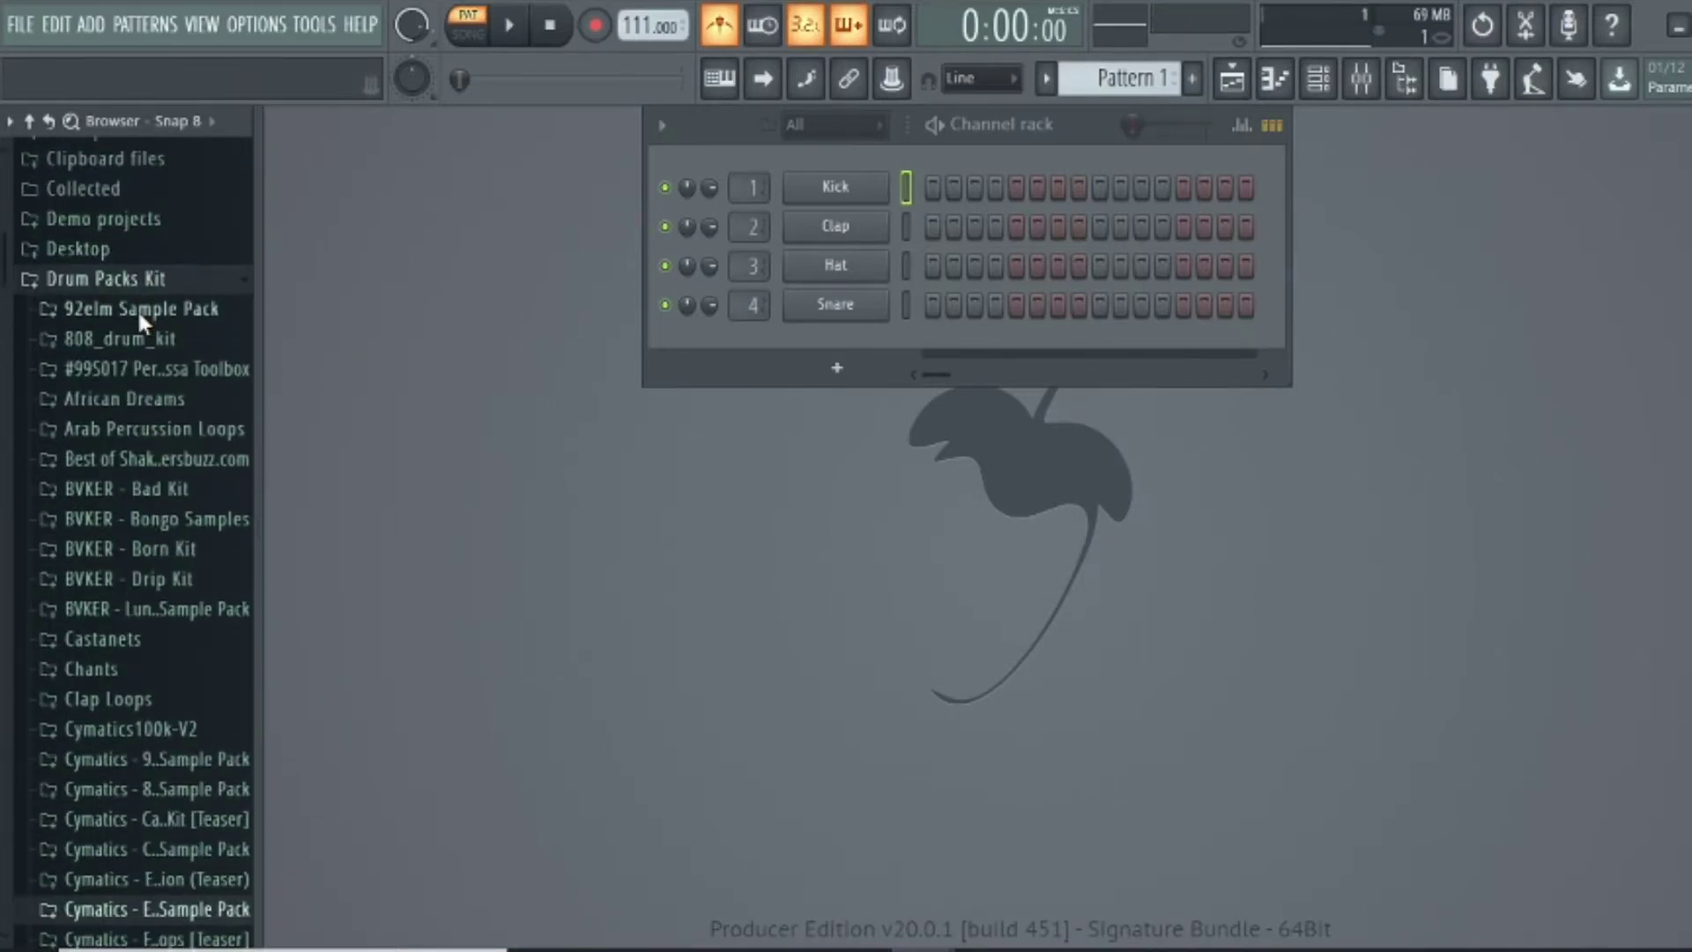
Look through the Demo FLP and Claps folders of the BVKER - Bad Kit pack, and collapse the pack
{"action": "left_click", "coordinate": [167, 487]}
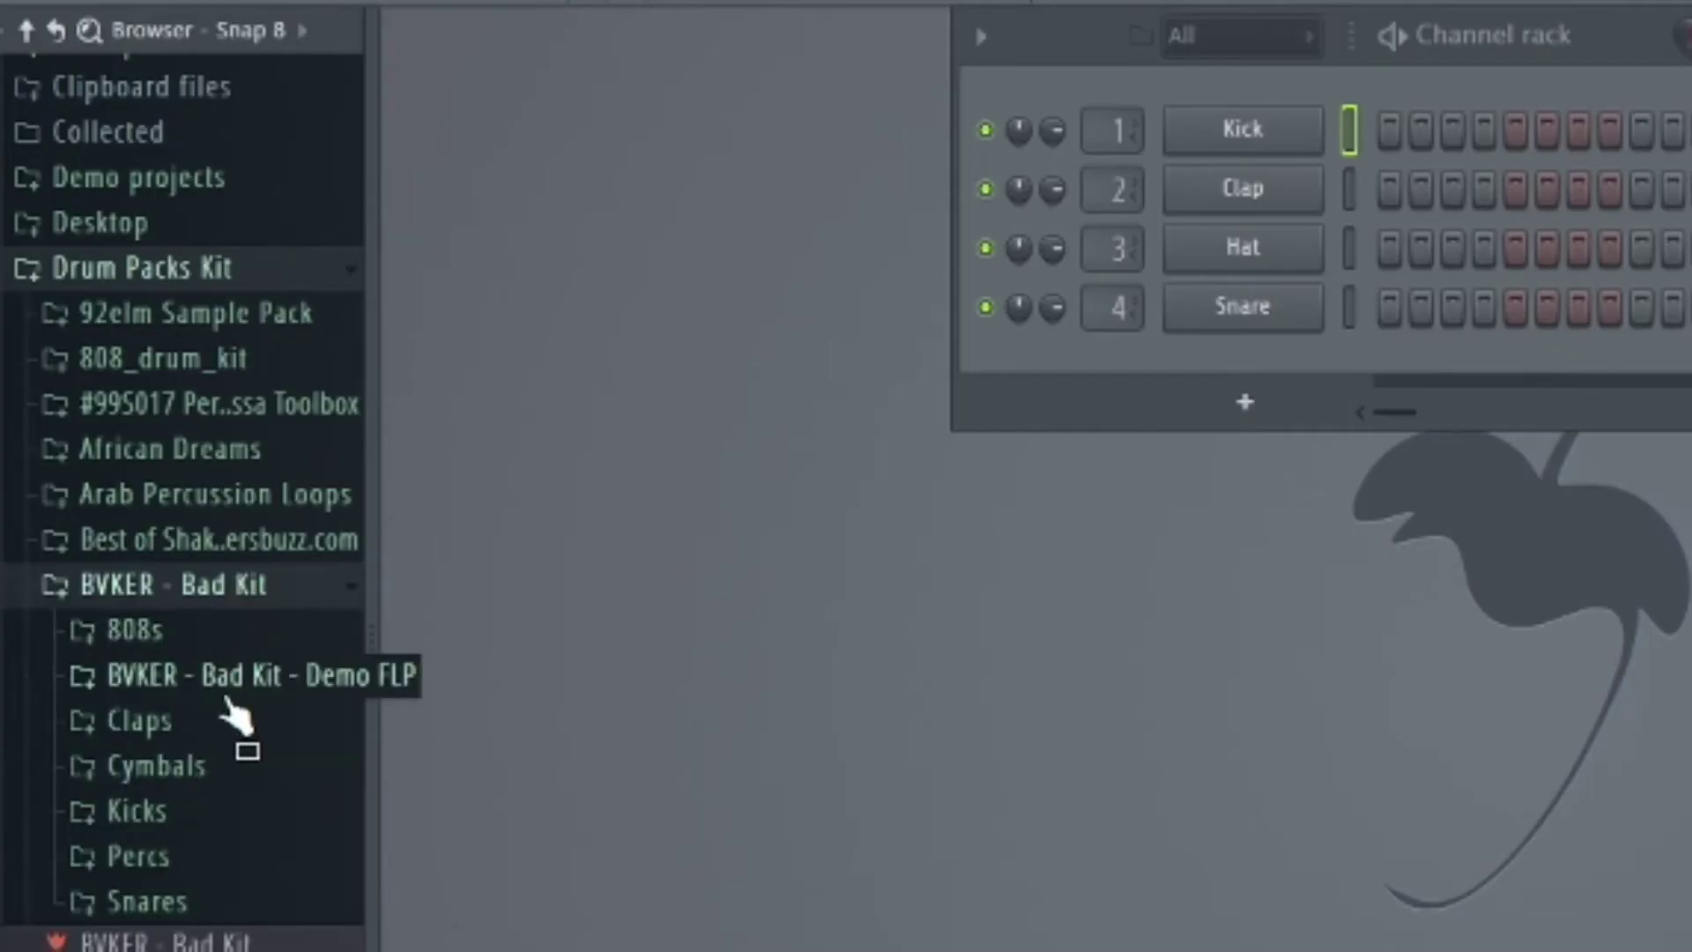
{"action": "left_click", "coordinate": [234, 692]}
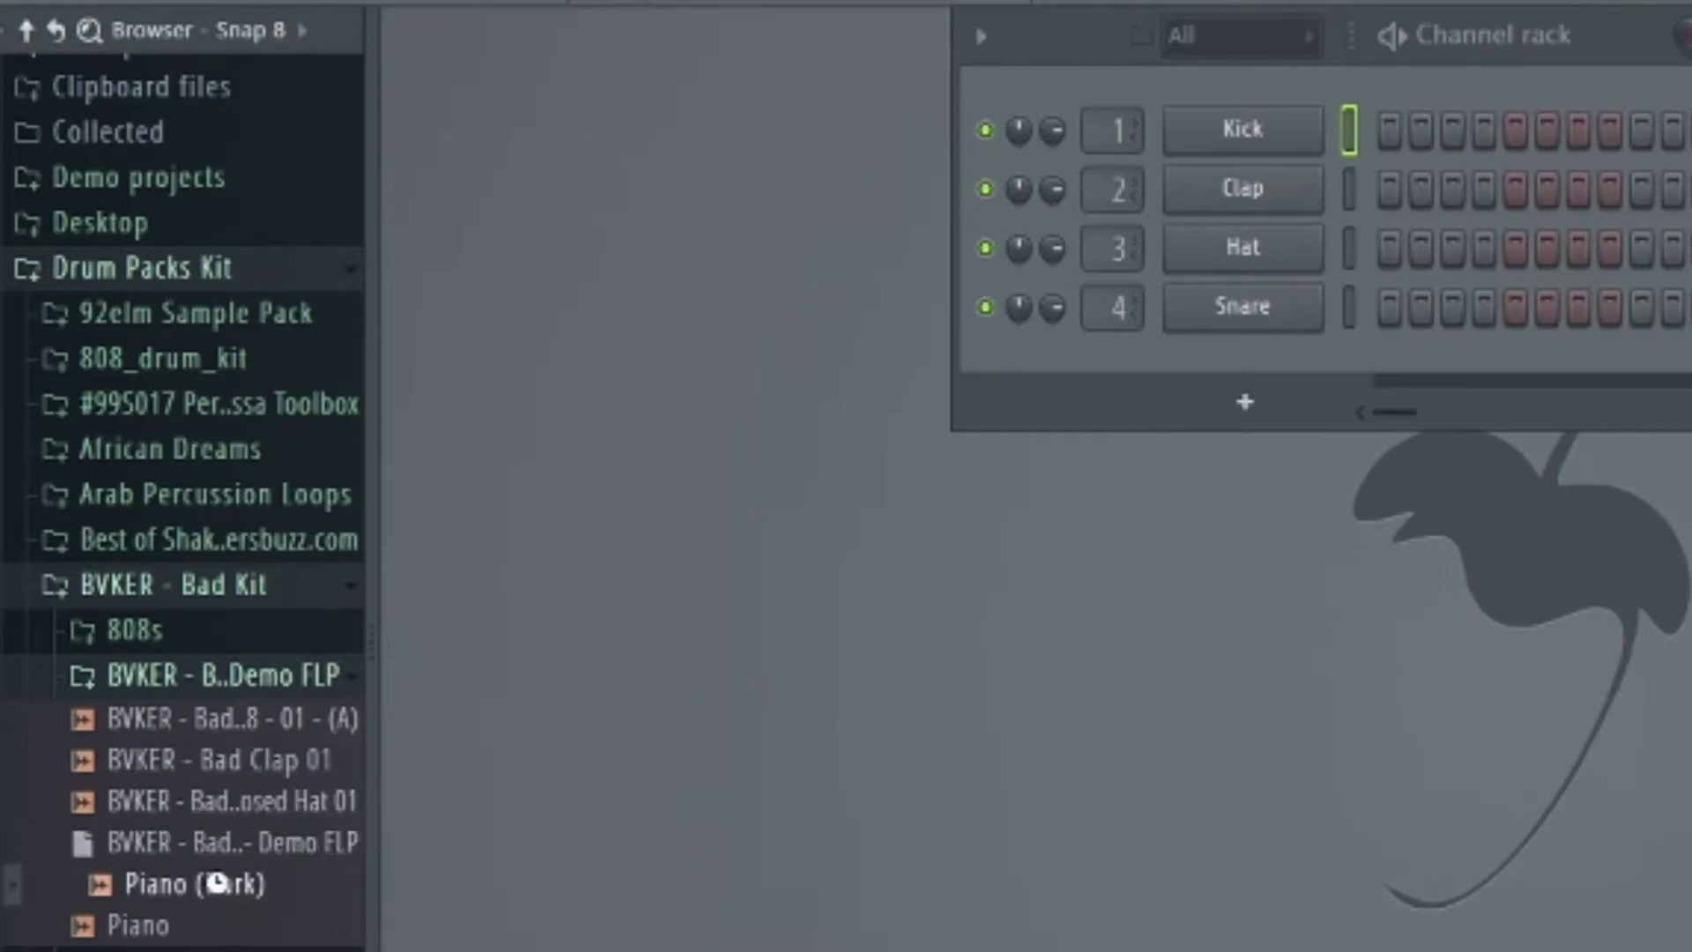
{"action": "left_click_drag", "start_coordinate": [215, 925], "coordinate": [251, 696]}
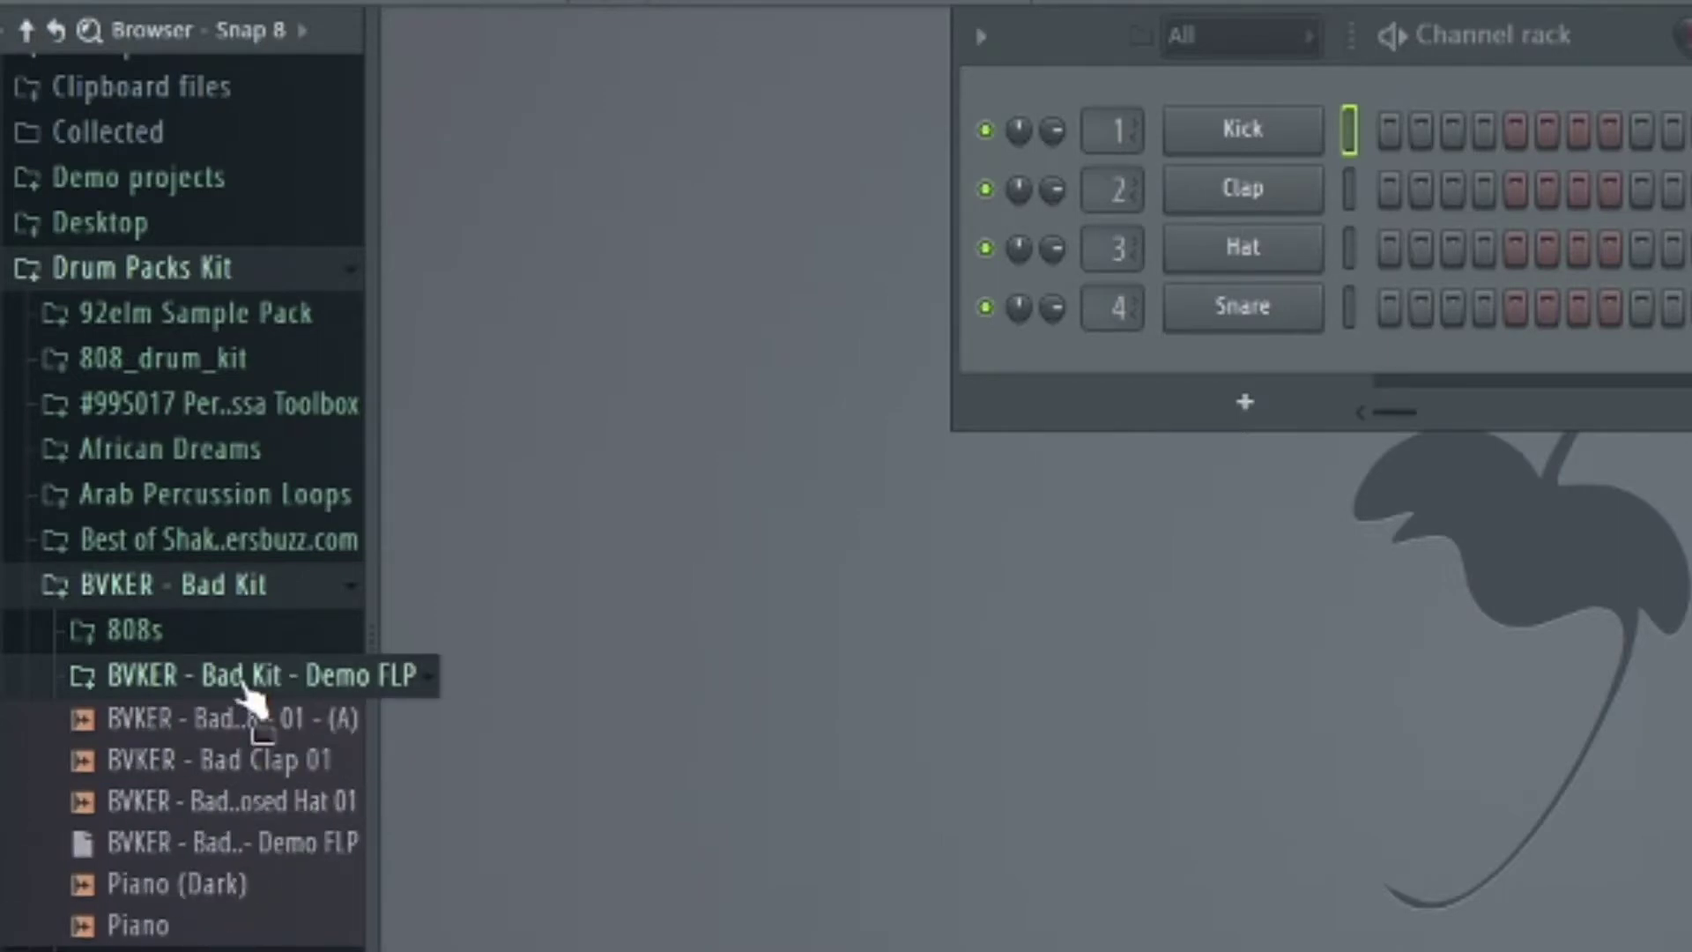
{"action": "left_click", "coordinate": [247, 680]}
{"action": "left_click", "coordinate": [231, 727]}
{"action": "left_click", "coordinate": [231, 801]}
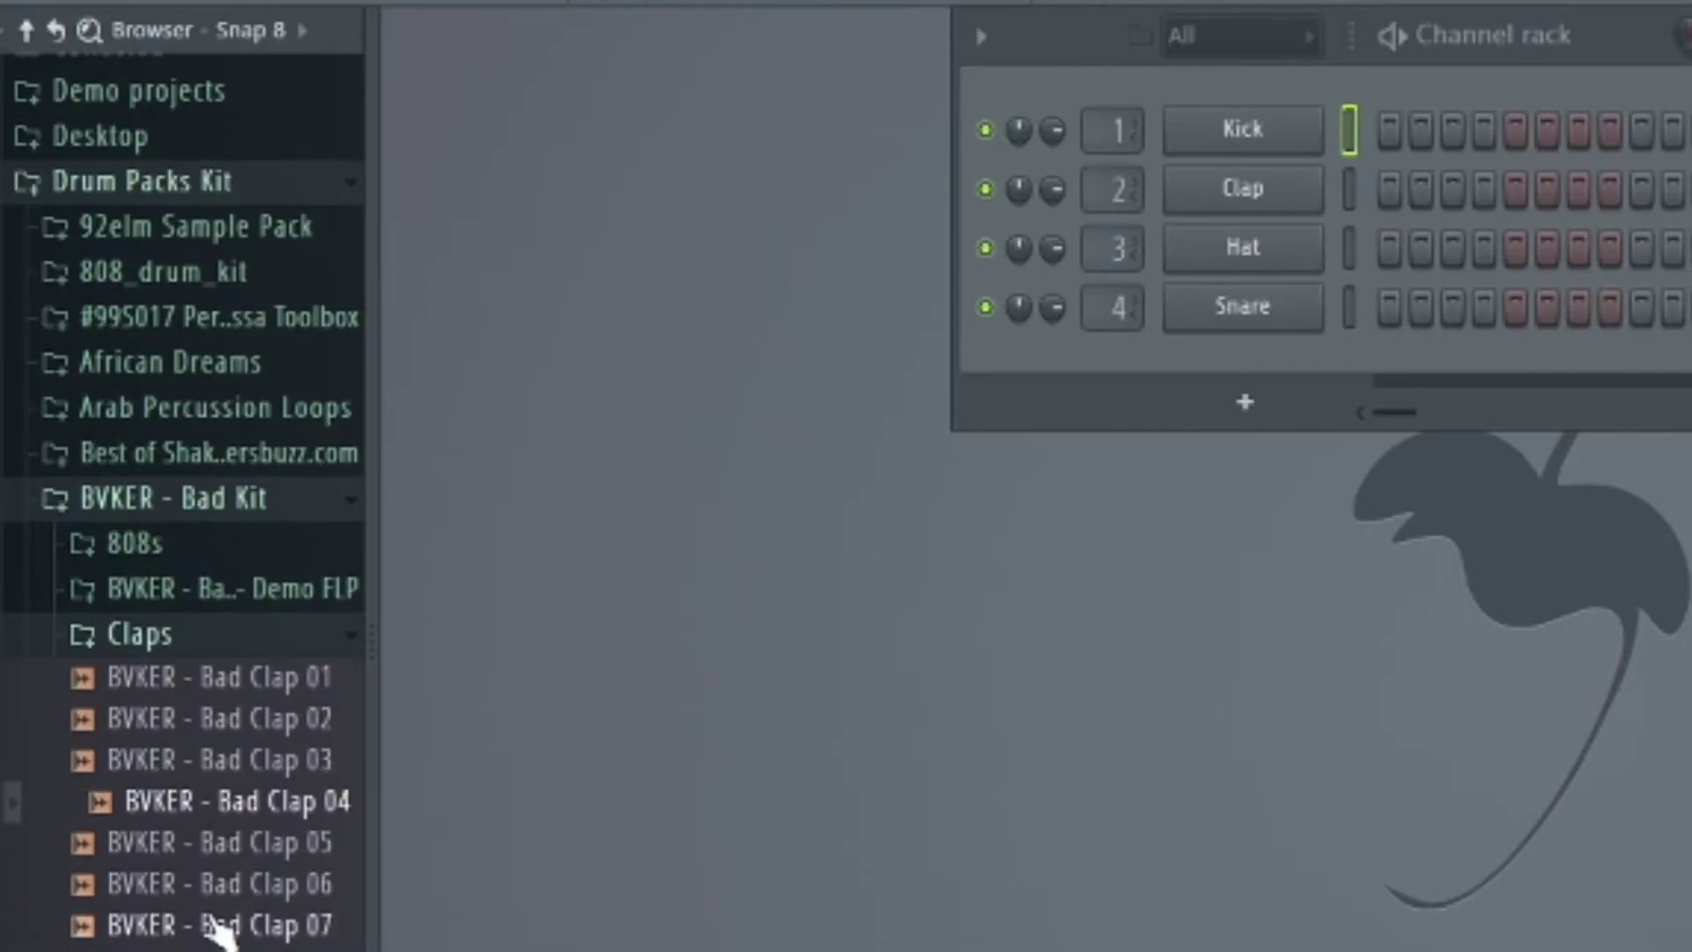
{"action": "left_click_drag", "start_coordinate": [213, 925], "coordinate": [237, 490]}
{"action": "left_click", "coordinate": [174, 432]}
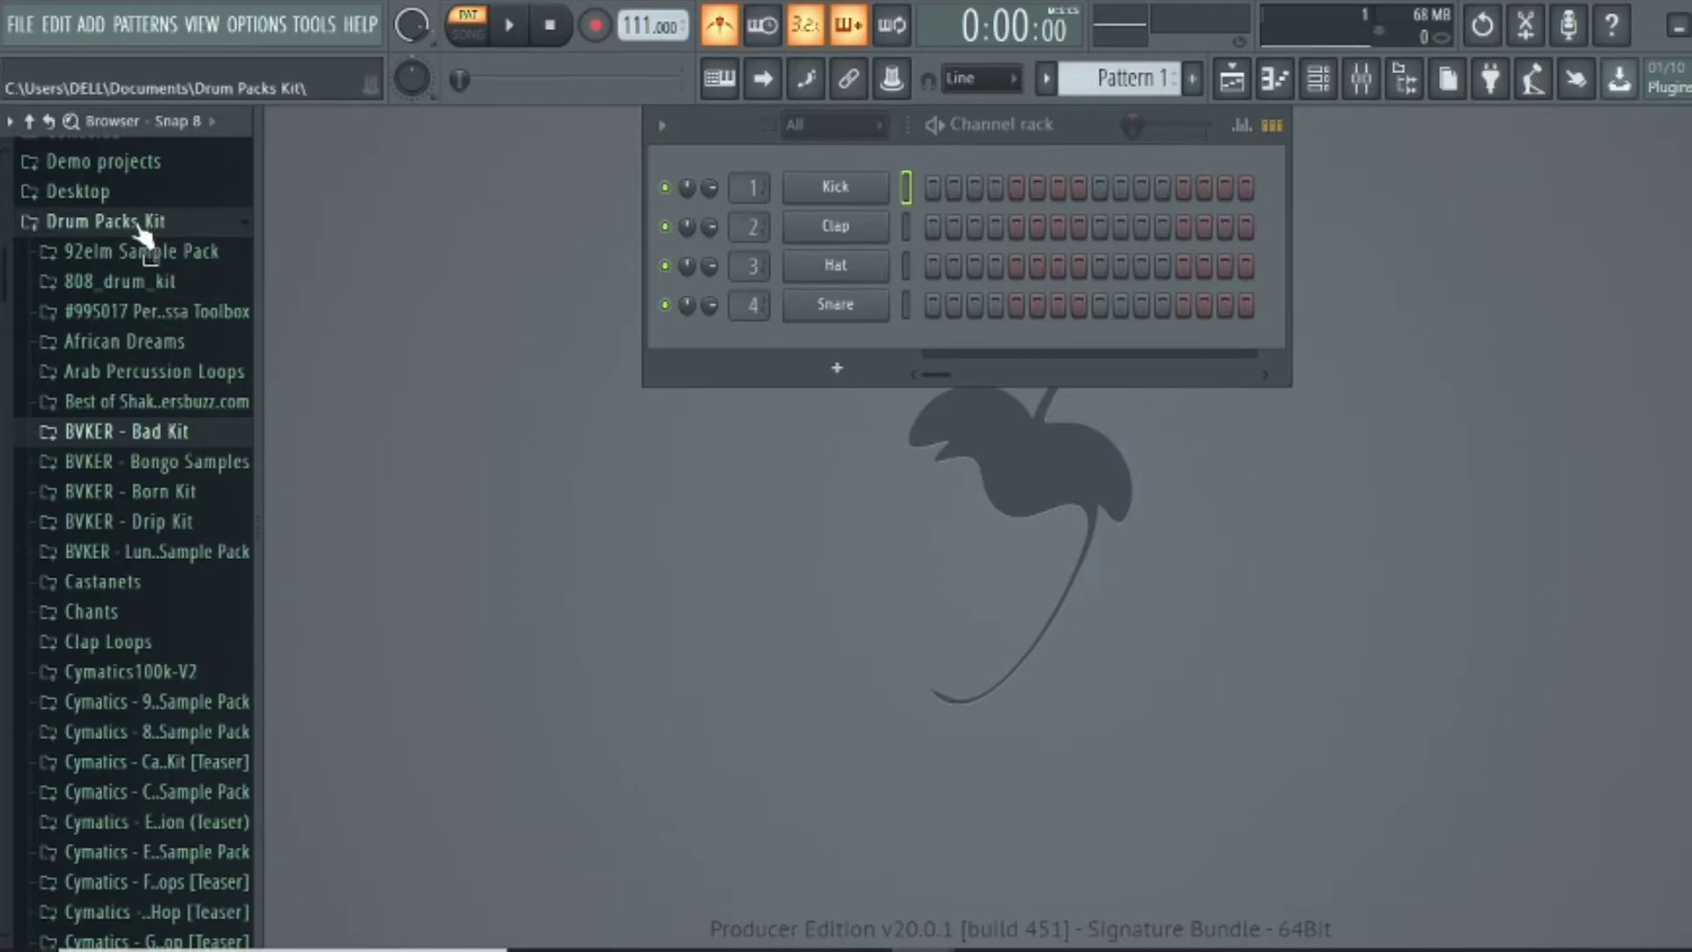
Audition kicks in the BVKER Lunar sample pack's Drum Shots folder and add Lunar Kick 05 as a new channel below Snare
{"action": "left_click", "coordinate": [159, 556]}
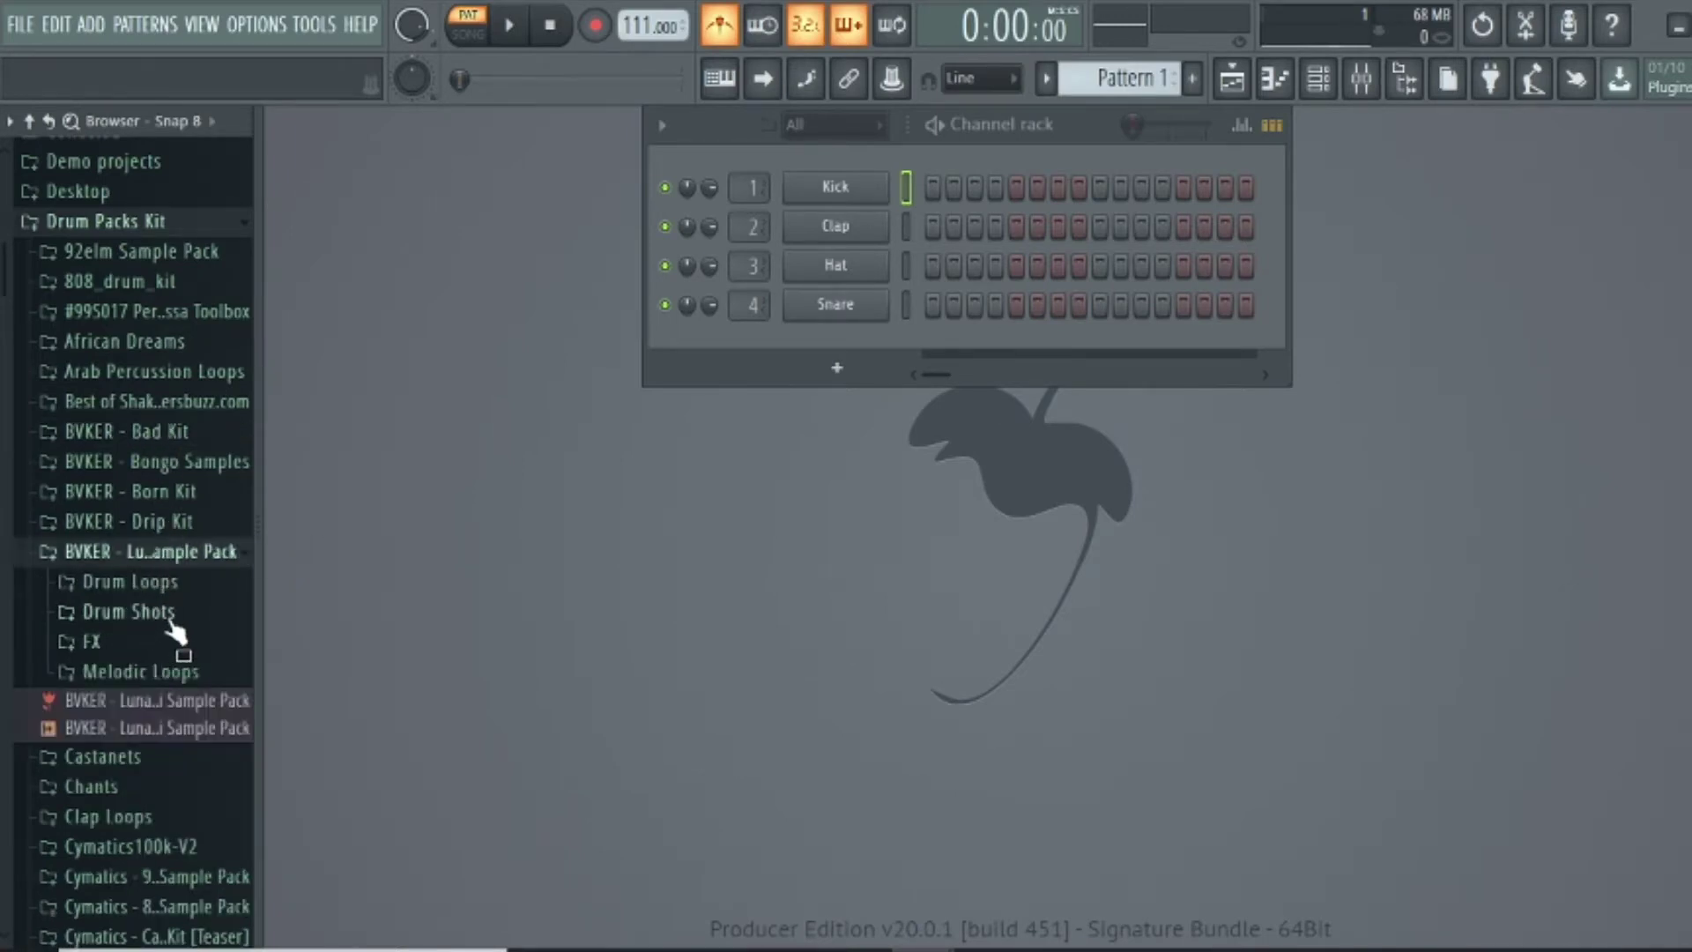
{"action": "left_click", "coordinate": [128, 612]}
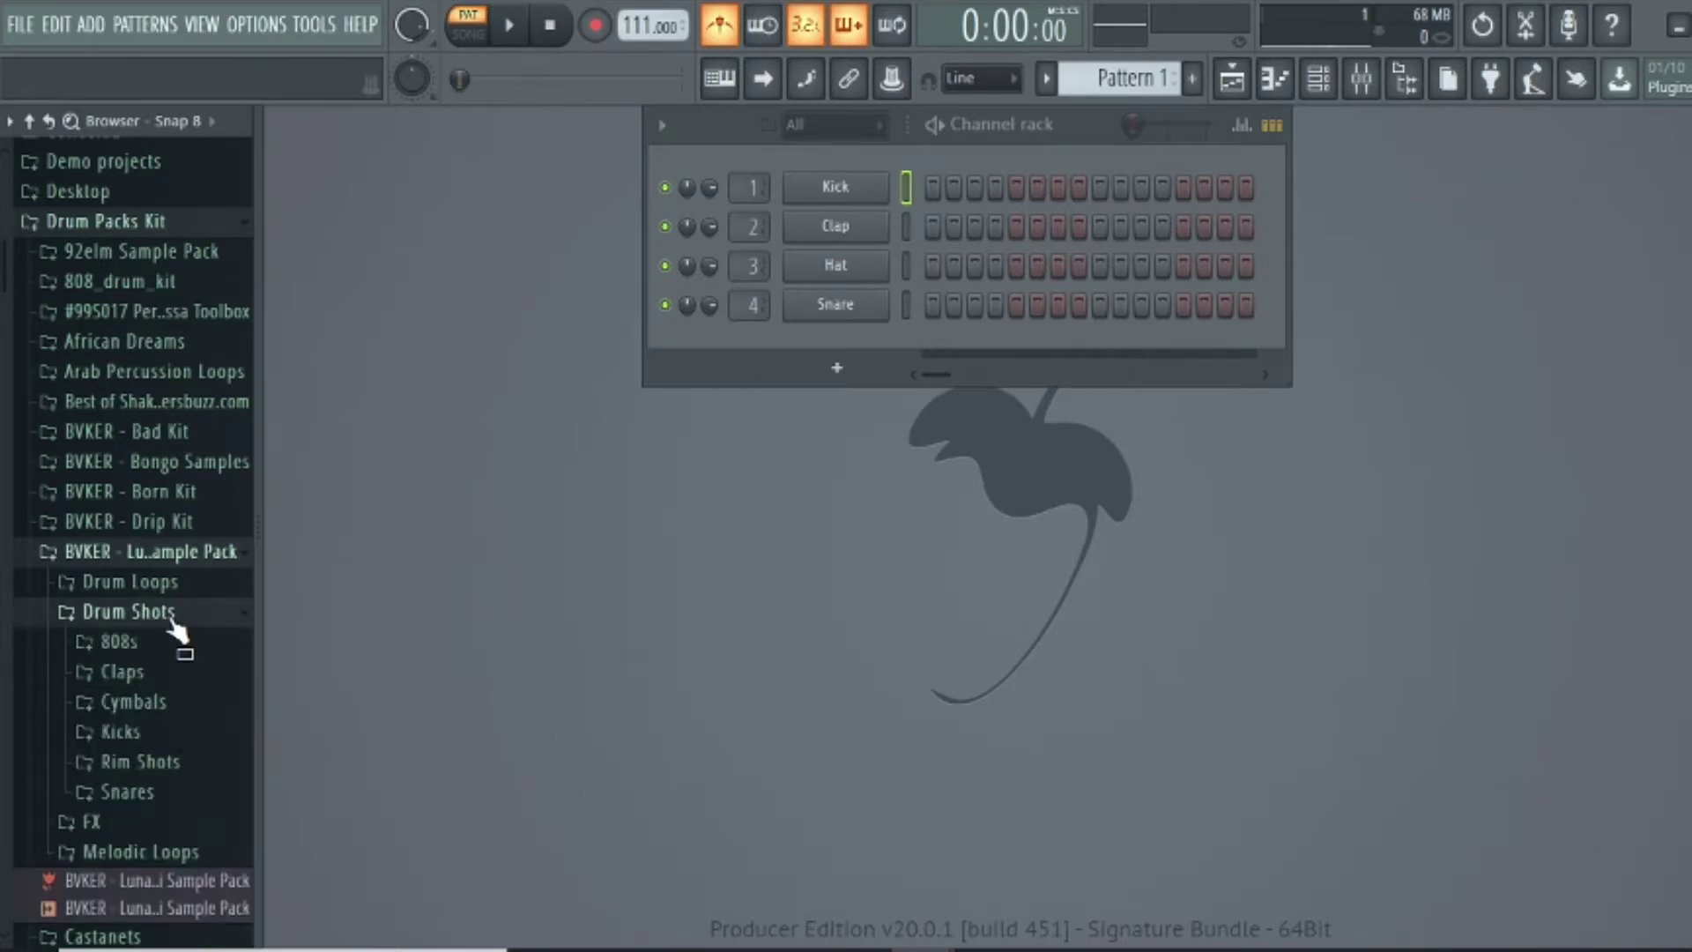
{"action": "left_click", "coordinate": [148, 731]}
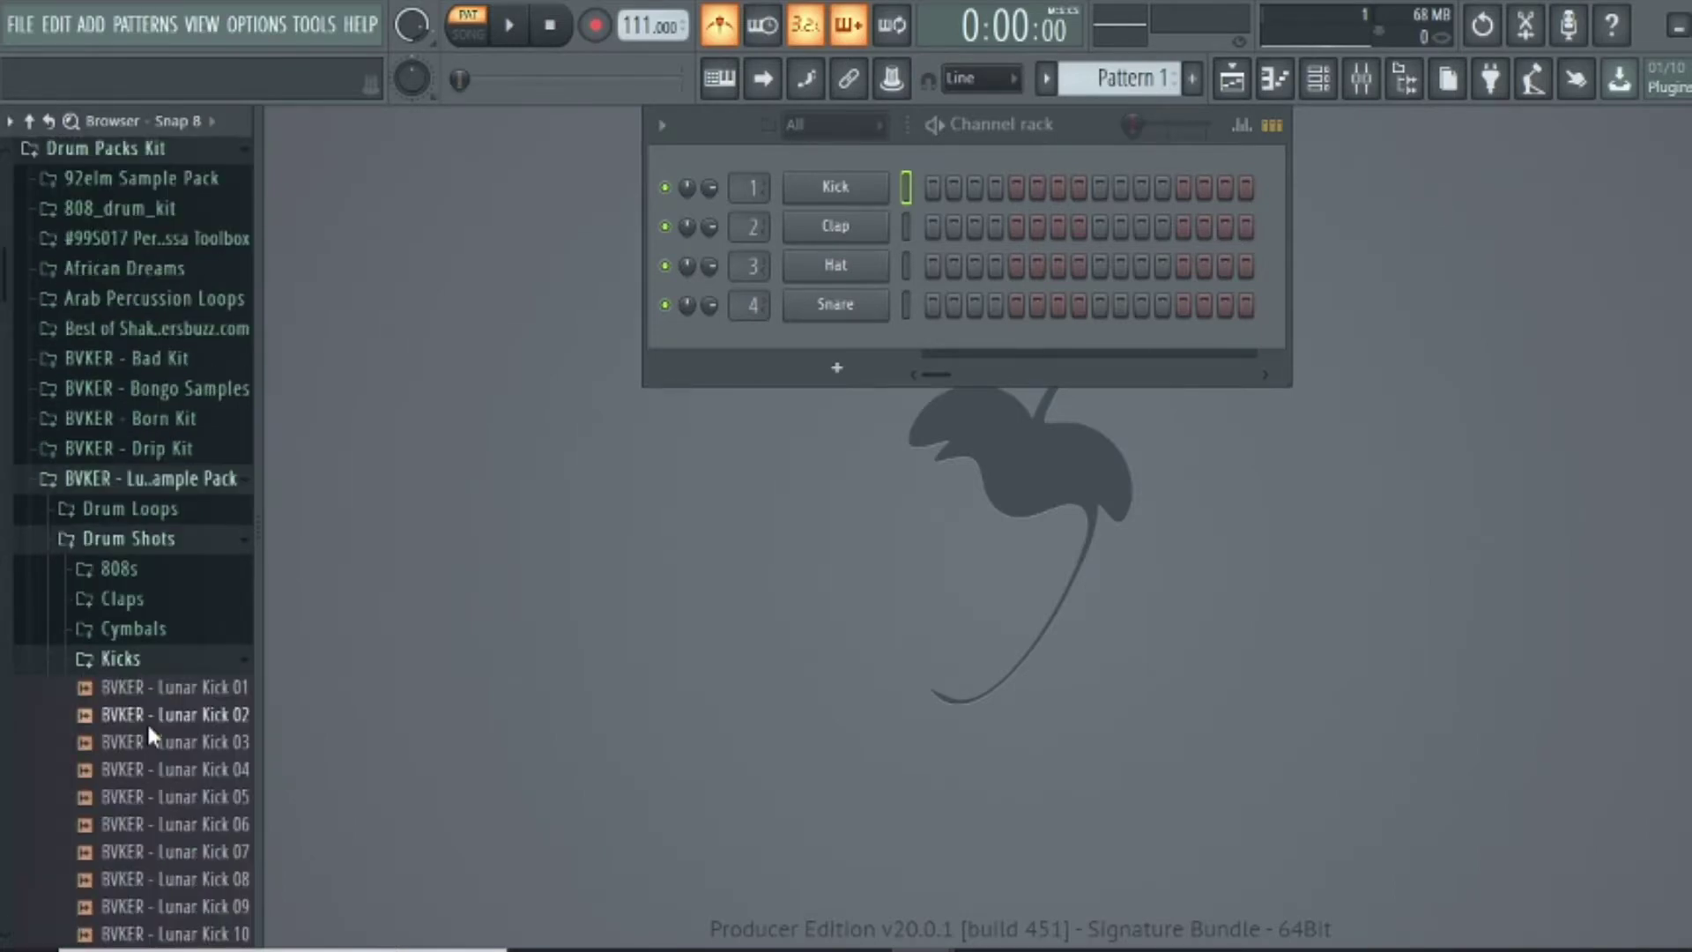
{"action": "left_click", "coordinate": [106, 798]}
{"action": "left_click", "coordinate": [152, 825]}
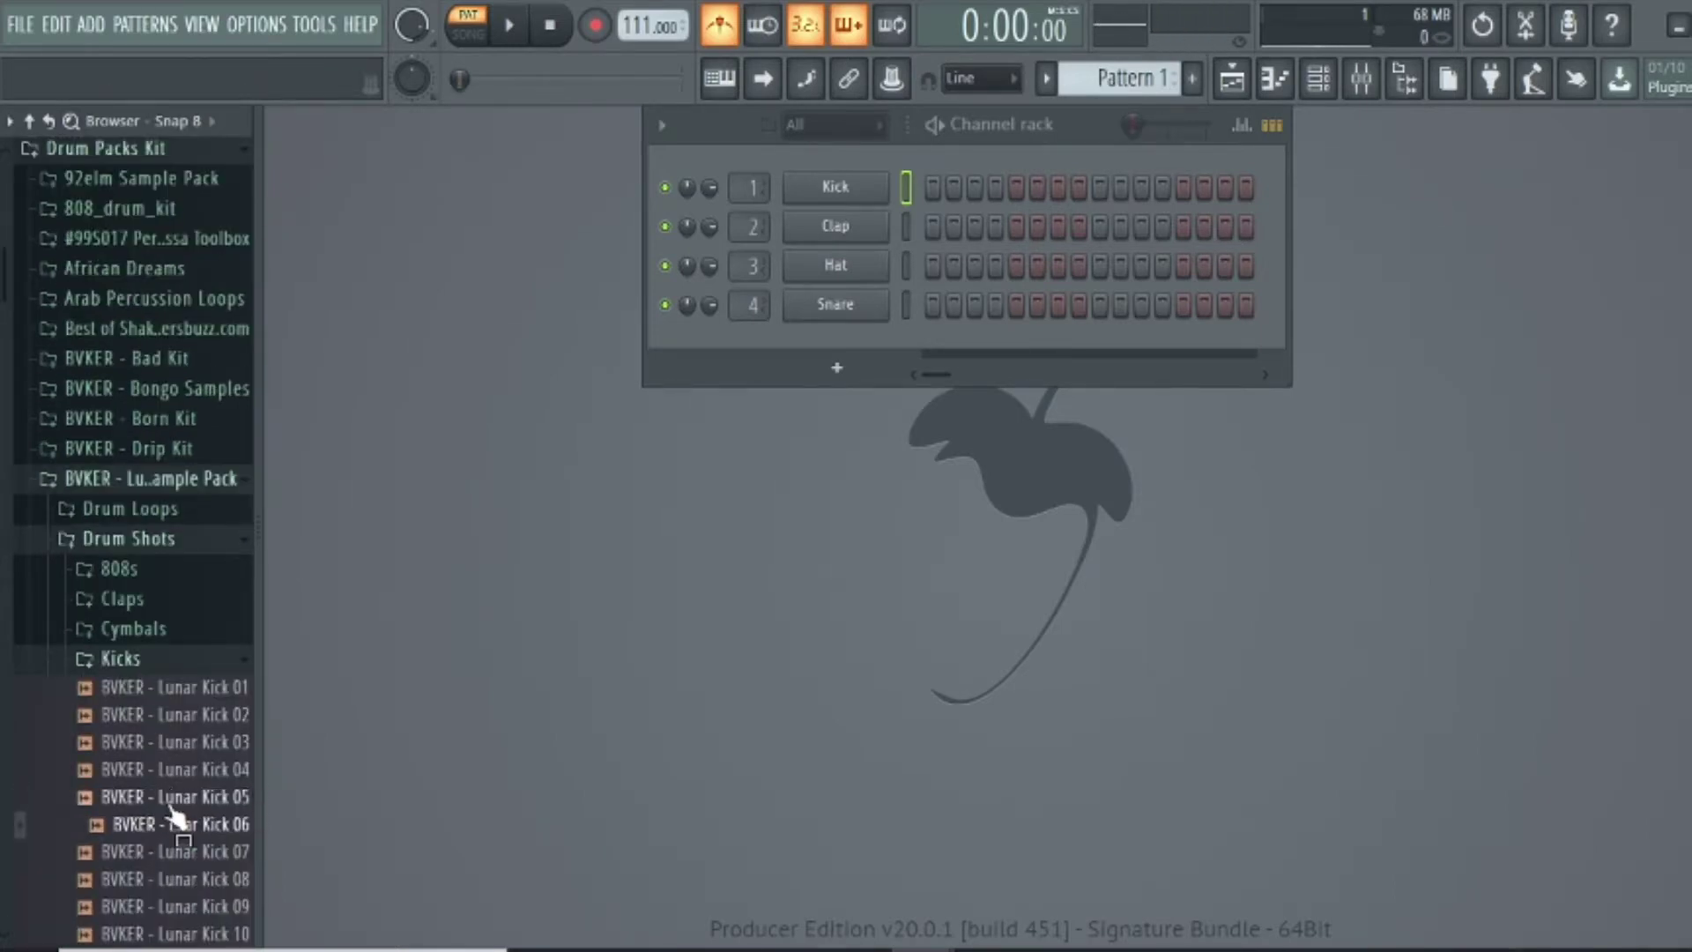
{"action": "left_click", "coordinate": [171, 801]}
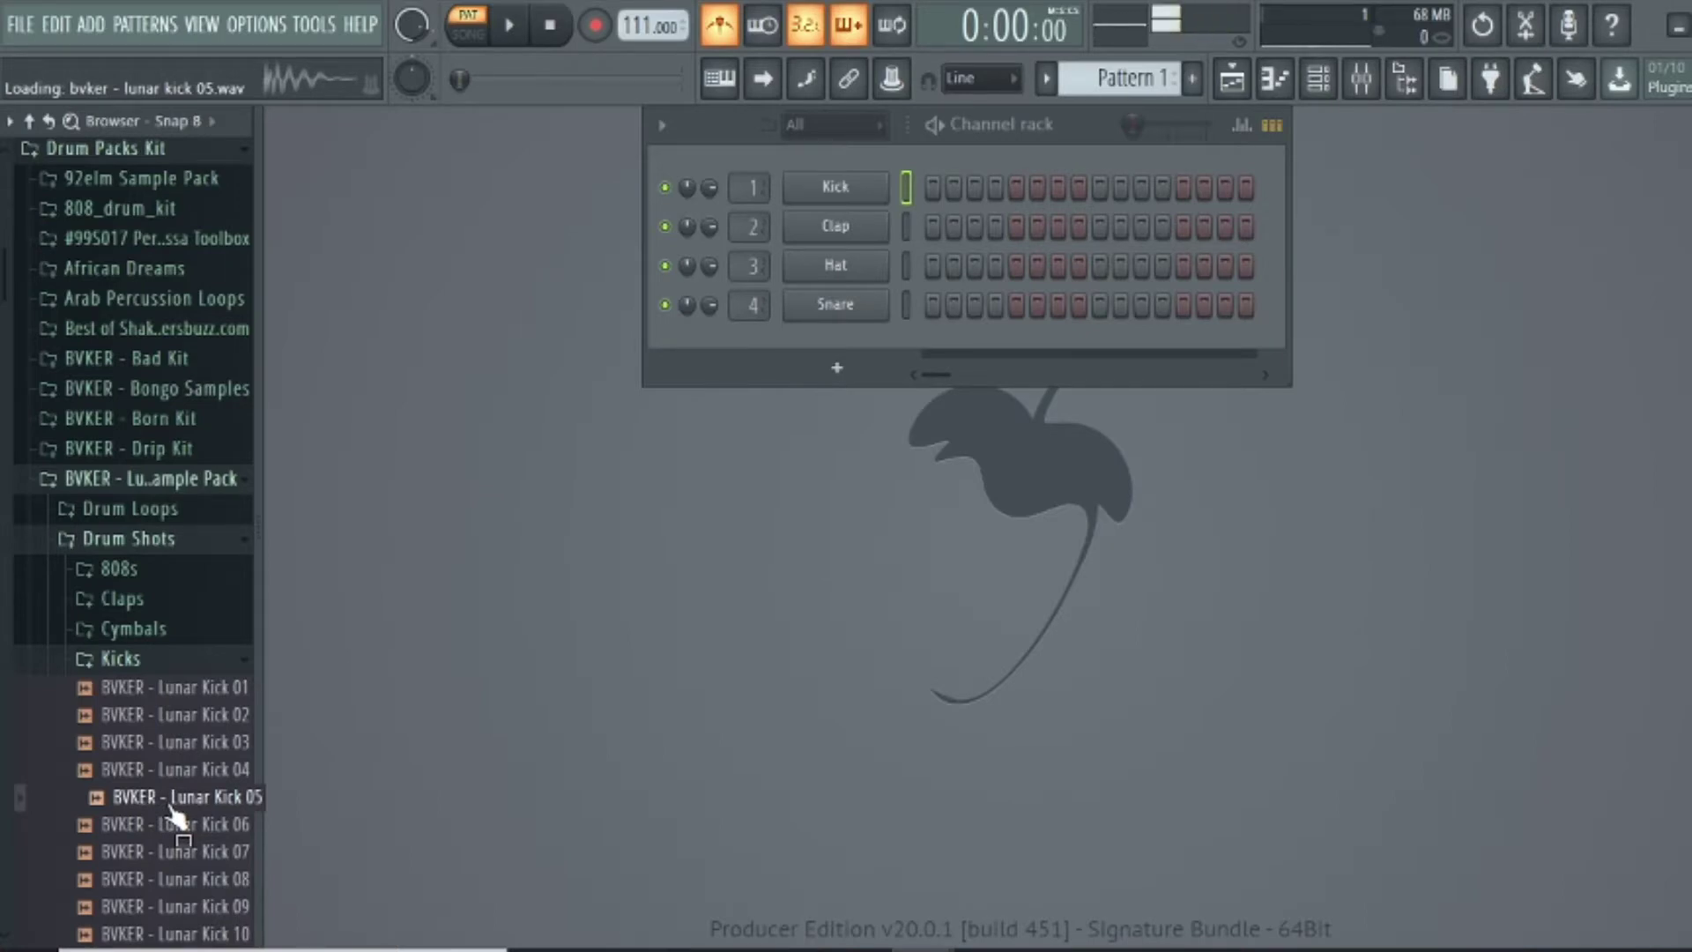
{"action": "left_click_drag", "start_coordinate": [171, 806], "coordinate": [837, 334]}
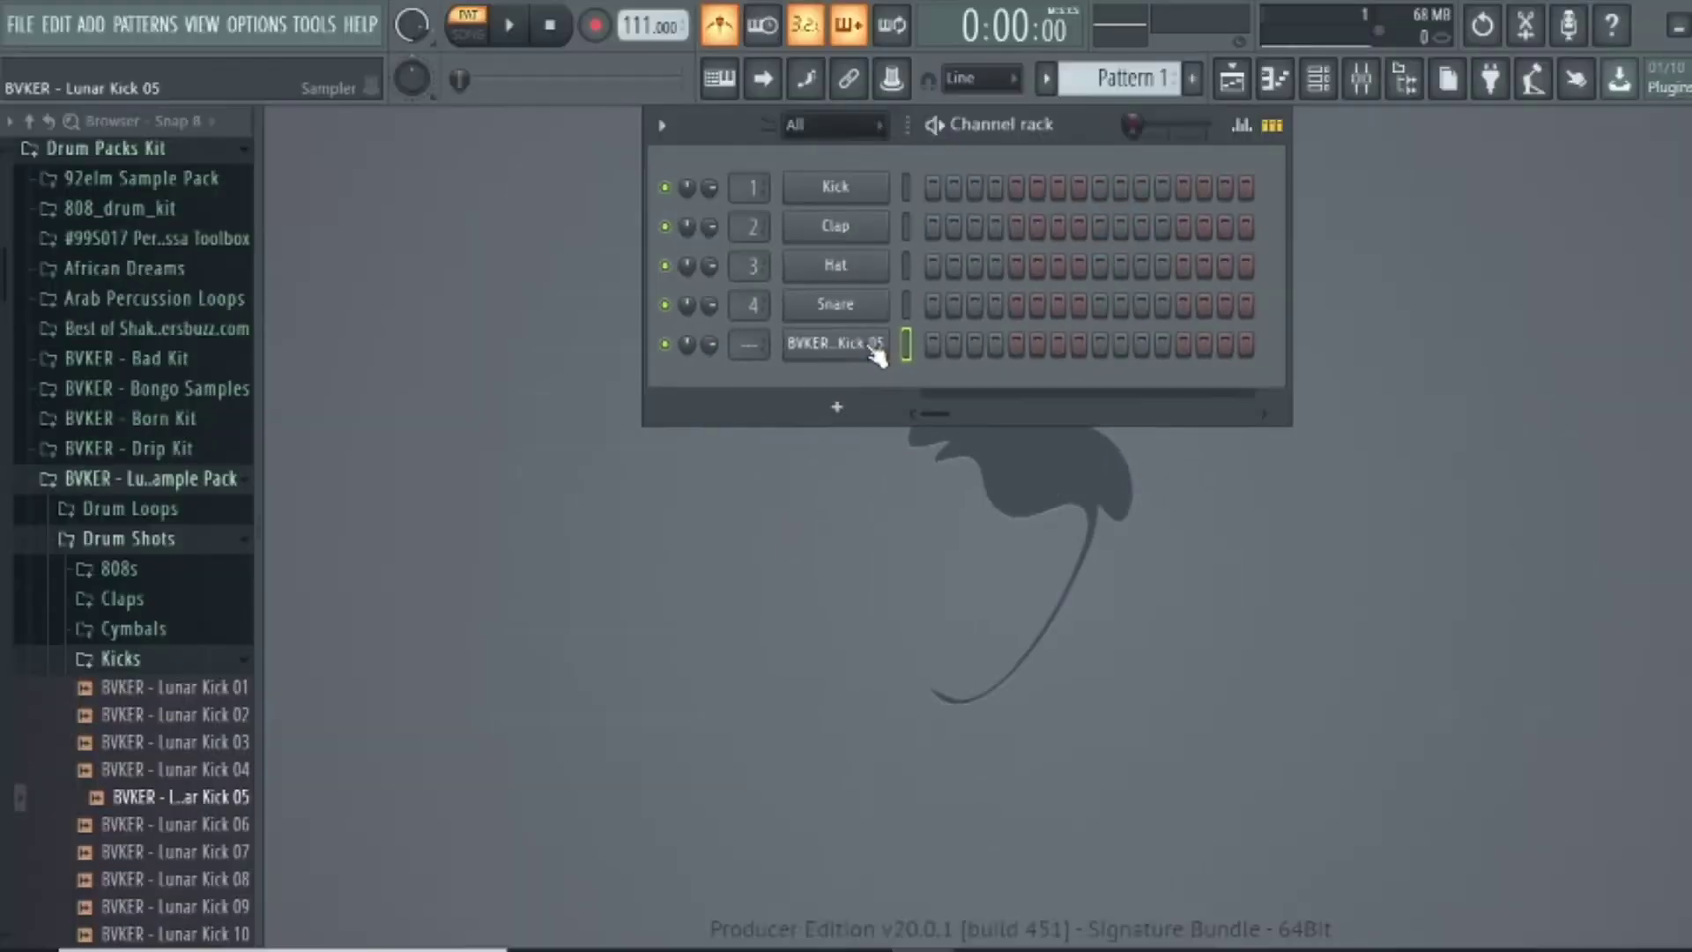
Open the Lunar Kick 05 channel's sampler settings, audition the sample from its waveform, and move the window clear of the channel rack
{"action": "left_click", "coordinate": [875, 350]}
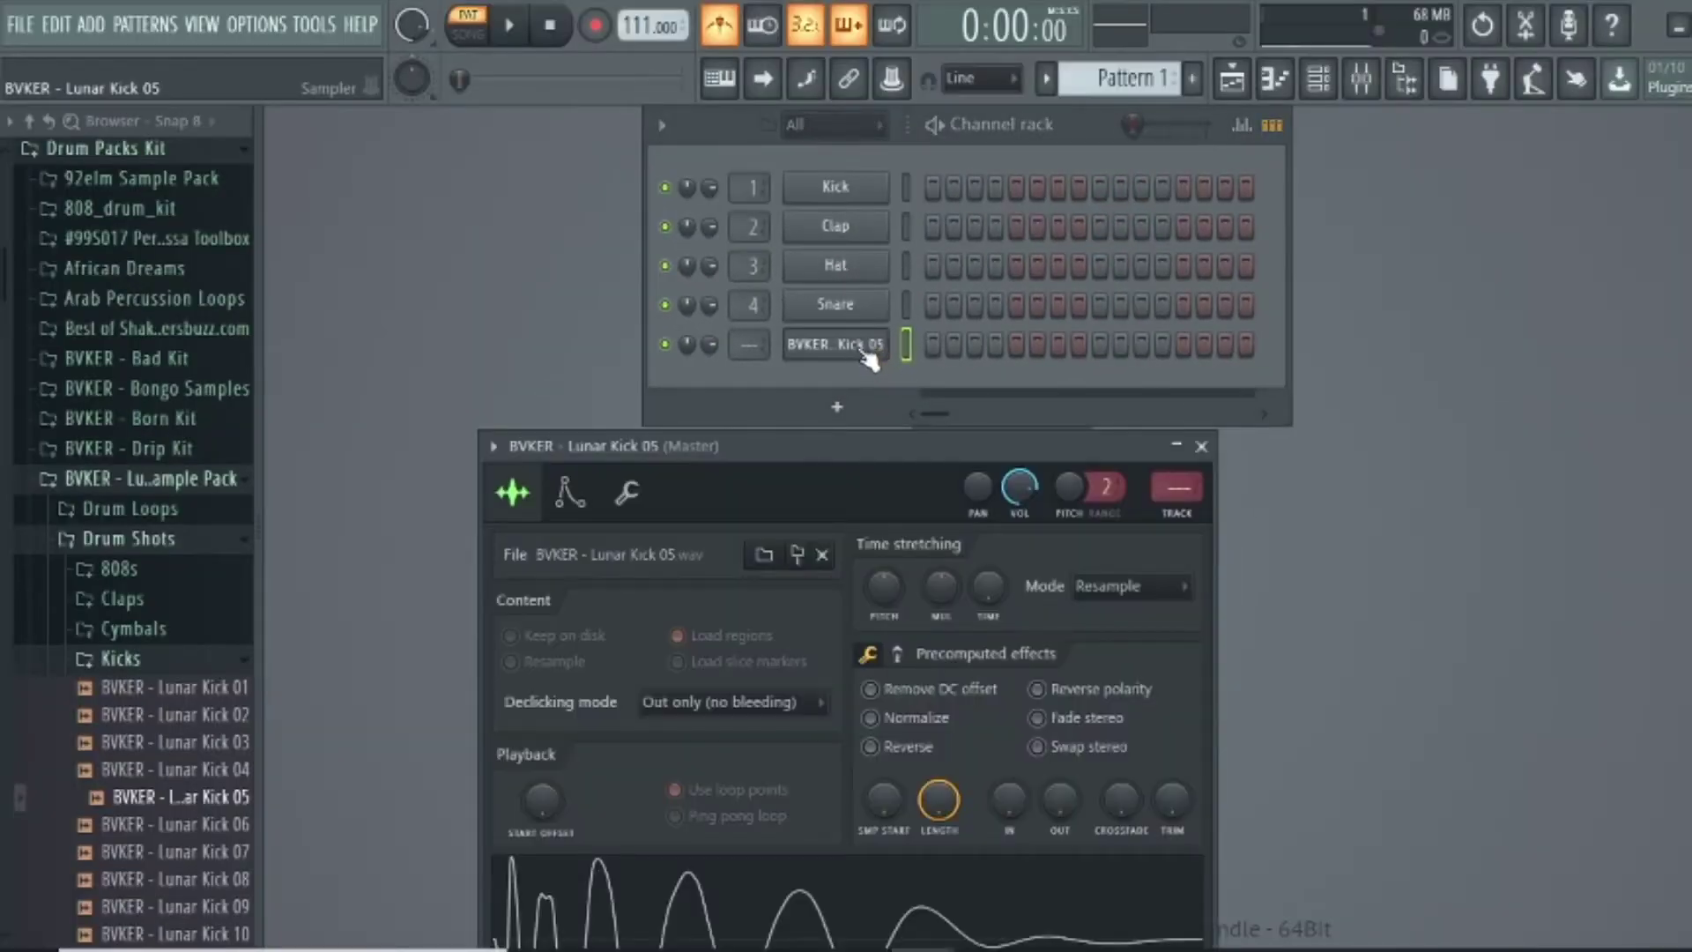
{"action": "left_click", "coordinate": [870, 353]}
{"action": "left_click", "coordinate": [870, 353]}
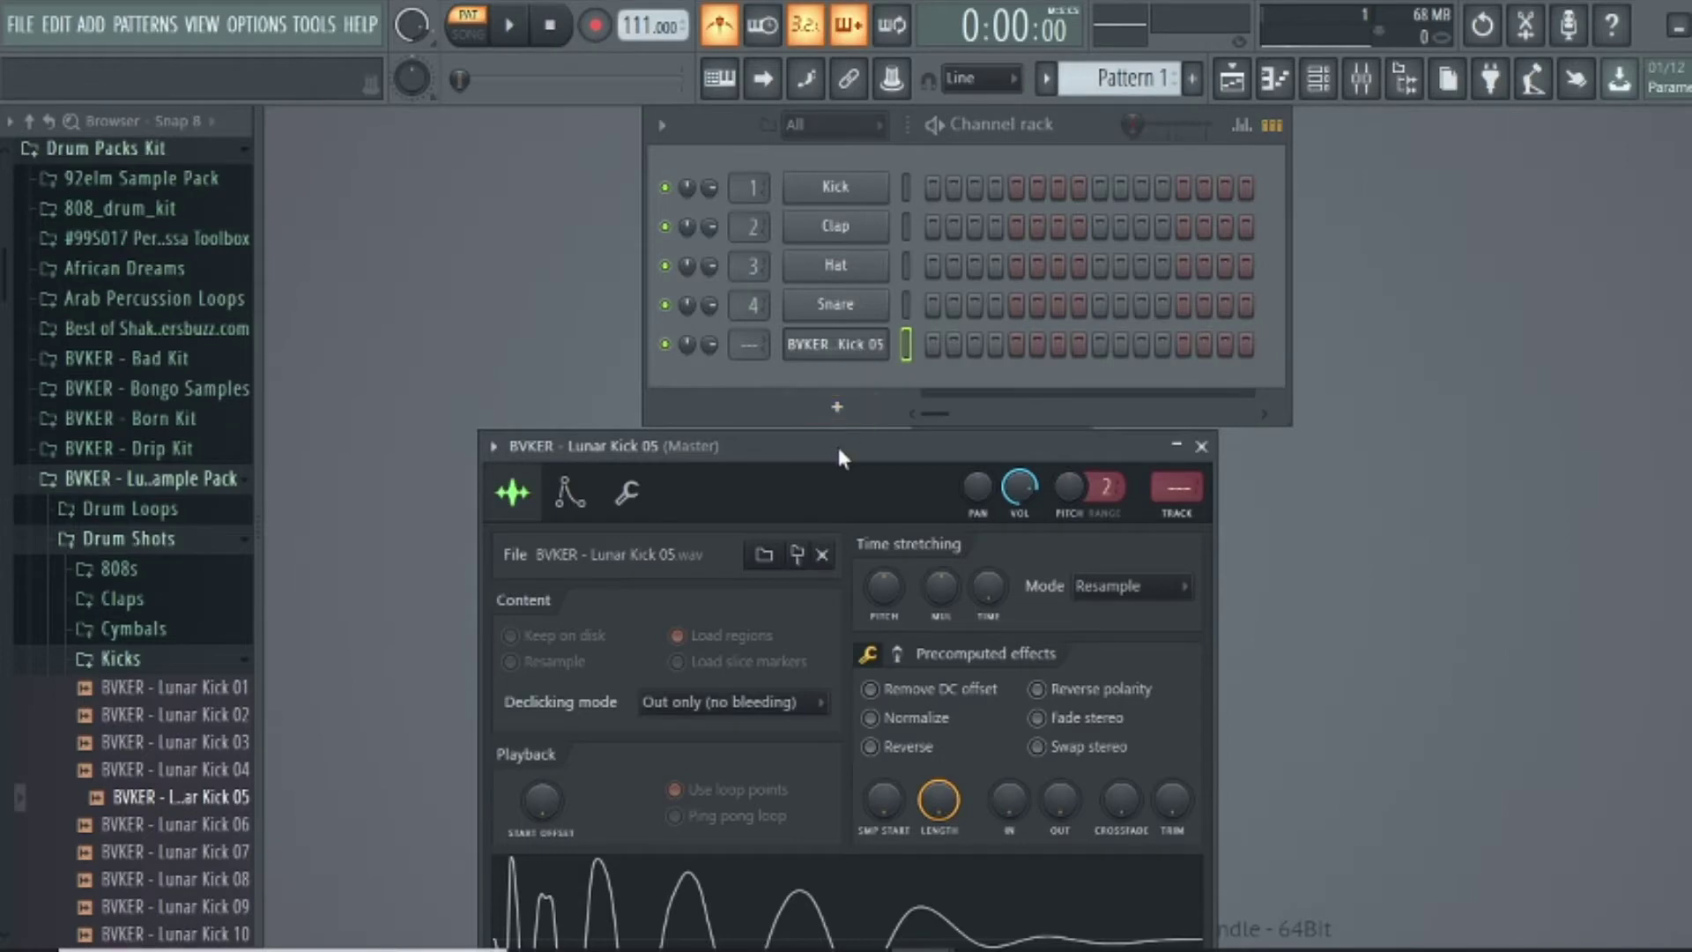
{"action": "left_click_drag", "start_coordinate": [839, 456], "coordinate": [1277, 382]}
{"action": "left_click", "coordinate": [1286, 860]}
{"action": "left_click", "coordinate": [1286, 860]}
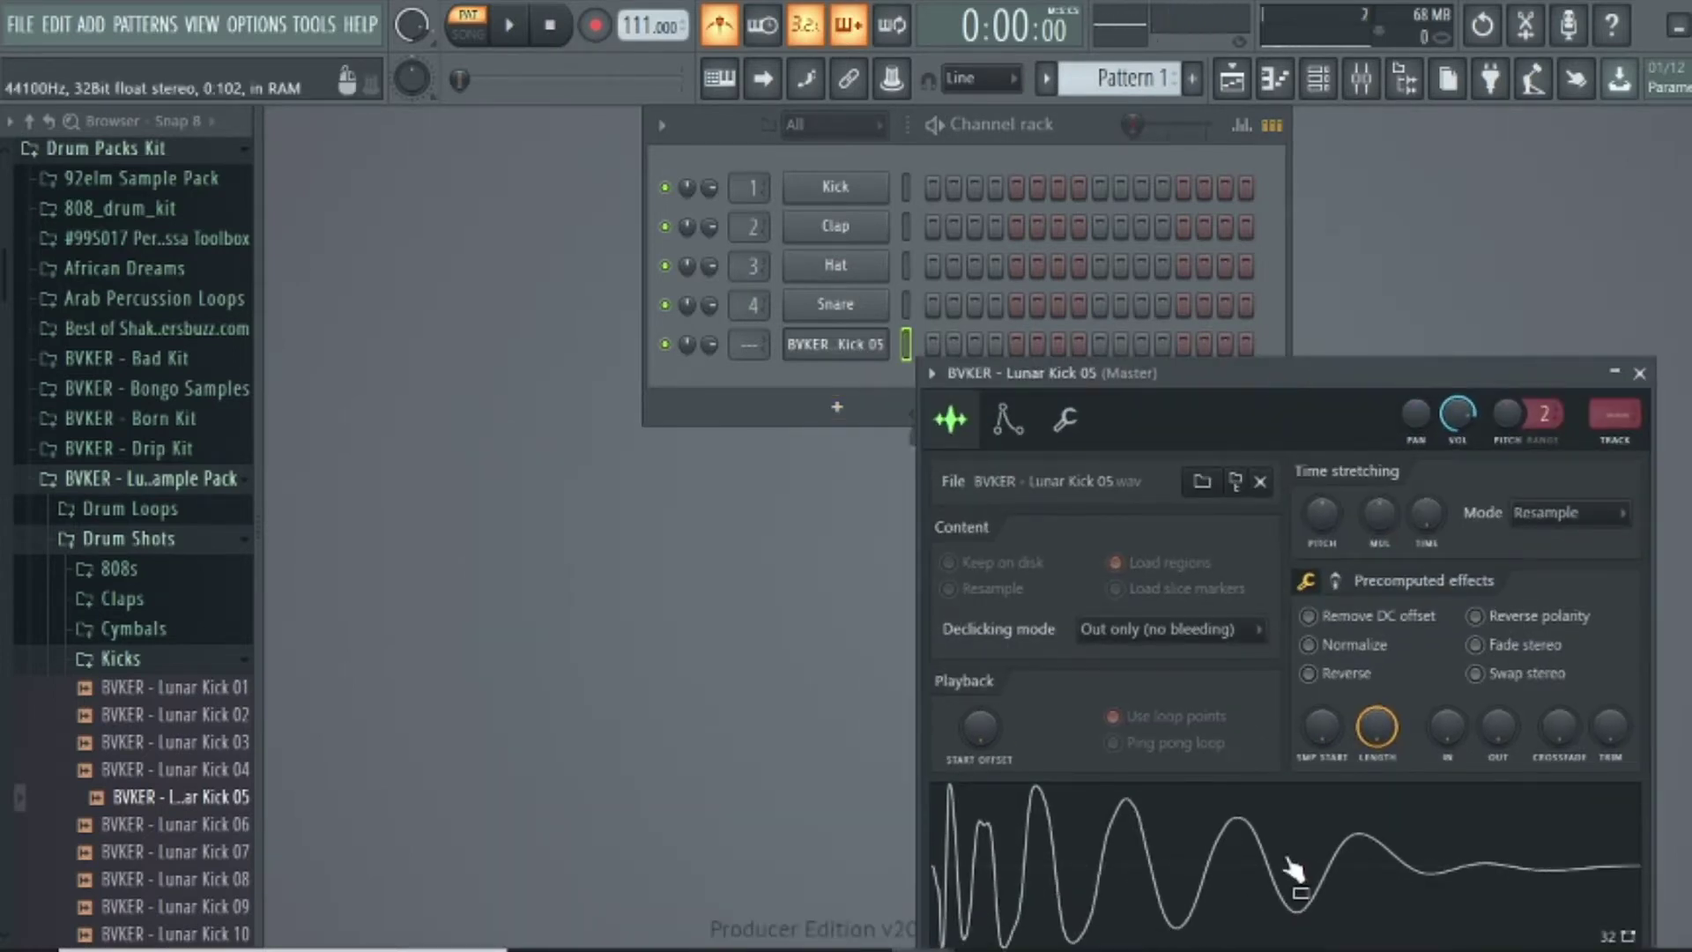
{"action": "left_click", "coordinate": [1292, 853]}
{"action": "left_click_drag", "start_coordinate": [1304, 377], "coordinate": [1438, 527]}
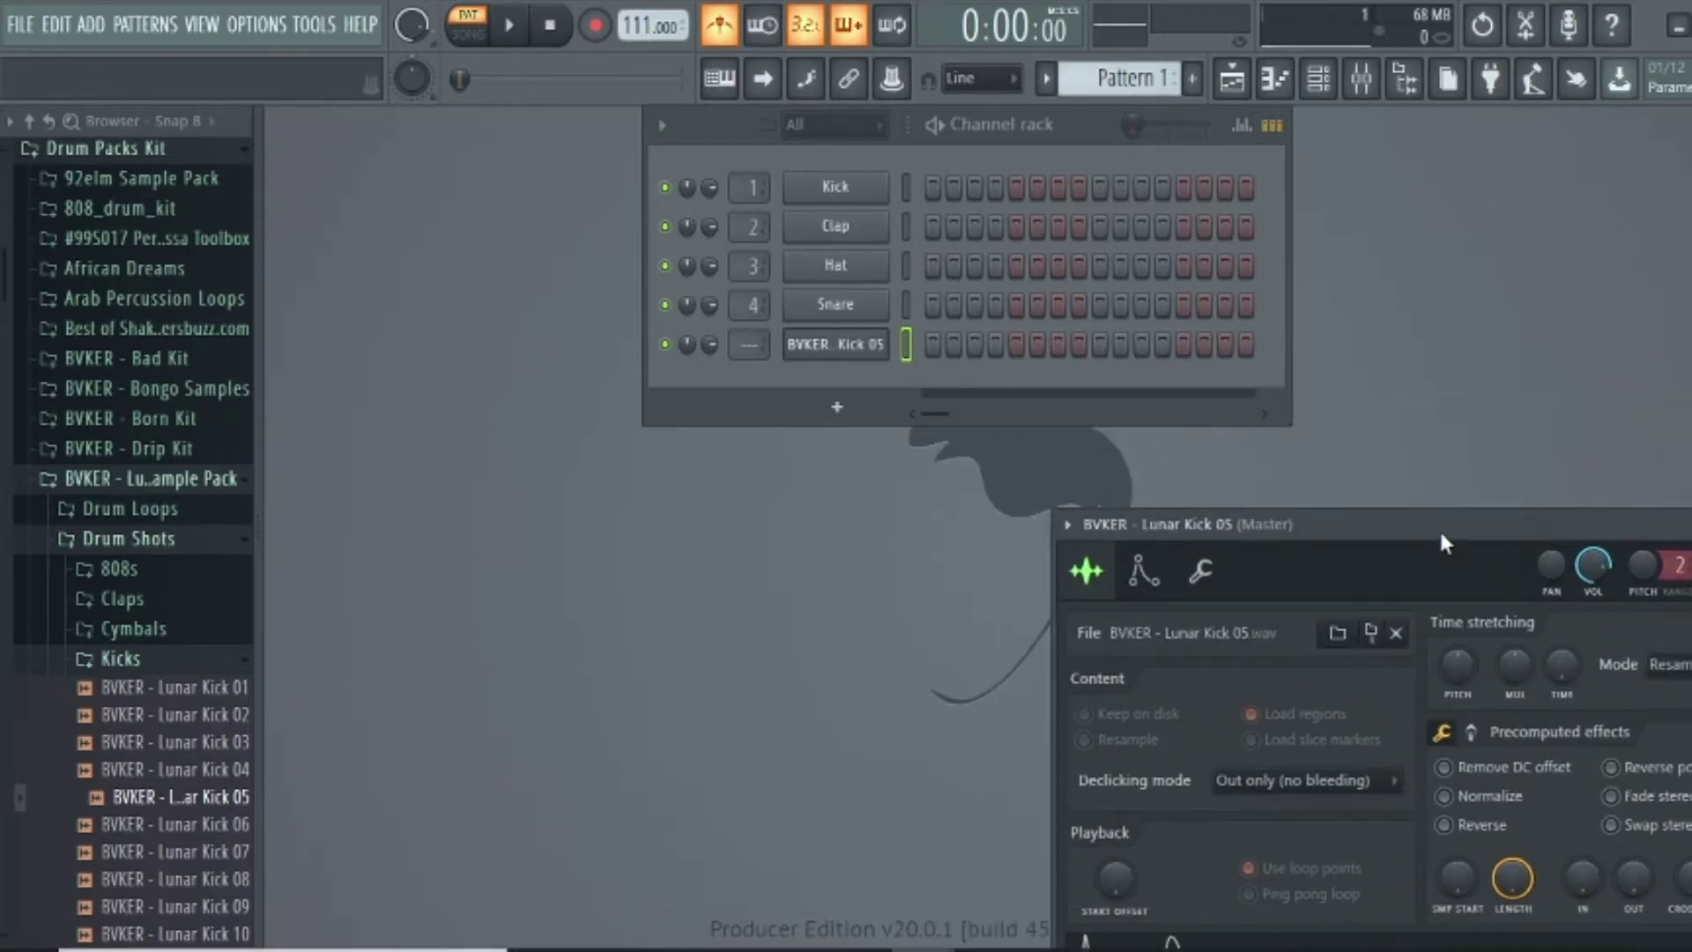
Try a full 16-step row on the Lunar Kick 05 channel, switch off steps 2, 6, 11, 12 and 16 during playback, and clear the row
{"action": "left_click_drag", "start_coordinate": [929, 346], "coordinate": [1216, 361]}
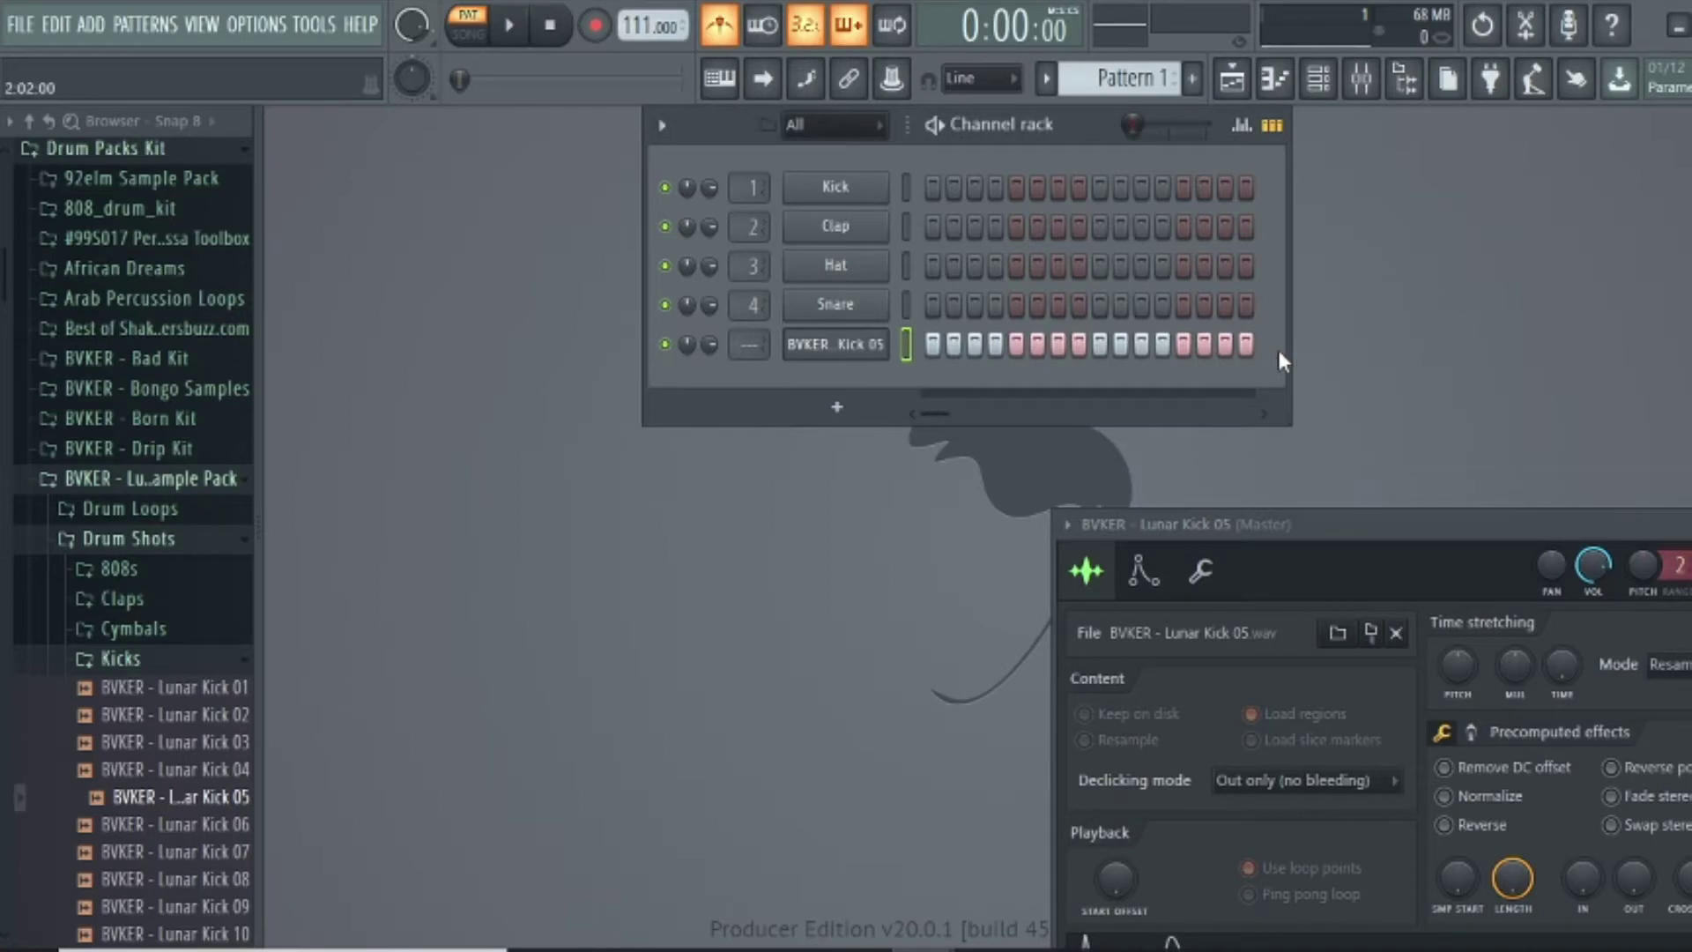
{"action": "key", "text": "space"}
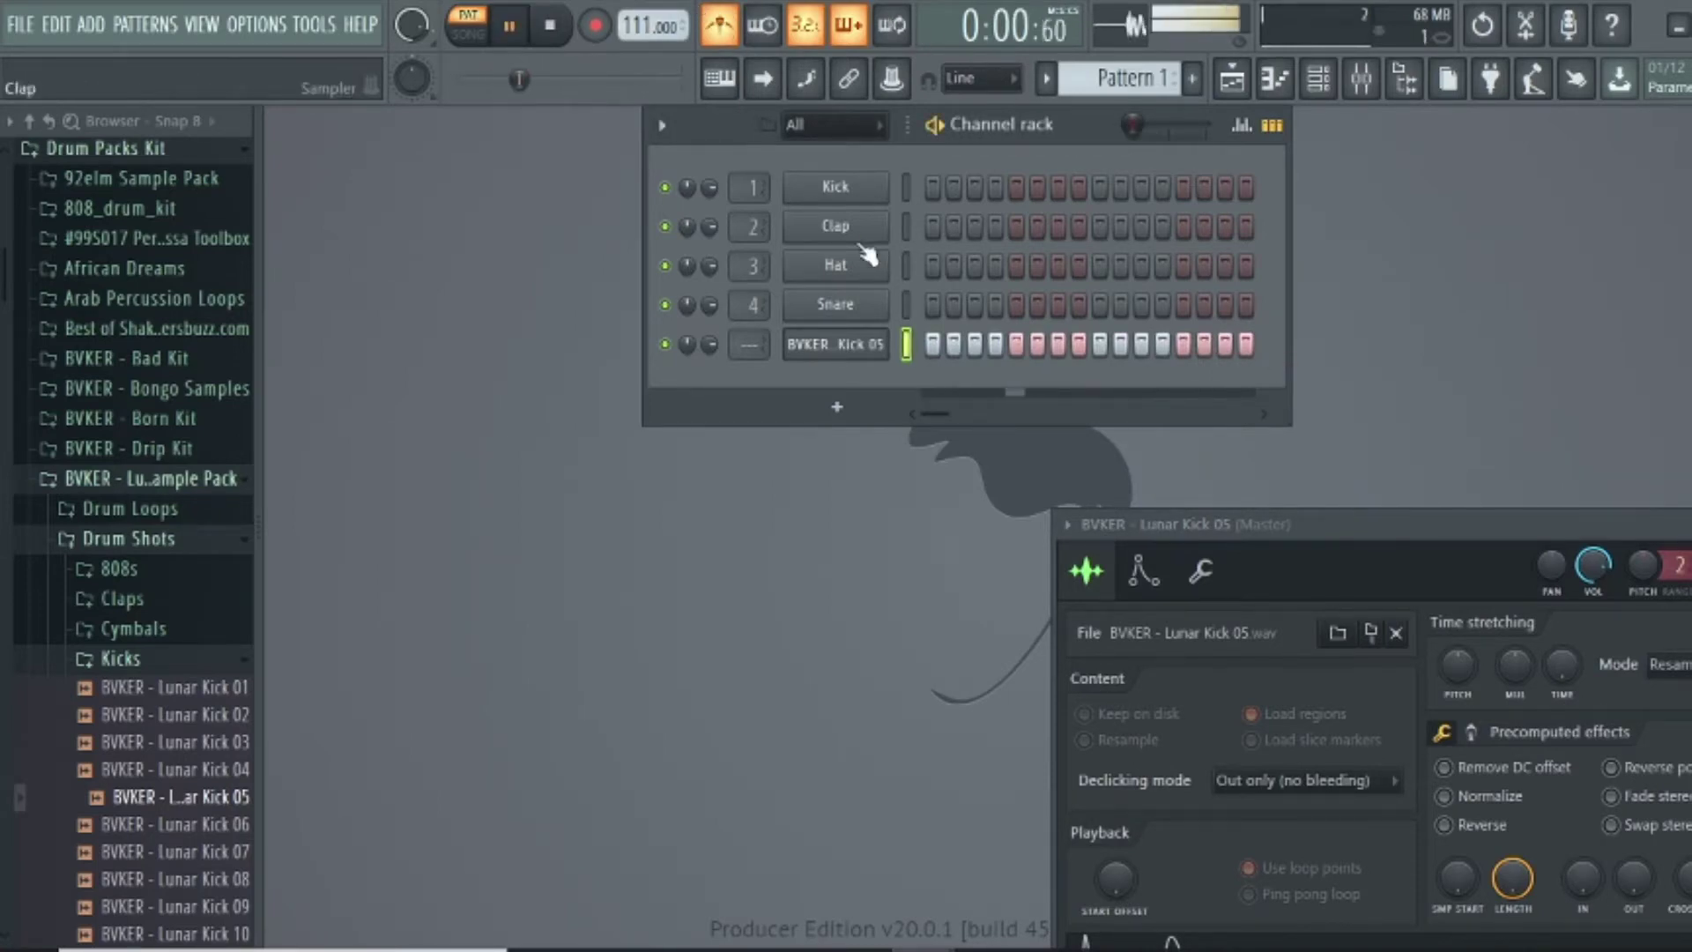
{"action": "left_click", "coordinate": [955, 345]}
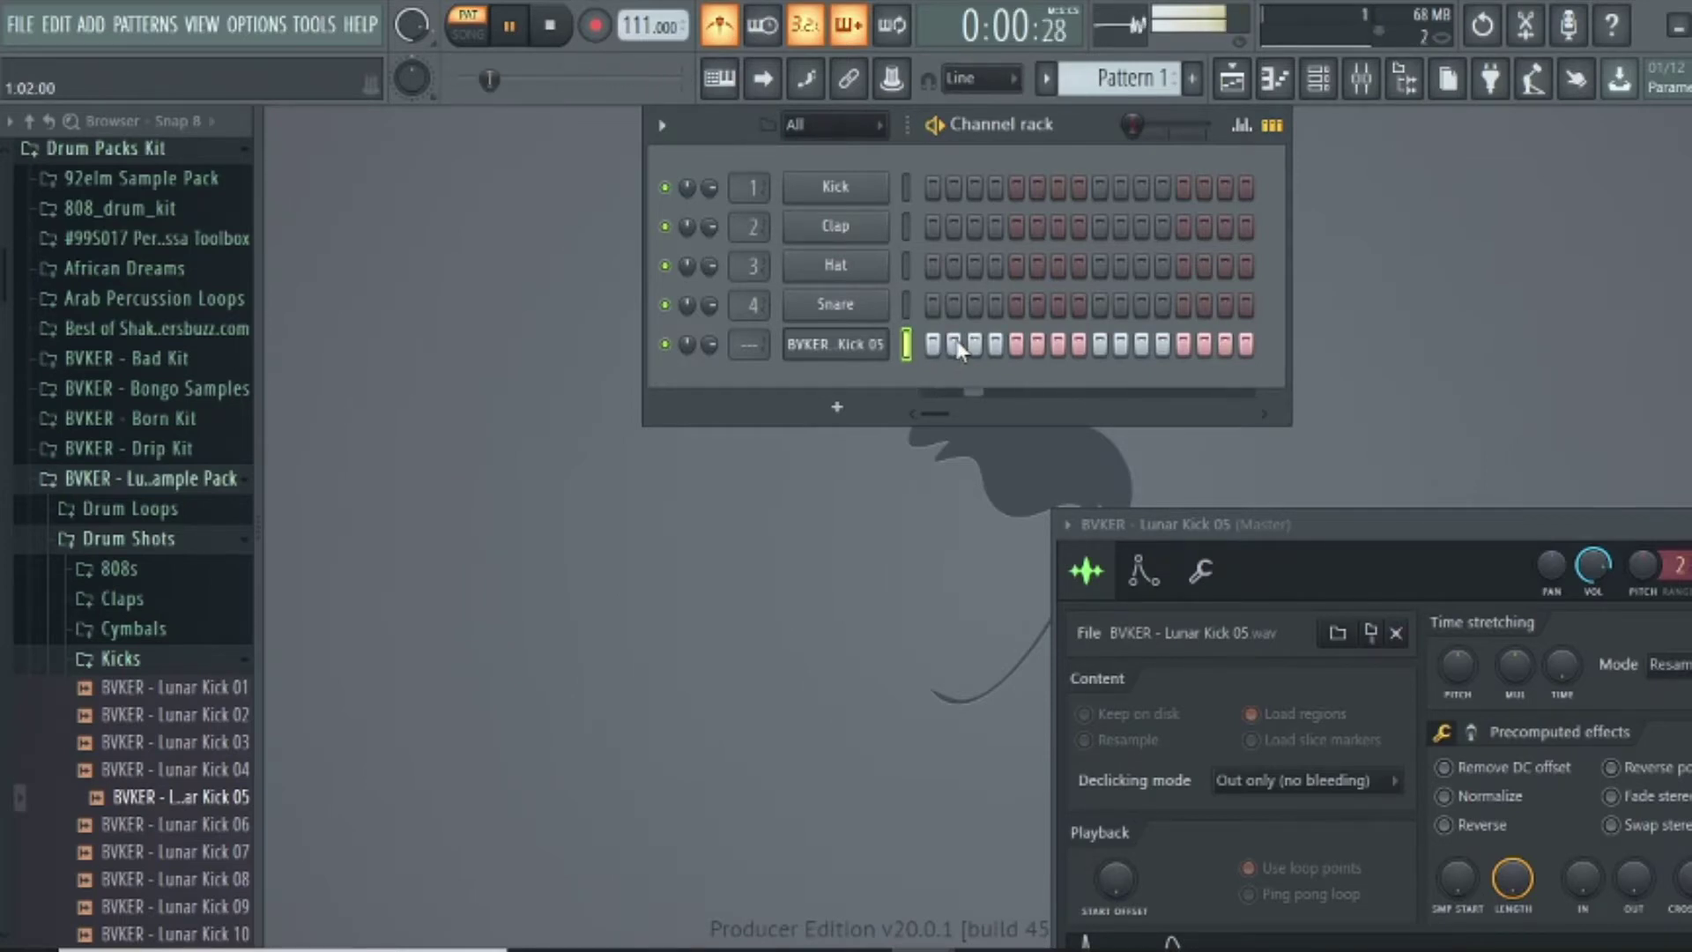
{"action": "left_click", "coordinate": [1029, 344]}
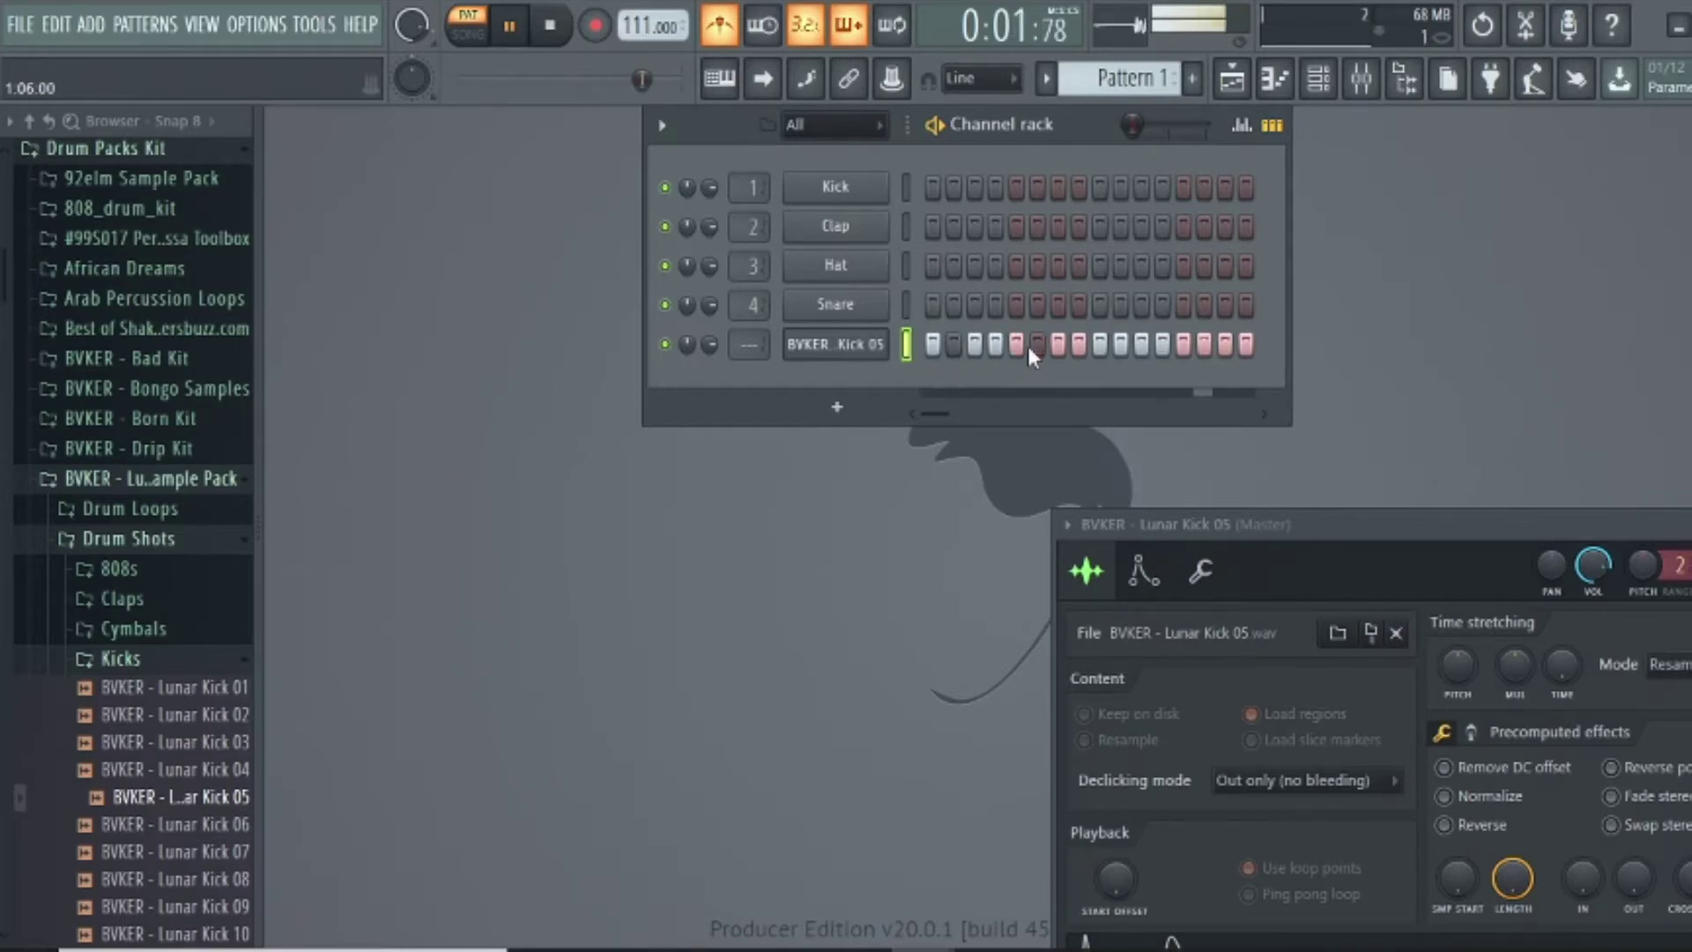
{"action": "left_click", "coordinate": [1139, 351]}
{"action": "left_click", "coordinate": [1164, 345]}
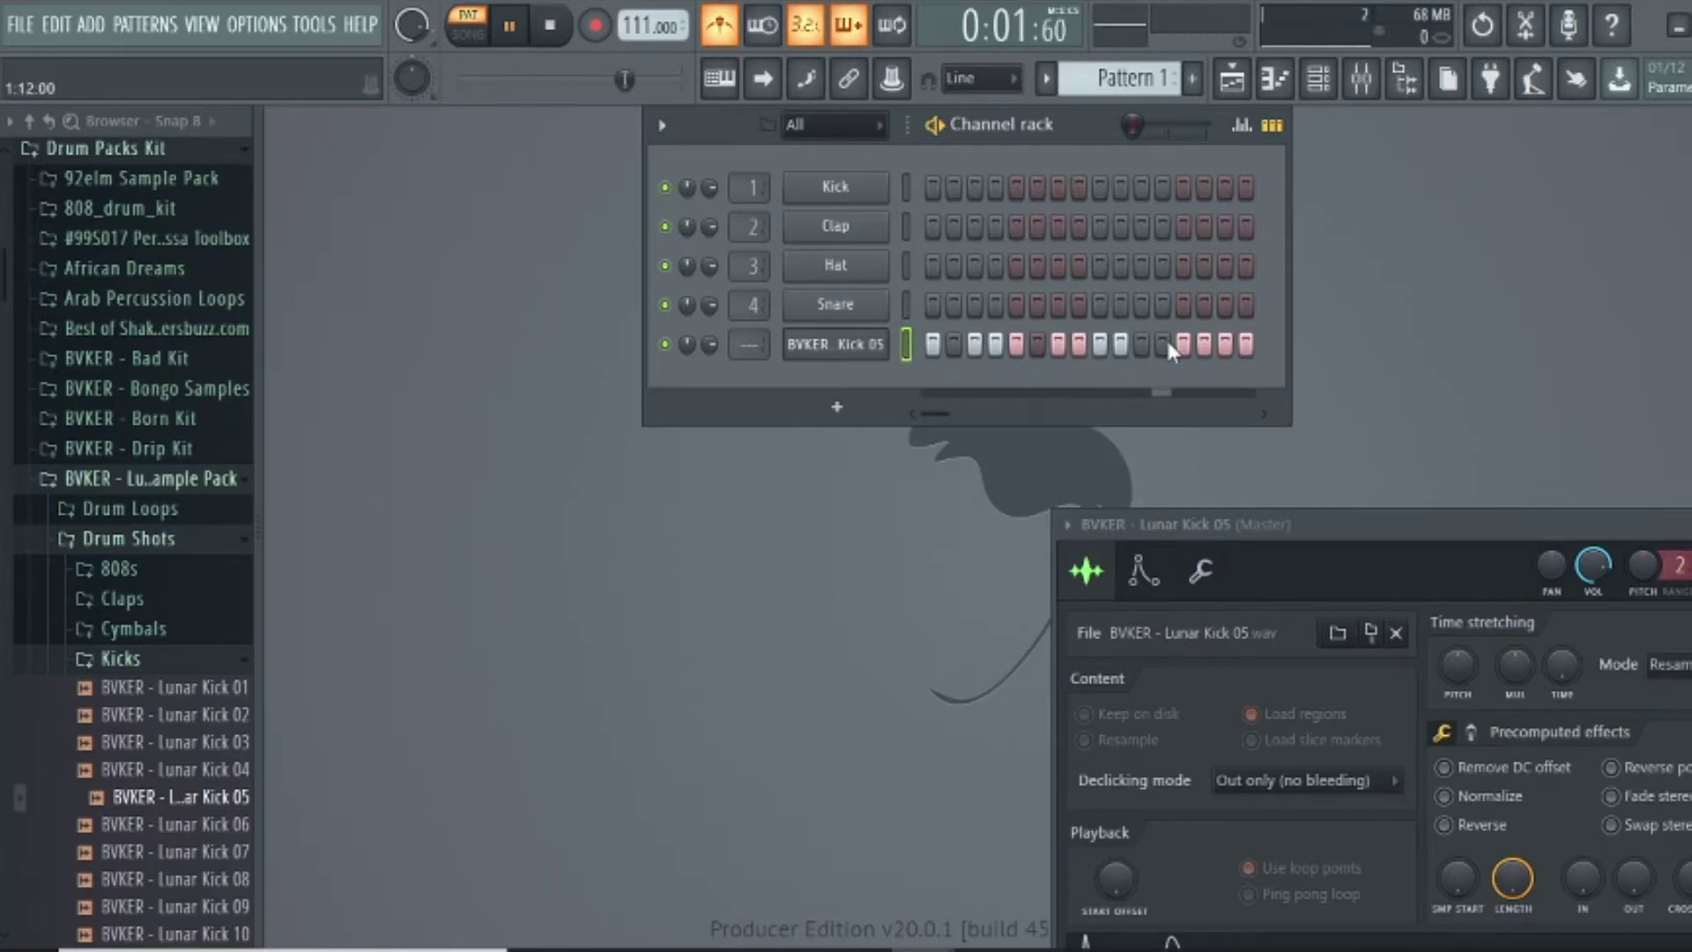
{"action": "left_click", "coordinate": [1242, 343]}
{"action": "key", "text": "space"}
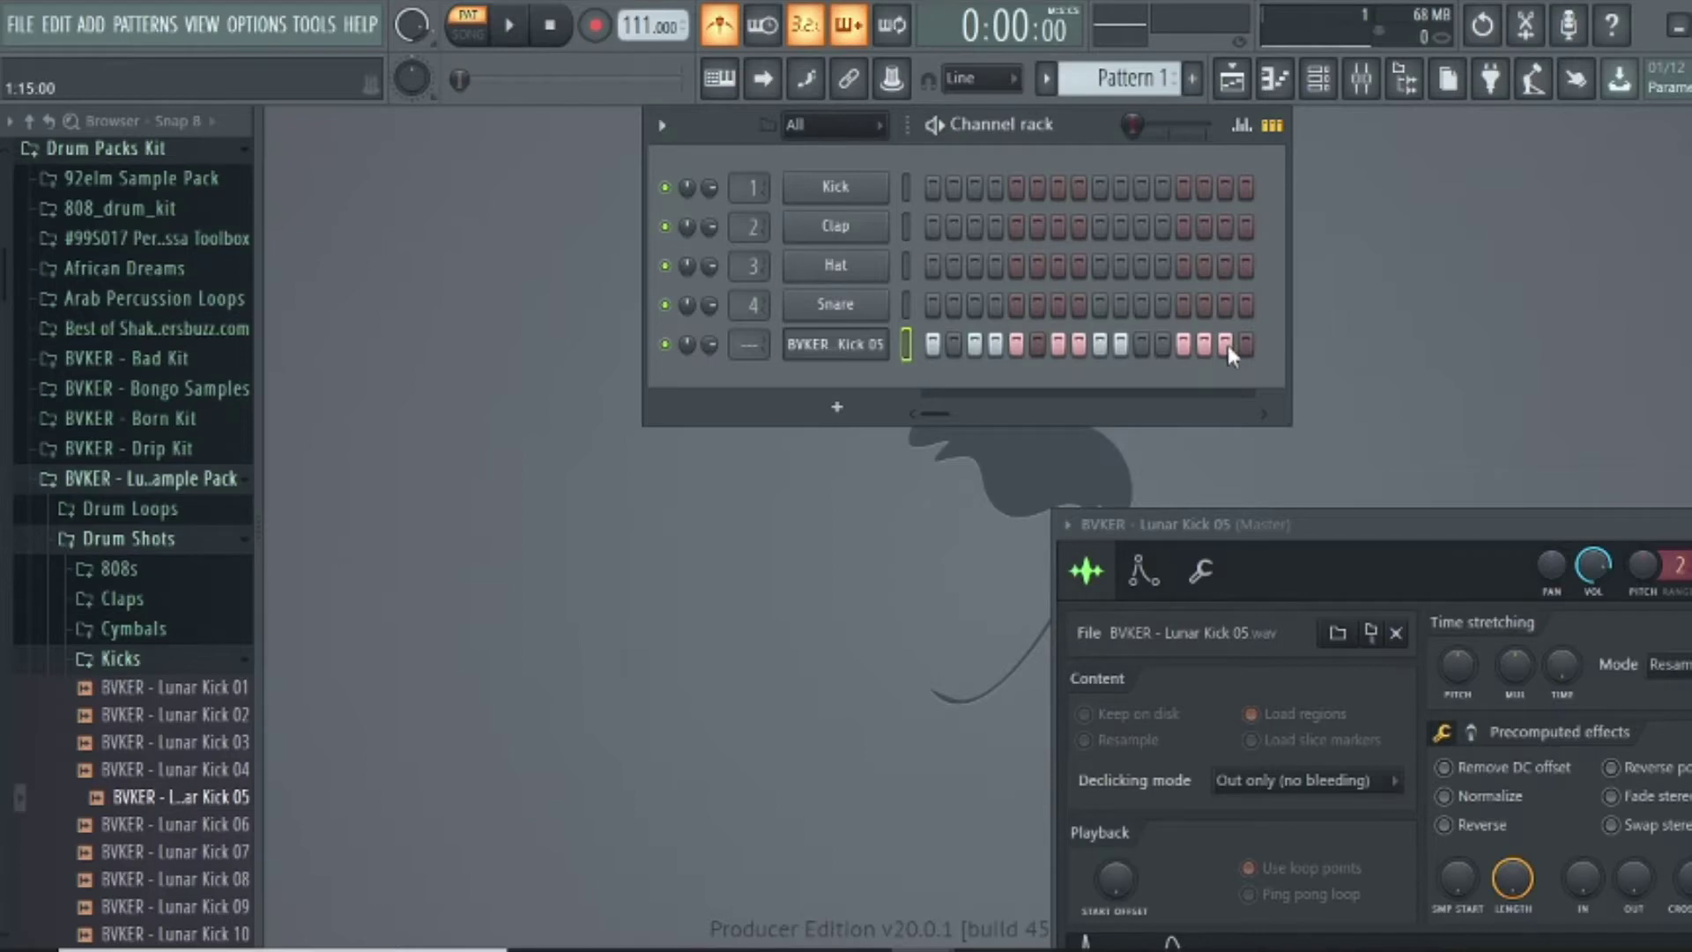
{"action": "left_click_drag", "start_coordinate": [1176, 352], "coordinate": [1033, 367]}
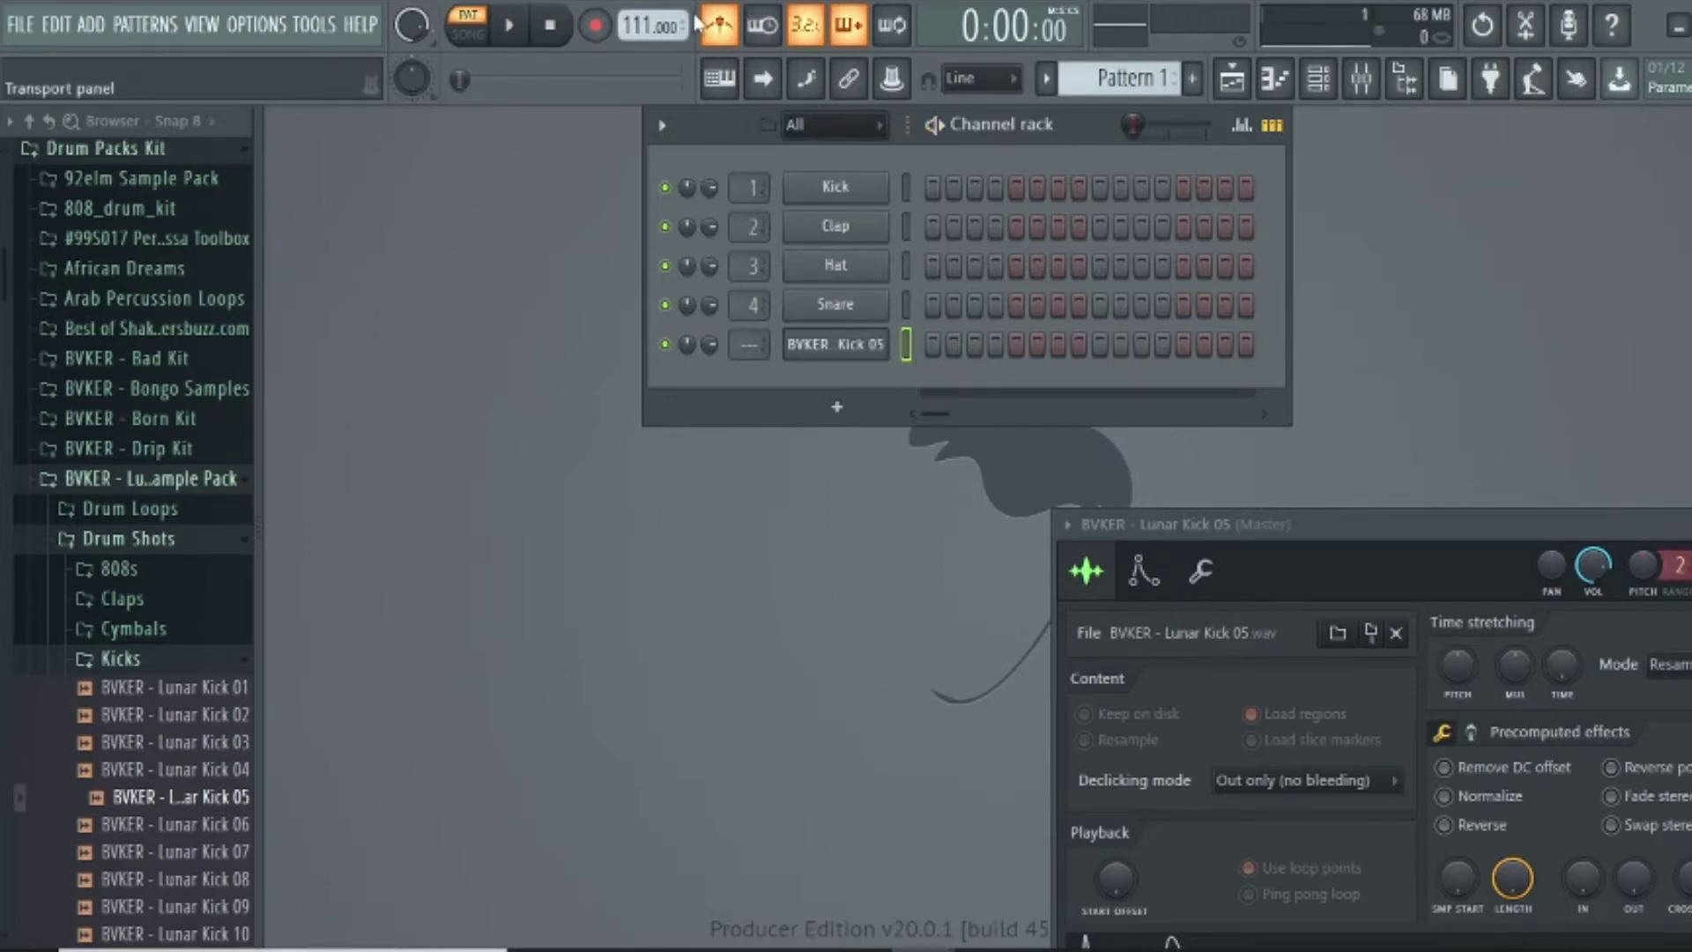
Set the tempo to 110 BPM during playback and place Lunar Kick 05 hits on steps 1 and 7
{"action": "key", "text": "space"}
{"action": "scroll", "coordinate": [656, 25], "scroll_direction": "down", "scroll_amount": 1}
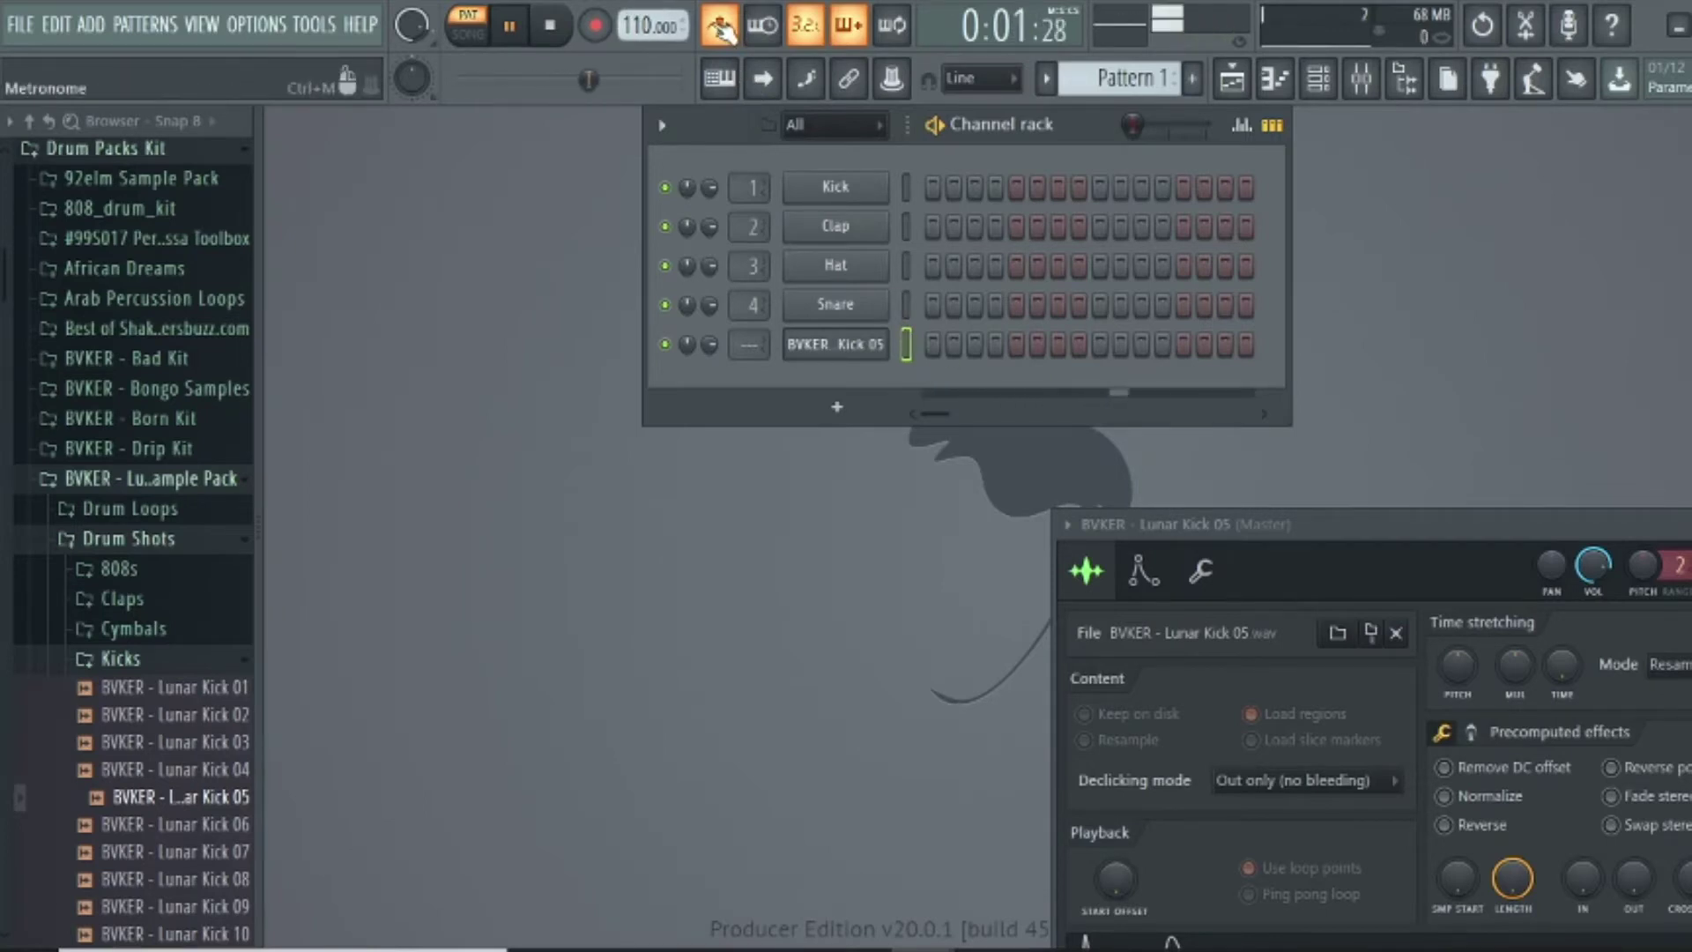
{"action": "left_click", "coordinate": [932, 345]}
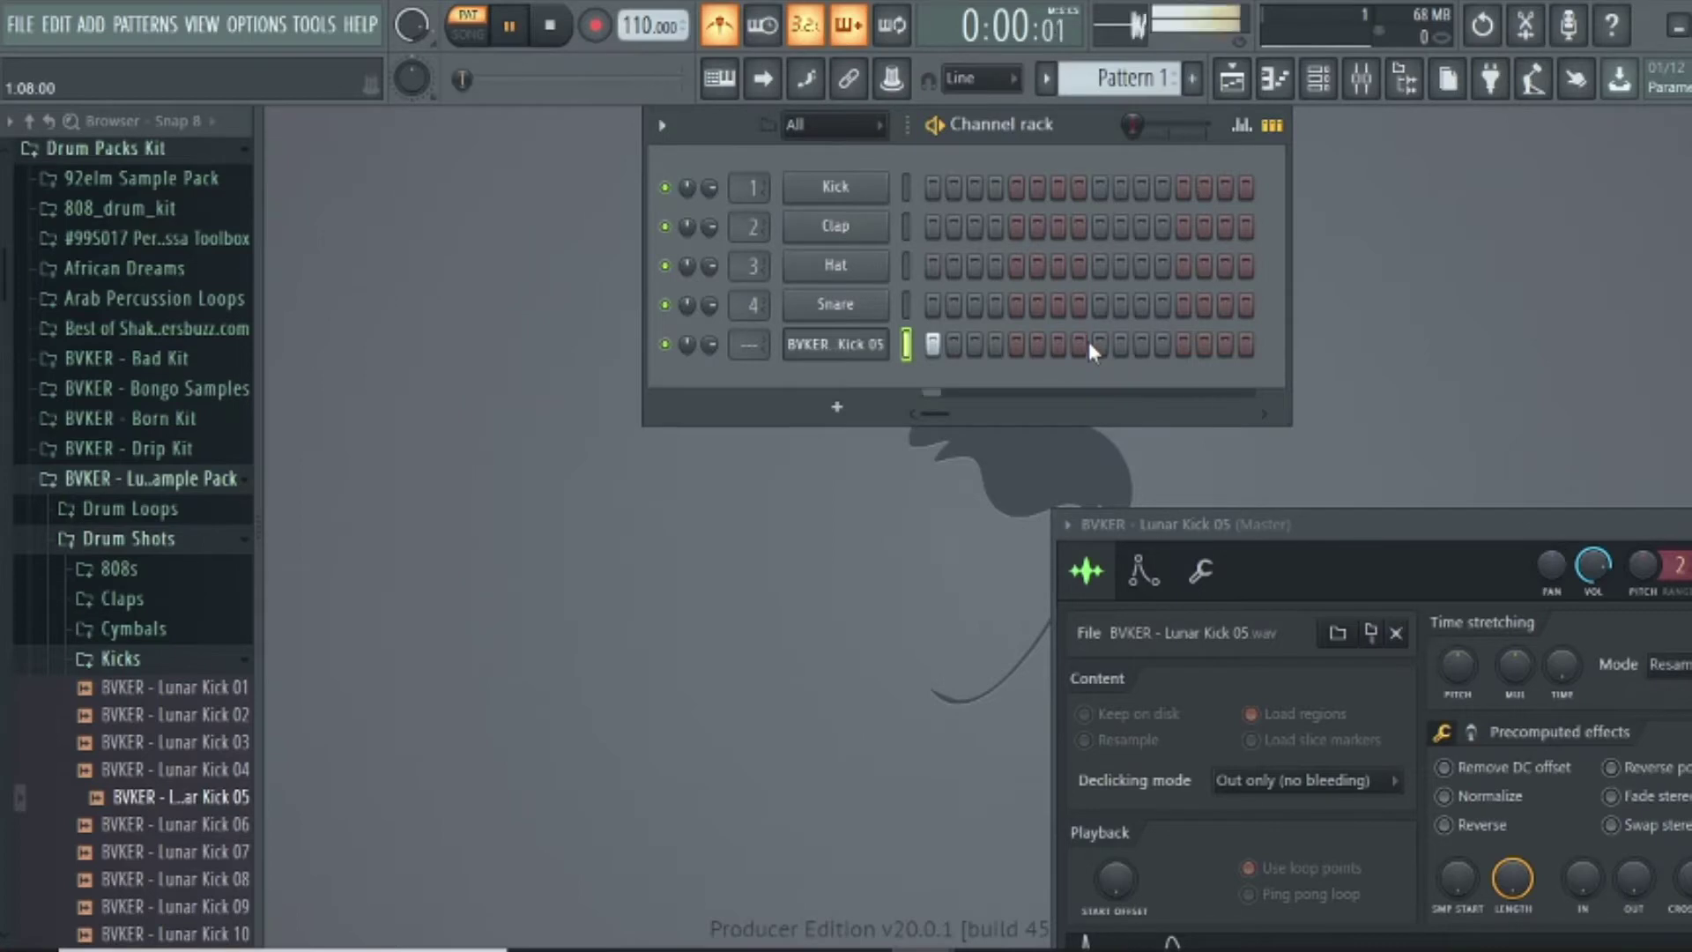
{"action": "left_click", "coordinate": [1060, 342]}
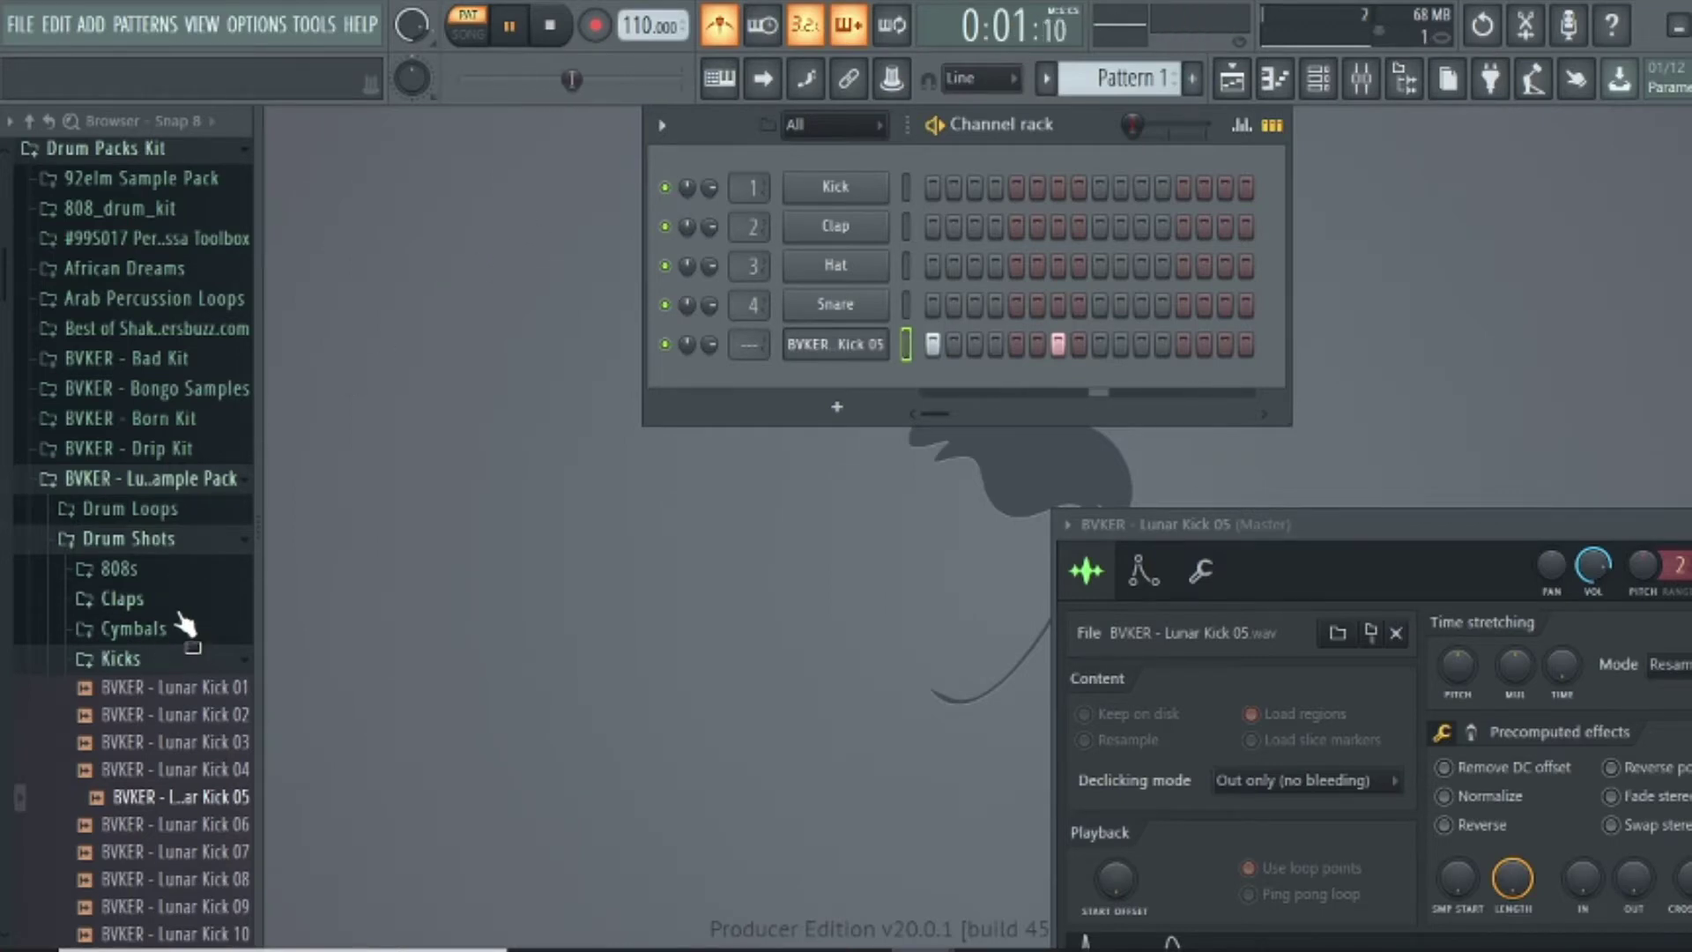
Audition samples in the Lunar pack's Rim Shots folder and add Lunar Rim - 03 as a new channel below Lunar Kick 05
{"action": "left_click", "coordinate": [141, 659]}
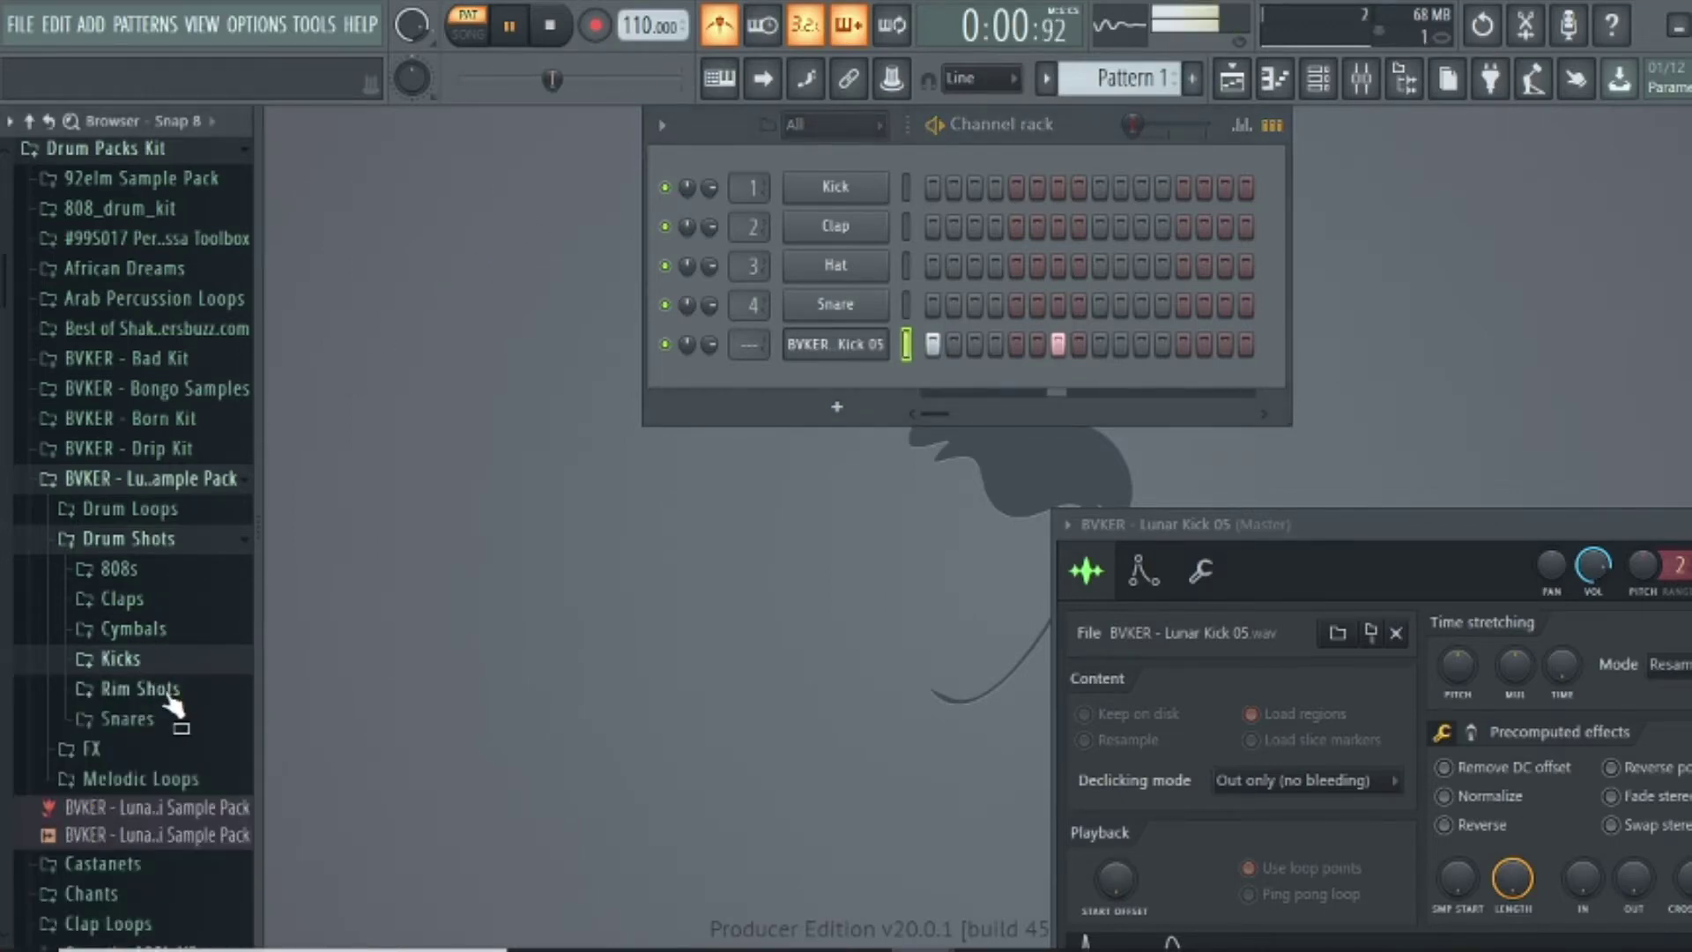
{"action": "left_click", "coordinate": [167, 692]}
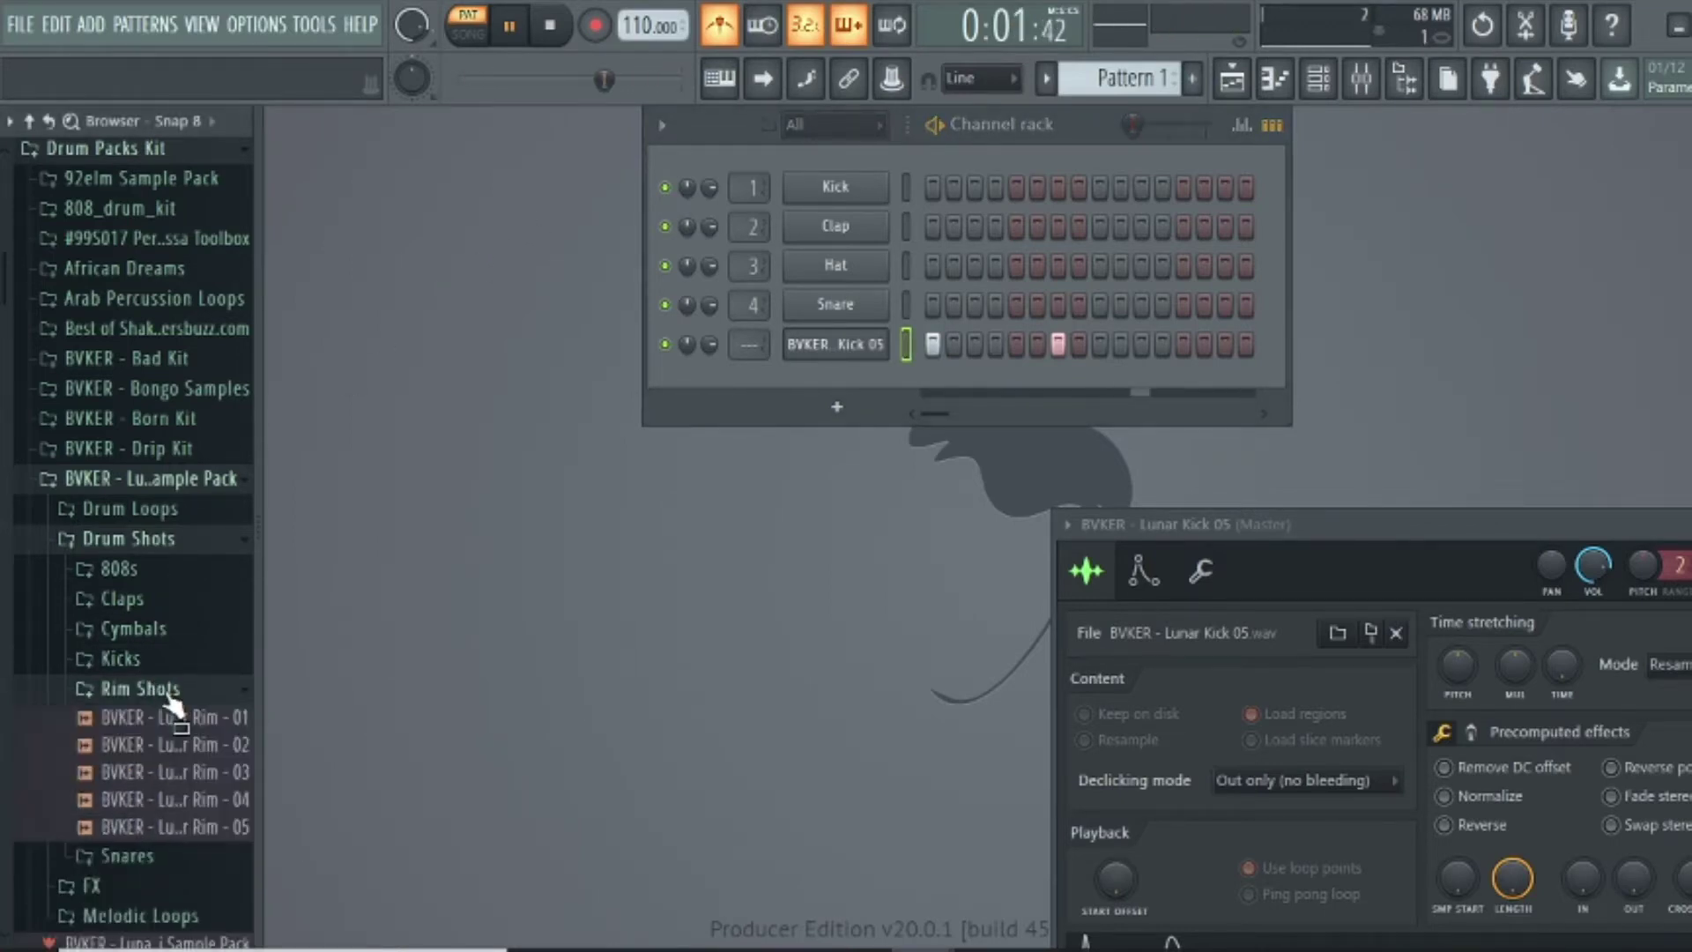
{"action": "left_click", "coordinate": [172, 775]}
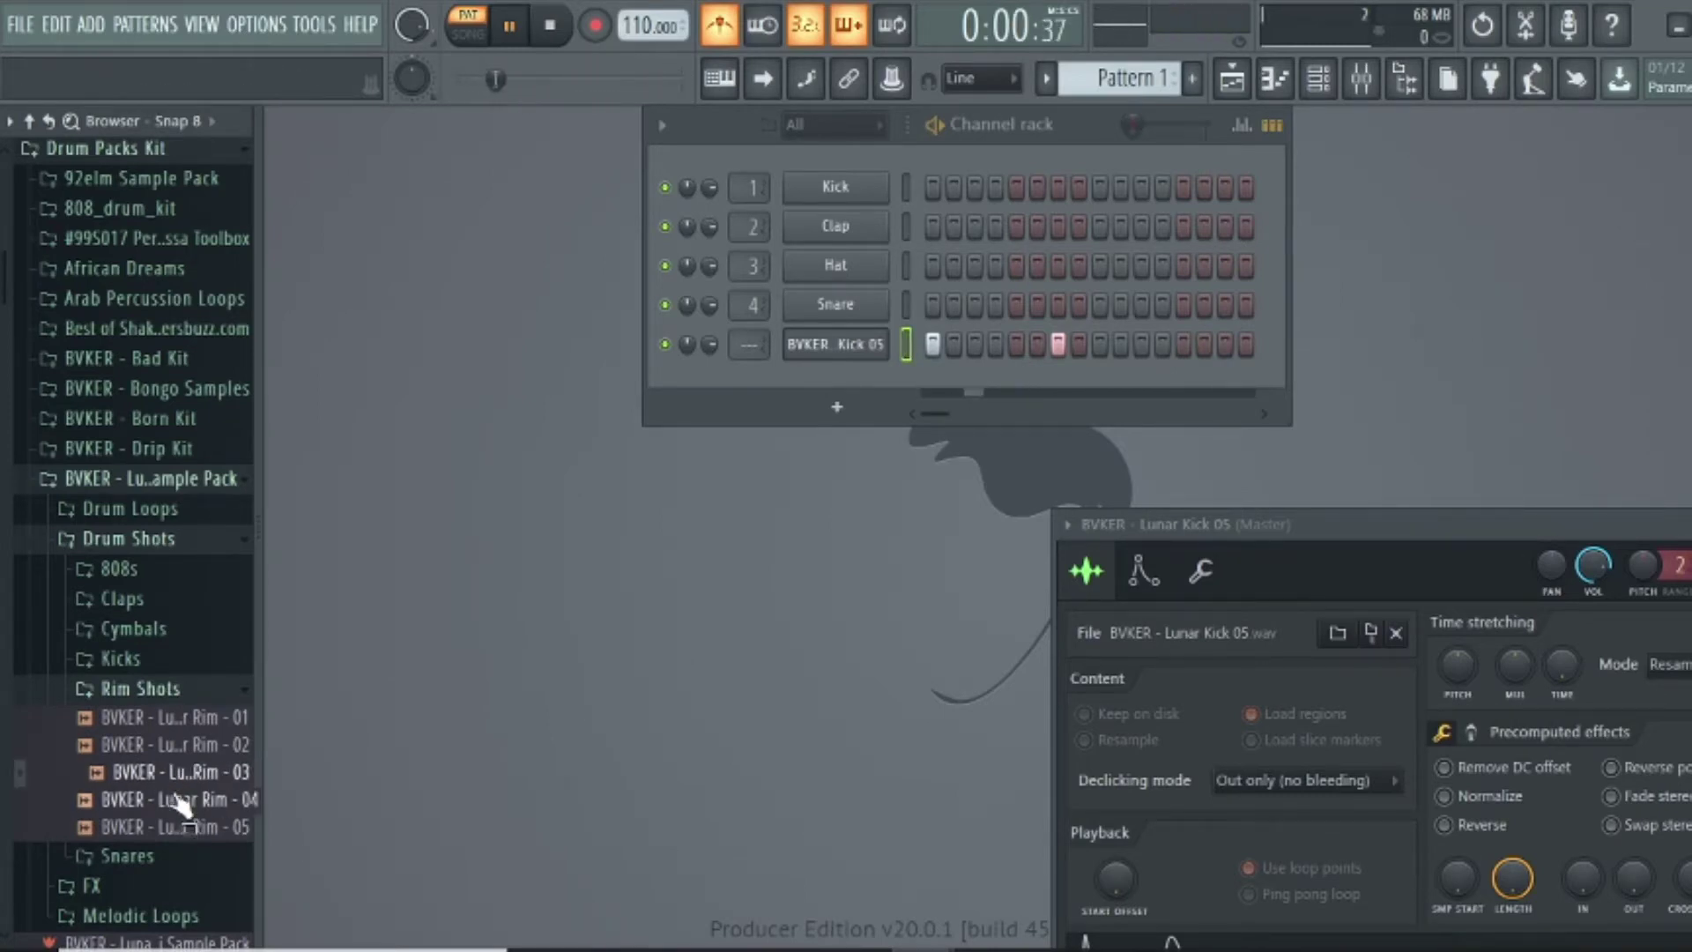
{"action": "left_click", "coordinate": [181, 798]}
{"action": "key", "text": "Up"}
{"action": "key", "text": "Up"}
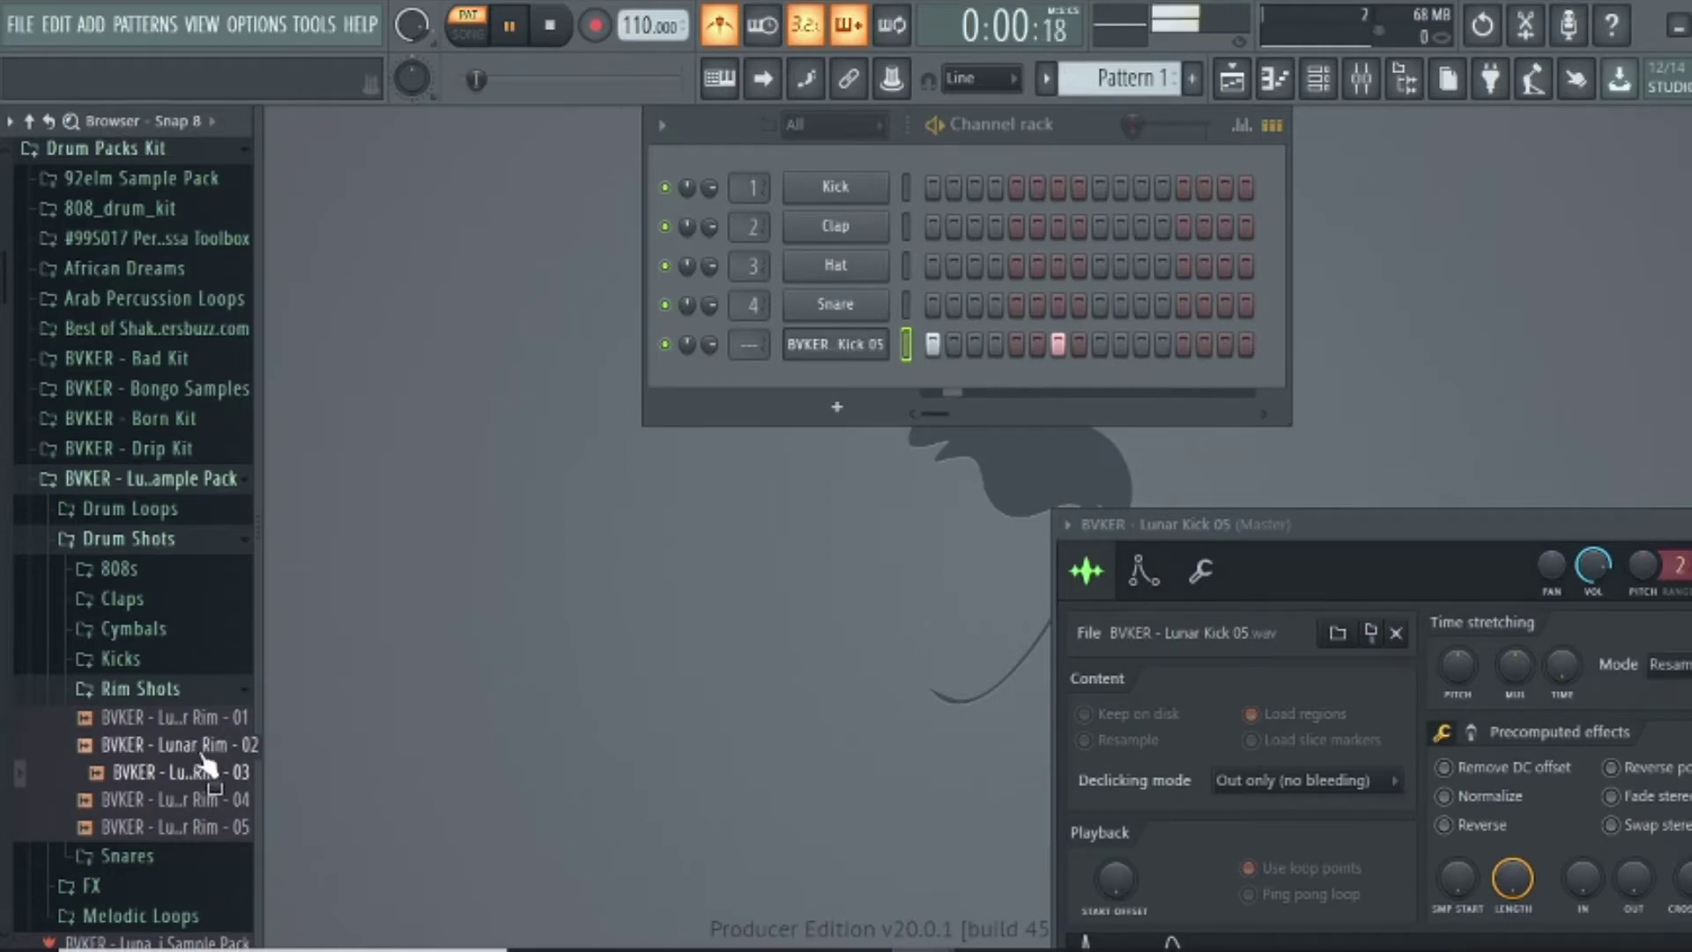
{"action": "left_click_drag", "start_coordinate": [201, 776], "coordinate": [799, 366]}
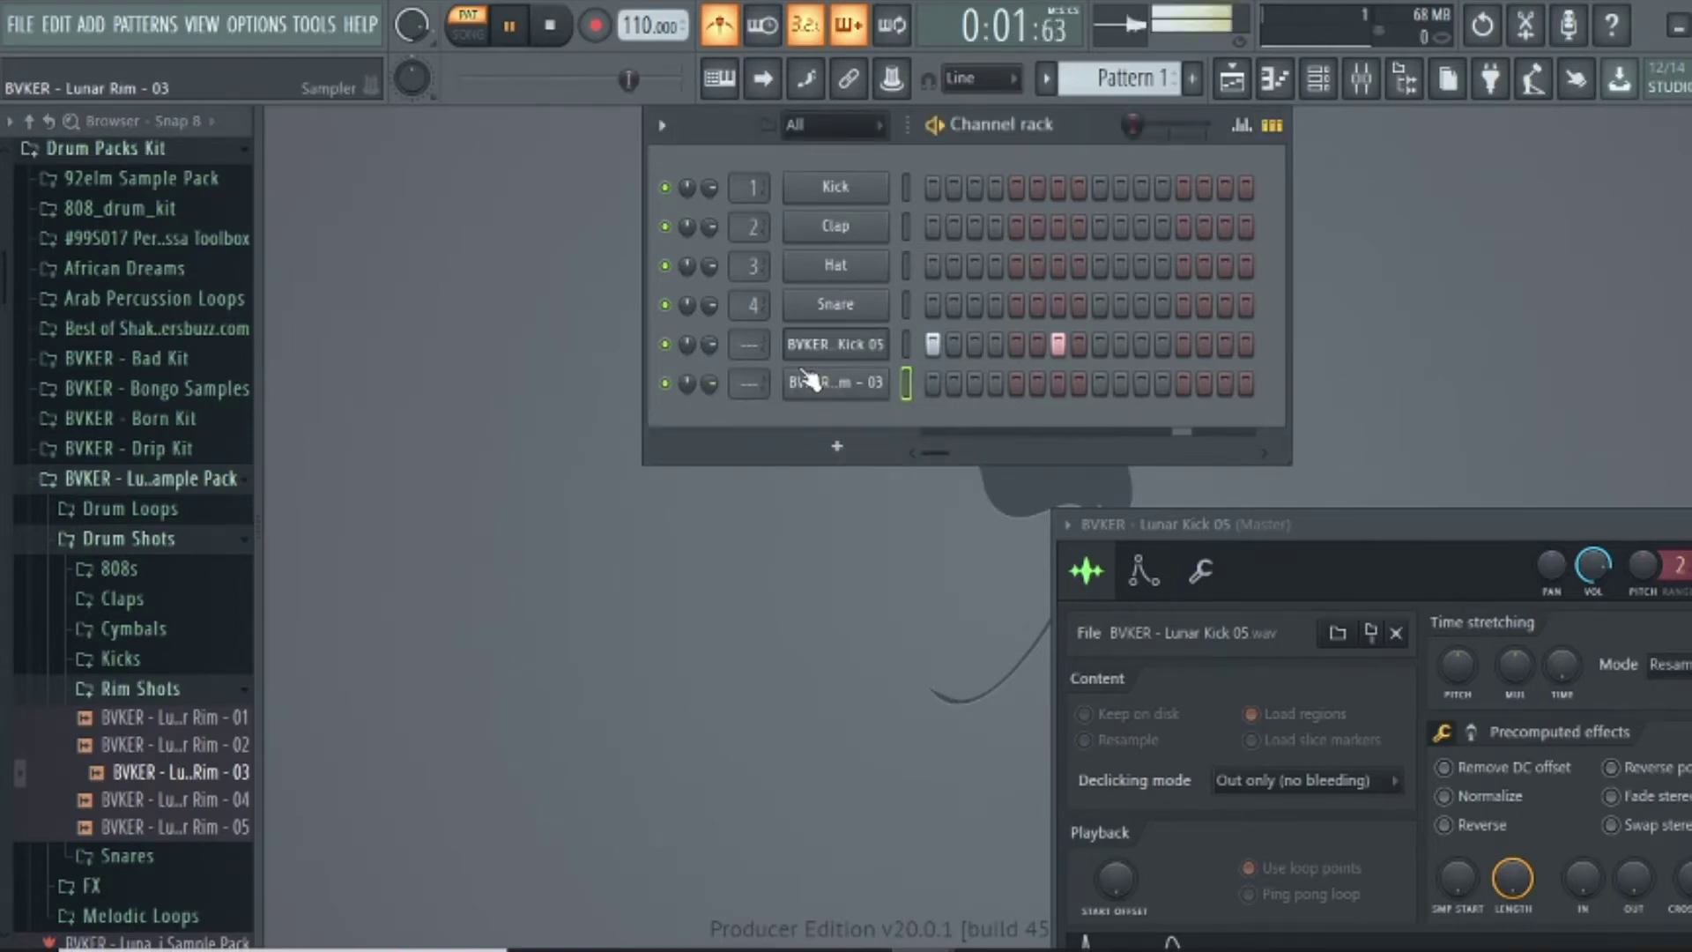
Place rim shot hits on steps 4 and 13 of the Lunar Rim - 03 channel during playback
{"action": "left_click", "coordinate": [953, 383]}
{"action": "left_click", "coordinate": [954, 382]}
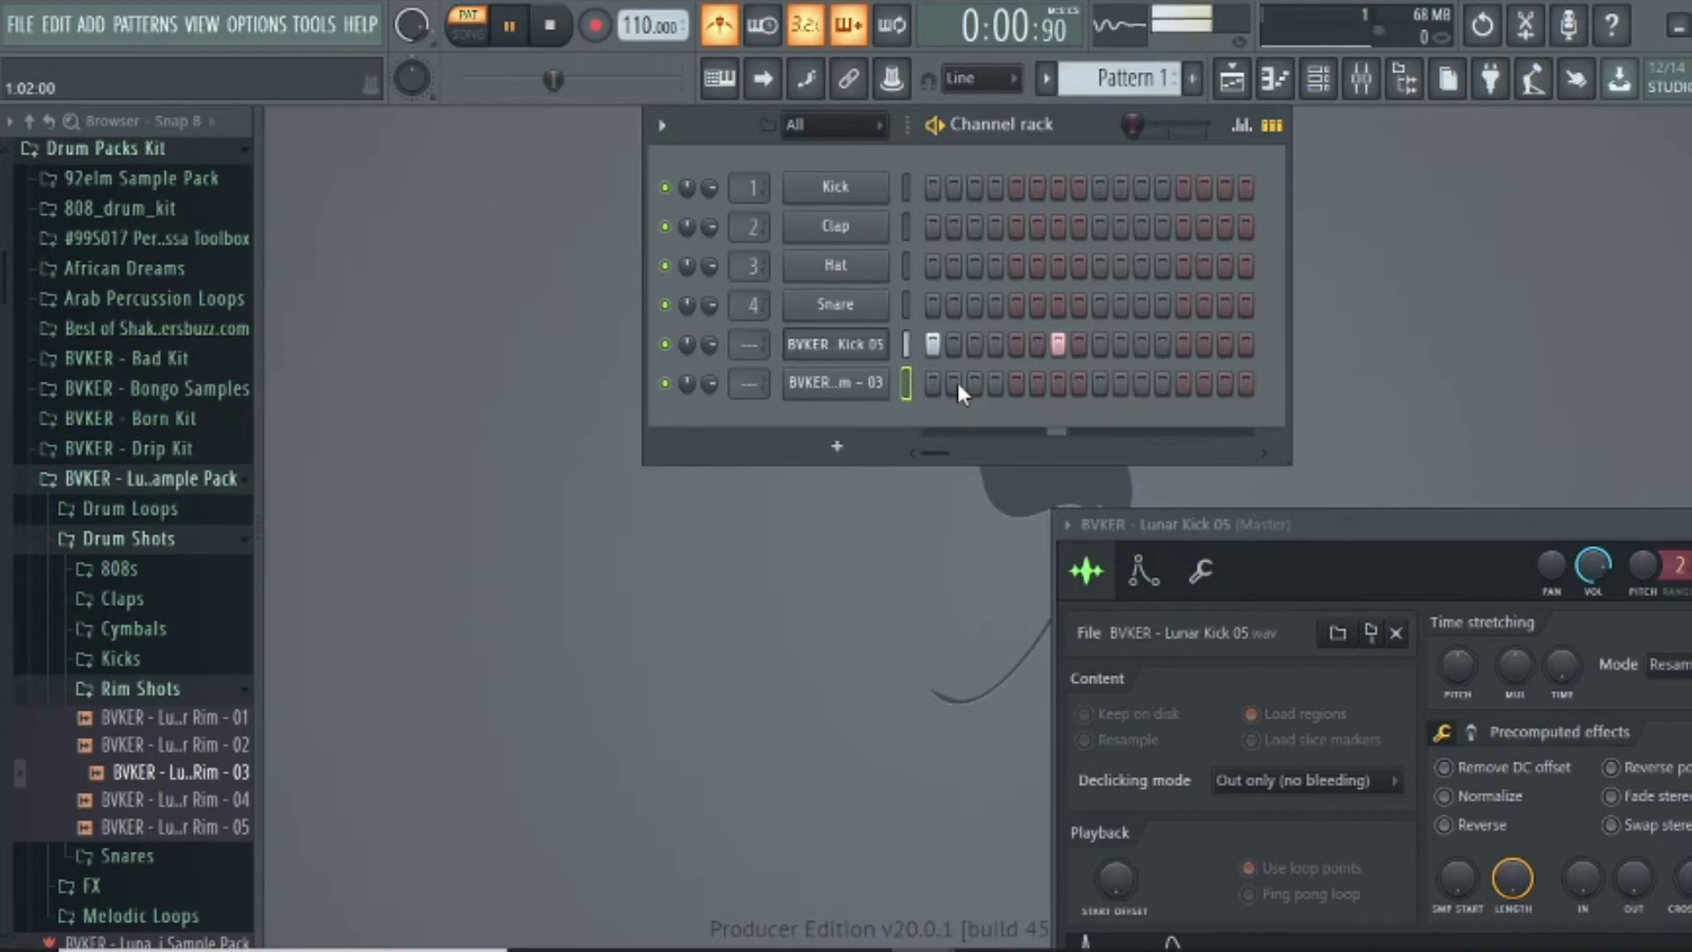
{"action": "left_click", "coordinate": [993, 381]}
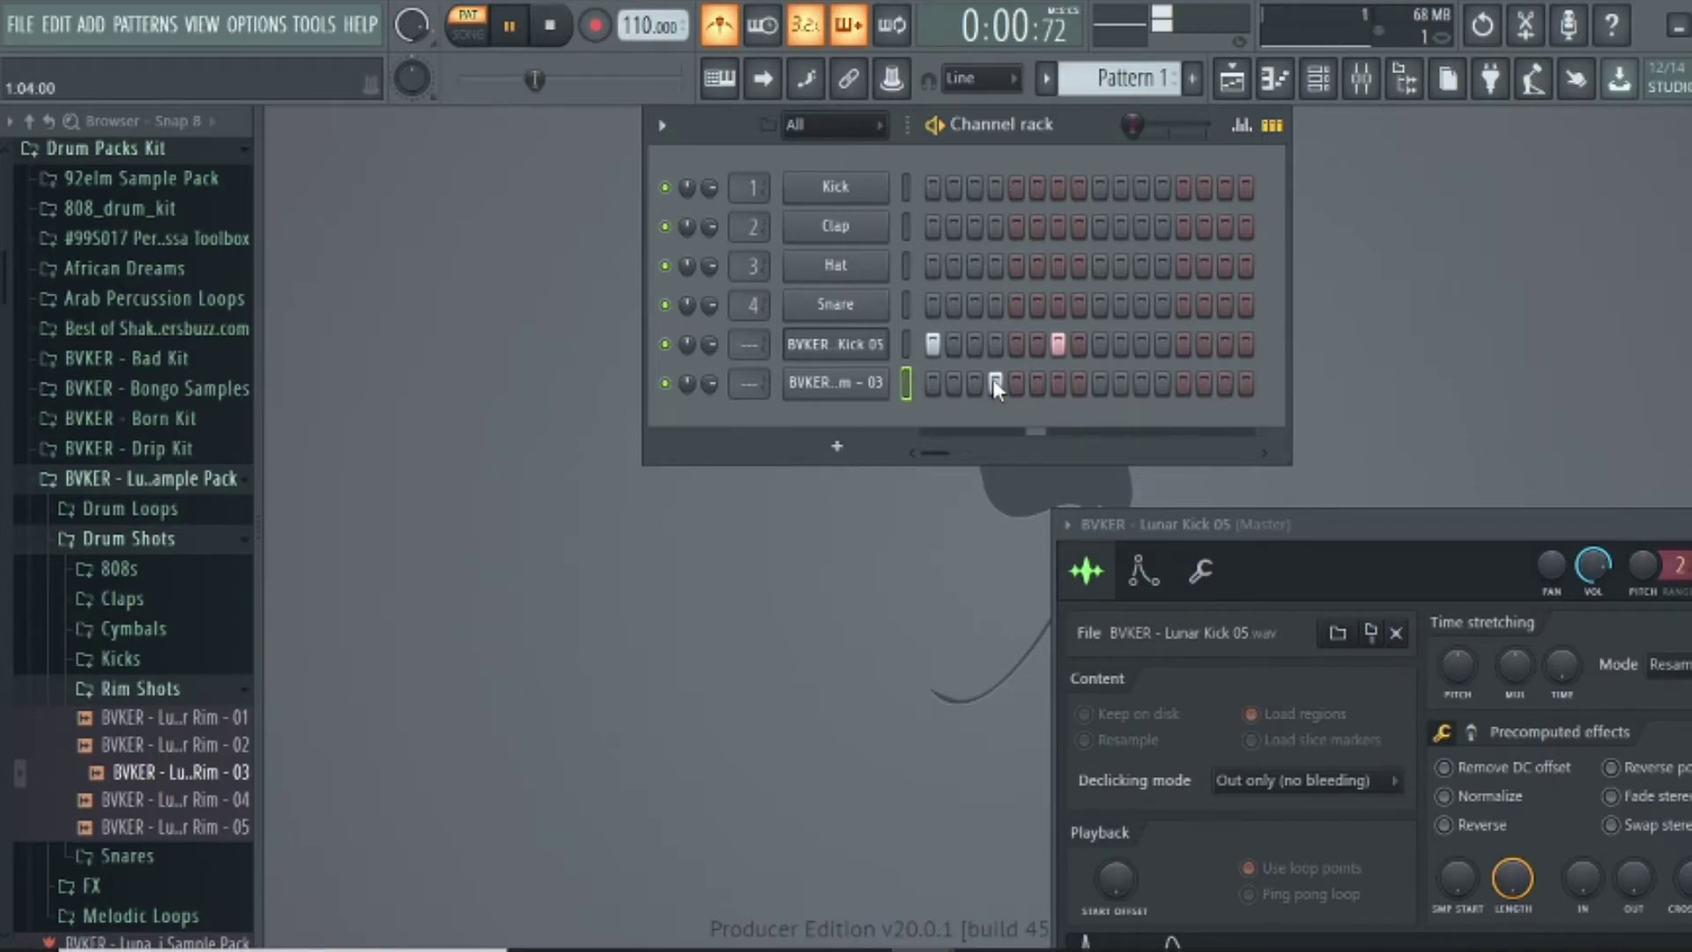
{"action": "left_click", "coordinate": [1200, 384]}
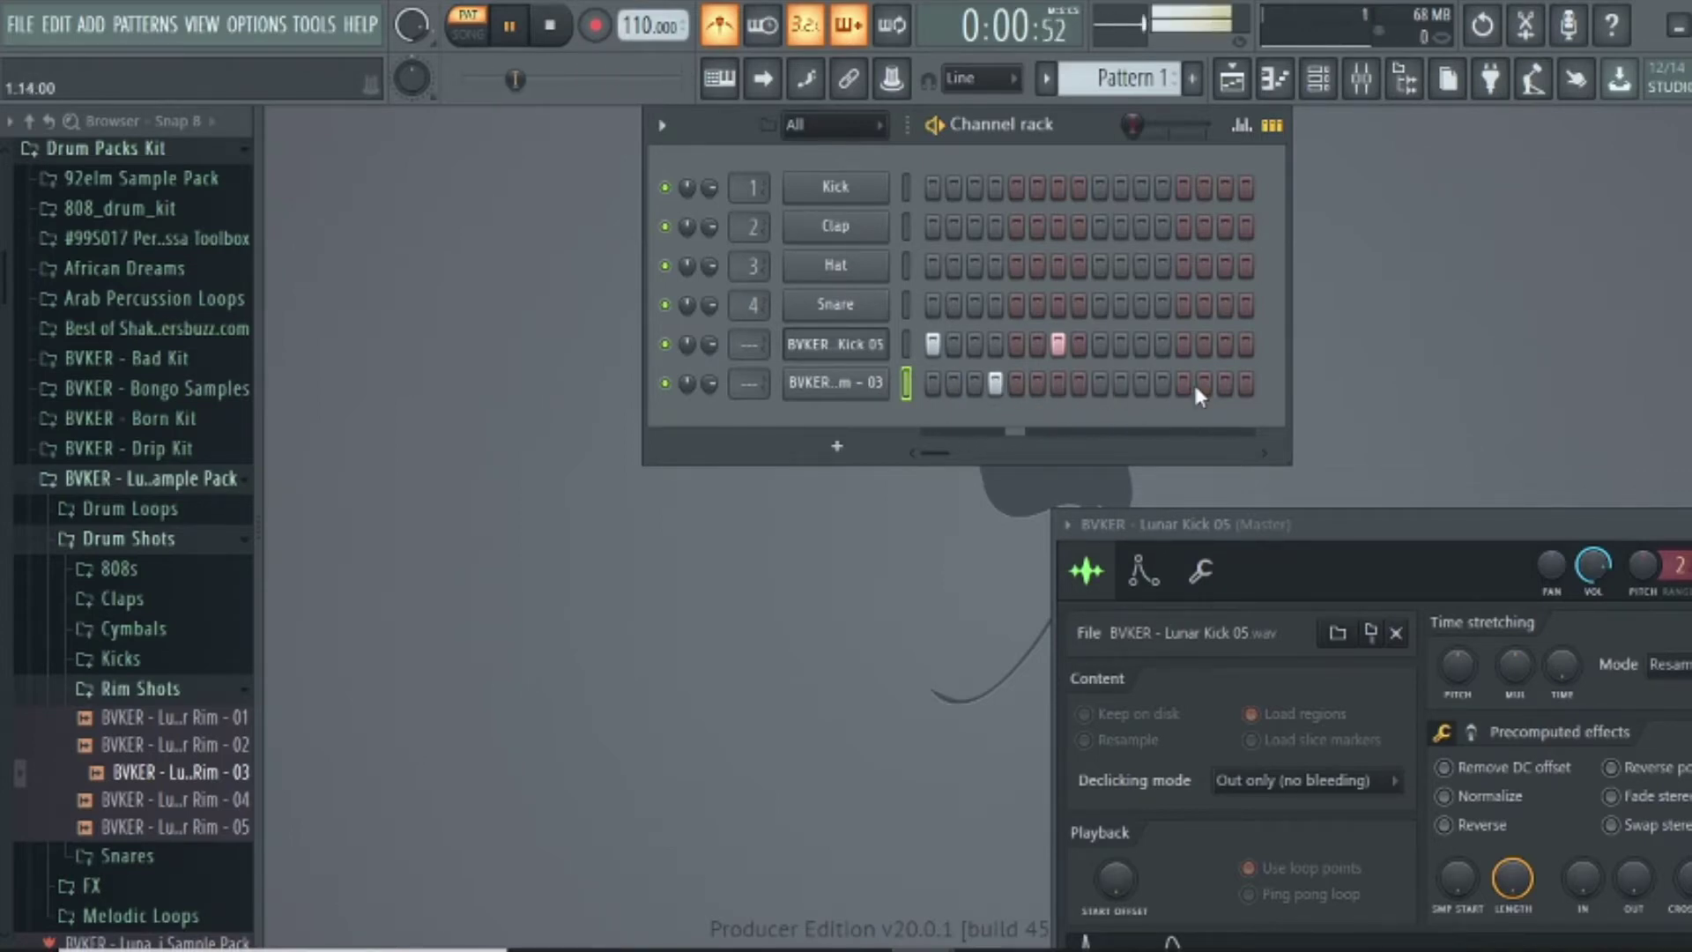
{"action": "left_click", "coordinate": [1200, 385]}
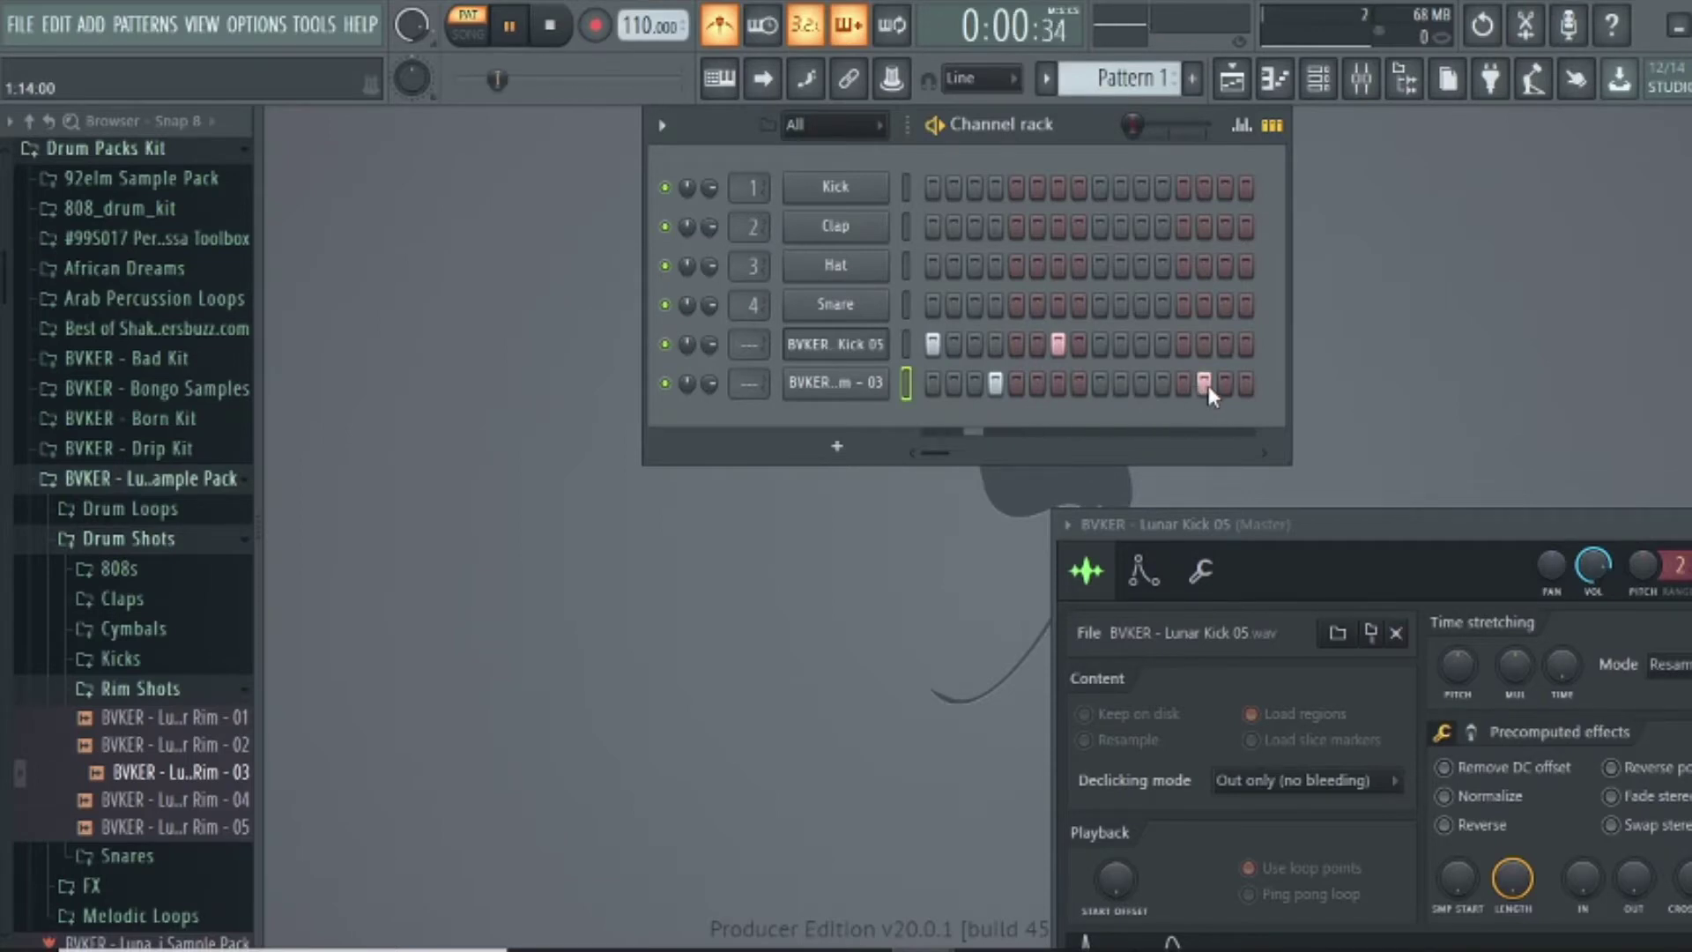
{"action": "left_click", "coordinate": [1183, 384]}
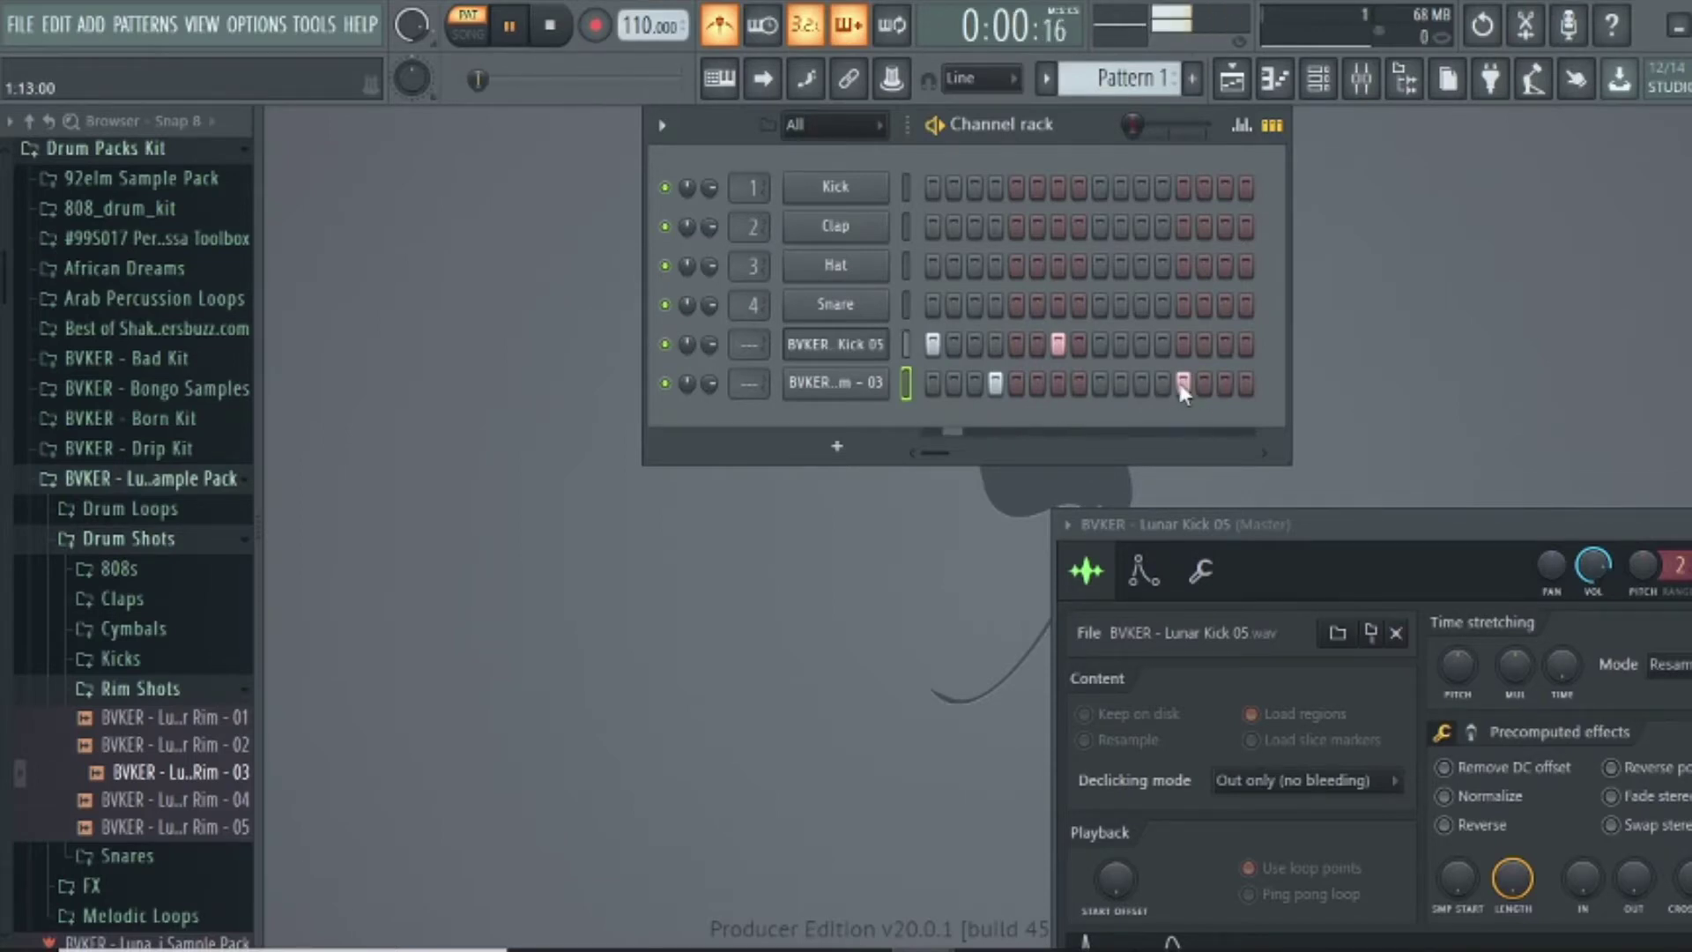
Switch off the metronome and stop the pattern playback
{"action": "left_click", "coordinate": [724, 28]}
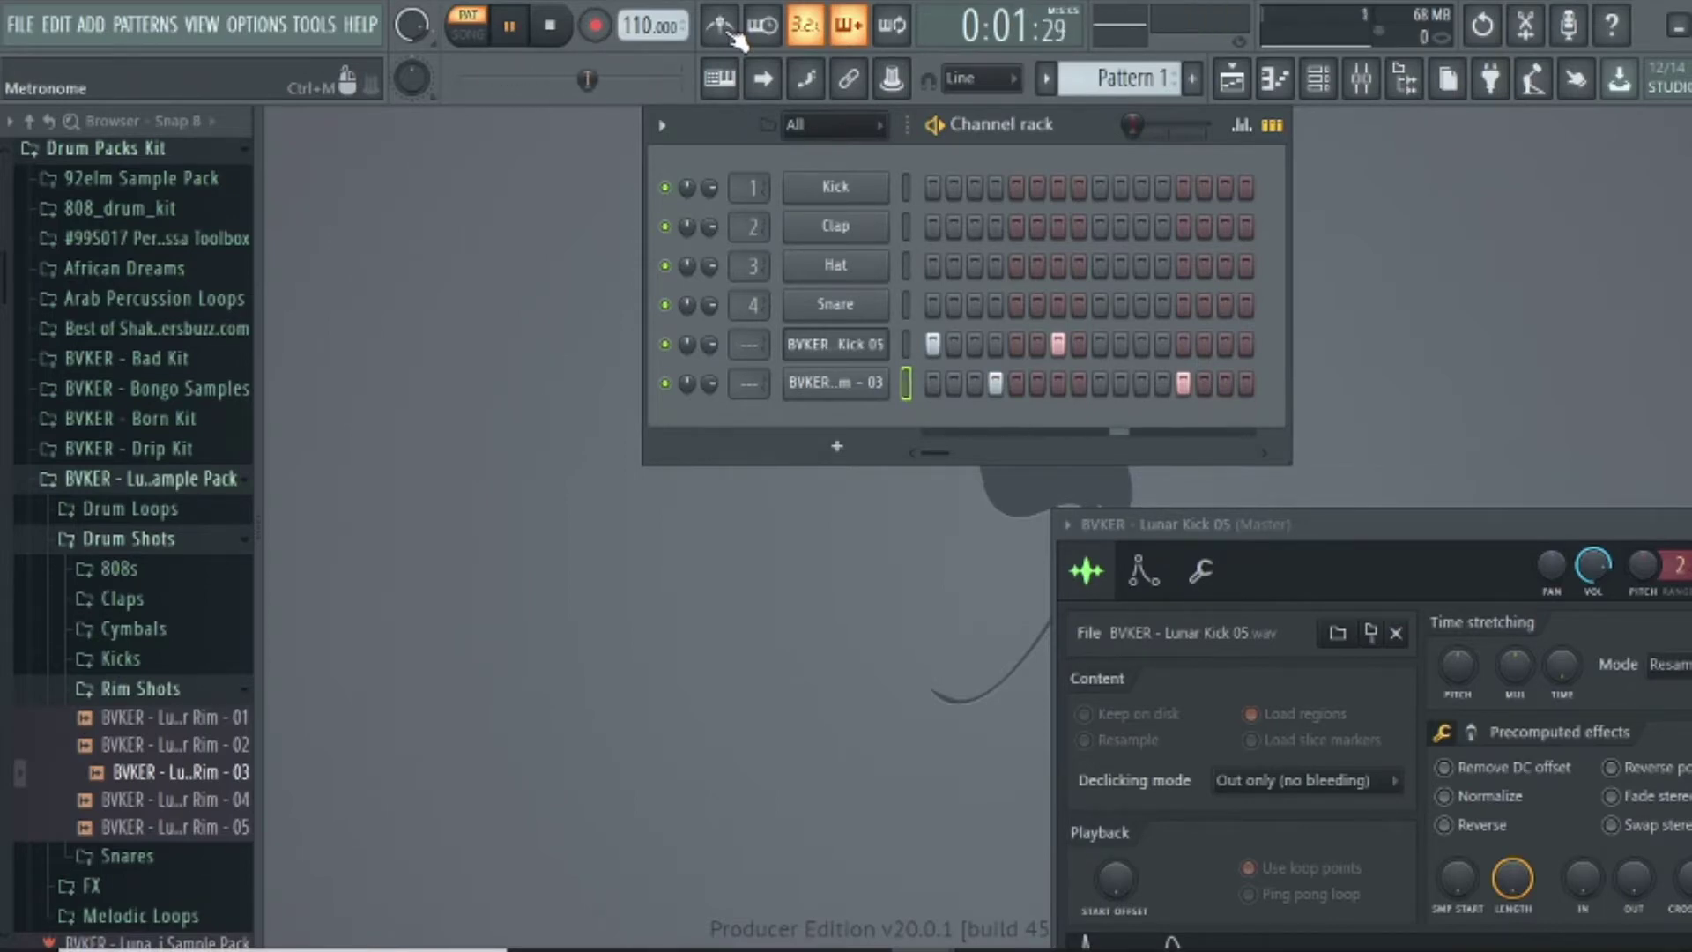
{"action": "left_click", "coordinate": [1232, 79]}
{"action": "left_click", "coordinate": [1232, 79]}
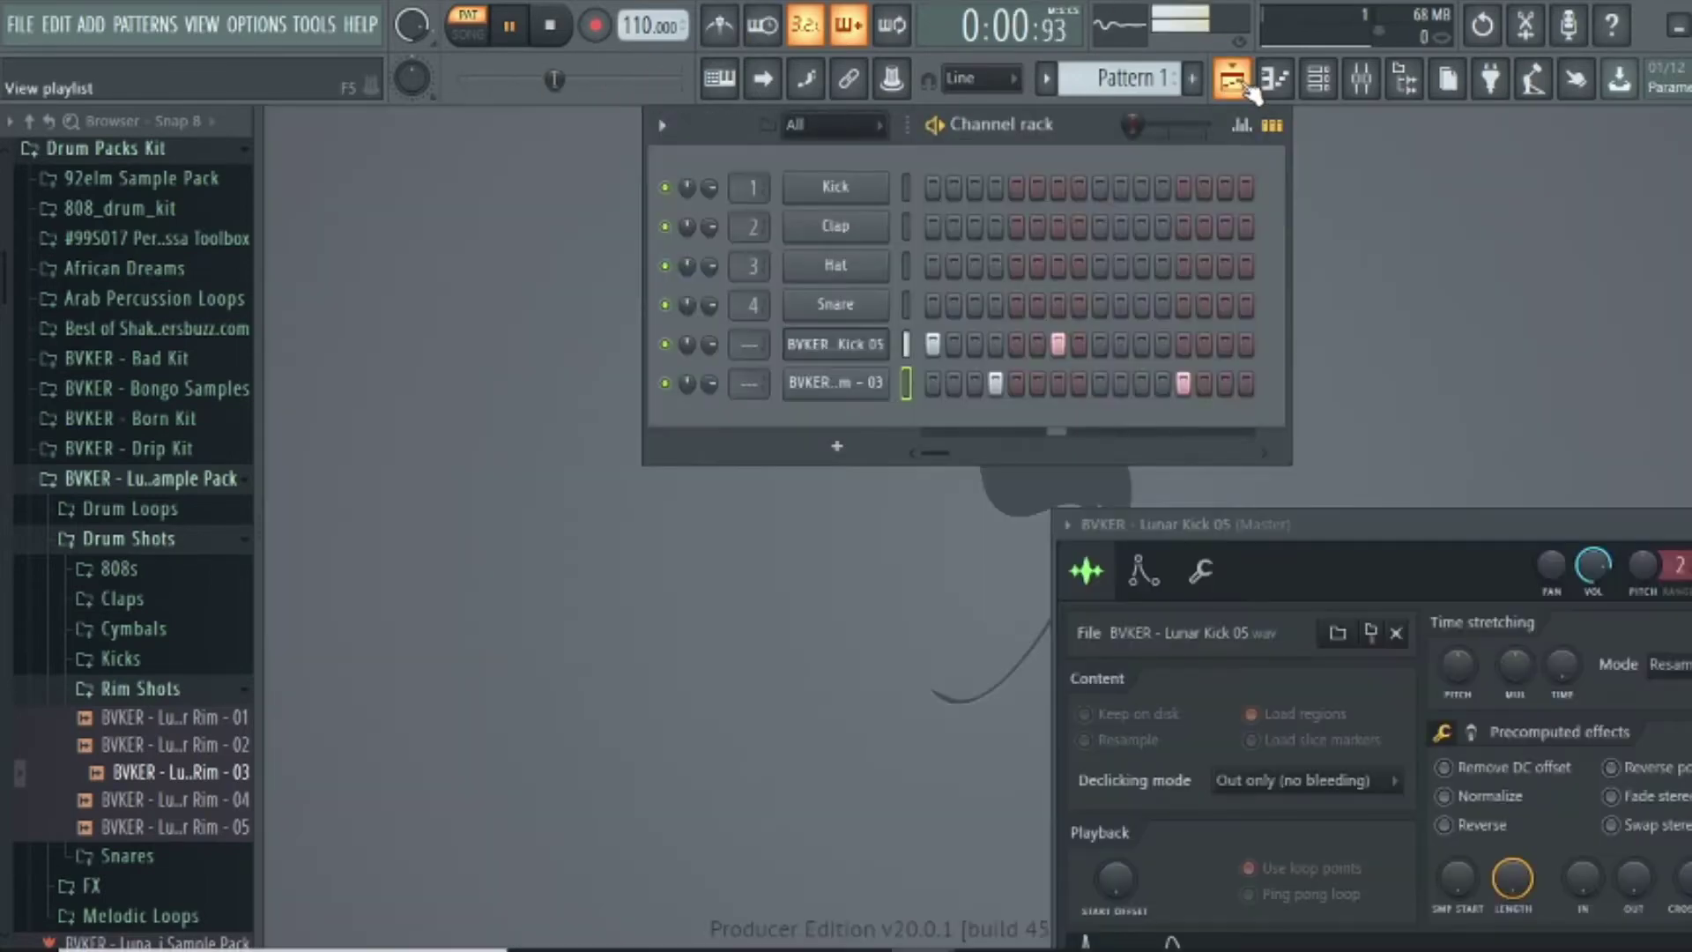
{"action": "key", "text": "space"}
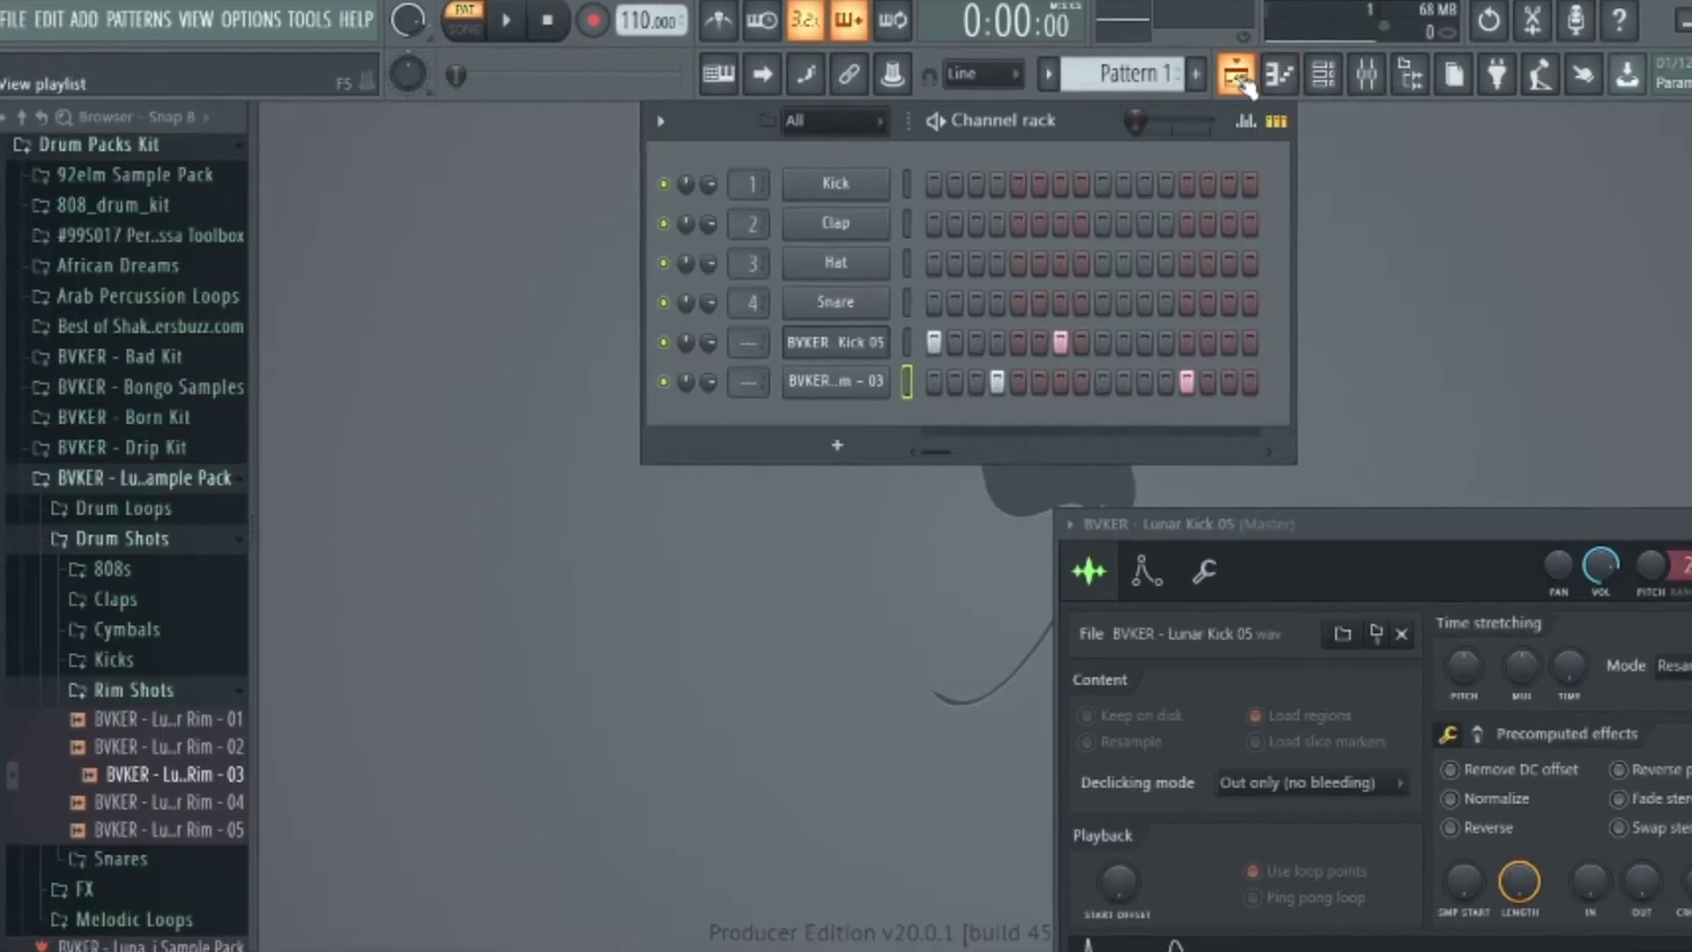
Bring up the playlist and the mixer, and return to the playlist with the channel rack shown over it
{"action": "left_click", "coordinate": [1242, 72]}
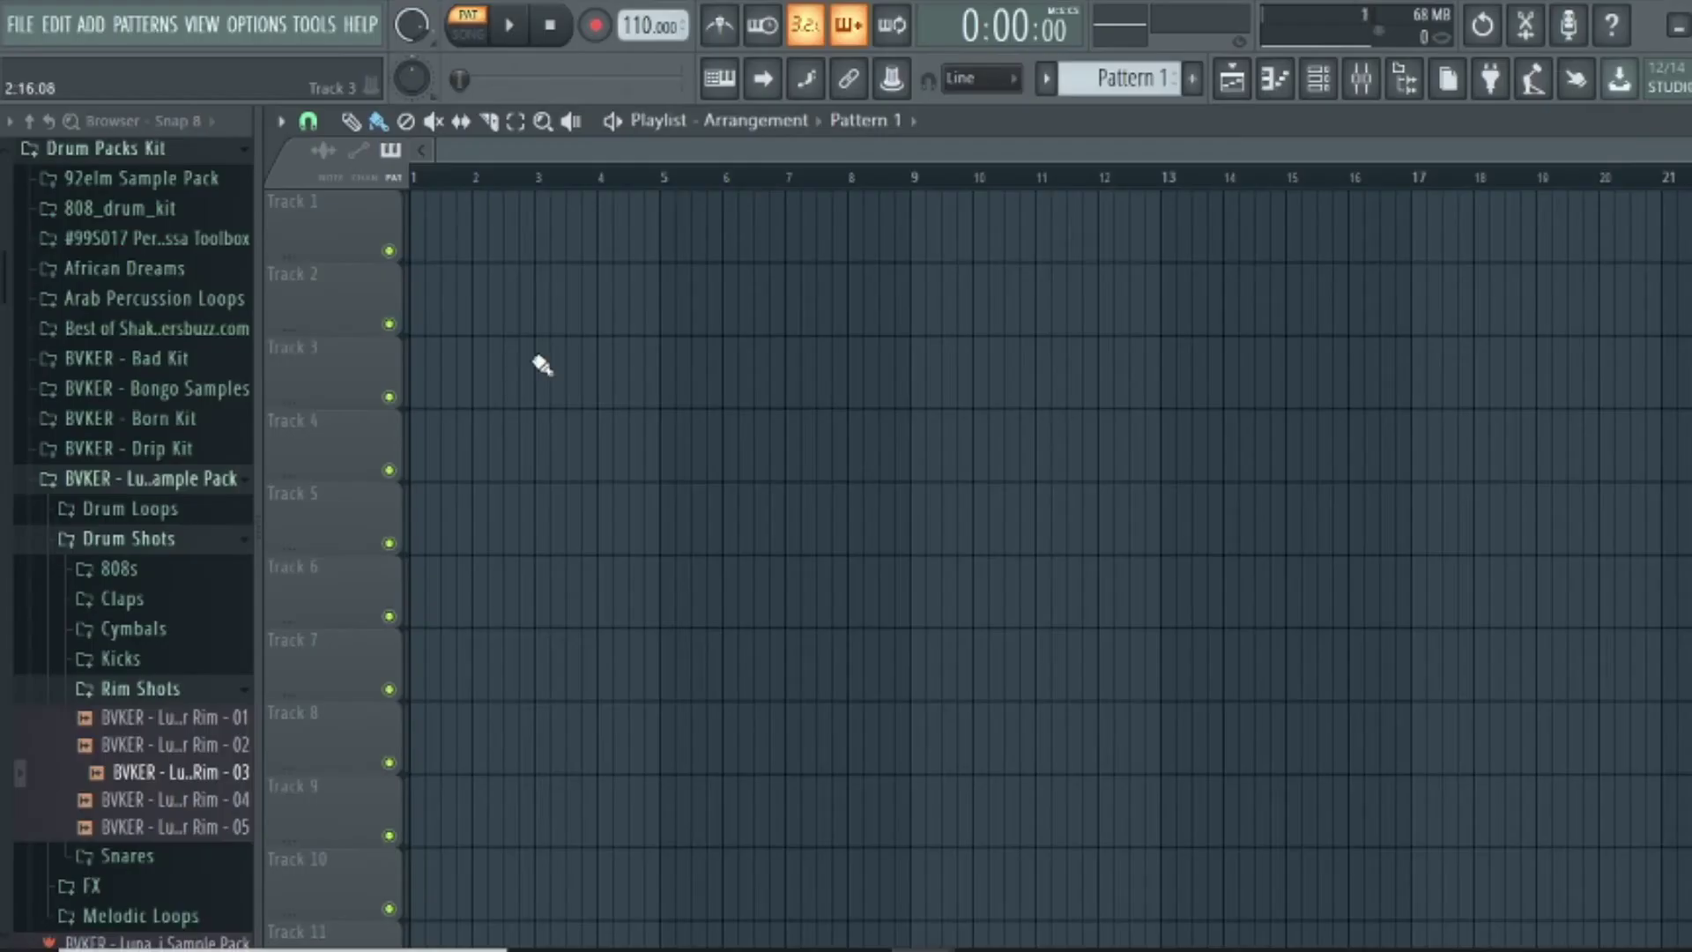
{"action": "left_click", "coordinate": [1362, 80]}
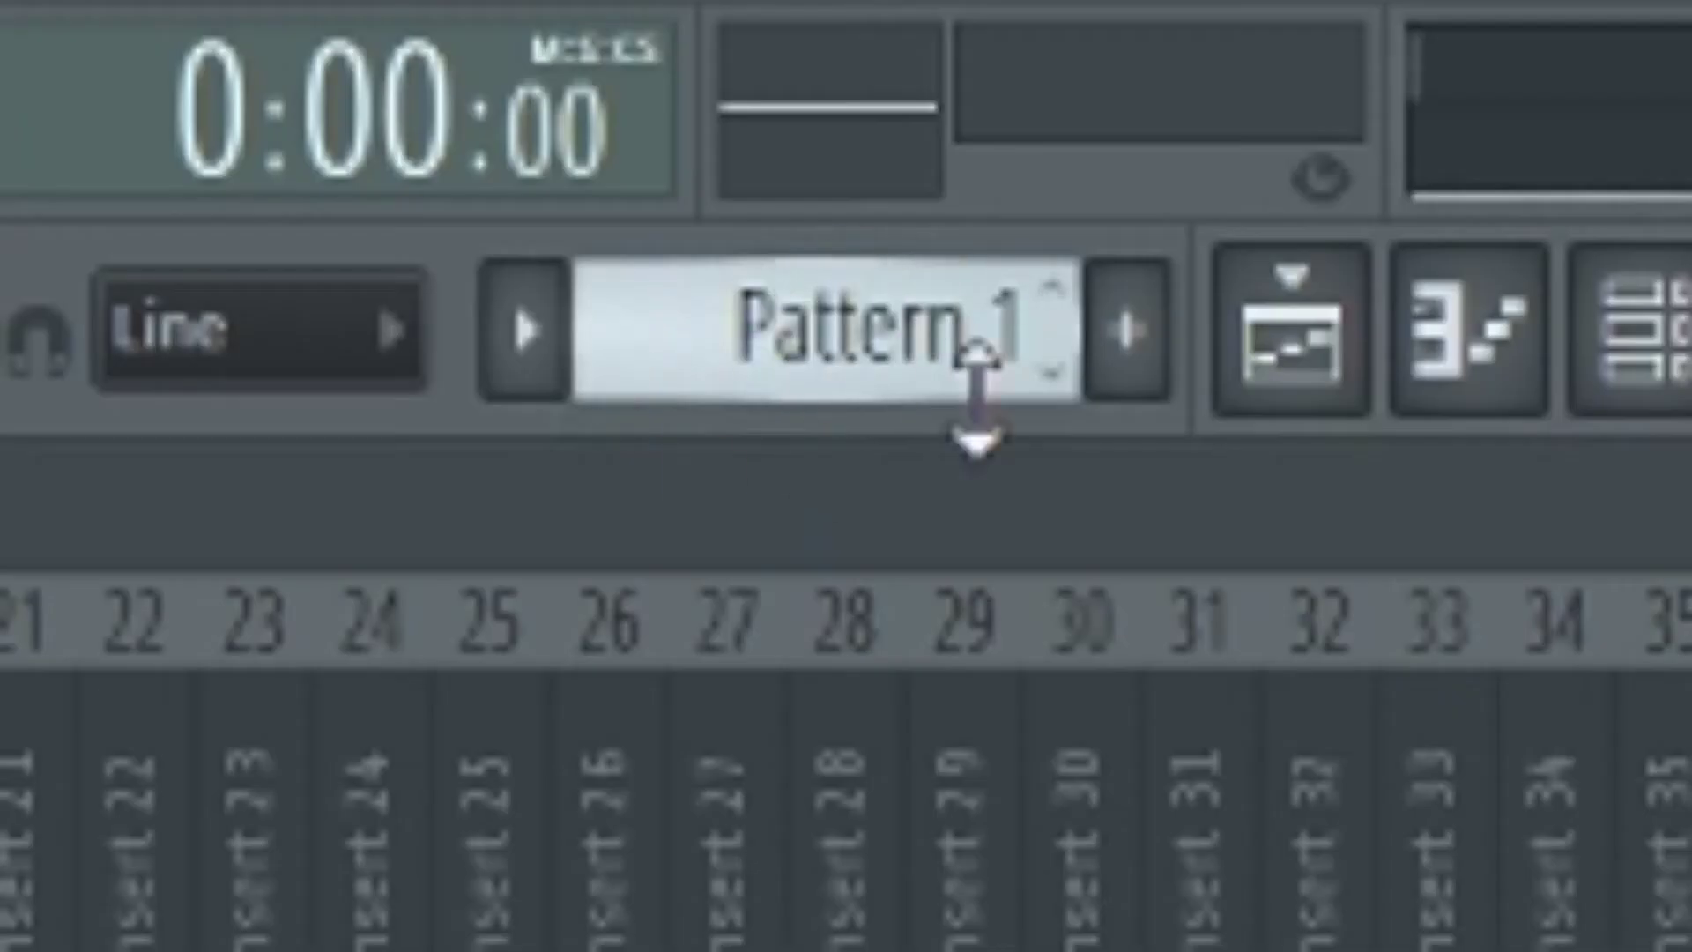
{"action": "mouse_move", "coordinate": [756, 357]}
{"action": "left_mouse_down"}
{"action": "mouse_move", "coordinate": [755, 265]}
{"action": "mouse_move", "coordinate": [755, 352]}
{"action": "left_mouse_up"}
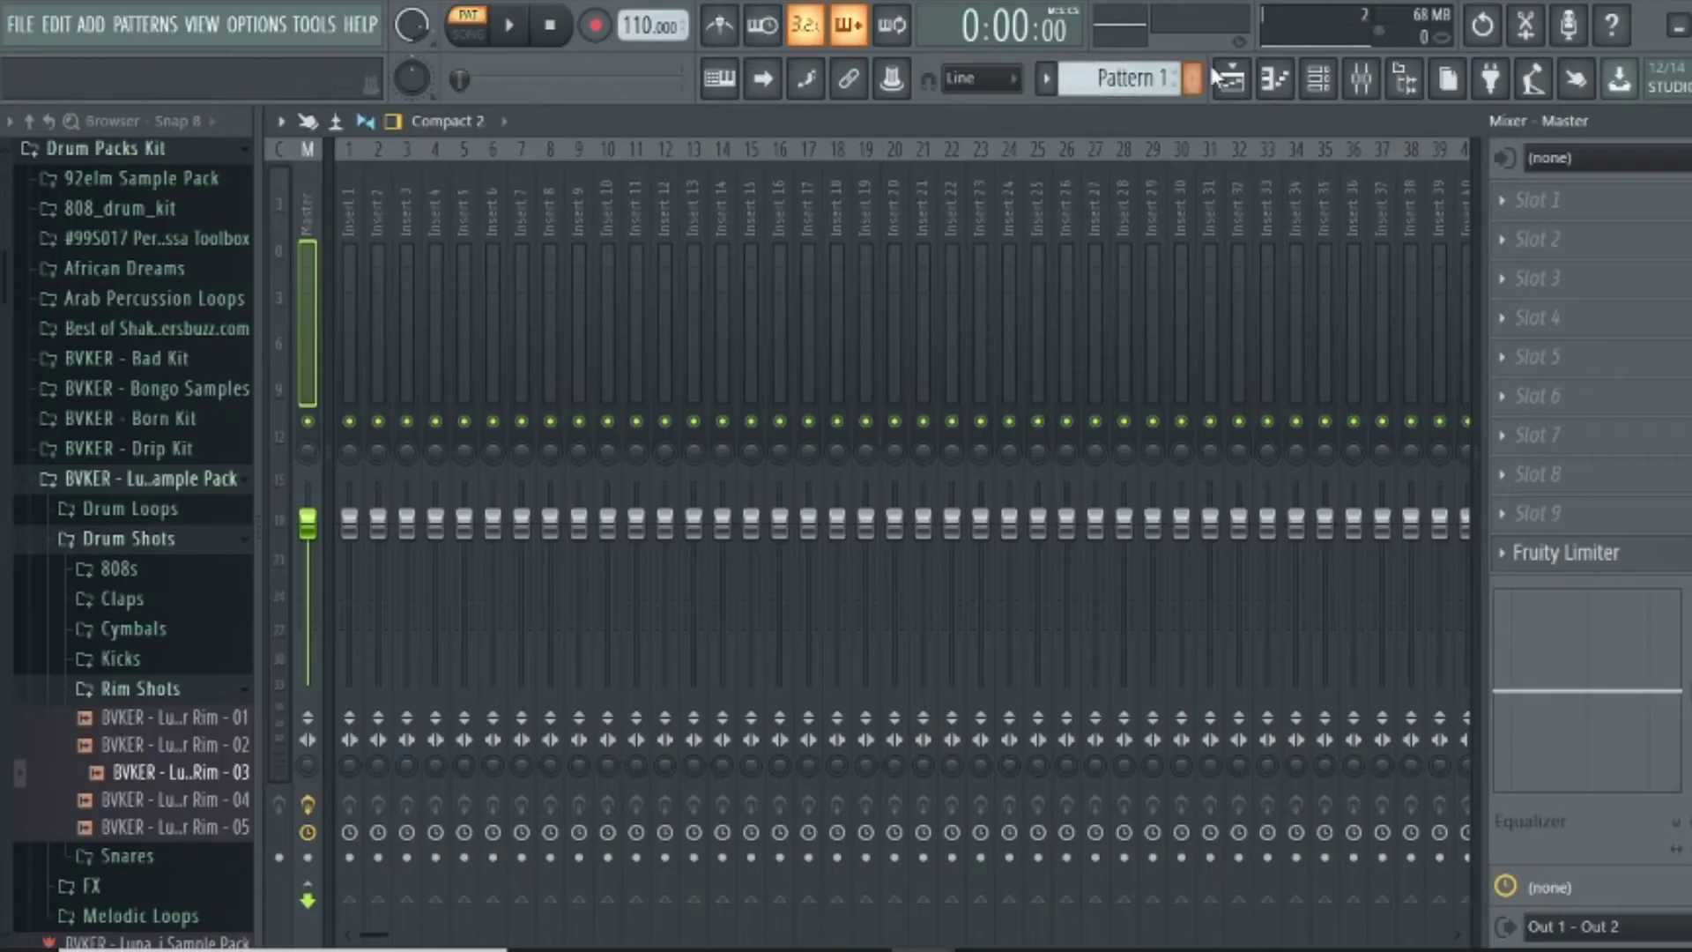
{"action": "left_click", "coordinate": [1315, 79]}
{"action": "left_click", "coordinate": [1316, 81]}
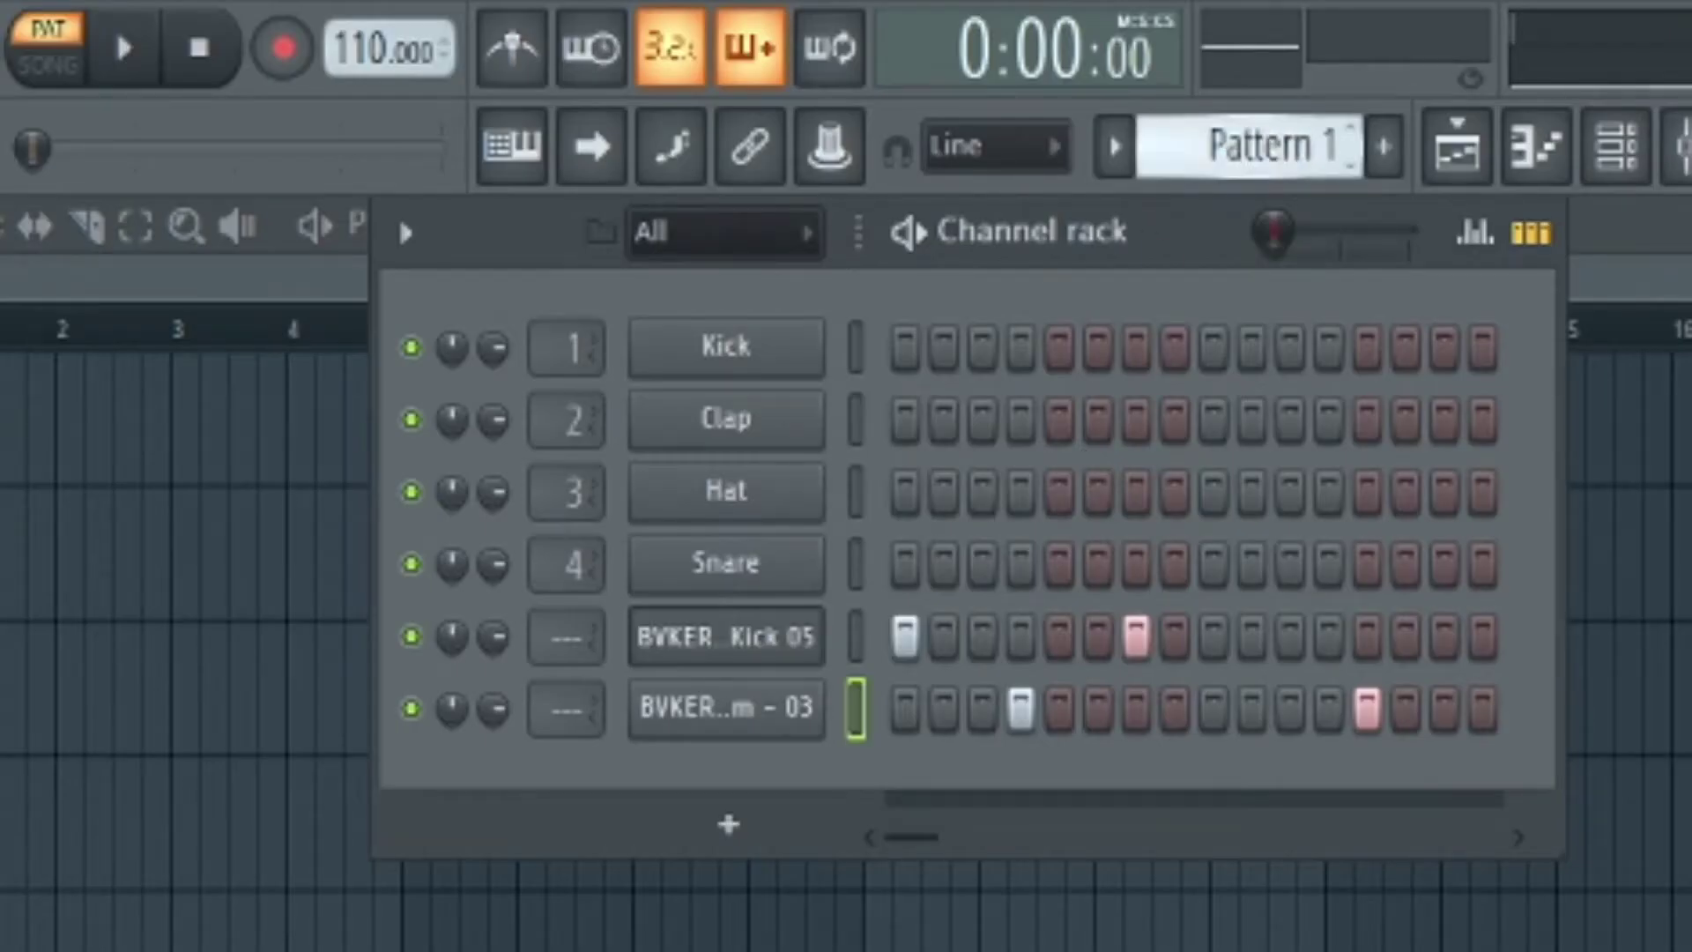
Compare Pattern 1 with the following patterns in the channel rack, play Pattern 1 back, and return to it
{"action": "scroll", "coordinate": [1260, 146], "scroll_direction": "down", "scroll_amount": 1}
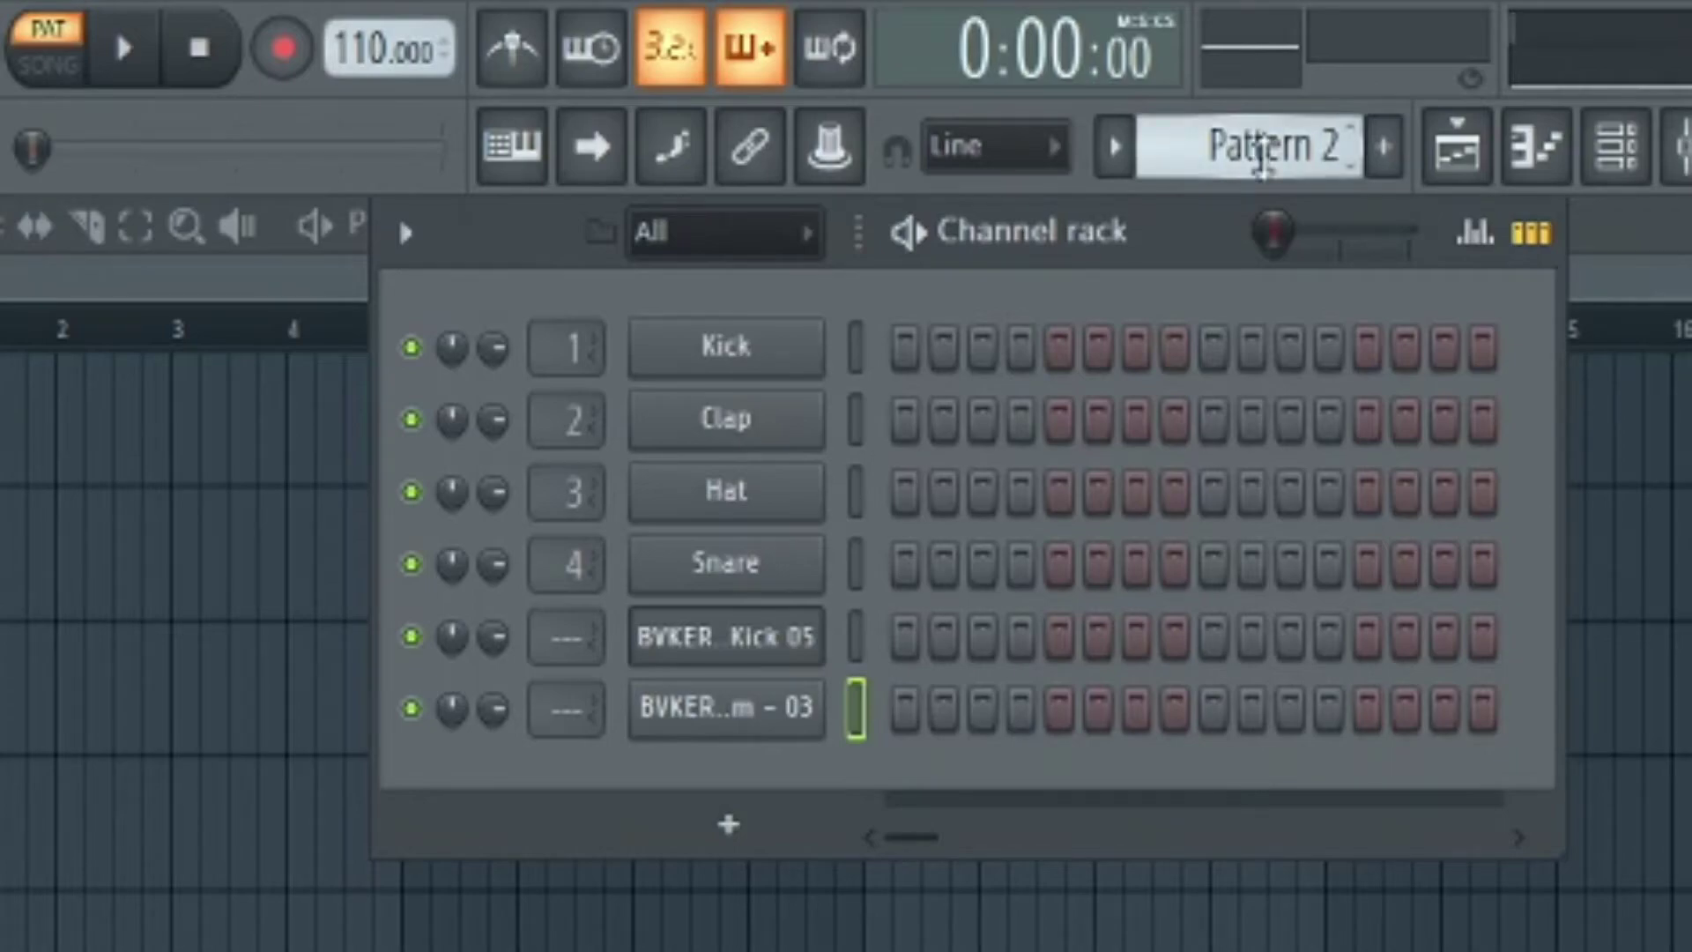
{"action": "scroll", "coordinate": [1130, 82], "scroll_direction": "down", "scroll_amount": 1}
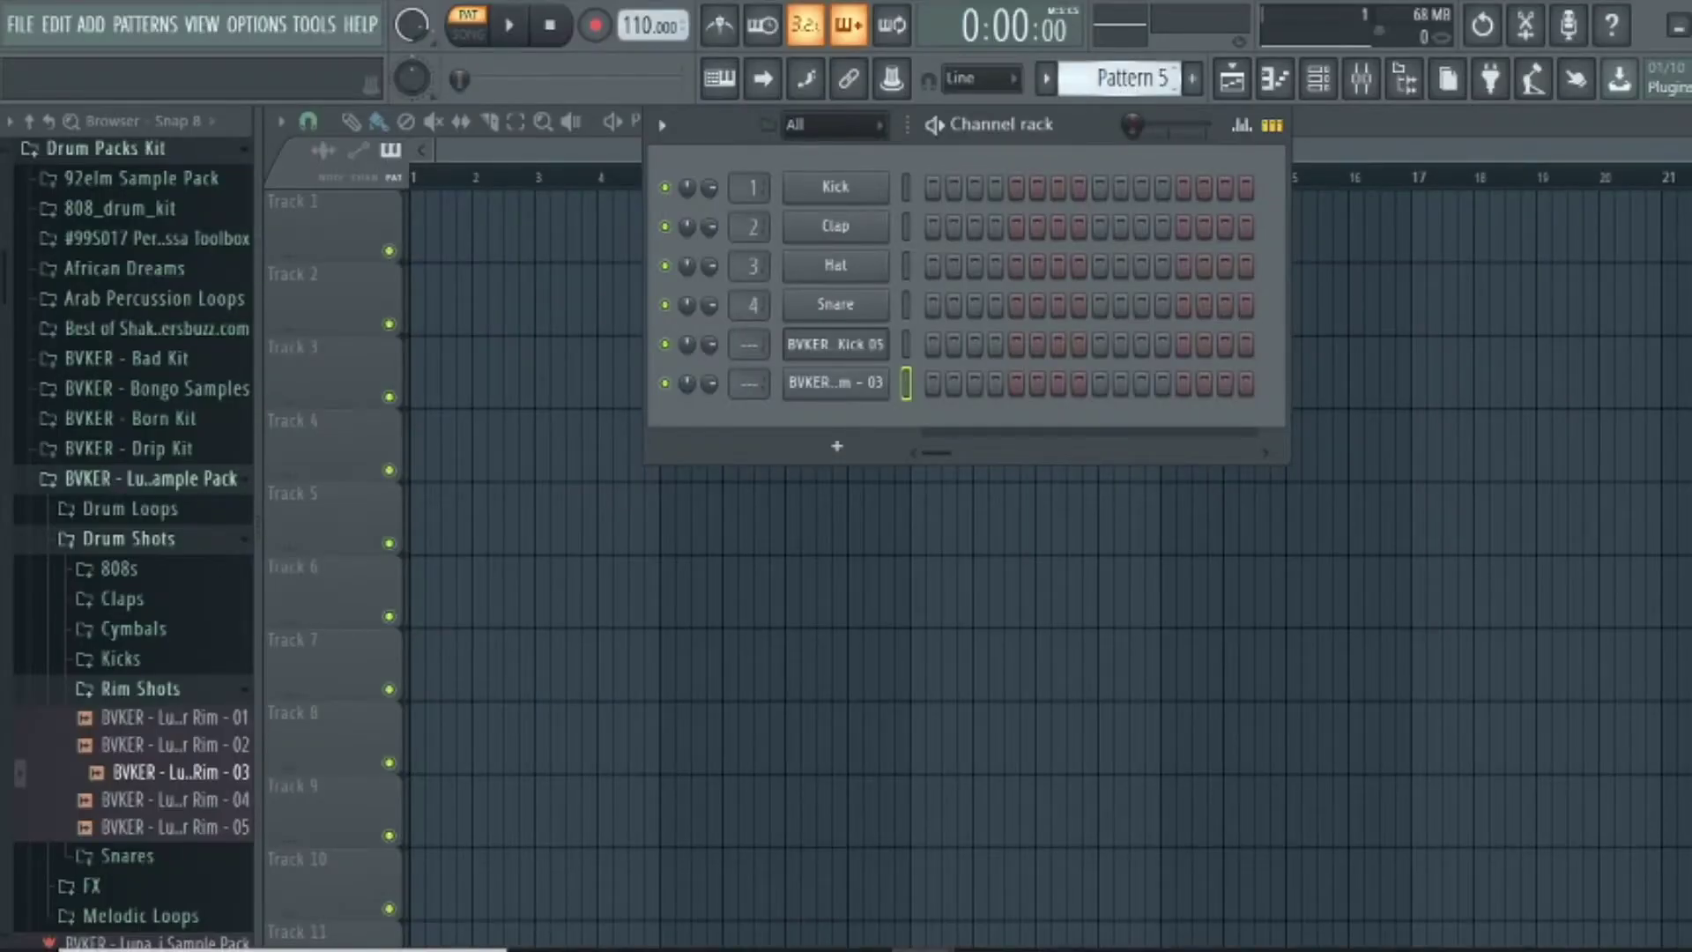
{"action": "scroll", "coordinate": [1130, 77], "scroll_direction": "down", "scroll_amount": 3}
{"action": "scroll", "coordinate": [1130, 78], "scroll_direction": "up", "scroll_amount": 7}
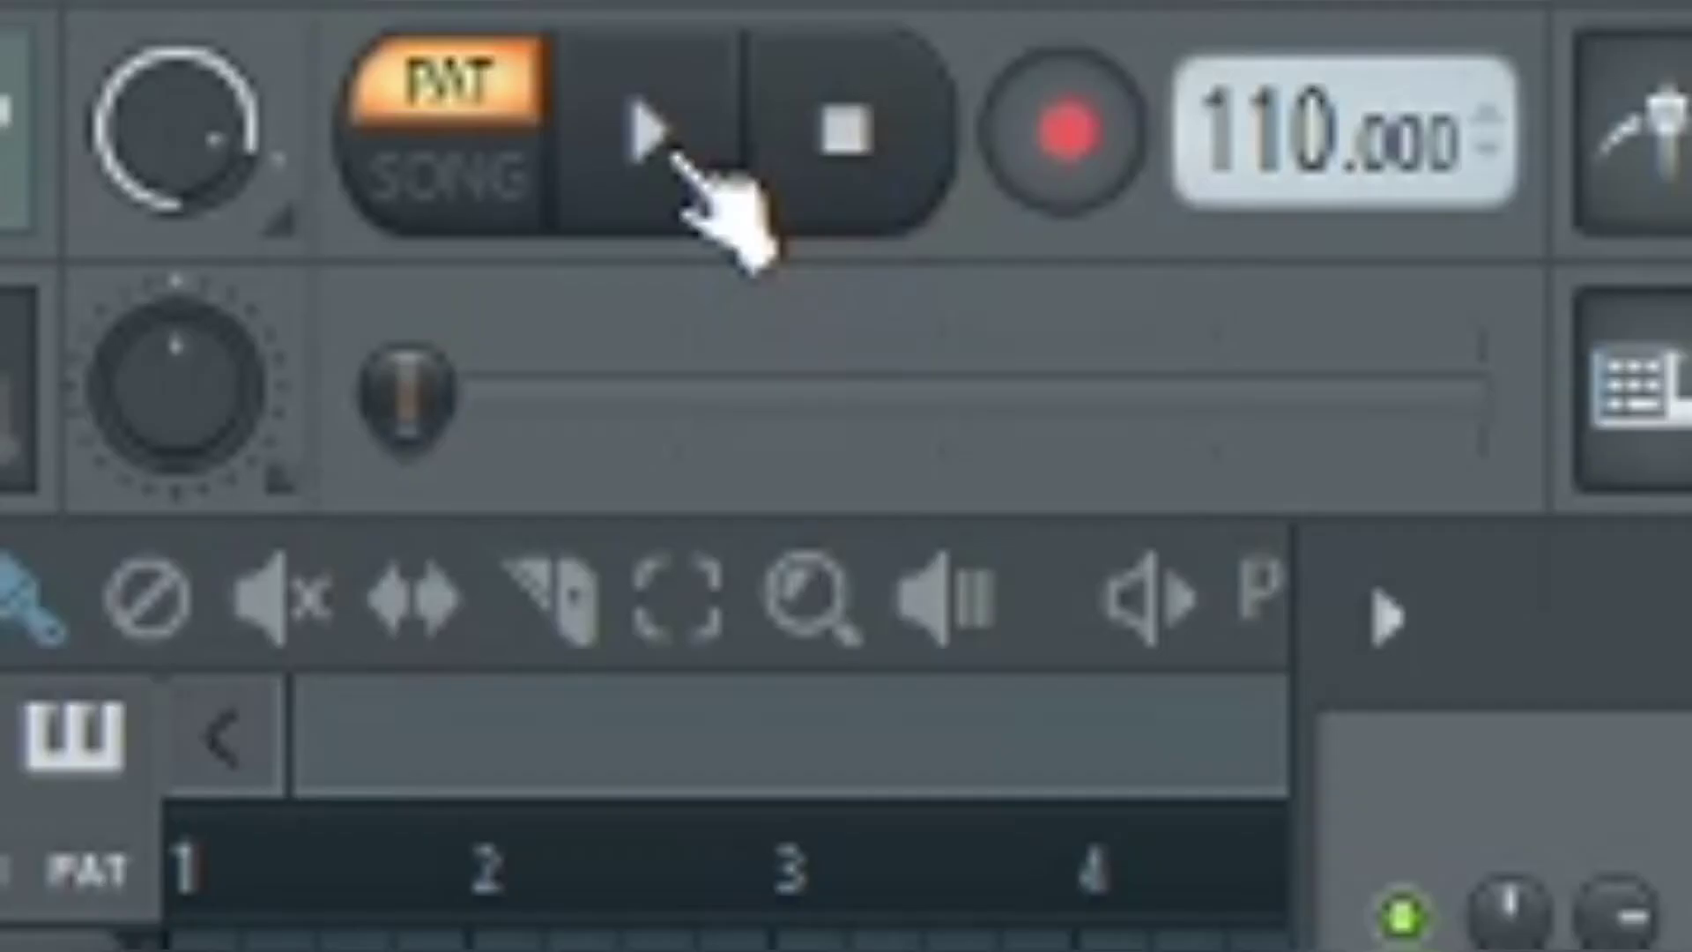
{"action": "left_click", "coordinate": [509, 27]}
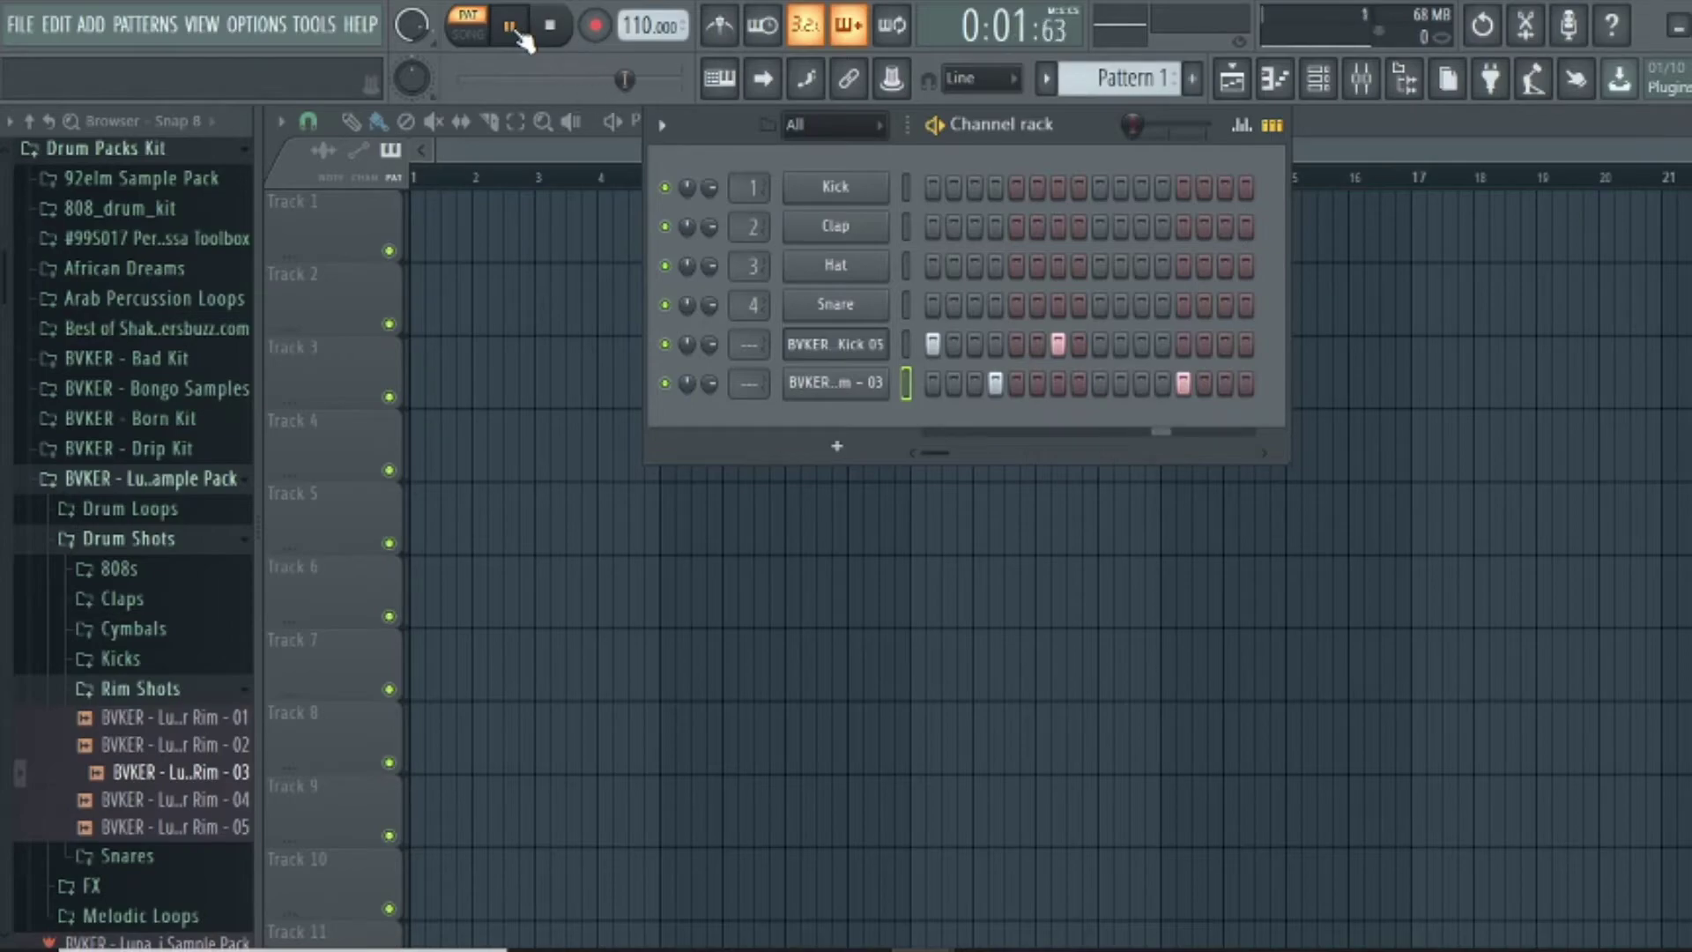
{"action": "key", "text": "space"}
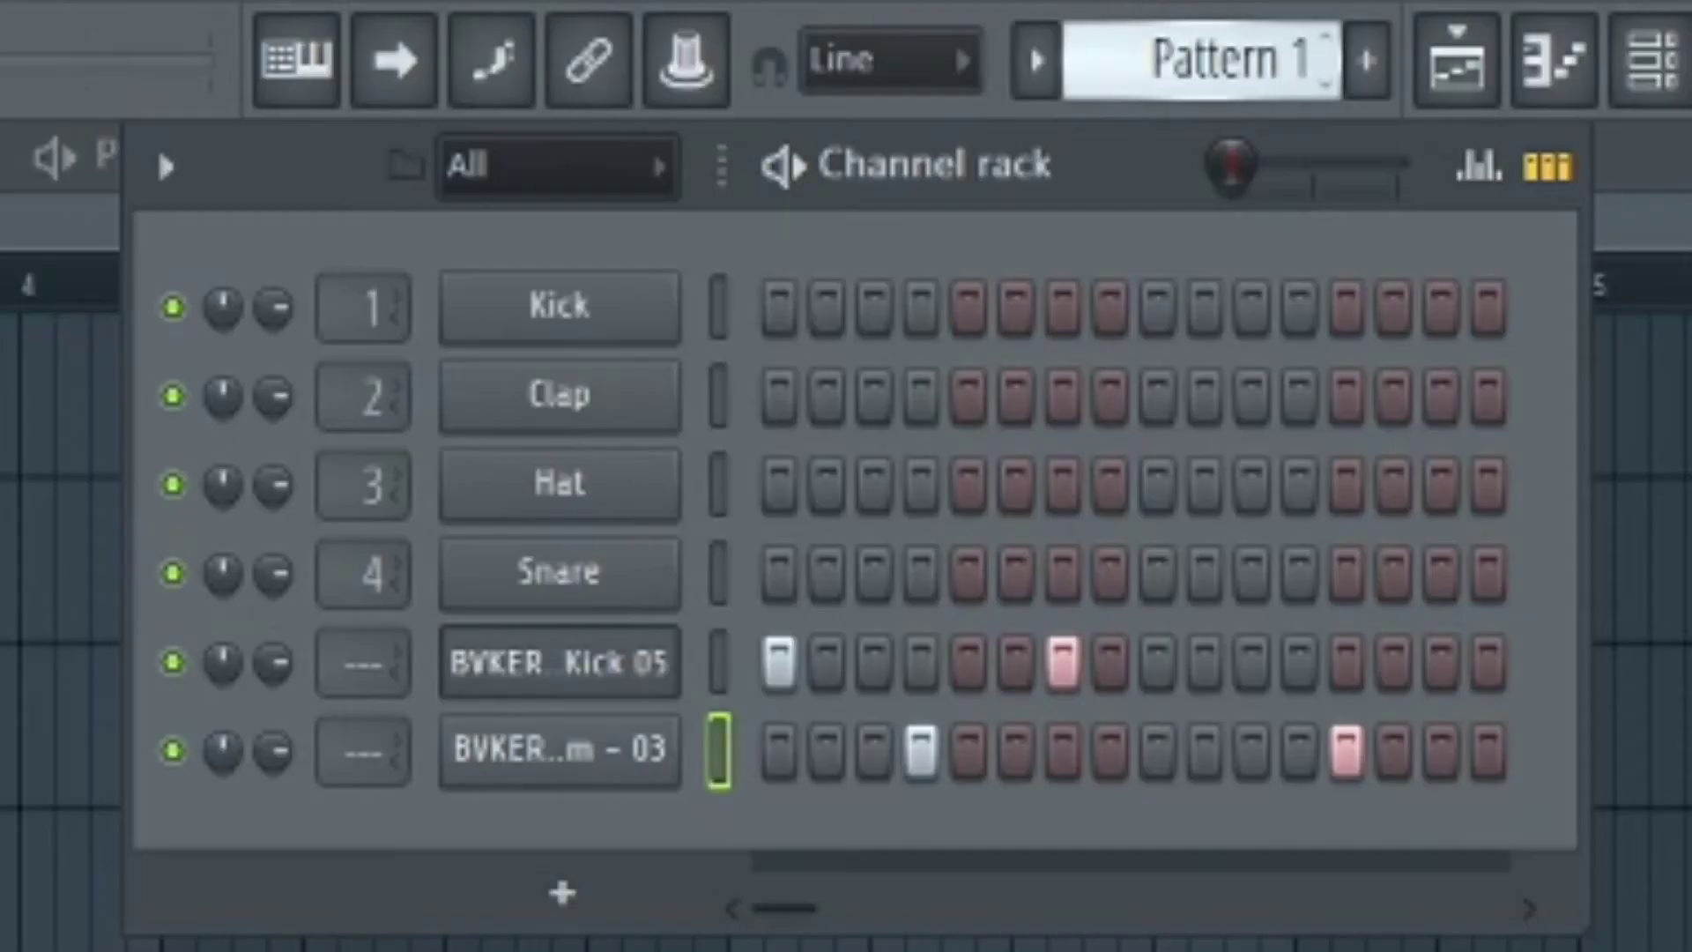
{"action": "scroll", "coordinate": [1110, 77], "scroll_direction": "down", "scroll_amount": 1}
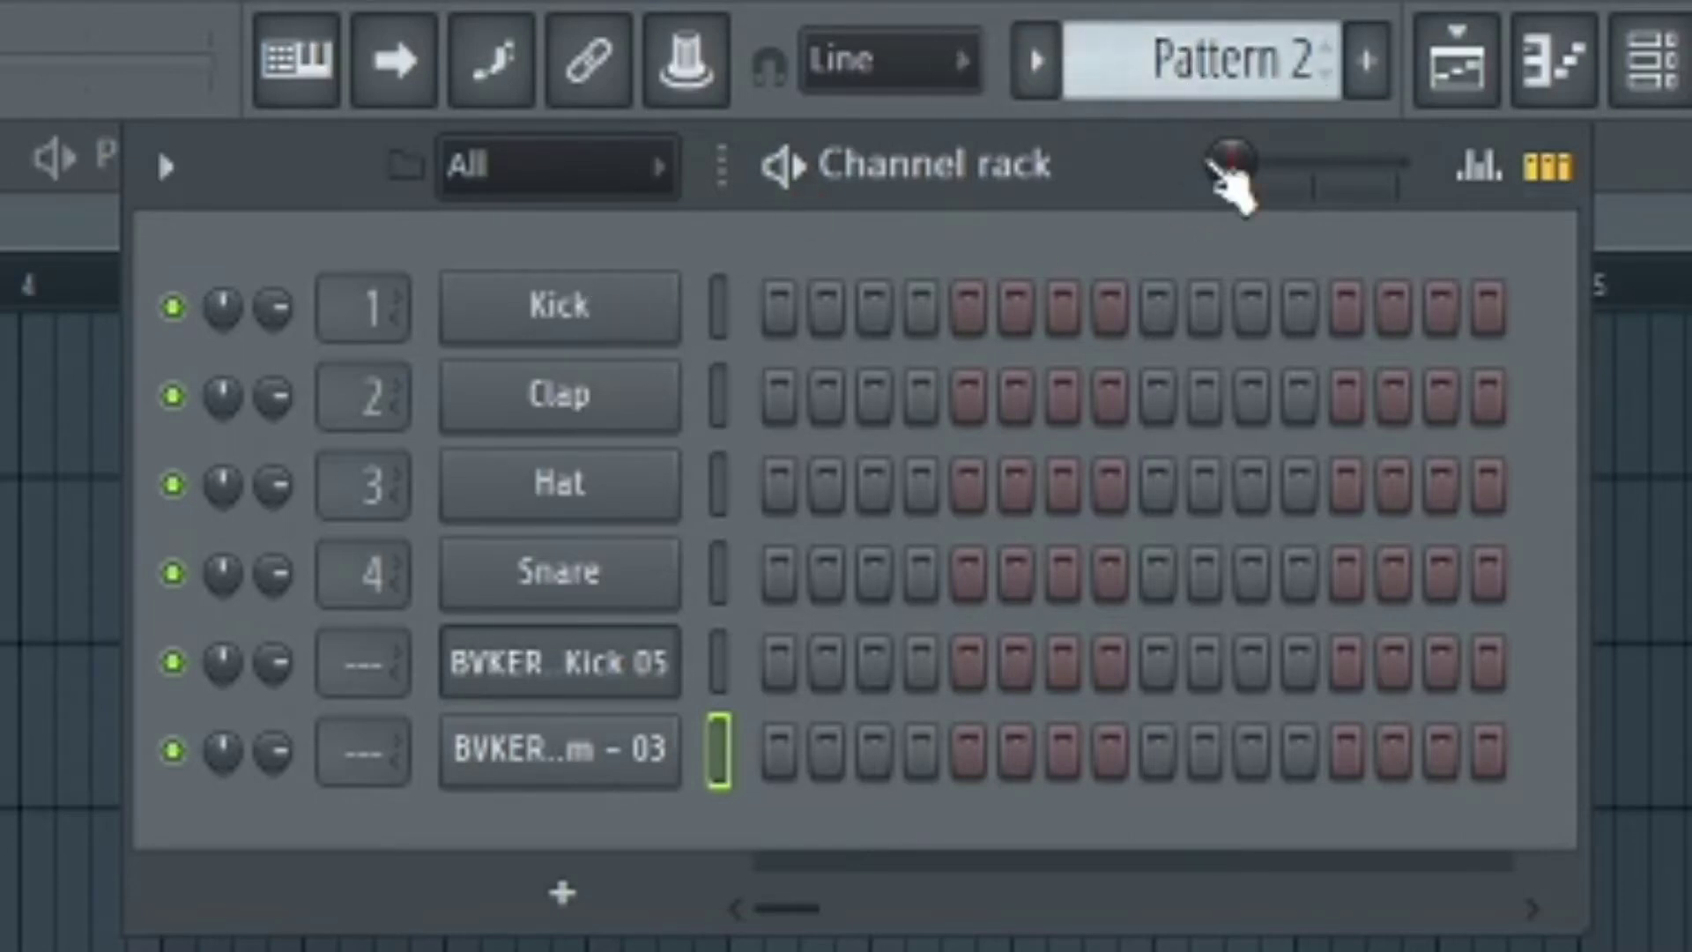
{"action": "scroll", "coordinate": [1216, 68], "scroll_direction": "up", "scroll_amount": 1}
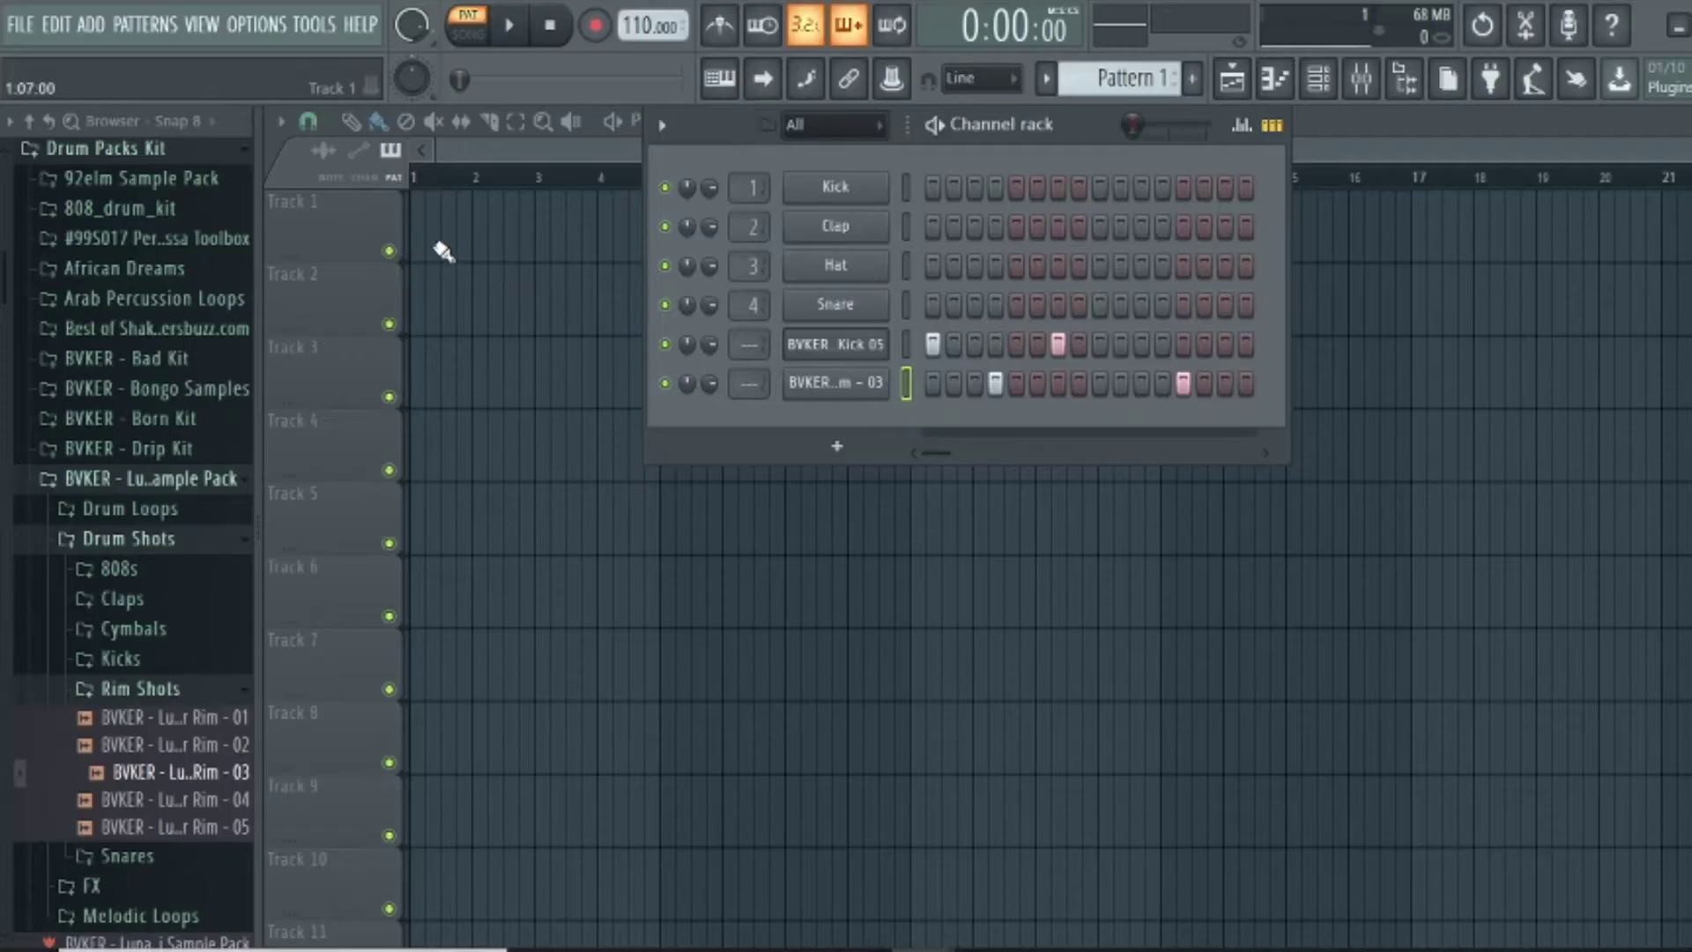
Place a Pattern 1 clip at bar 1 of Track 1 in the playlist and inspect it up close
{"action": "left_click", "coordinate": [447, 252]}
{"action": "left_click_drag", "start_coordinate": [463, 239], "coordinate": [433, 239]}
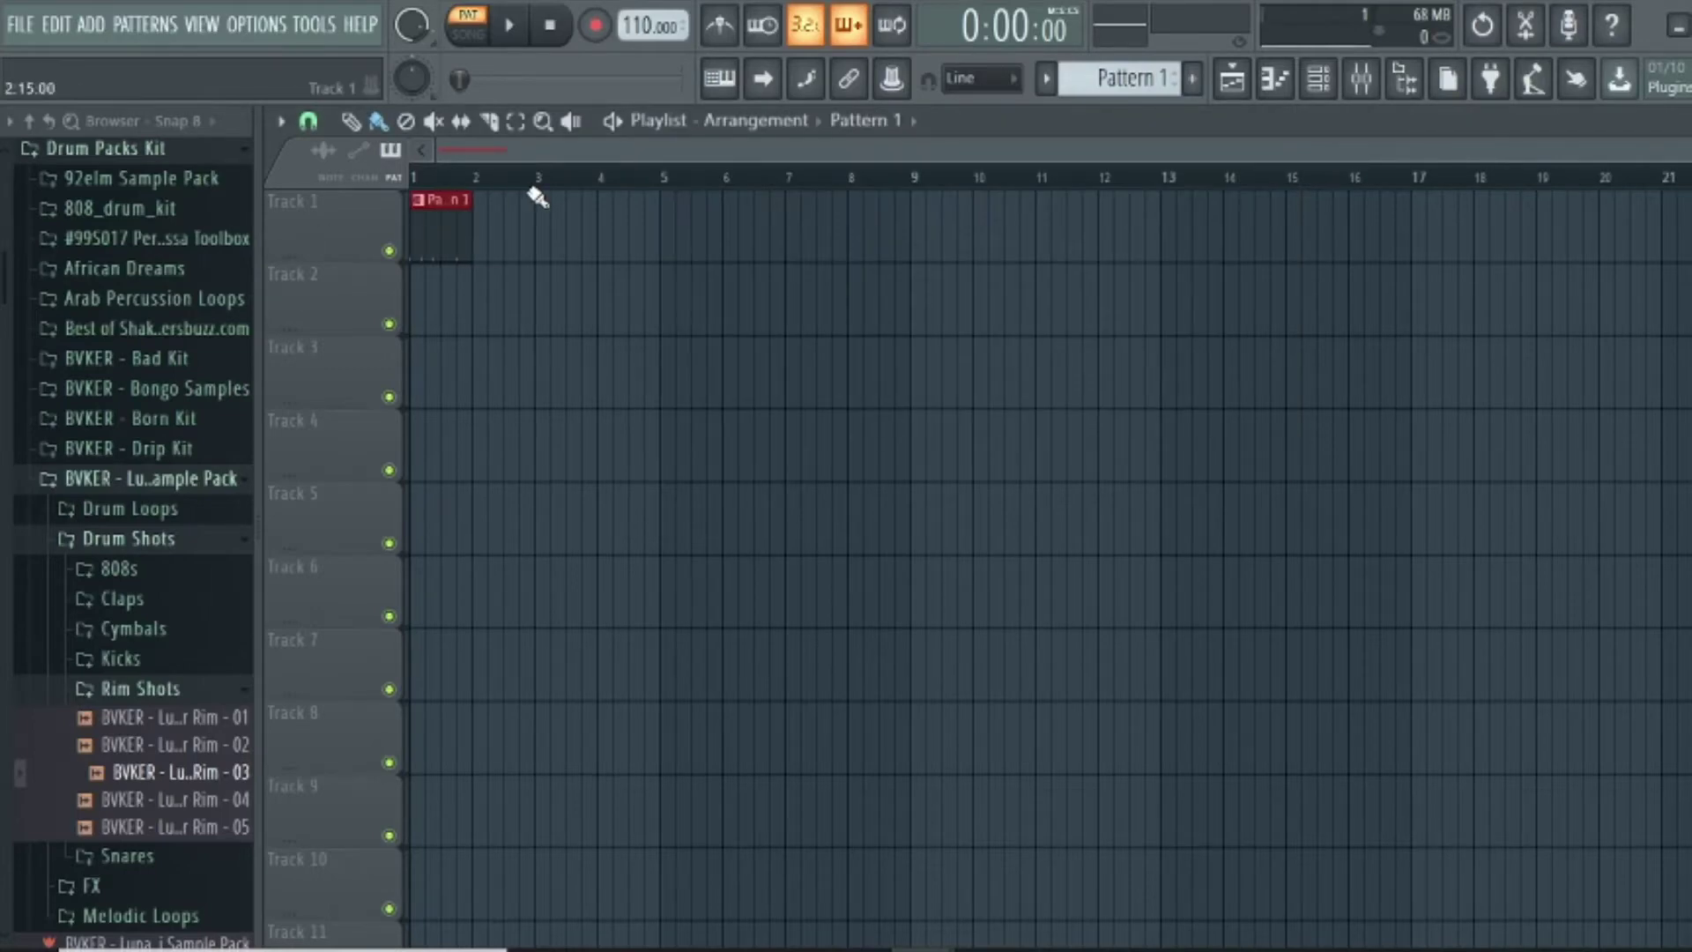
{"action": "scroll", "coordinate": [538, 198], "scroll_direction": "up", "scroll_amount": 6}
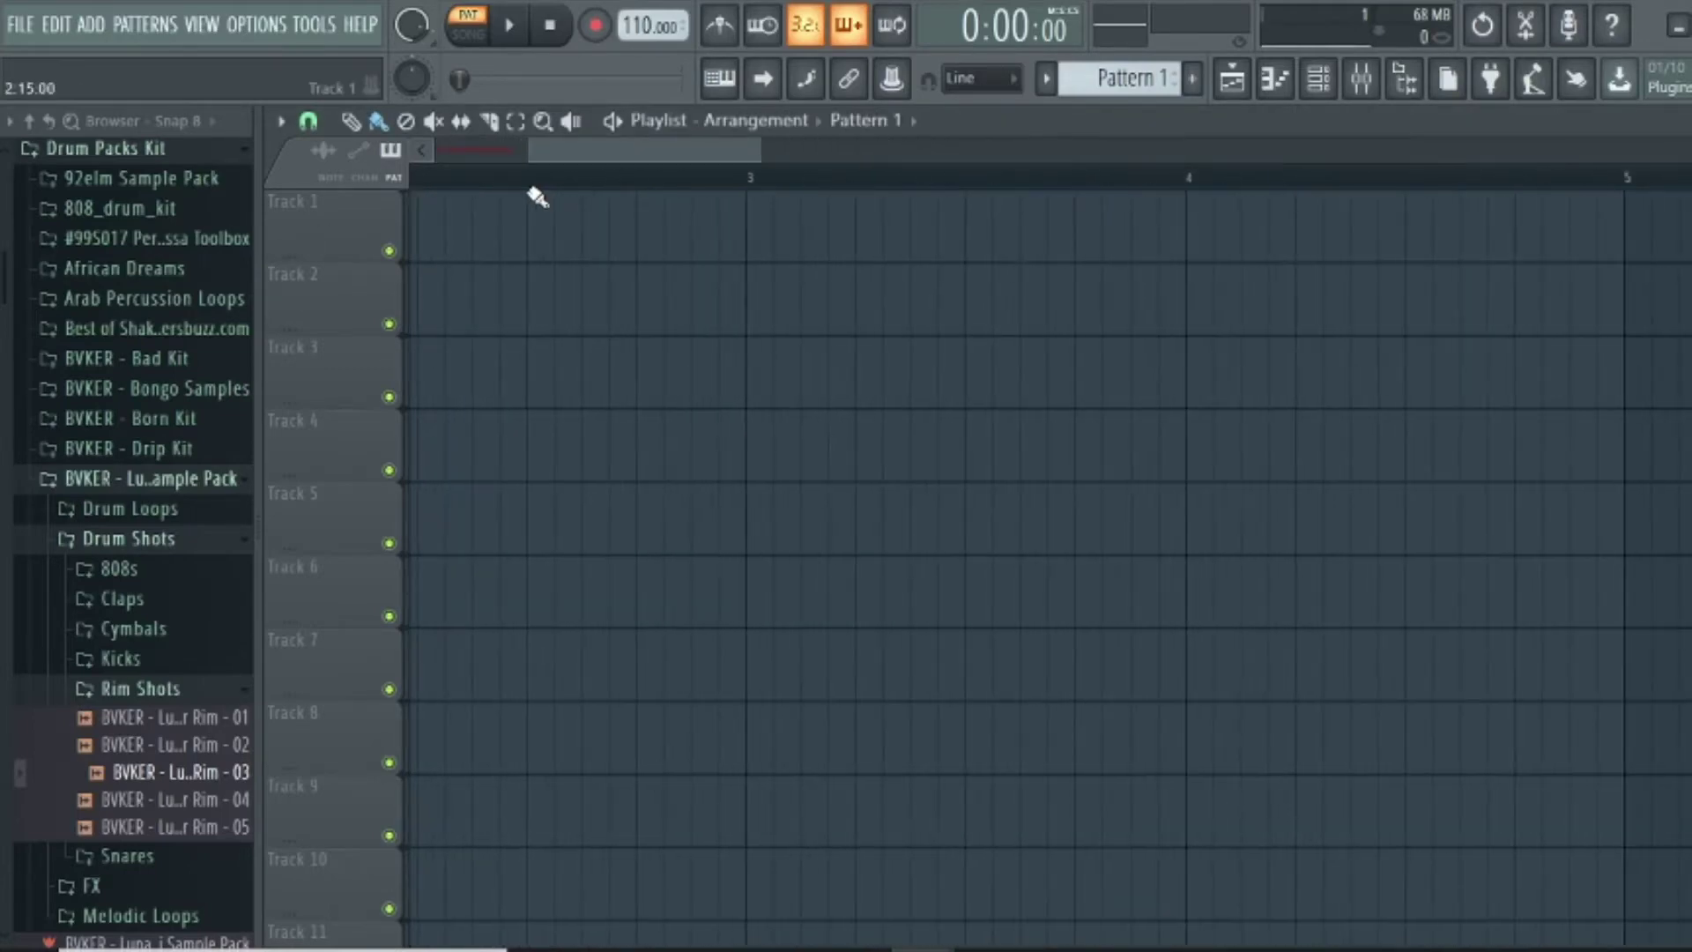
{"action": "left_click_drag", "start_coordinate": [581, 159], "coordinate": [2, 187]}
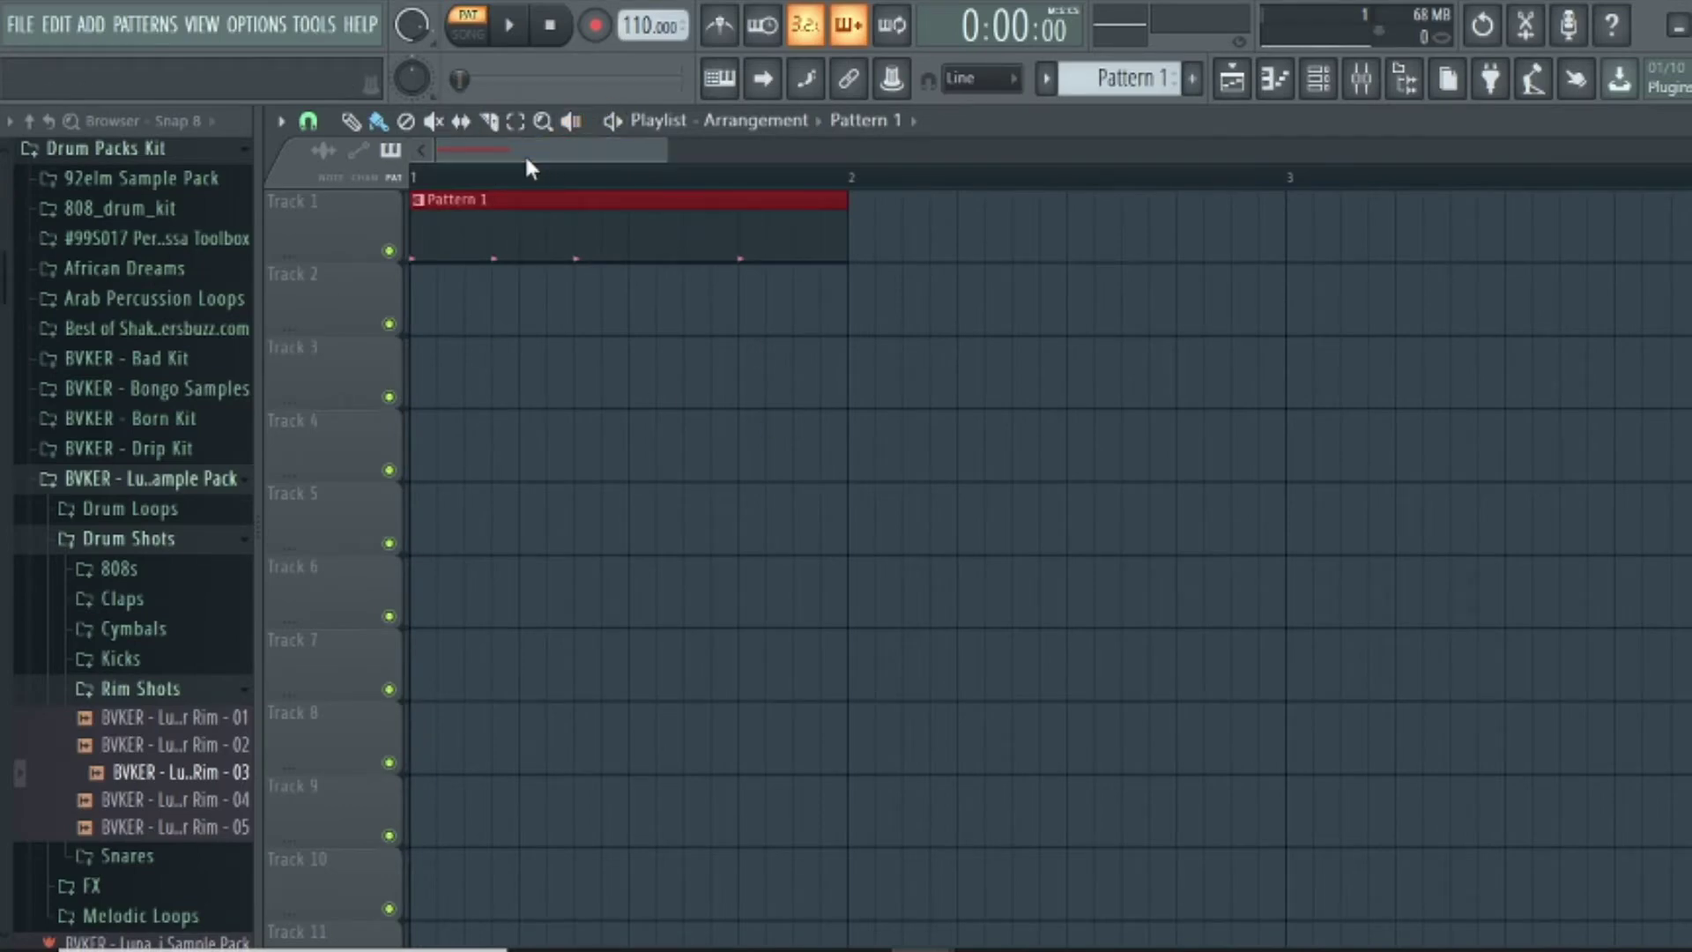
{"action": "scroll", "coordinate": [525, 154], "scroll_direction": "up", "scroll_amount": 2}
{"action": "scroll", "coordinate": [526, 153], "scroll_direction": "up", "scroll_amount": 2}
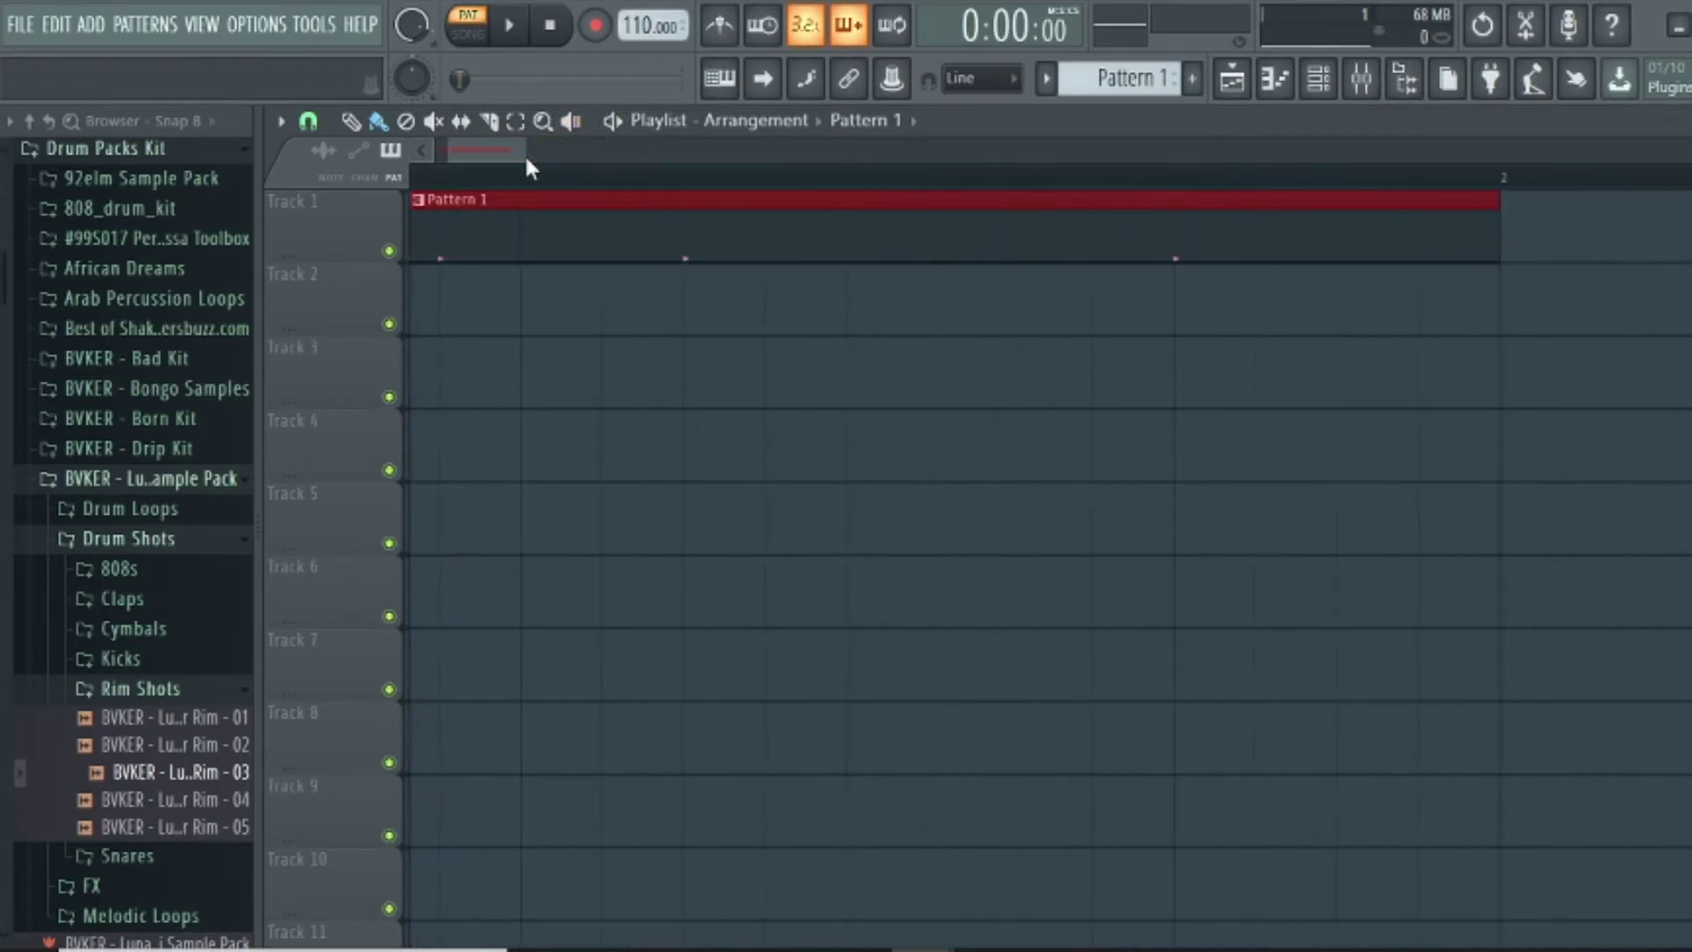
{"action": "scroll", "coordinate": [423, 158], "scroll_direction": "down", "scroll_amount": 2}
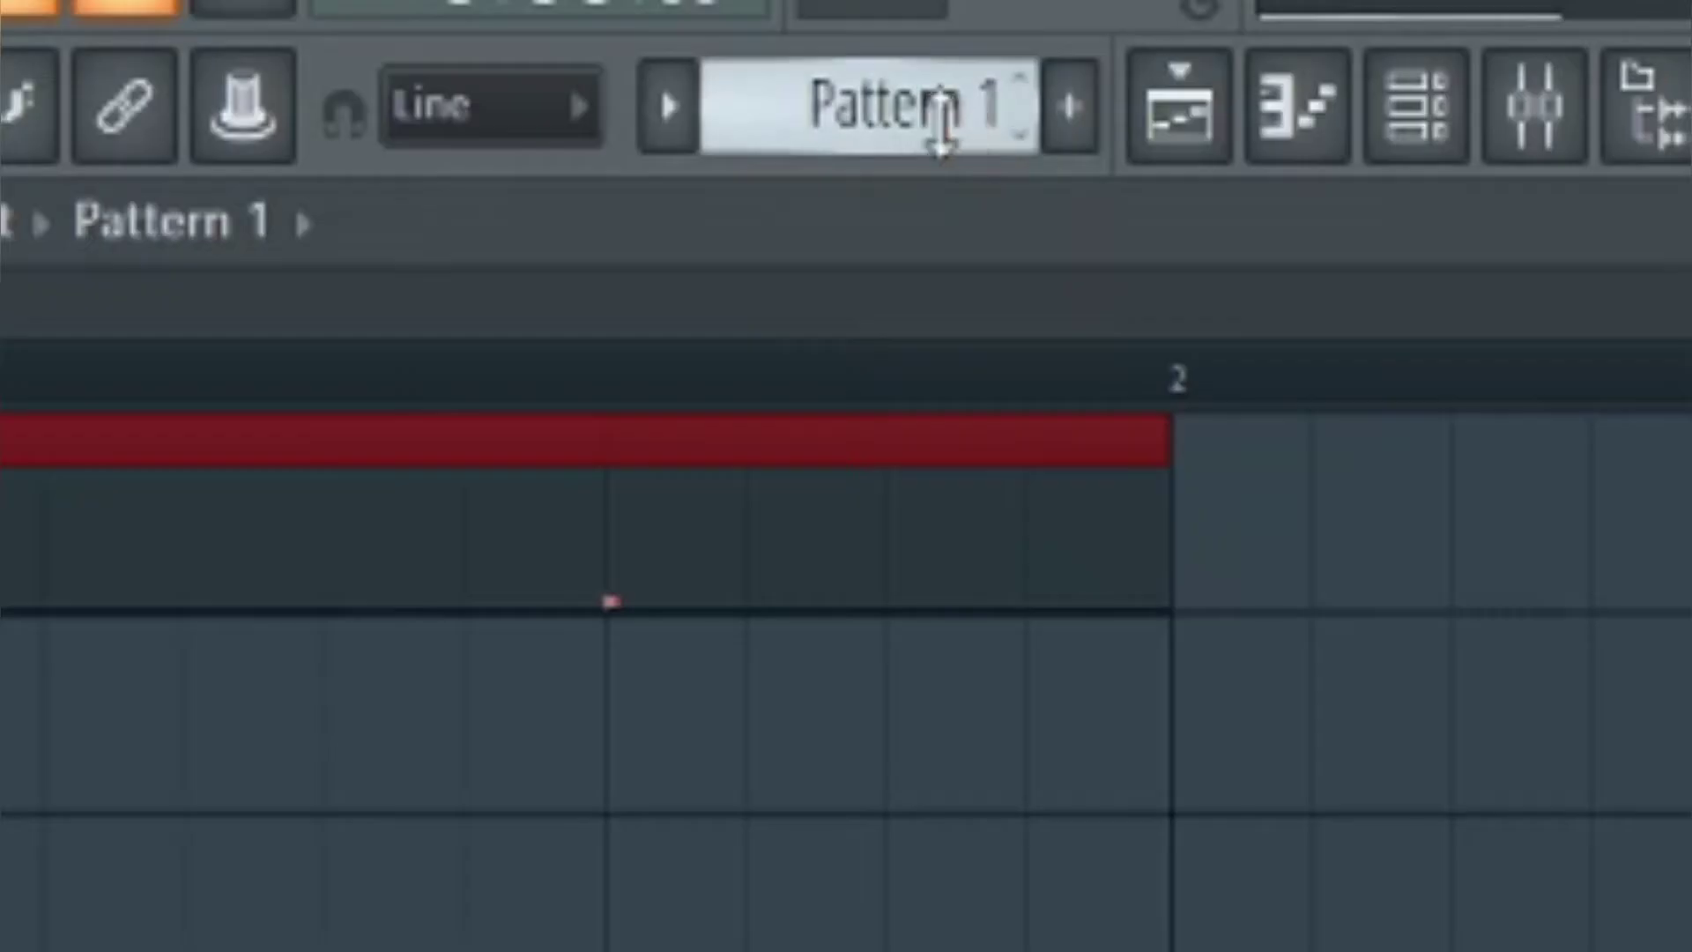
Select Pattern 2 and place its clip at bar 1 of Track 2, directly below the Pattern 1 clip
{"action": "scroll", "coordinate": [1145, 82], "scroll_direction": "up", "scroll_amount": 1}
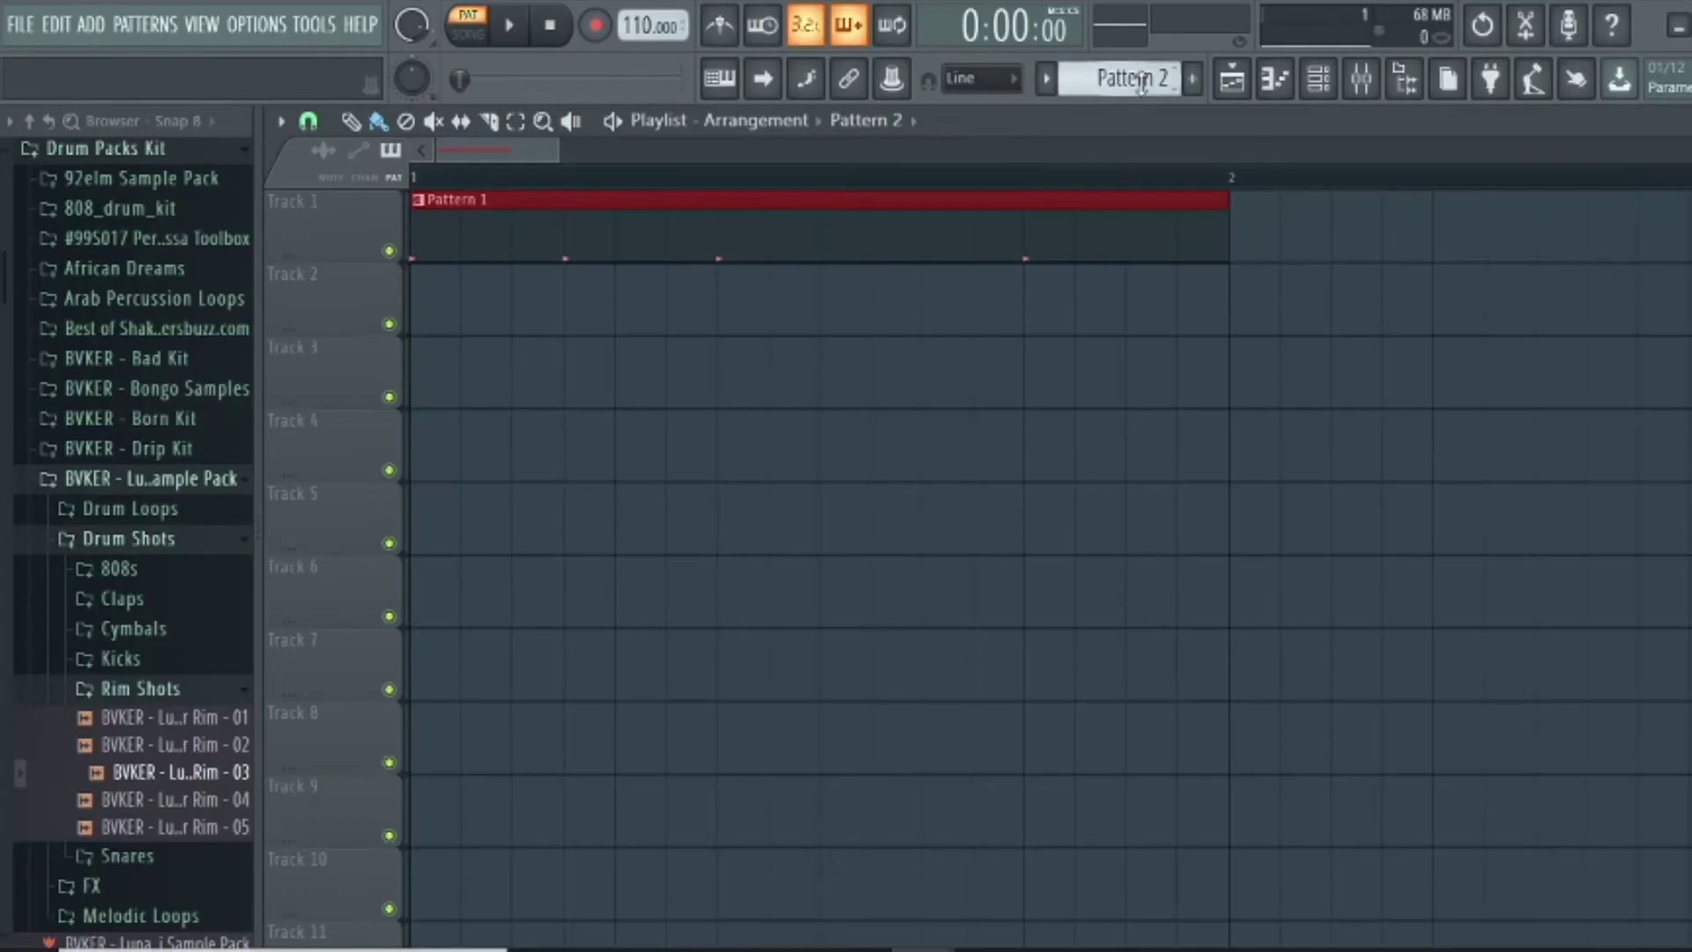
{"action": "left_click", "coordinate": [433, 320]}
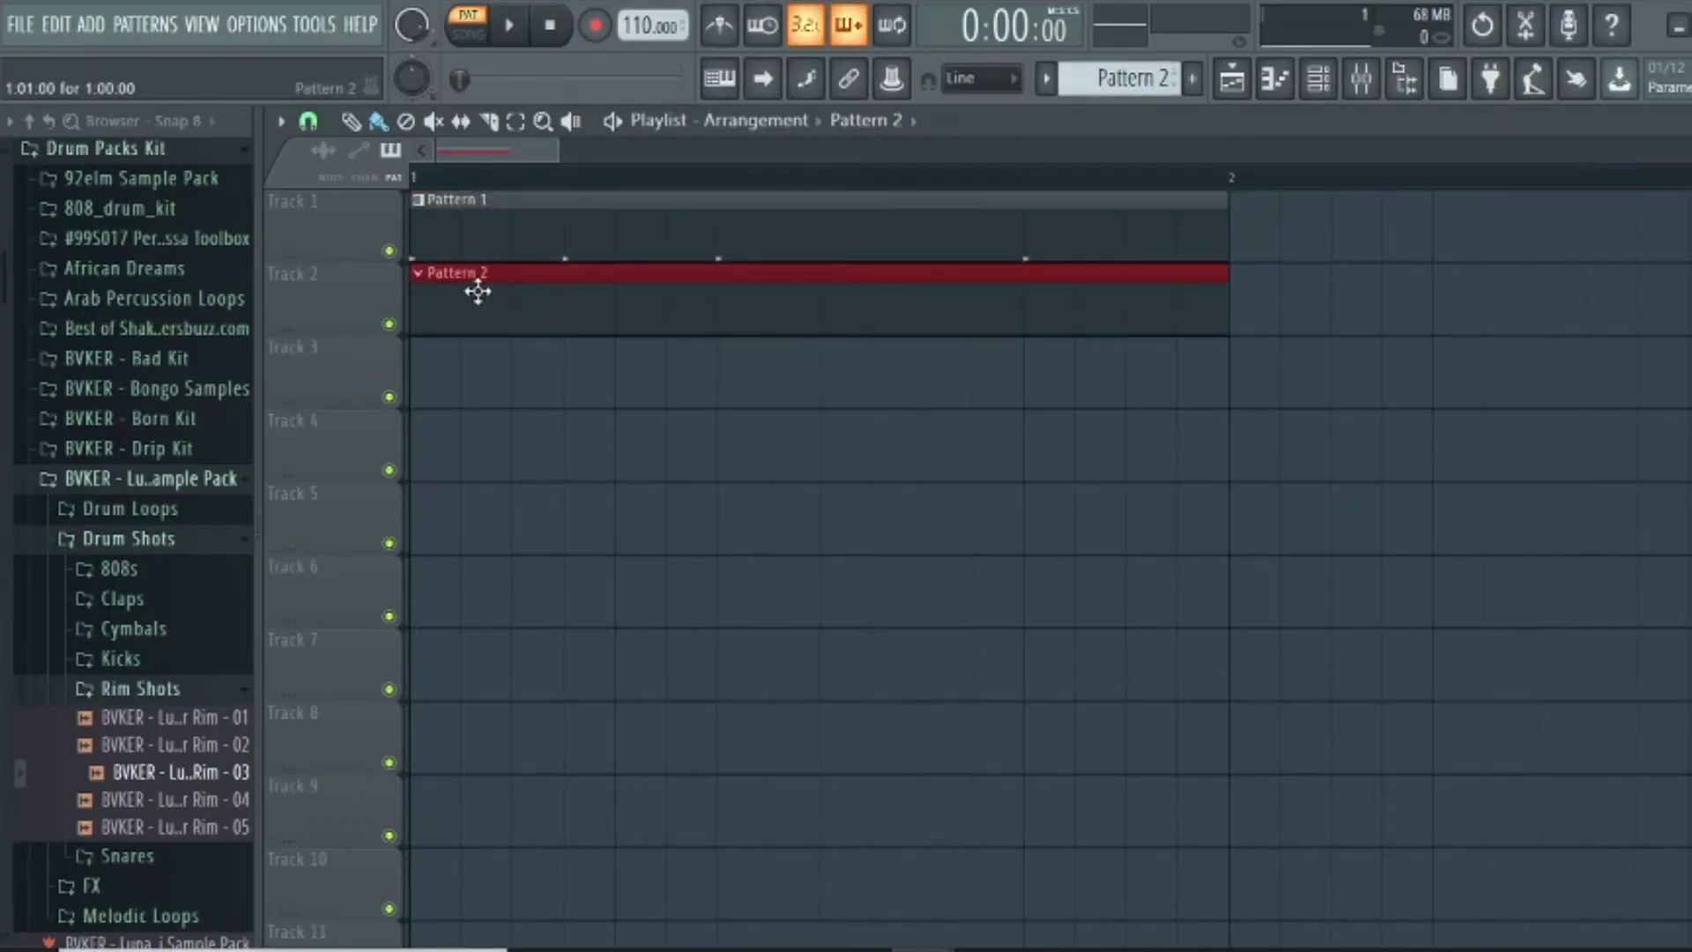
{"action": "mouse_move", "coordinate": [447, 279]}
{"action": "left_mouse_down"}
{"action": "mouse_move", "coordinate": [1009, 102]}
{"action": "mouse_move", "coordinate": [638, 461]}
{"action": "mouse_move", "coordinate": [447, 279]}
{"action": "left_mouse_up"}
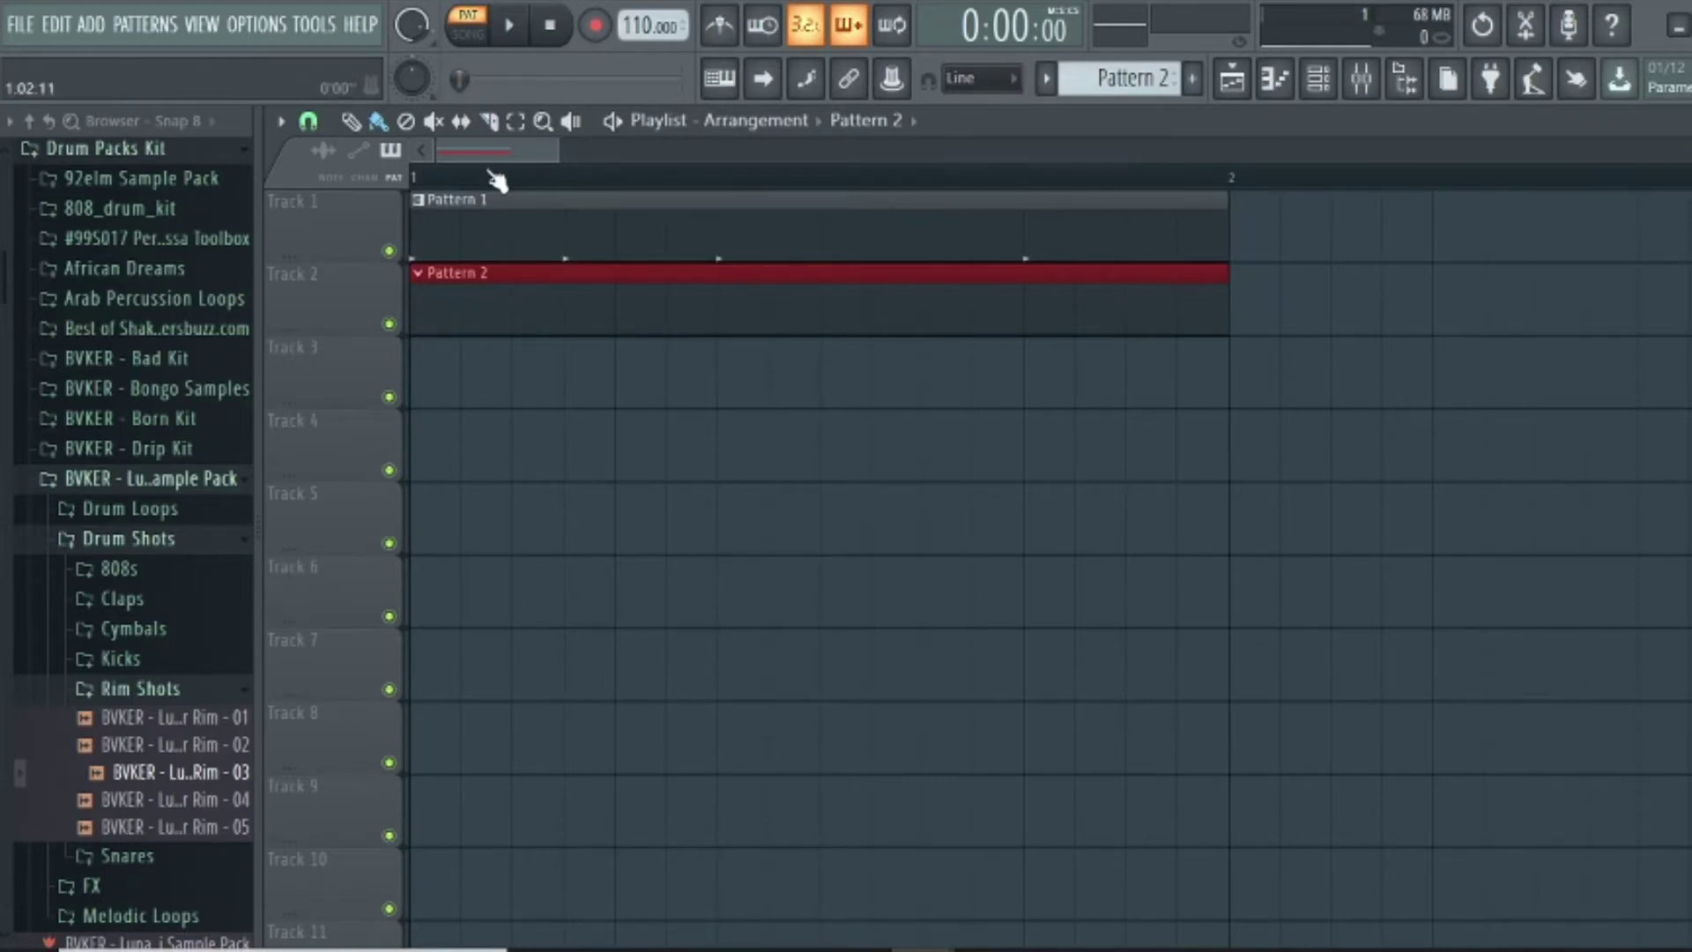
Open Pattern 1 from its playlist clip, play it, and switch playback from pattern to song mode before stopping
{"action": "double_click", "coordinate": [491, 227]}
{"action": "key", "text": "space"}
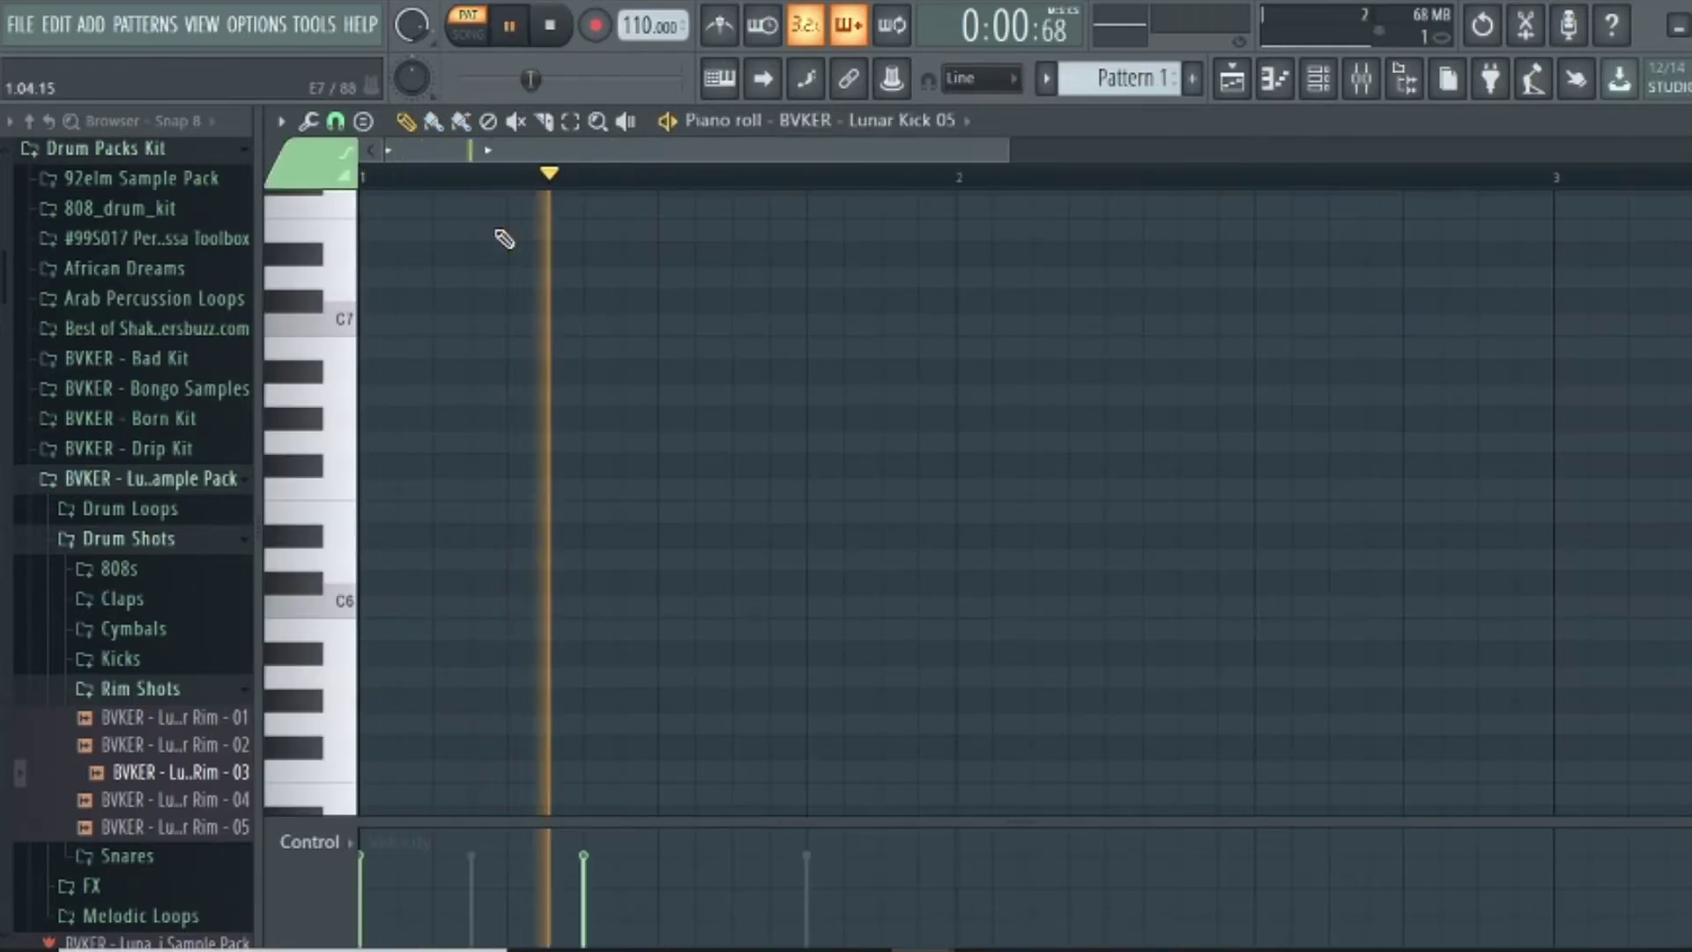
{"action": "left_click", "coordinate": [1297, 86]}
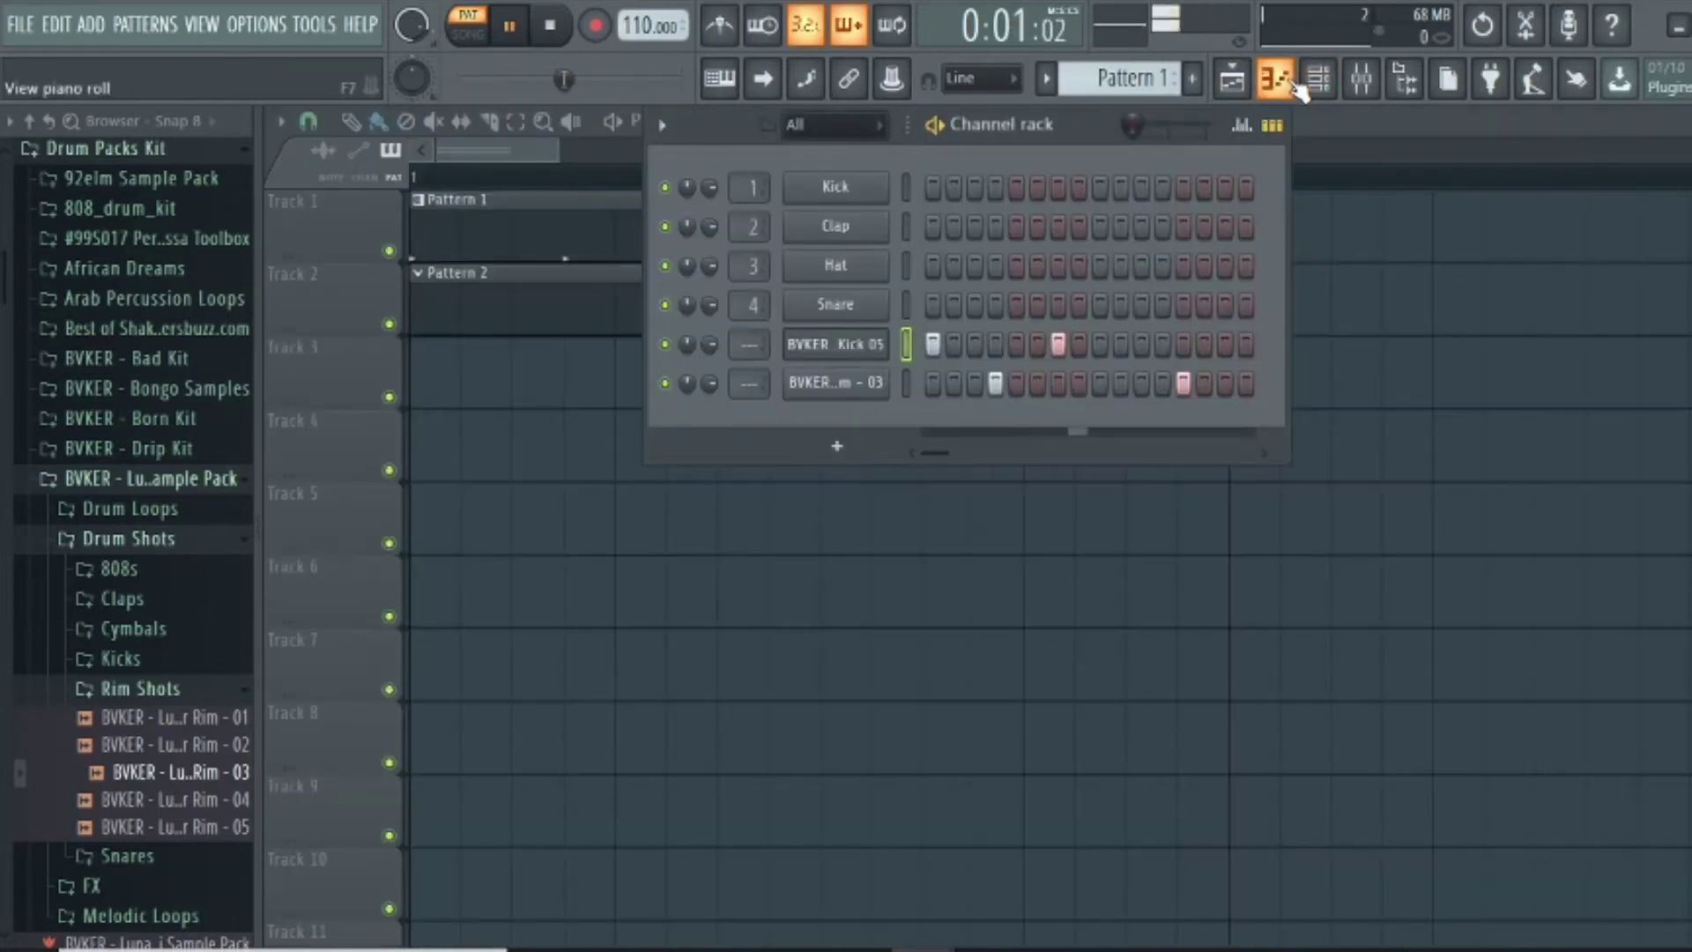
{"action": "left_click", "coordinate": [467, 34]}
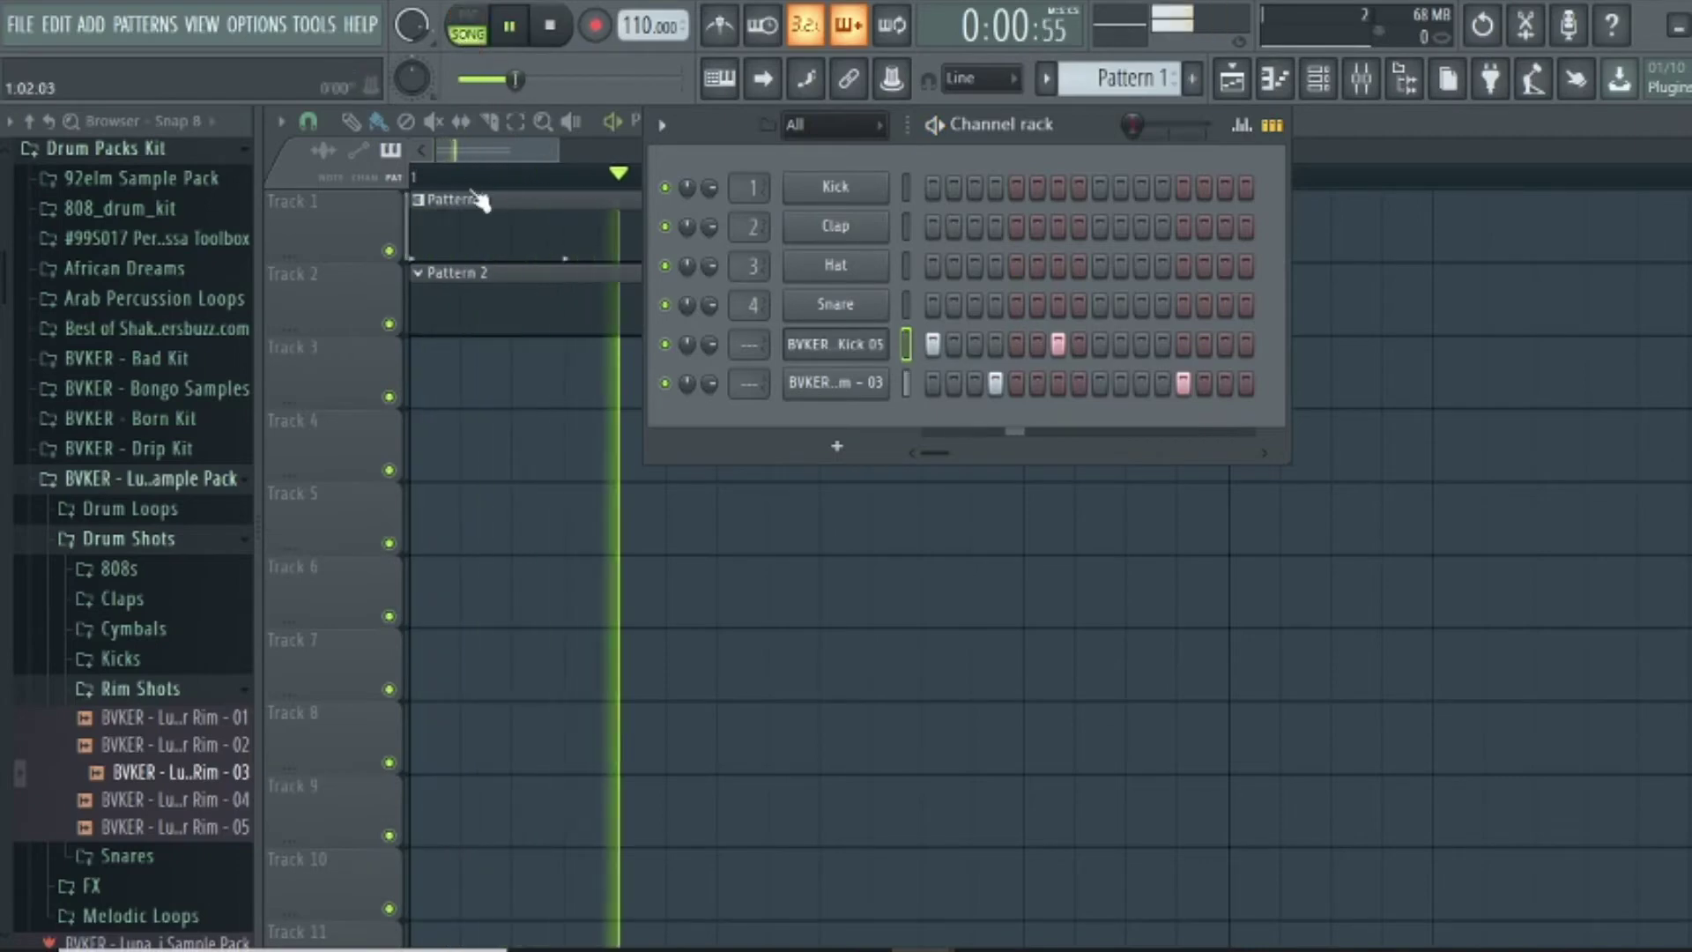
{"action": "key", "text": "space"}
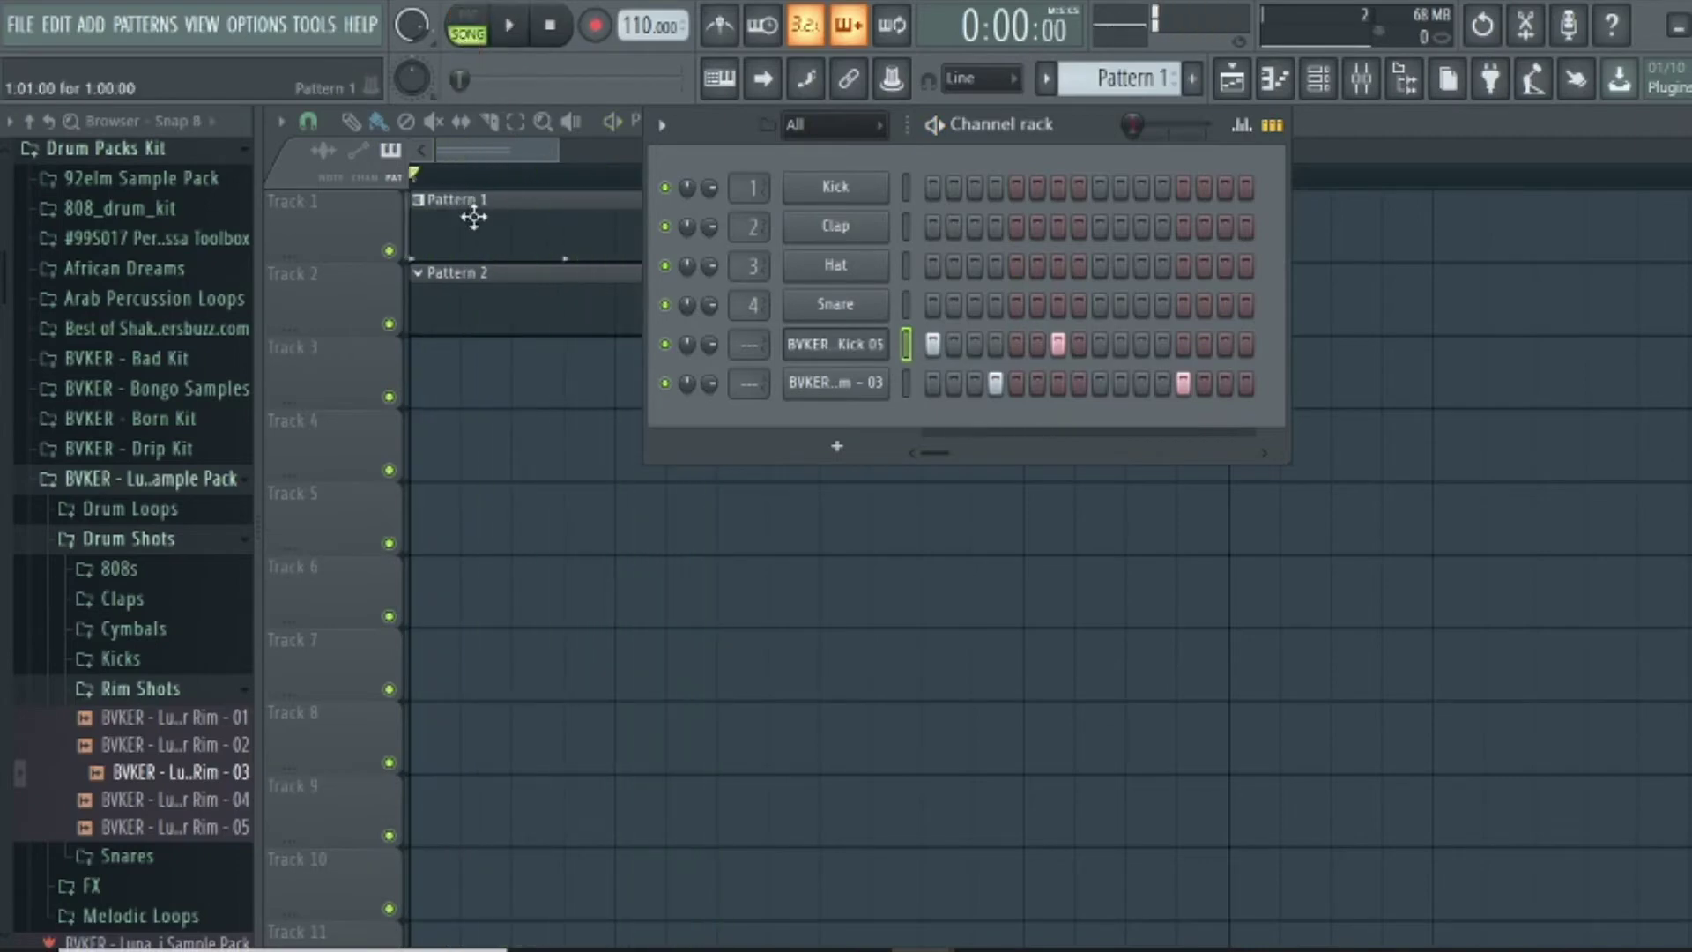
Audition samples in the Lunar pack's Snares folder and add Lunar Snare - 08 as a new channel below Lunar Rim - 03
{"action": "left_click", "coordinate": [207, 695]}
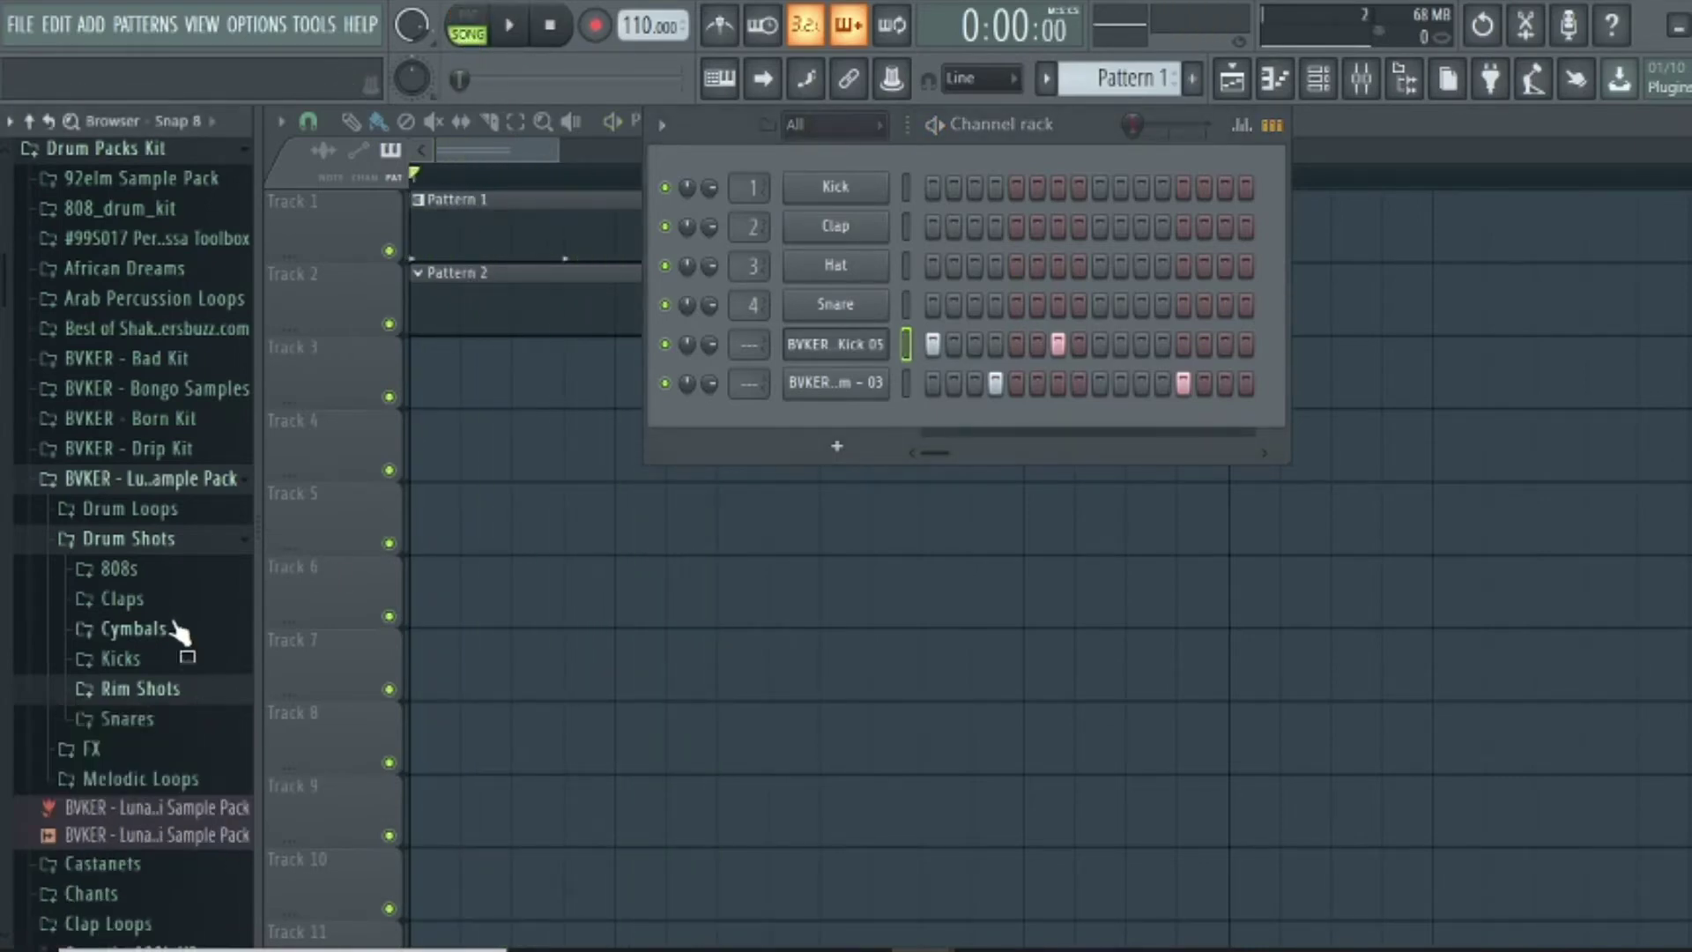
{"action": "left_click", "coordinate": [168, 721]}
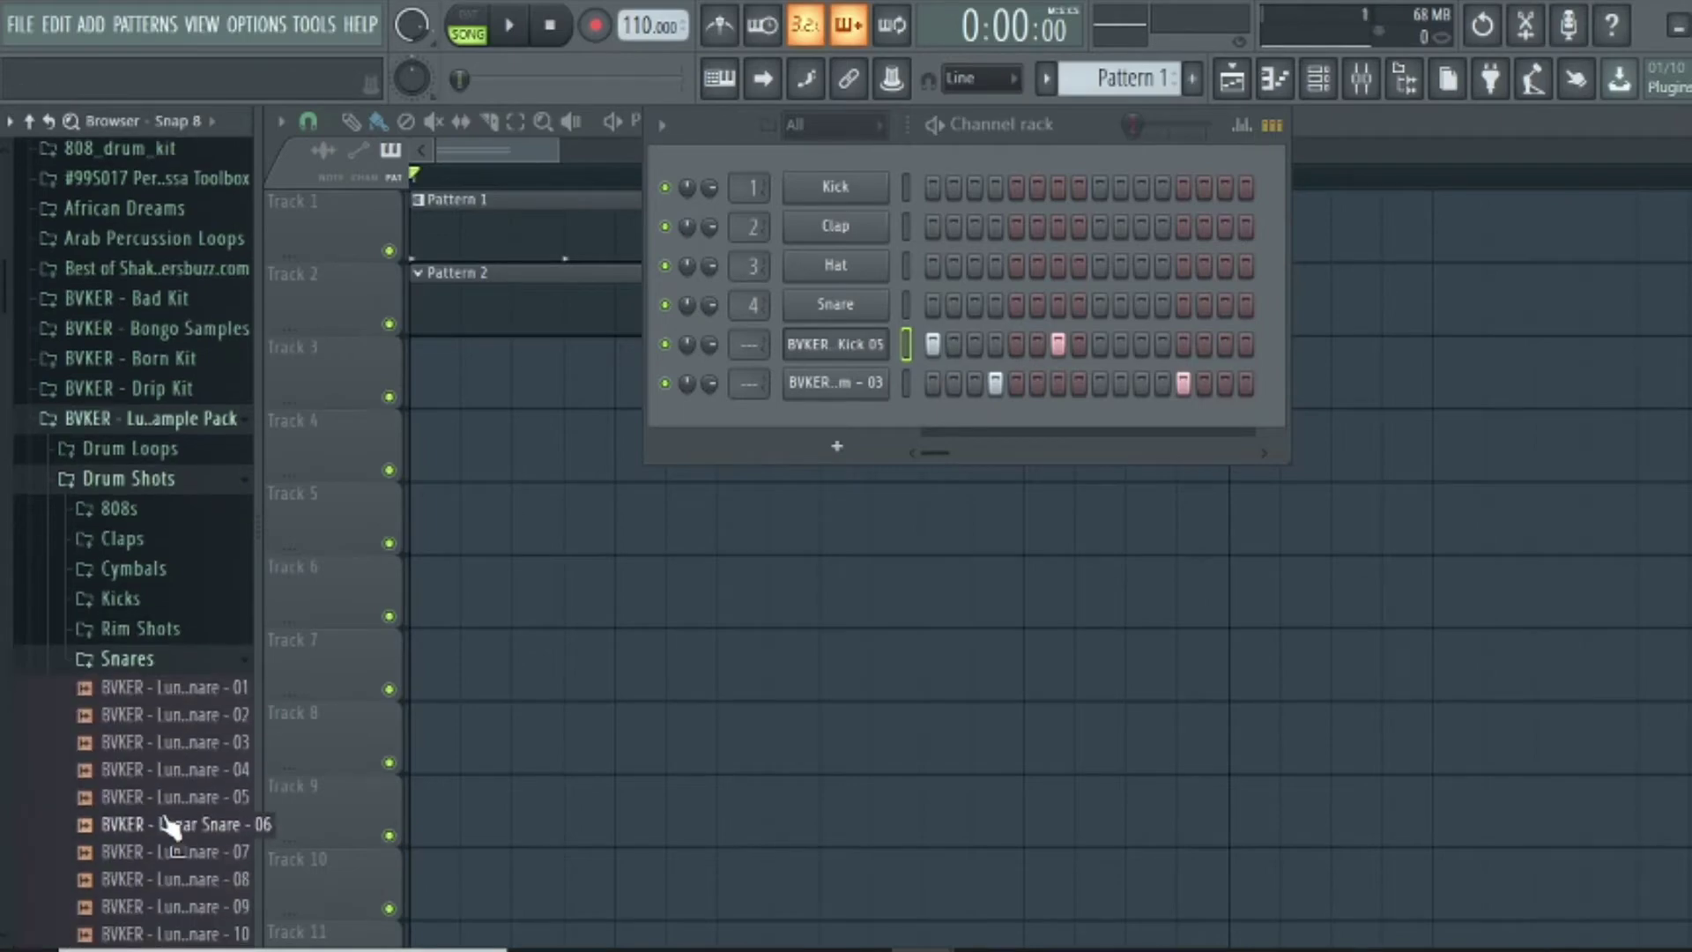
{"action": "left_click", "coordinate": [170, 826]}
{"action": "left_click", "coordinate": [167, 853]}
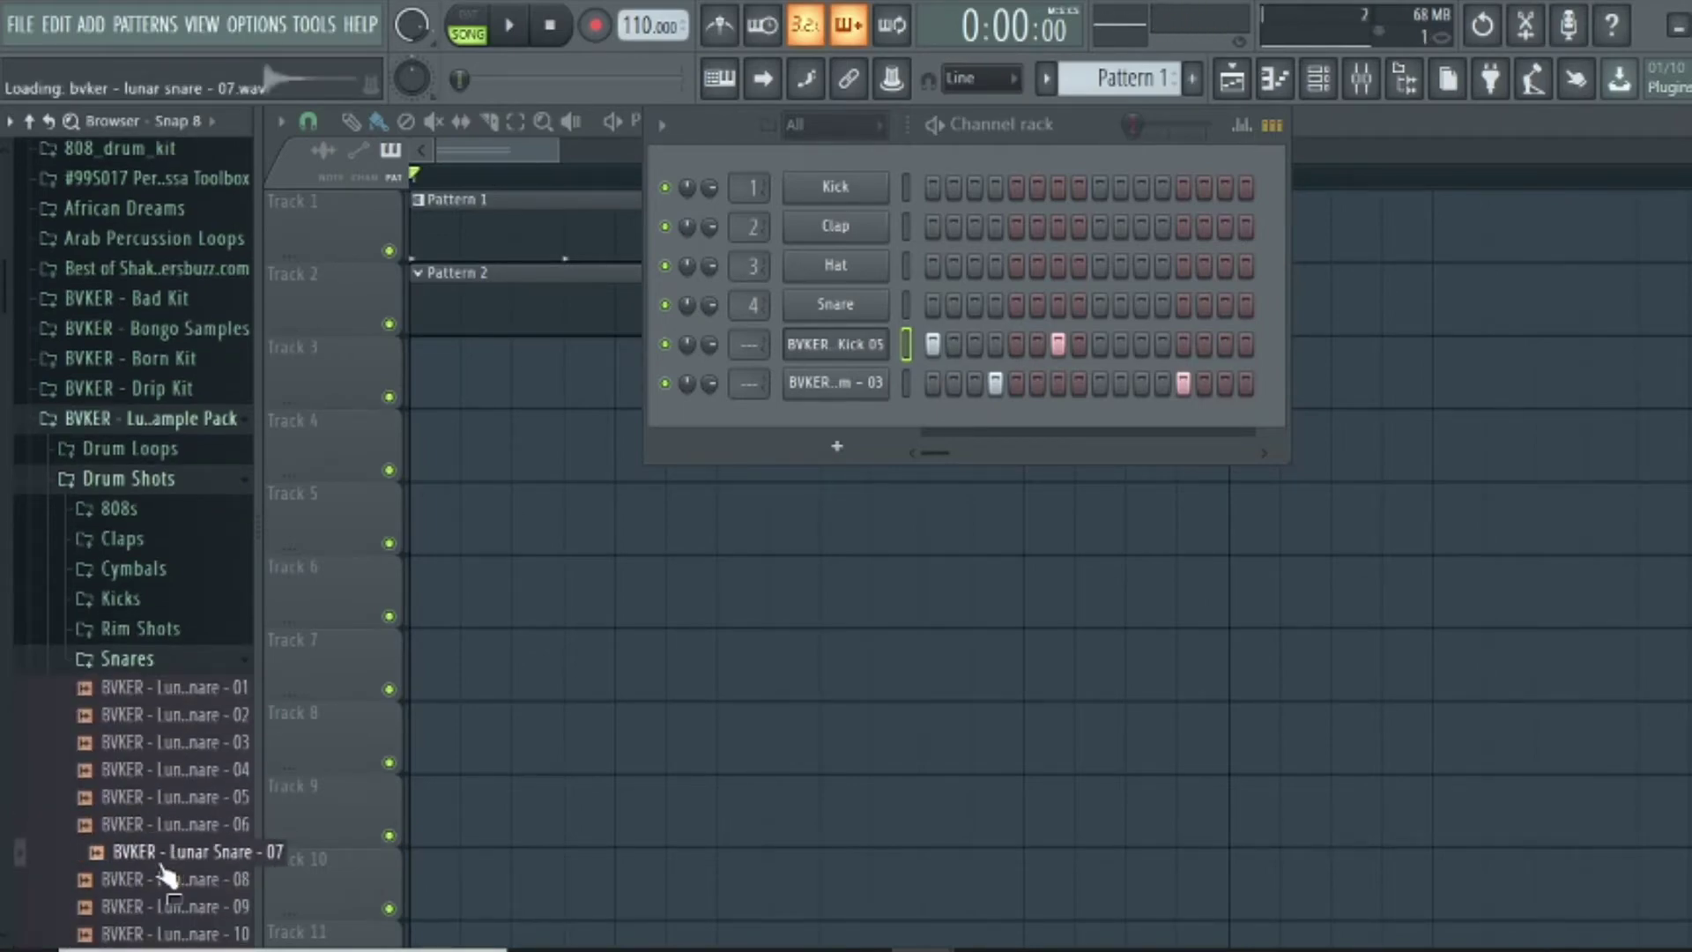
{"action": "left_click", "coordinate": [165, 876]}
{"action": "left_click", "coordinate": [172, 907]}
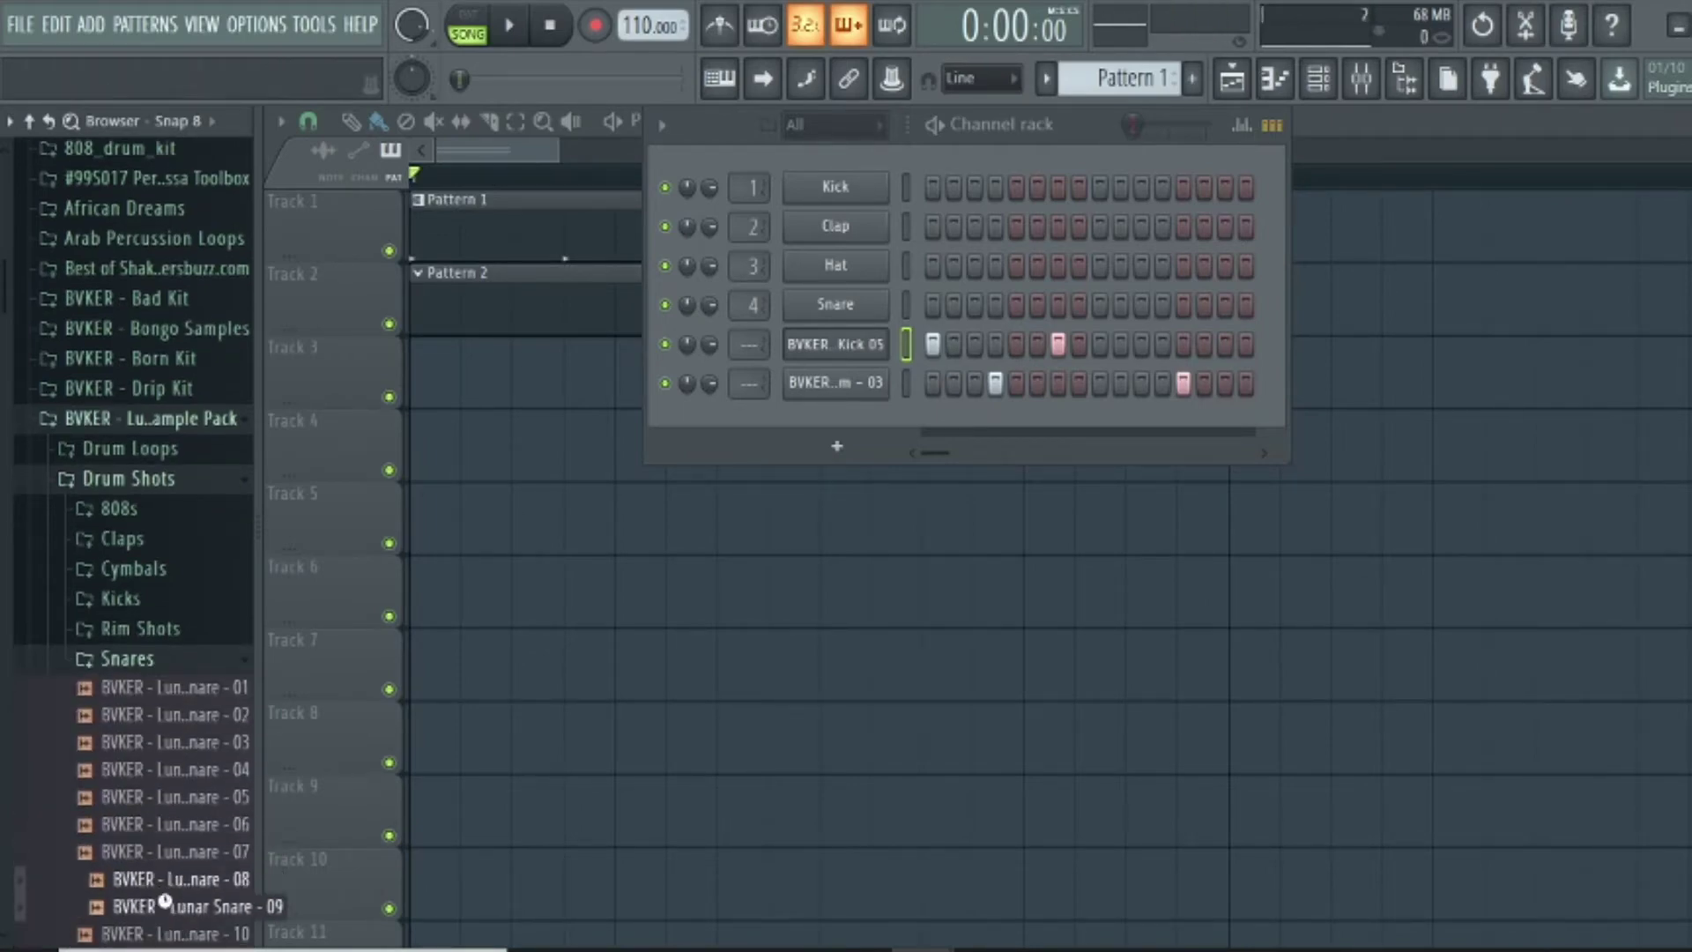
{"action": "left_click_drag", "start_coordinate": [169, 879], "coordinate": [781, 416]}
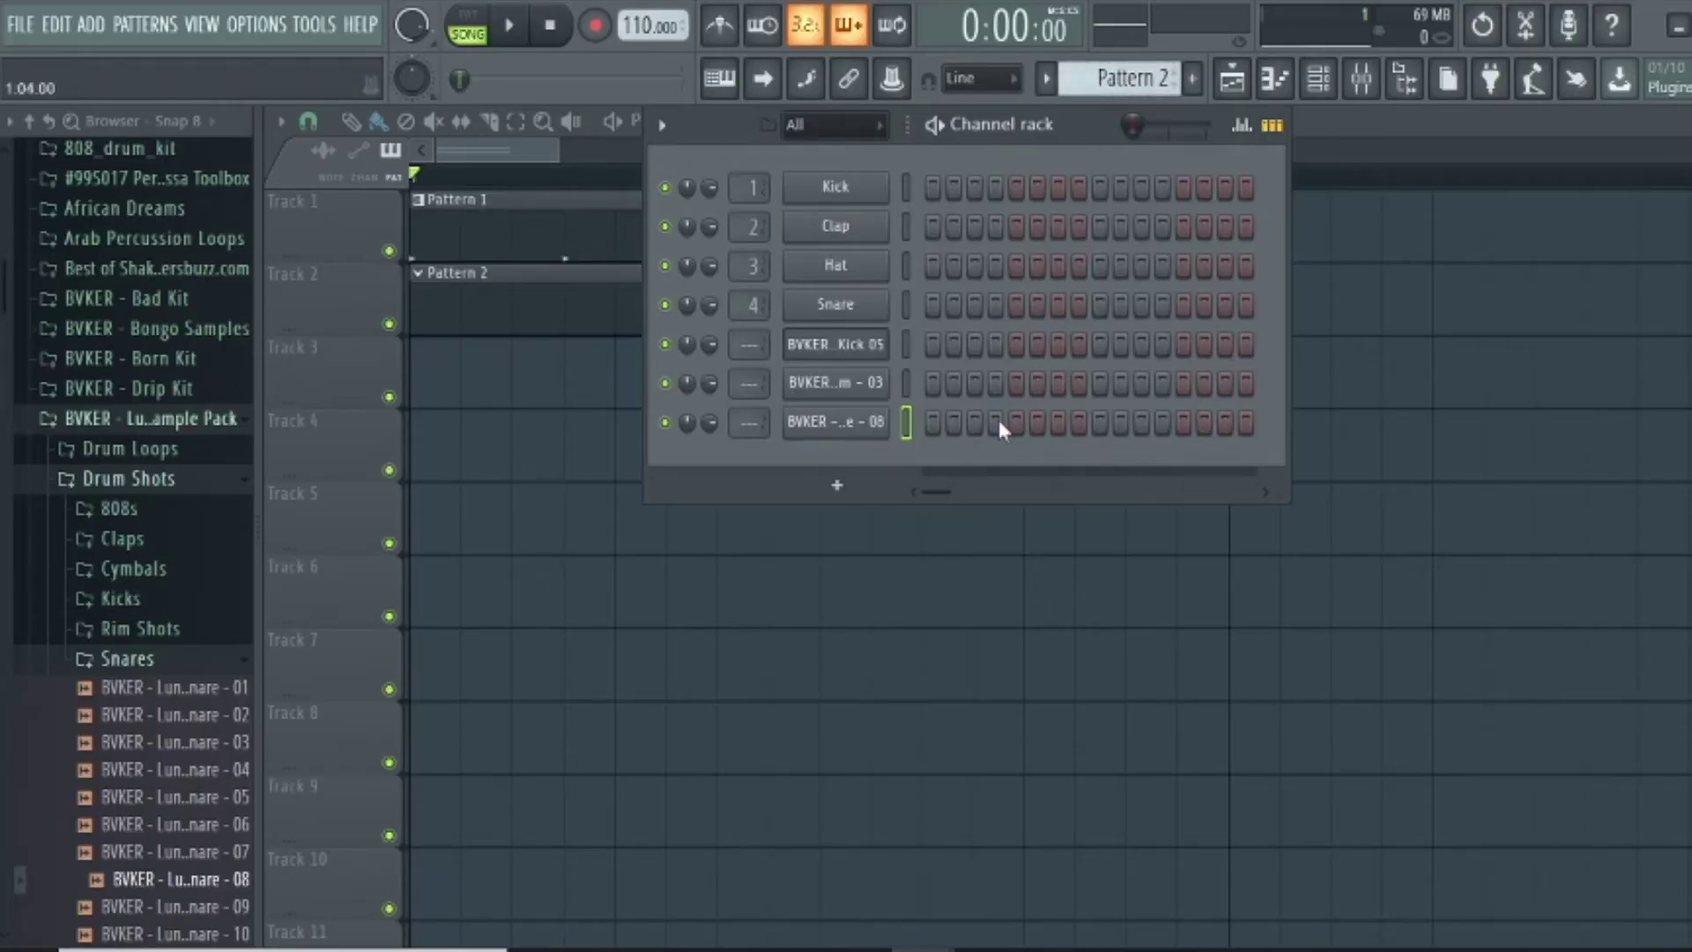
During song playback, place a Lunar Snare - 08 hit on step 15 of Pattern 2 and remove the one on step 7
{"action": "key", "text": "space"}
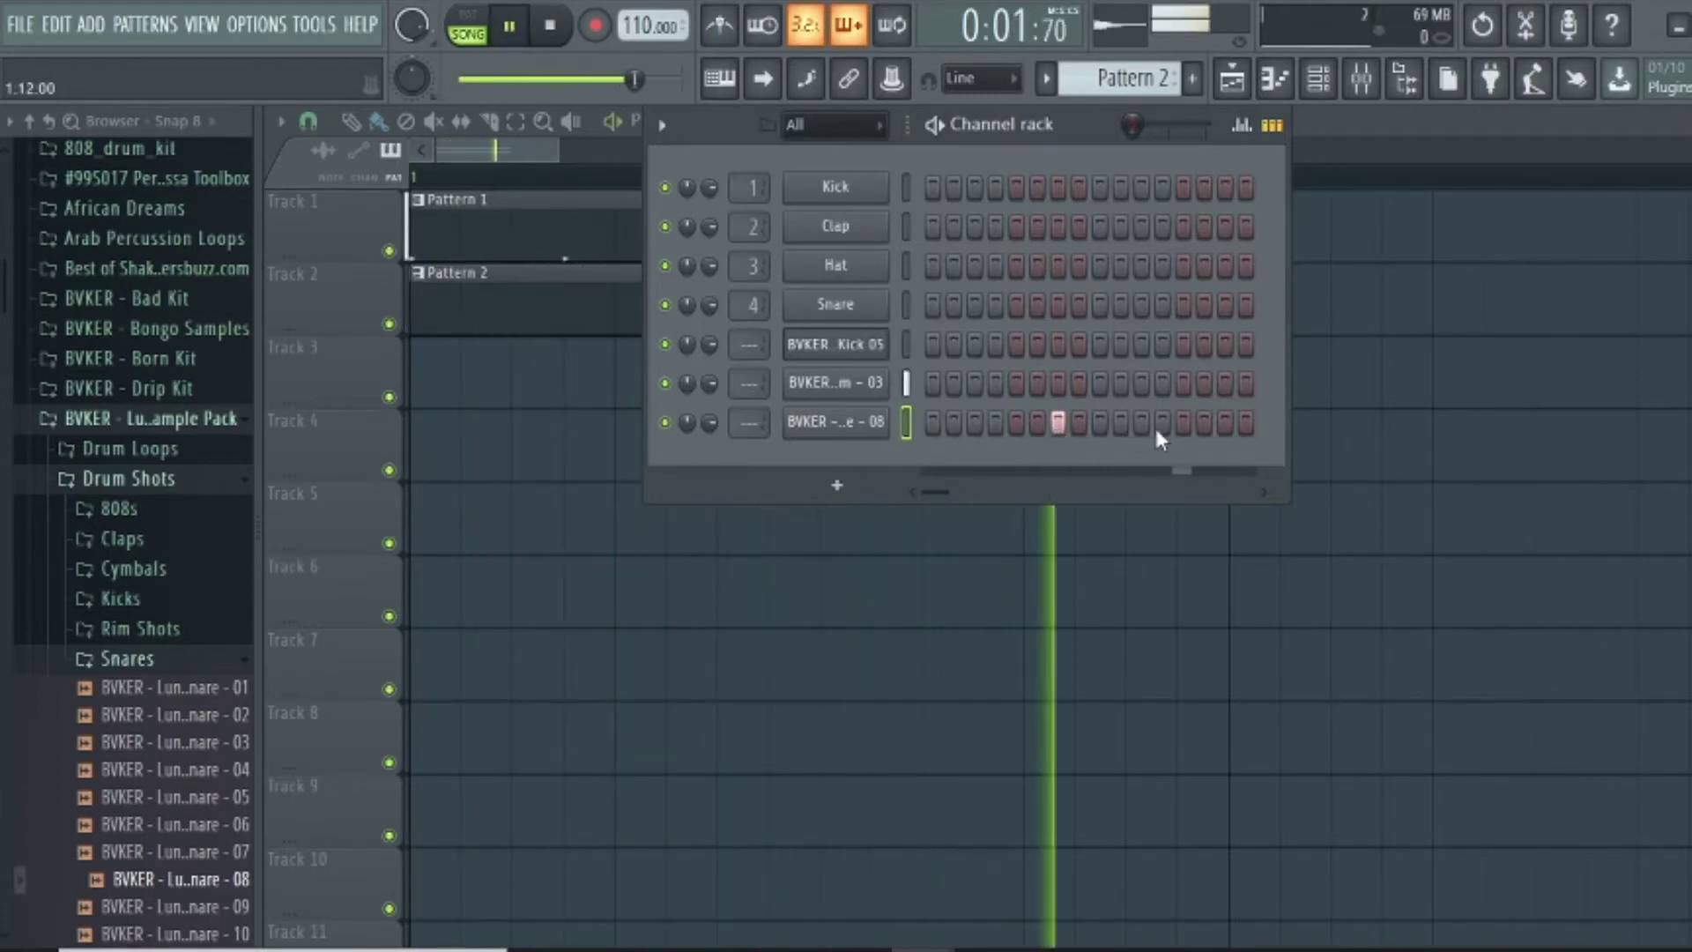
{"action": "left_click", "coordinate": [1225, 423]}
{"action": "left_click", "coordinate": [1059, 423]}
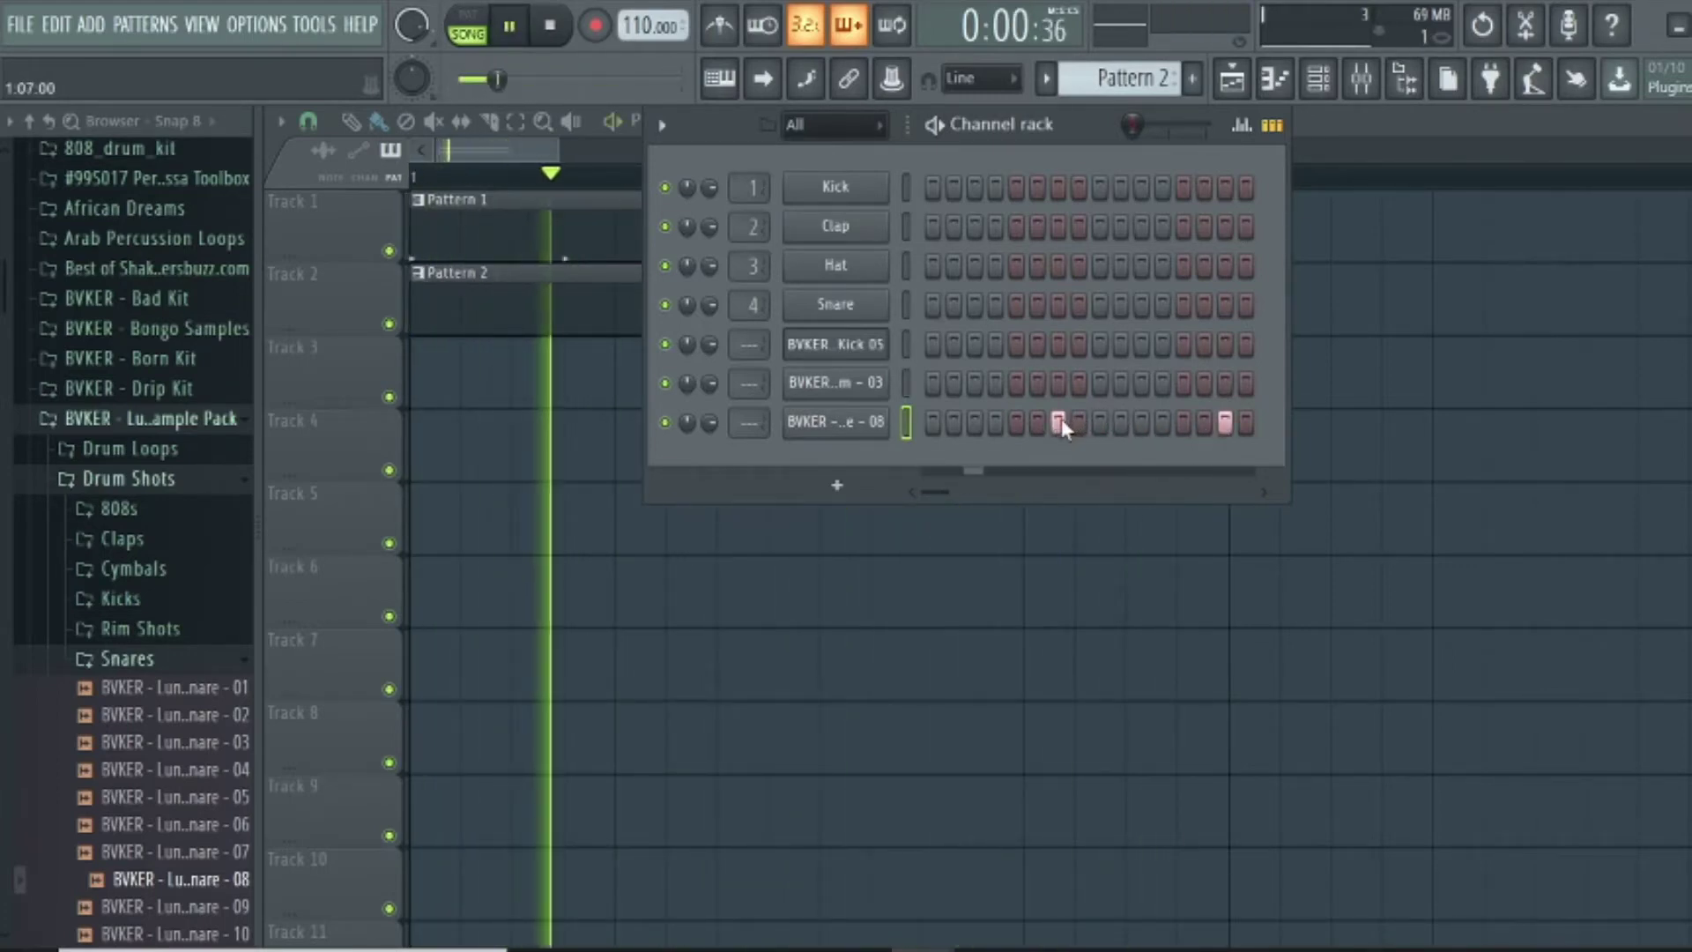
Open the Lunar Snare - 08 channel settings and increase the sample's fade-out during playback
{"action": "left_click", "coordinate": [836, 423]}
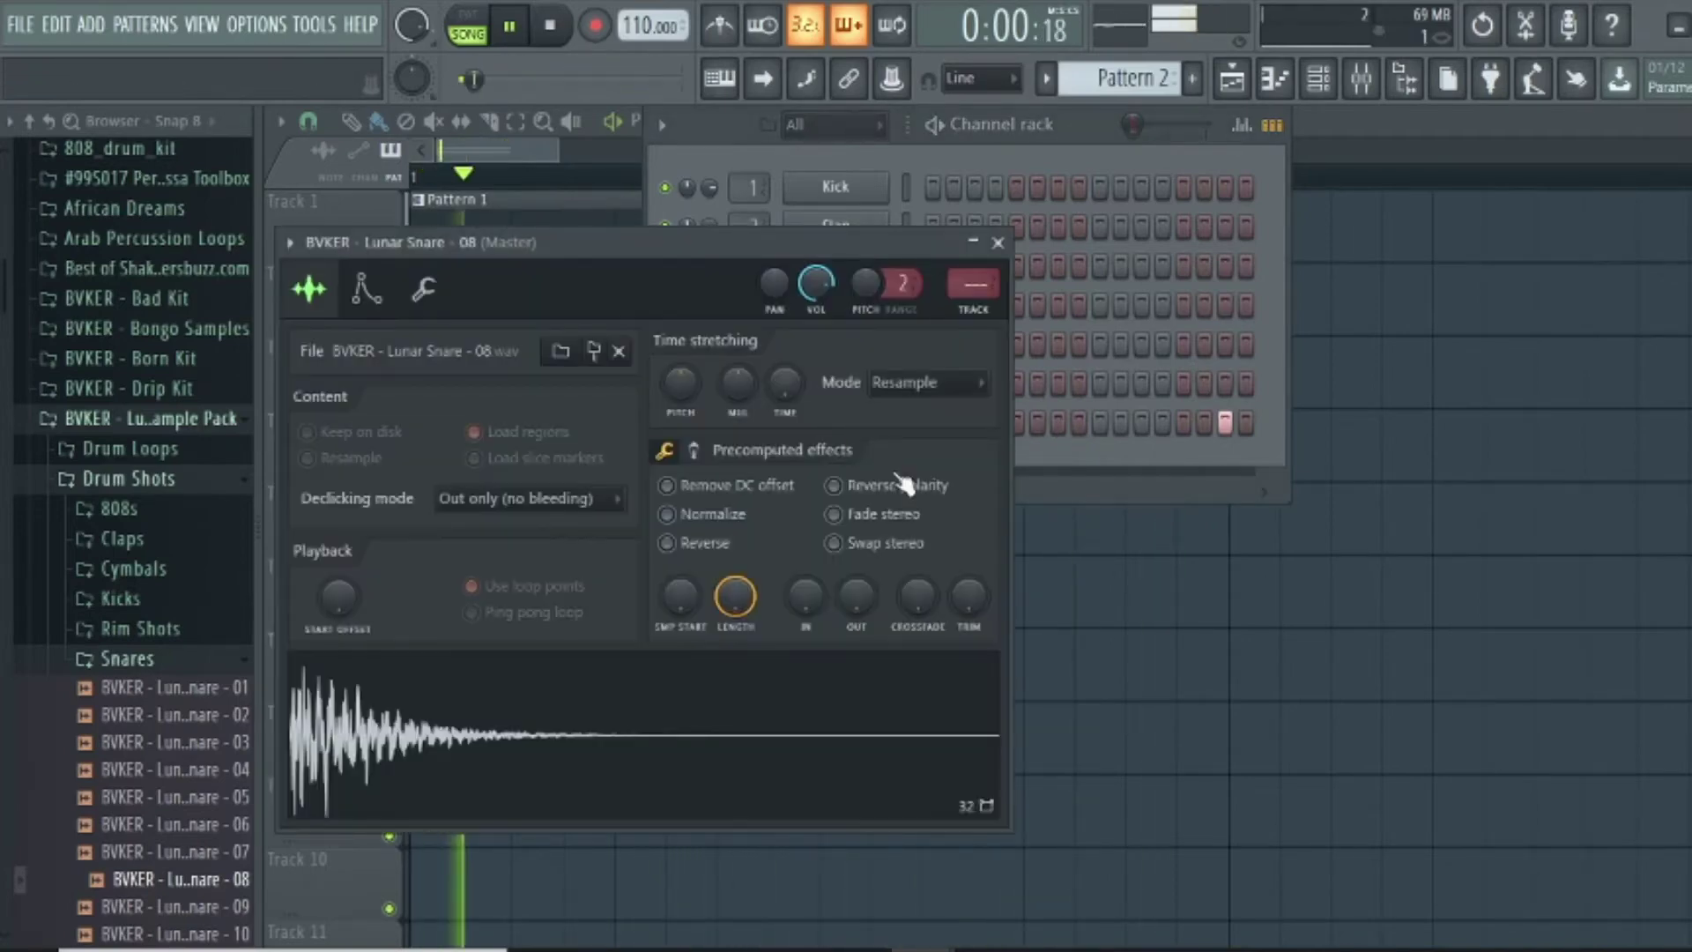
{"action": "left_click_drag", "start_coordinate": [855, 597], "coordinate": [856, 586]}
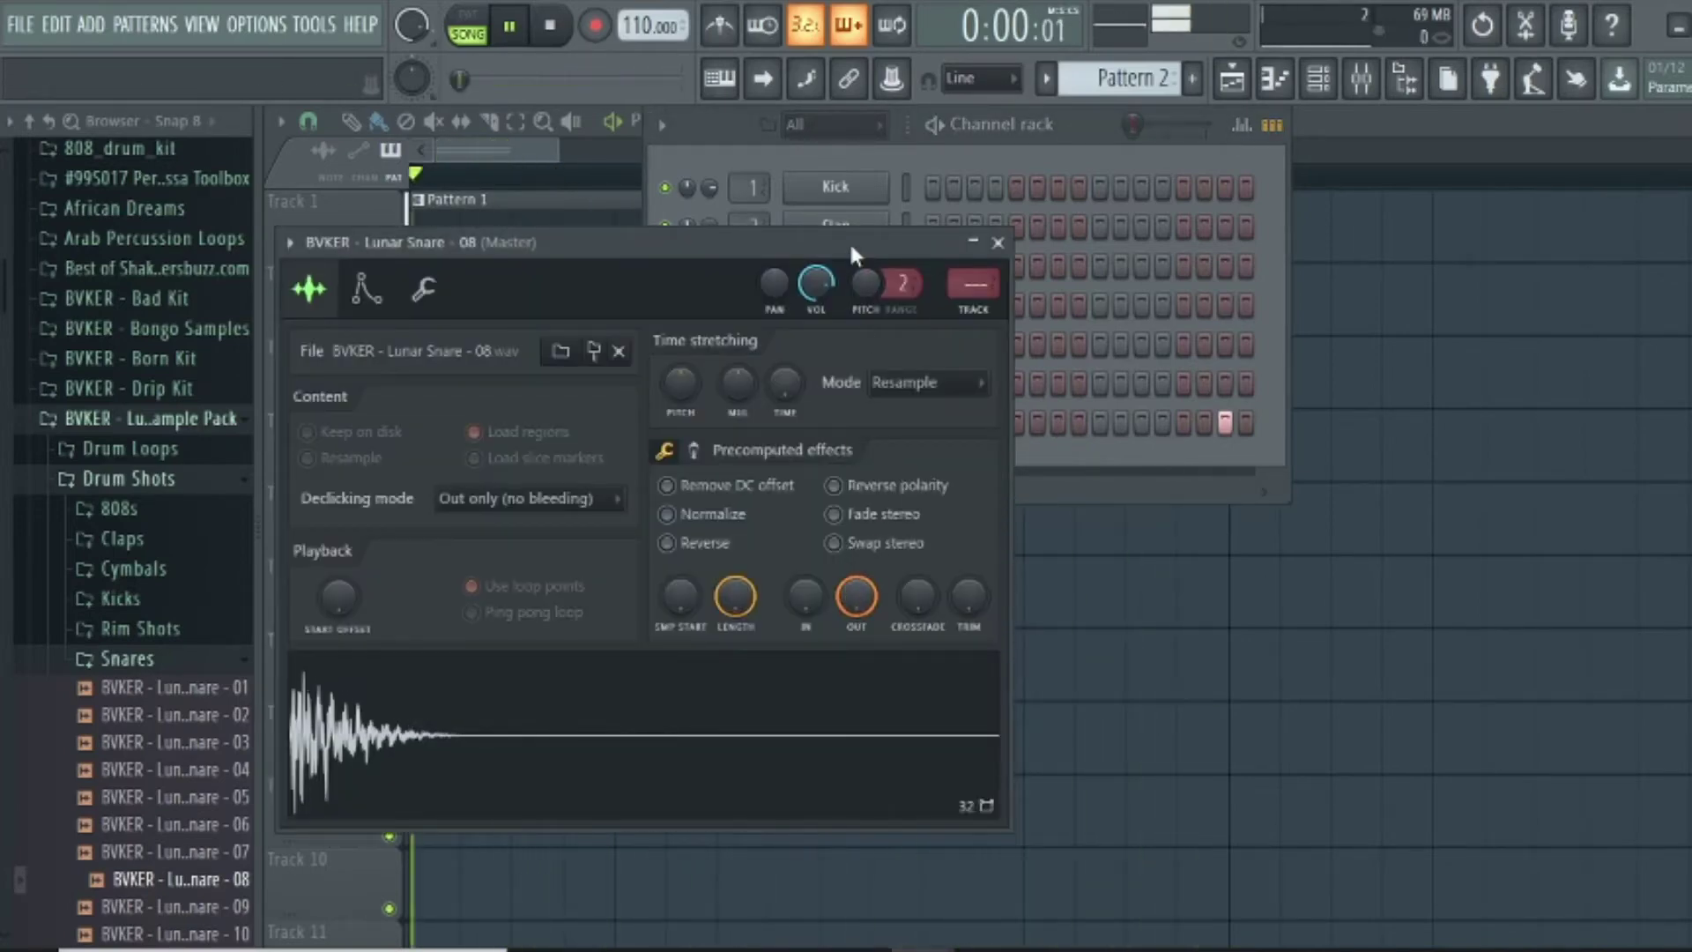
Slightly lower the Lunar Snare - 08 channel volume, route it to mixer track 5, and return to the playlist with playback stopped
{"action": "left_click_drag", "start_coordinate": [805, 279], "coordinate": [806, 291]}
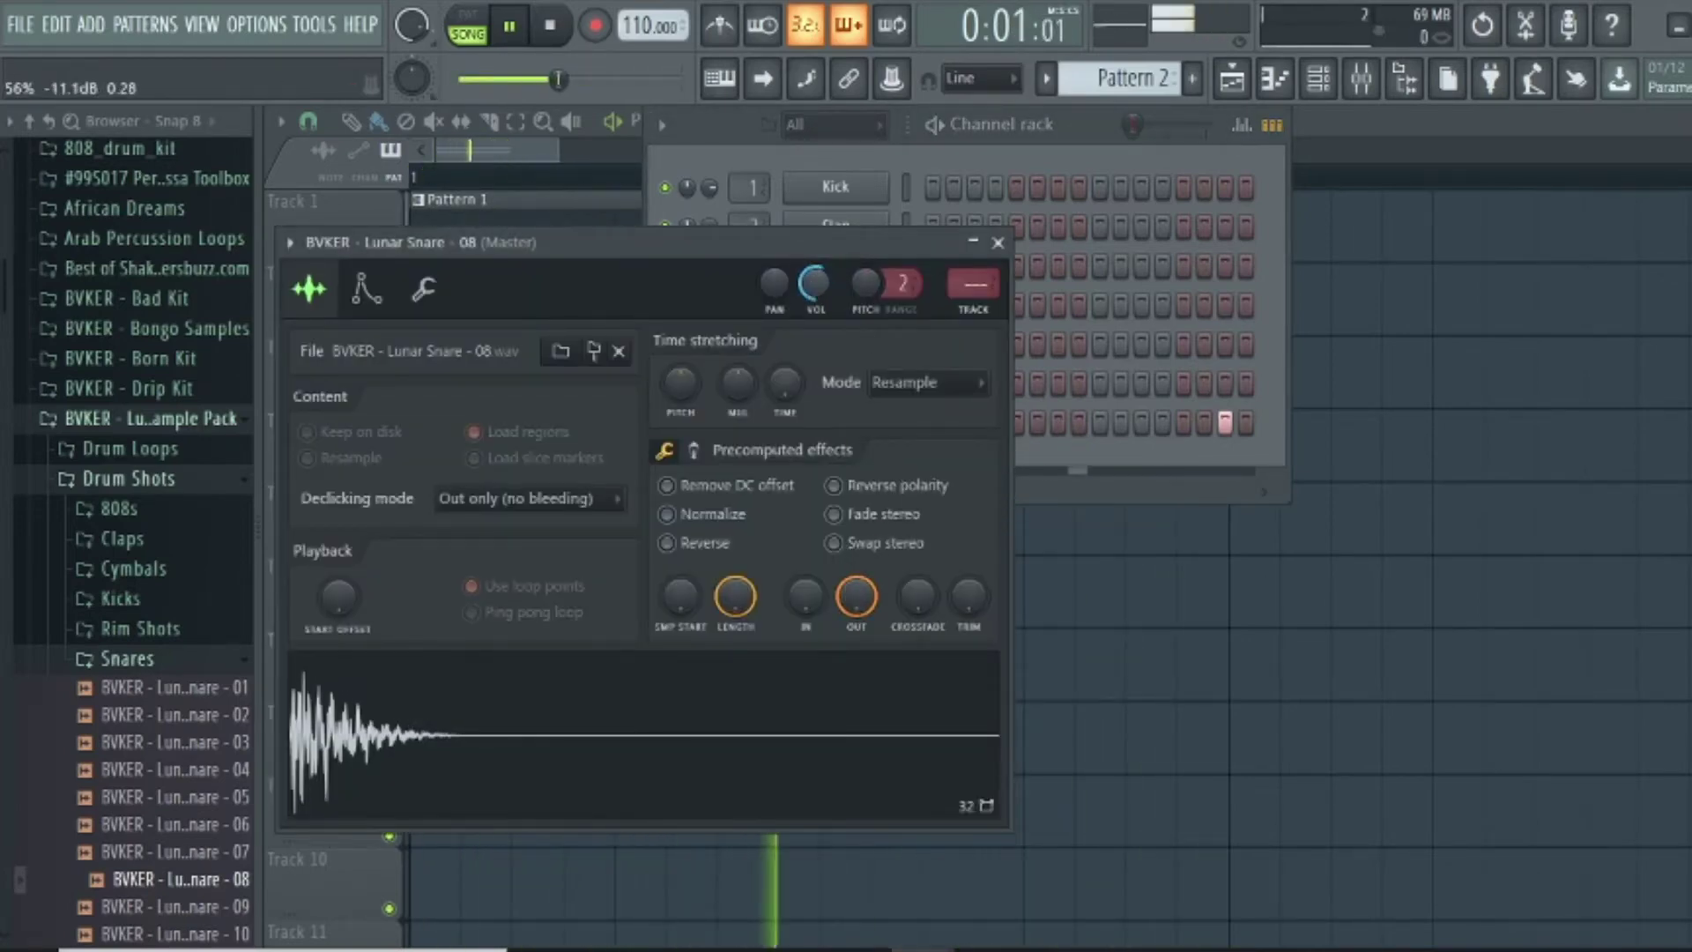
{"action": "left_click", "coordinate": [974, 286]}
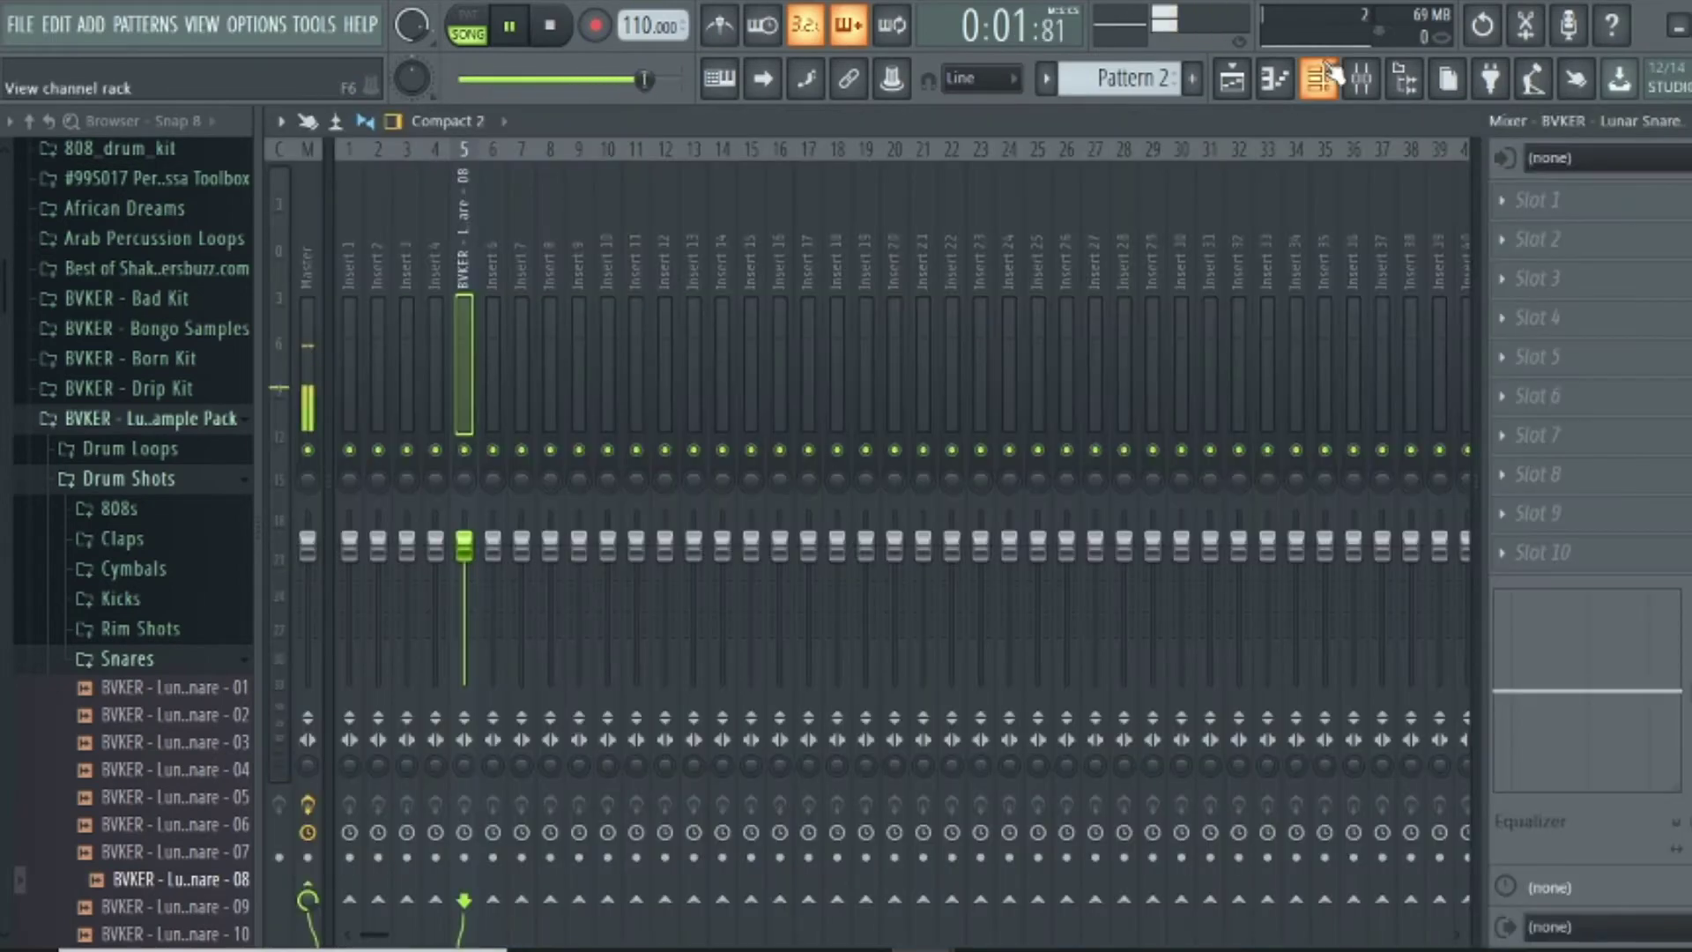
{"action": "left_click", "coordinate": [1285, 83]}
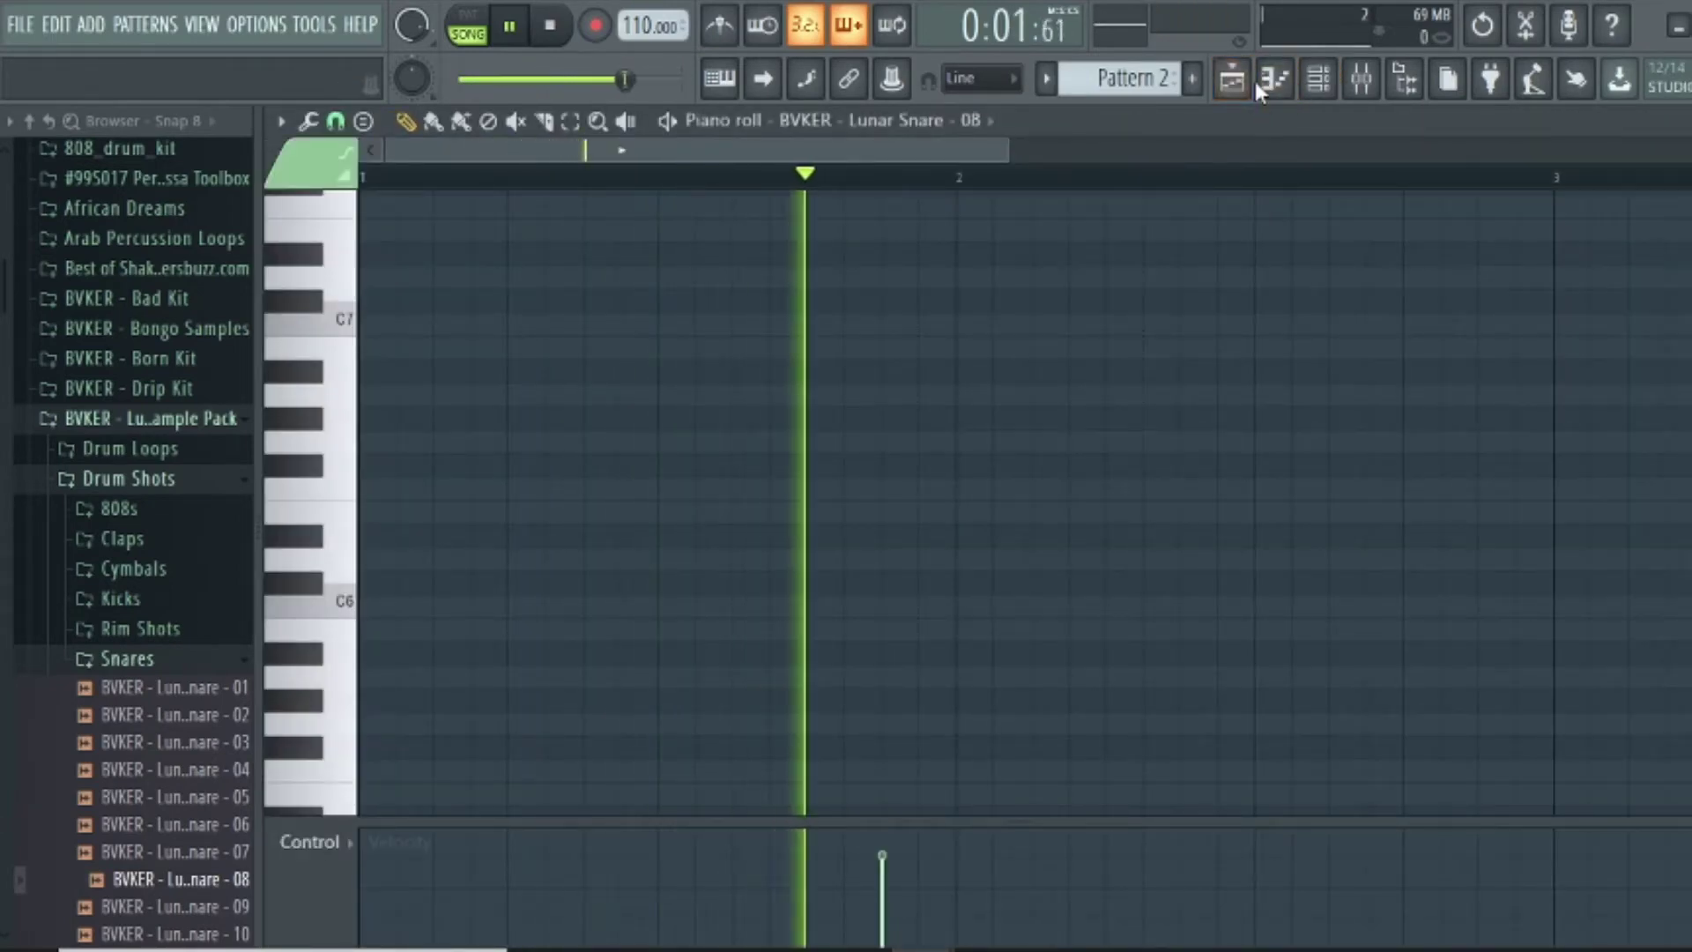
{"action": "left_click", "coordinate": [1246, 88]}
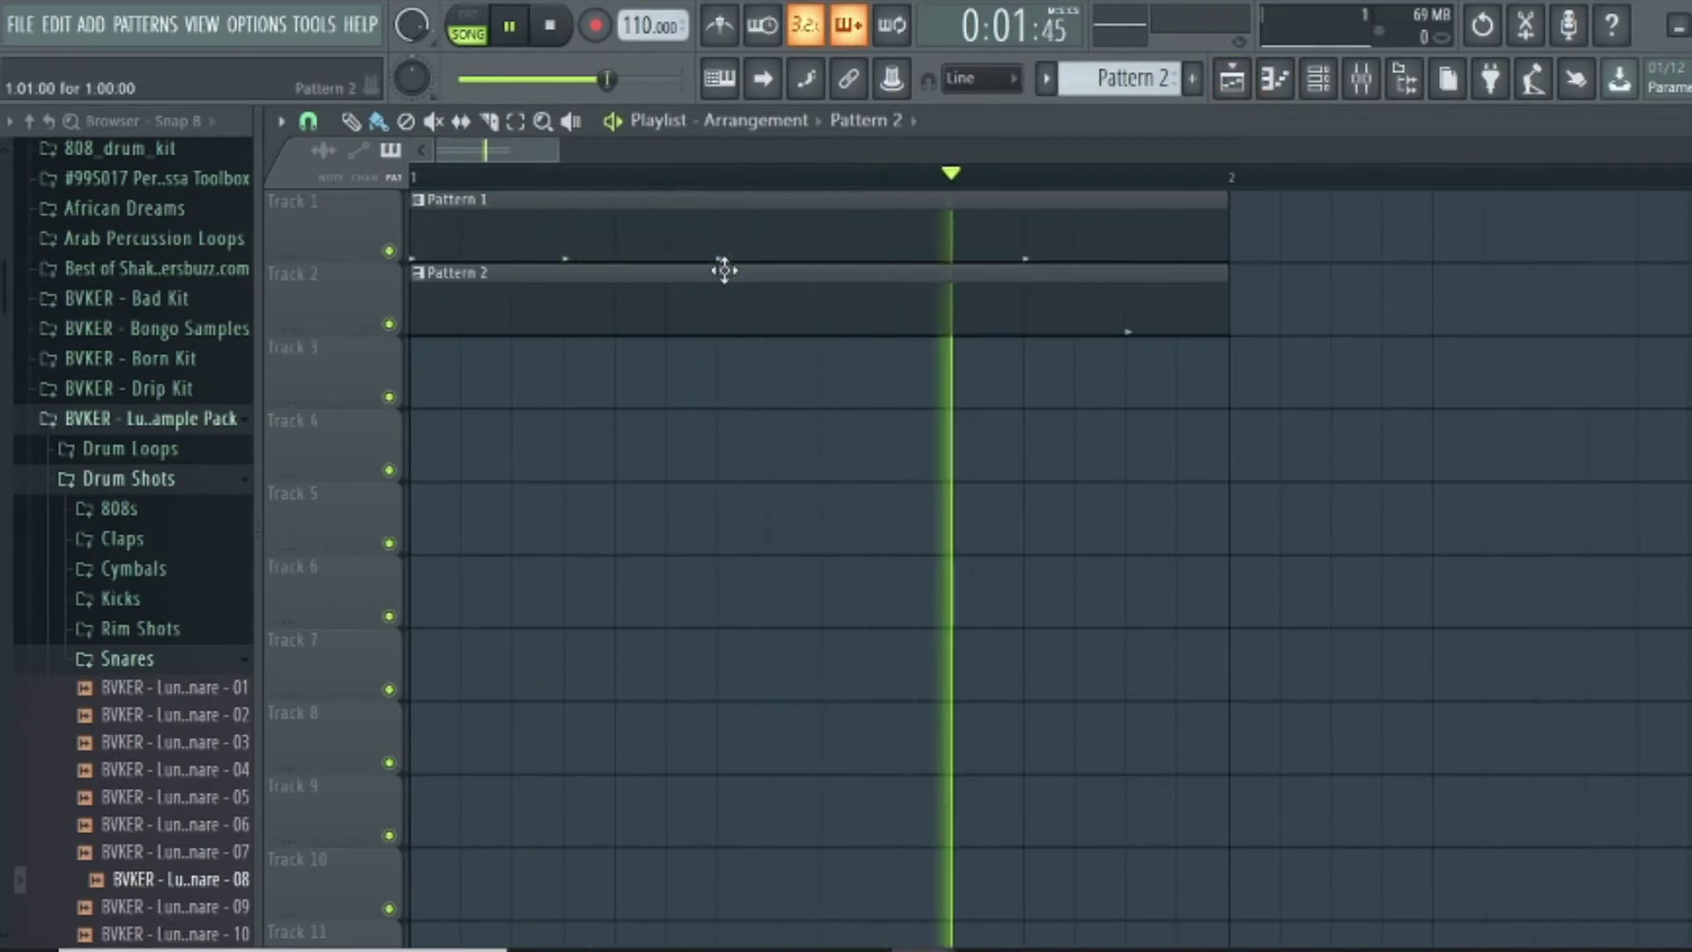
{"action": "key", "text": "space"}
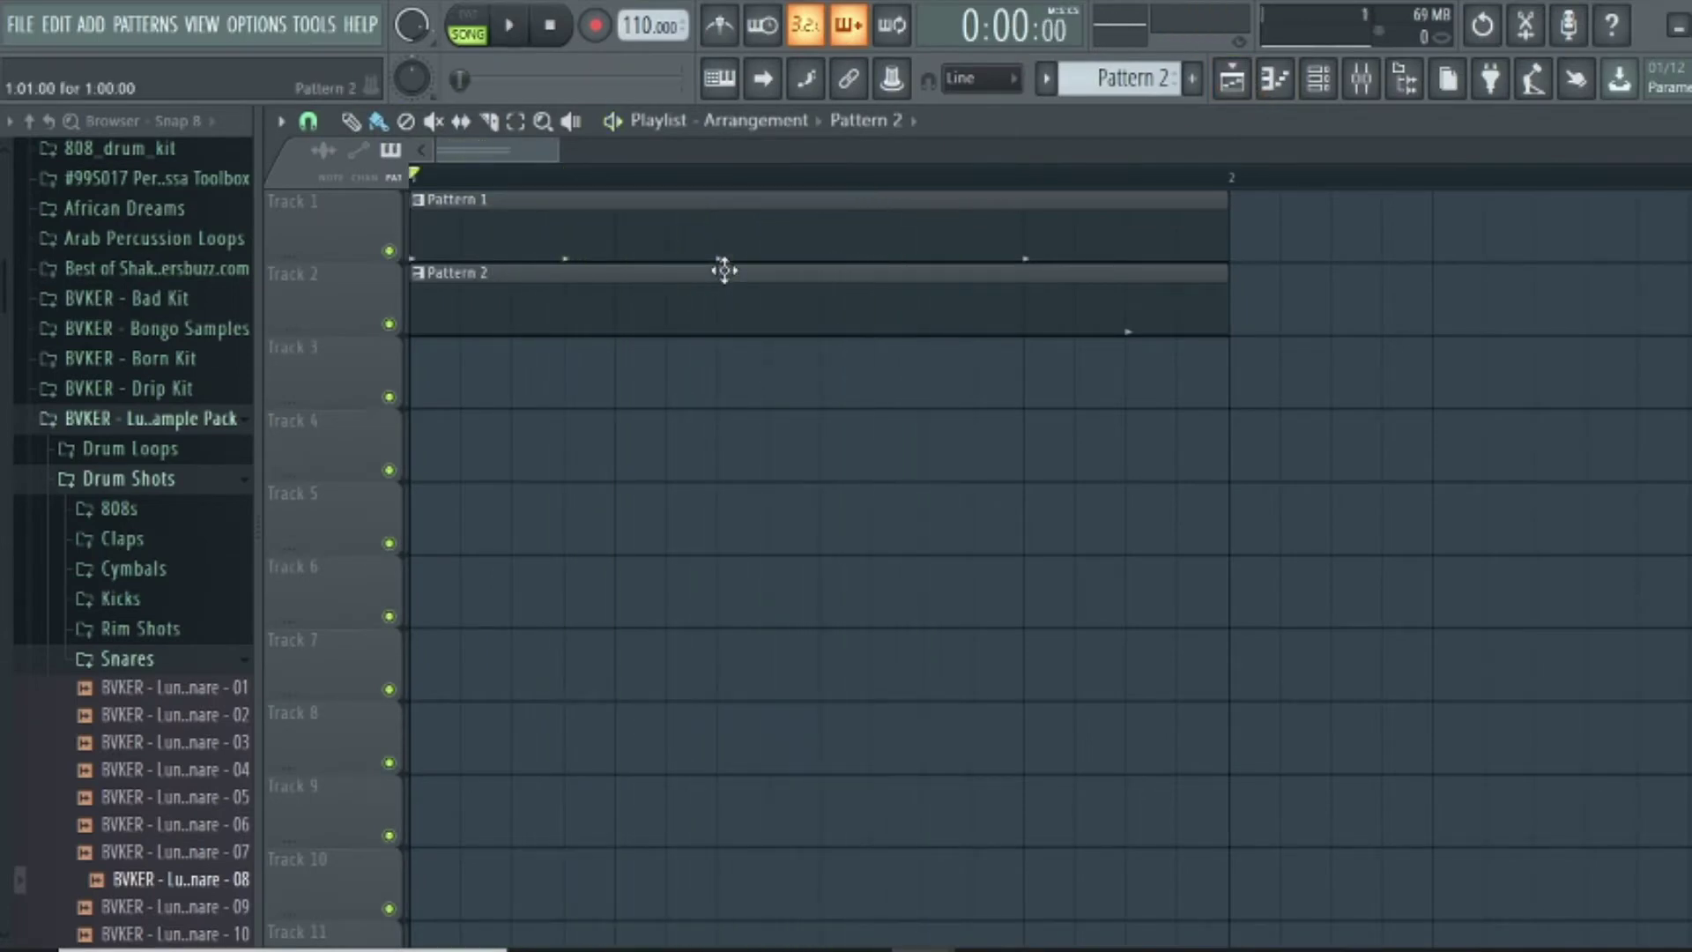
Mute Track 1 in the playlist and play the song briefly to hear Pattern 2 alone
{"action": "left_click", "coordinate": [389, 252]}
{"action": "key", "text": "space"}
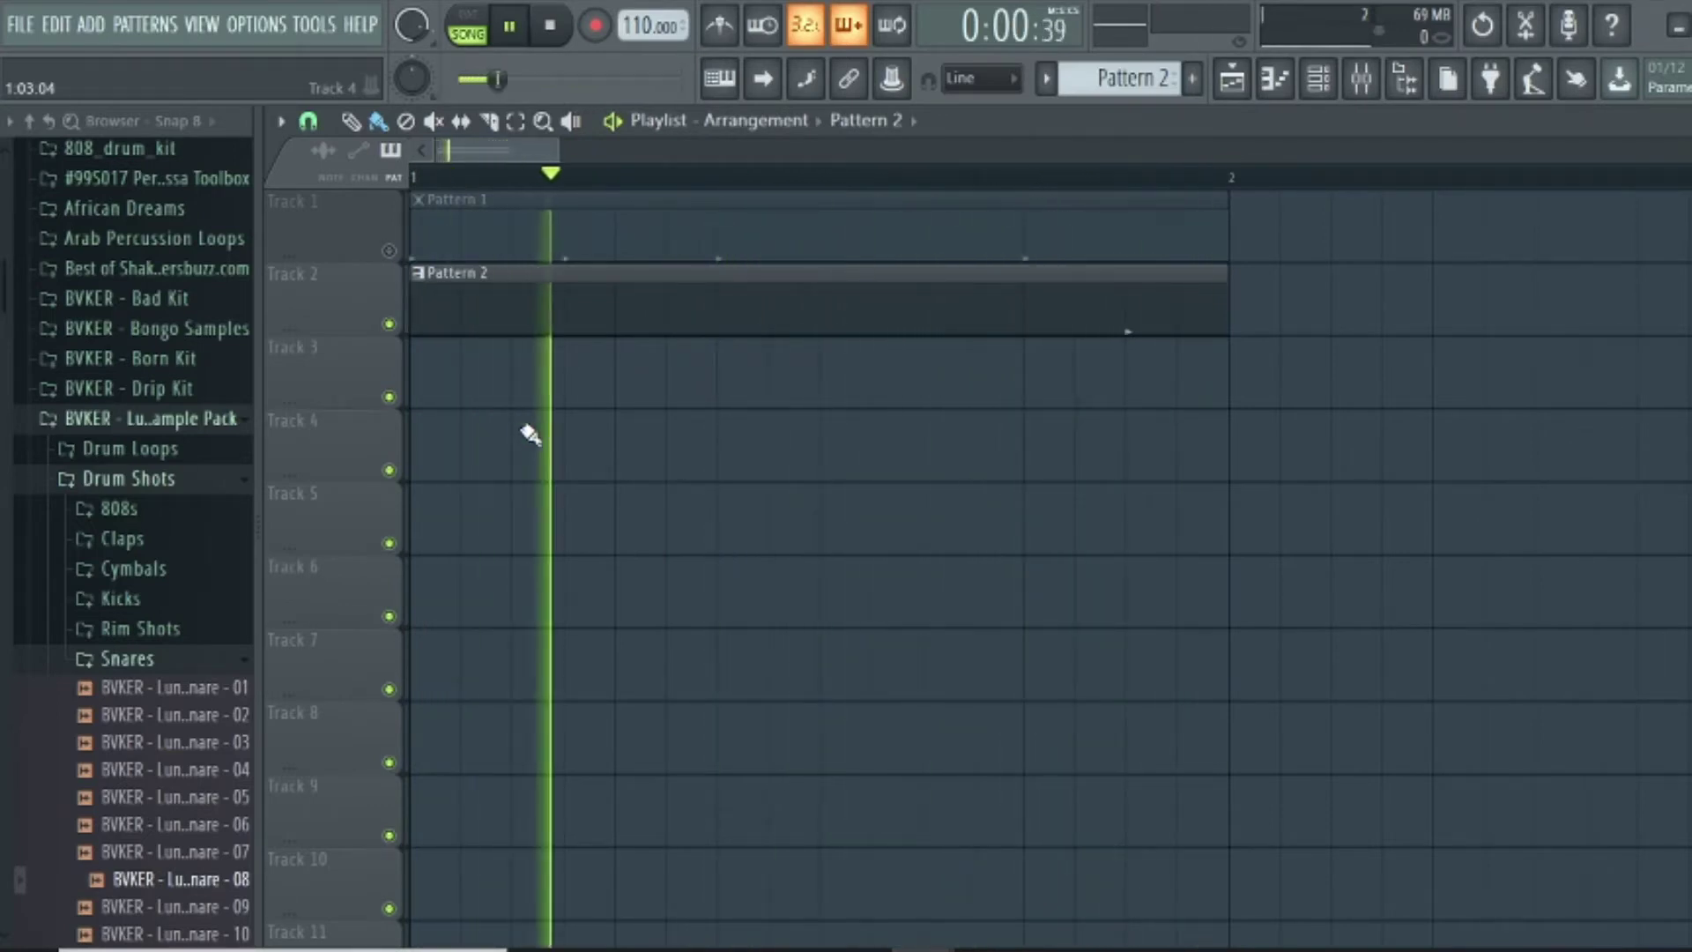
{"action": "key", "text": "space"}
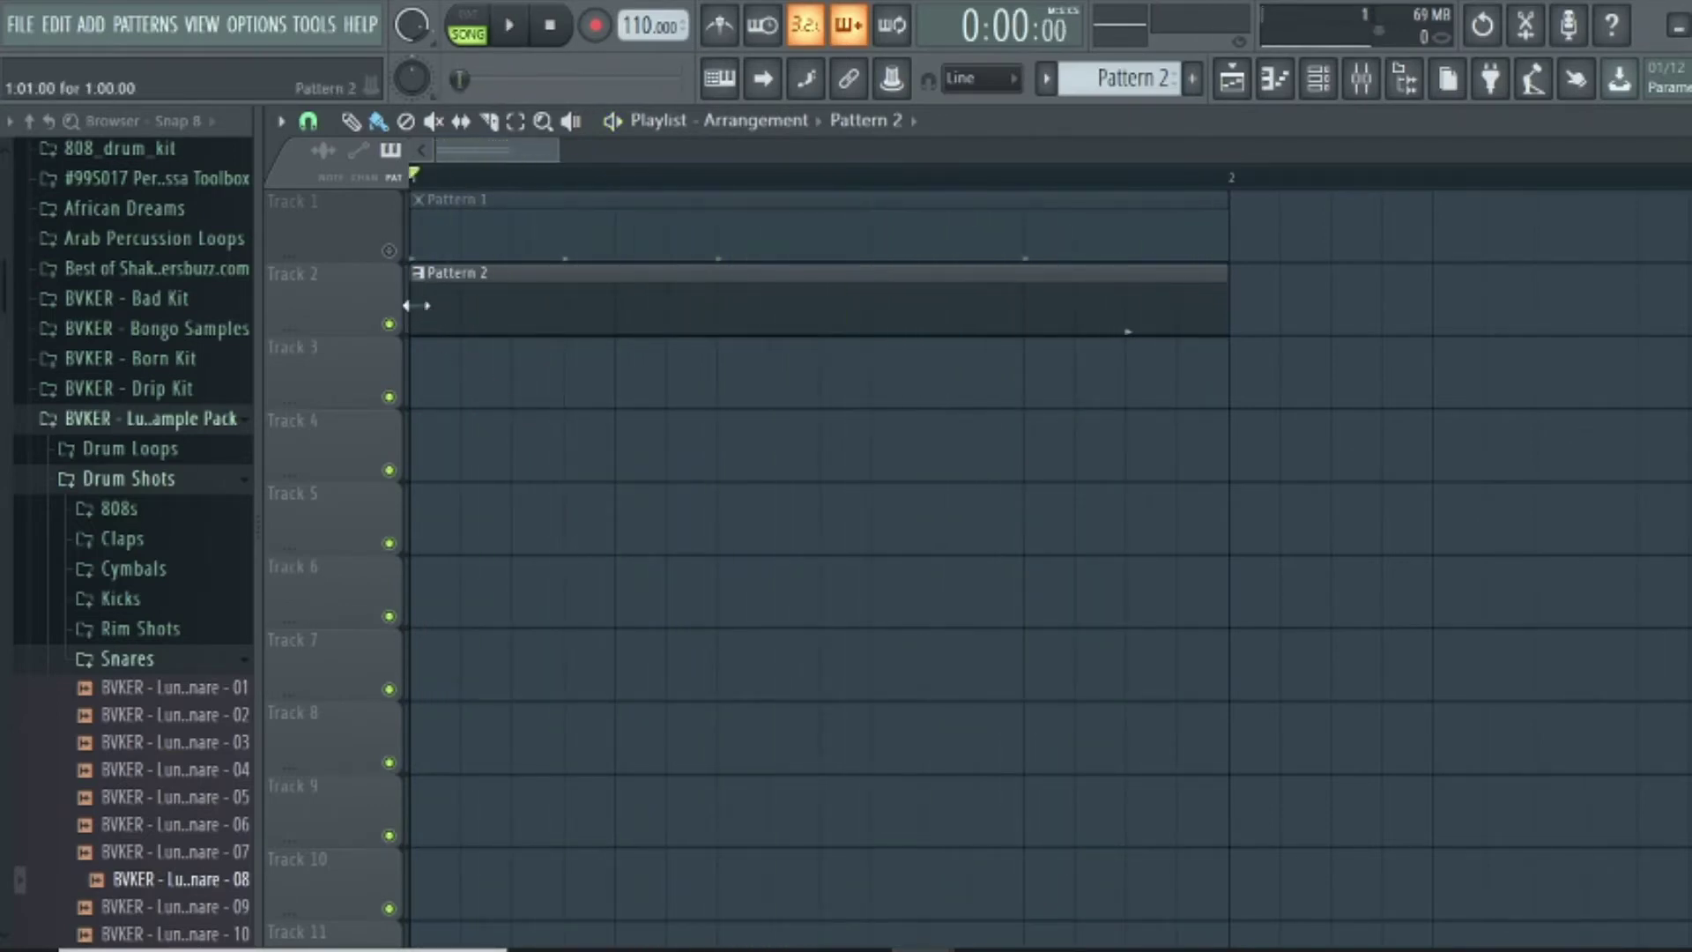
Solo Track 1 in the playlist and play the song briefly to hear Pattern 1 alone
{"action": "right_click", "coordinate": [391, 253]}
{"action": "key", "text": "space"}
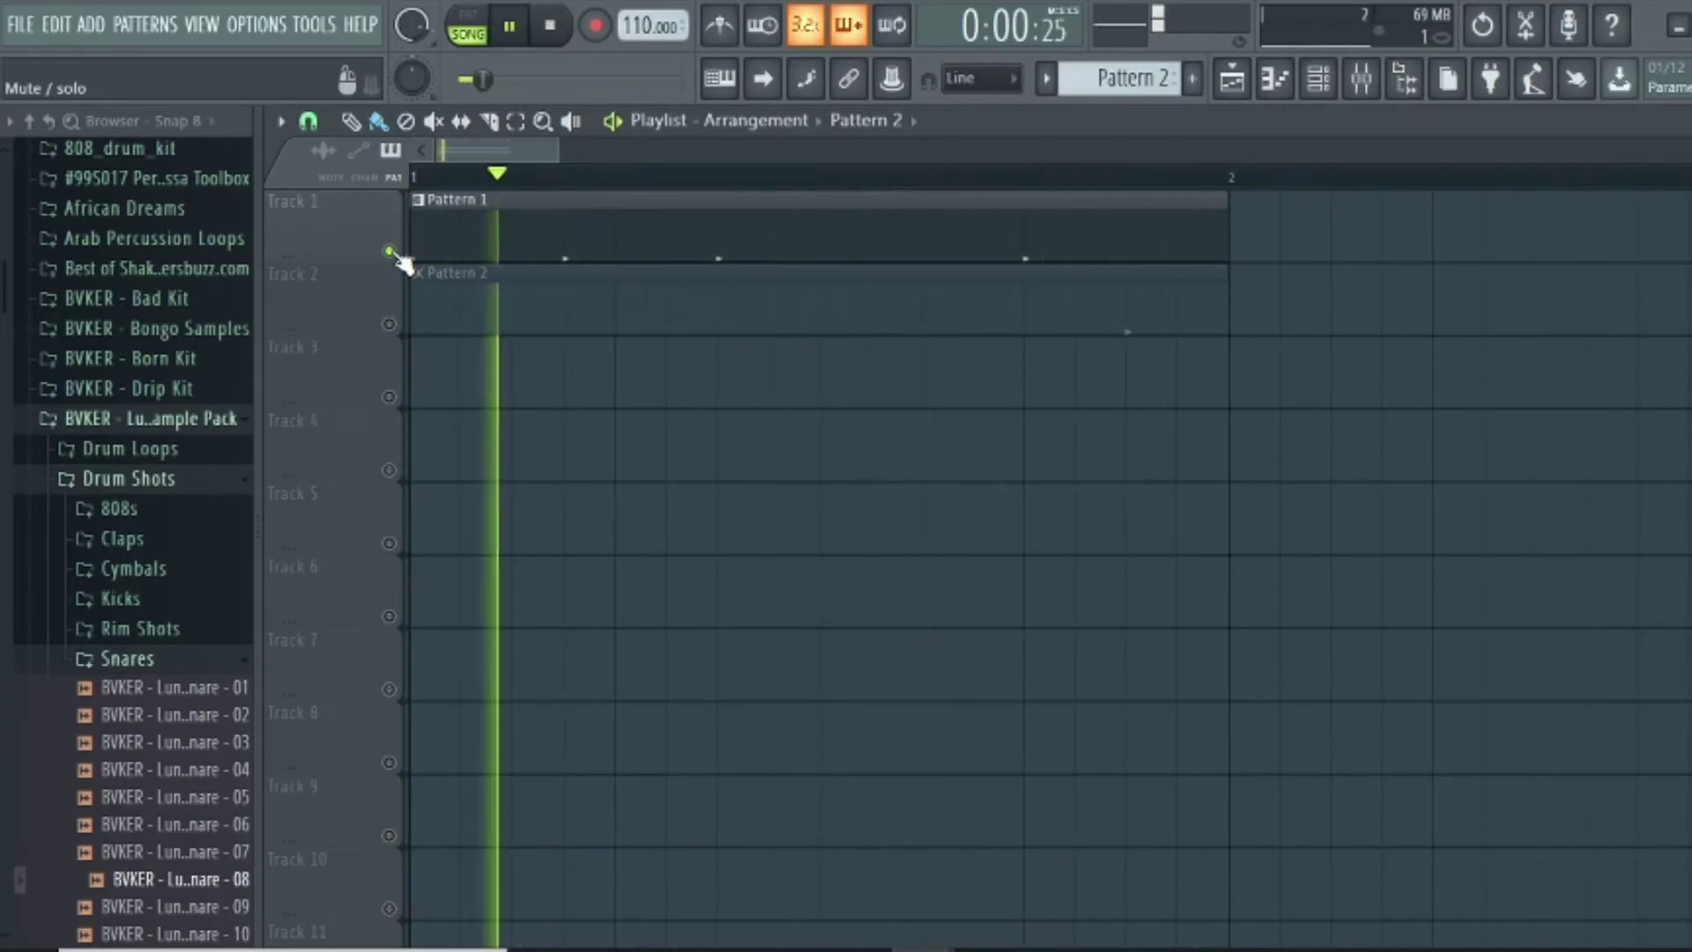
{"action": "key", "text": "space"}
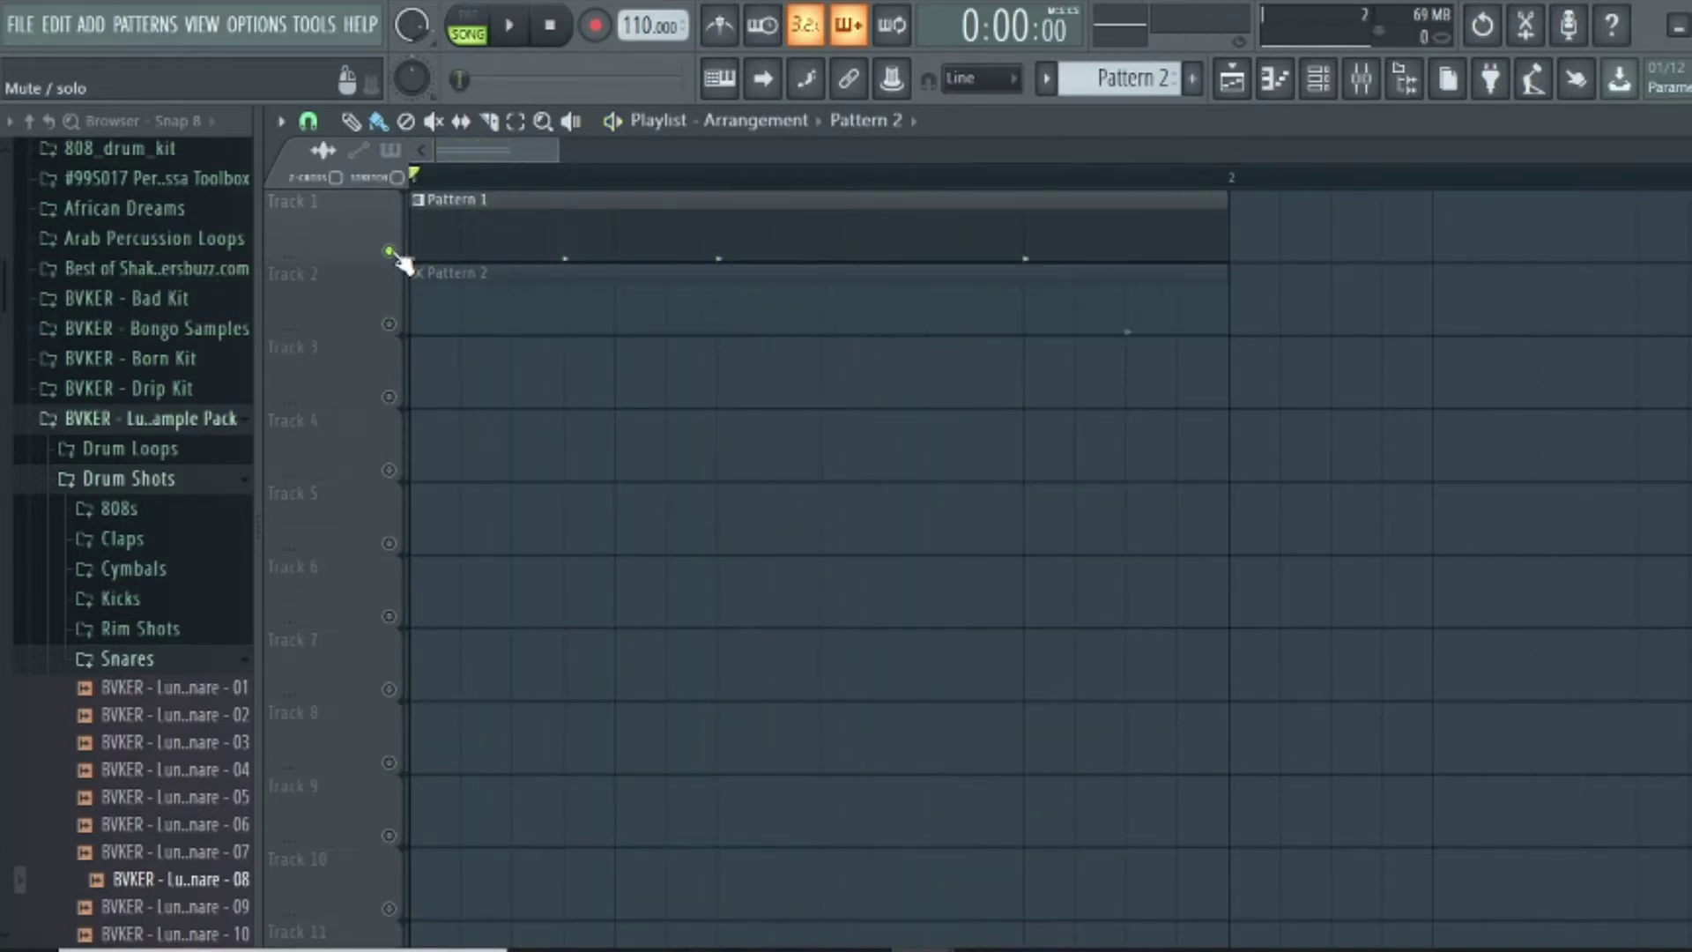
Unmute Track 2 and play the song with both patterns sounding together
{"action": "left_click", "coordinate": [390, 324]}
{"action": "key", "text": "space"}
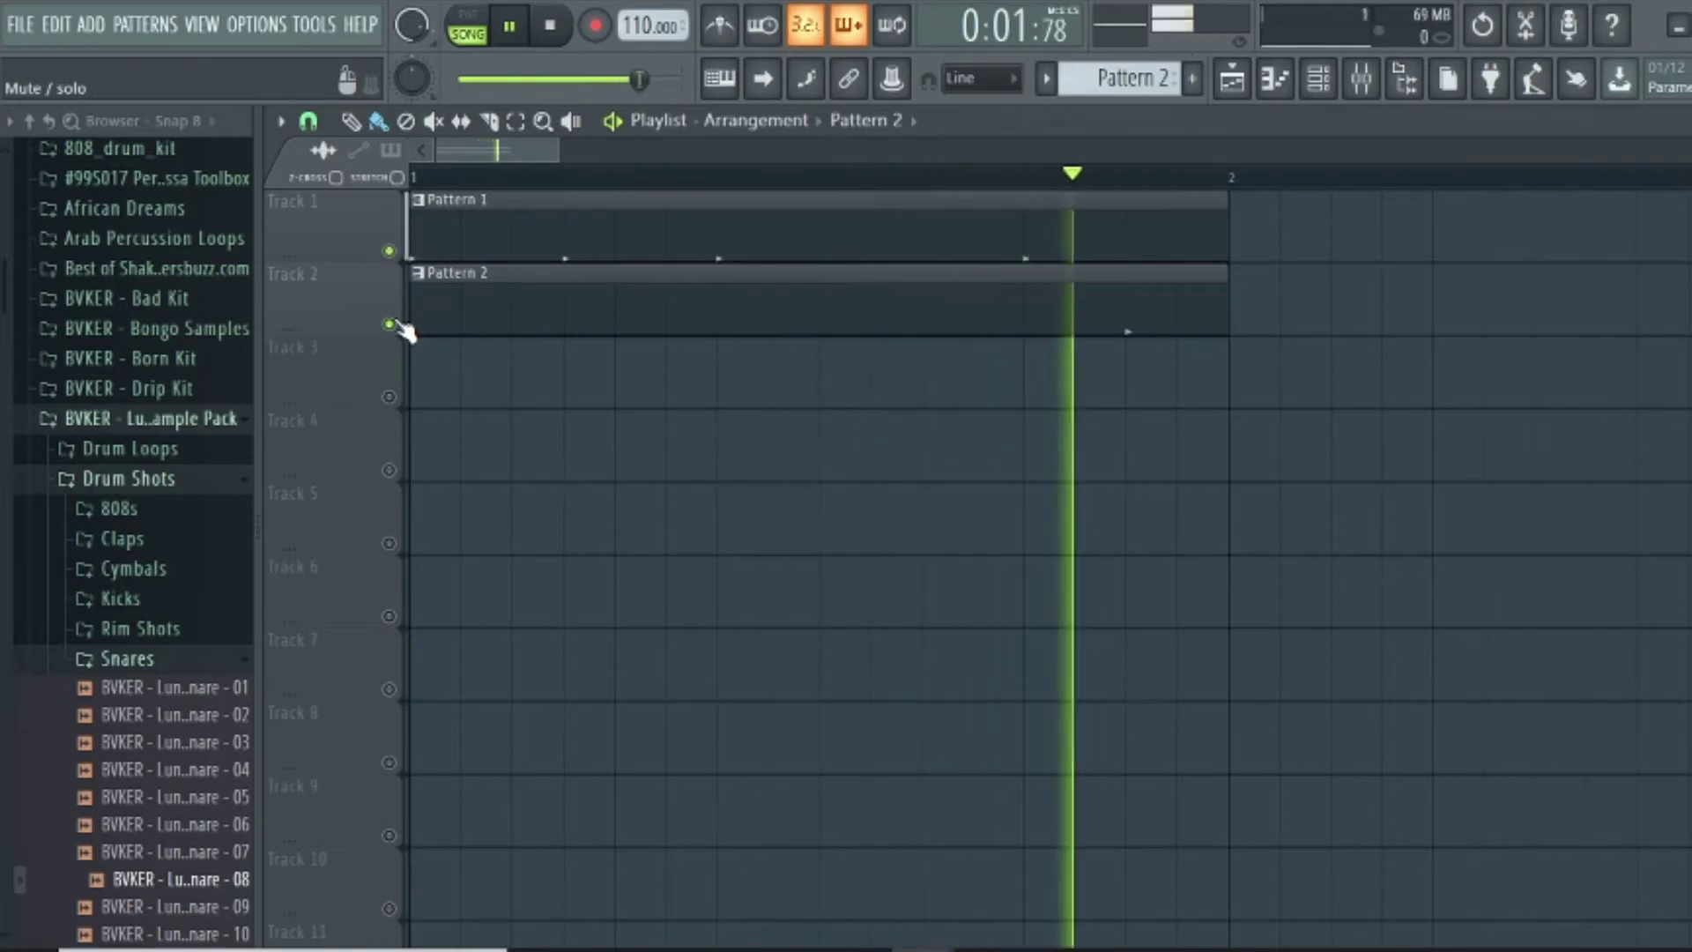
{"action": "key", "text": "space"}
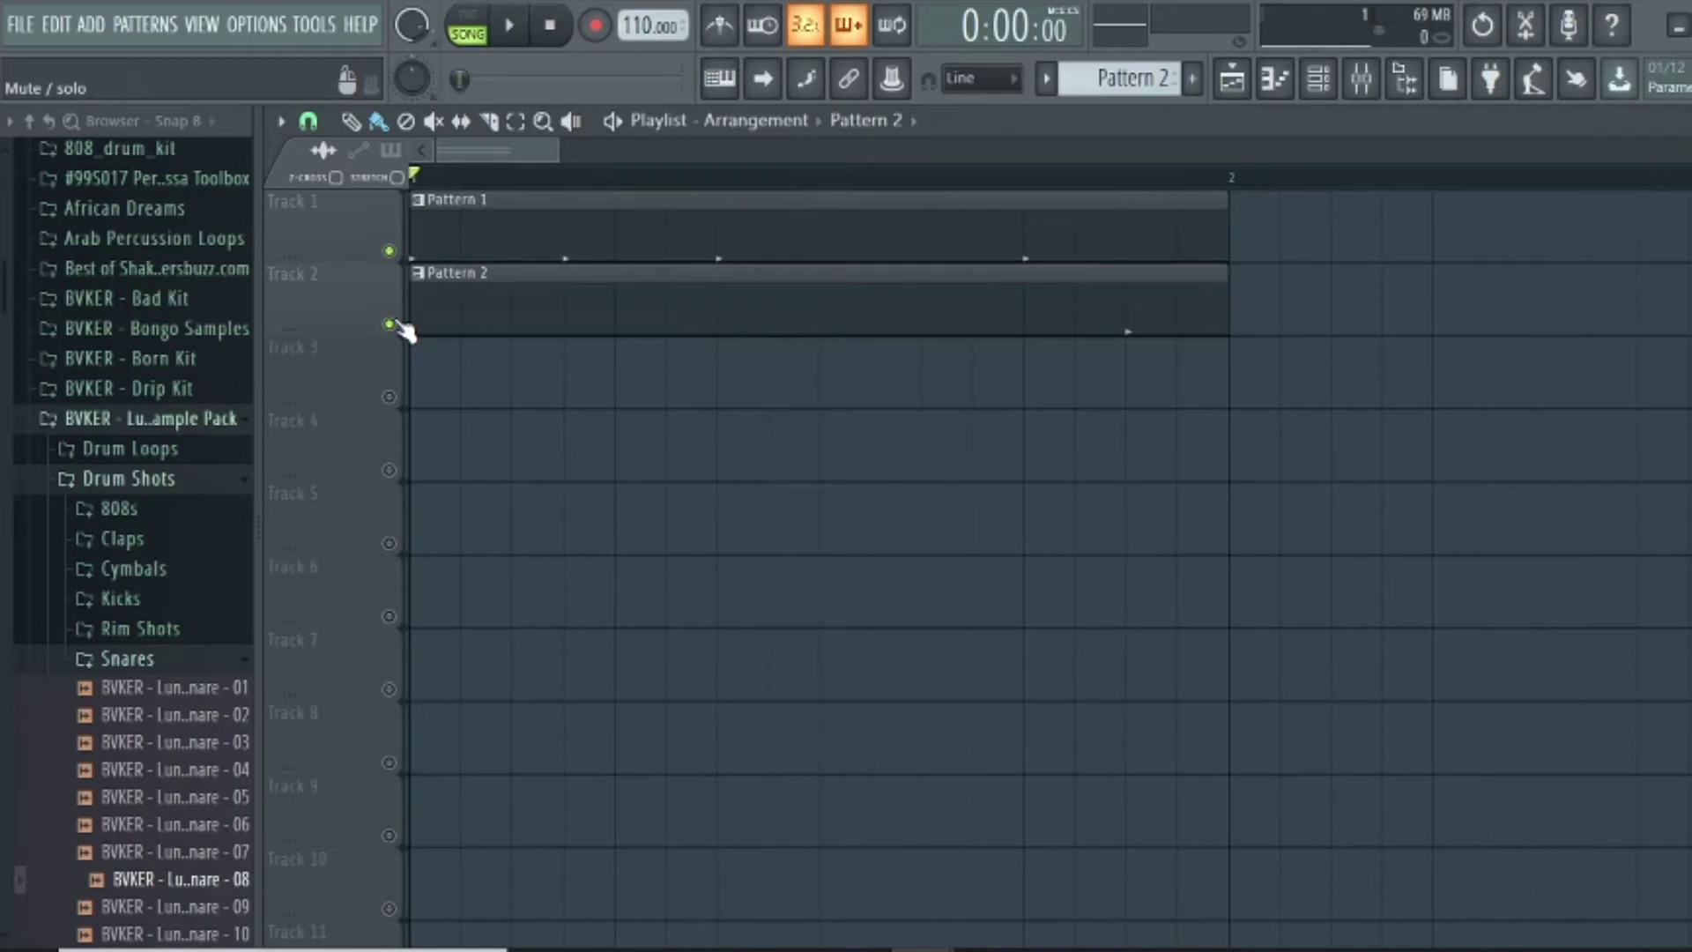
Collapse the Drum Shots folder and the Lunar sample pack in the browser
{"action": "left_click", "coordinate": [187, 481]}
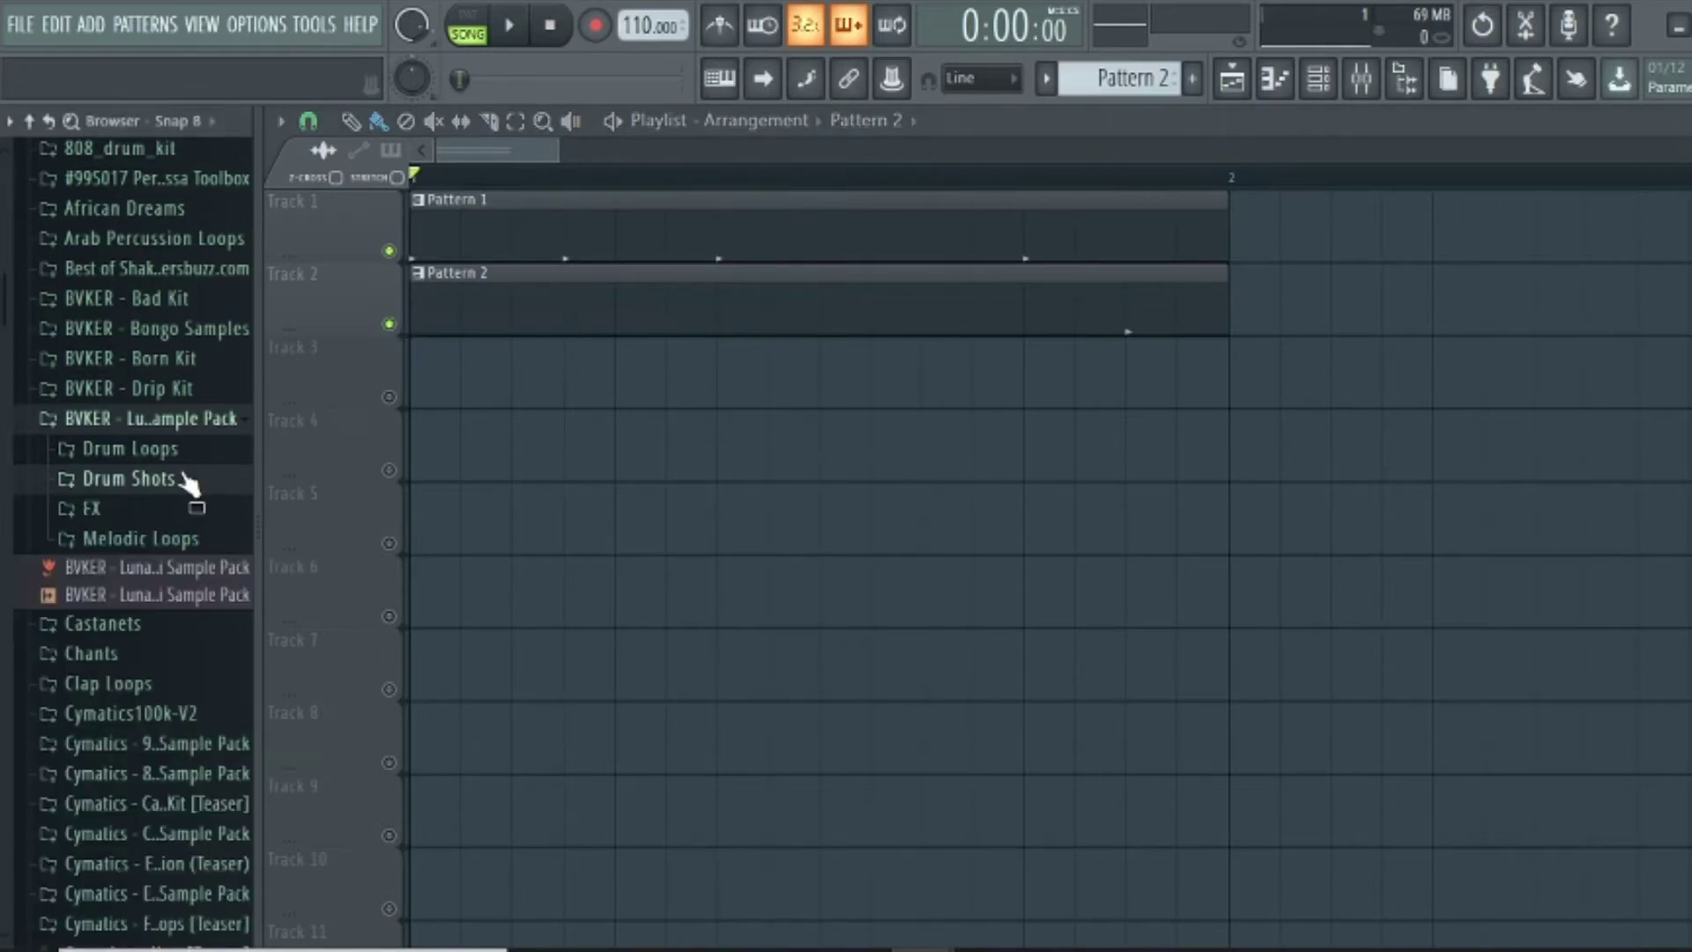
{"action": "left_click", "coordinate": [192, 421]}
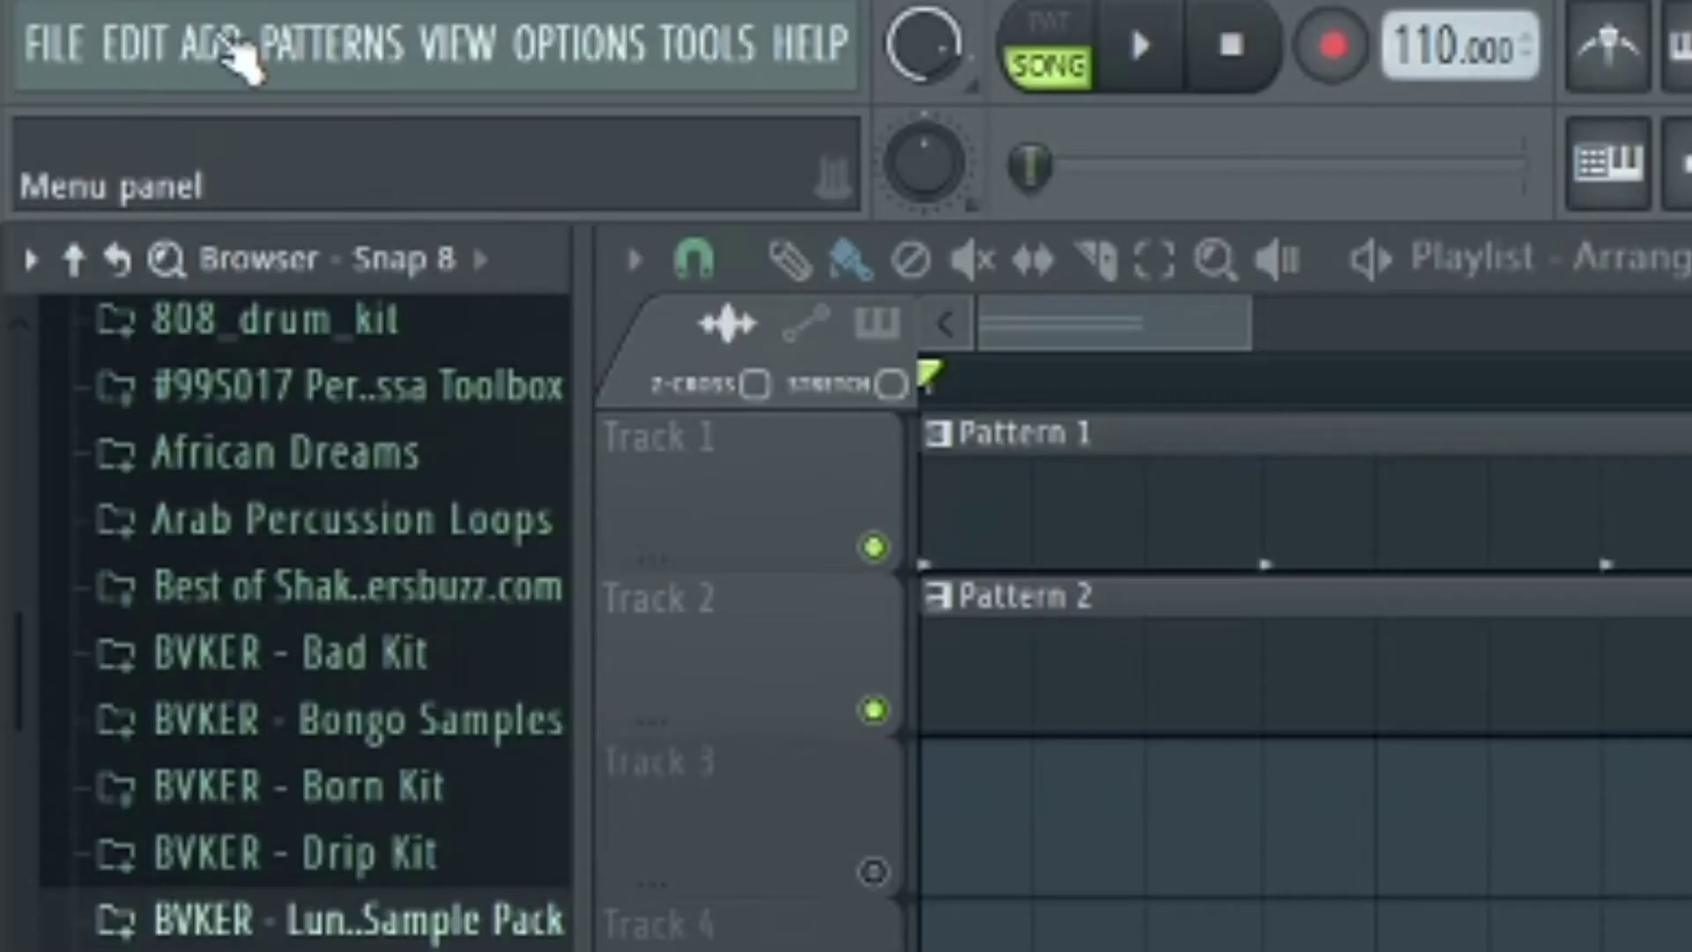
Add a Morphine synthesizer channel and reposition its plugin window over the playlist
{"action": "left_click", "coordinate": [211, 42]}
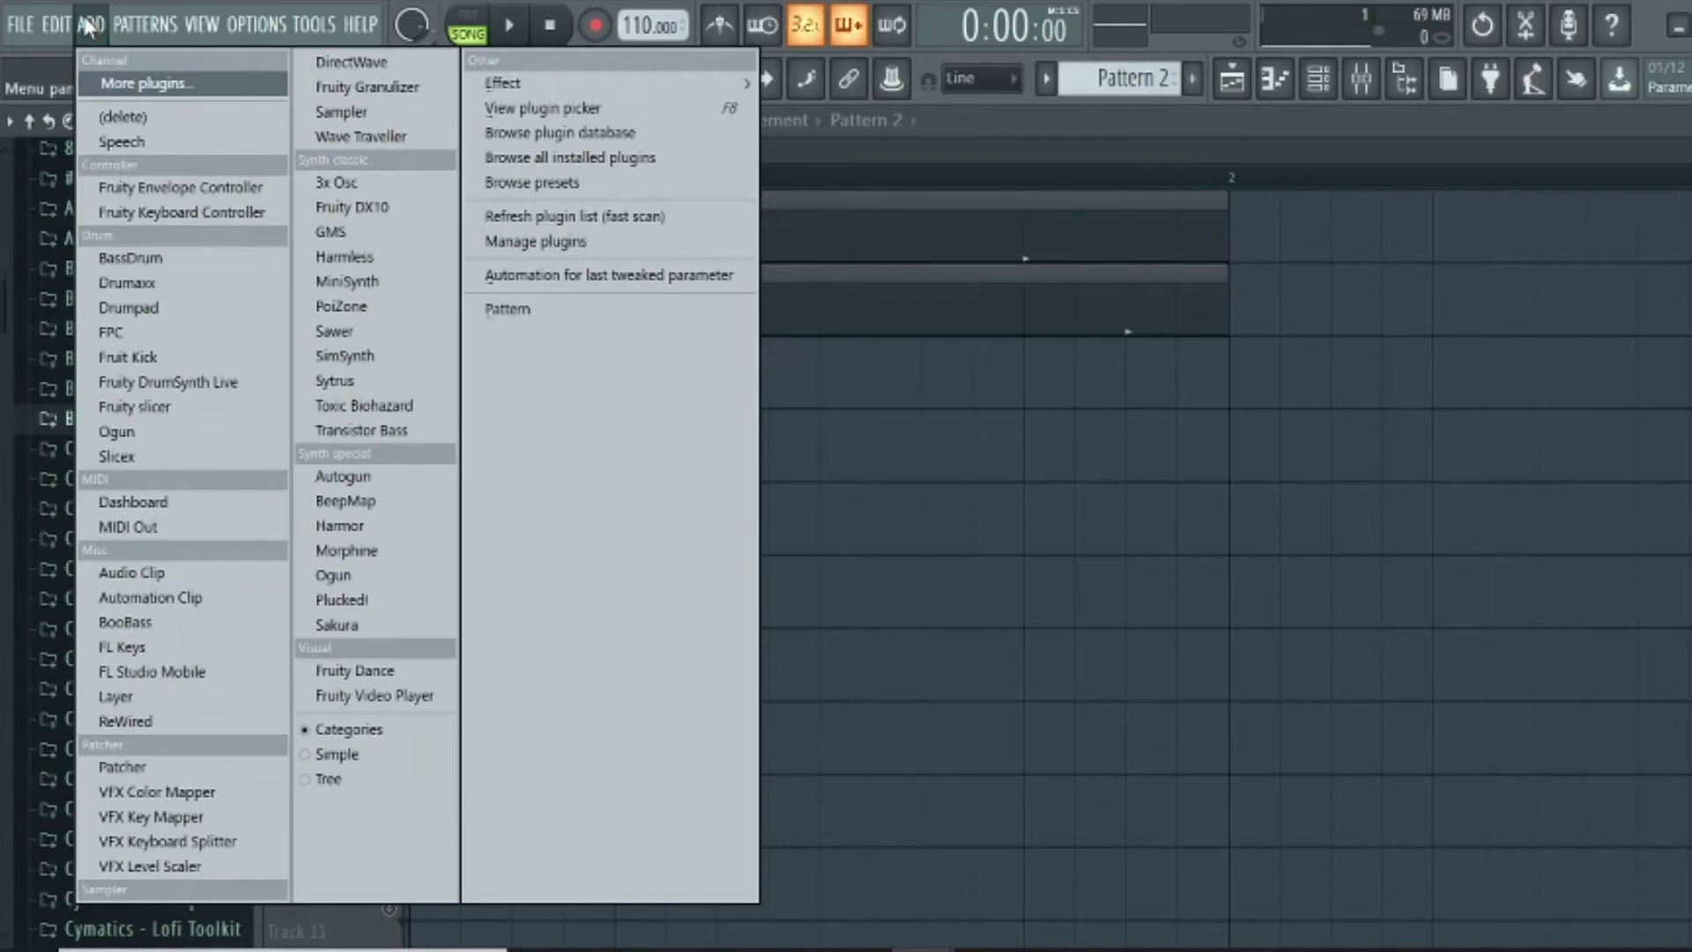
{"action": "left_click", "coordinate": [145, 23]}
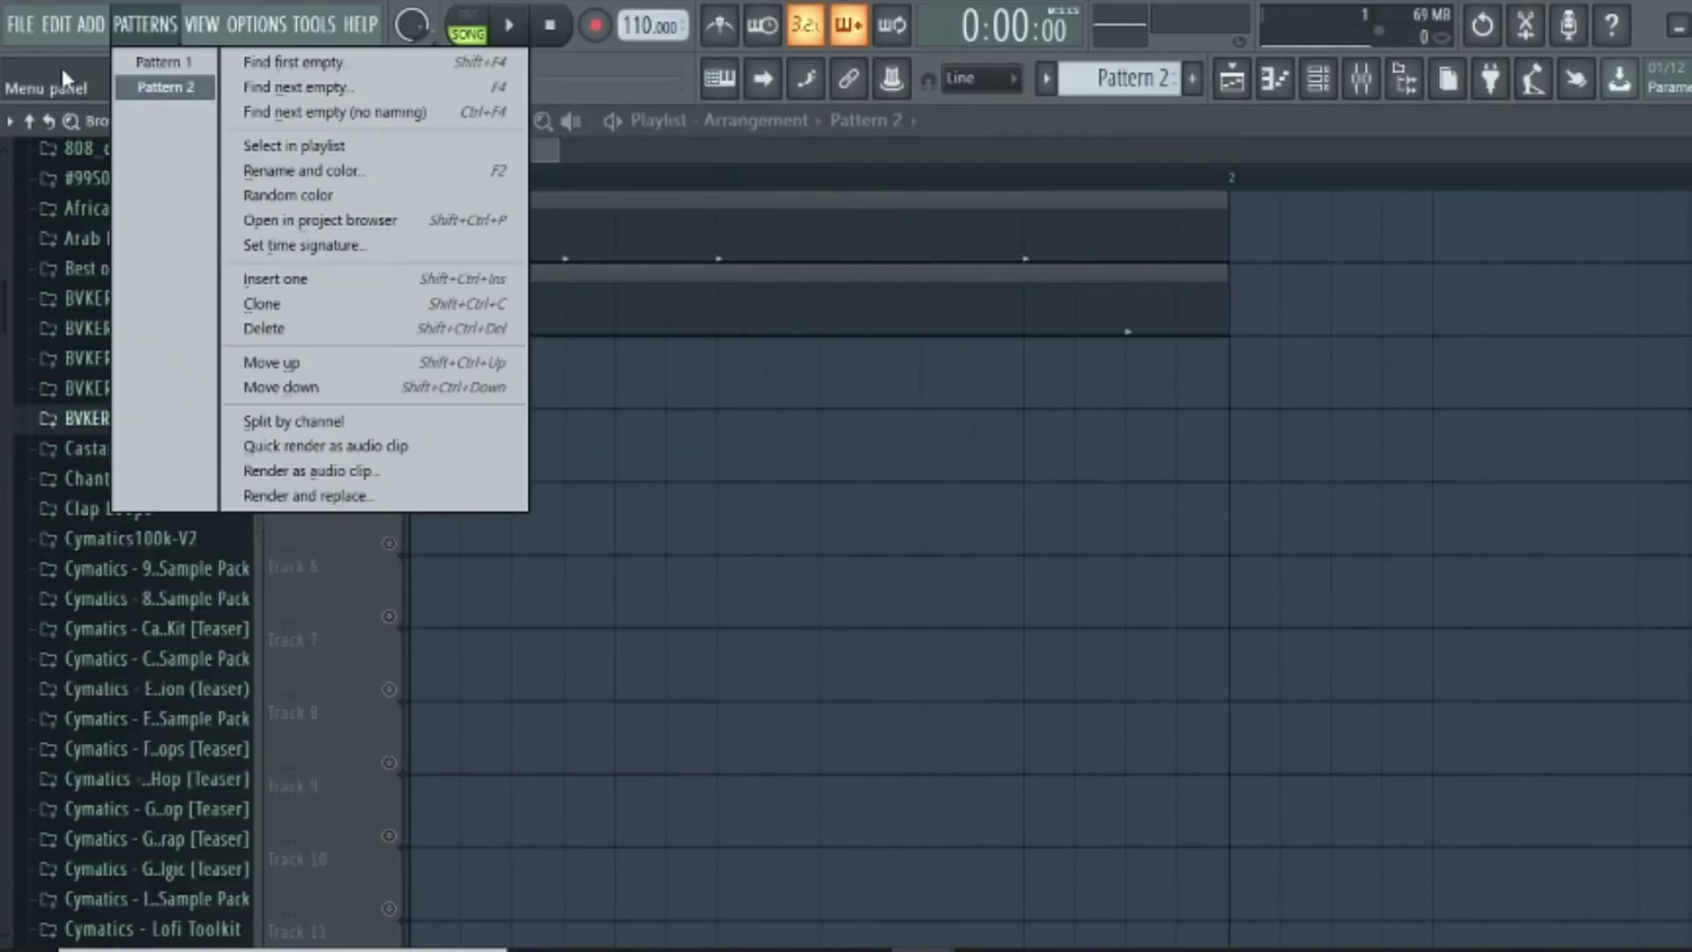
{"action": "left_click", "coordinate": [90, 24]}
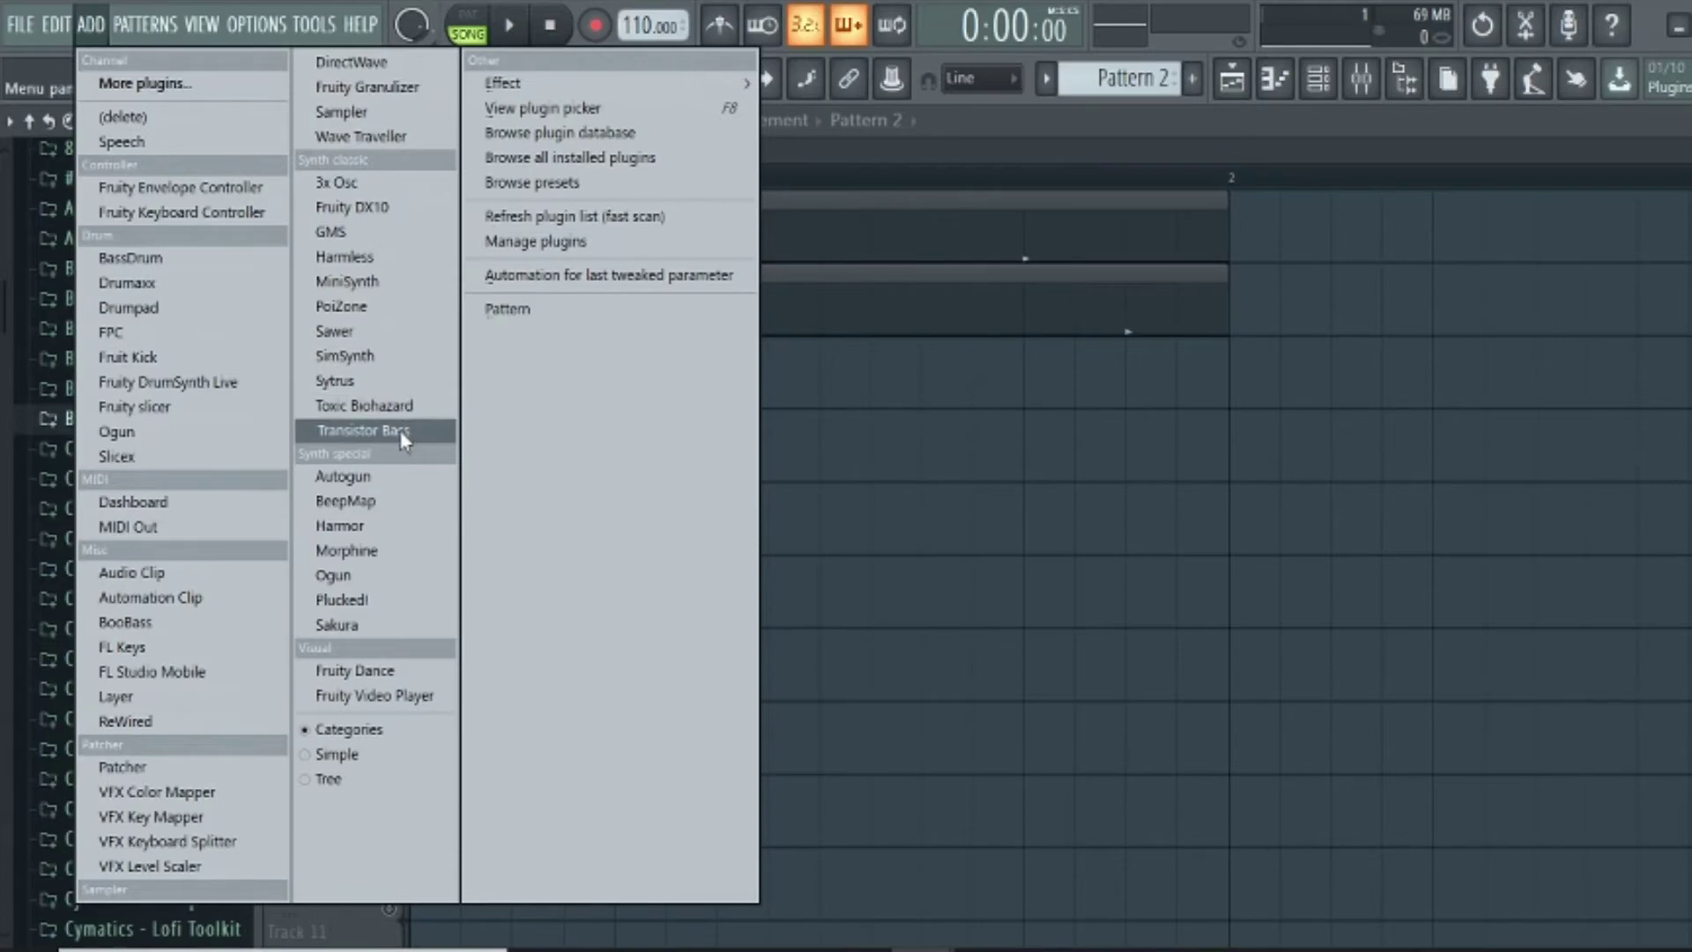
{"action": "left_click", "coordinate": [360, 555]}
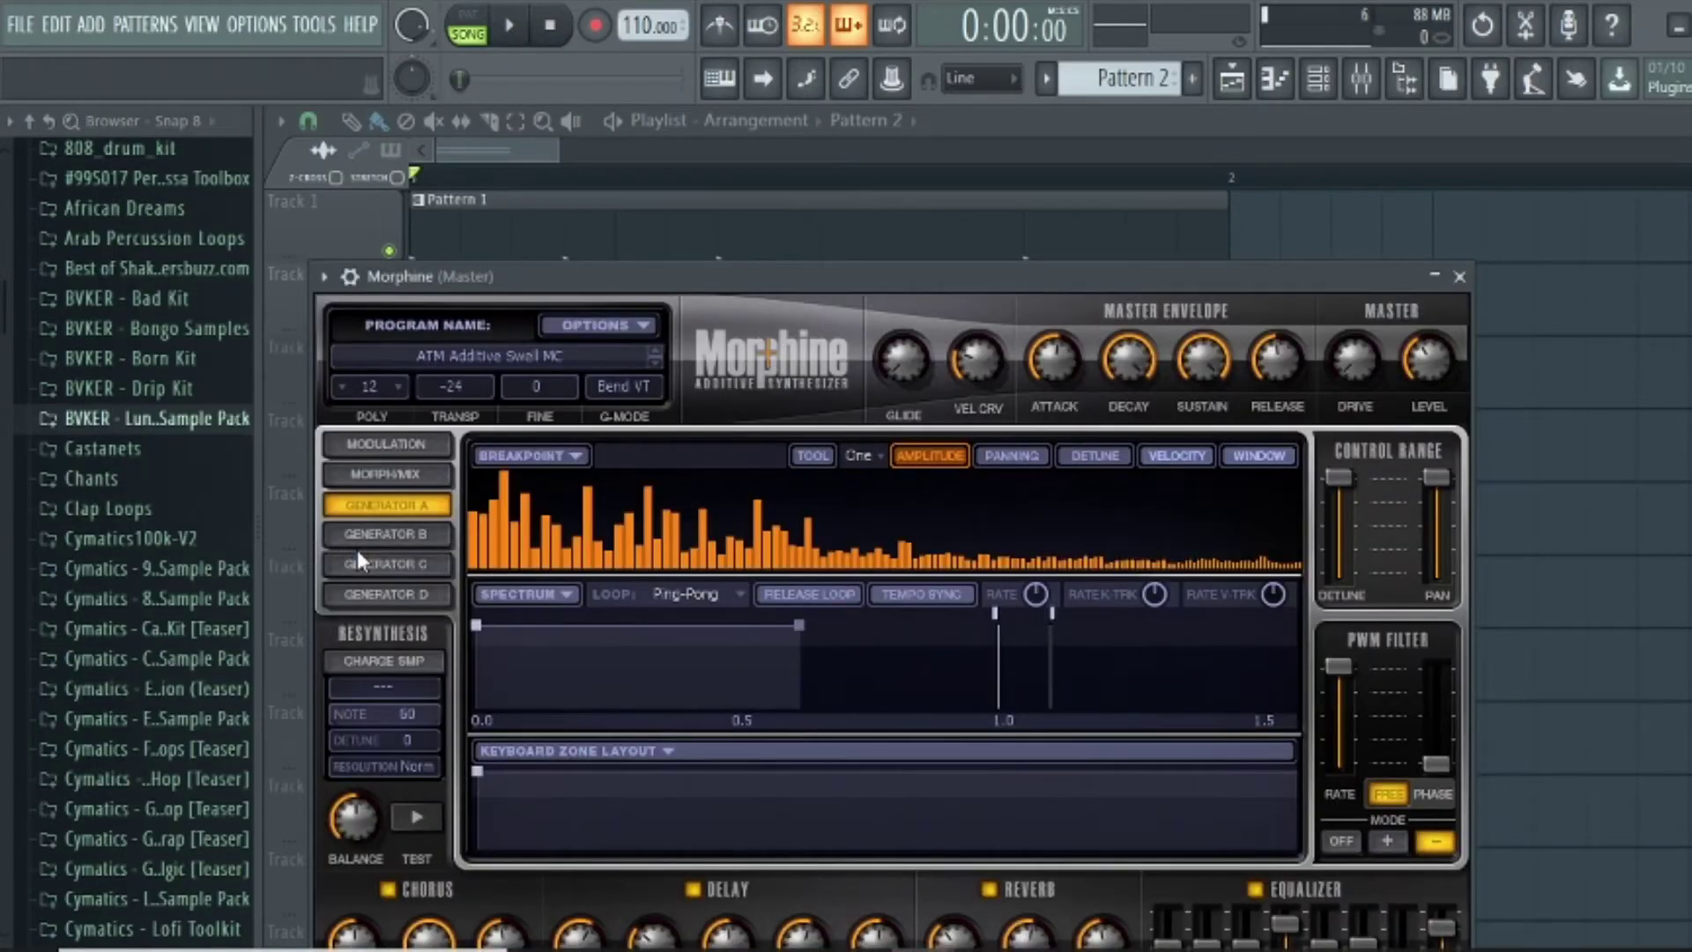
{"action": "left_click_drag", "start_coordinate": [827, 278], "coordinate": [989, 177]}
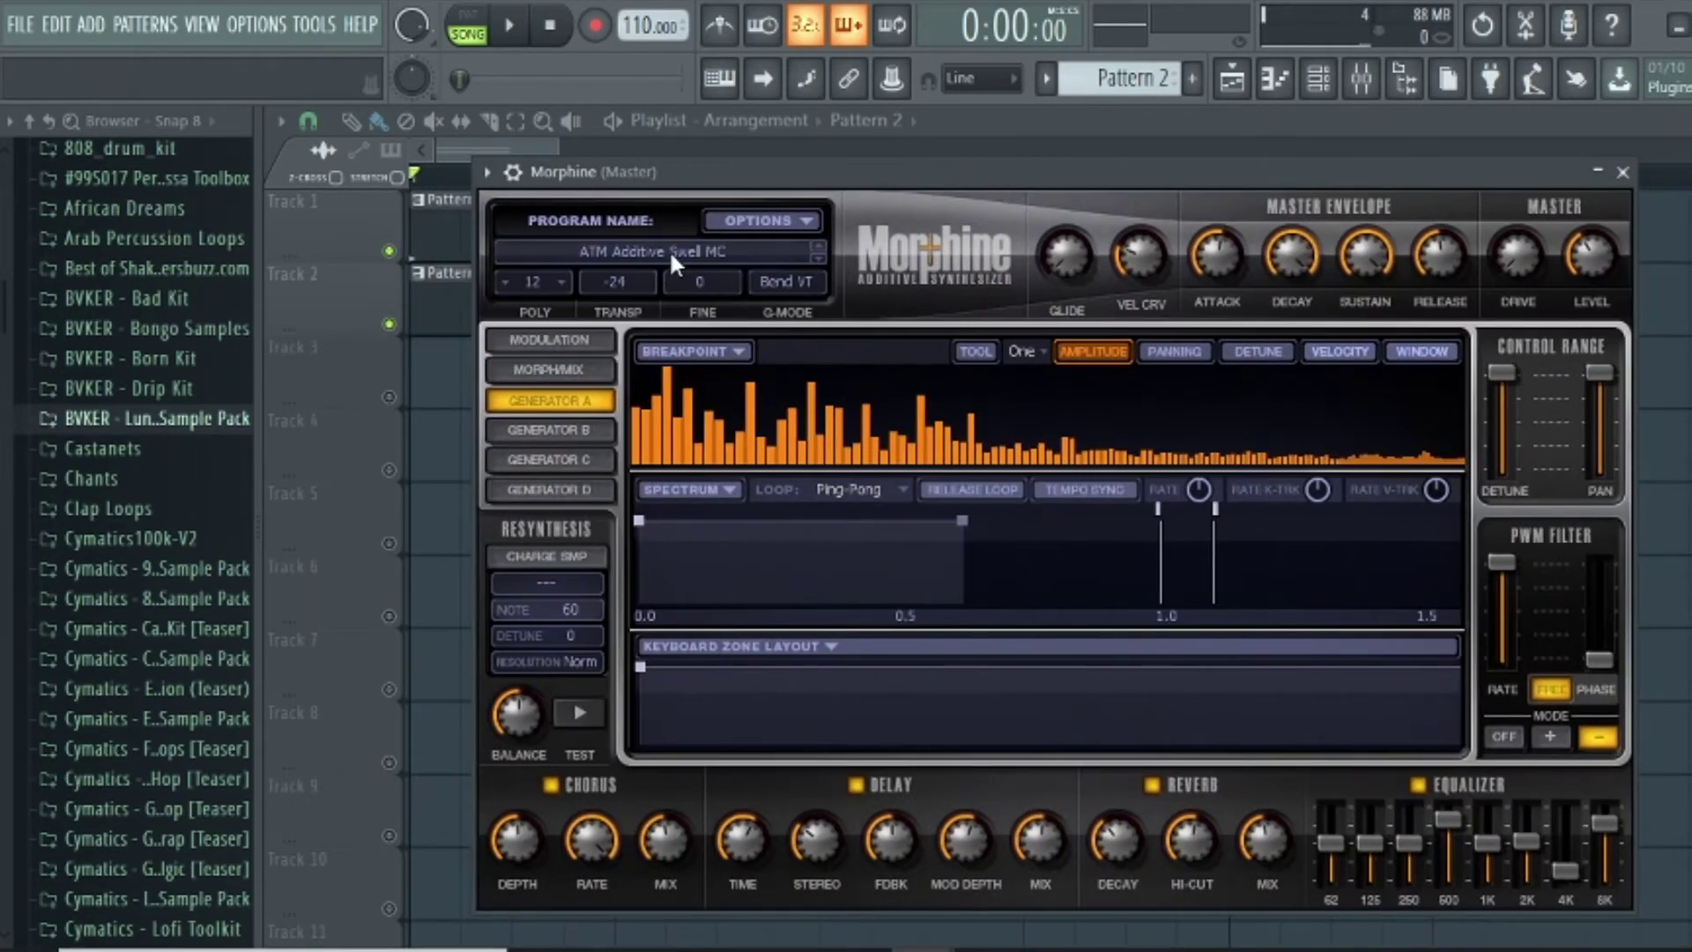
{"action": "left_click_drag", "start_coordinate": [1086, 169], "coordinate": [922, 177]}
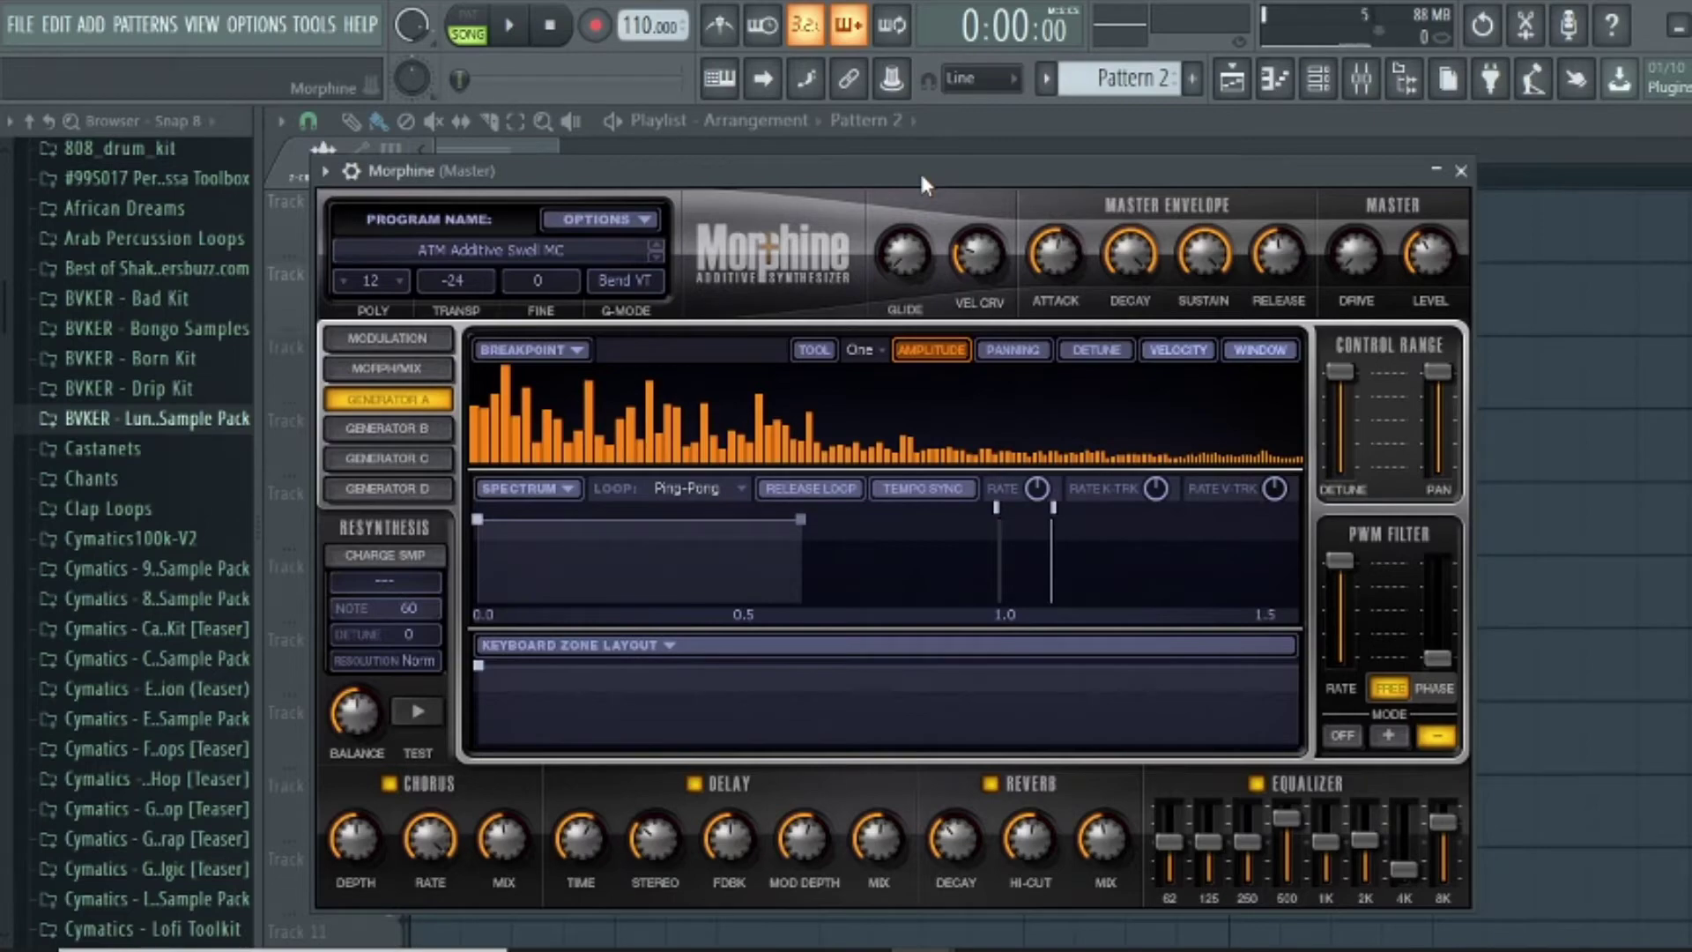
{"action": "left_click_drag", "start_coordinate": [896, 180], "coordinate": [1036, 151]}
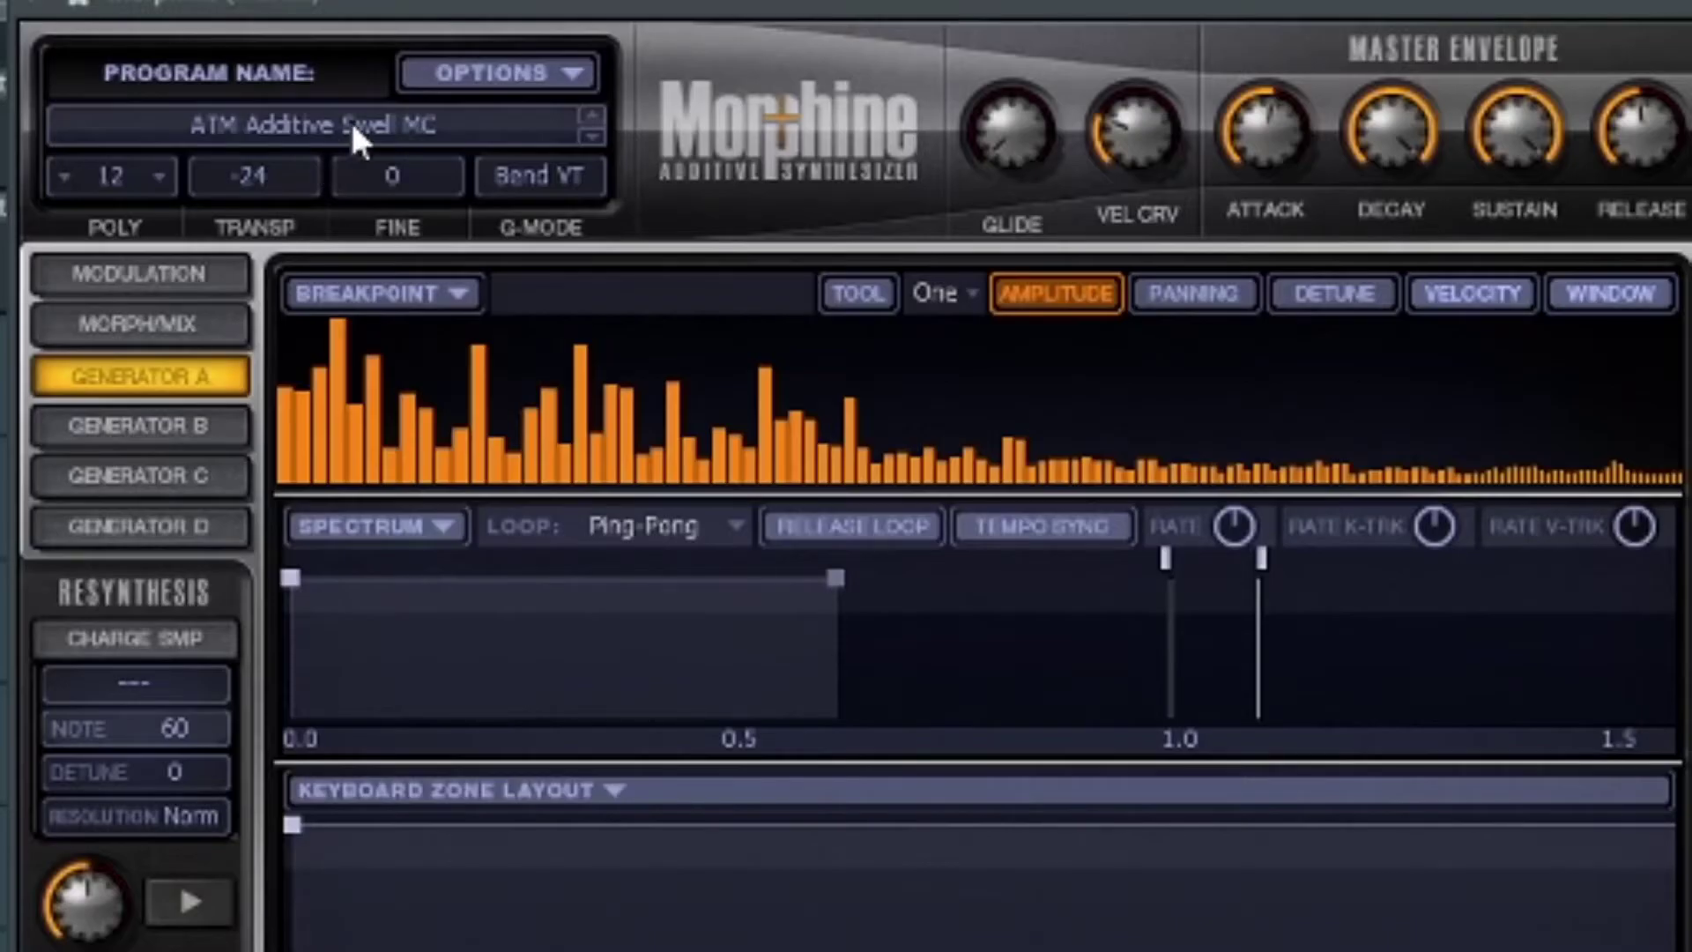
Load the KBD Crystal MC preset from the Keyboards bank in Morphine's presets library
{"action": "left_click", "coordinate": [352, 126]}
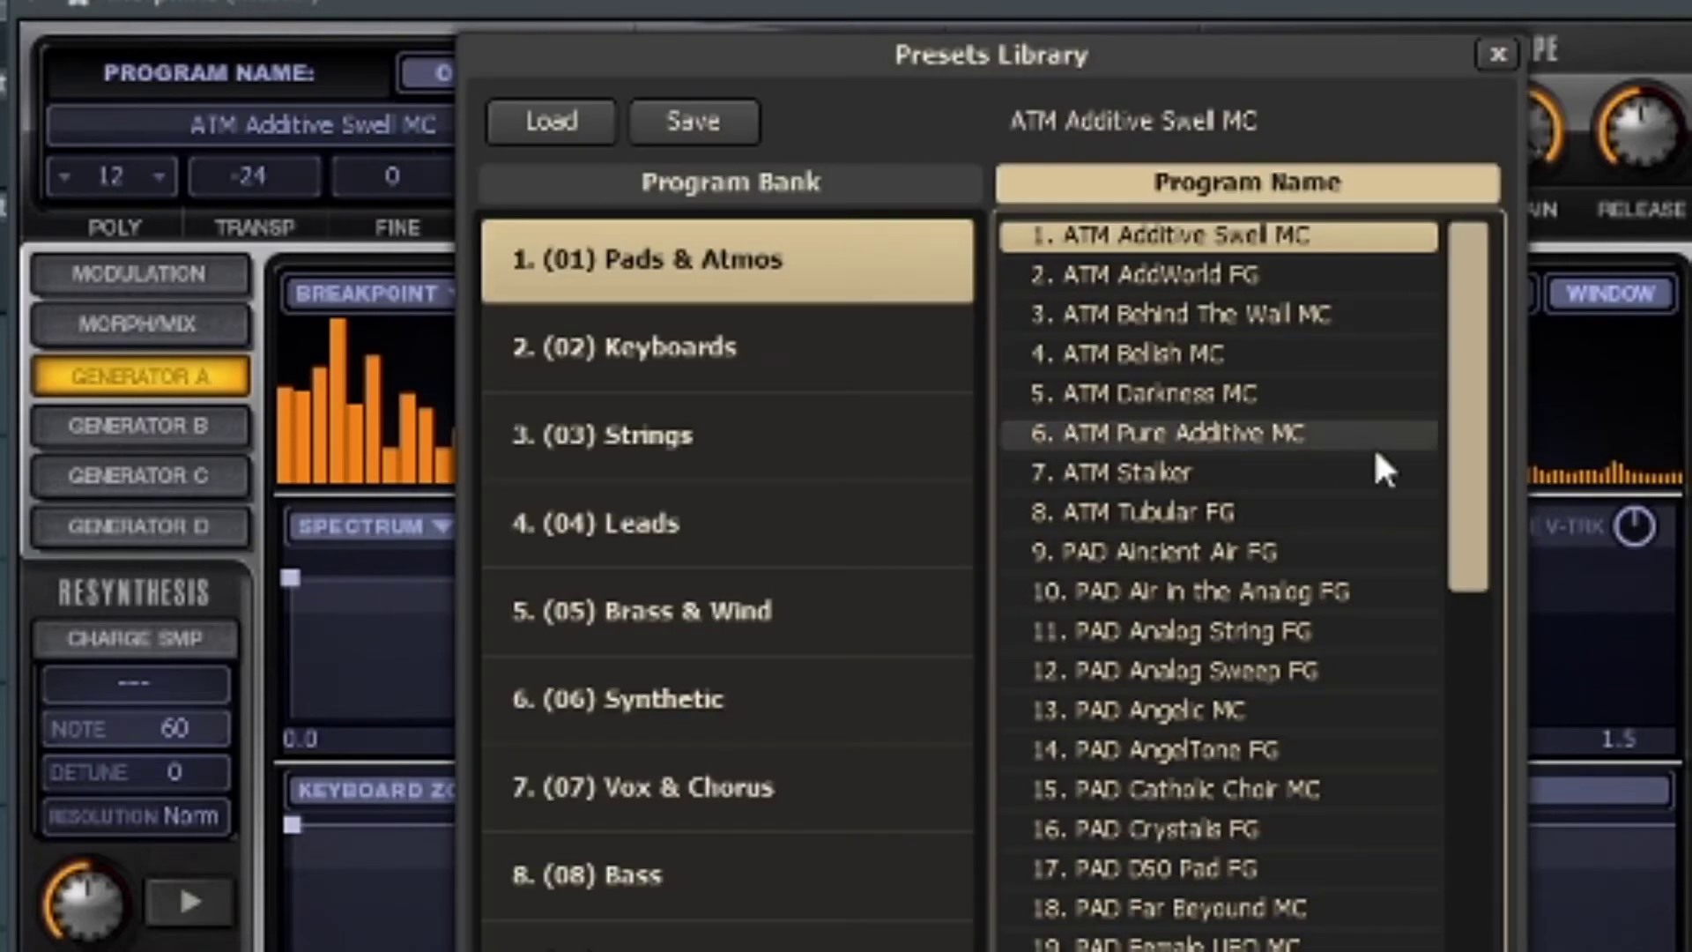
{"action": "left_click_drag", "start_coordinate": [1487, 349], "coordinate": [1485, 470]}
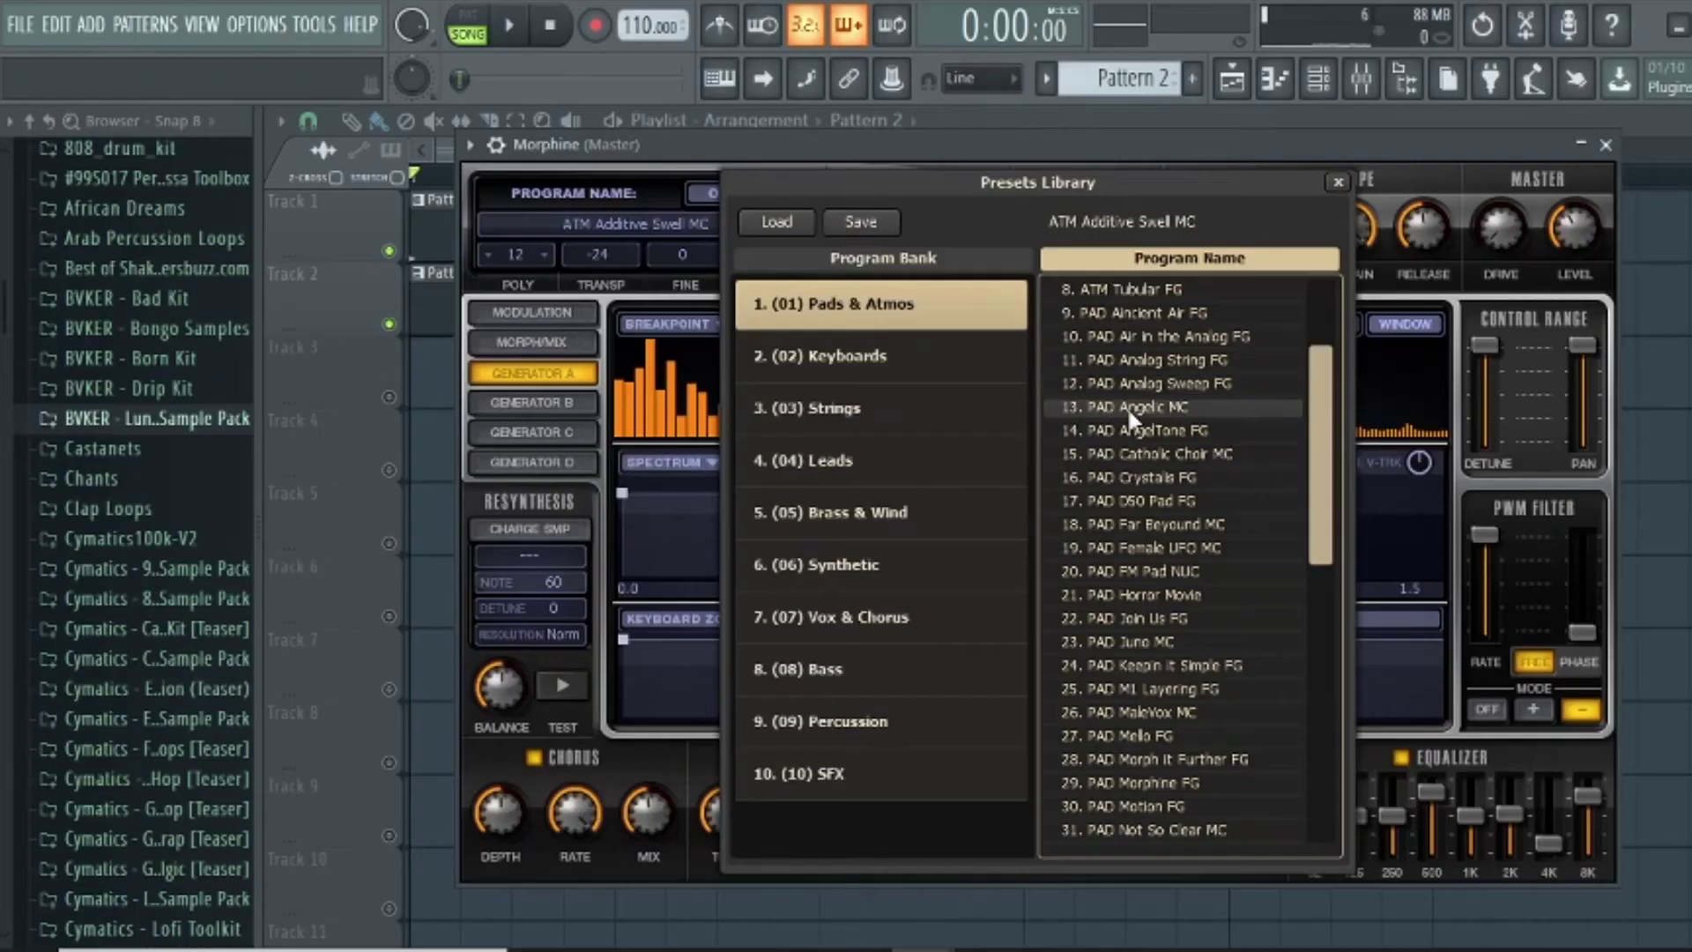
{"action": "left_click", "coordinate": [914, 352]}
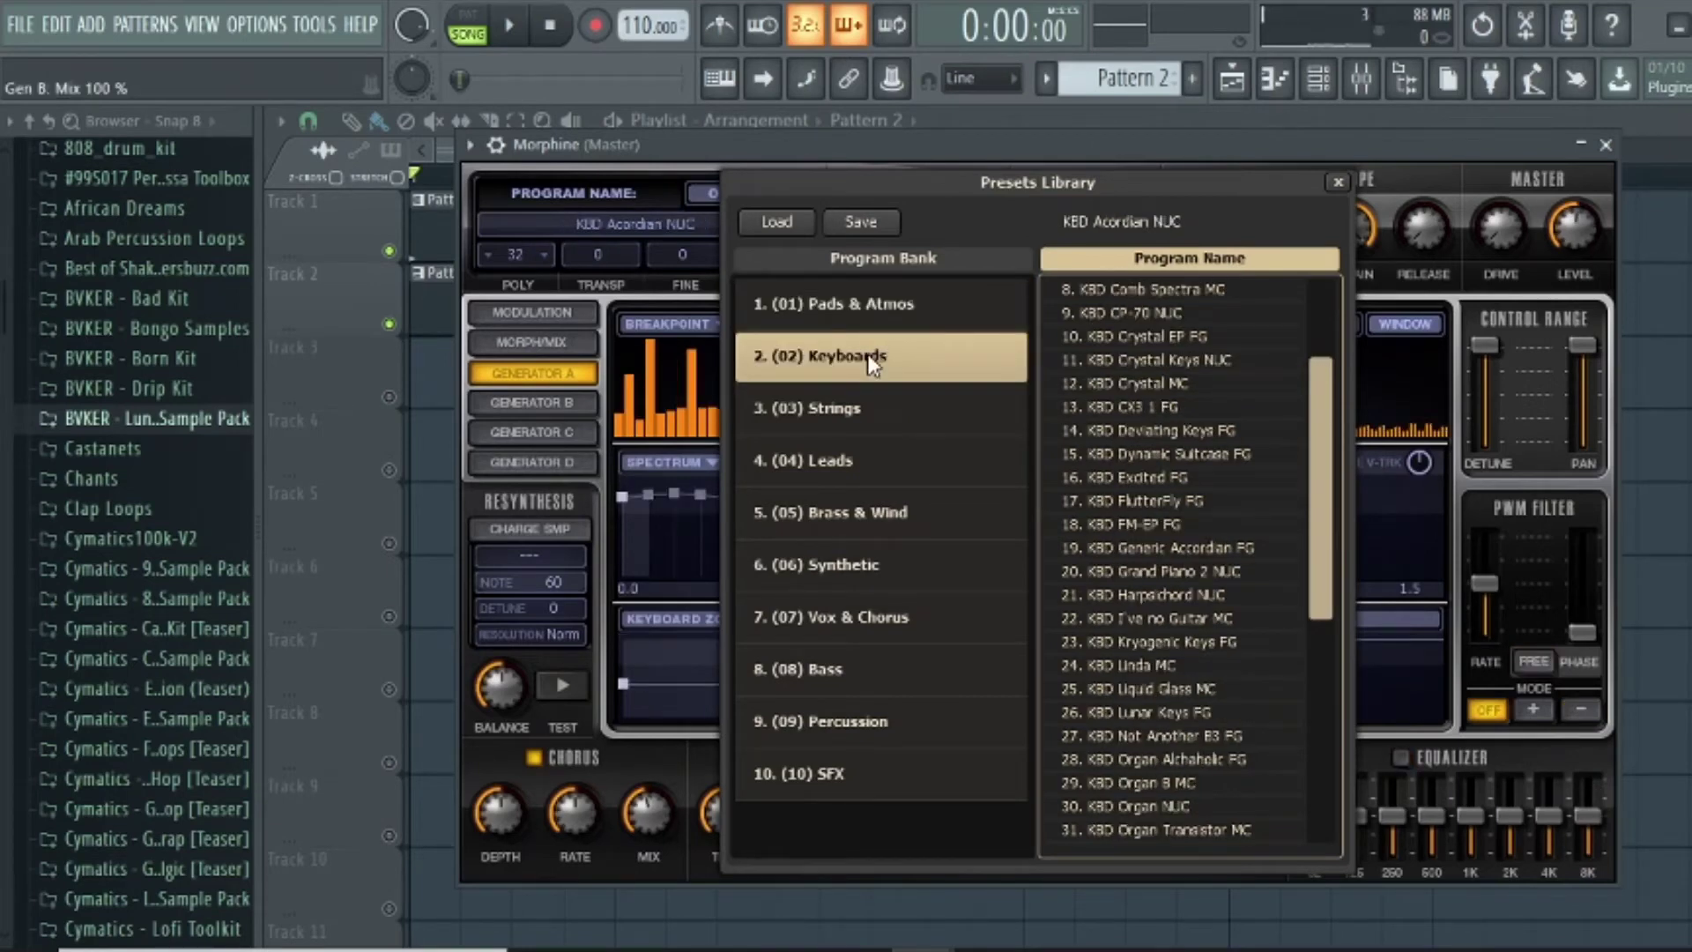
{"action": "double_click", "coordinate": [1106, 383]}
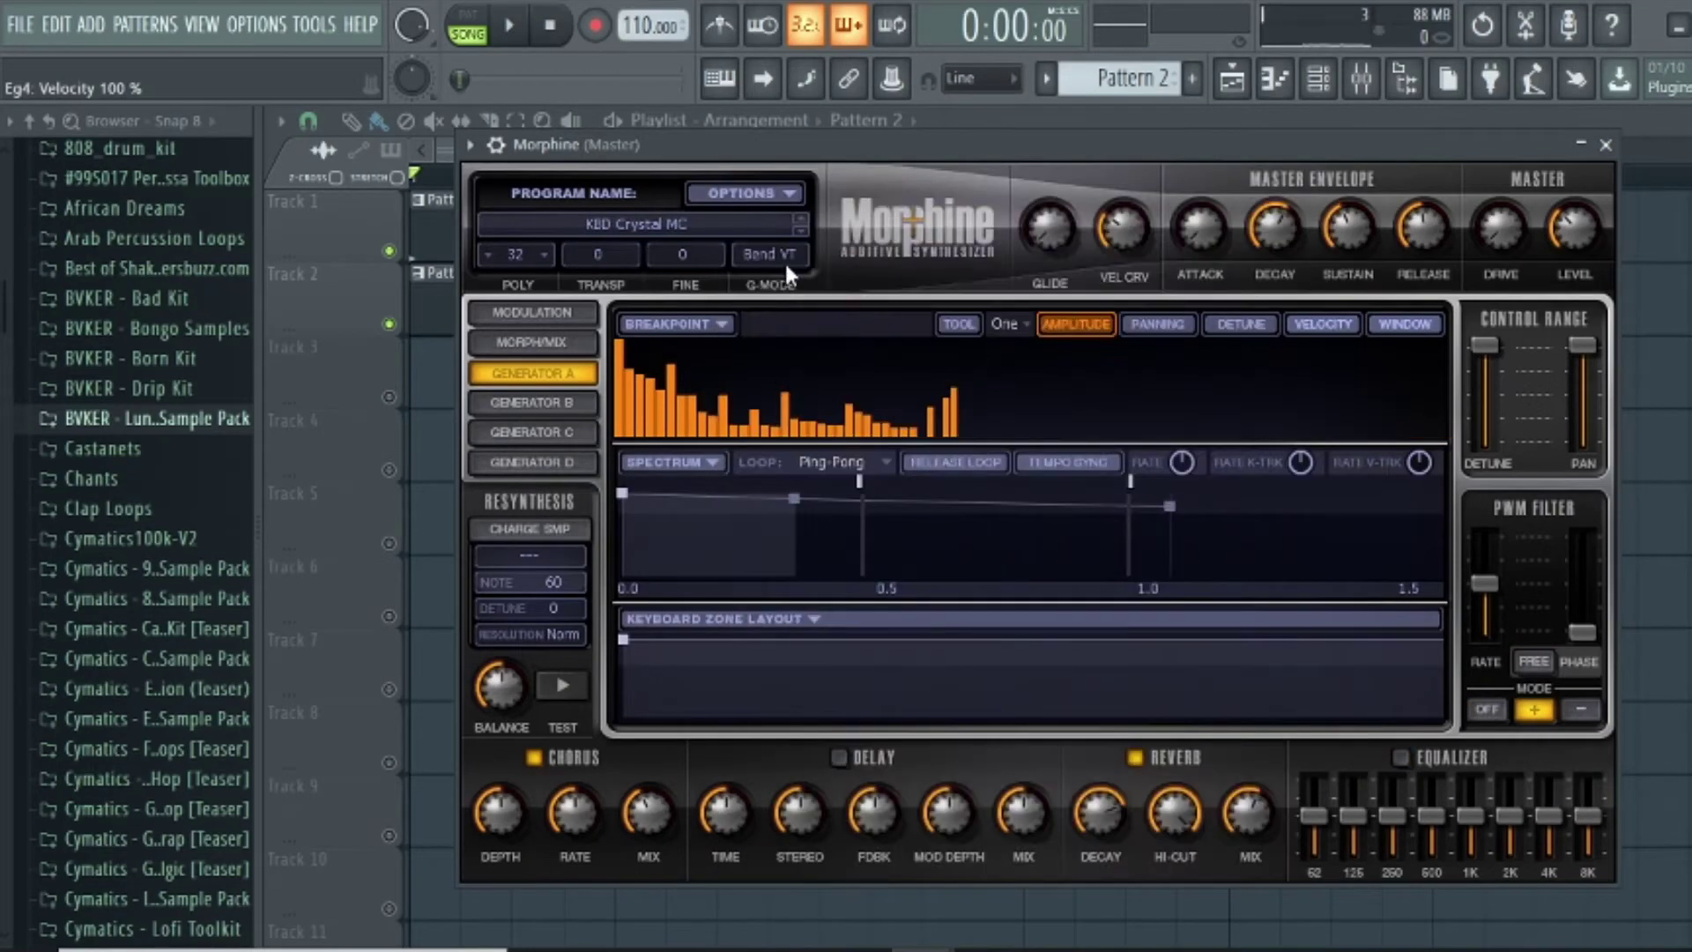
Enable playing notes from the typing keyboard and test the Morphine sound with a few notes
{"action": "left_click", "coordinate": [719, 78]}
{"action": "key", "text": "h"}
{"action": "key", "text": "h"}
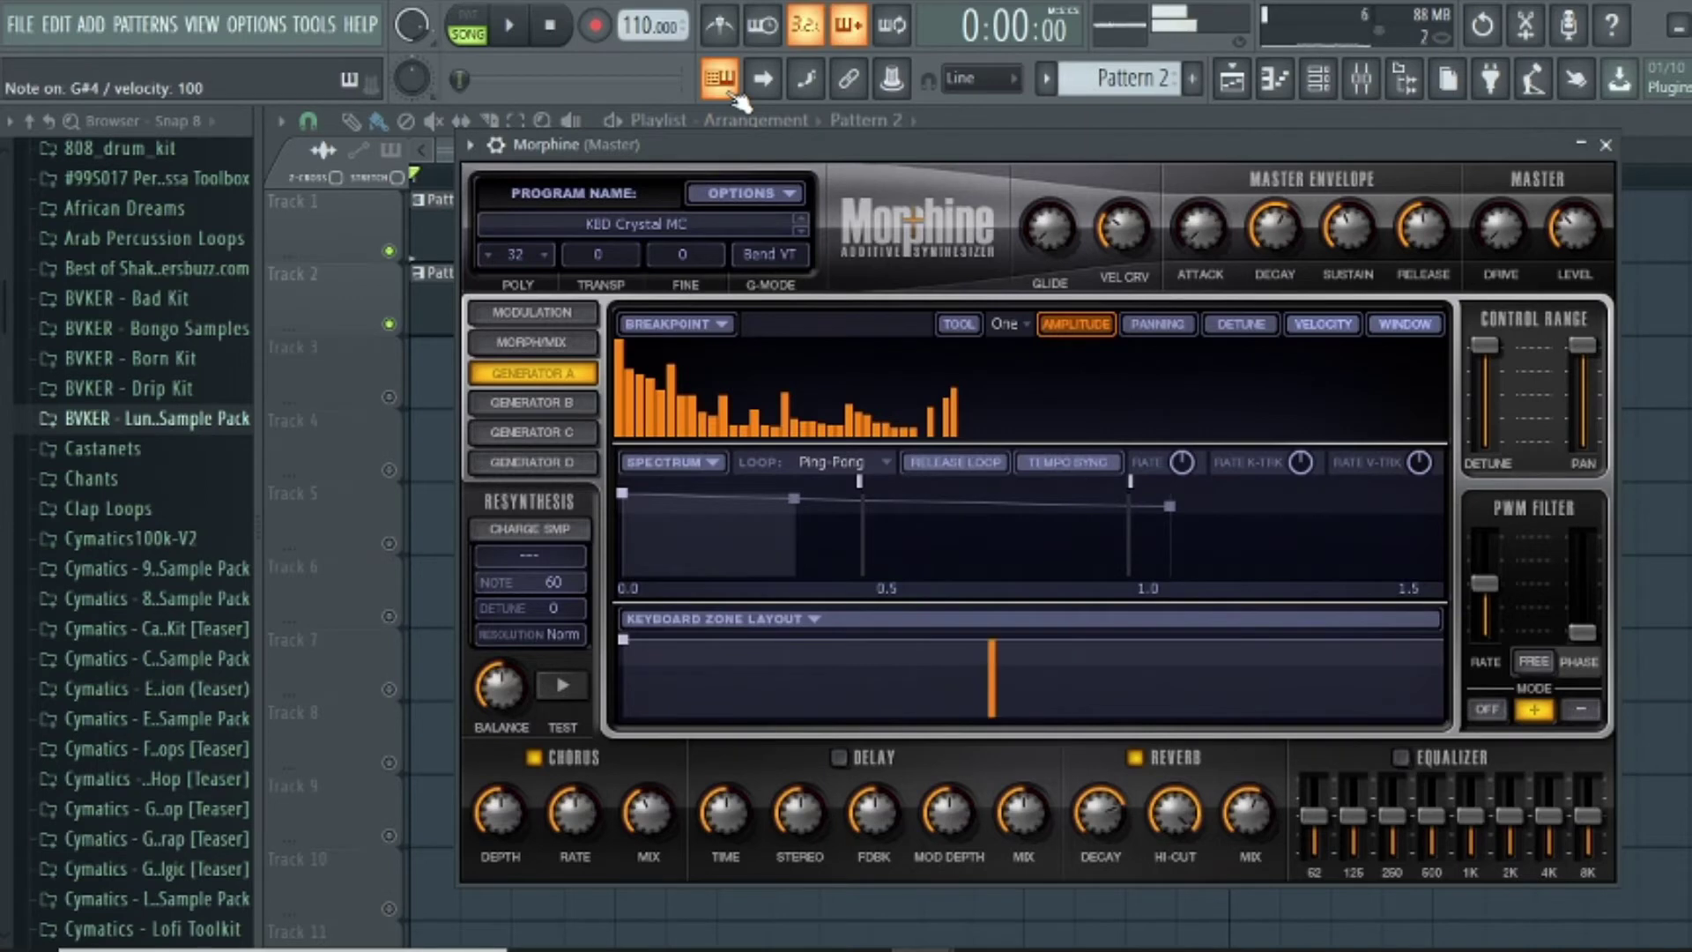
Audition the KBD I've no Guitar MC and SYN More FM FG presets, then load SYN Jazz-Octave Guitar FG from the Synthetic bank
{"action": "left_click", "coordinate": [574, 220]}
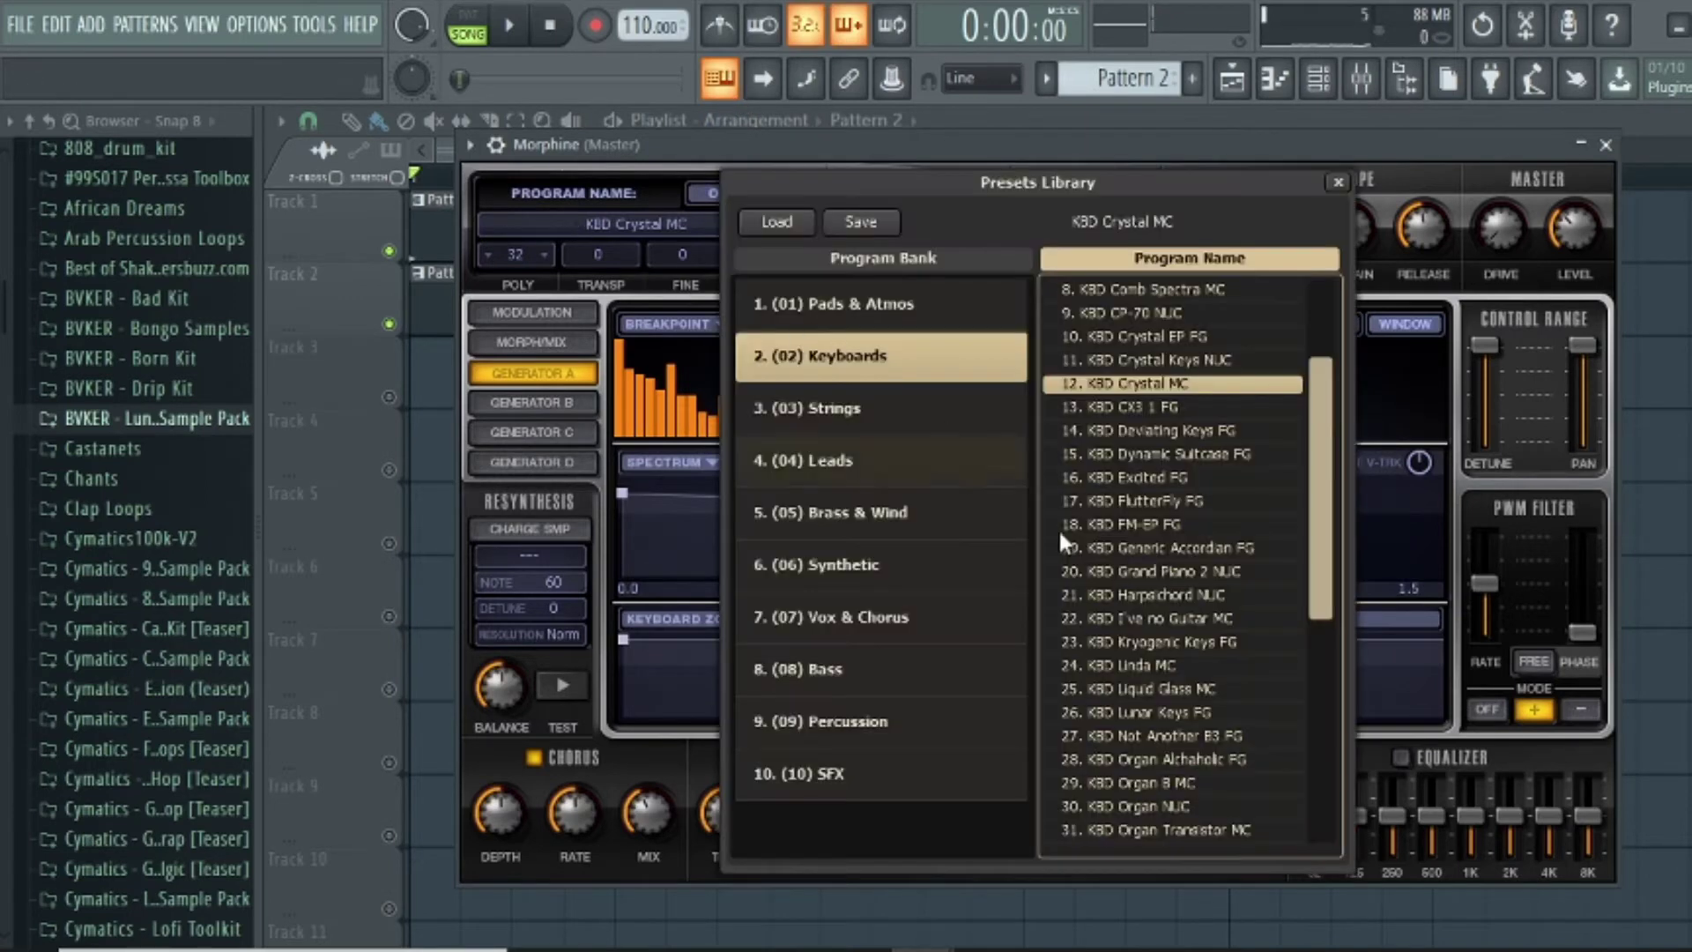
{"action": "left_click", "coordinate": [1150, 616]}
{"action": "key", "text": "i"}
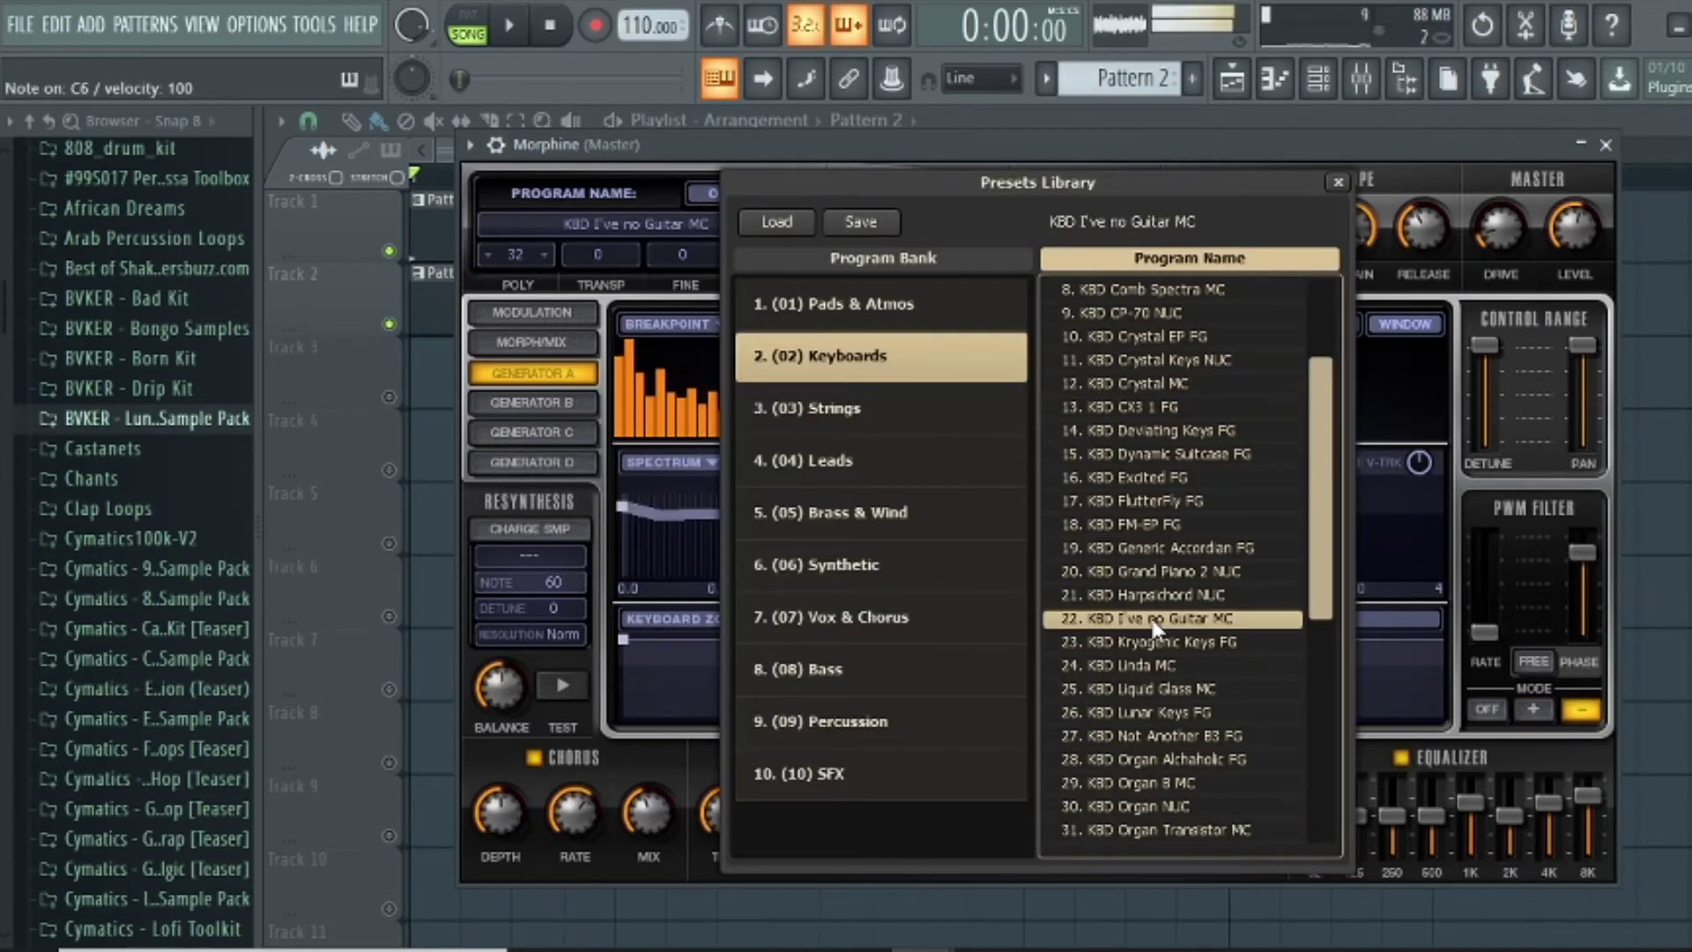
{"action": "left_click", "coordinate": [956, 573]}
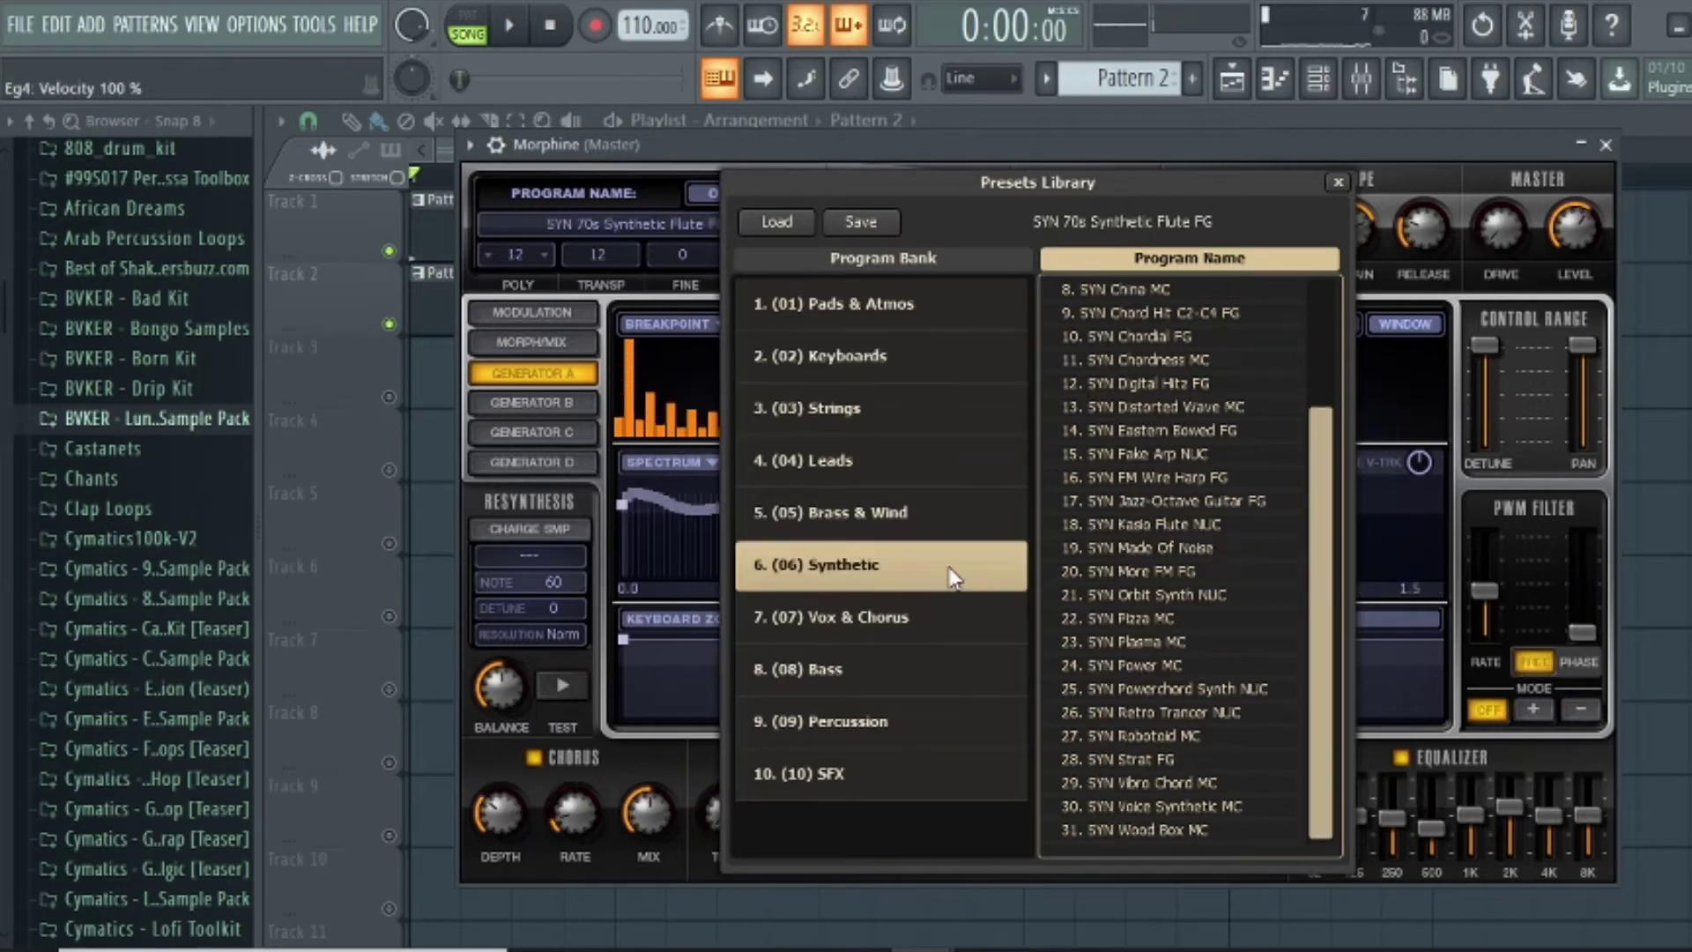
{"action": "left_click", "coordinate": [1167, 573]}
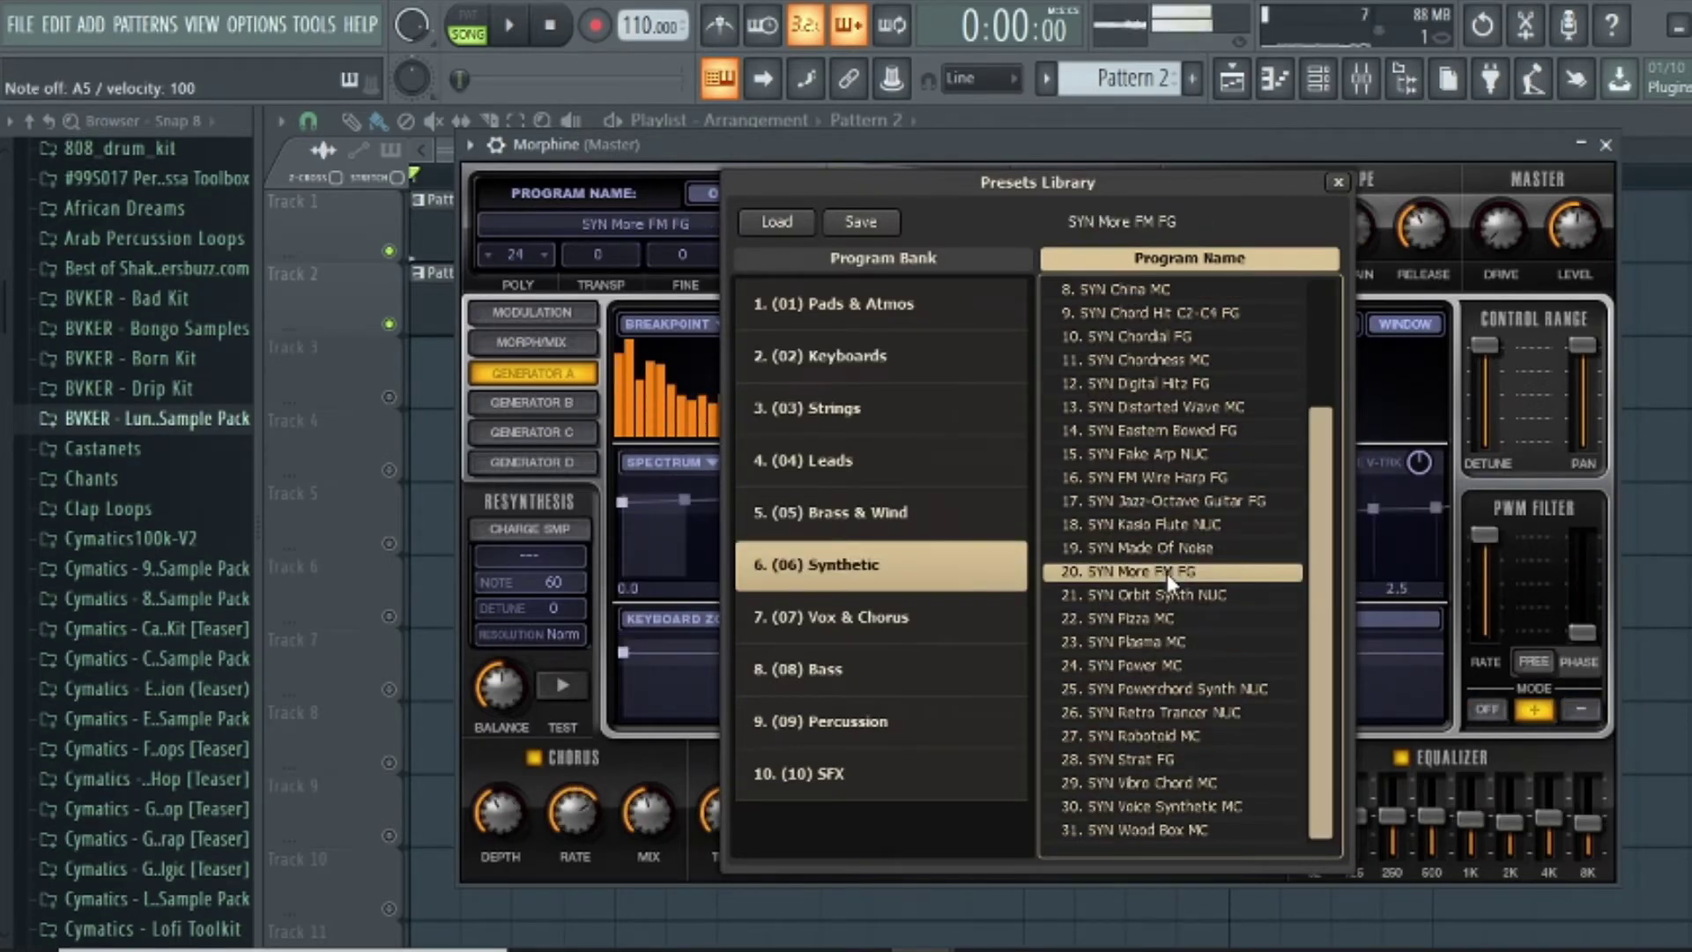
{"action": "double_click", "coordinate": [1174, 501]}
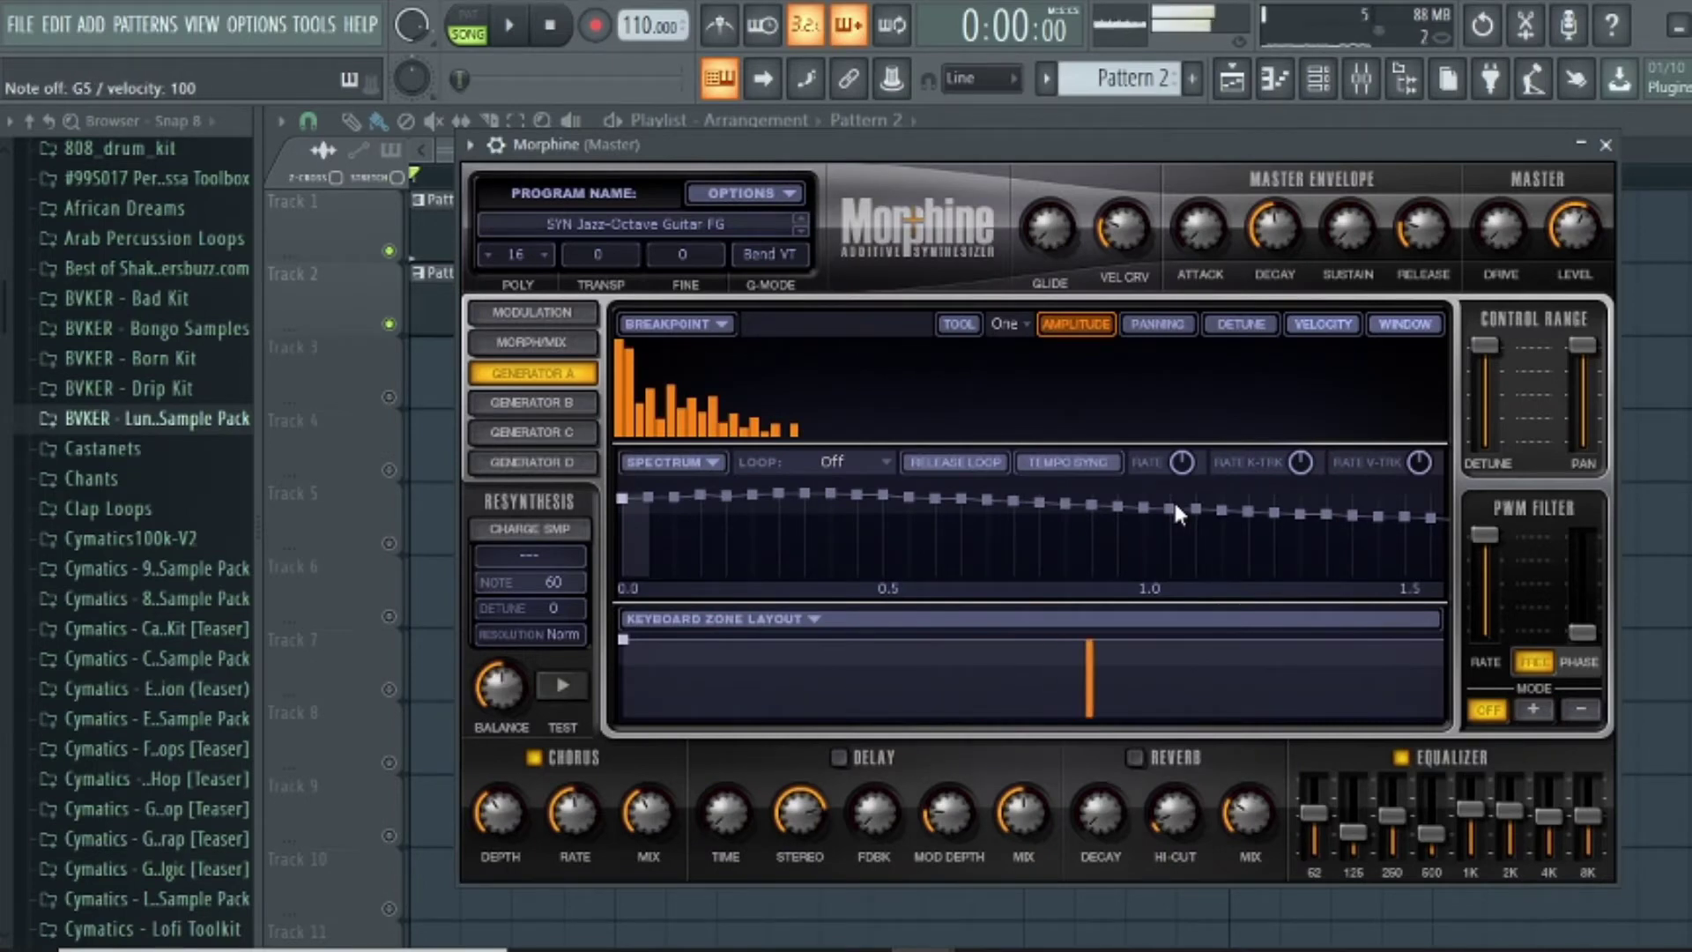
Switch to Pattern 3, place it at the start of Track 3 in the playlist, and unmute that track
{"action": "left_click", "coordinate": [391, 282]}
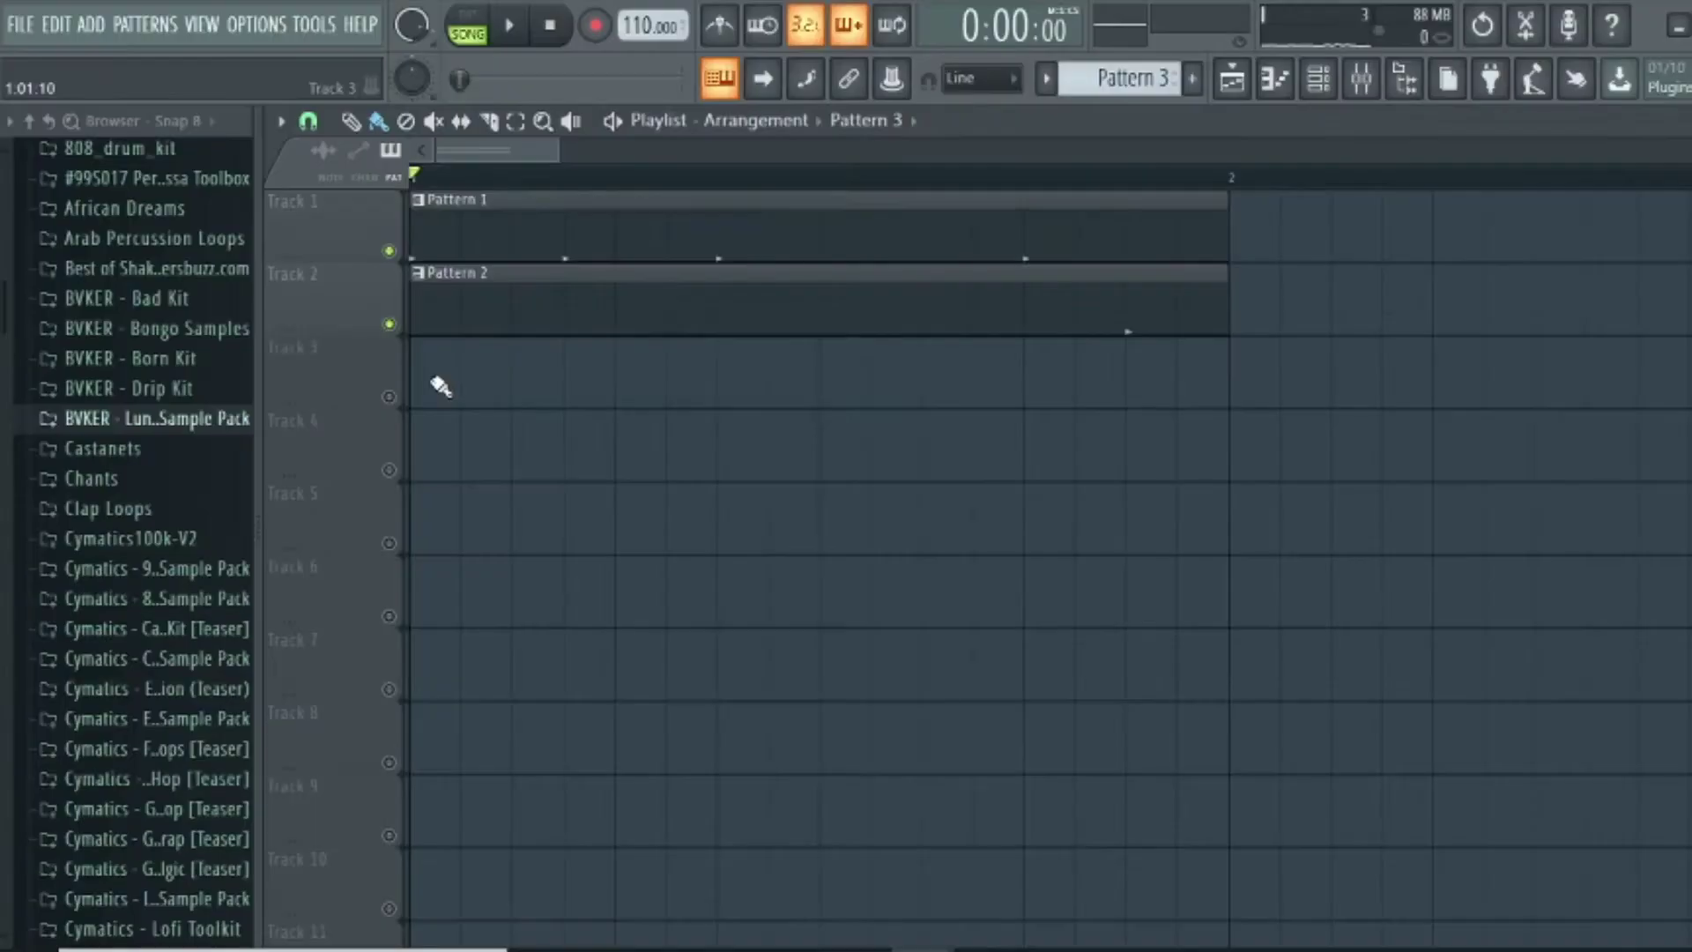
{"action": "left_click", "coordinate": [487, 377]}
{"action": "left_click", "coordinate": [392, 398]}
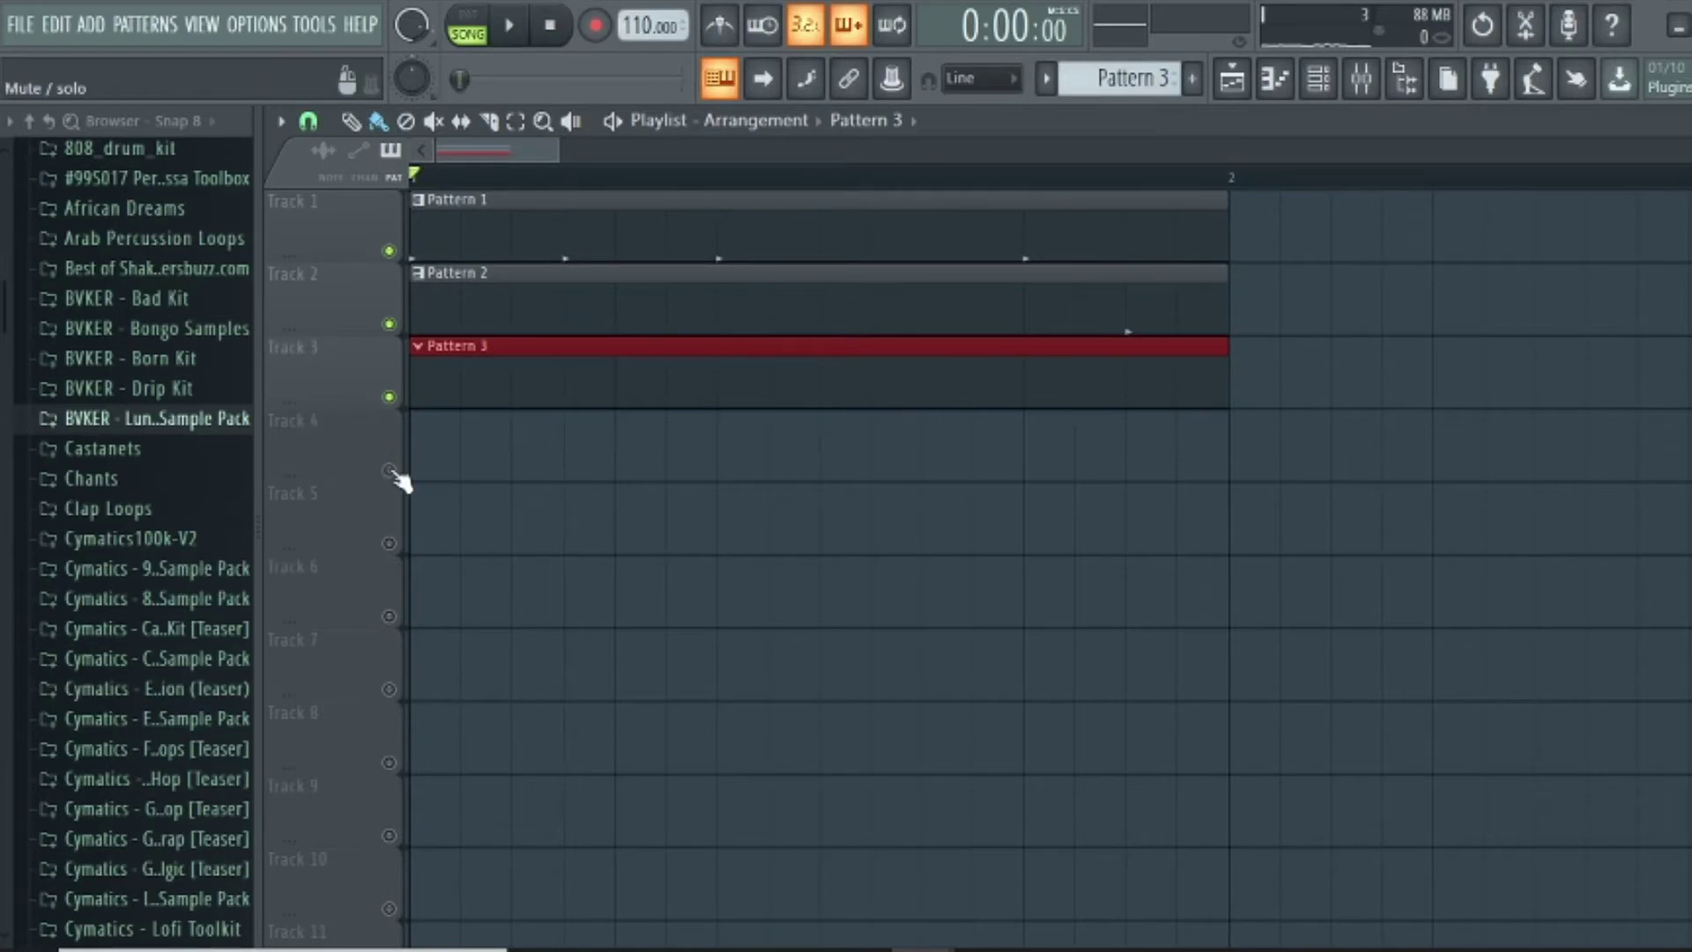
Open the piano roll of the Morphine channel for Pattern 3 from the channel rack
{"action": "left_click", "coordinate": [1319, 78]}
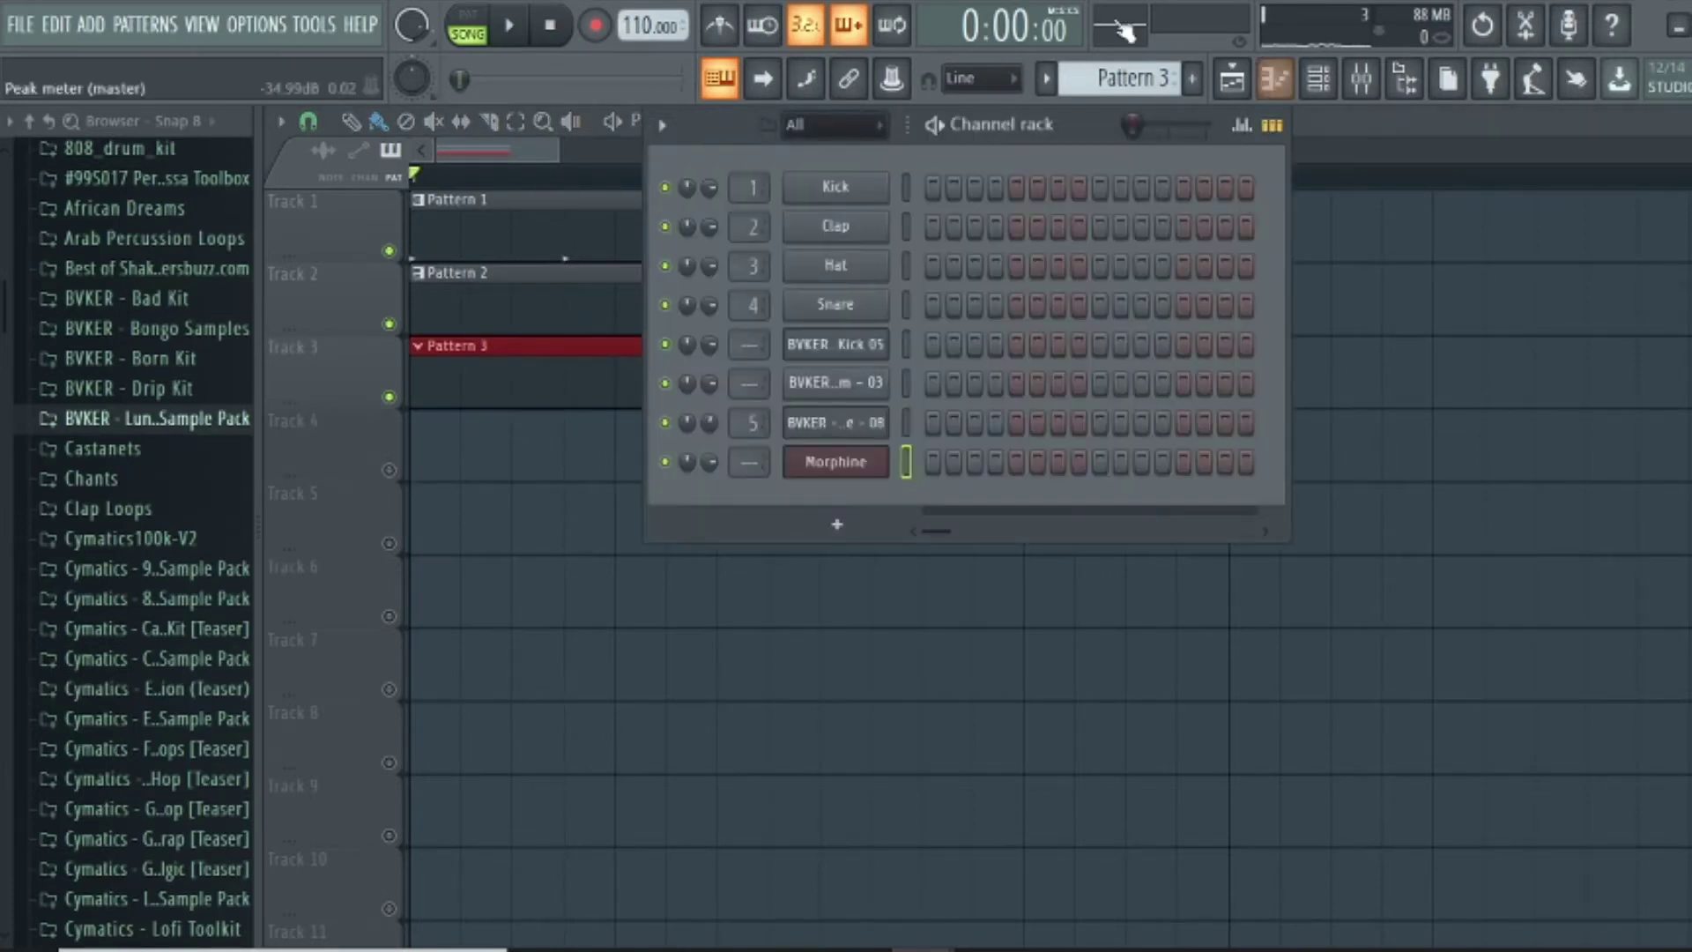
{"action": "right_click", "coordinate": [878, 465]}
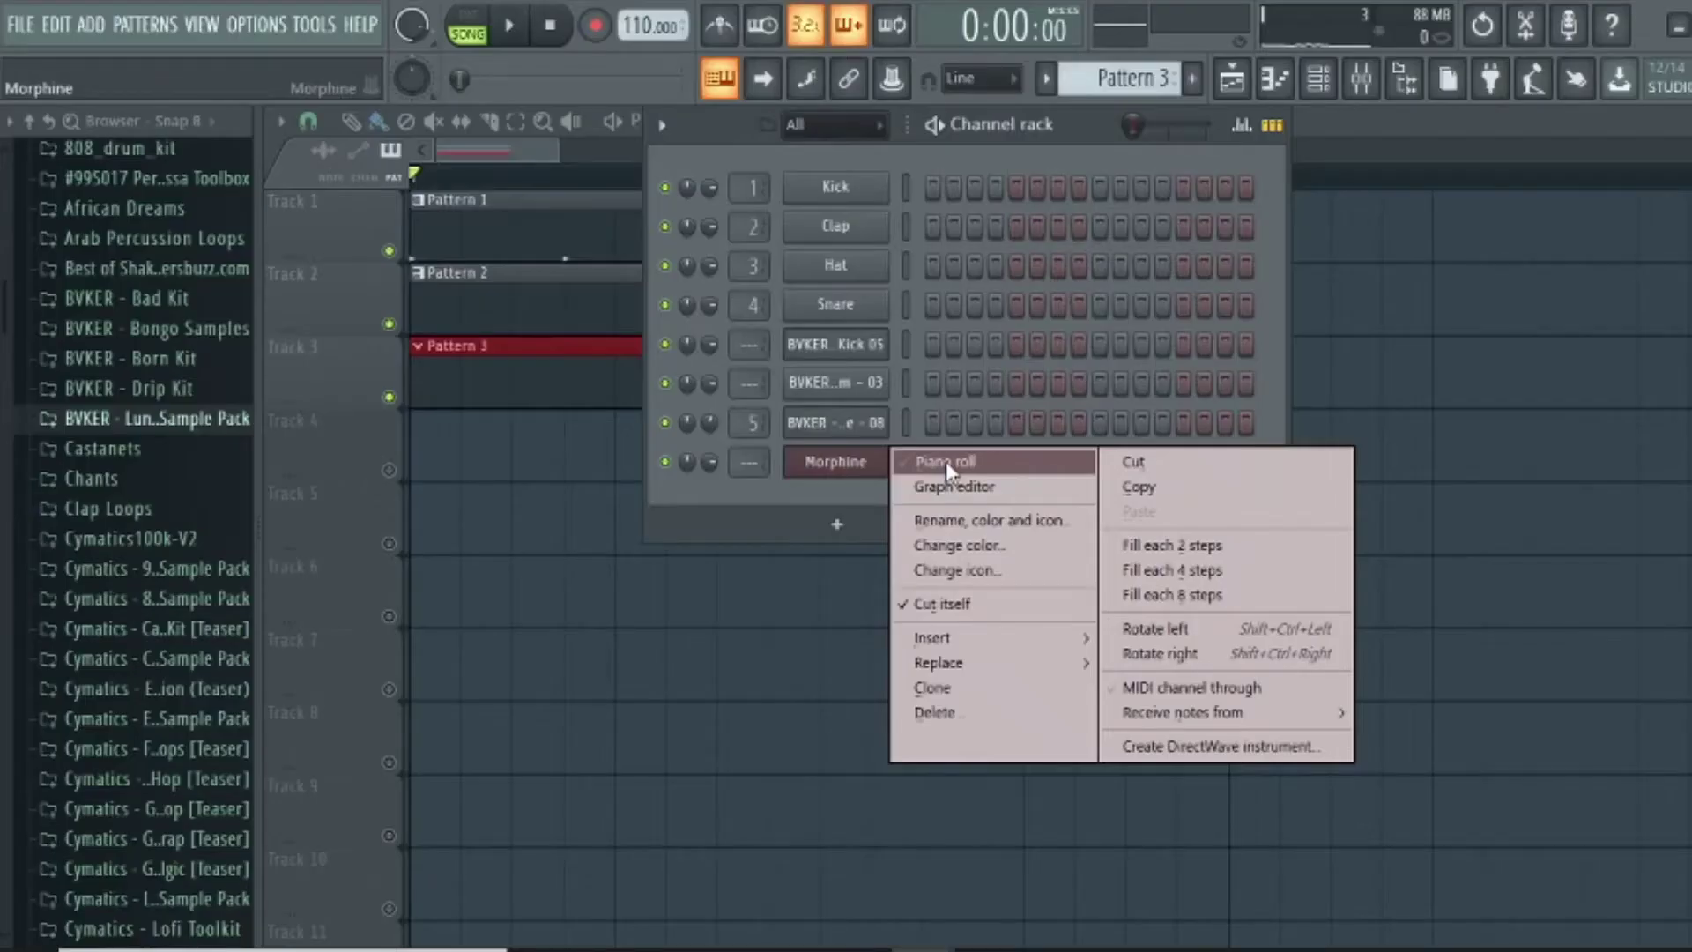
{"action": "left_click", "coordinate": [945, 462]}
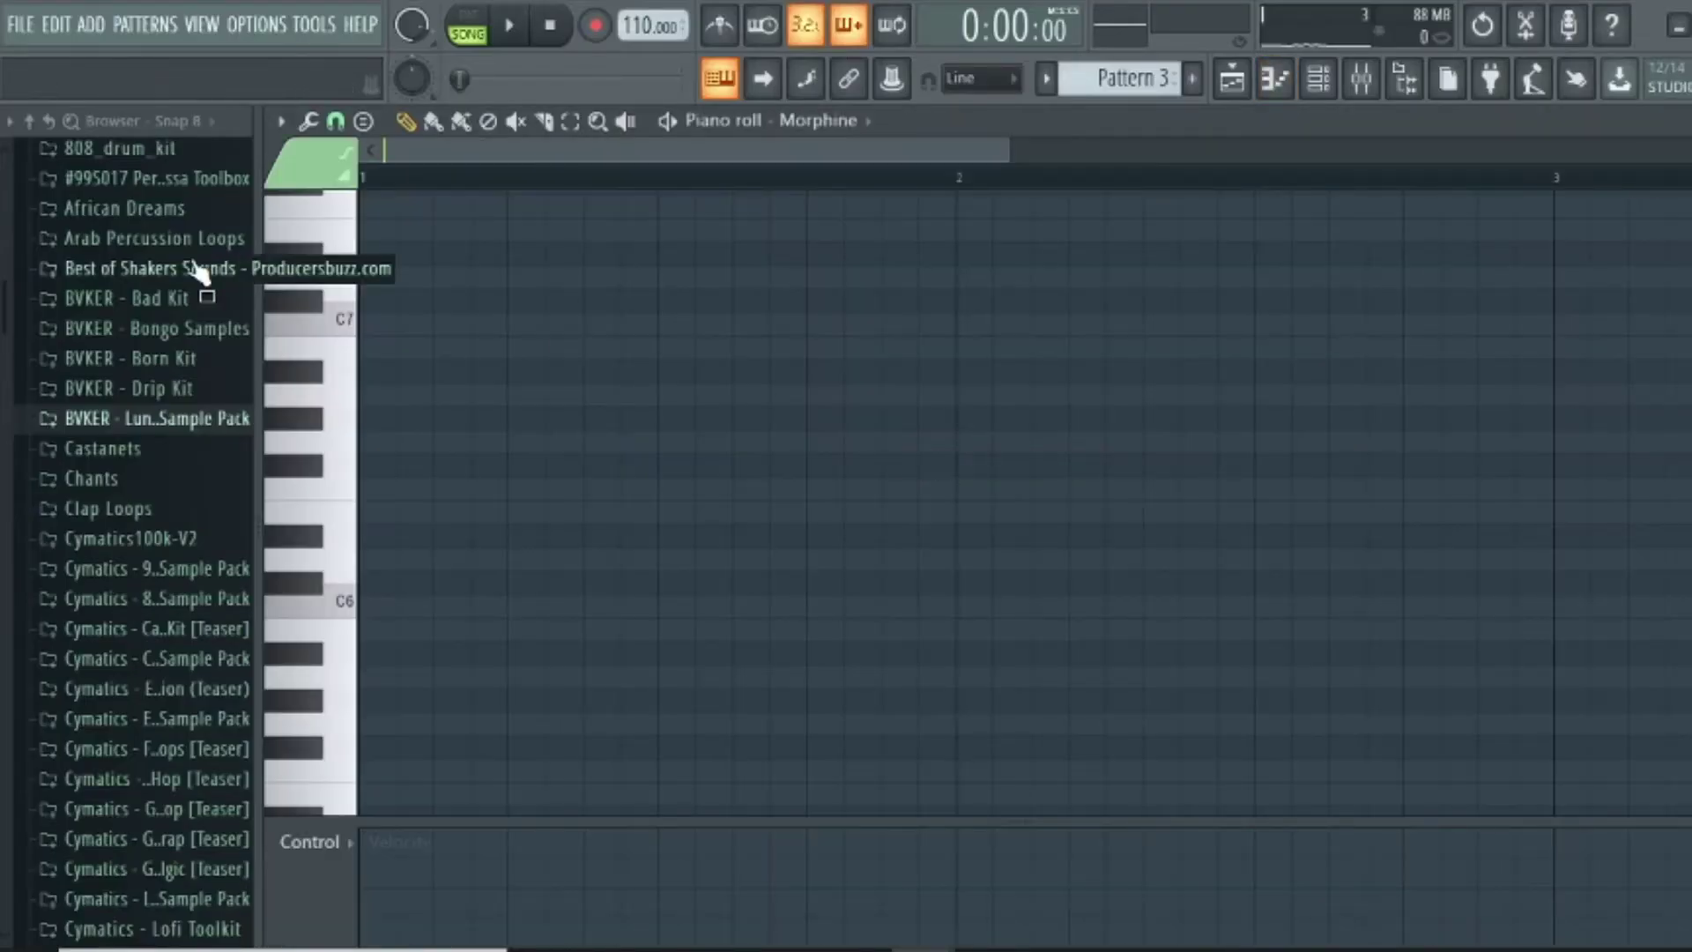
Place a C5 note at the start of bar 1 in the Morphine piano roll
{"action": "left_click", "coordinate": [339, 614]}
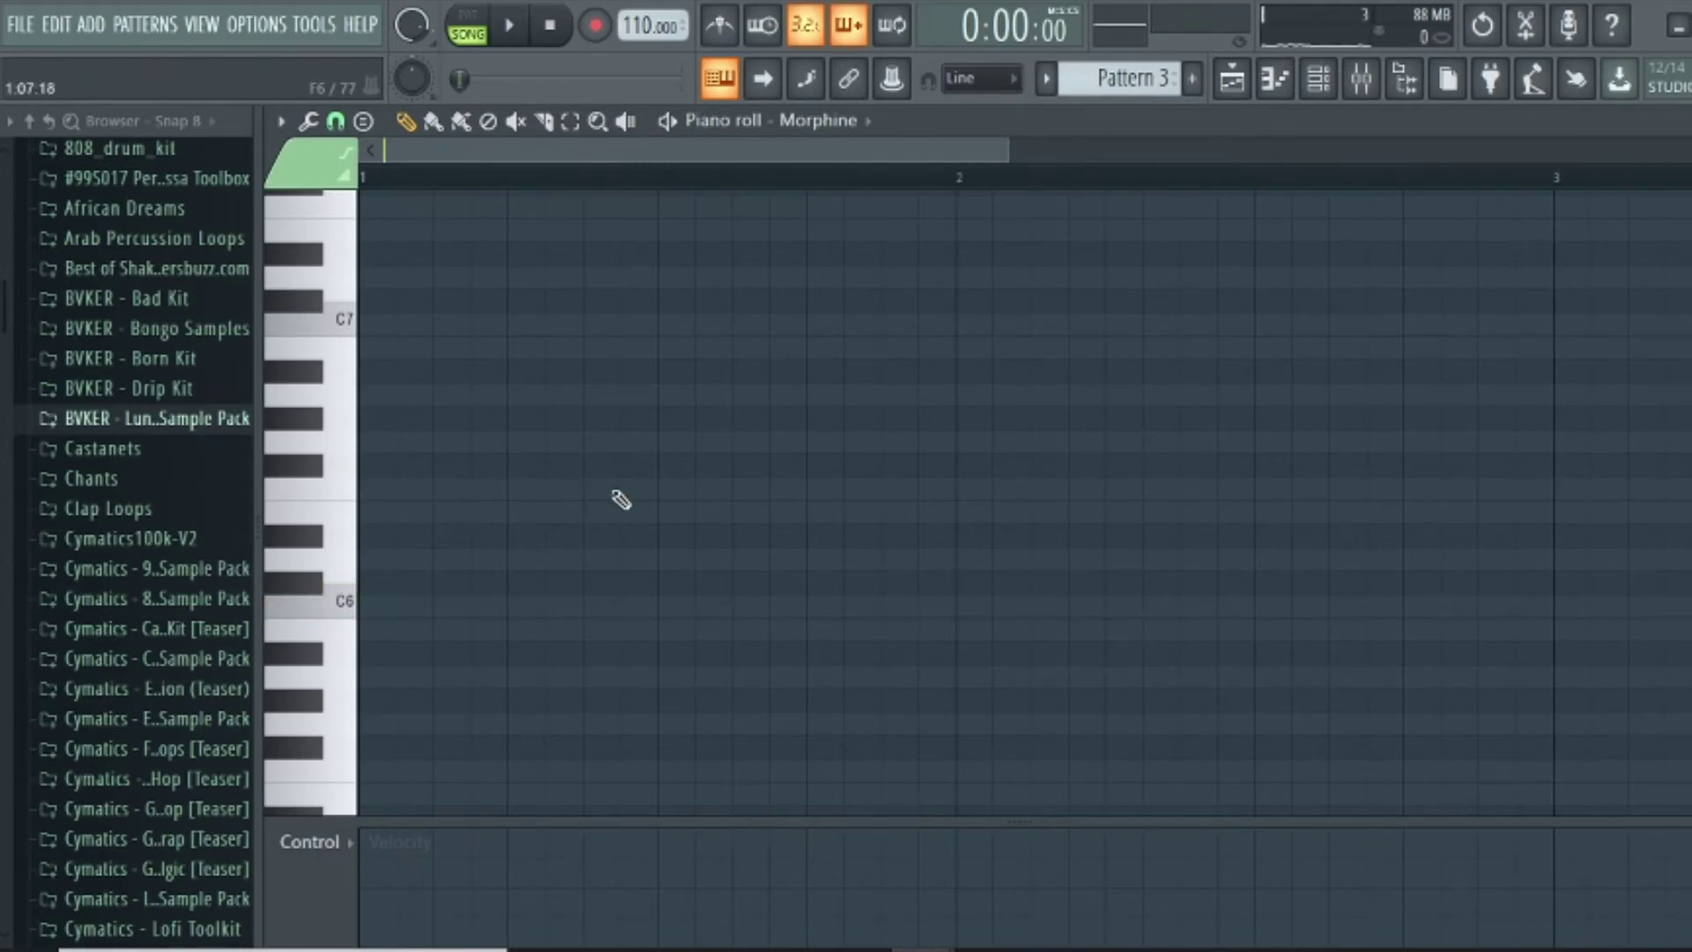
{"action": "key", "text": "space"}
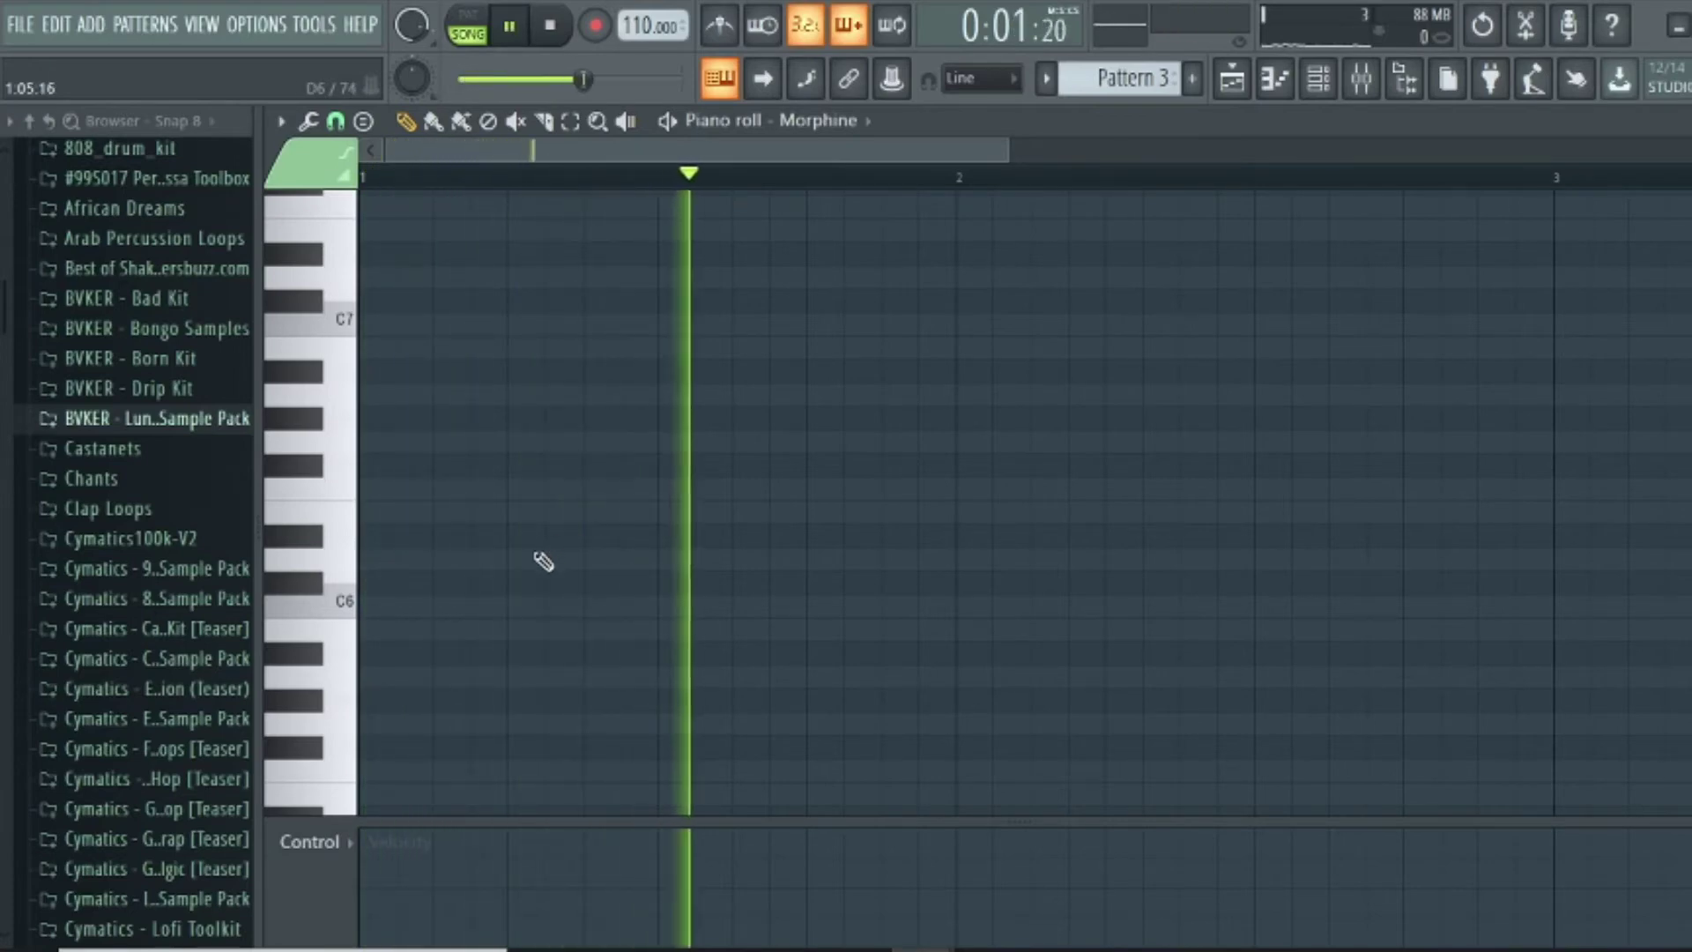
{"action": "scroll", "coordinate": [543, 561], "scroll_direction": "down", "scroll_amount": 3}
{"action": "scroll", "coordinate": [529, 557], "scroll_direction": "down", "scroll_amount": 1}
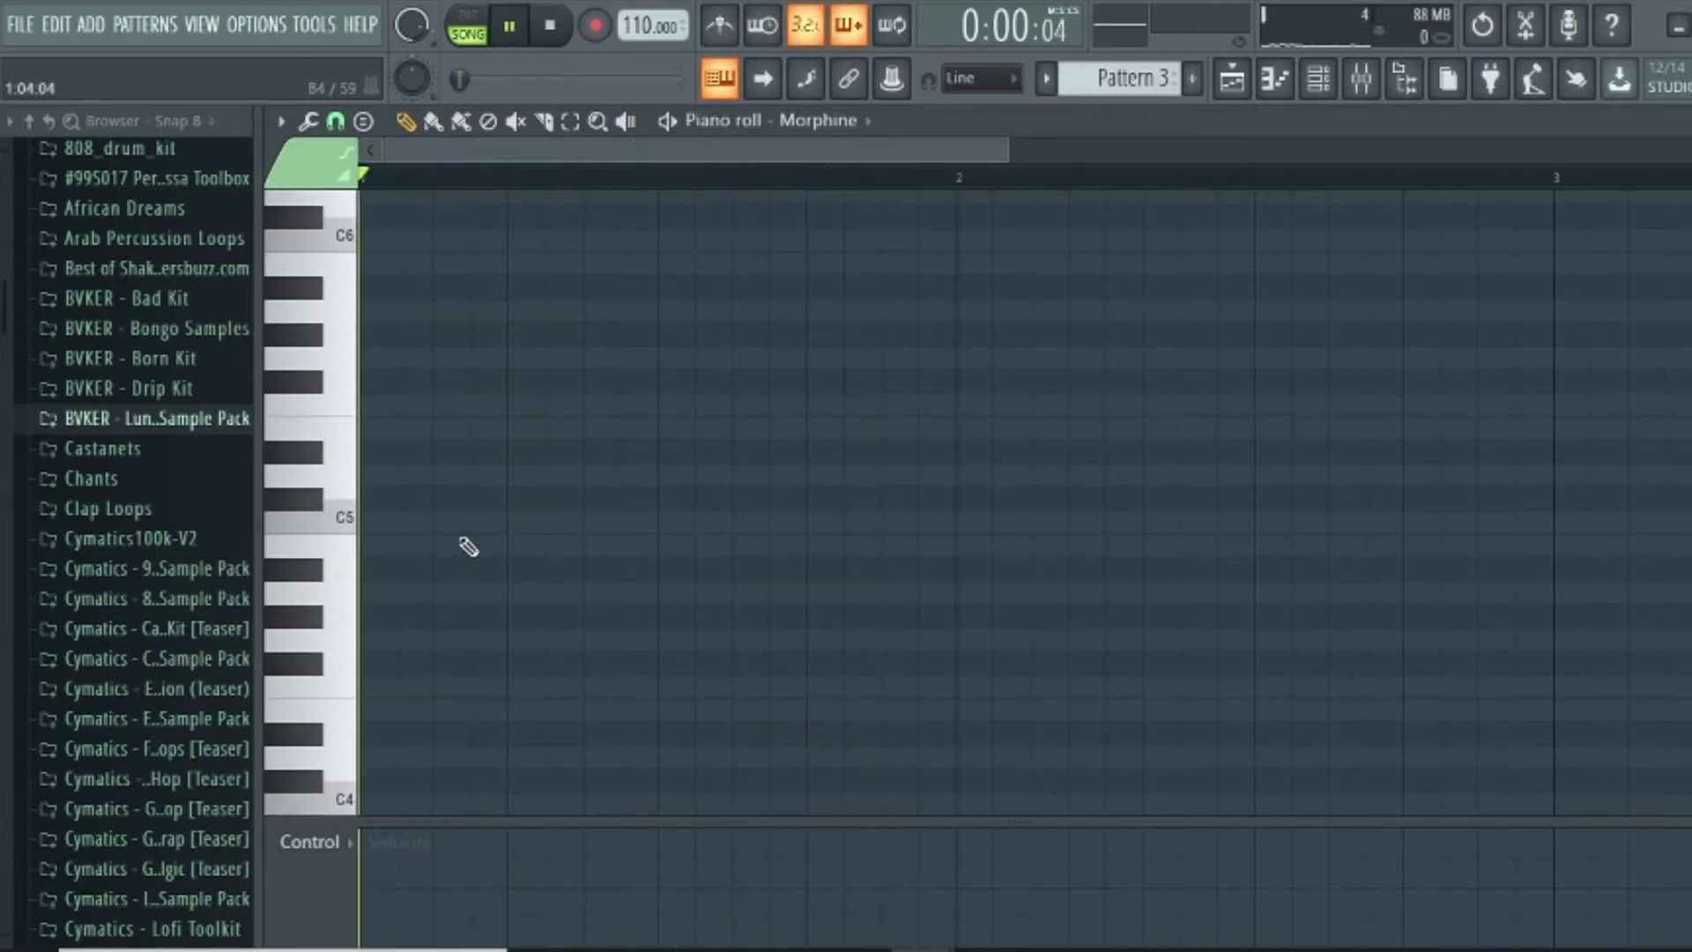
{"action": "left_click", "coordinate": [373, 522]}
{"action": "key", "text": "space"}
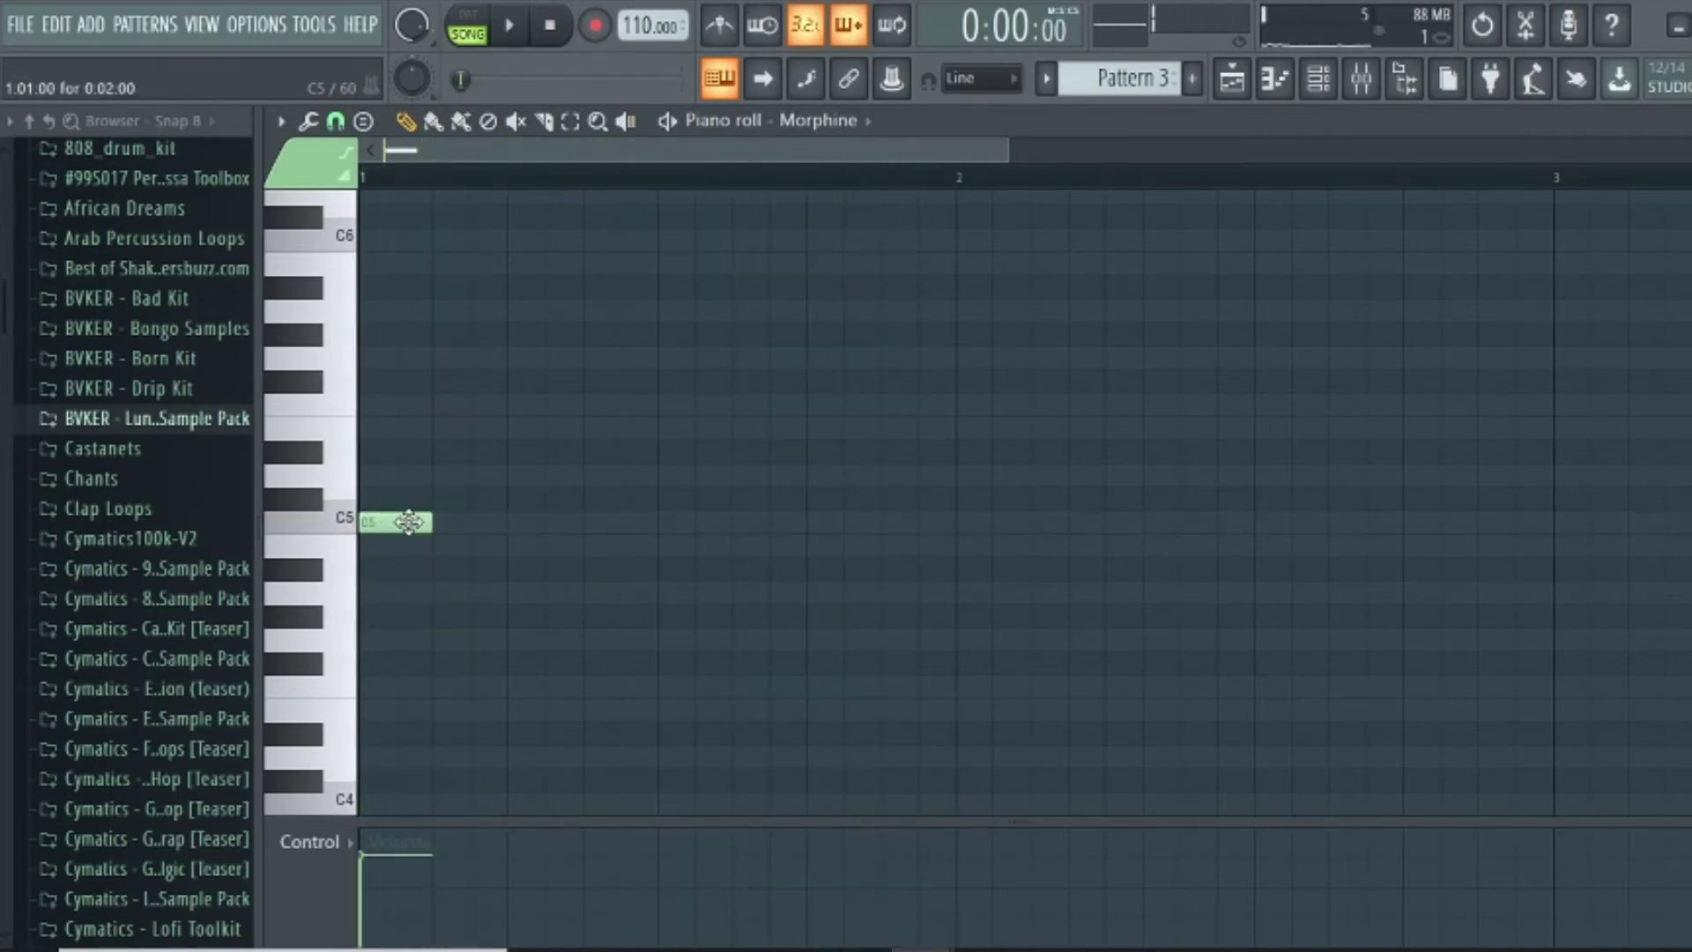
Try lengthening the C5 note to one beat and play it back
{"action": "mouse_move", "coordinate": [401, 522]}
{"action": "left_mouse_down"}
{"action": "mouse_move", "coordinate": [437, 522]}
{"action": "mouse_move", "coordinate": [414, 521]}
{"action": "left_mouse_up"}
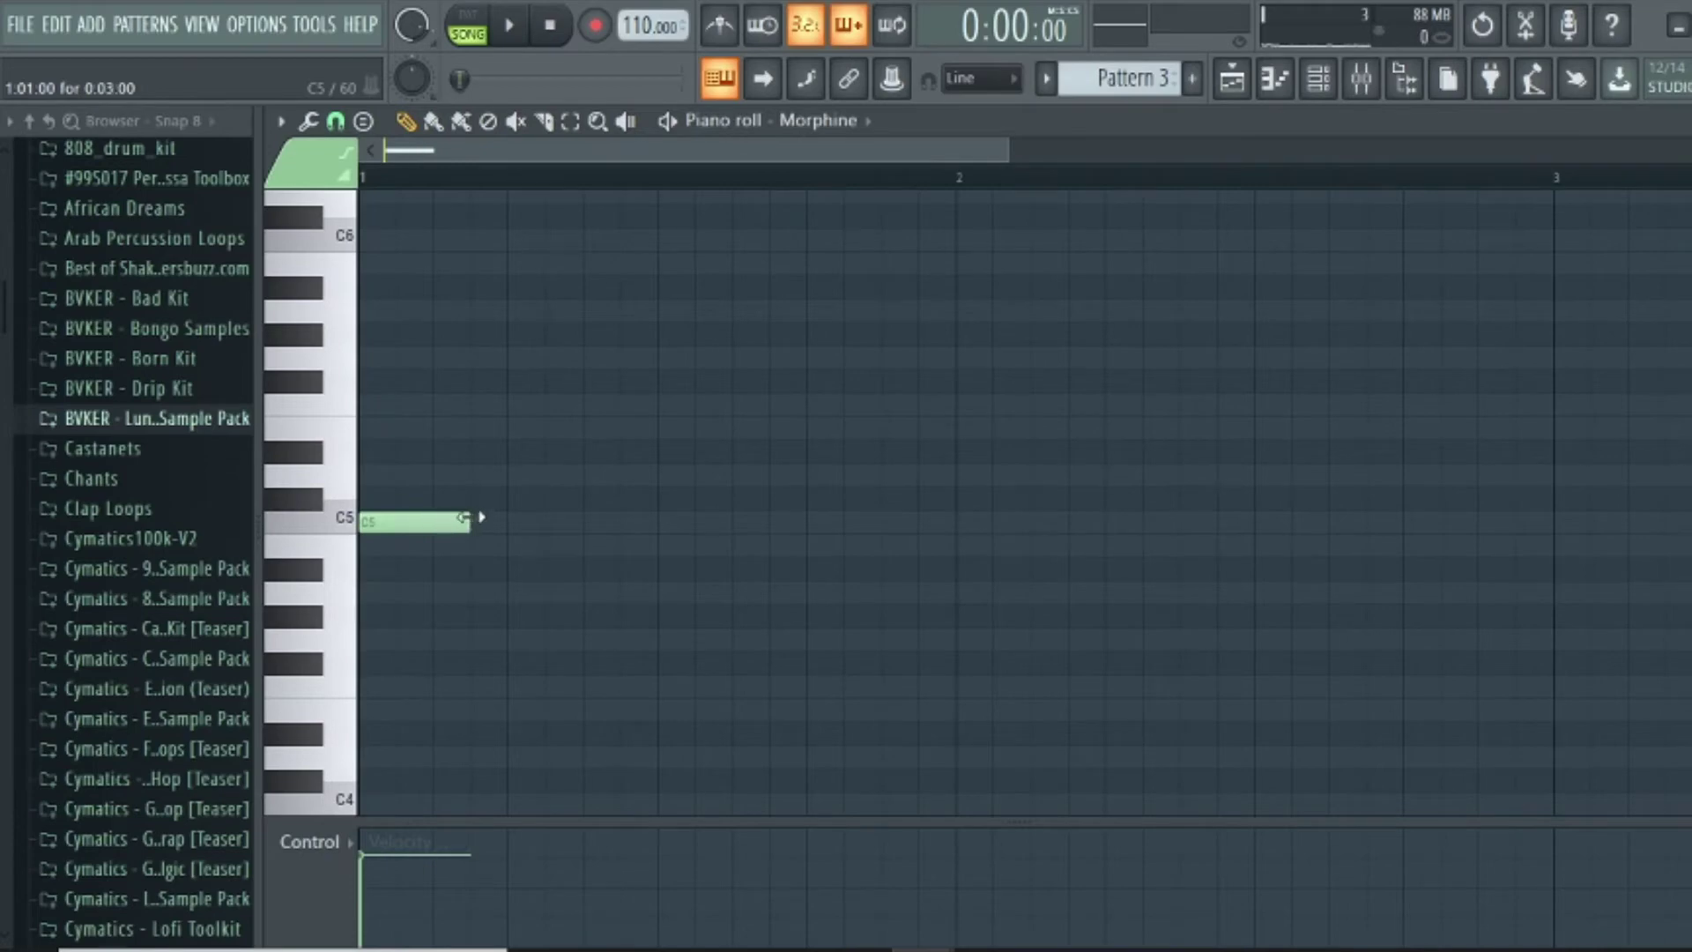
{"action": "key", "text": "space"}
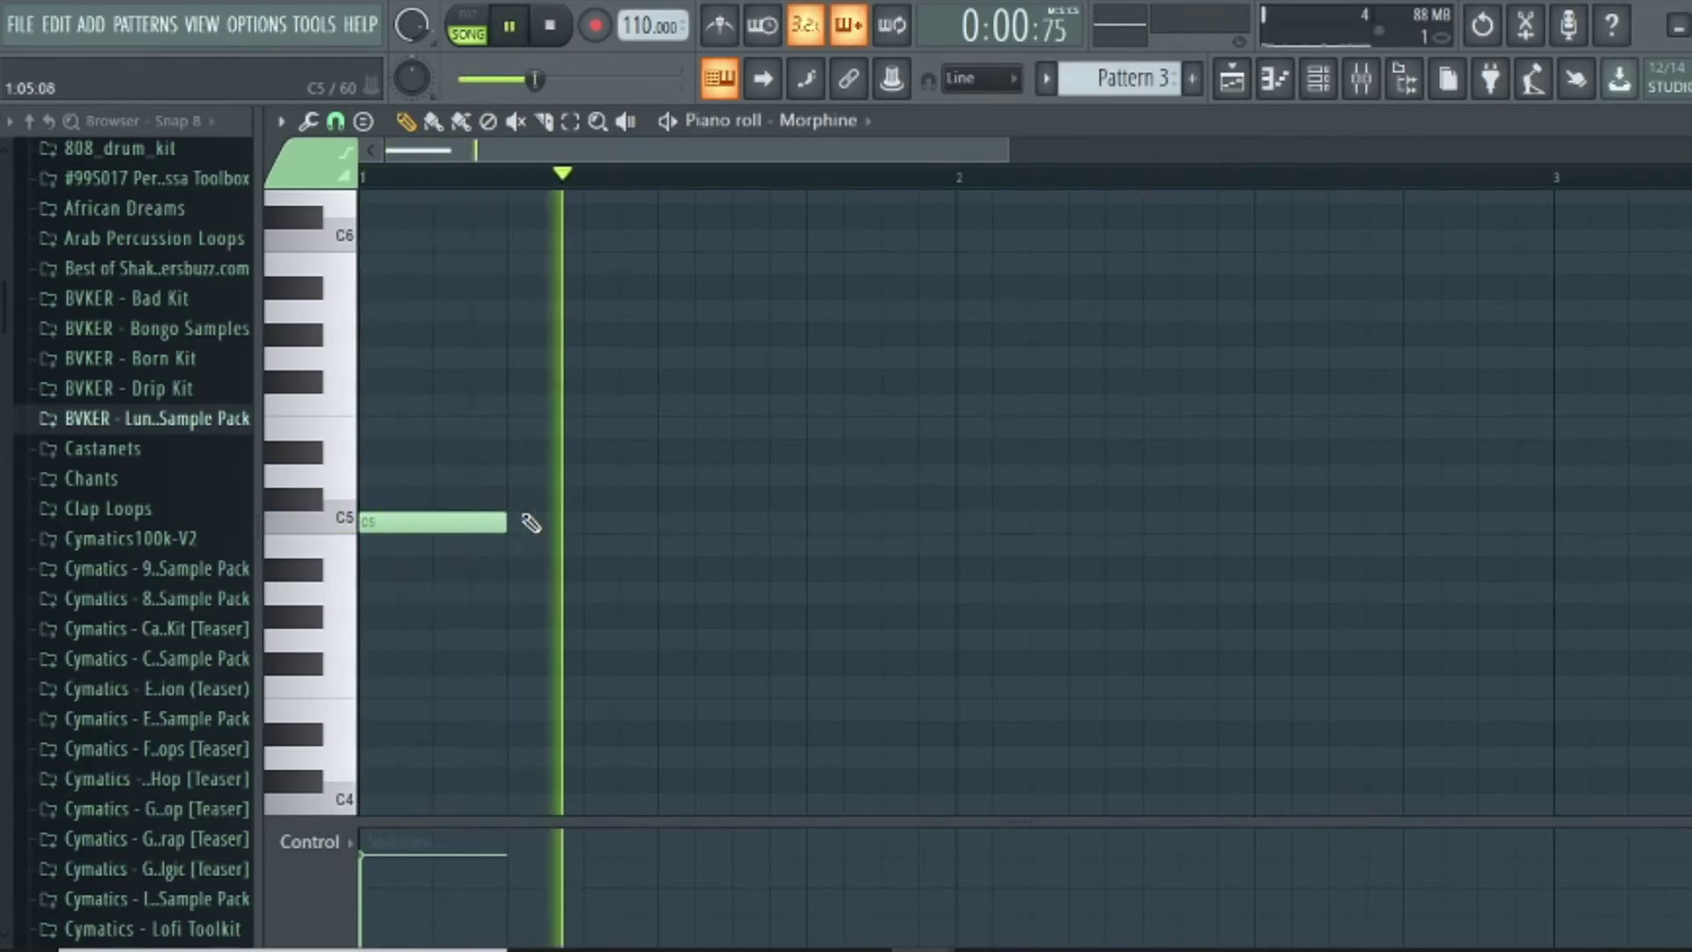
{"action": "key", "text": "space"}
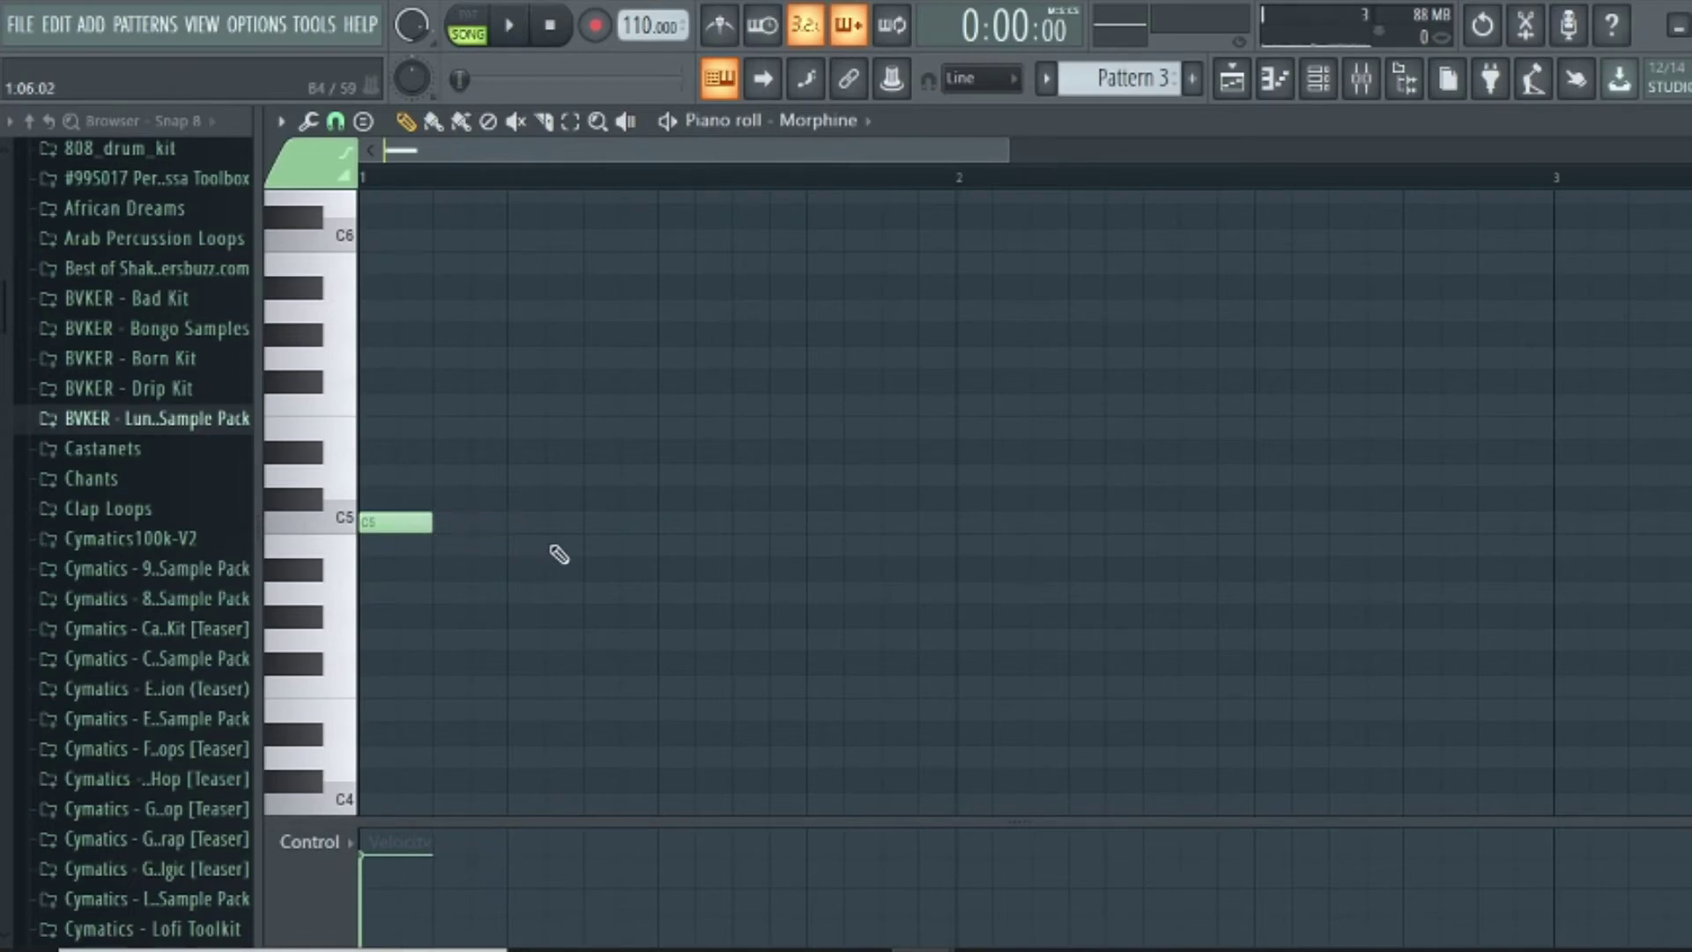
During playback, add C5 notes on beat 3 of bar 1 and on beats 1 and 3 of bar 2
{"action": "key", "text": "space"}
{"action": "left_click", "coordinate": [674, 521]}
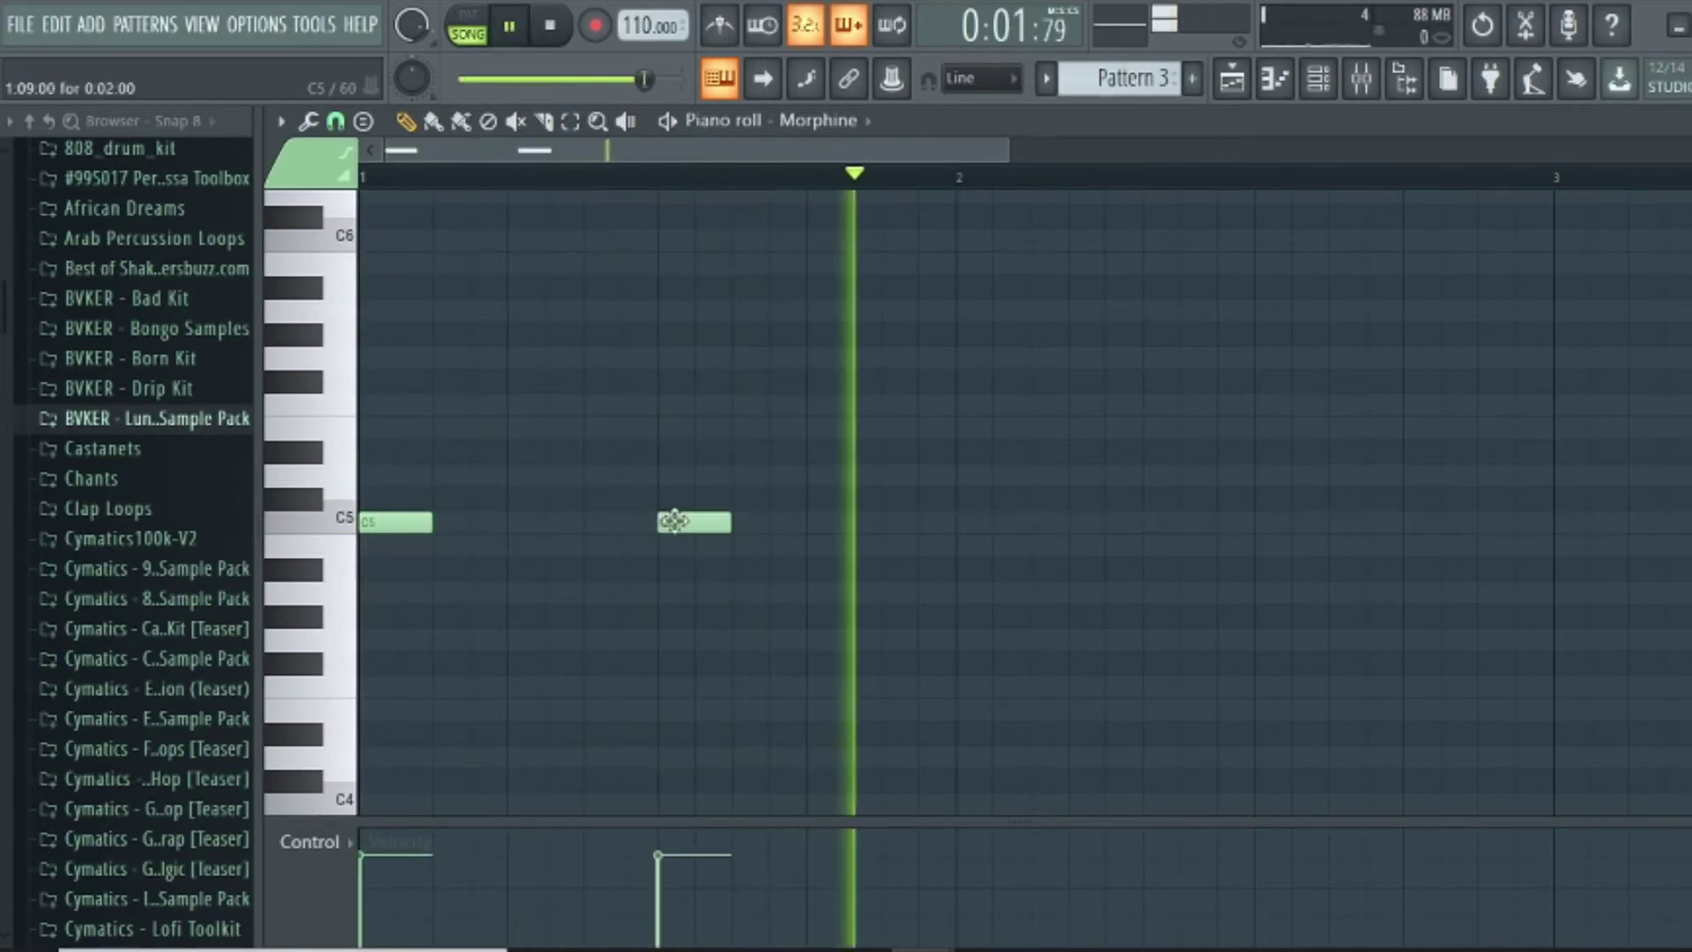
{"action": "left_click", "coordinate": [964, 522]}
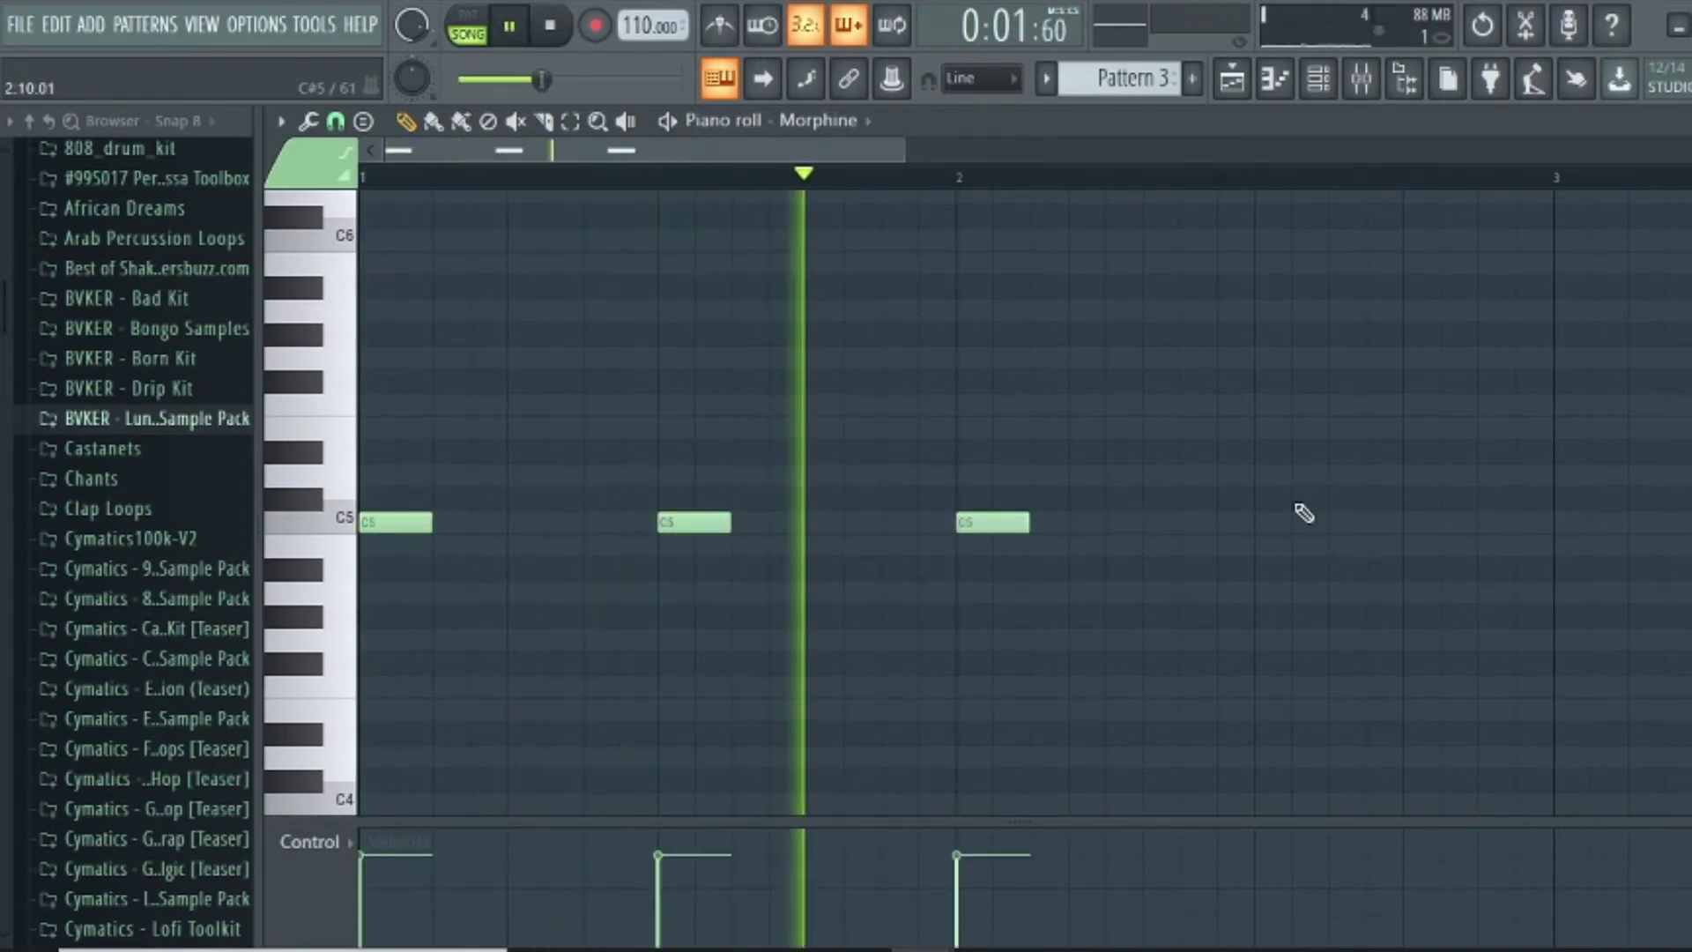
{"action": "left_click", "coordinate": [1260, 523]}
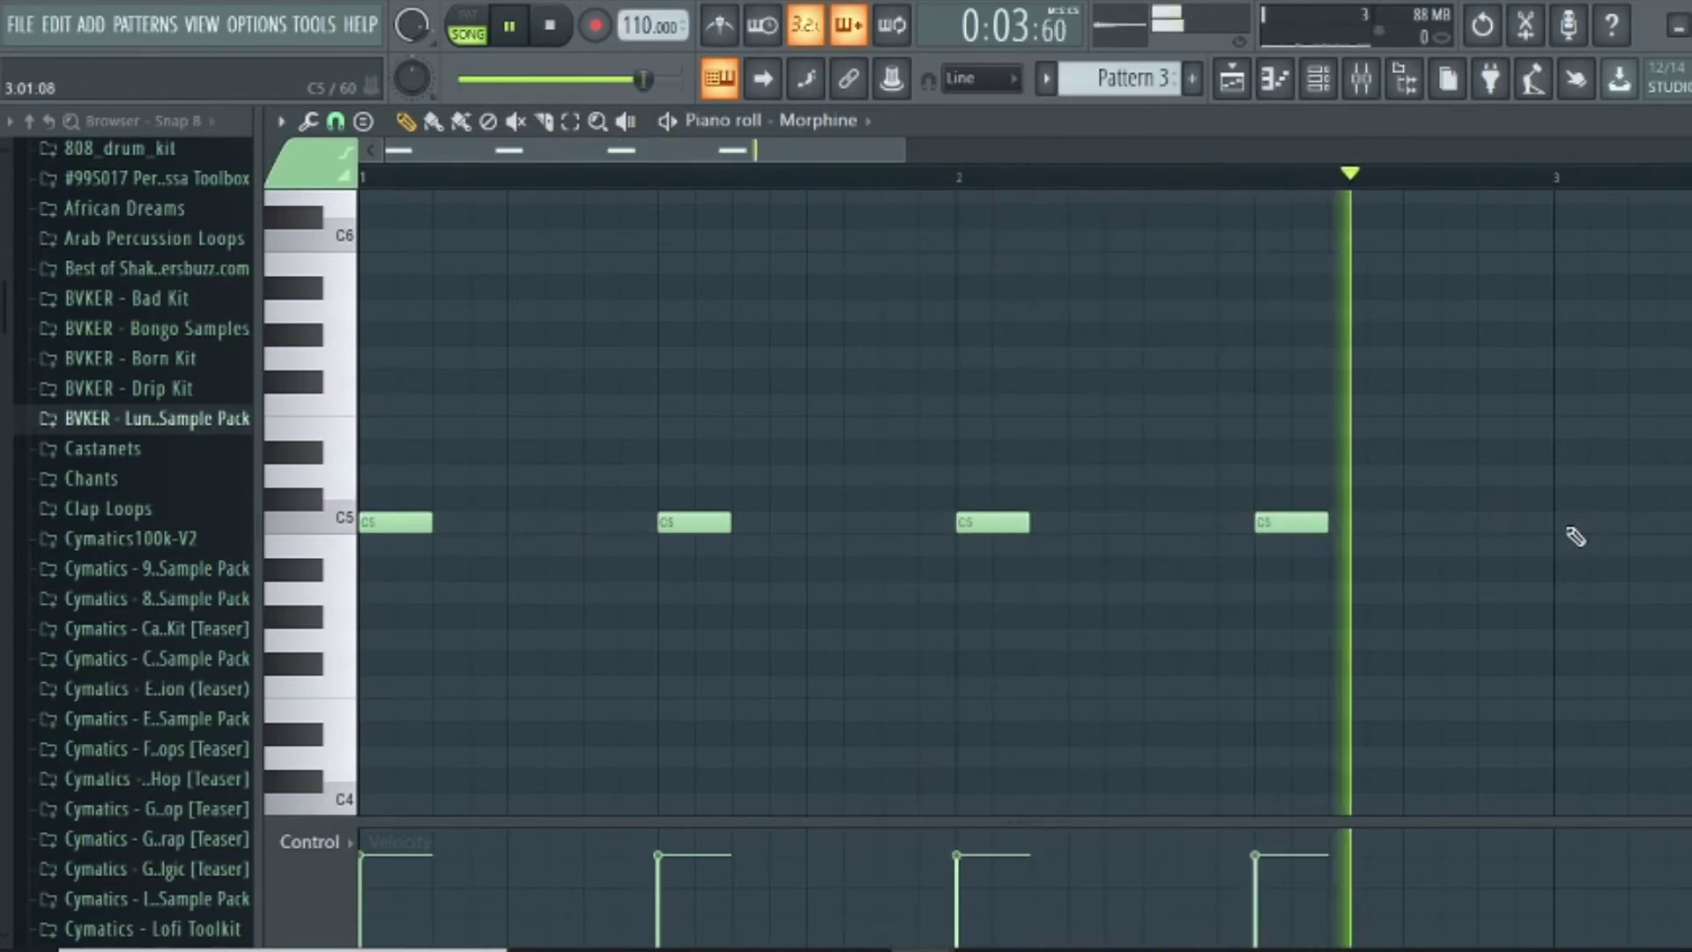
{"action": "key", "text": "space"}
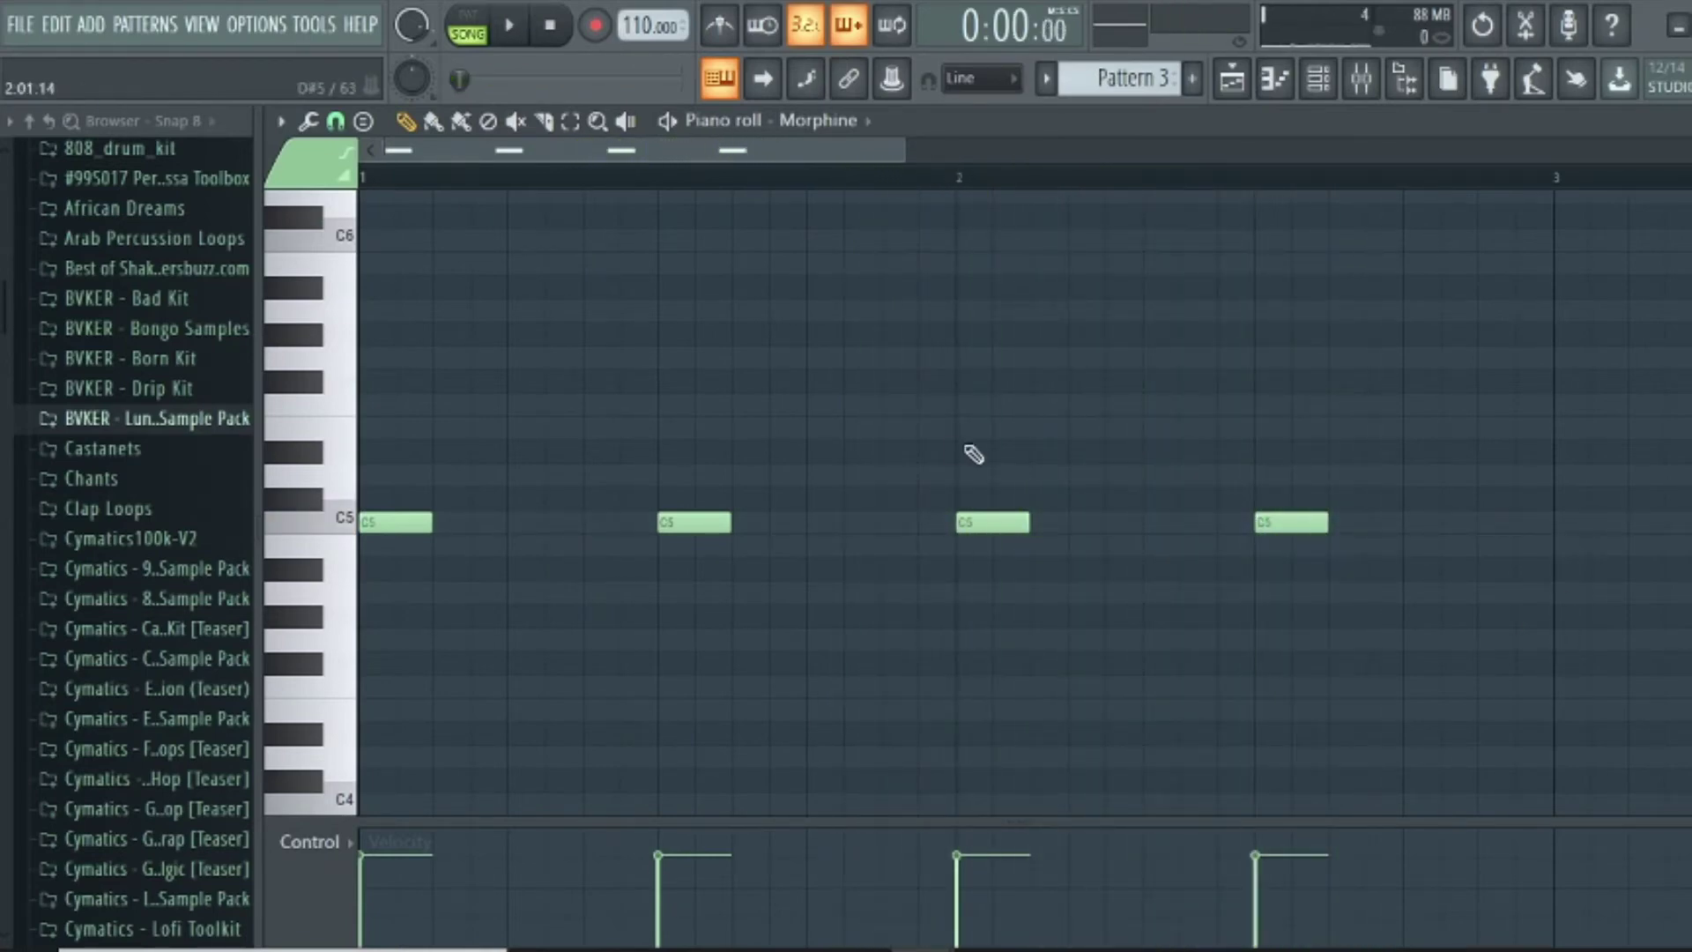
Add G4 notes on beats 1 and 3 of bars 3 and 4
{"action": "left_click", "coordinate": [1560, 664]}
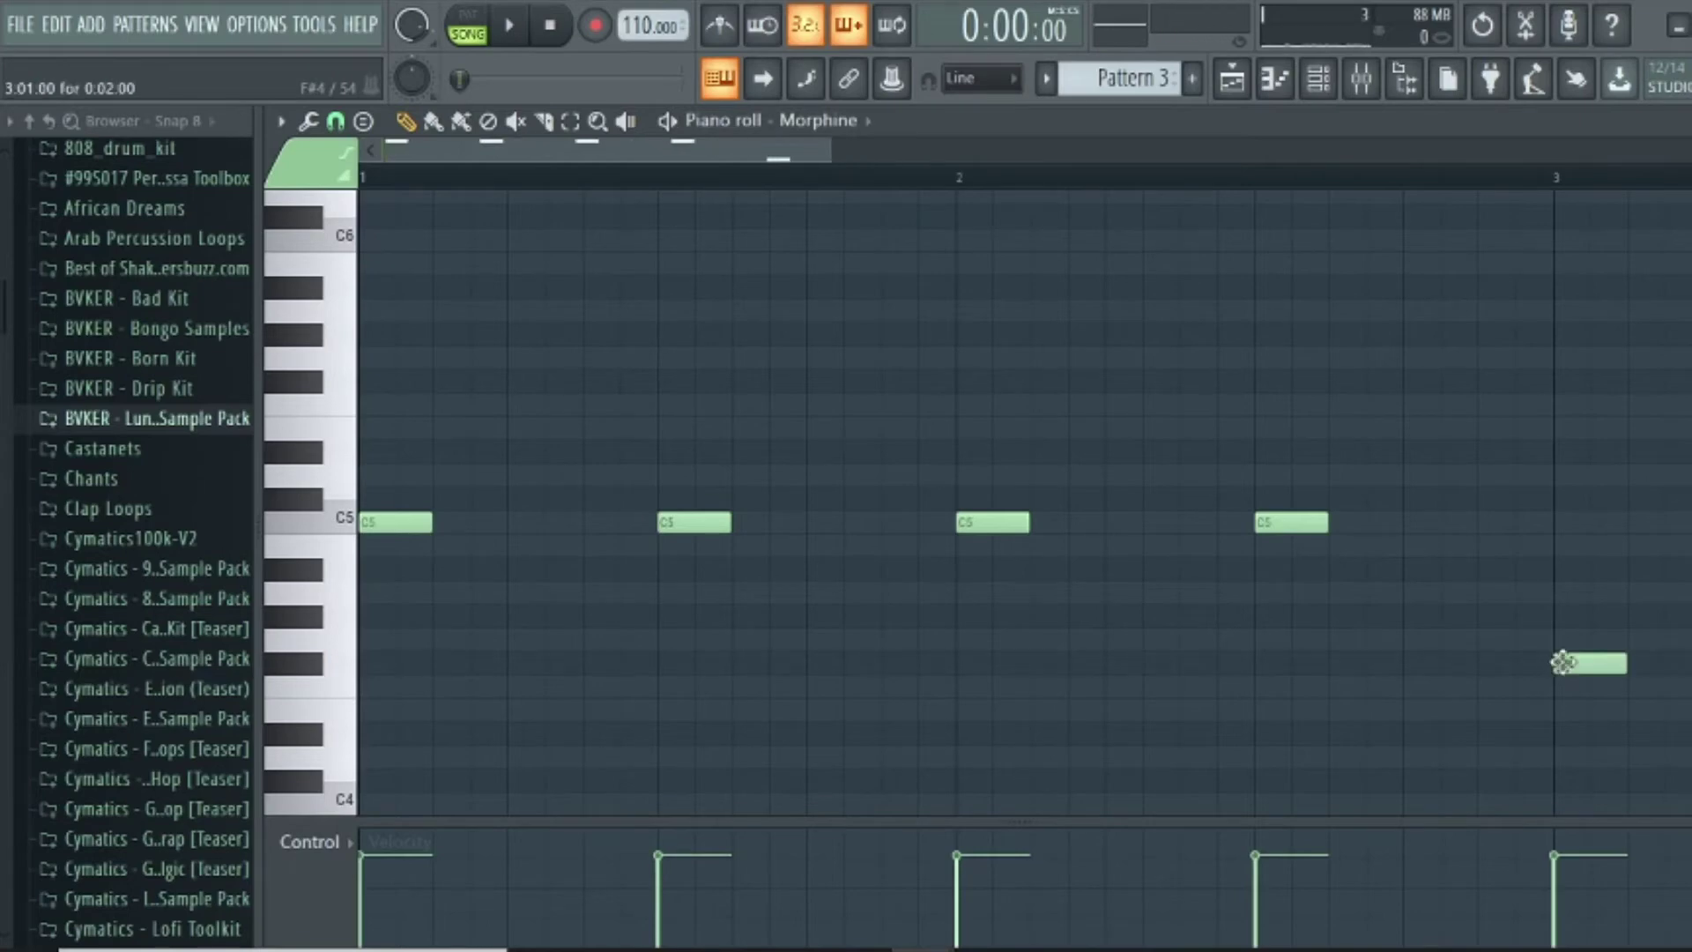
{"action": "left_click_drag", "start_coordinate": [1573, 663], "coordinate": [1573, 639]}
{"action": "scroll", "coordinate": [1582, 647], "scroll_direction": "right", "scroll_amount": 3}
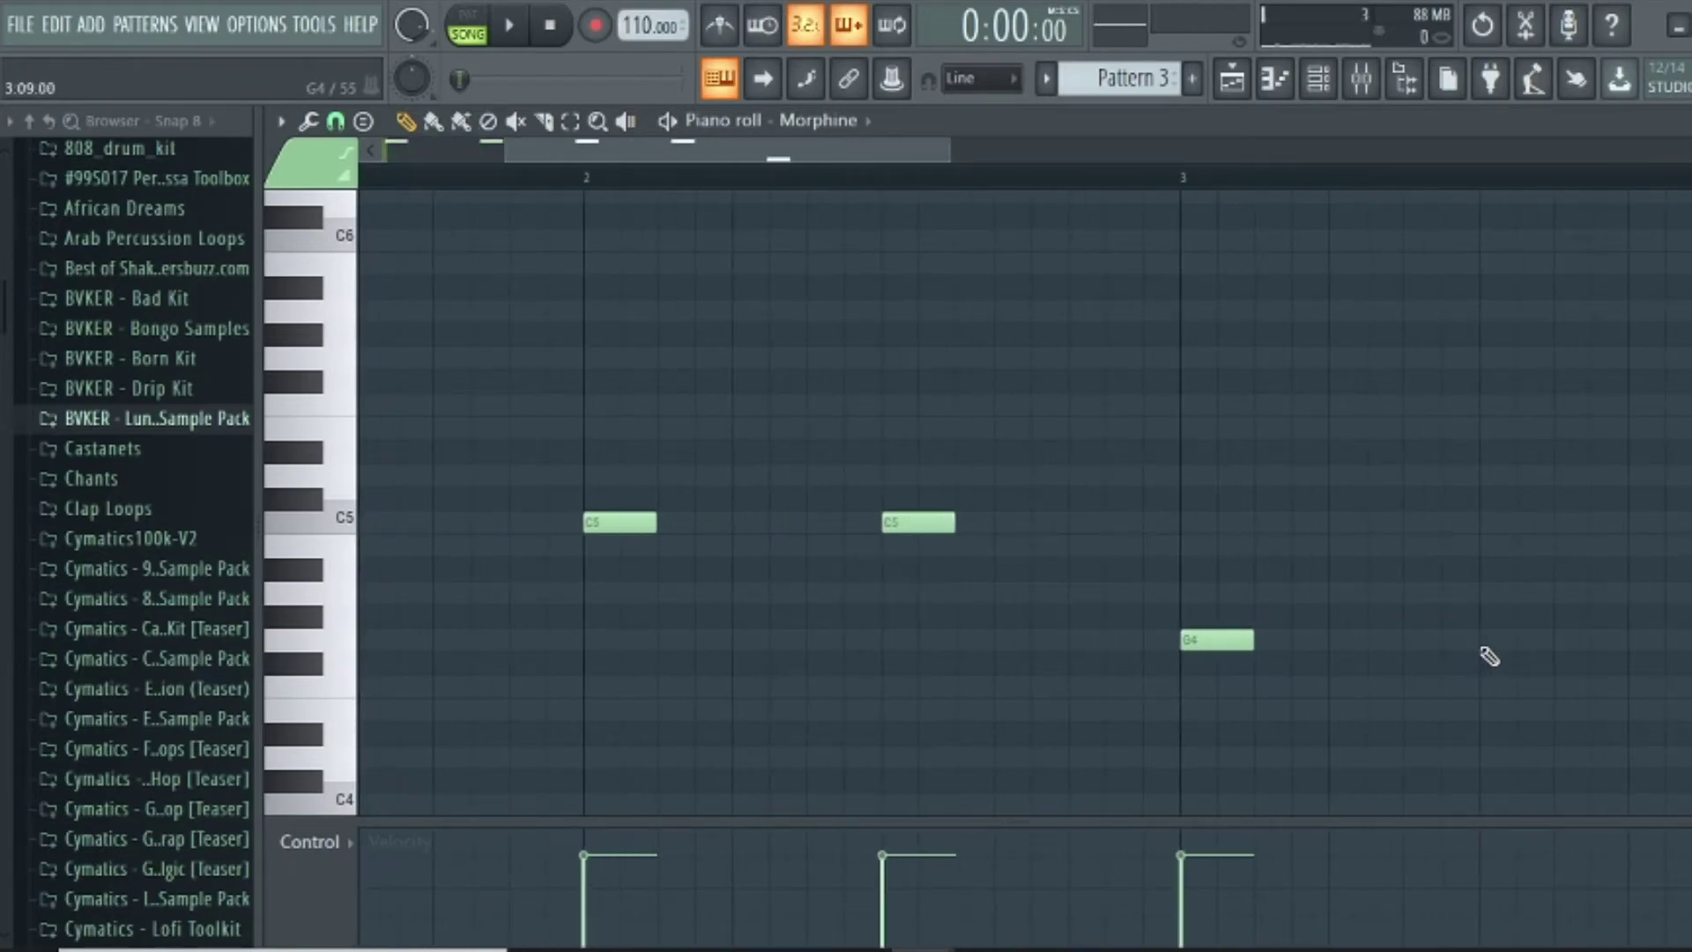
{"action": "left_click", "coordinate": [1485, 641]}
{"action": "scroll", "coordinate": [1489, 652], "scroll_direction": "right", "scroll_amount": 3}
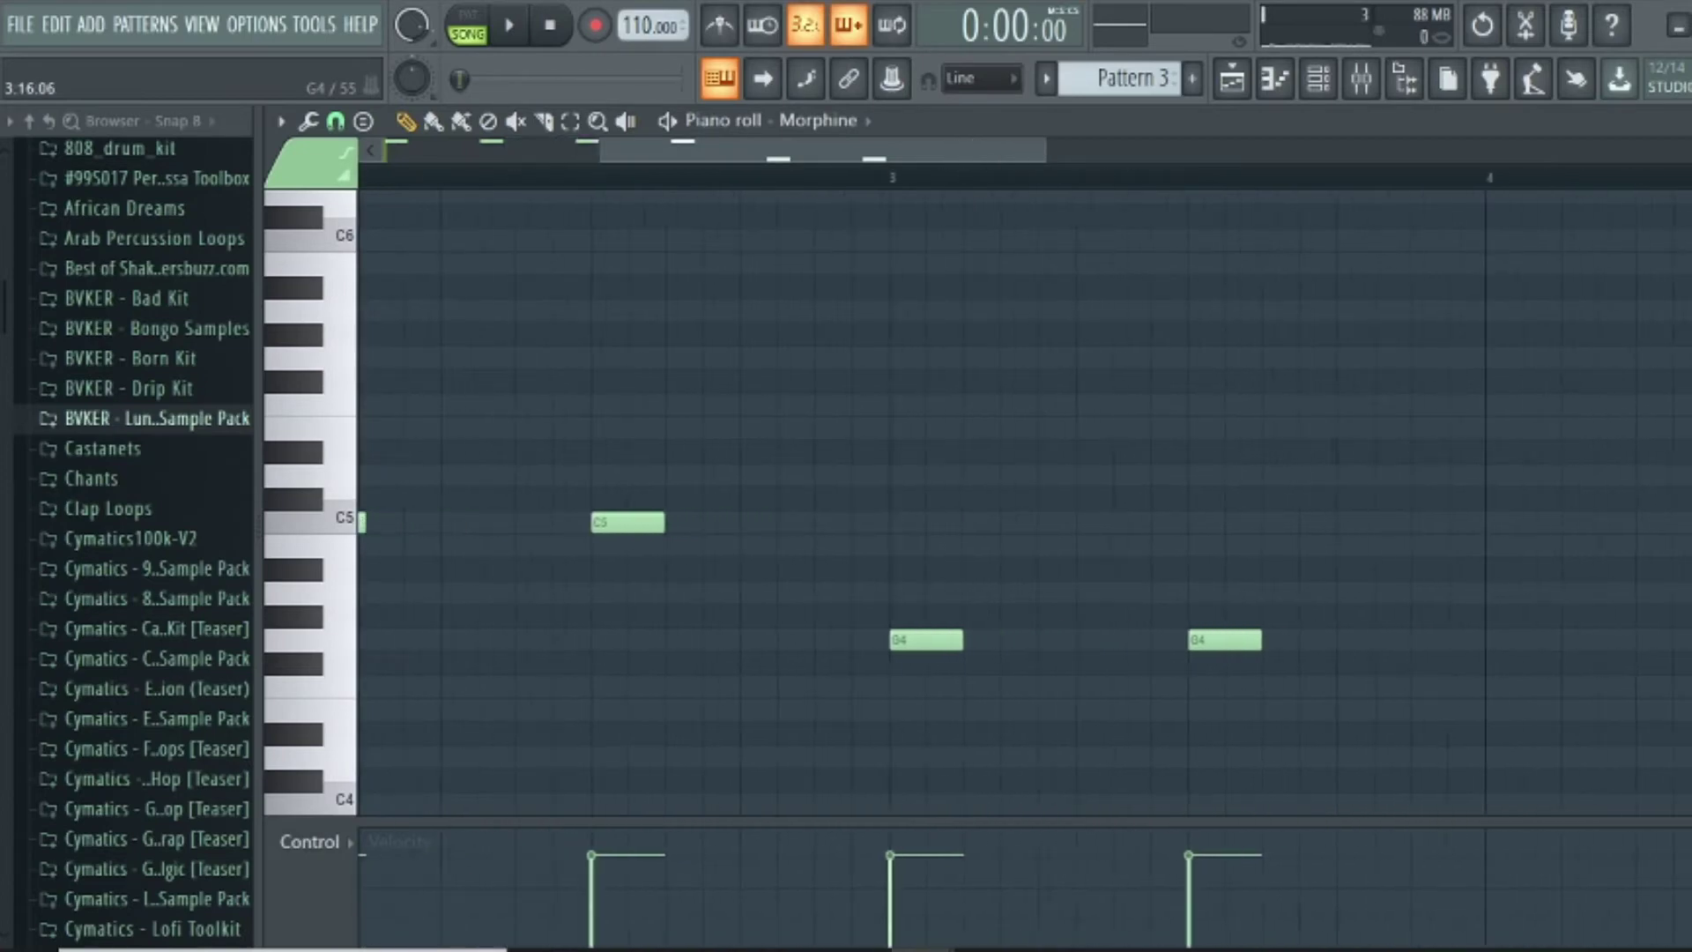
{"action": "left_click", "coordinate": [1337, 640]}
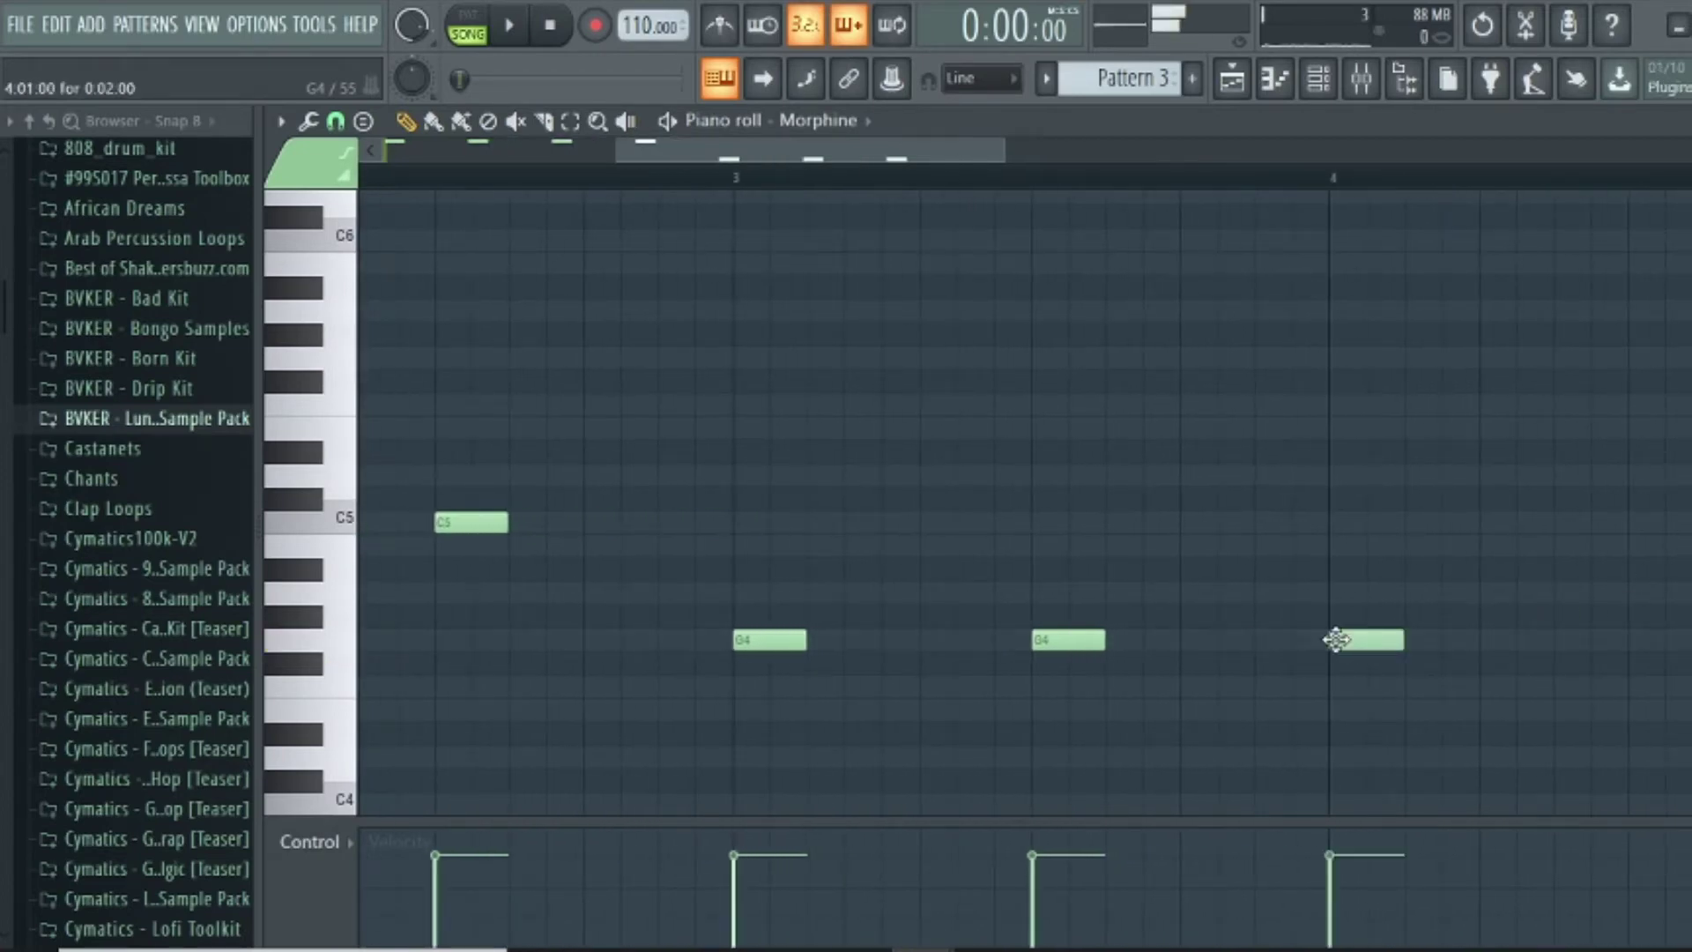
{"action": "left_click", "coordinate": [1635, 640]}
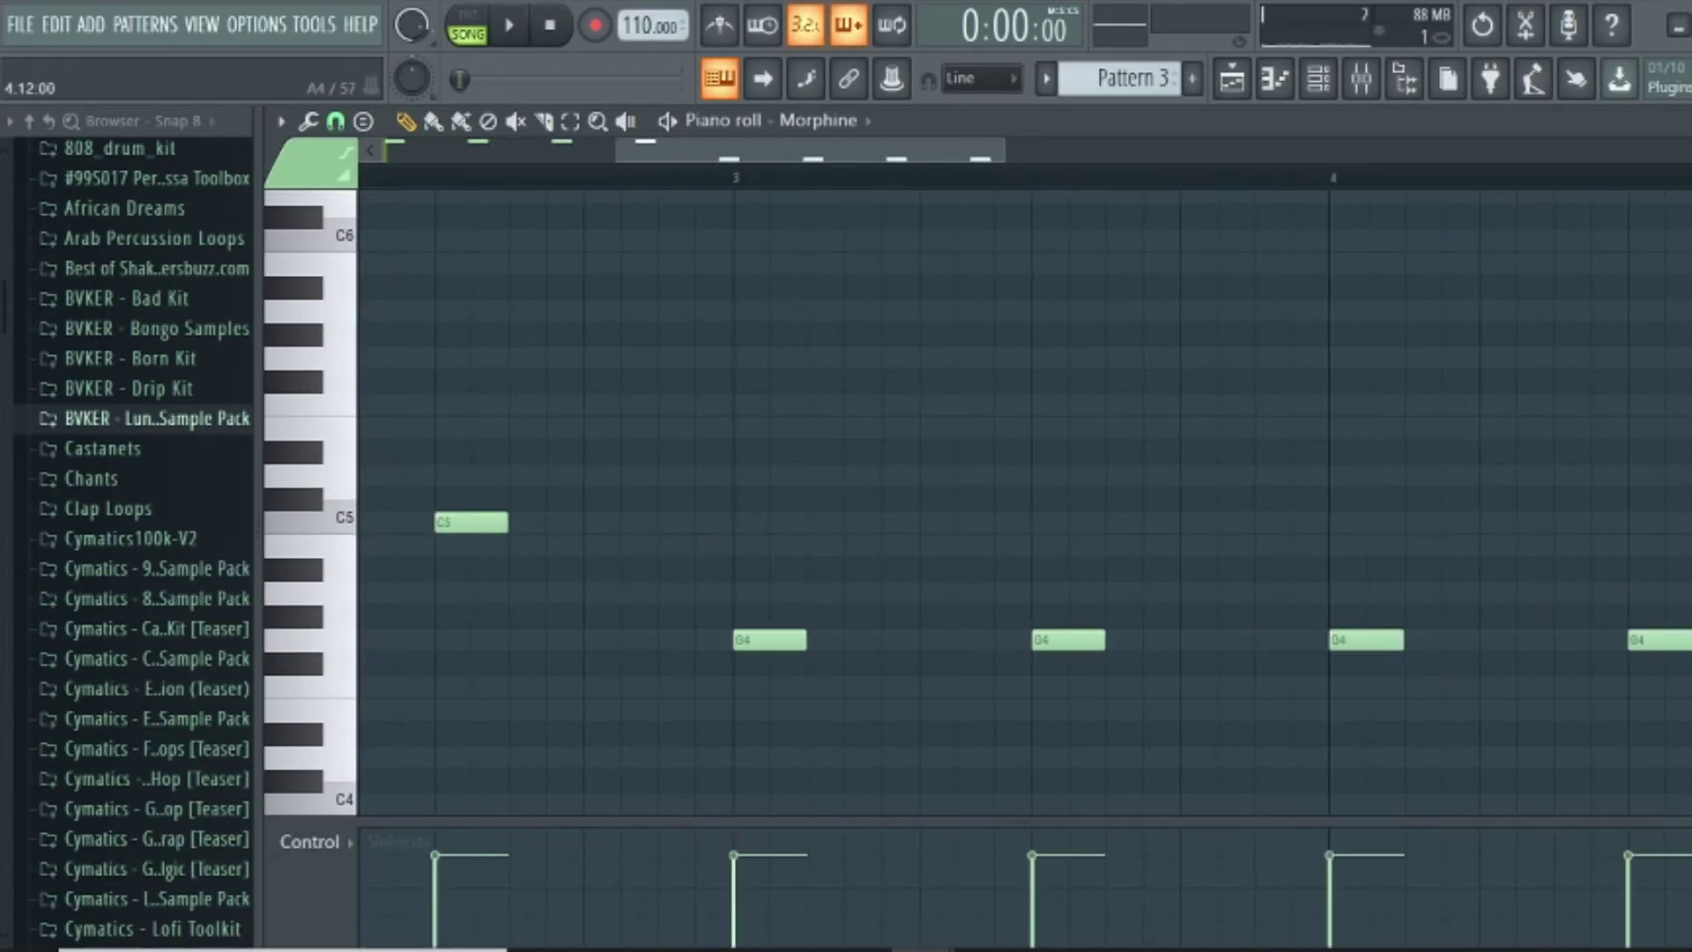
Play the four-bar Morphine melody from the beginning in the piano roll
{"action": "left_click_drag", "start_coordinate": [965, 157], "coordinate": [614, 135]}
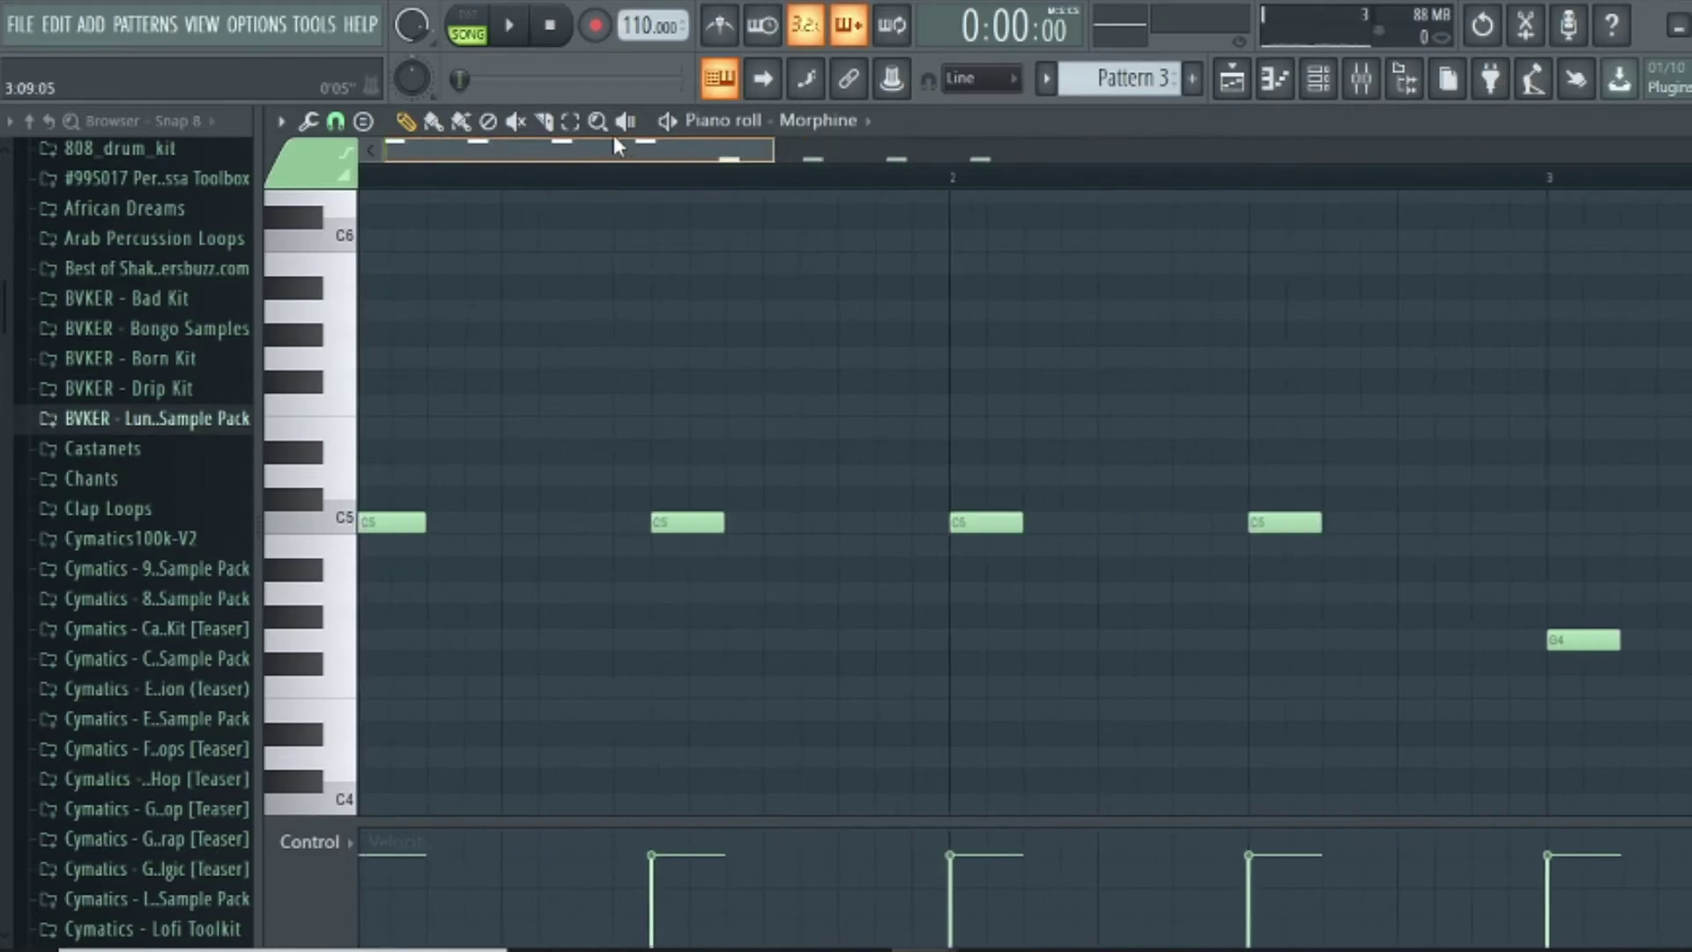
{"action": "key", "text": "space"}
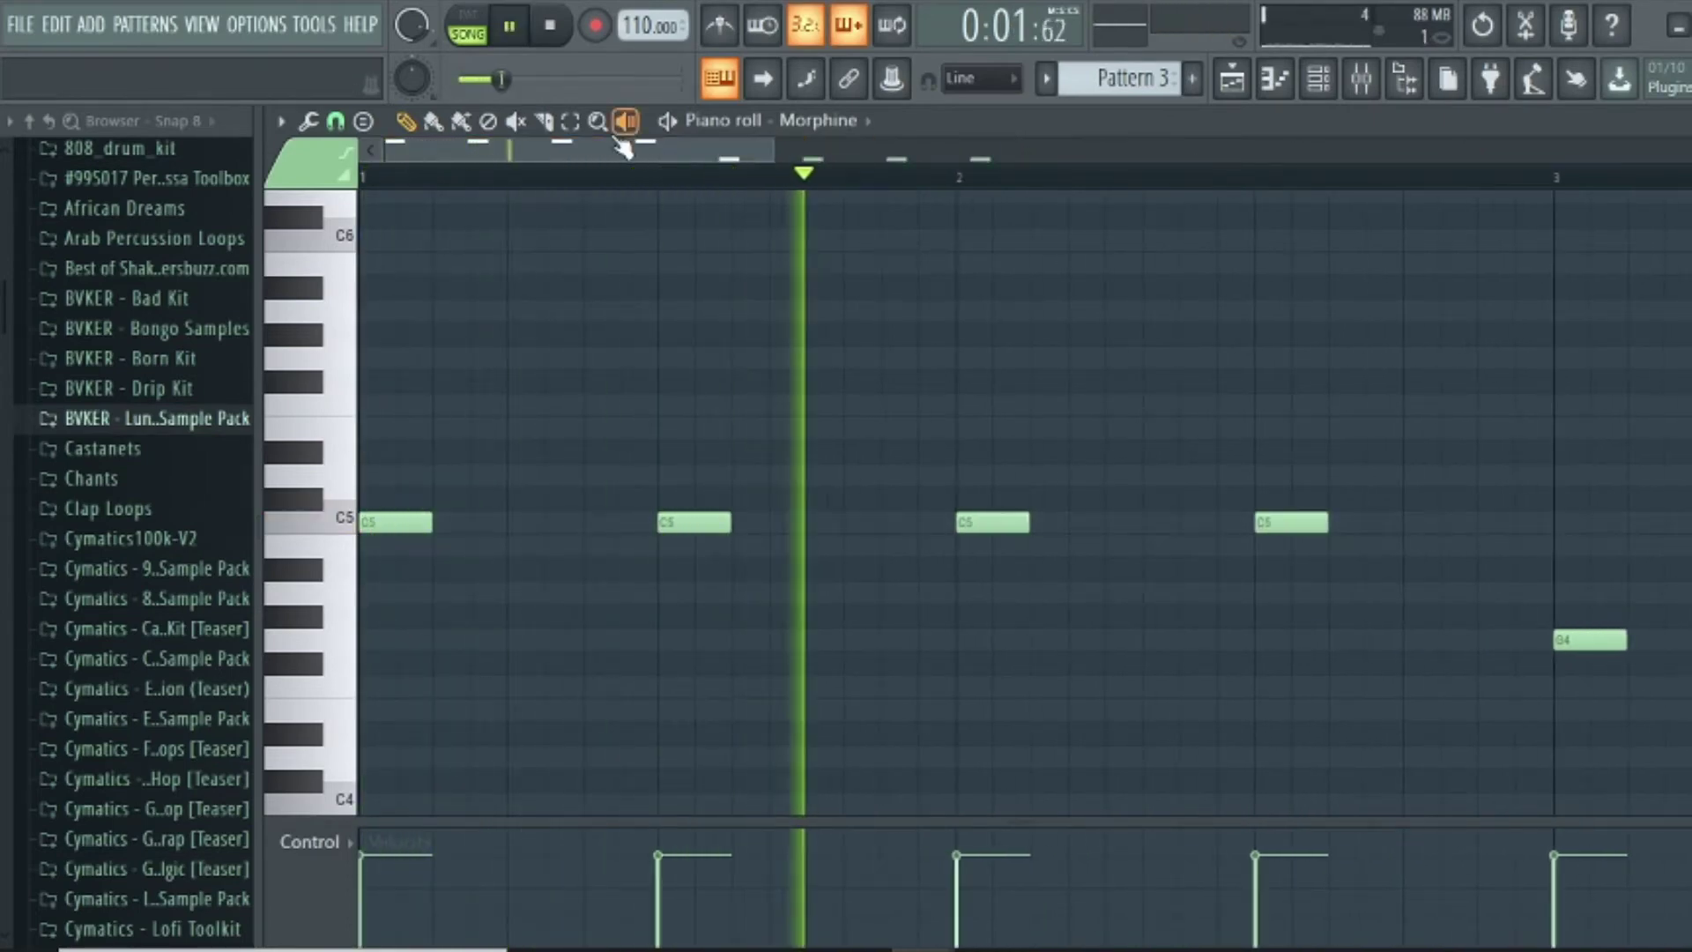
{"action": "scroll", "coordinate": [622, 148], "scroll_direction": "down", "scroll_amount": 3}
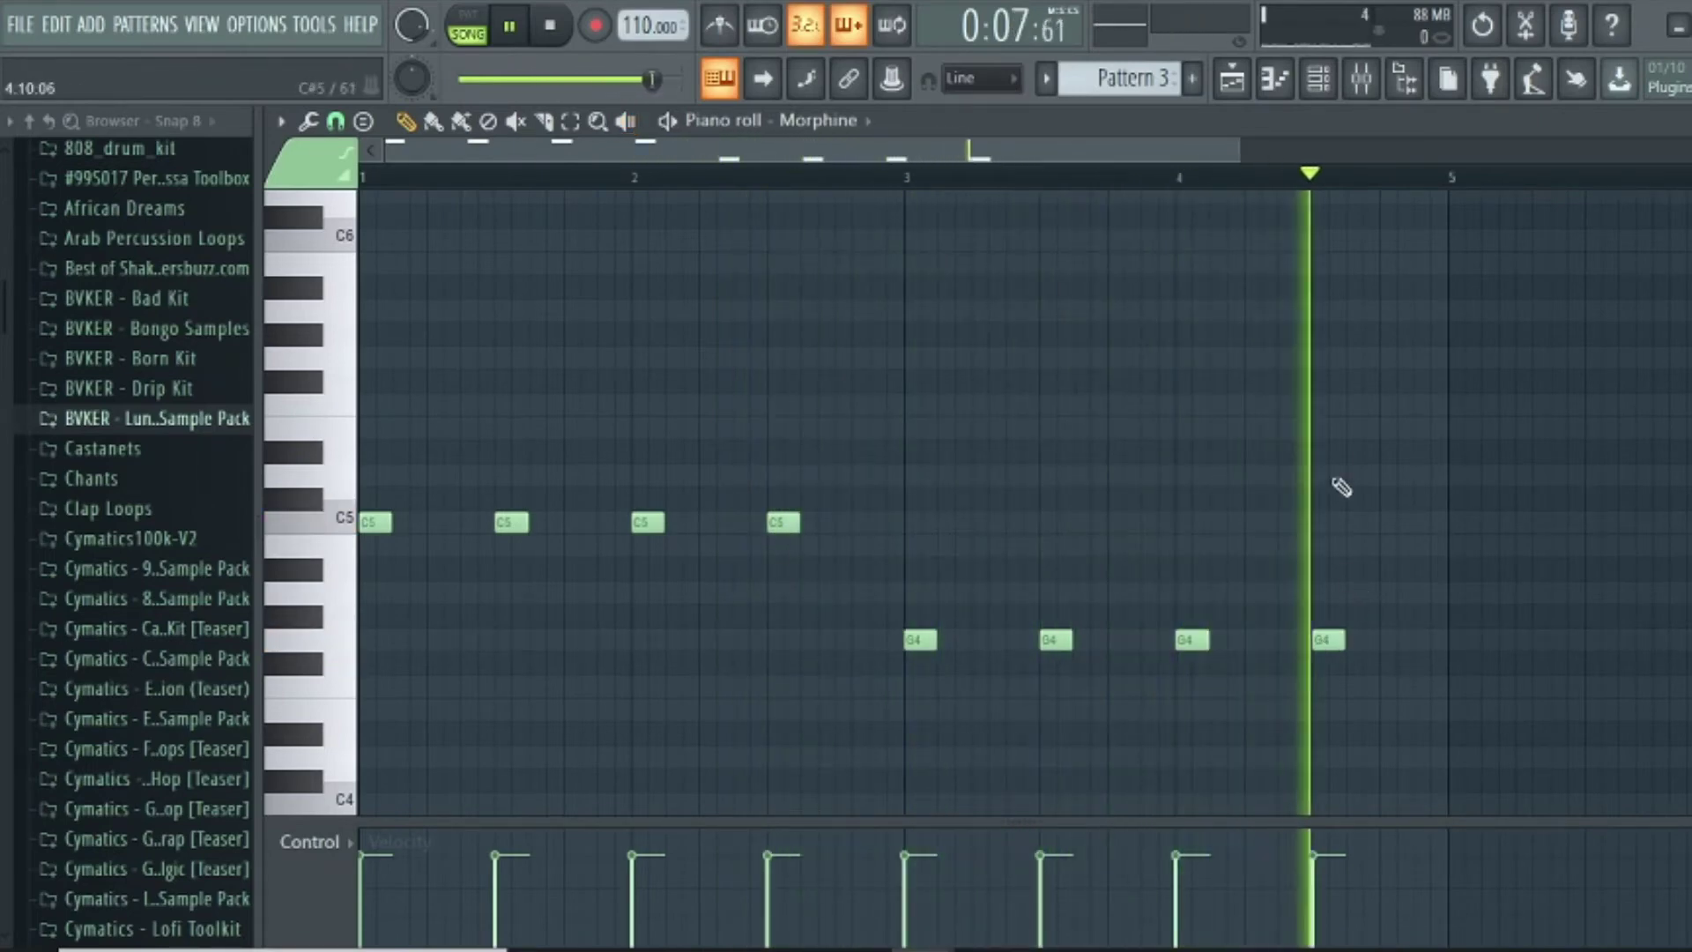
{"action": "key", "text": "space"}
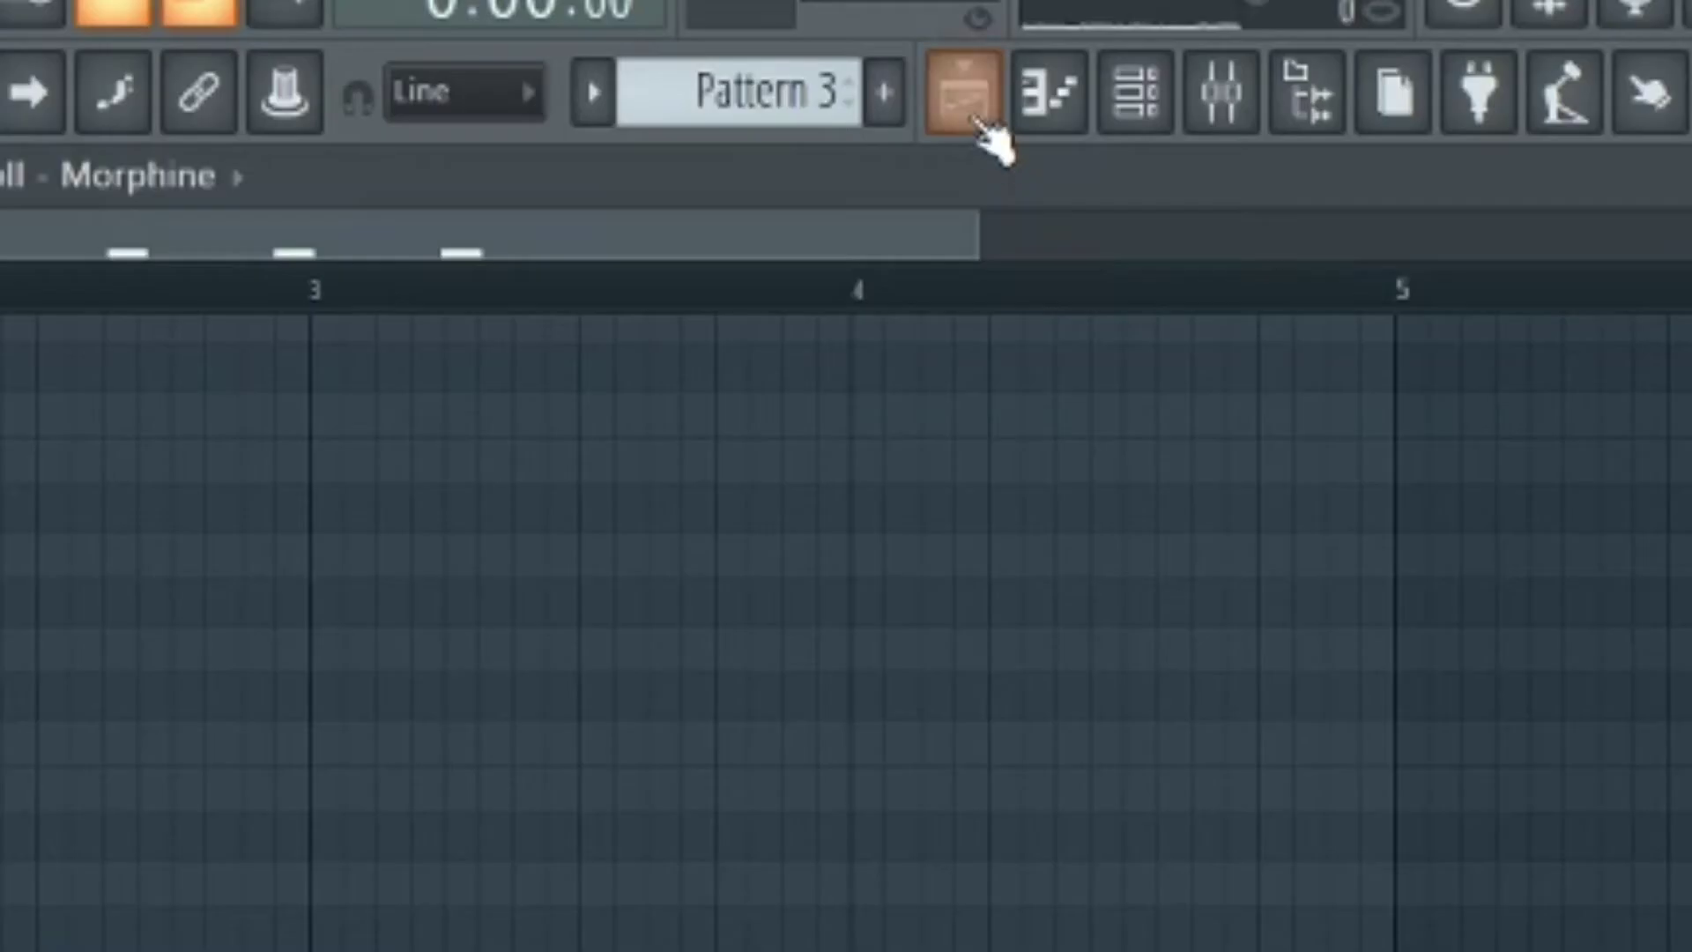
Open the playlist and play the arrangement to hear the melody together with the drum patterns
{"action": "left_click", "coordinate": [1234, 81]}
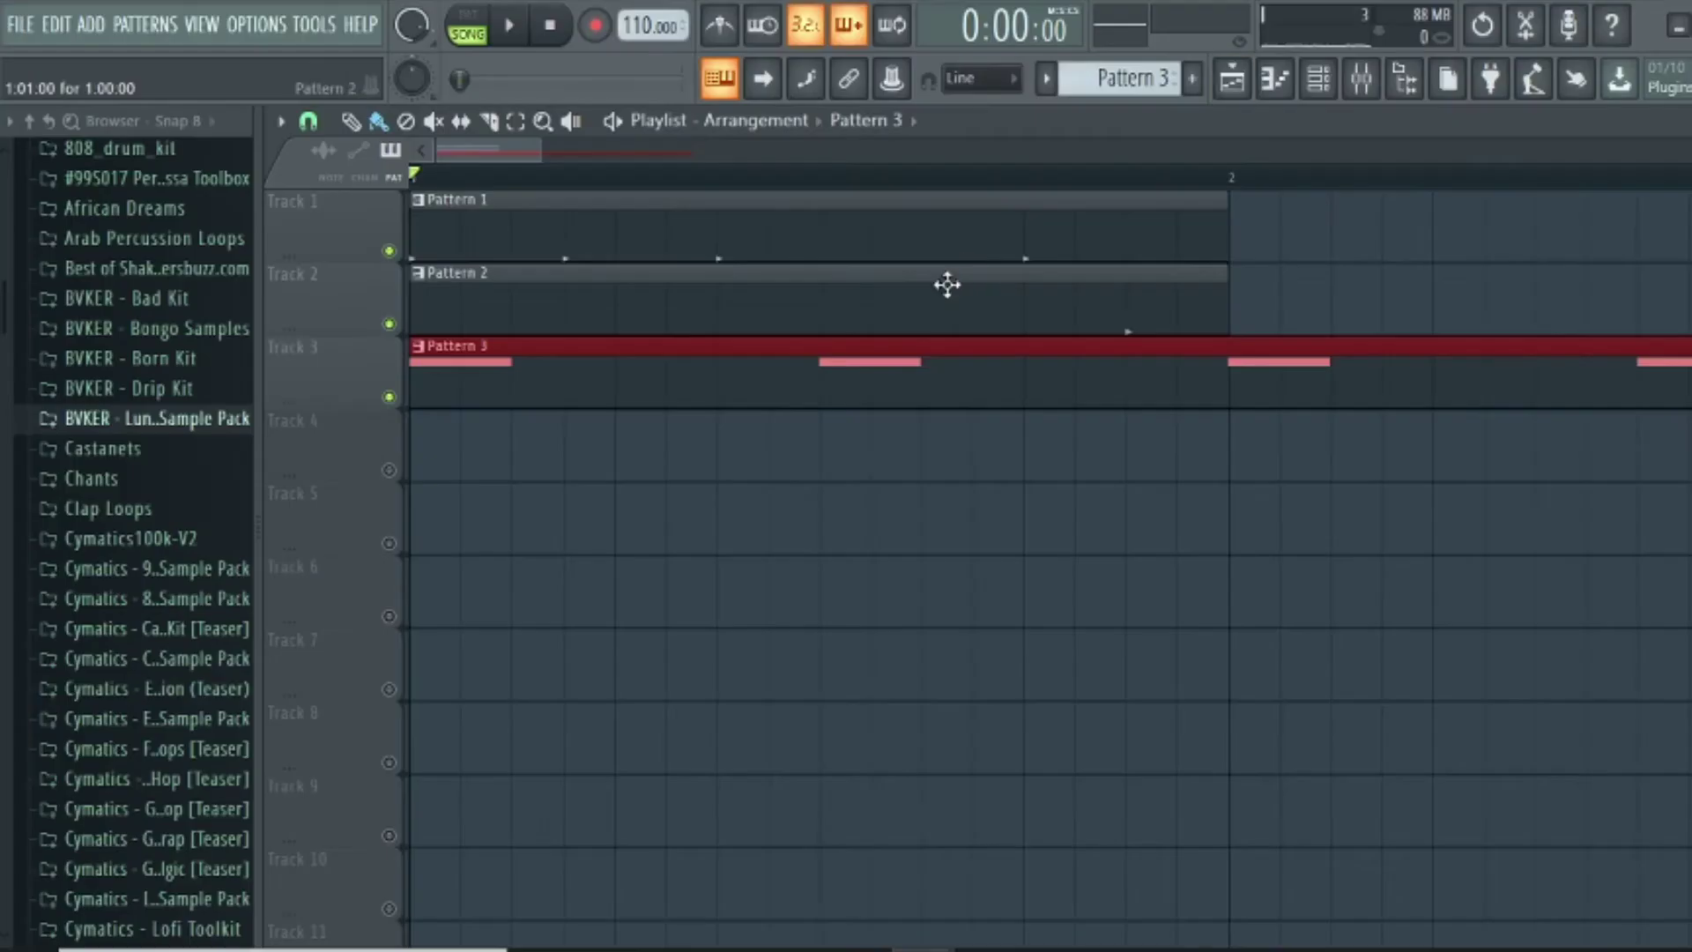
{"action": "scroll", "coordinate": [948, 284], "scroll_direction": "down", "scroll_amount": 5}
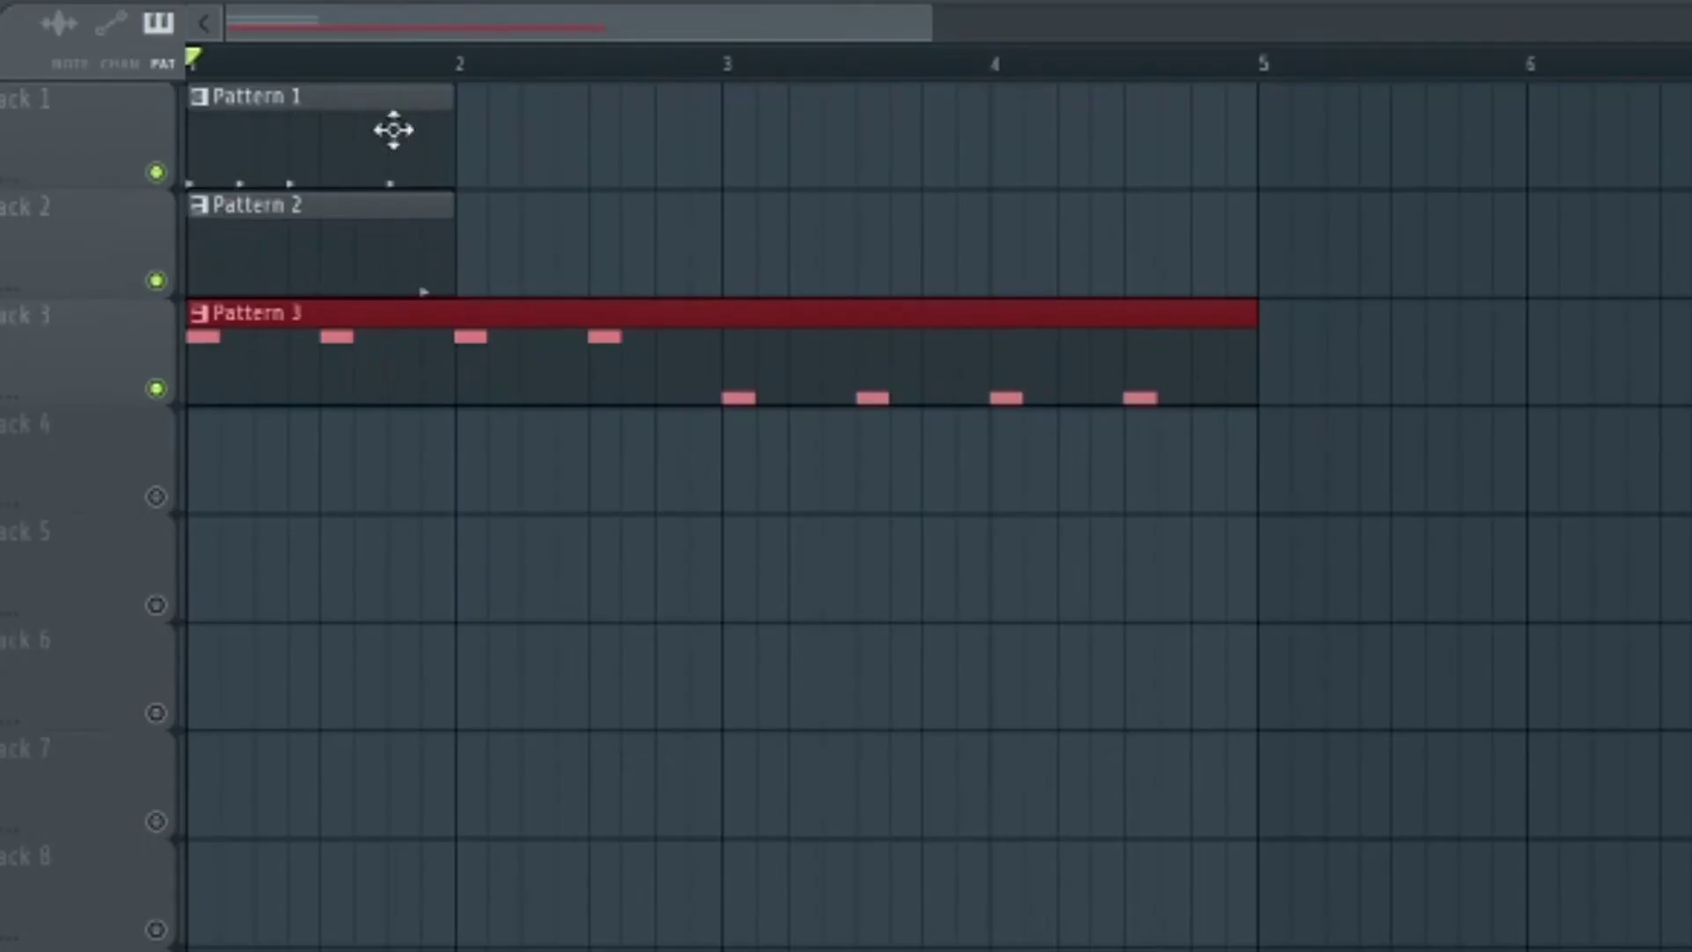
{"action": "key", "text": "space"}
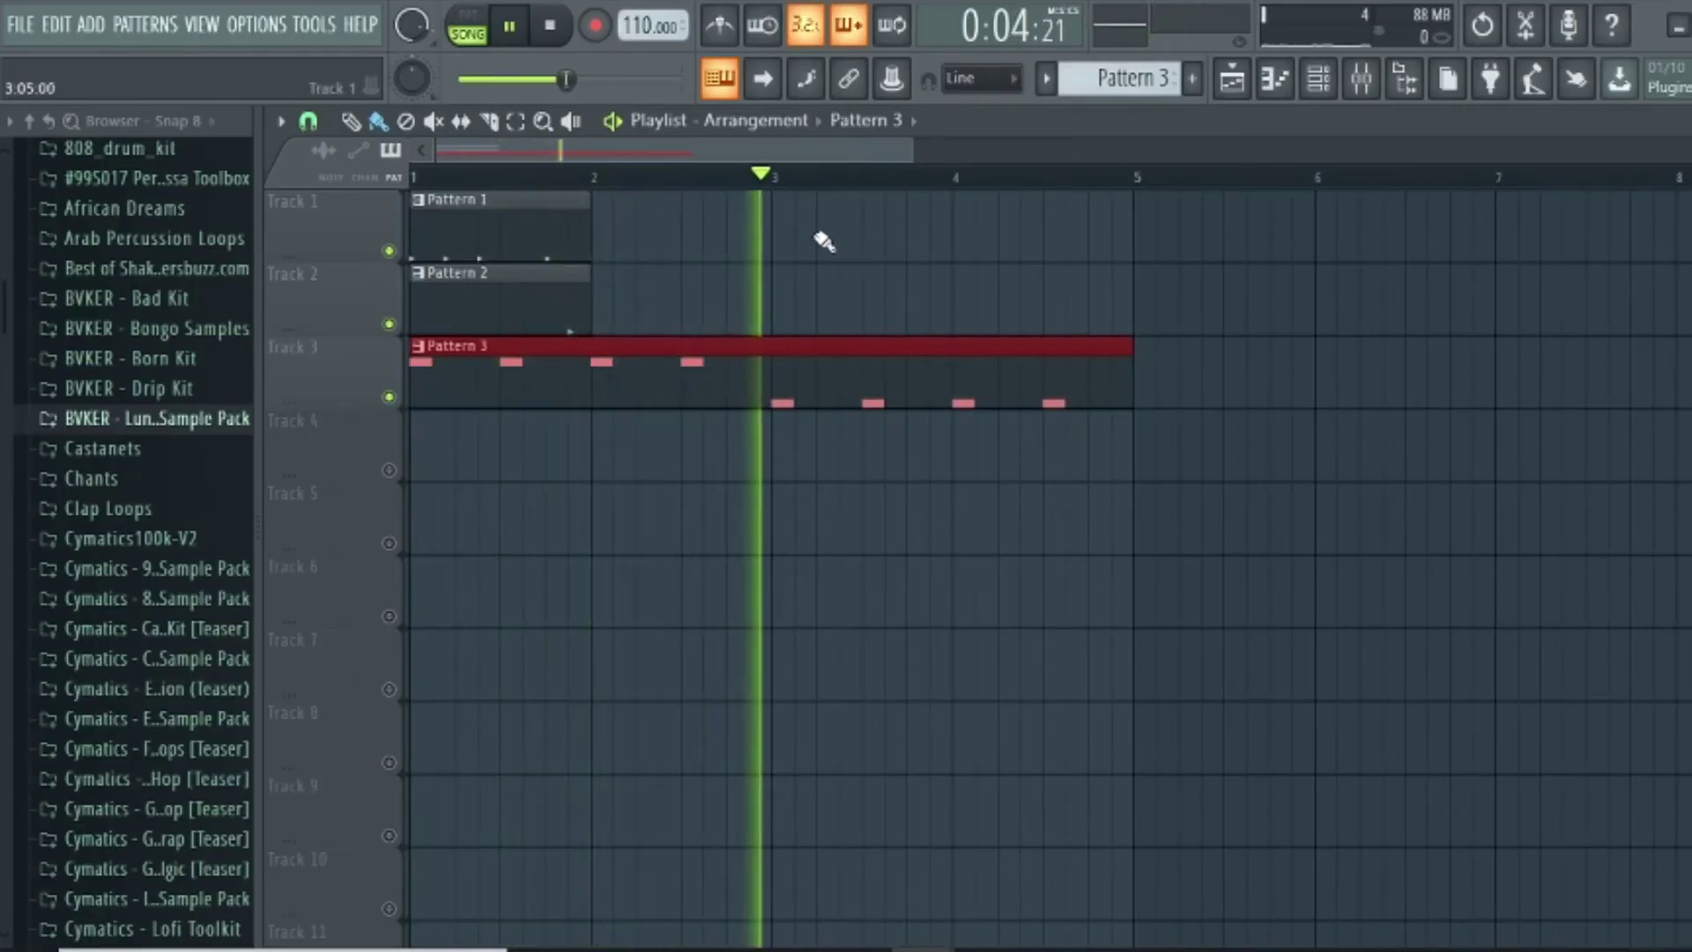
{"action": "key", "text": "space"}
Repeat Pattern 1 on Track 1 in bars 2, 3 and 4 of the playlist
{"action": "left_click", "coordinate": [554, 222]}
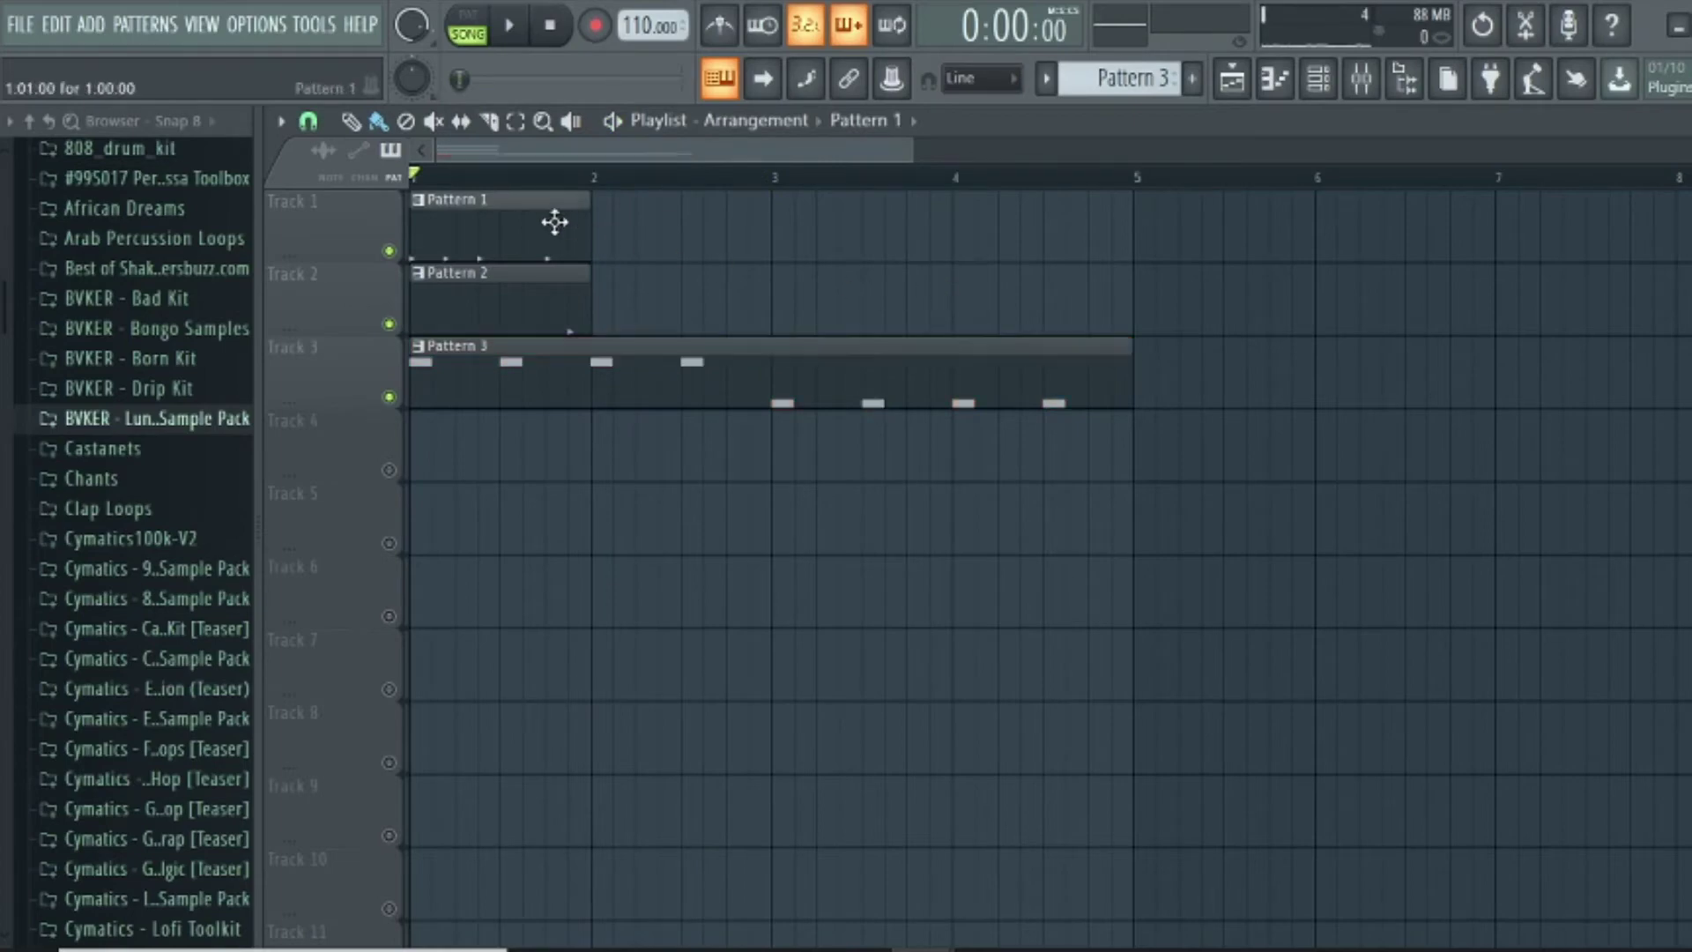
{"action": "left_click", "coordinate": [608, 225]}
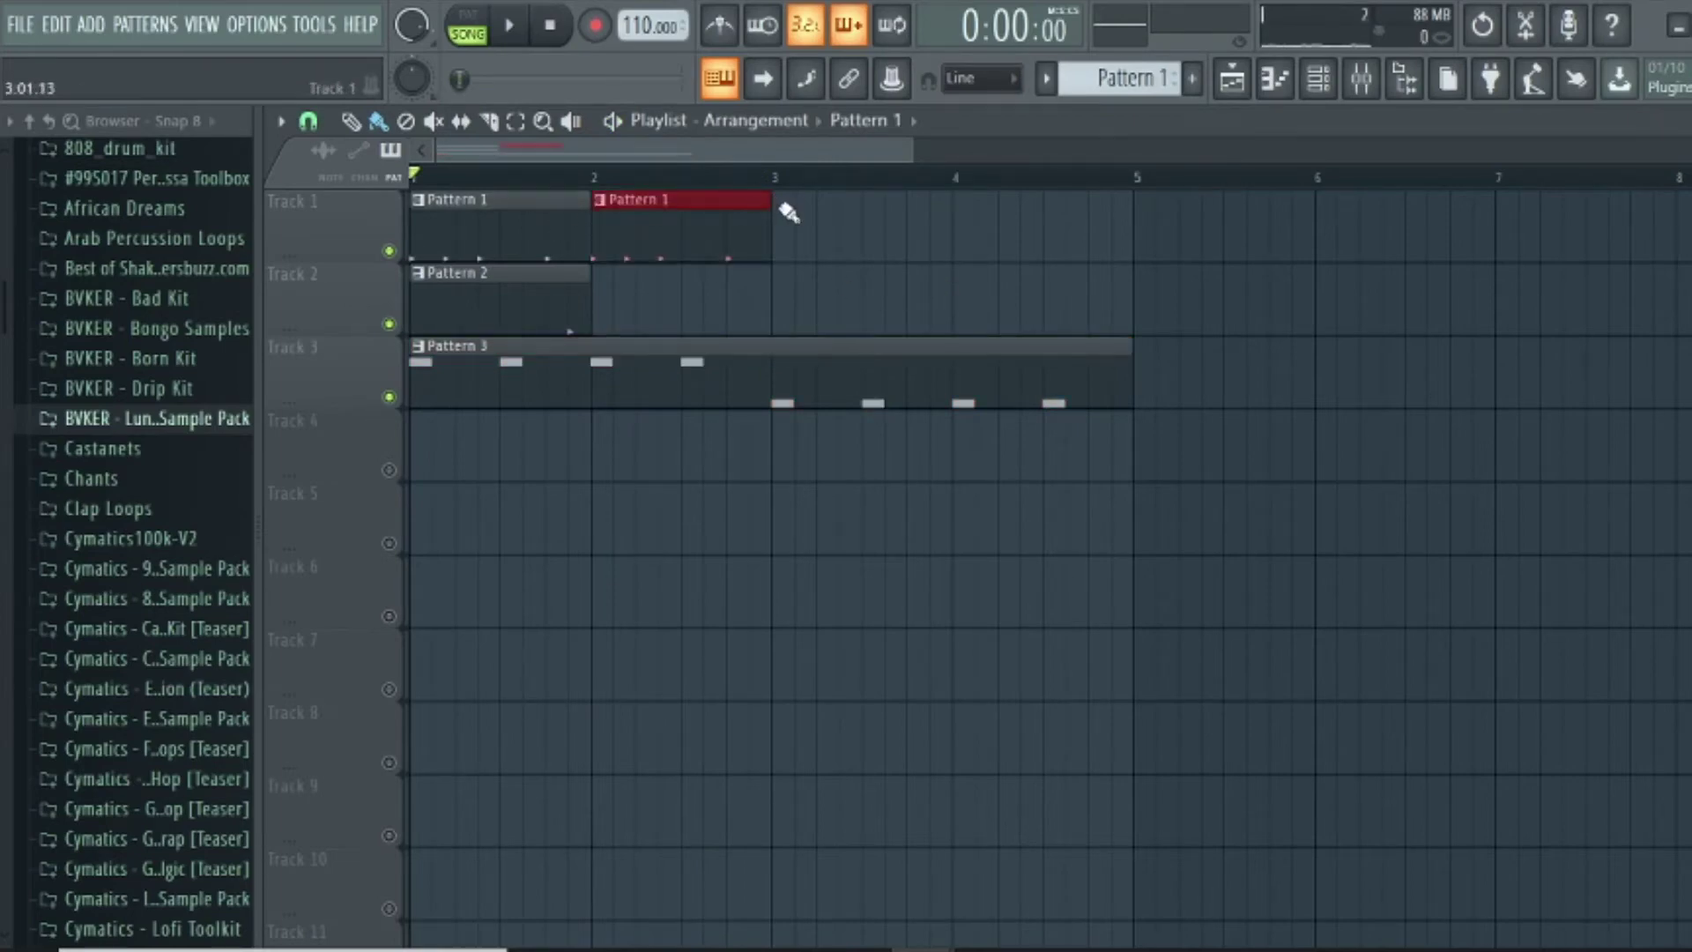
{"action": "left_click", "coordinate": [791, 213]}
{"action": "left_click", "coordinate": [972, 230]}
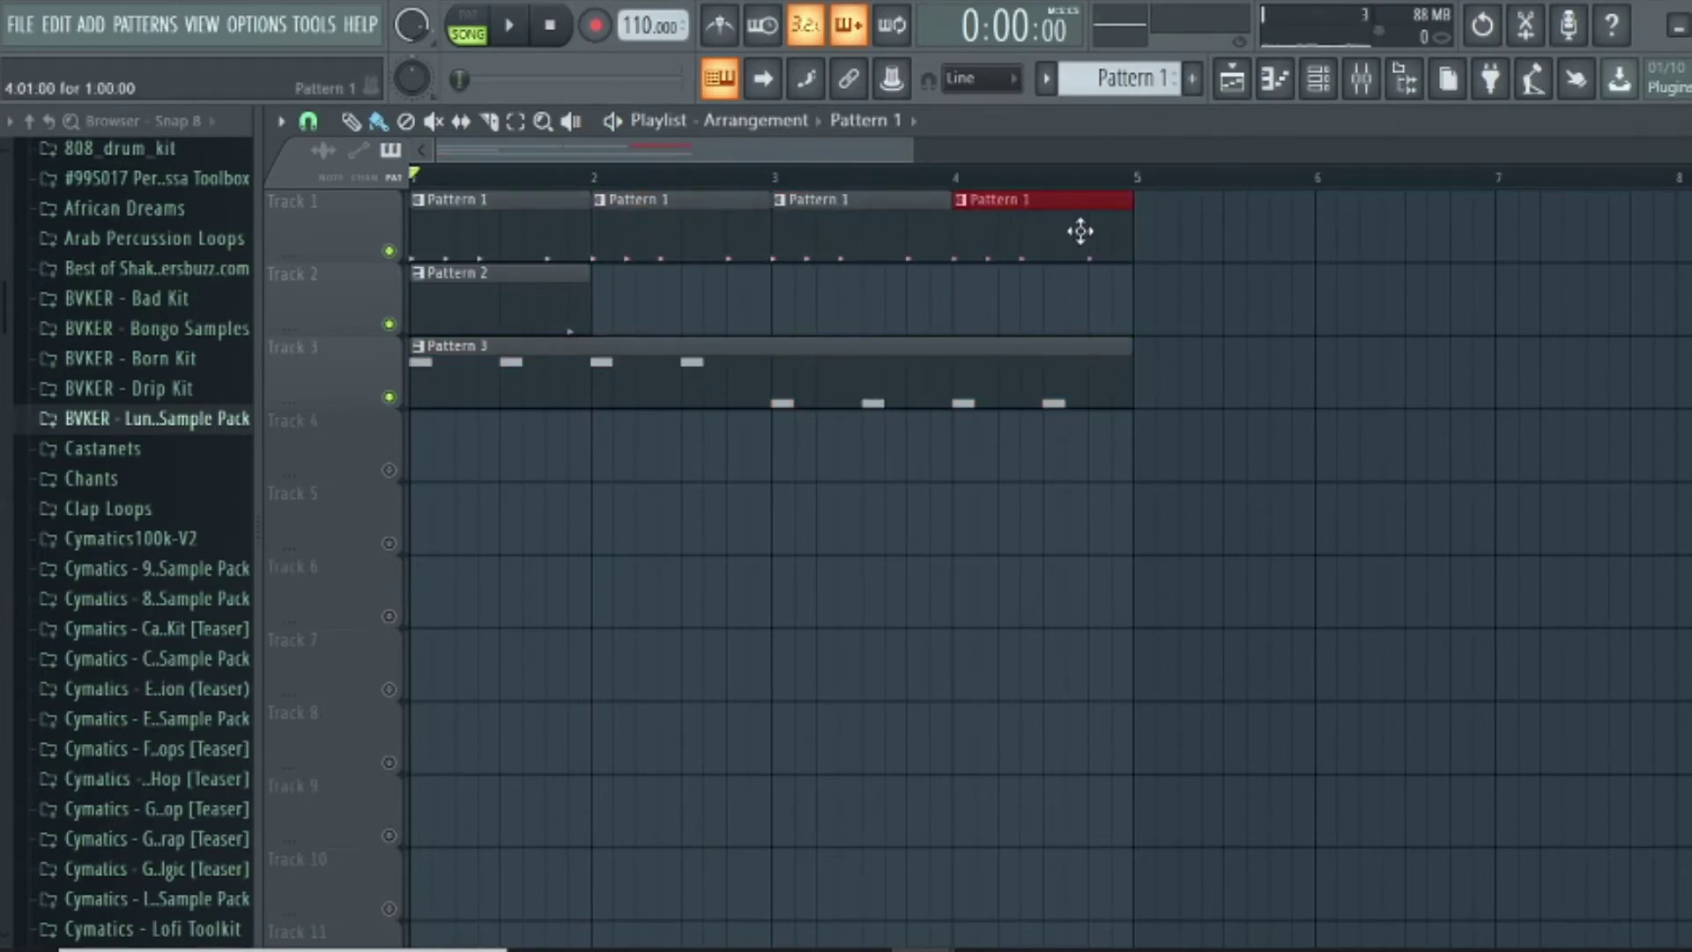
Repeat Pattern 2 on Track 2 in bars 2, 3 and 4, and play the full arrangement
{"action": "left_click", "coordinate": [540, 300]}
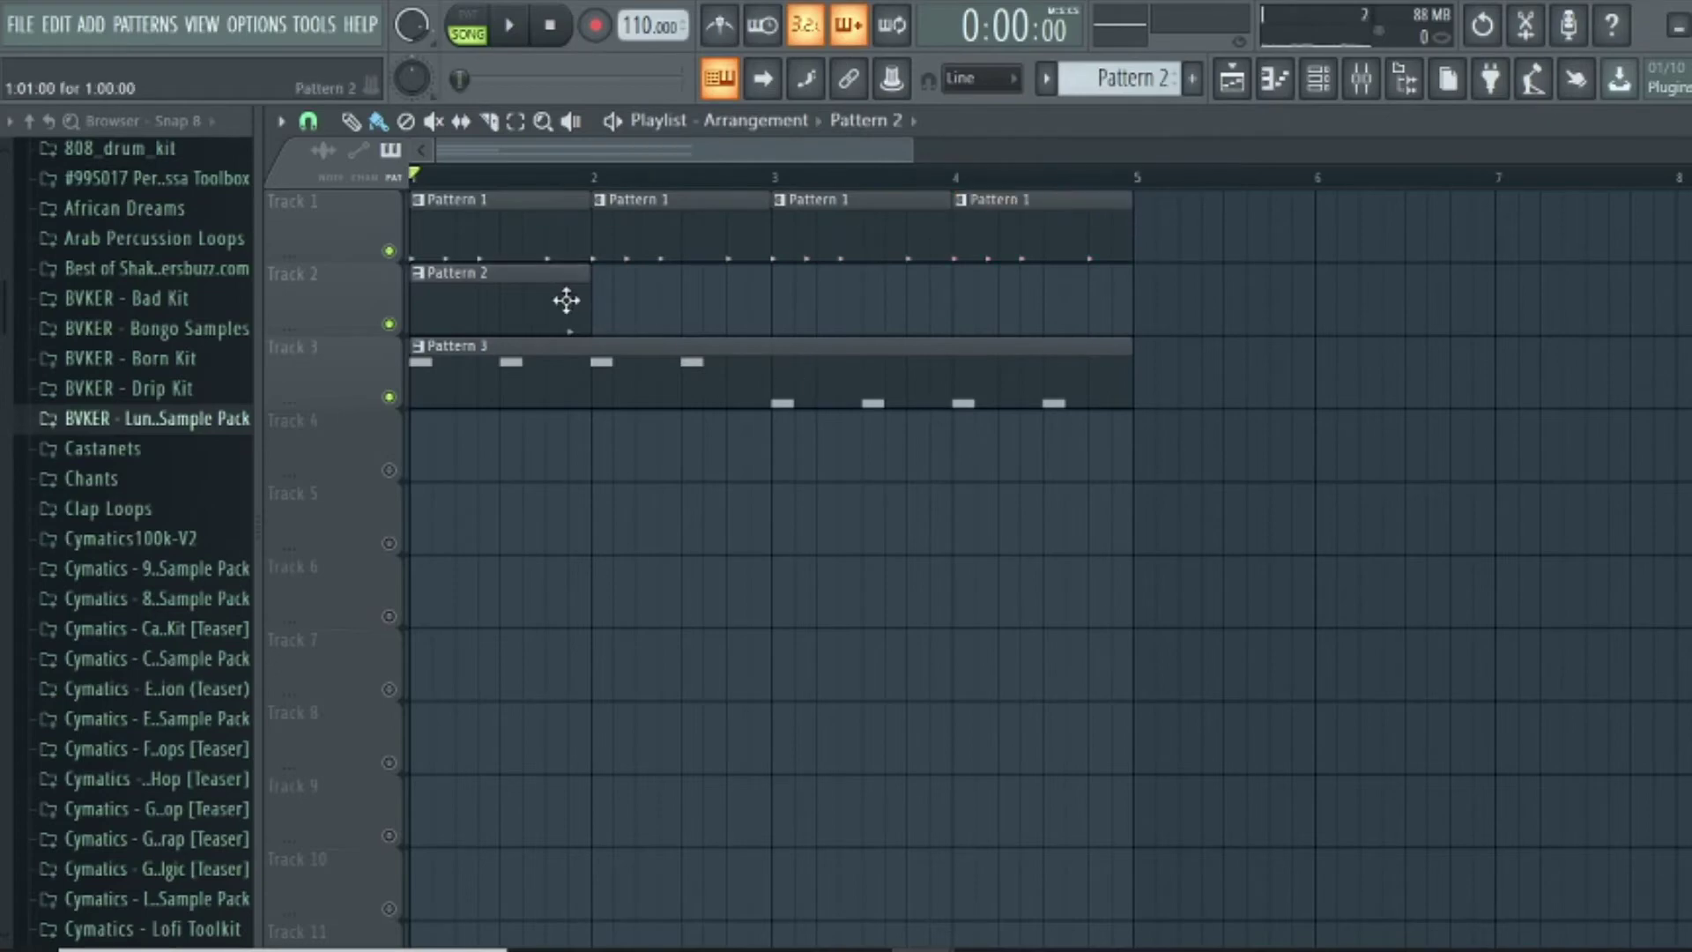
{"action": "left_click", "coordinate": [614, 308]}
{"action": "left_click_drag", "start_coordinate": [725, 310], "coordinate": [710, 316]}
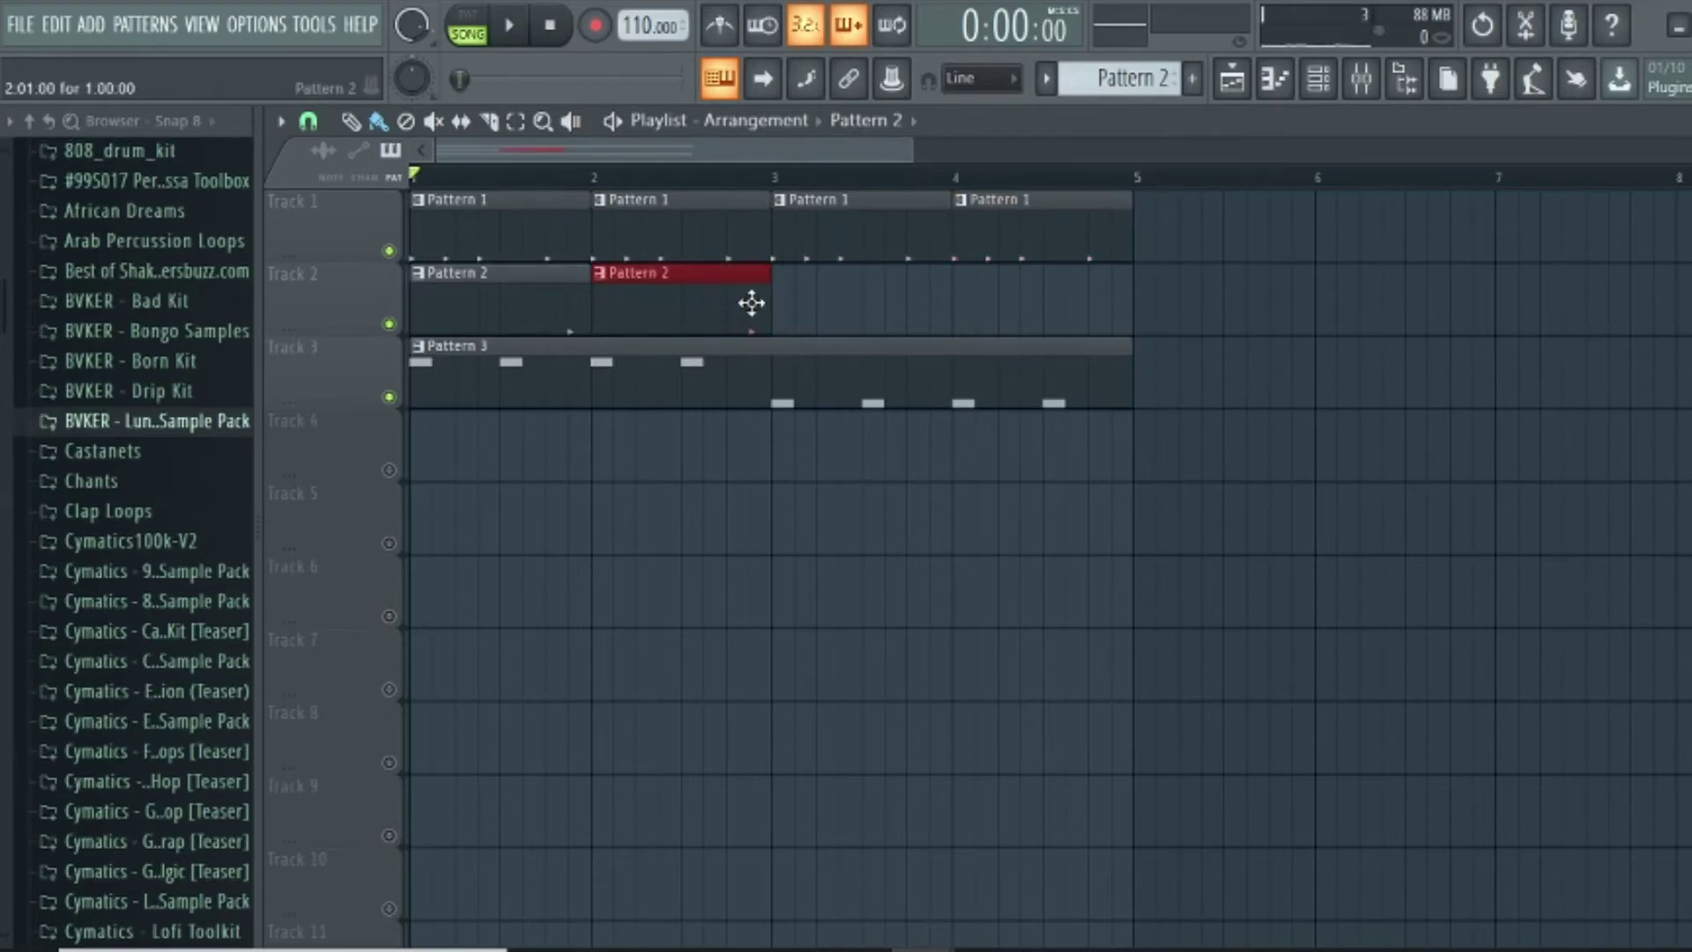
{"action": "left_click", "coordinate": [784, 307]}
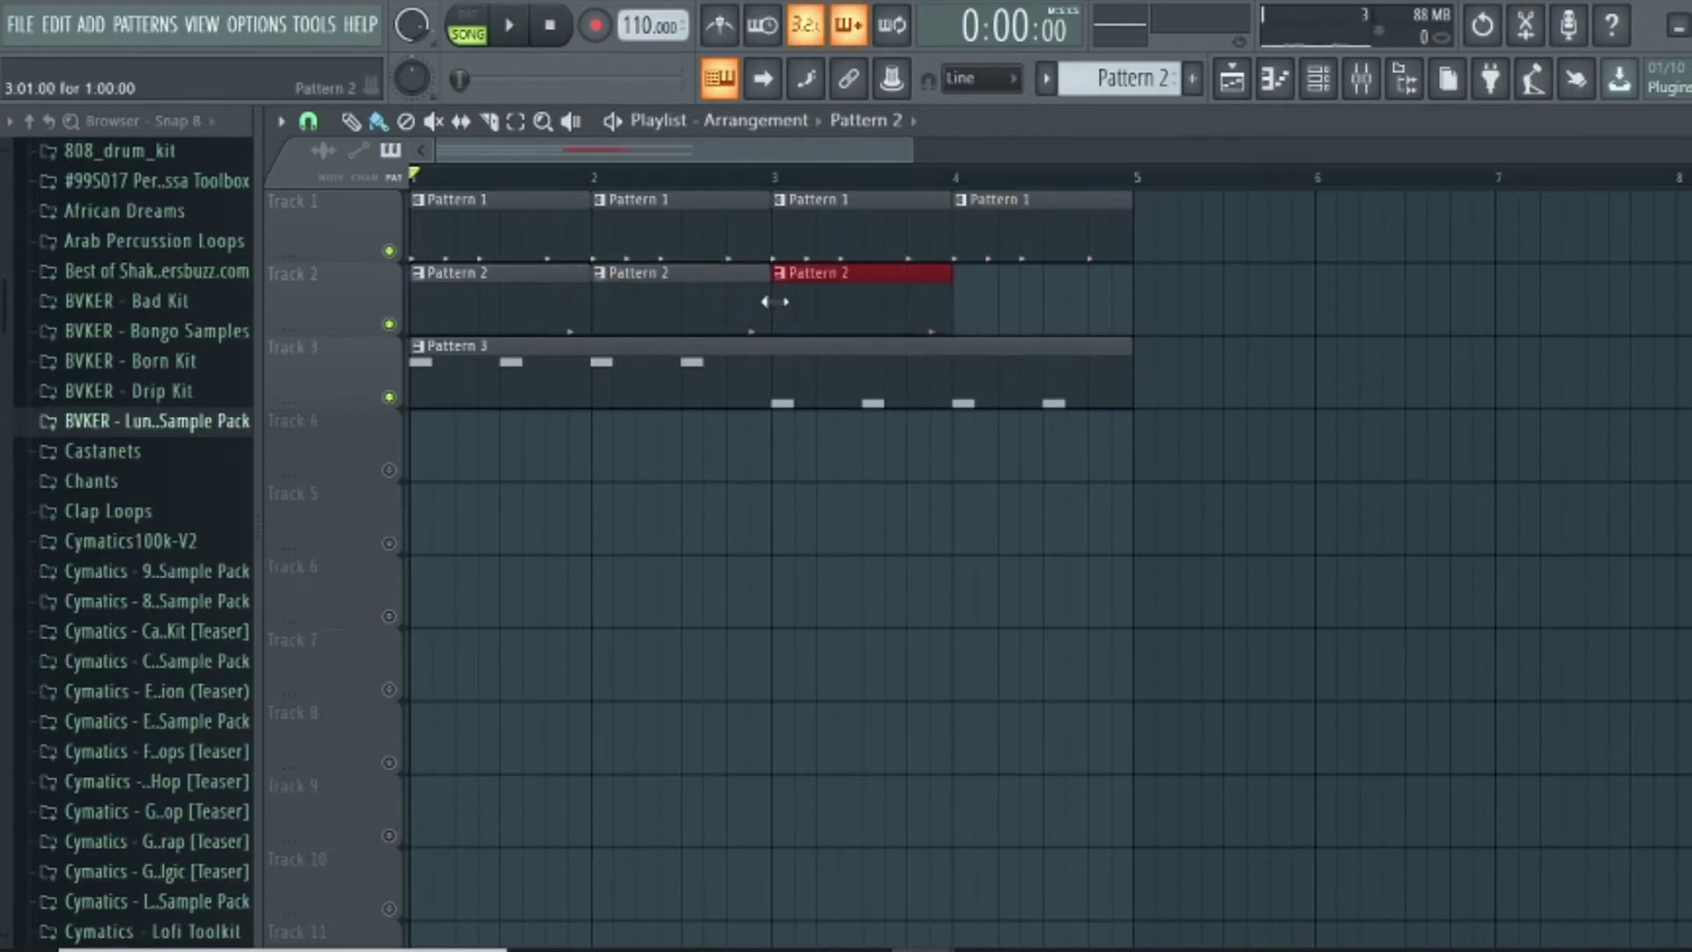
{"action": "left_click", "coordinate": [968, 302]}
{"action": "key", "text": "space"}
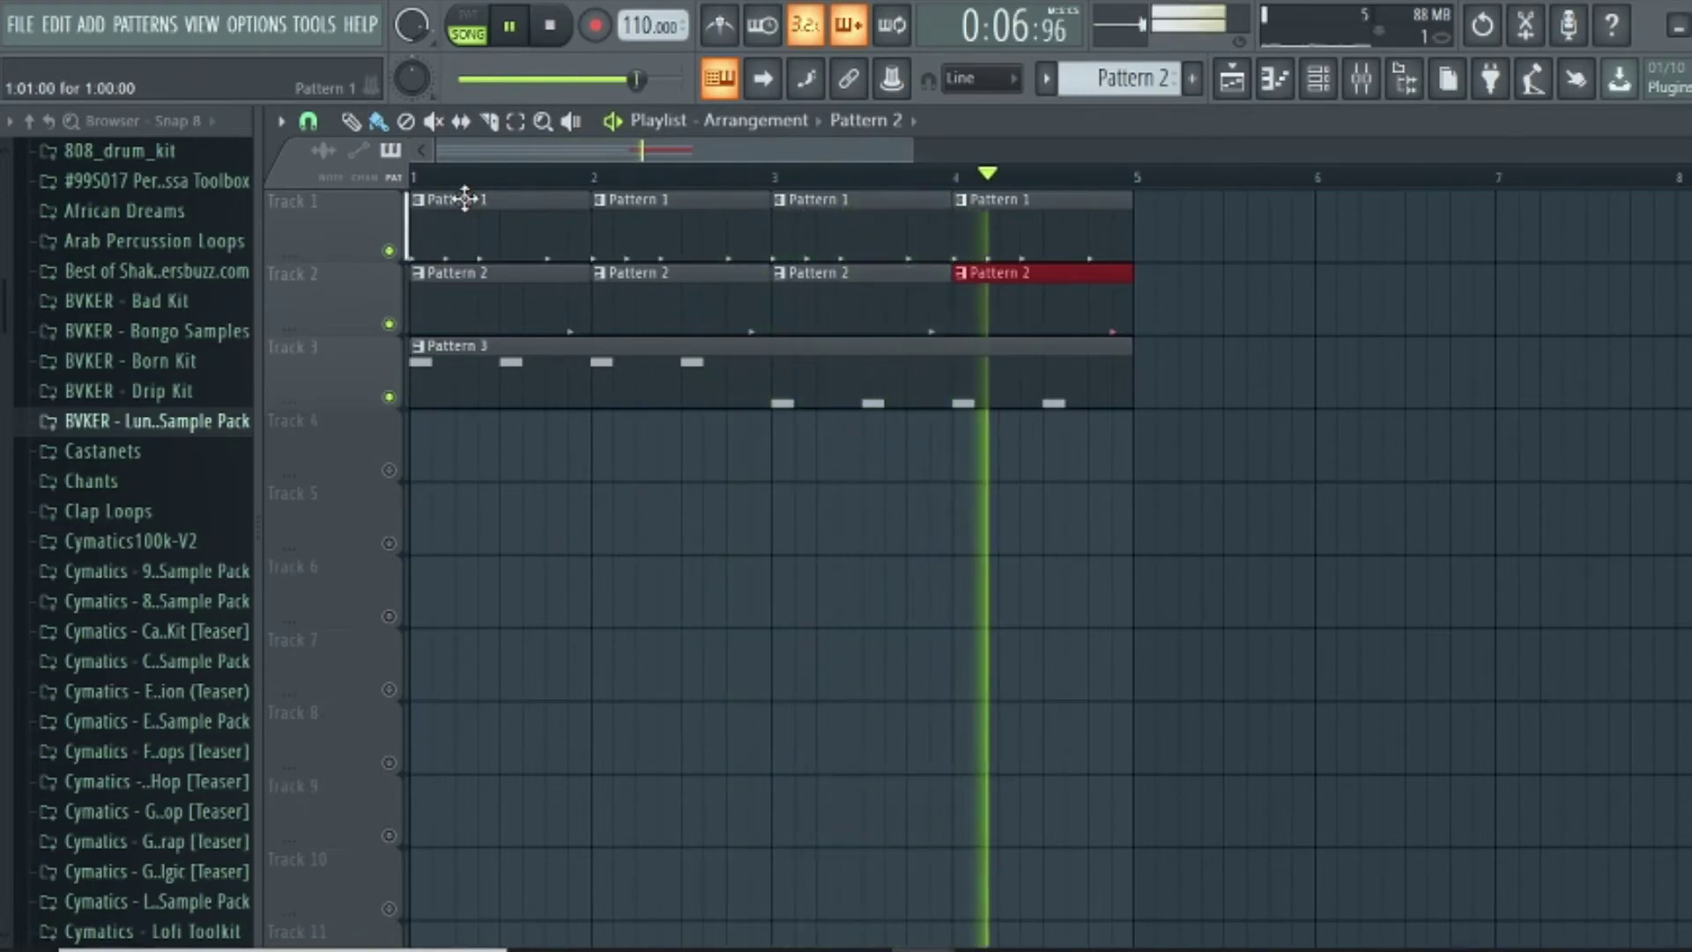
{"action": "key", "text": "space"}
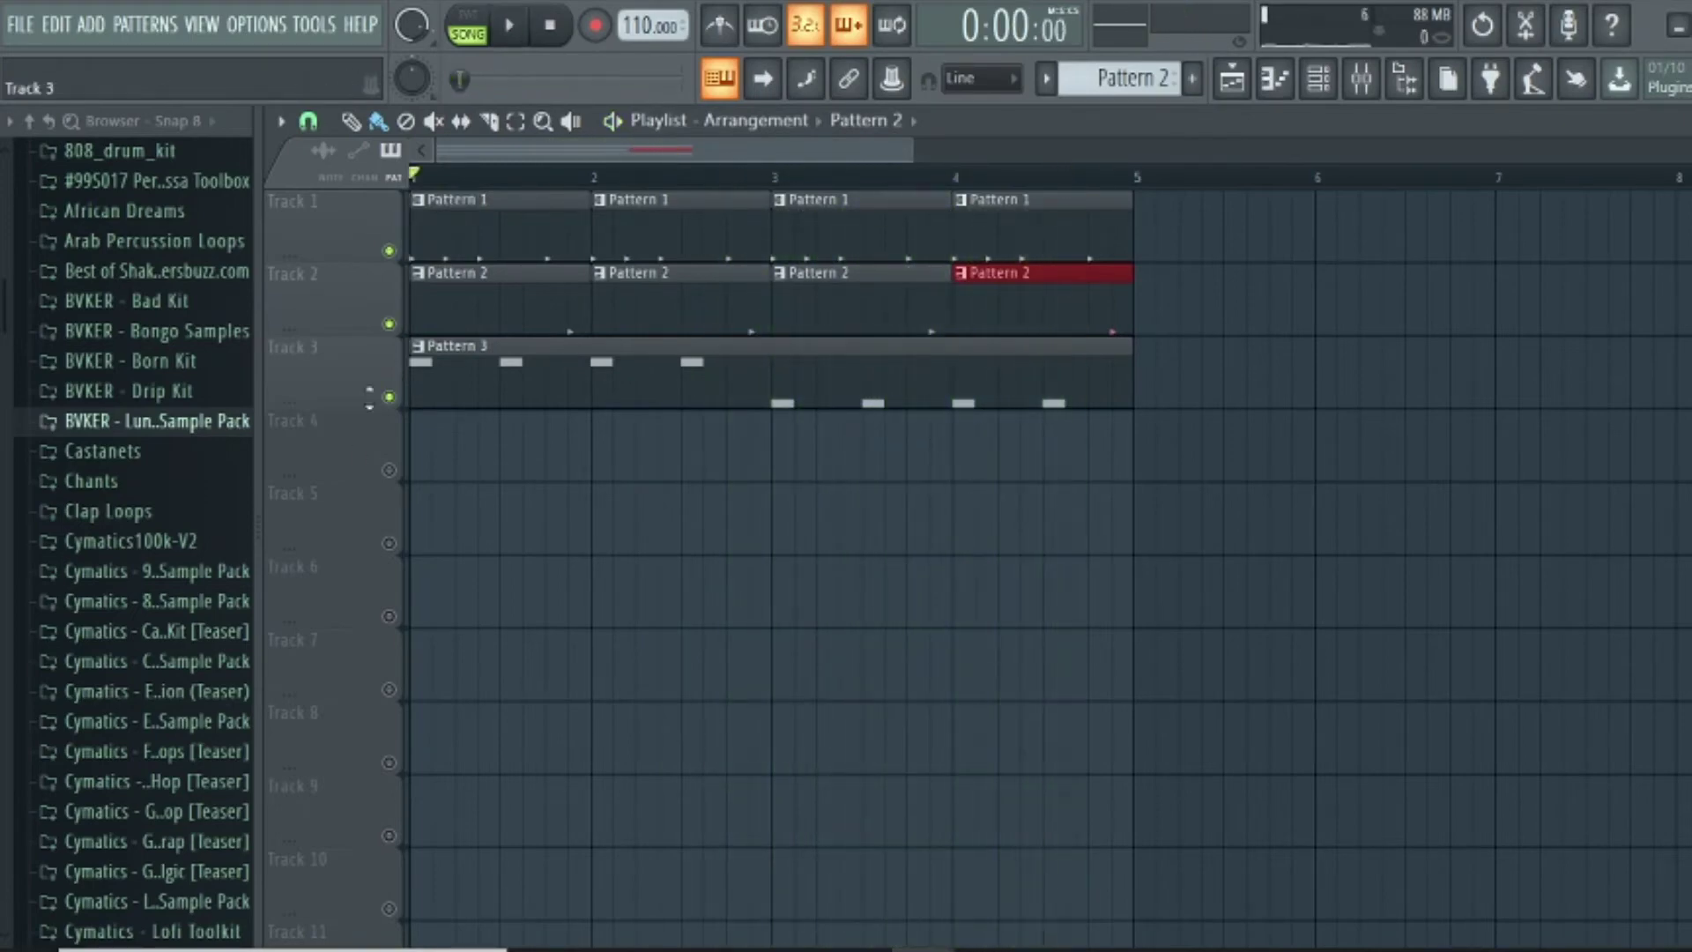
Open Pattern 3 in the piano roll and add a G4 note beneath each of the four C5 notes in bars 1 and 2
{"action": "double_click", "coordinate": [649, 383]}
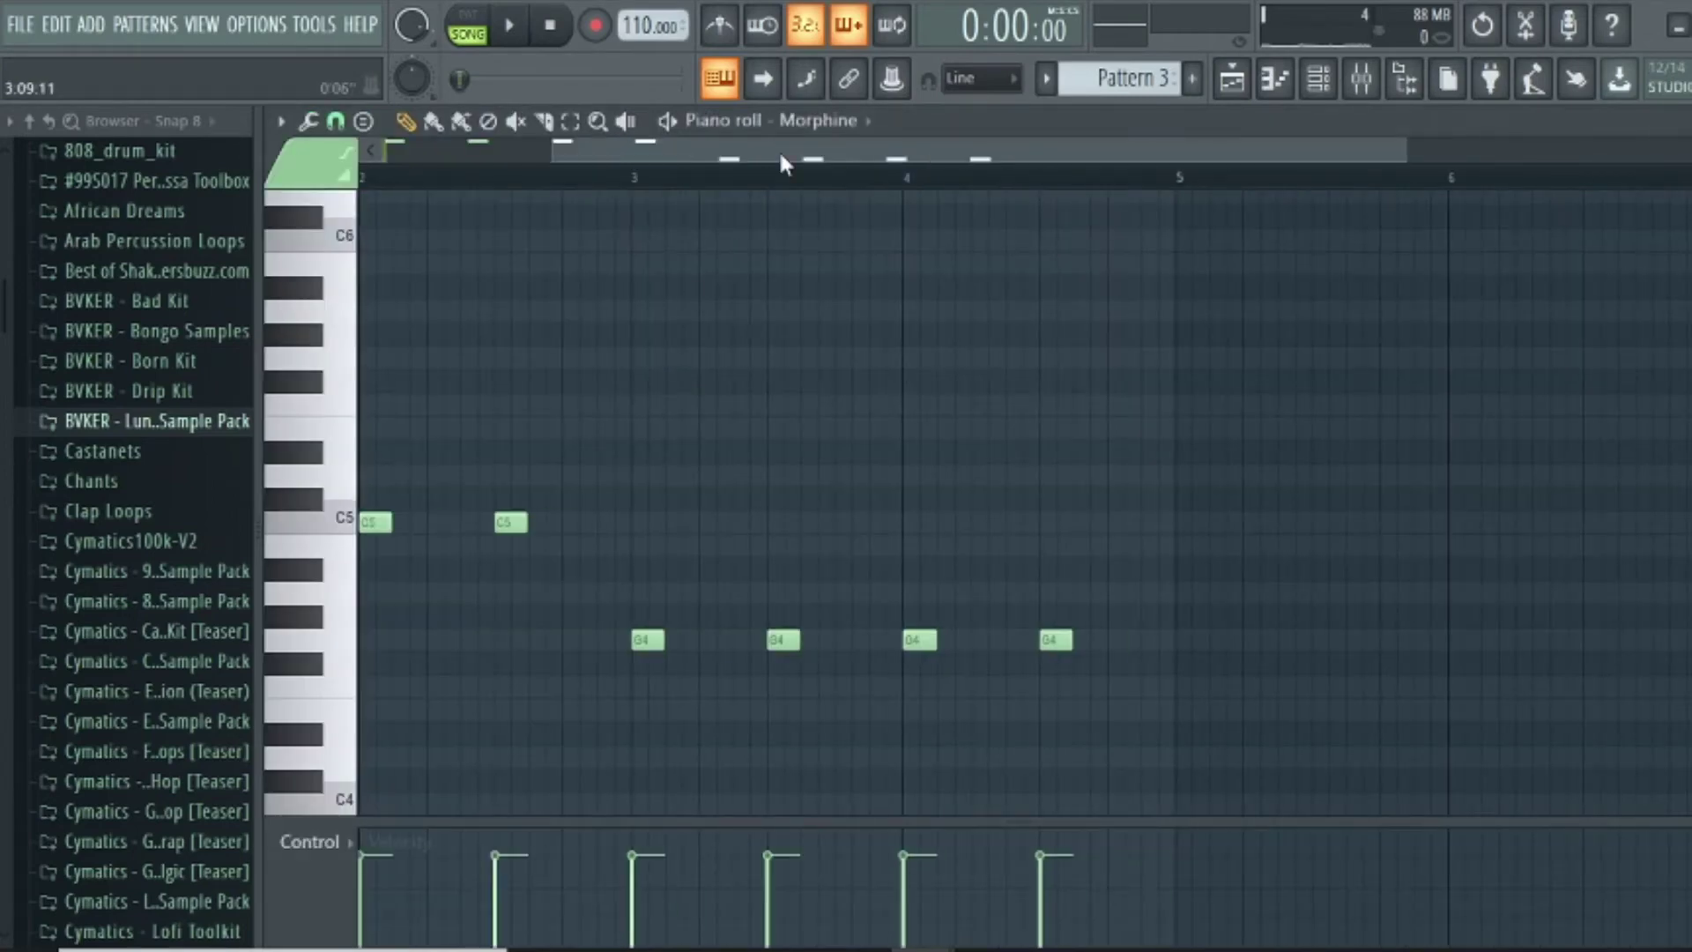
{"action": "left_click_drag", "start_coordinate": [793, 146], "coordinate": [621, 147]}
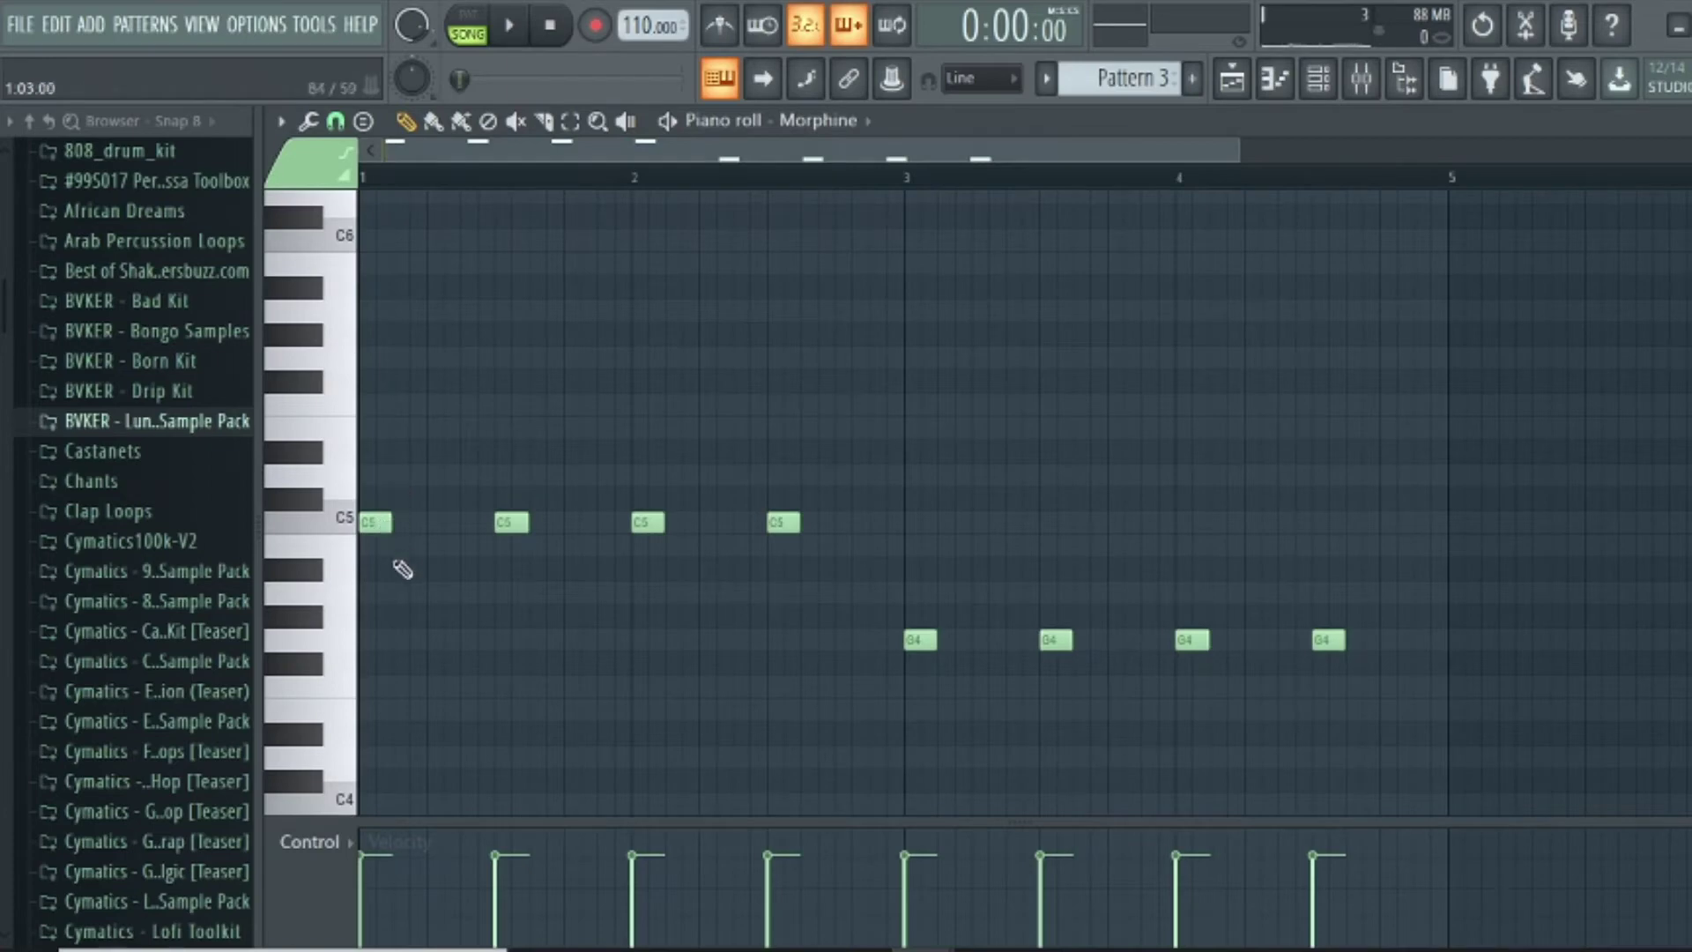
{"action": "left_click", "coordinate": [333, 654]}
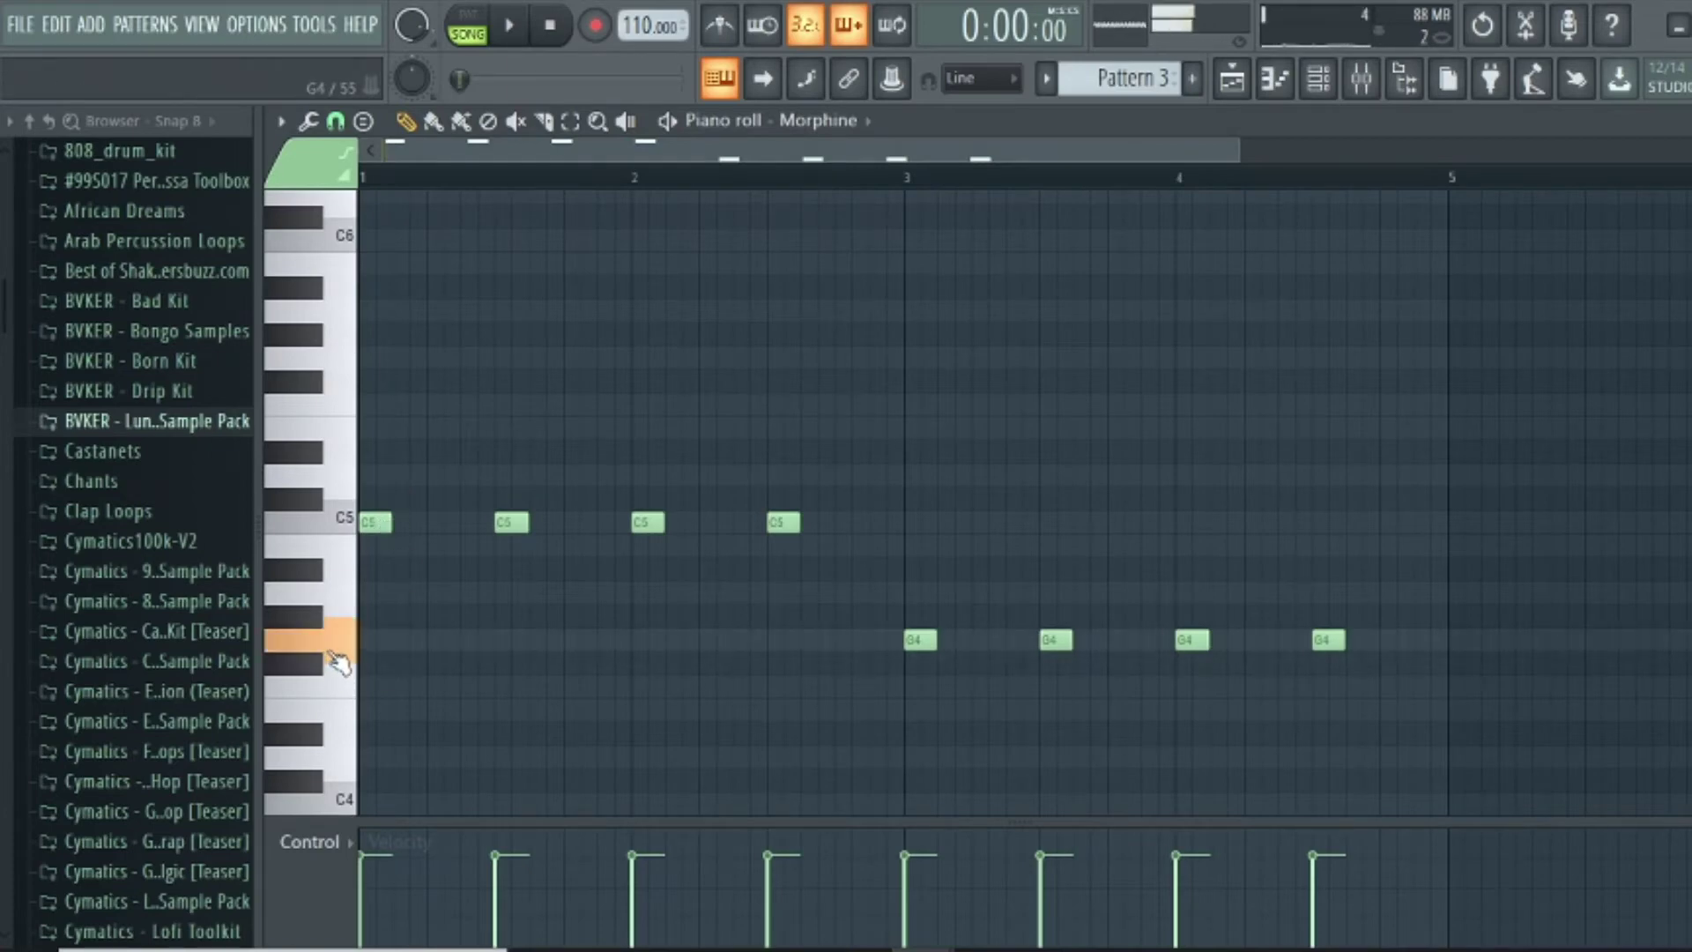
{"action": "left_click", "coordinate": [377, 641]}
{"action": "left_click_drag", "start_coordinate": [392, 643], "coordinate": [319, 660]}
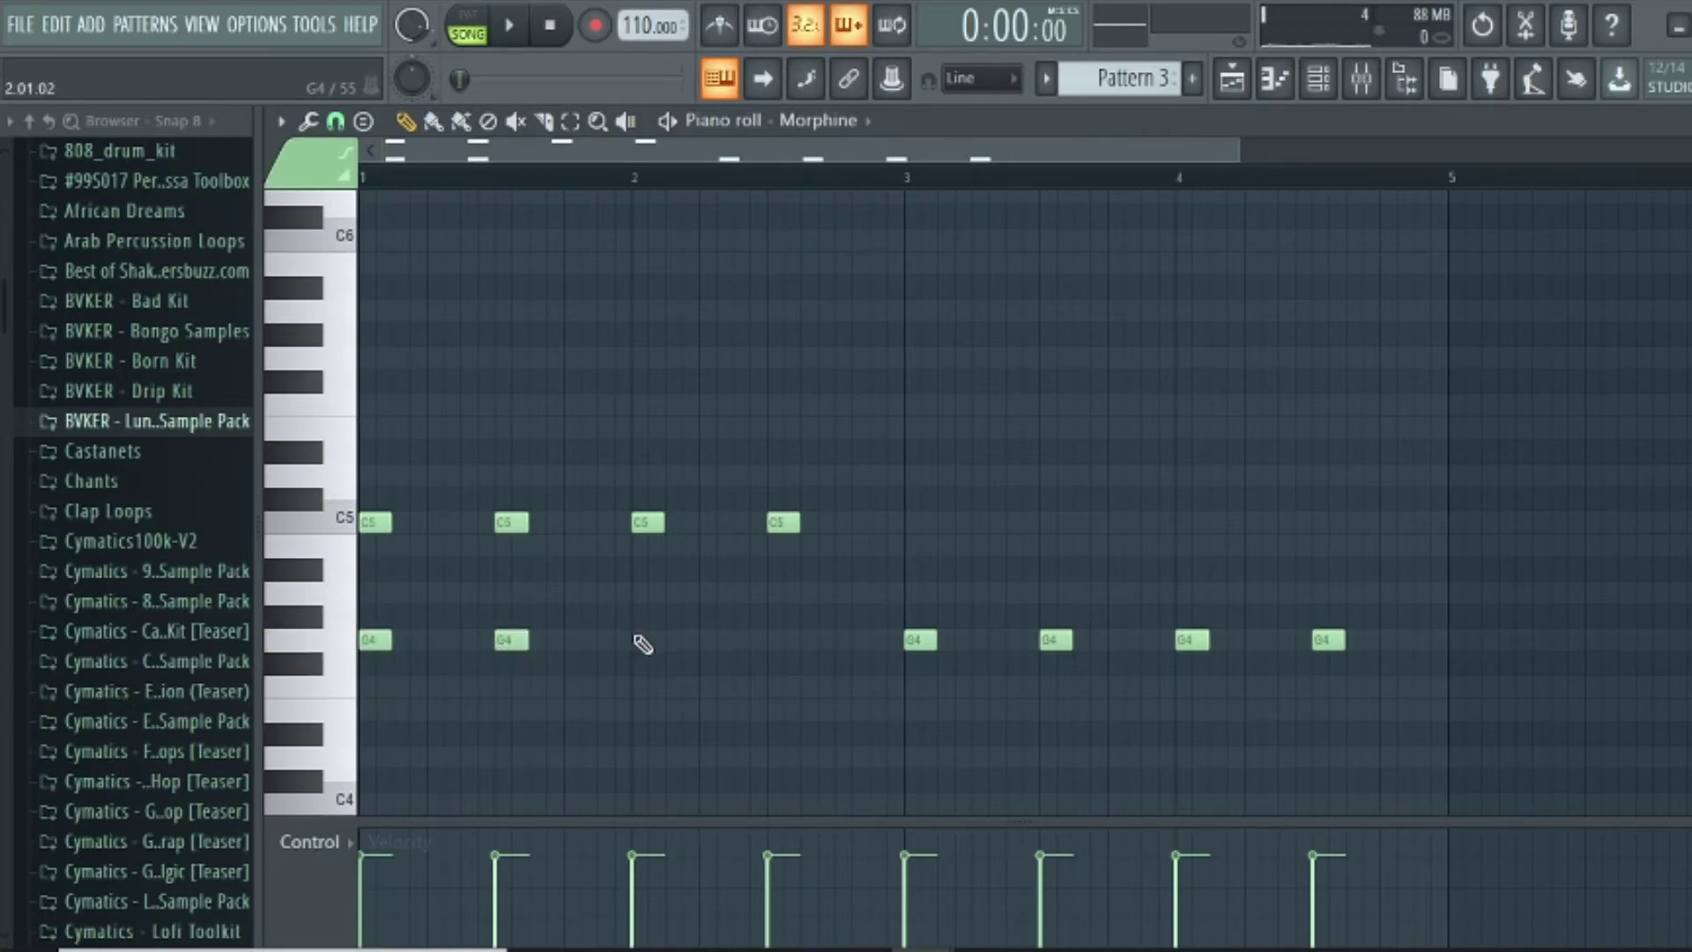
{"action": "left_click", "coordinate": [782, 650]}
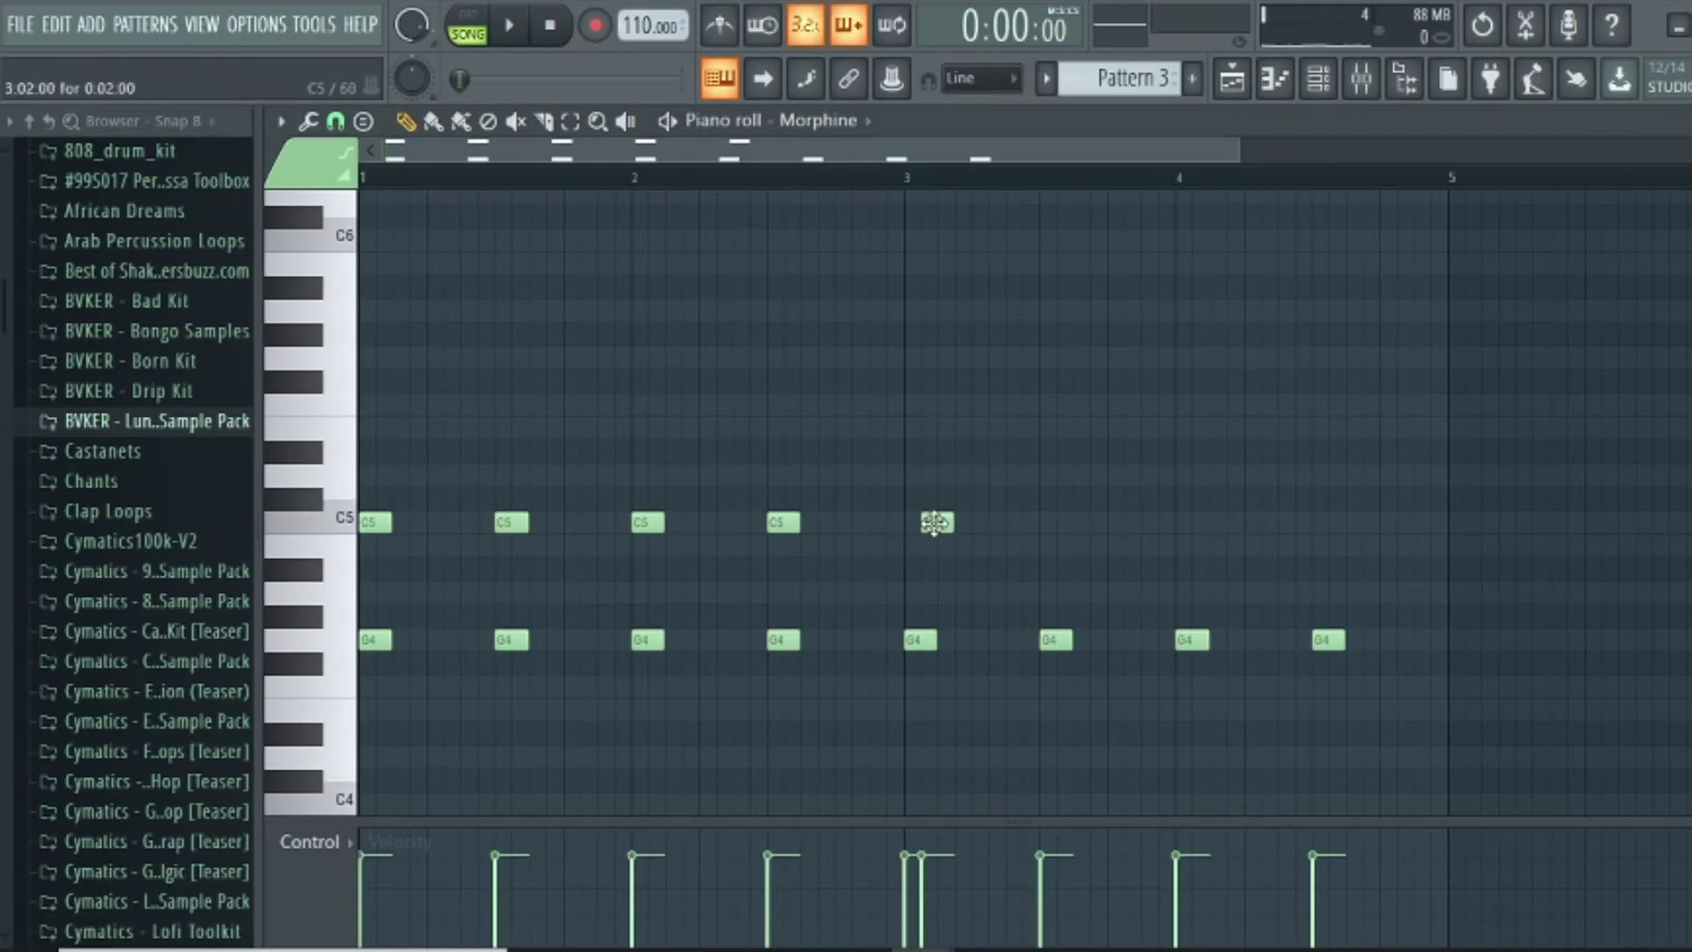
Add a D5 note above each of the four G4 notes in bars 3 and 4, playing the arrangement meanwhile
{"action": "left_click_drag", "start_coordinate": [915, 530], "coordinate": [918, 473]}
{"action": "key", "text": "space"}
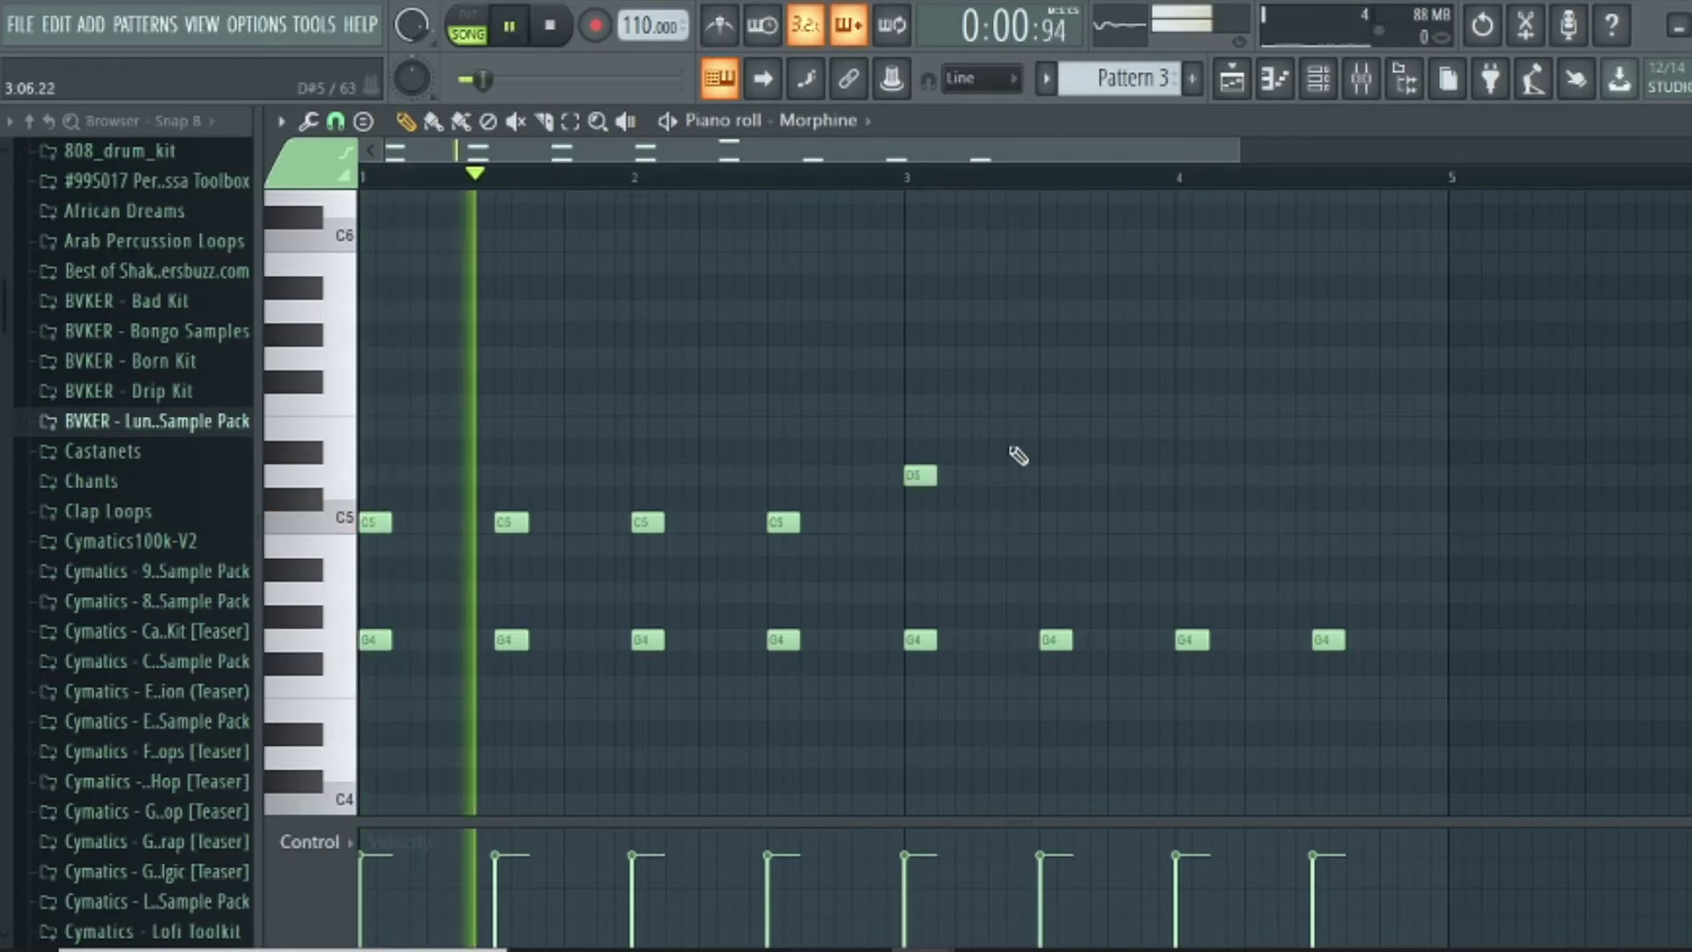
{"action": "left_click", "coordinate": [1048, 474]}
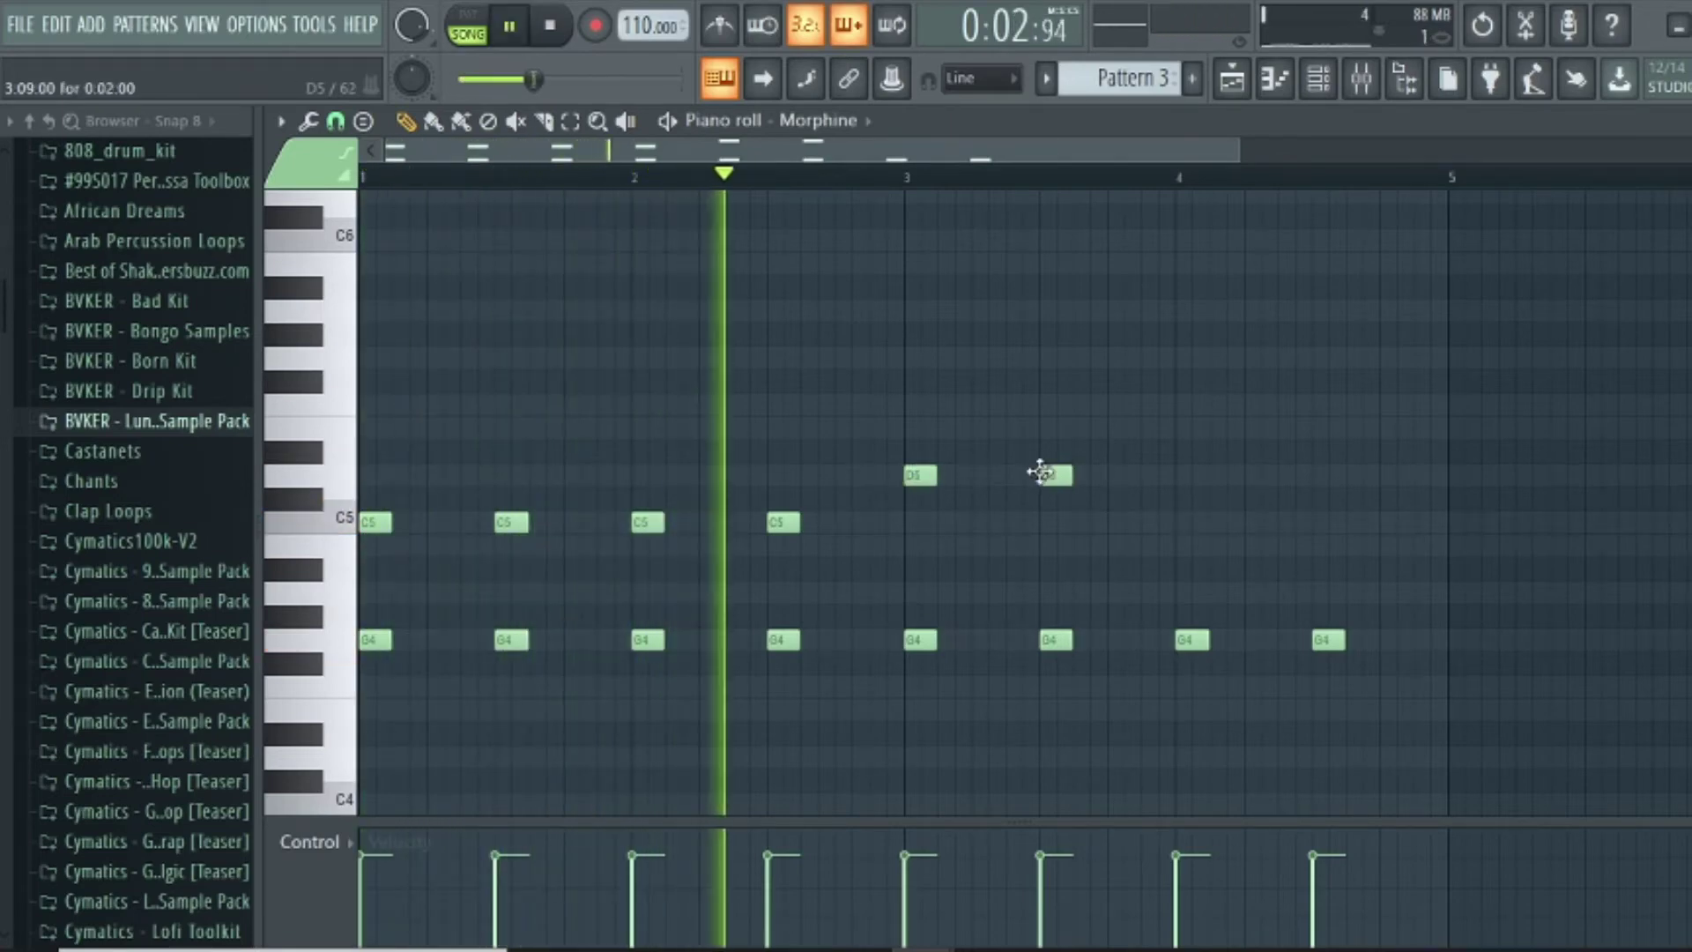
{"action": "left_click", "coordinate": [1188, 475]}
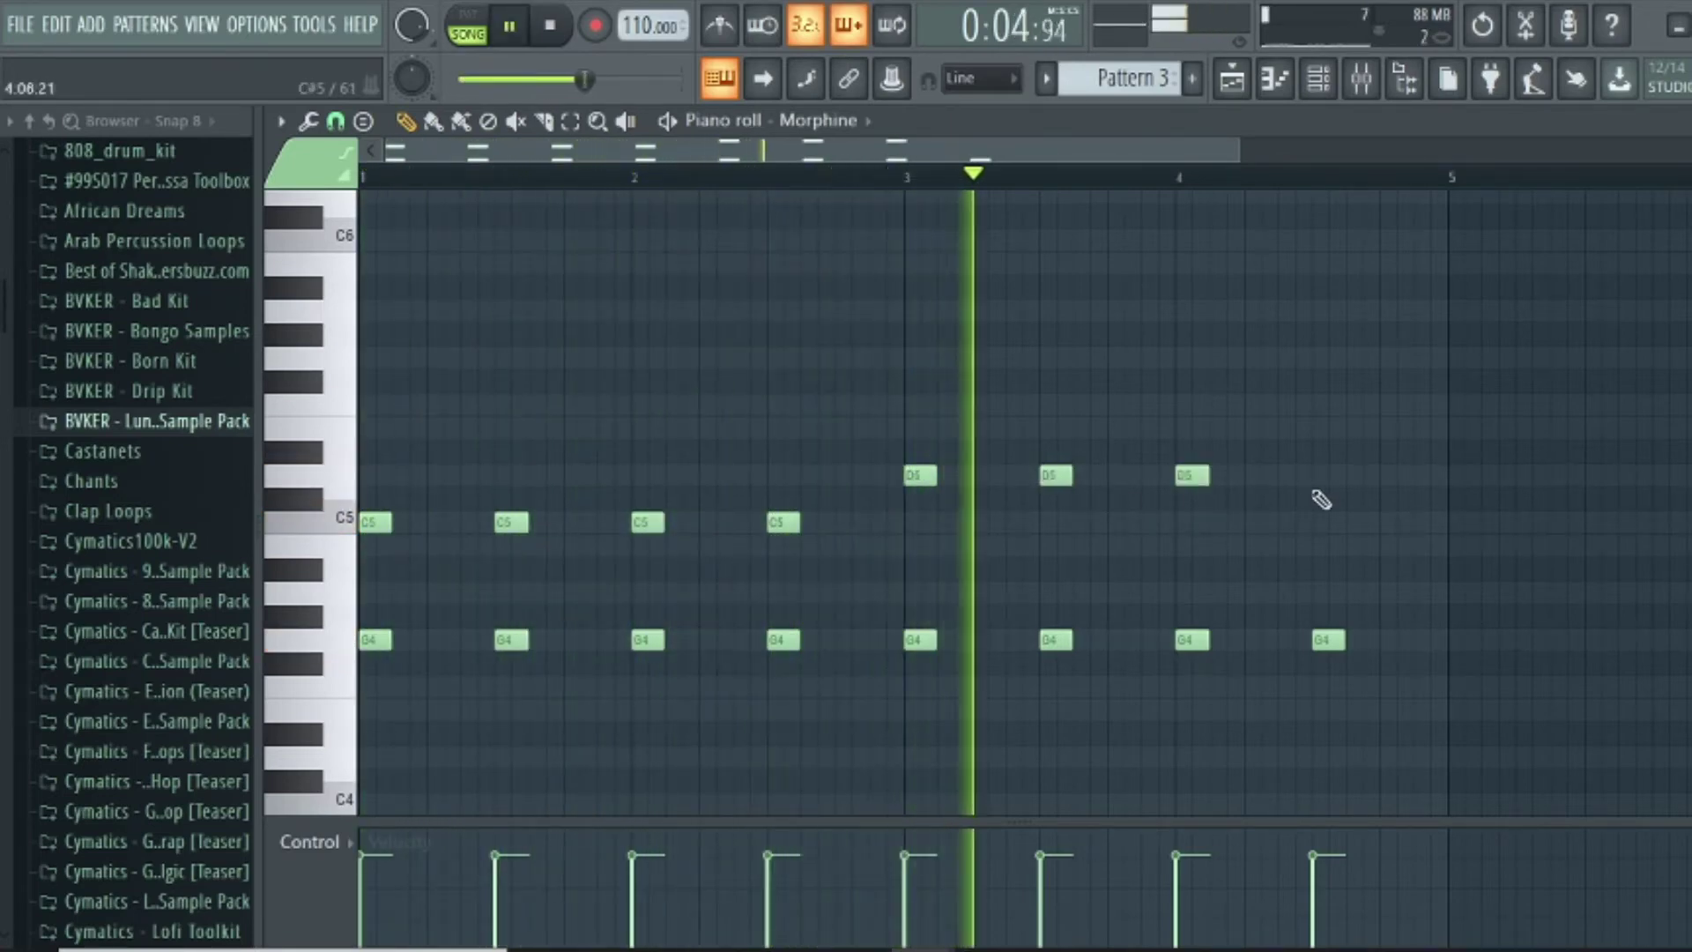
{"action": "left_click", "coordinate": [1325, 477]}
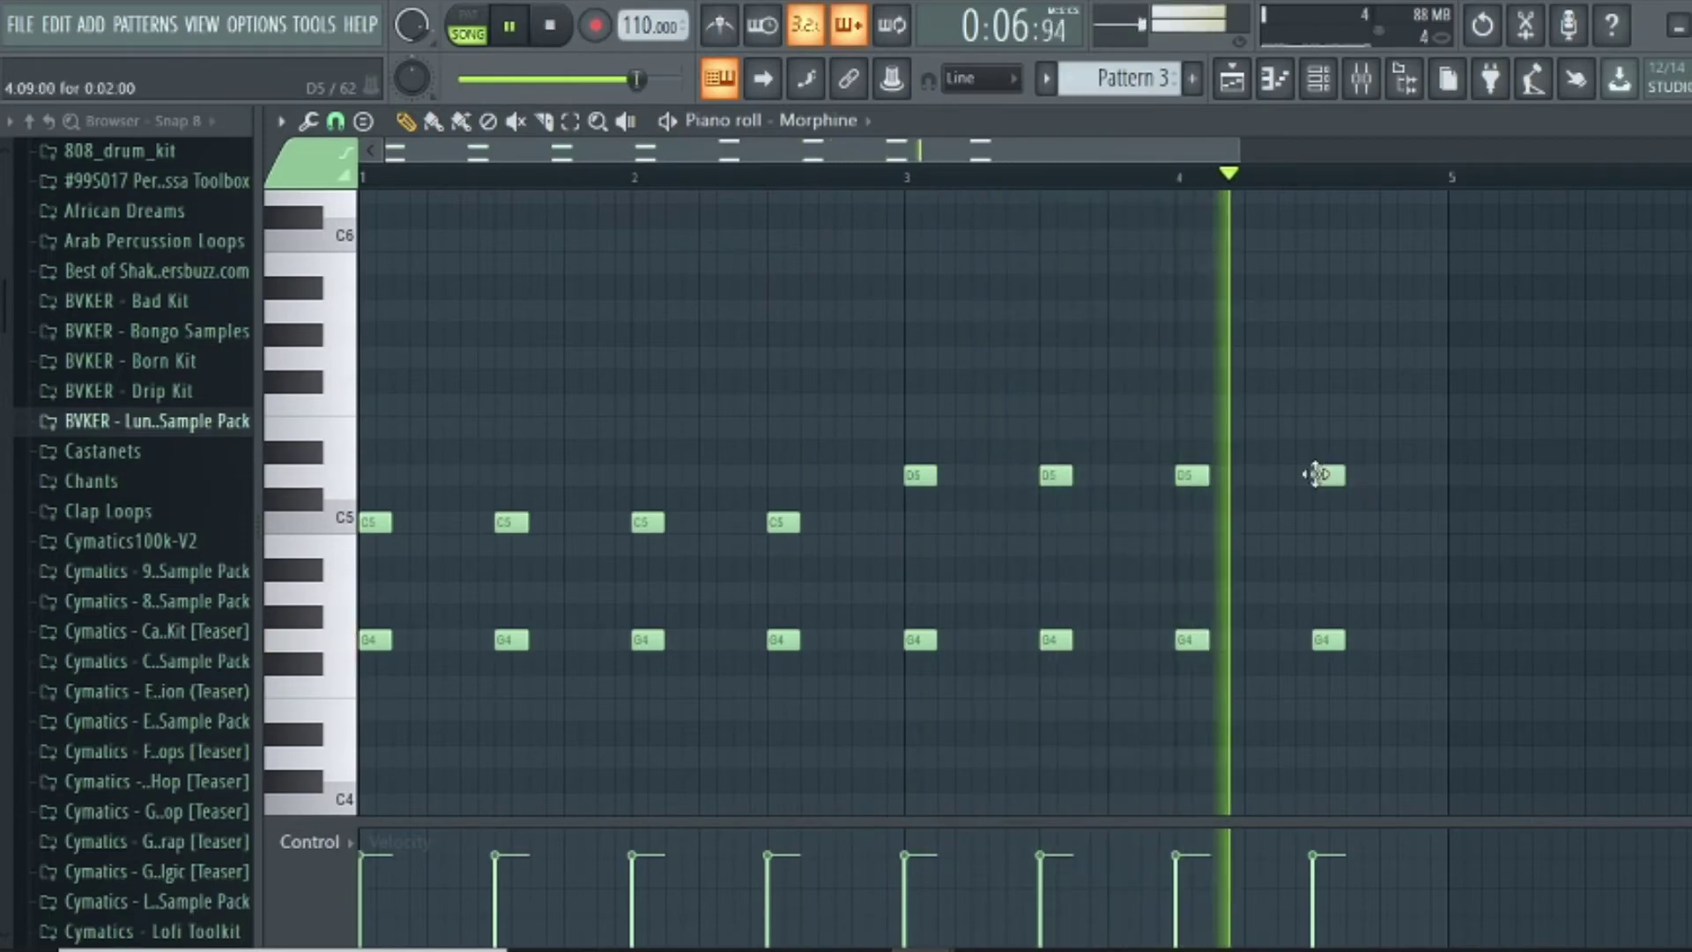
{"action": "key", "text": "space"}
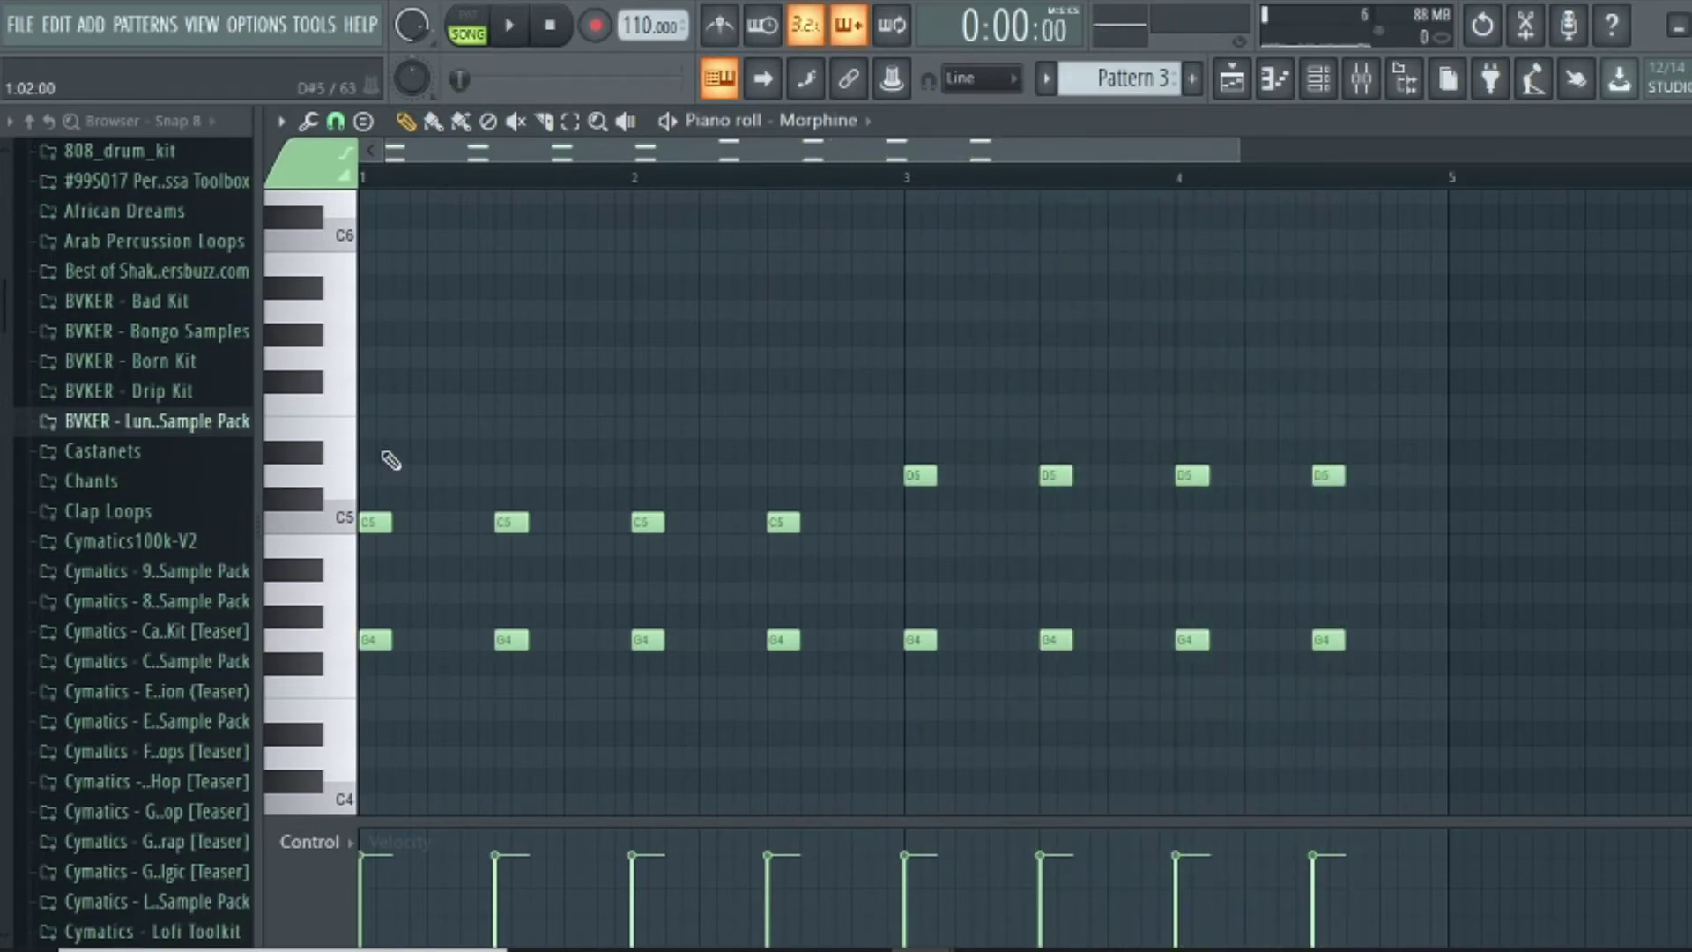
Add an E5 note above each of the four C5 notes in bars 1 and 2, listening to the playback
{"action": "left_click", "coordinate": [380, 407]}
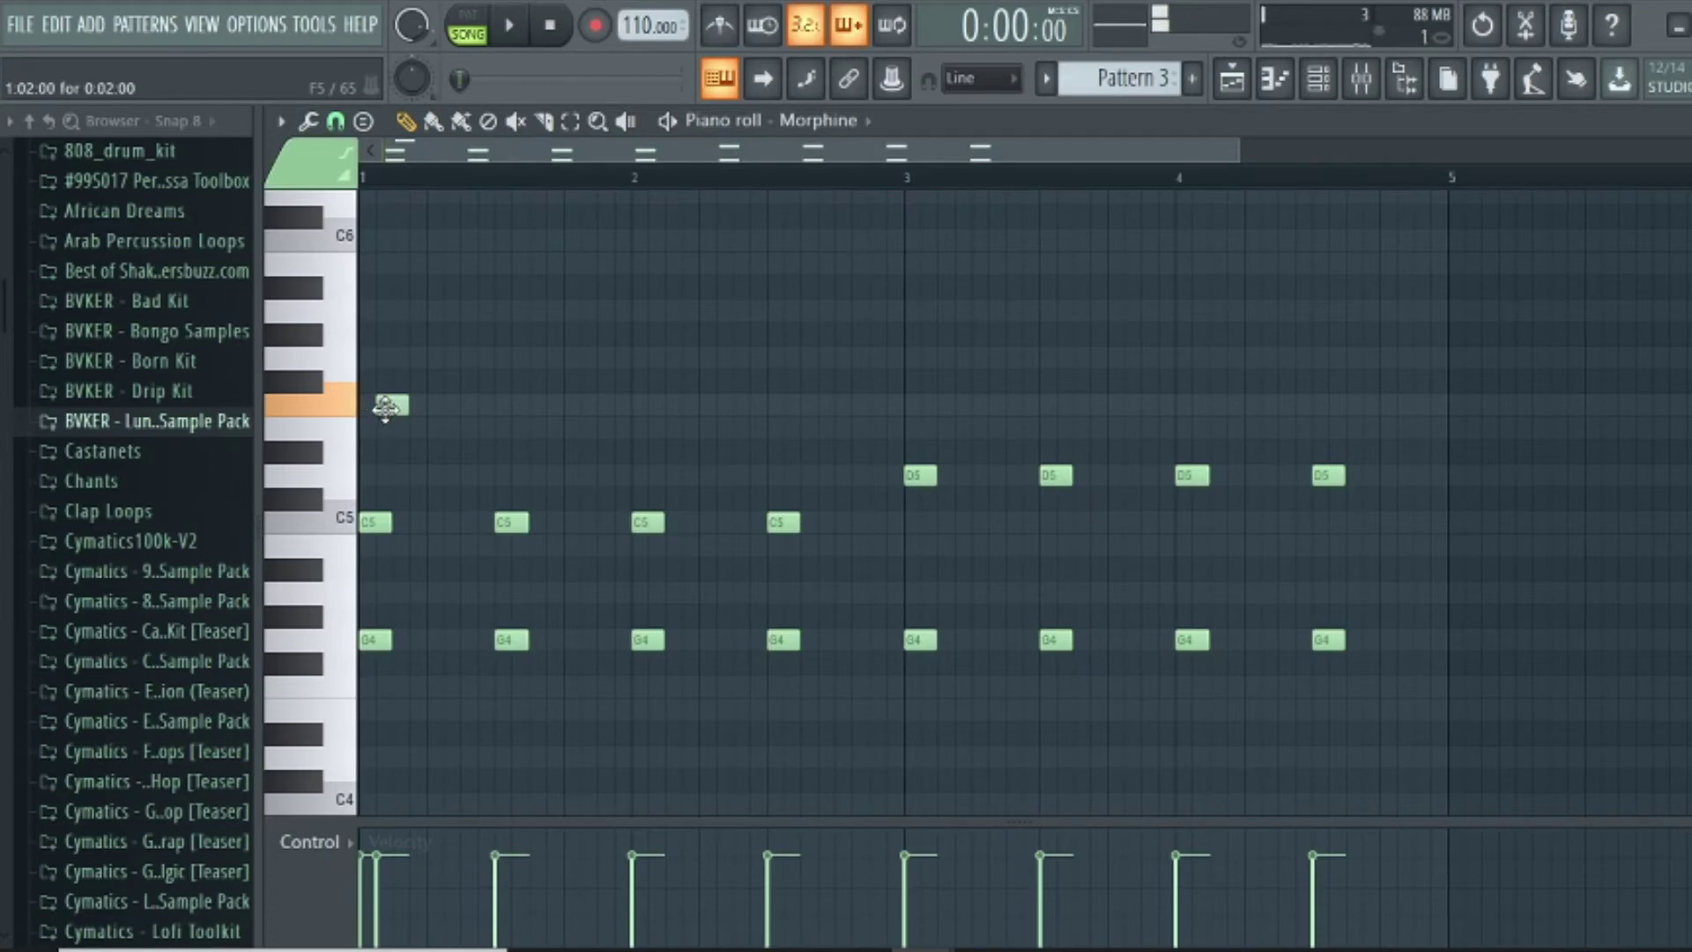
{"action": "left_click_drag", "start_coordinate": [371, 431], "coordinate": [361, 438]}
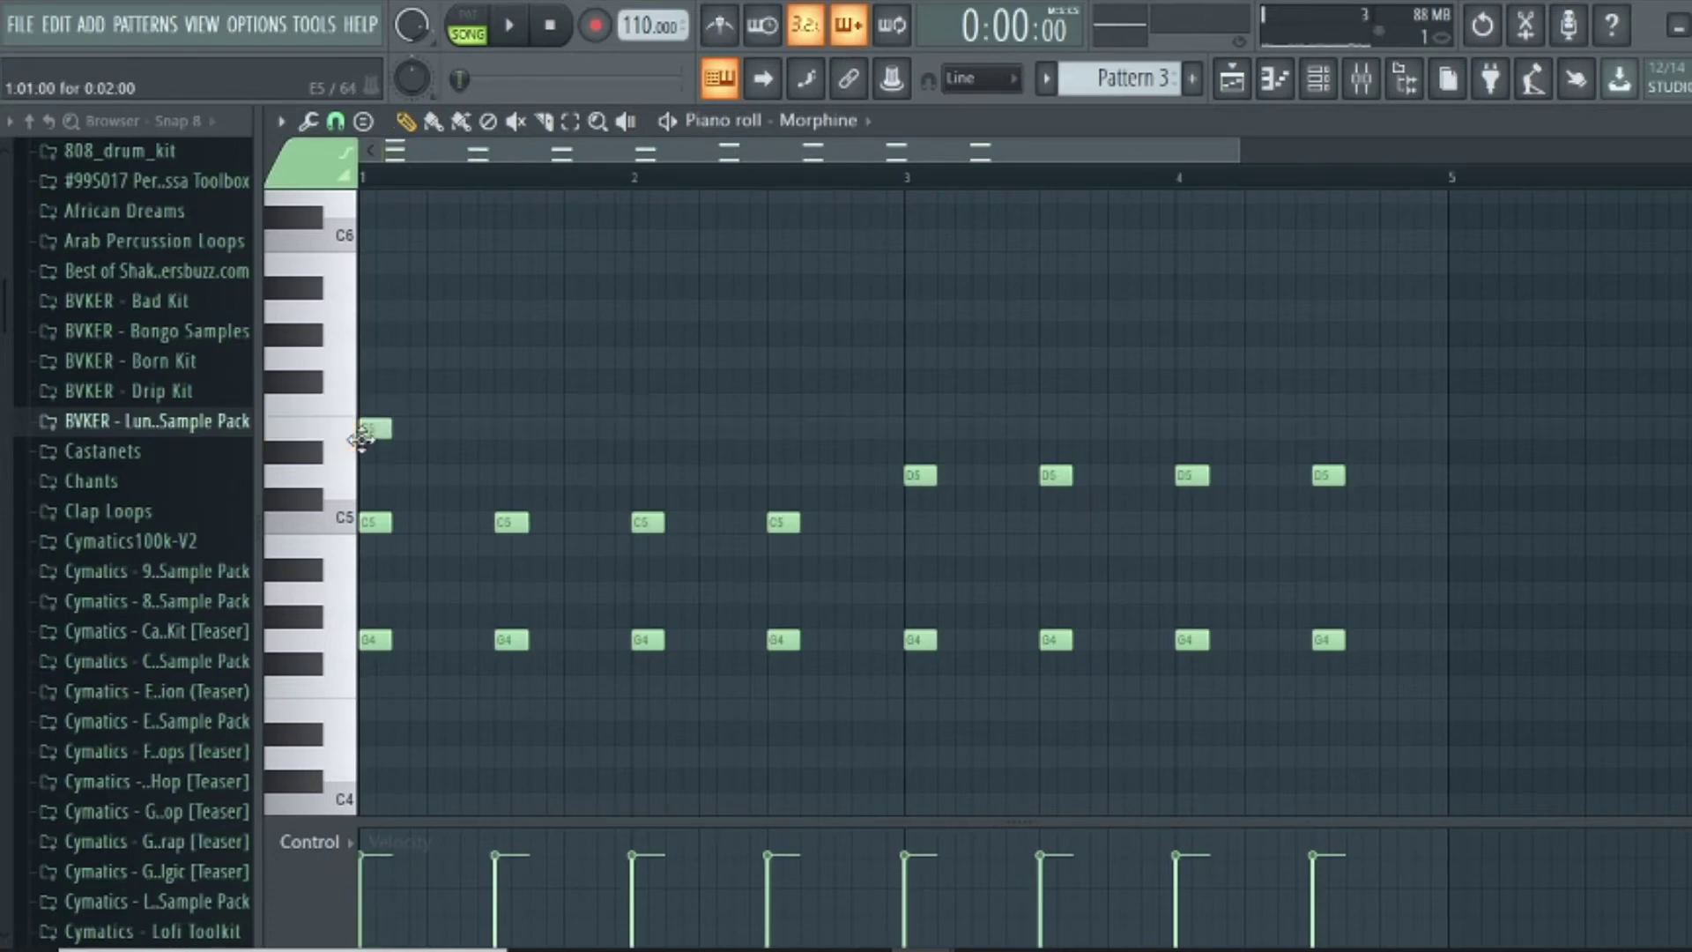
{"action": "key", "text": "space"}
{"action": "left_click", "coordinate": [501, 432]}
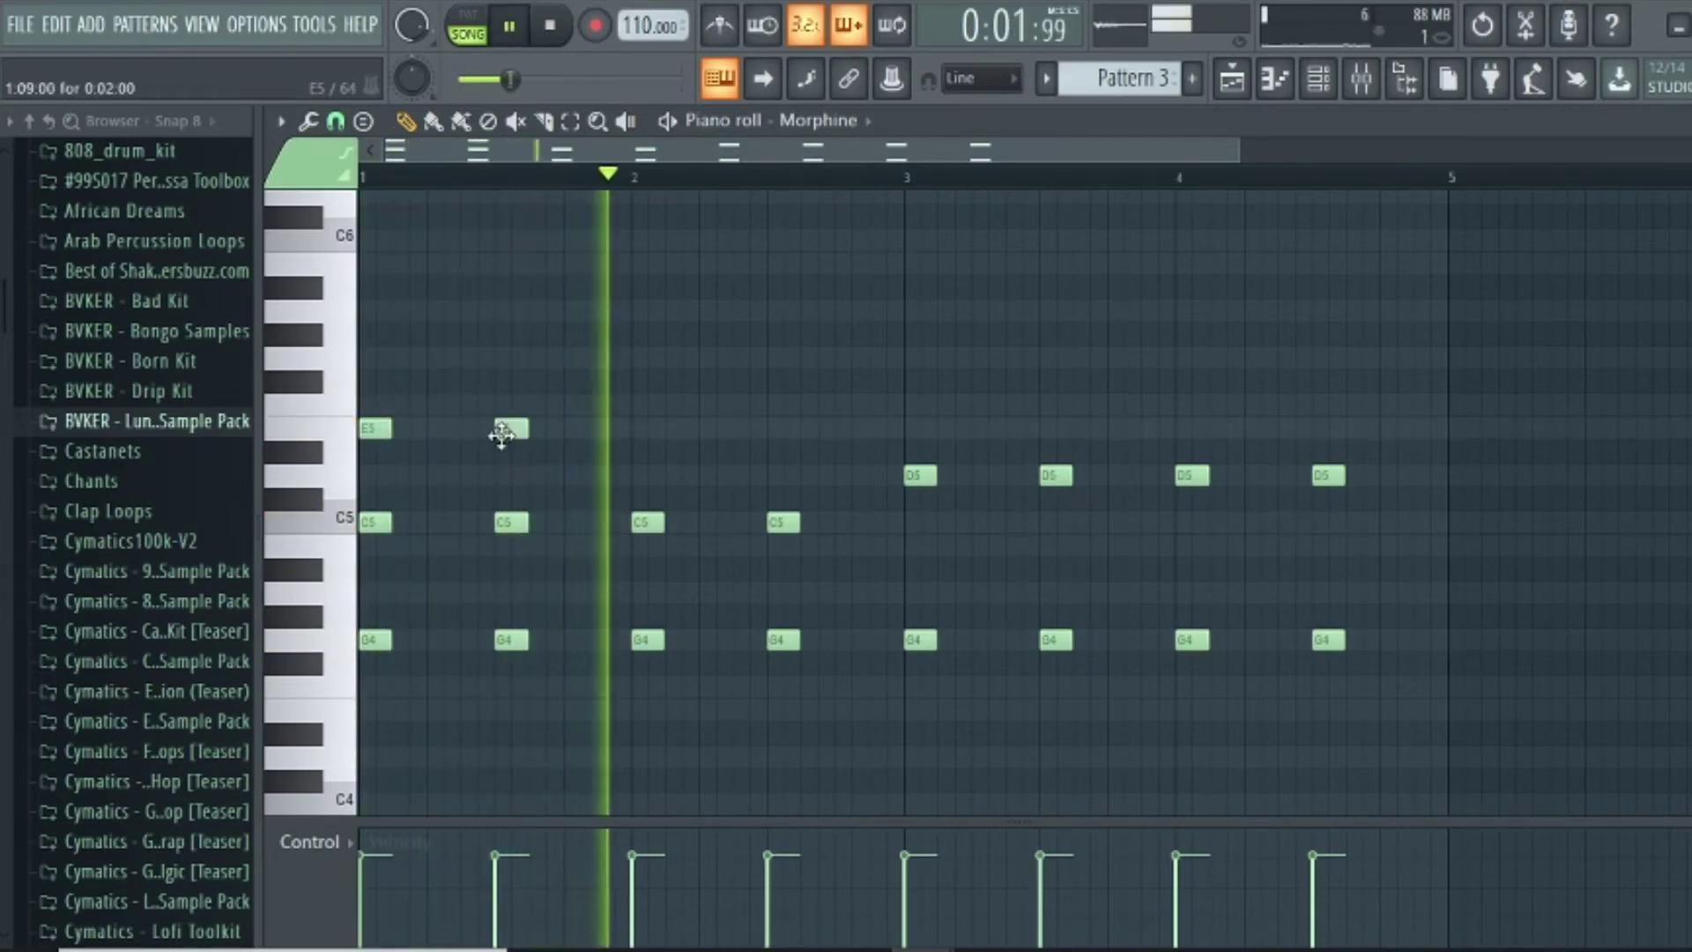
{"action": "left_click", "coordinate": [648, 432]}
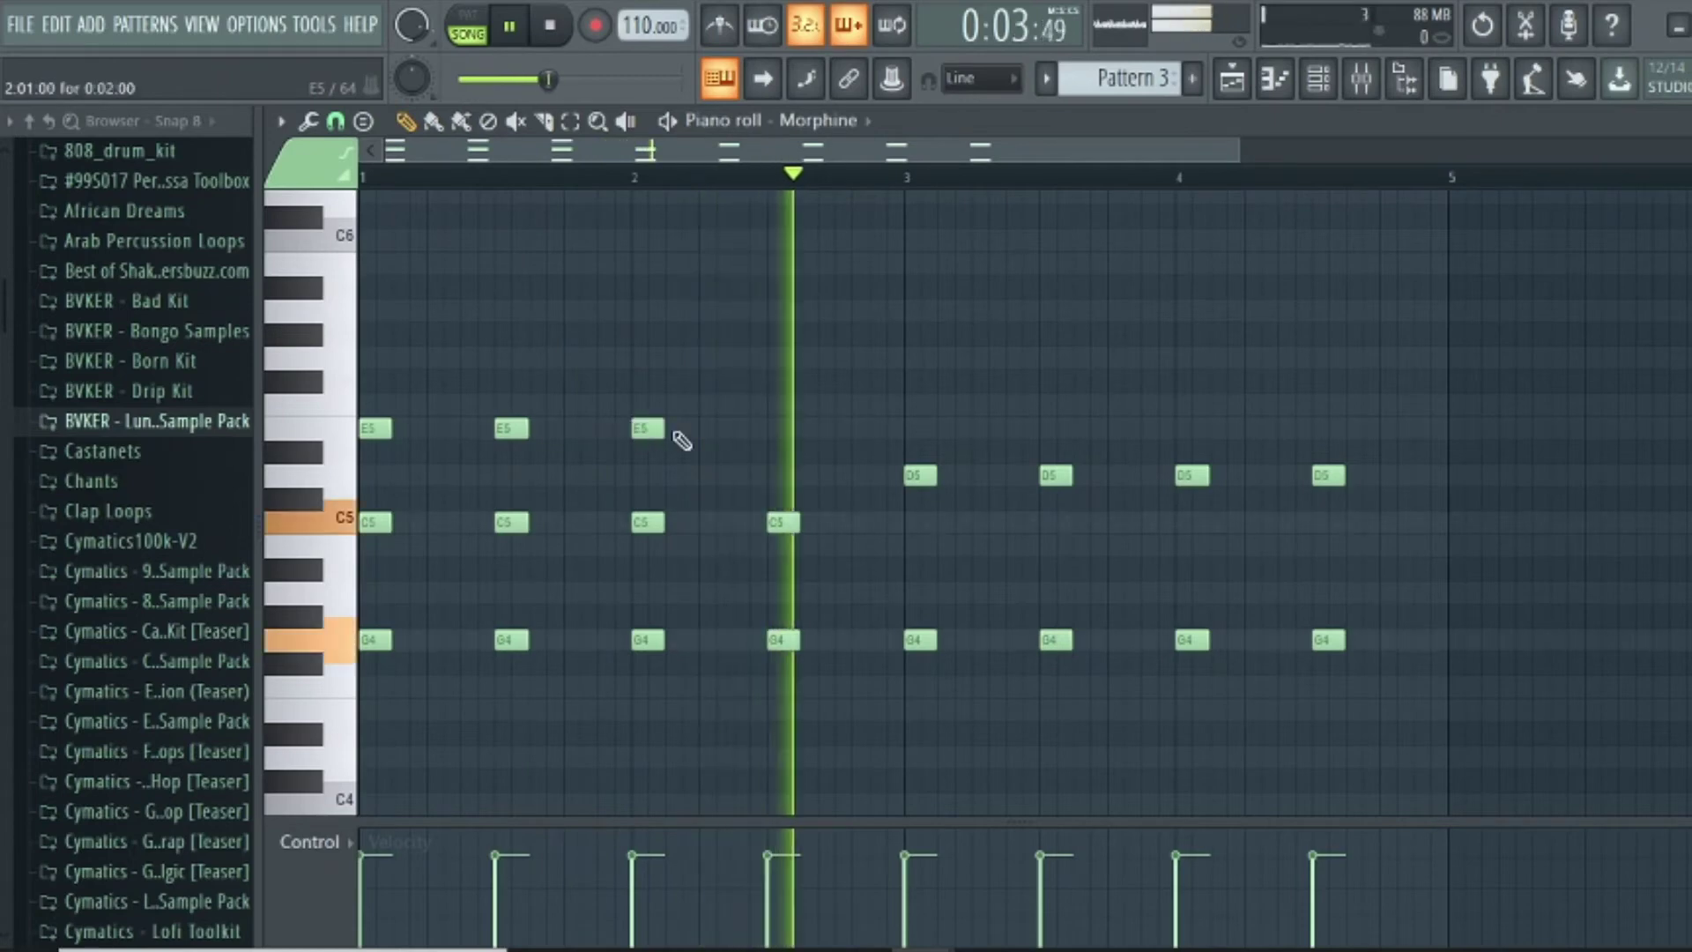
{"action": "left_click", "coordinate": [776, 431]}
{"action": "key", "text": "space"}
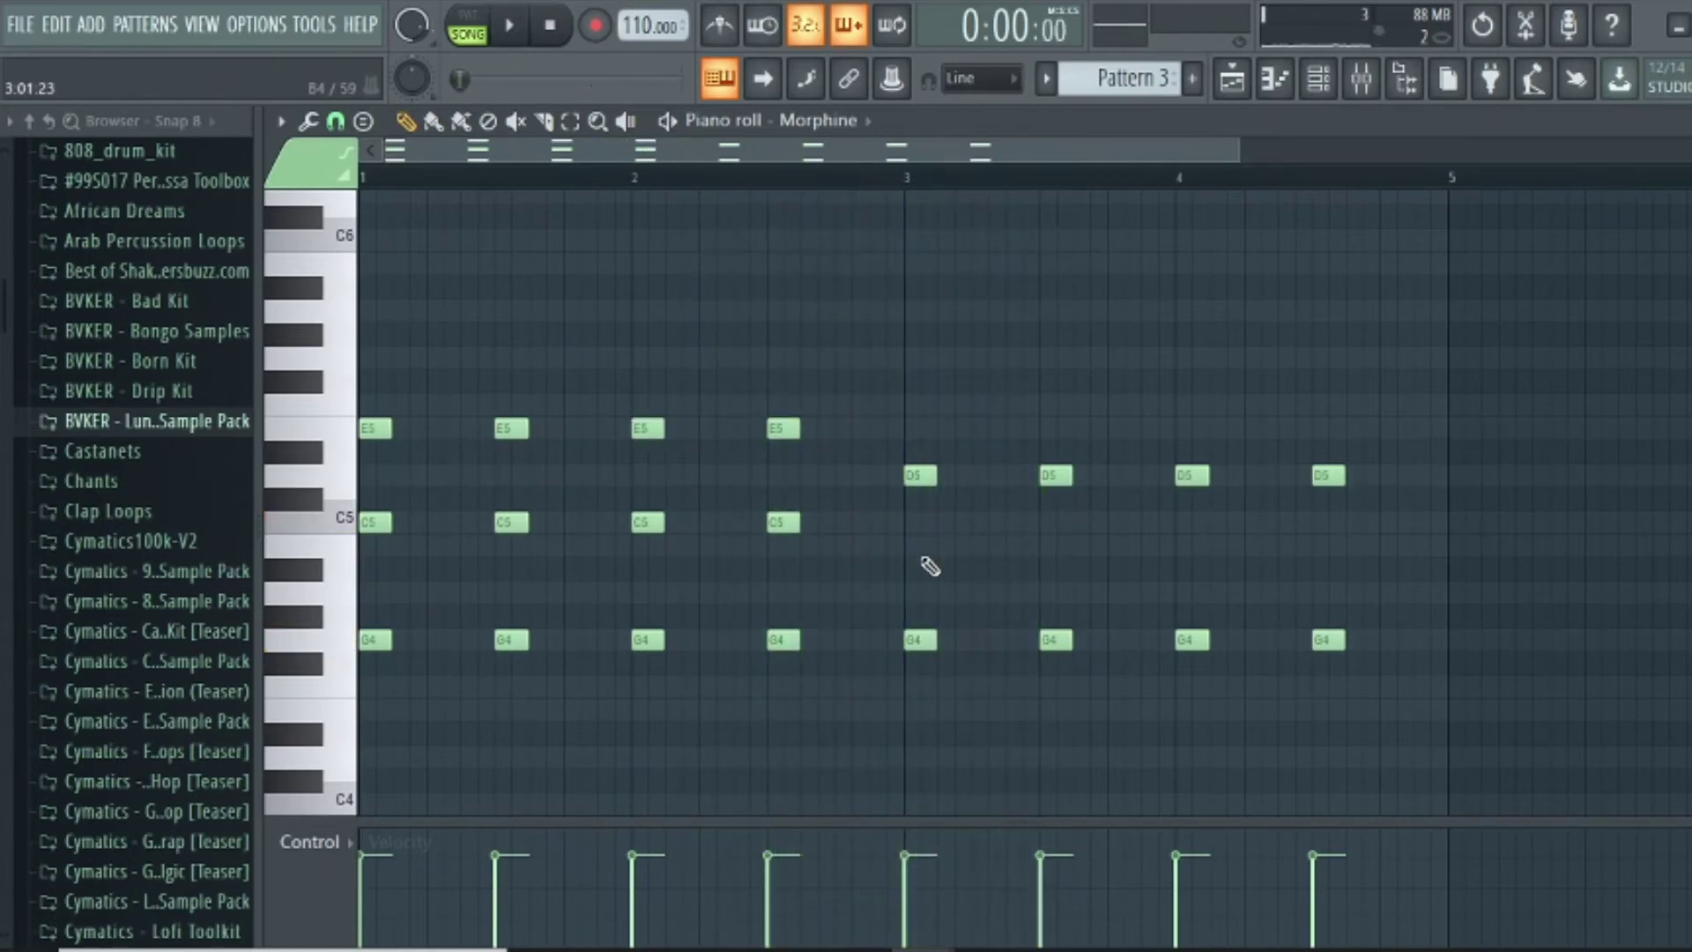
Add A#4 notes between the G4 and D5 notes of both bar 3 chords, and play the result
{"action": "double_click", "coordinate": [916, 574]}
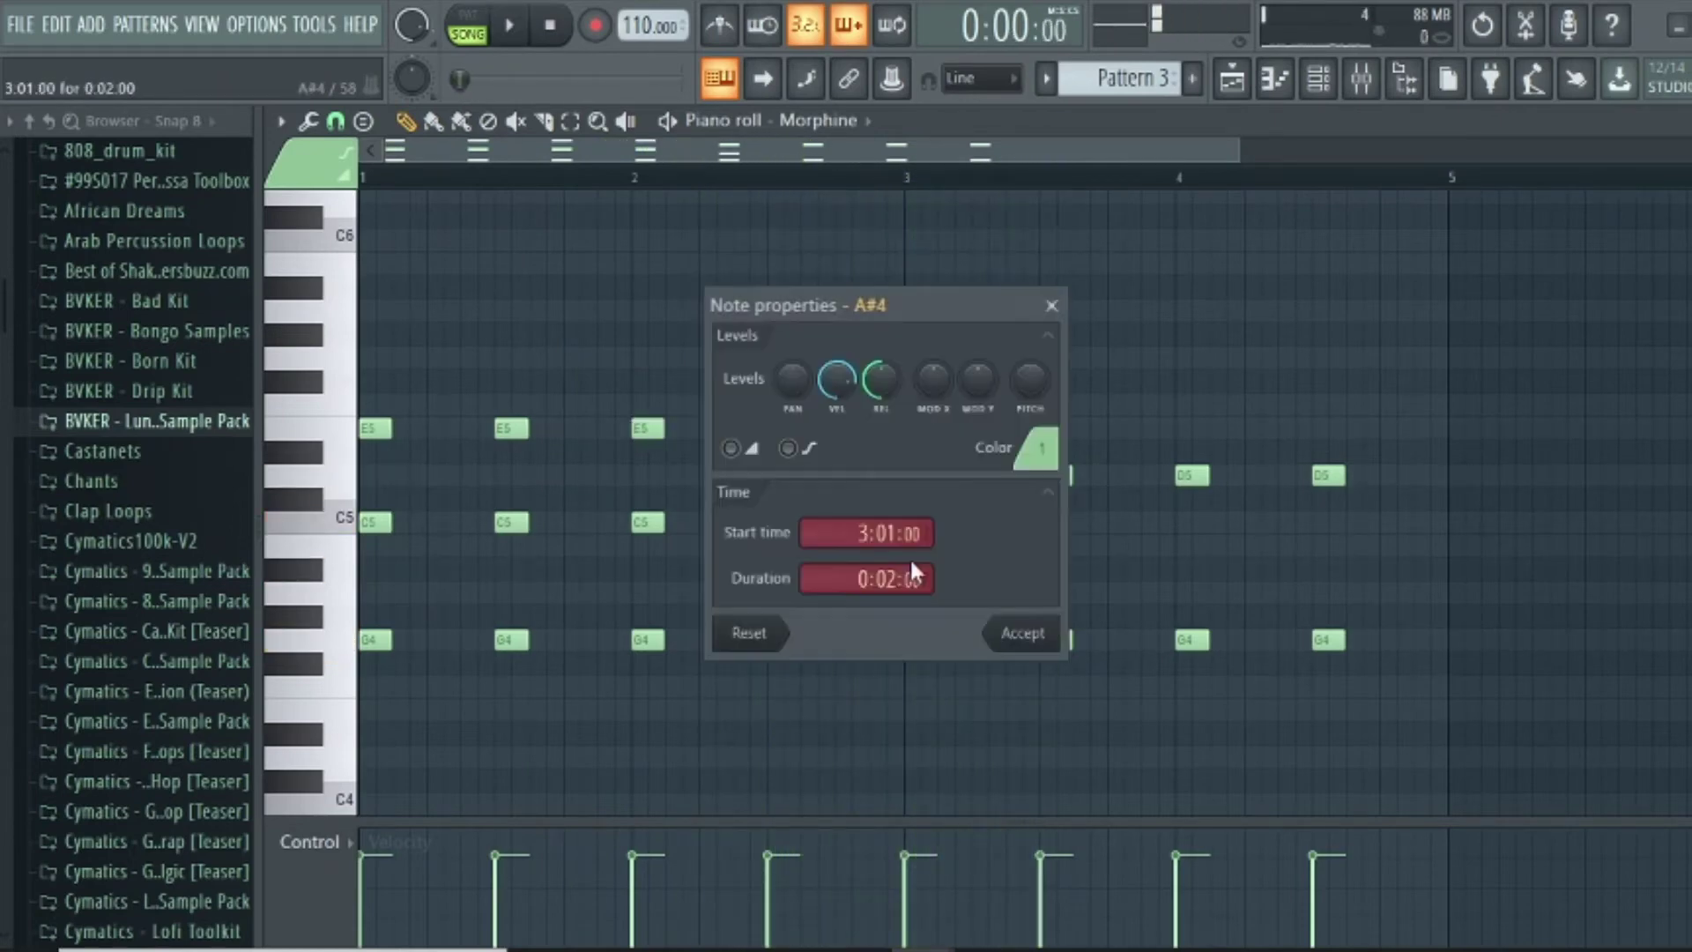
{"action": "left_click", "coordinate": [1052, 304]}
{"action": "key", "text": "space"}
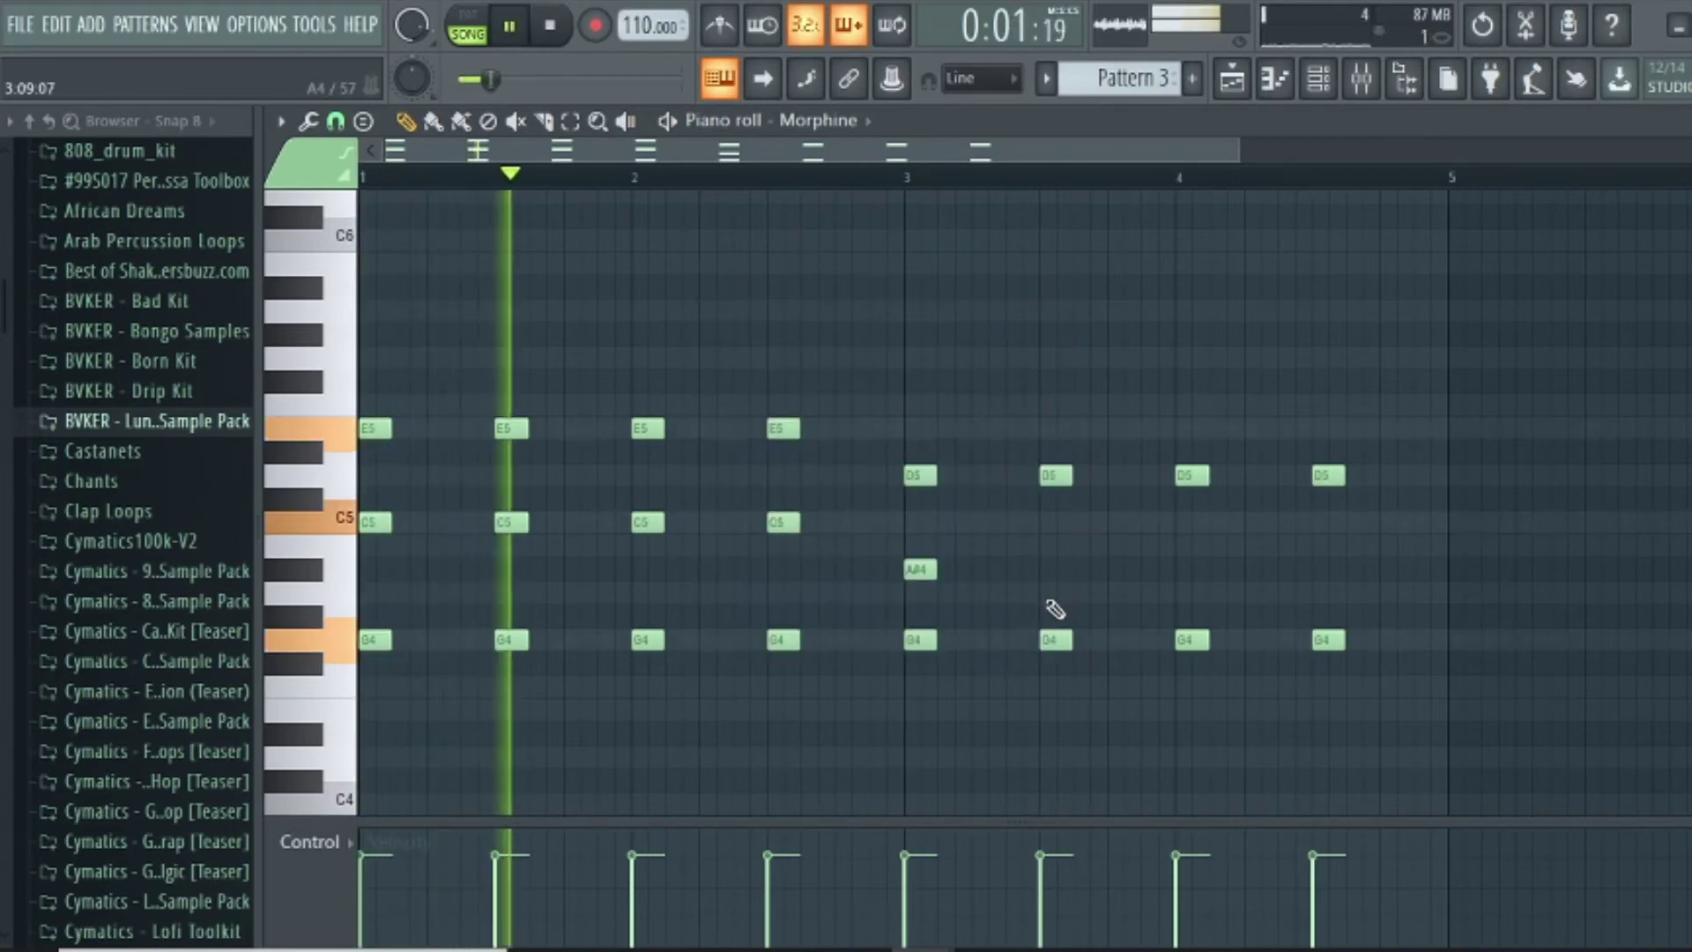
{"action": "left_click", "coordinate": [1049, 569]}
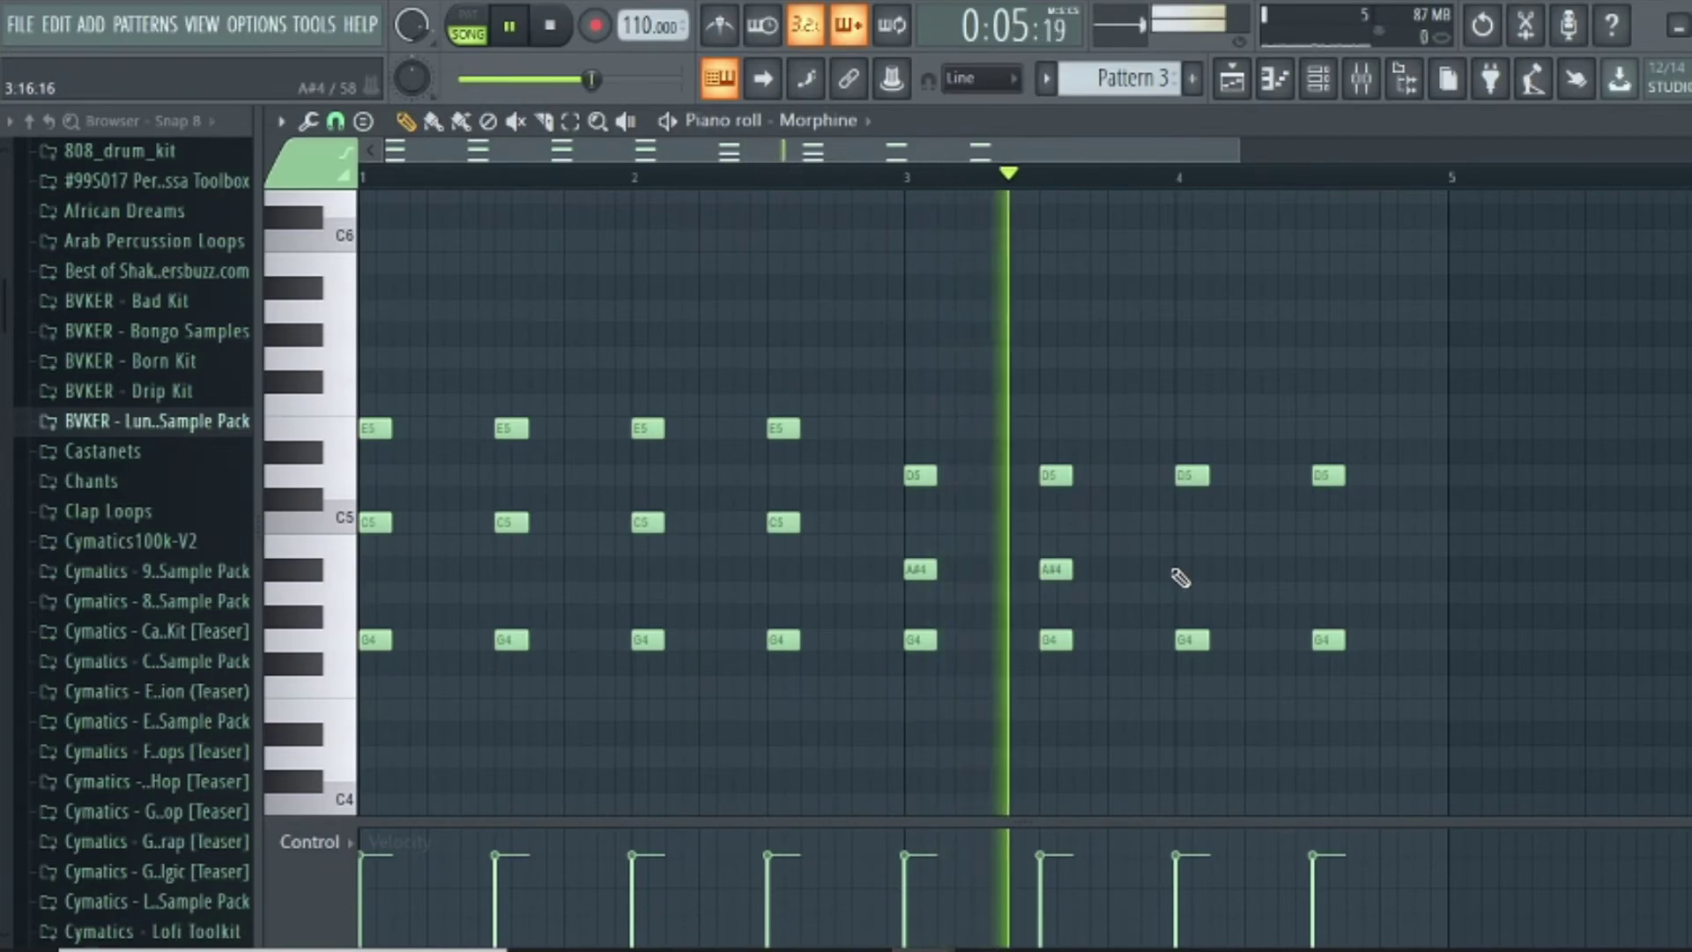
{"action": "key", "text": "space"}
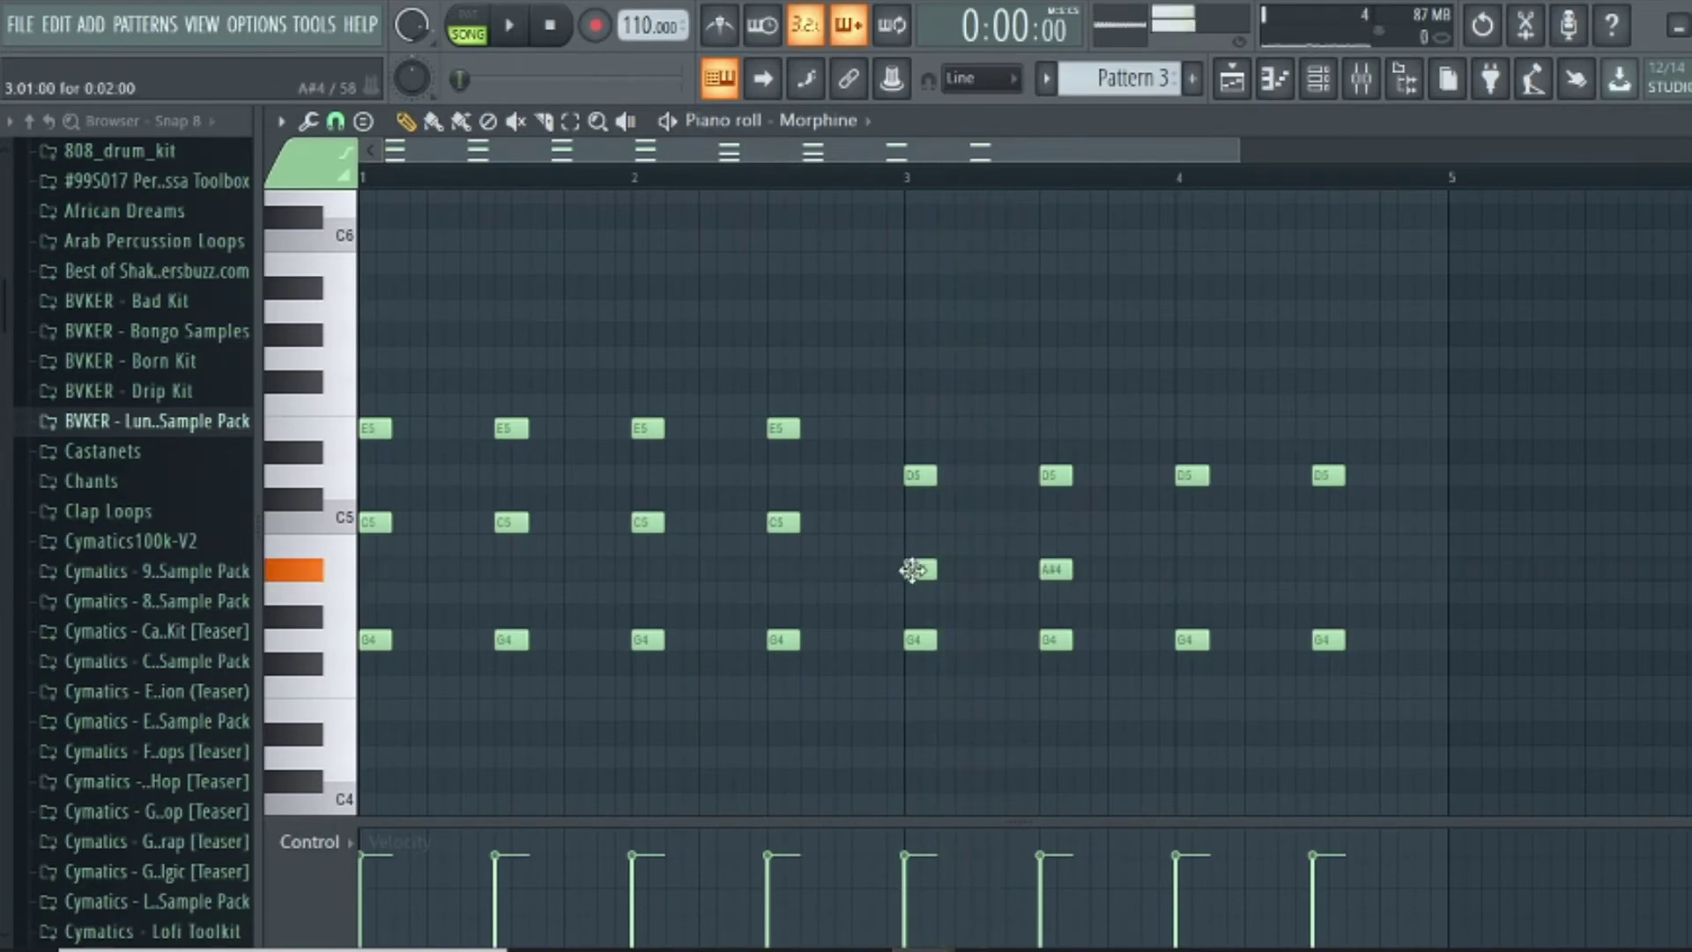
Raise the two A#4 notes in bar 3 to B4 and add matching B4 notes to both bar 4 chords
{"action": "left_click_drag", "start_coordinate": [913, 570], "coordinate": [915, 535]}
{"action": "key", "text": "space"}
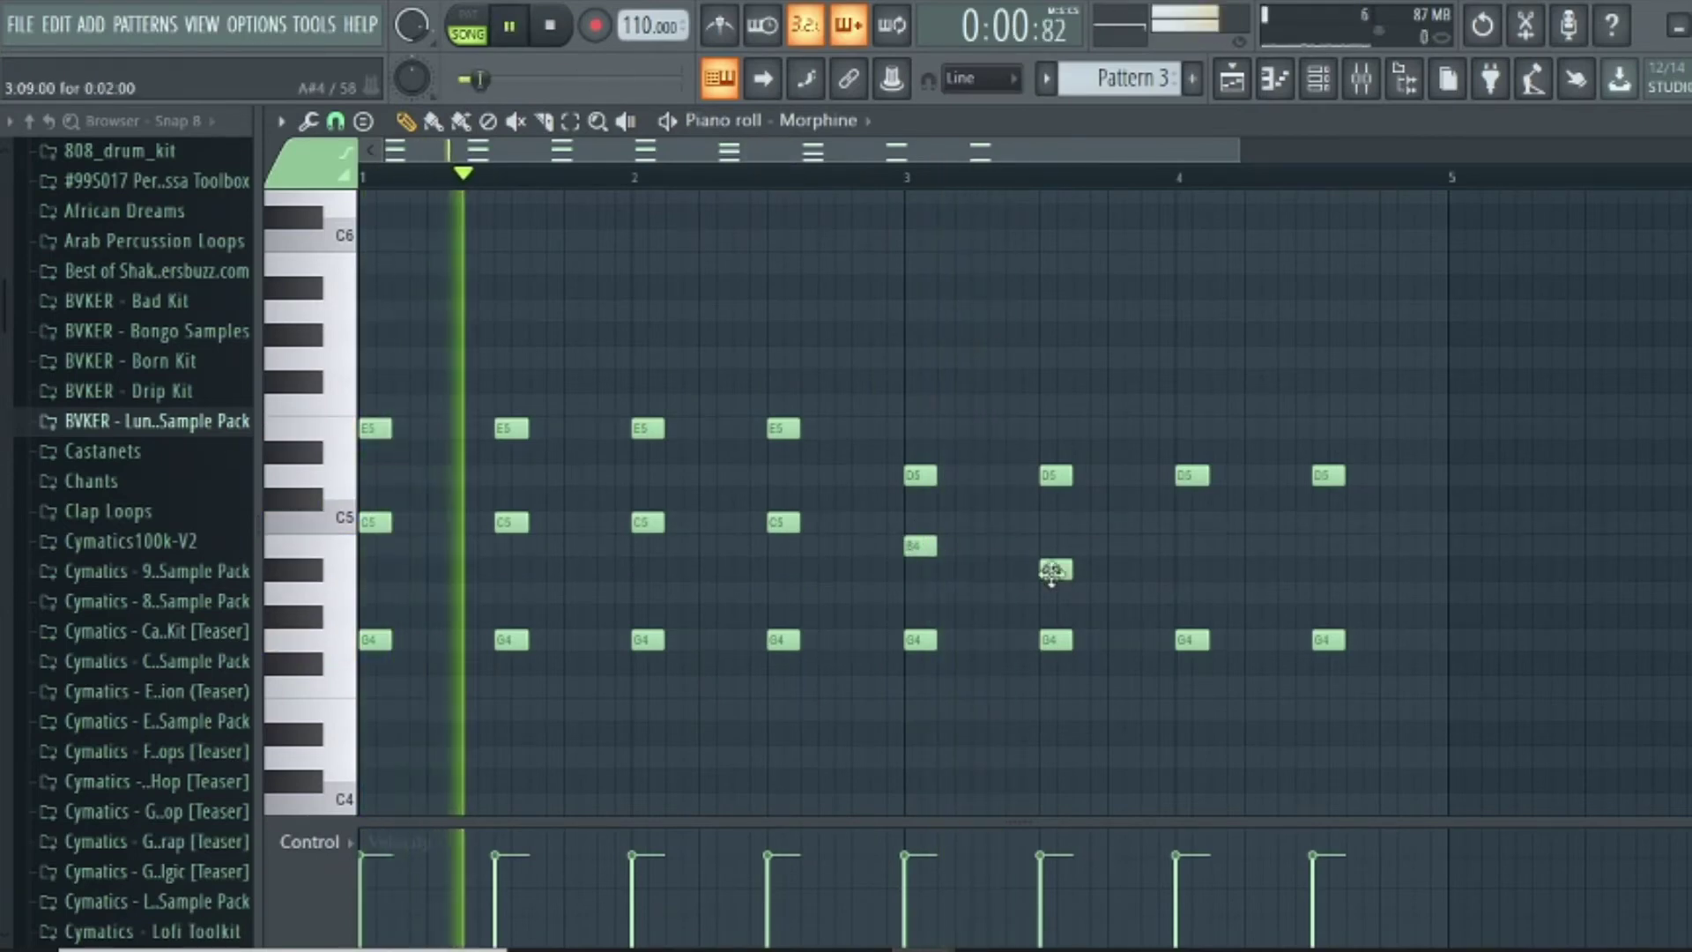
{"action": "left_click_drag", "start_coordinate": [1054, 571], "coordinate": [1054, 546]}
{"action": "left_click", "coordinate": [1181, 548]}
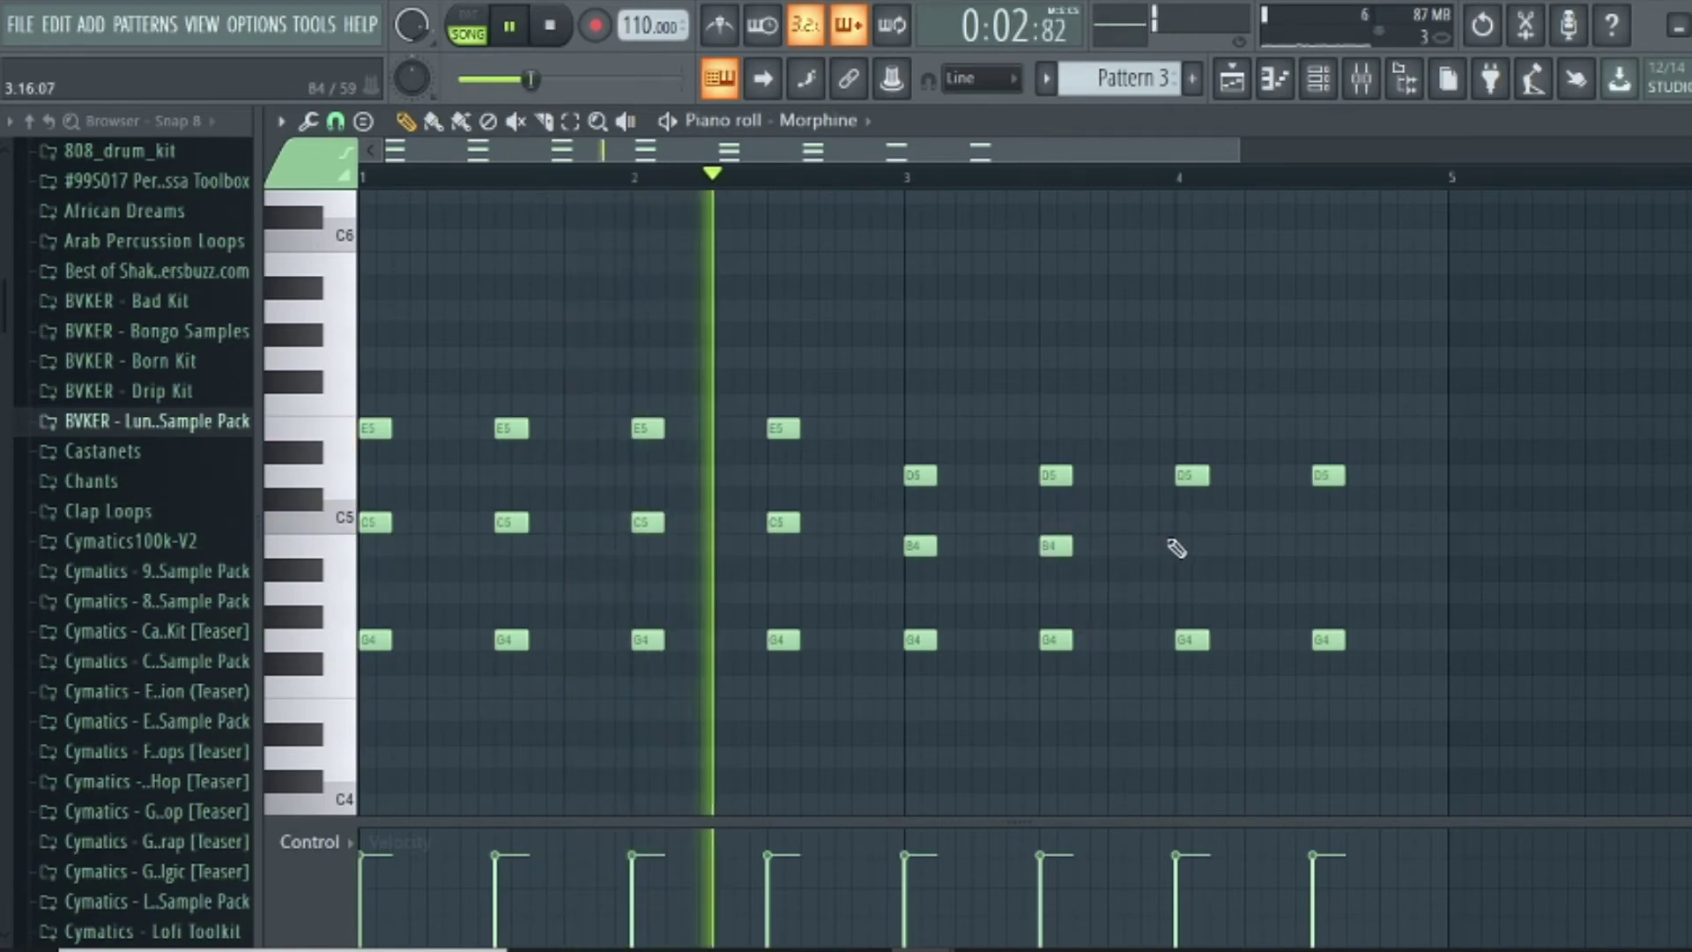
{"action": "left_click", "coordinate": [1320, 546]}
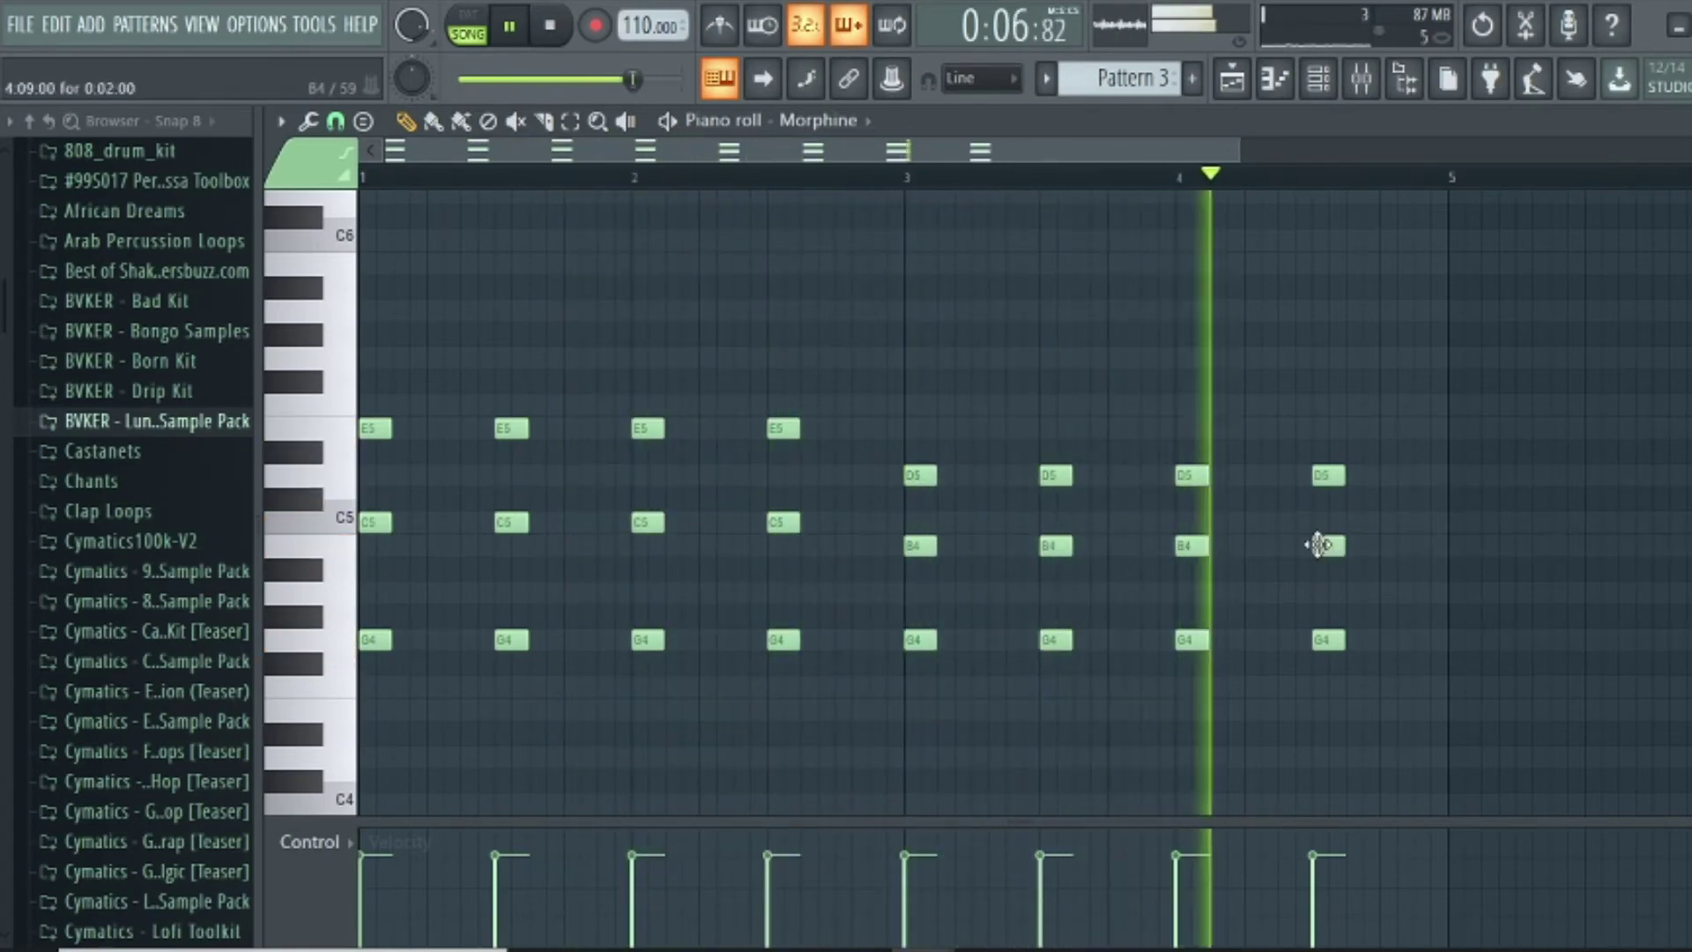
{"action": "key", "text": "space"}
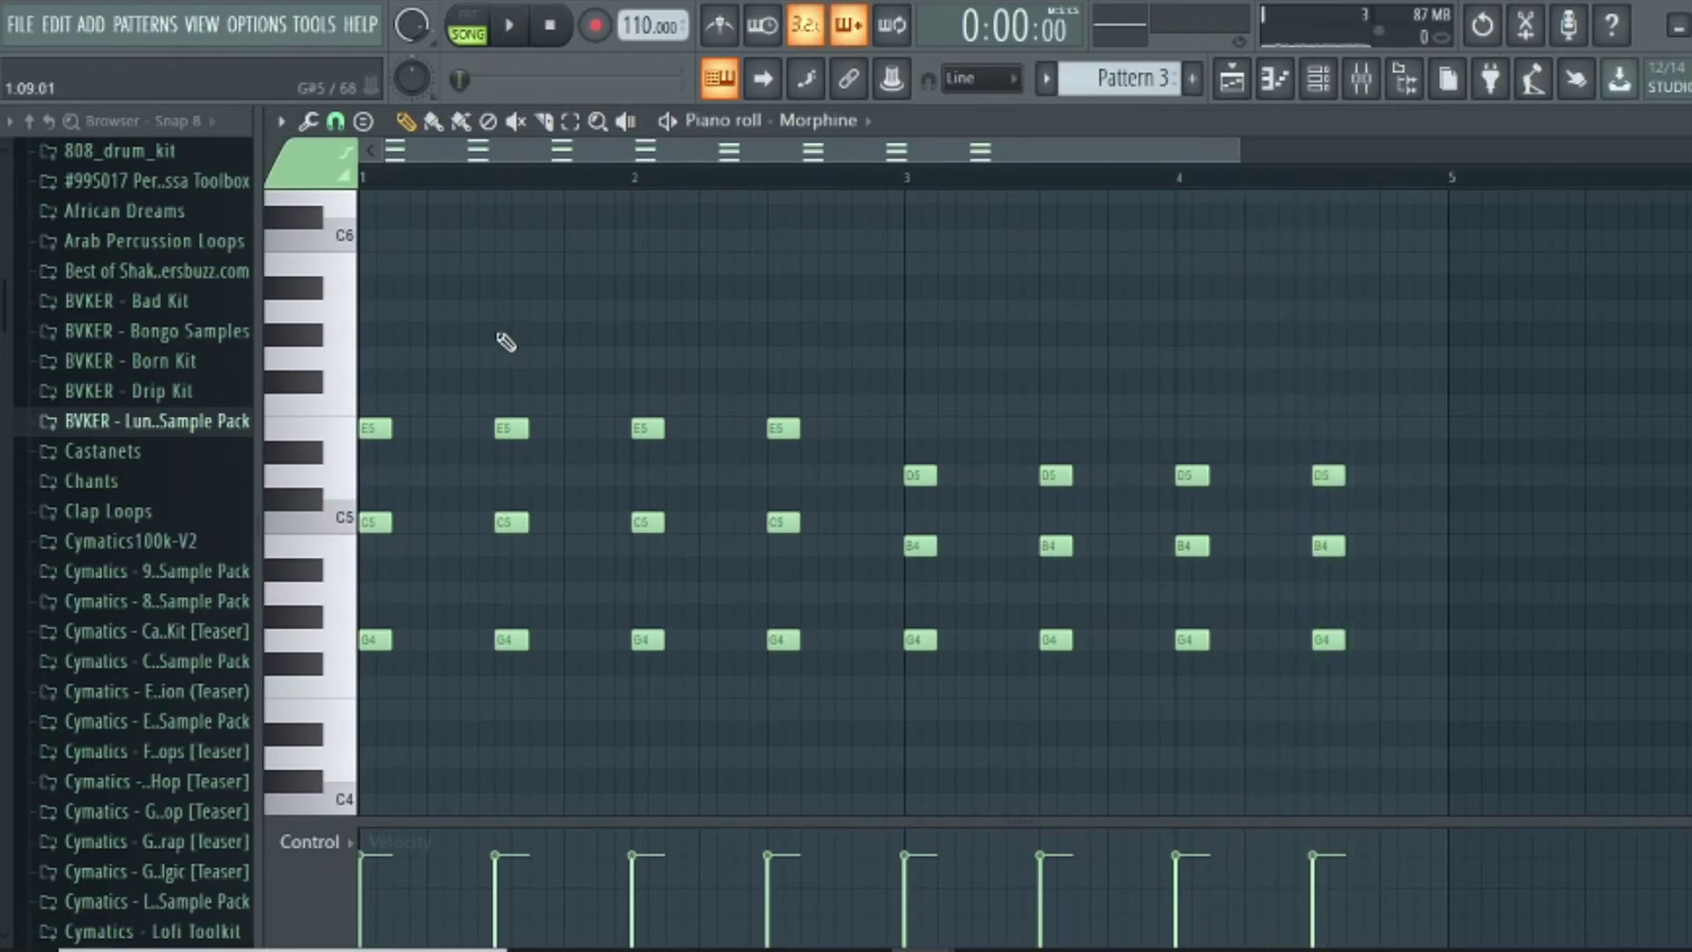
Add a G5 note at the start of bar 1 and an E5 note at the start of bar 3, auditioning alternative pitches
{"action": "left_click", "coordinate": [388, 334]}
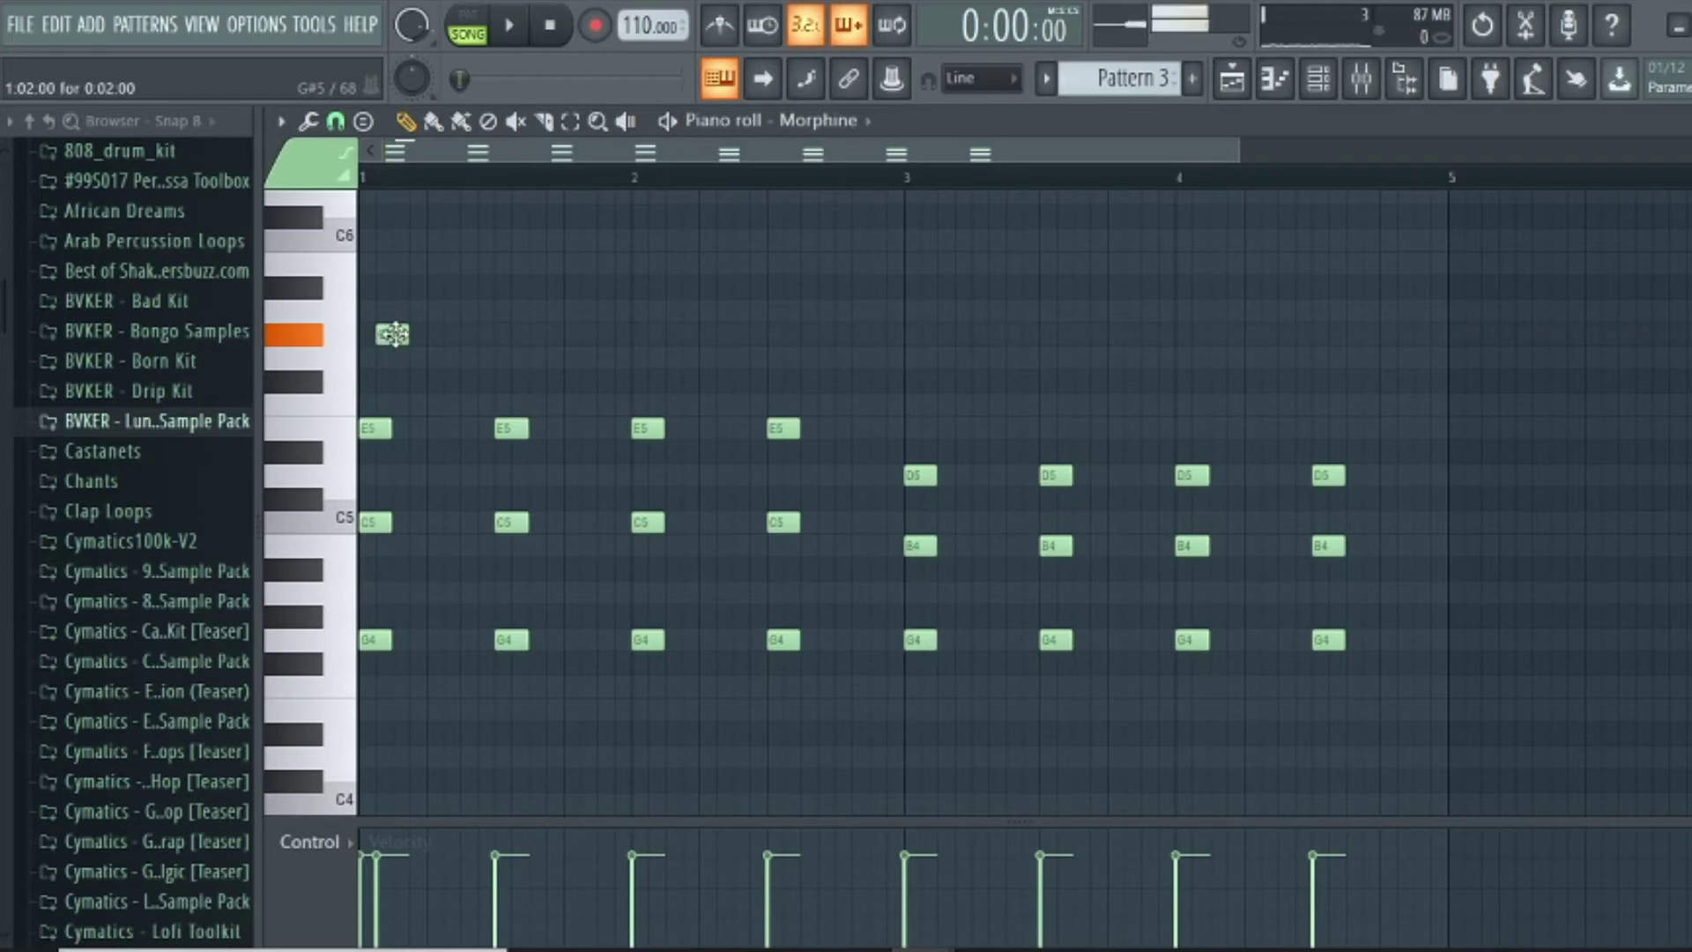
{"action": "left_click_drag", "start_coordinate": [374, 352], "coordinate": [349, 312]}
{"action": "key", "text": "space"}
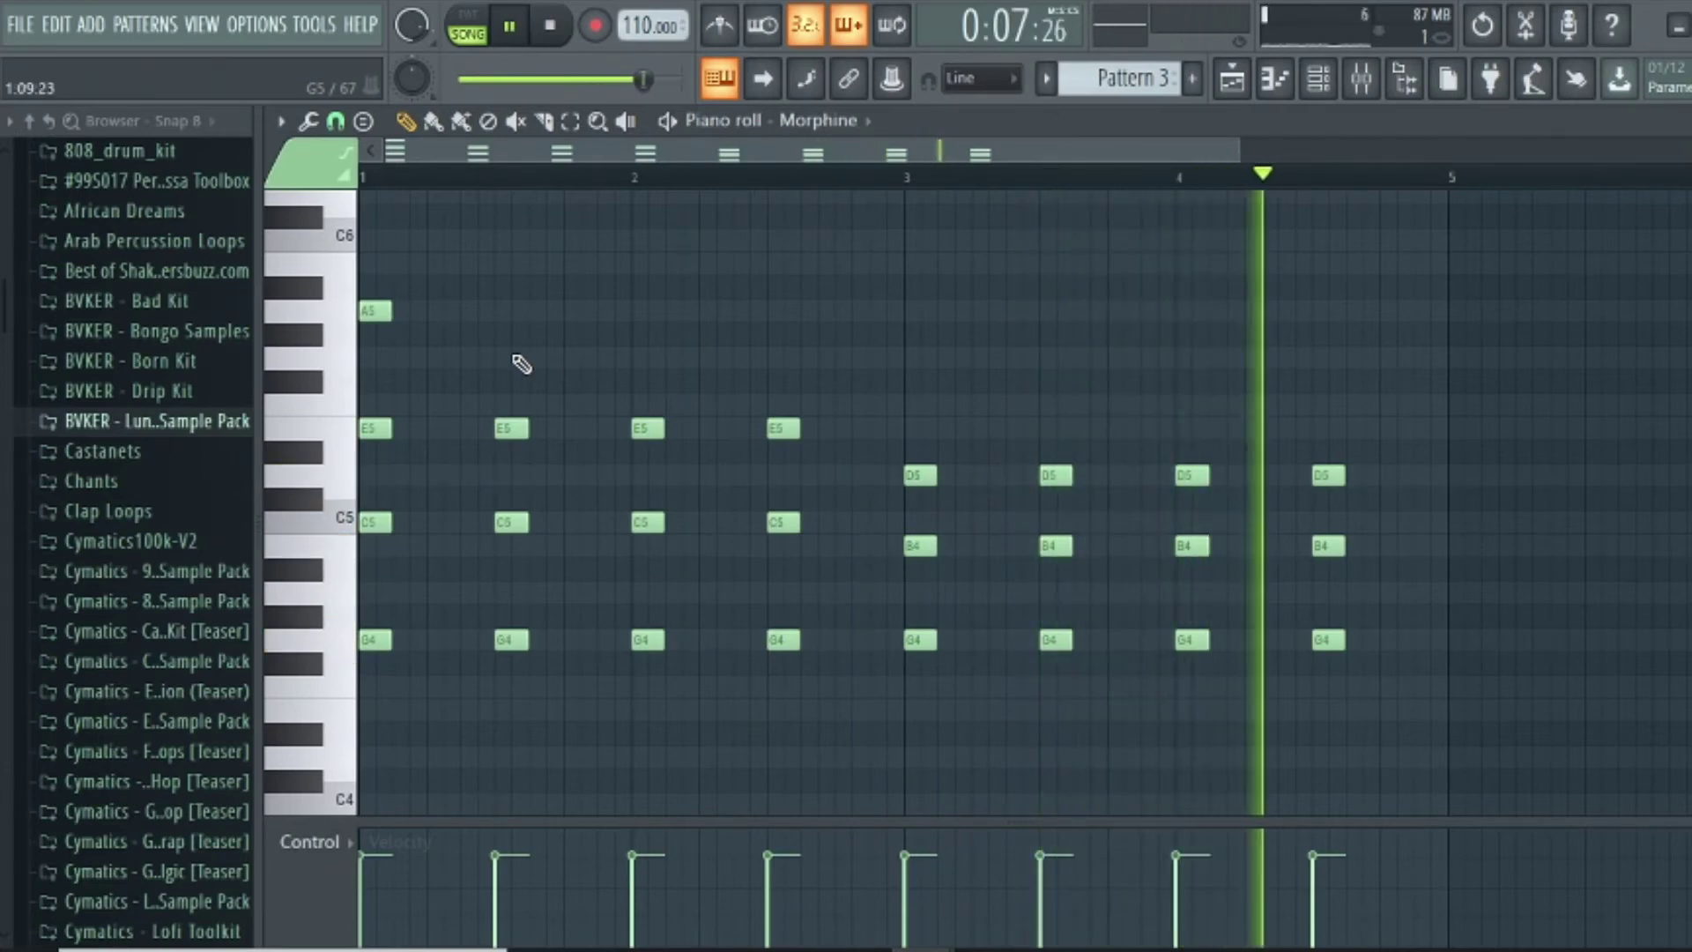
{"action": "left_click_drag", "start_coordinate": [365, 311], "coordinate": [366, 339]}
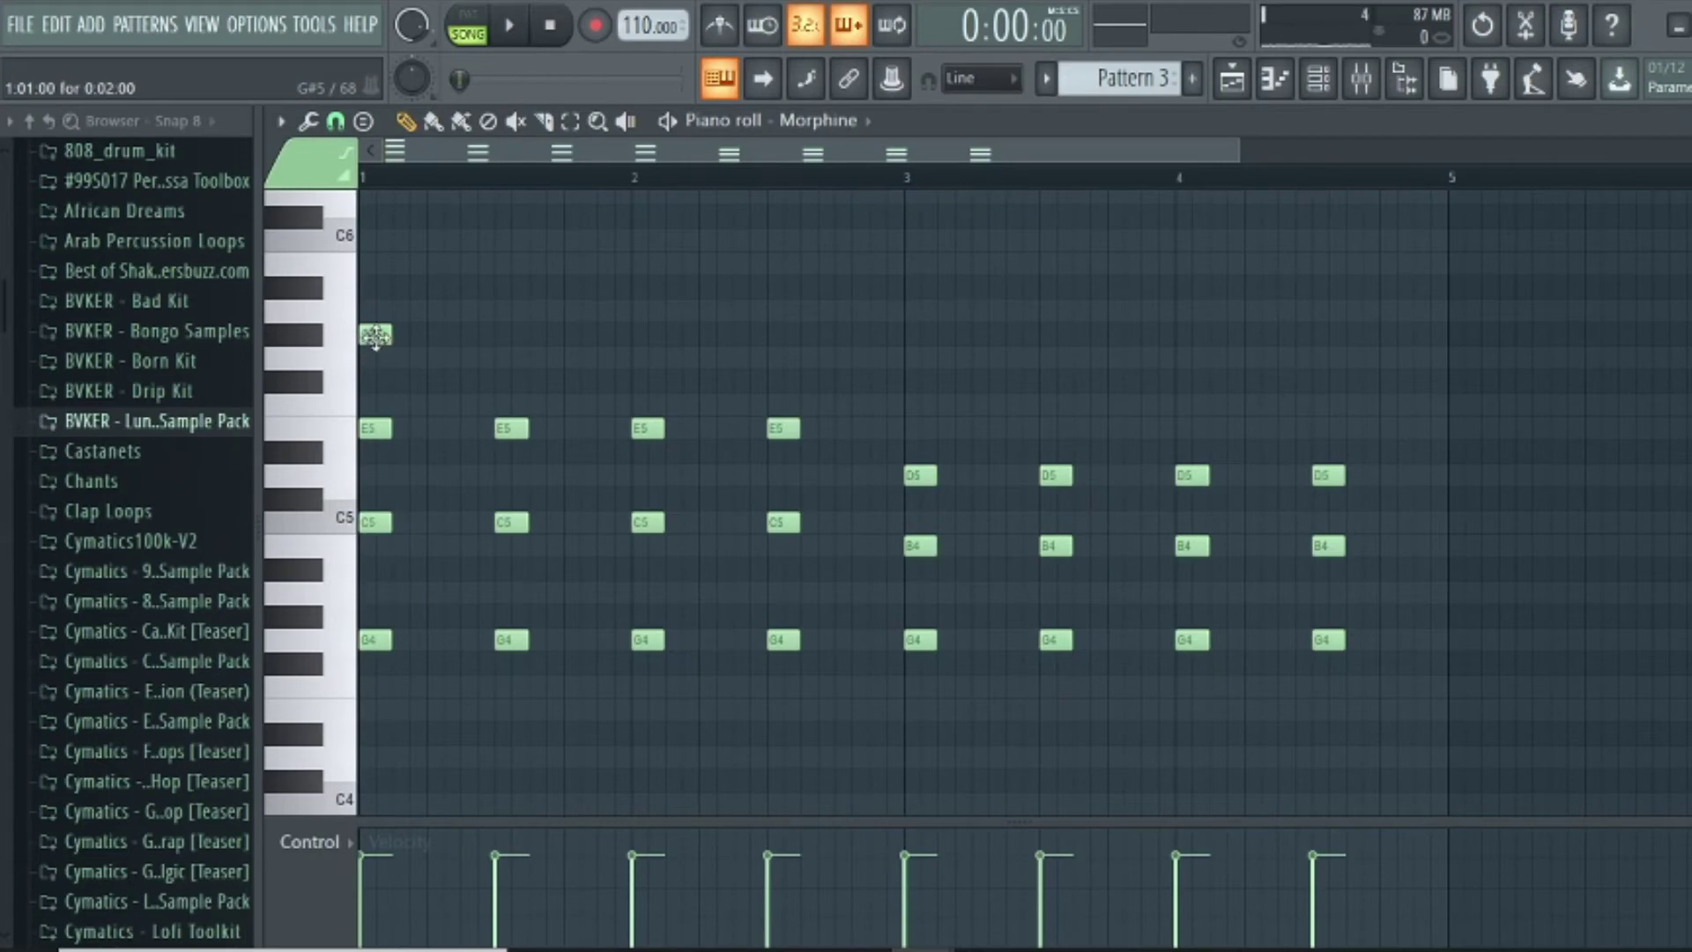
{"action": "key", "text": "space"}
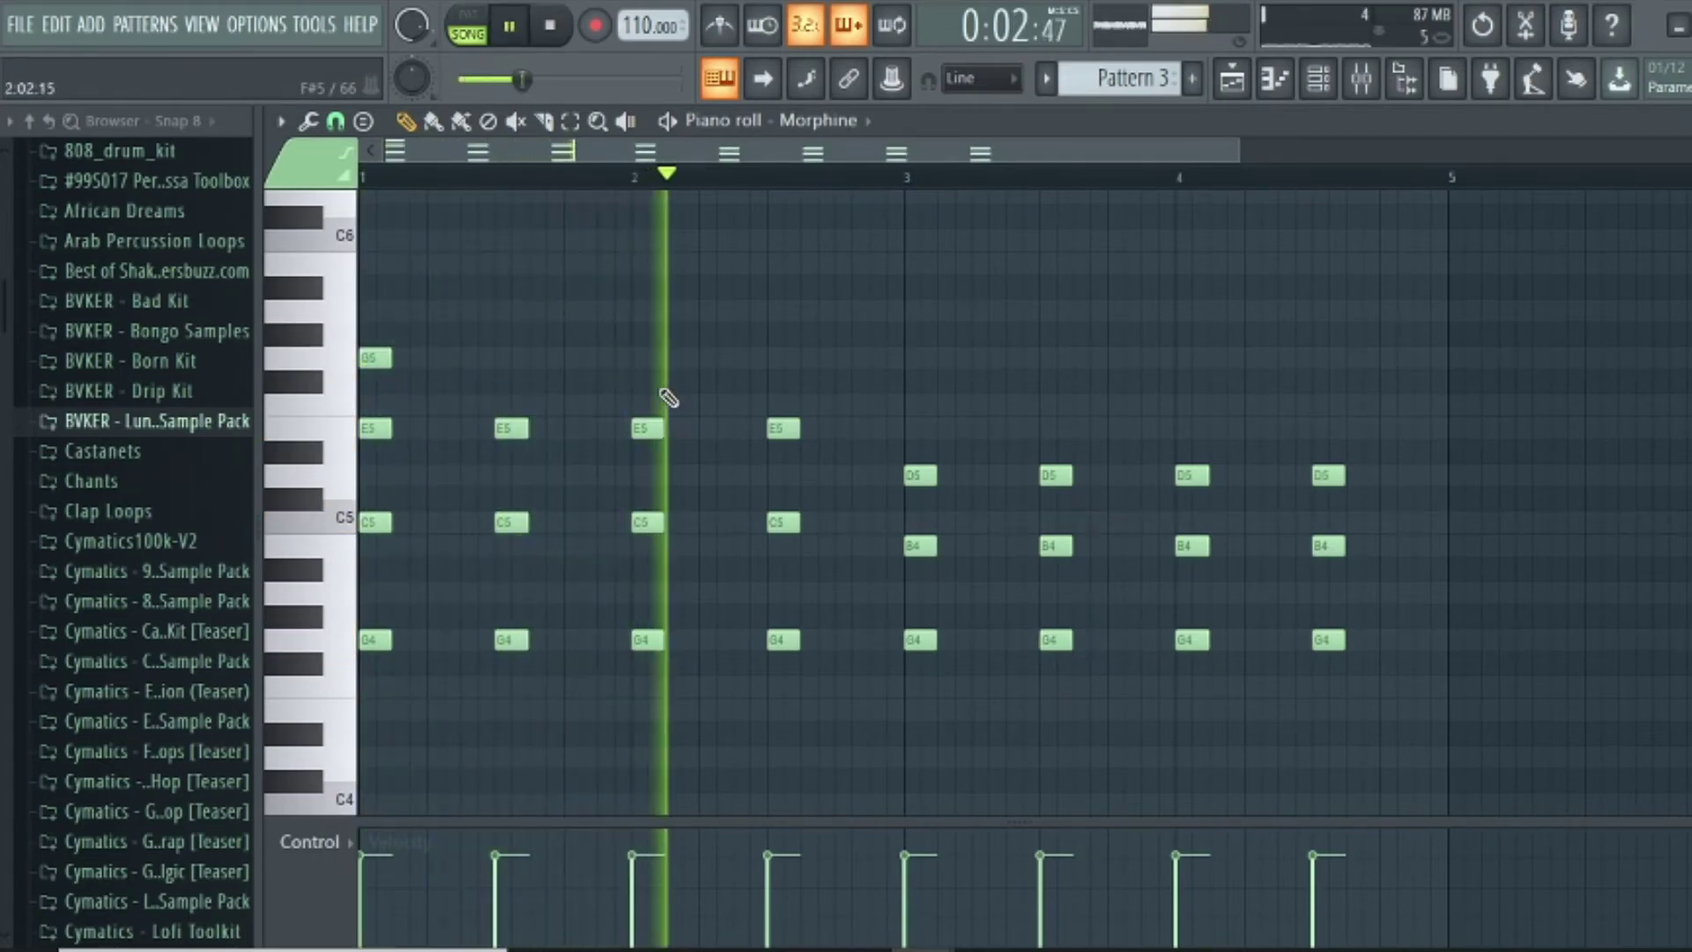
{"action": "left_click", "coordinate": [910, 384]}
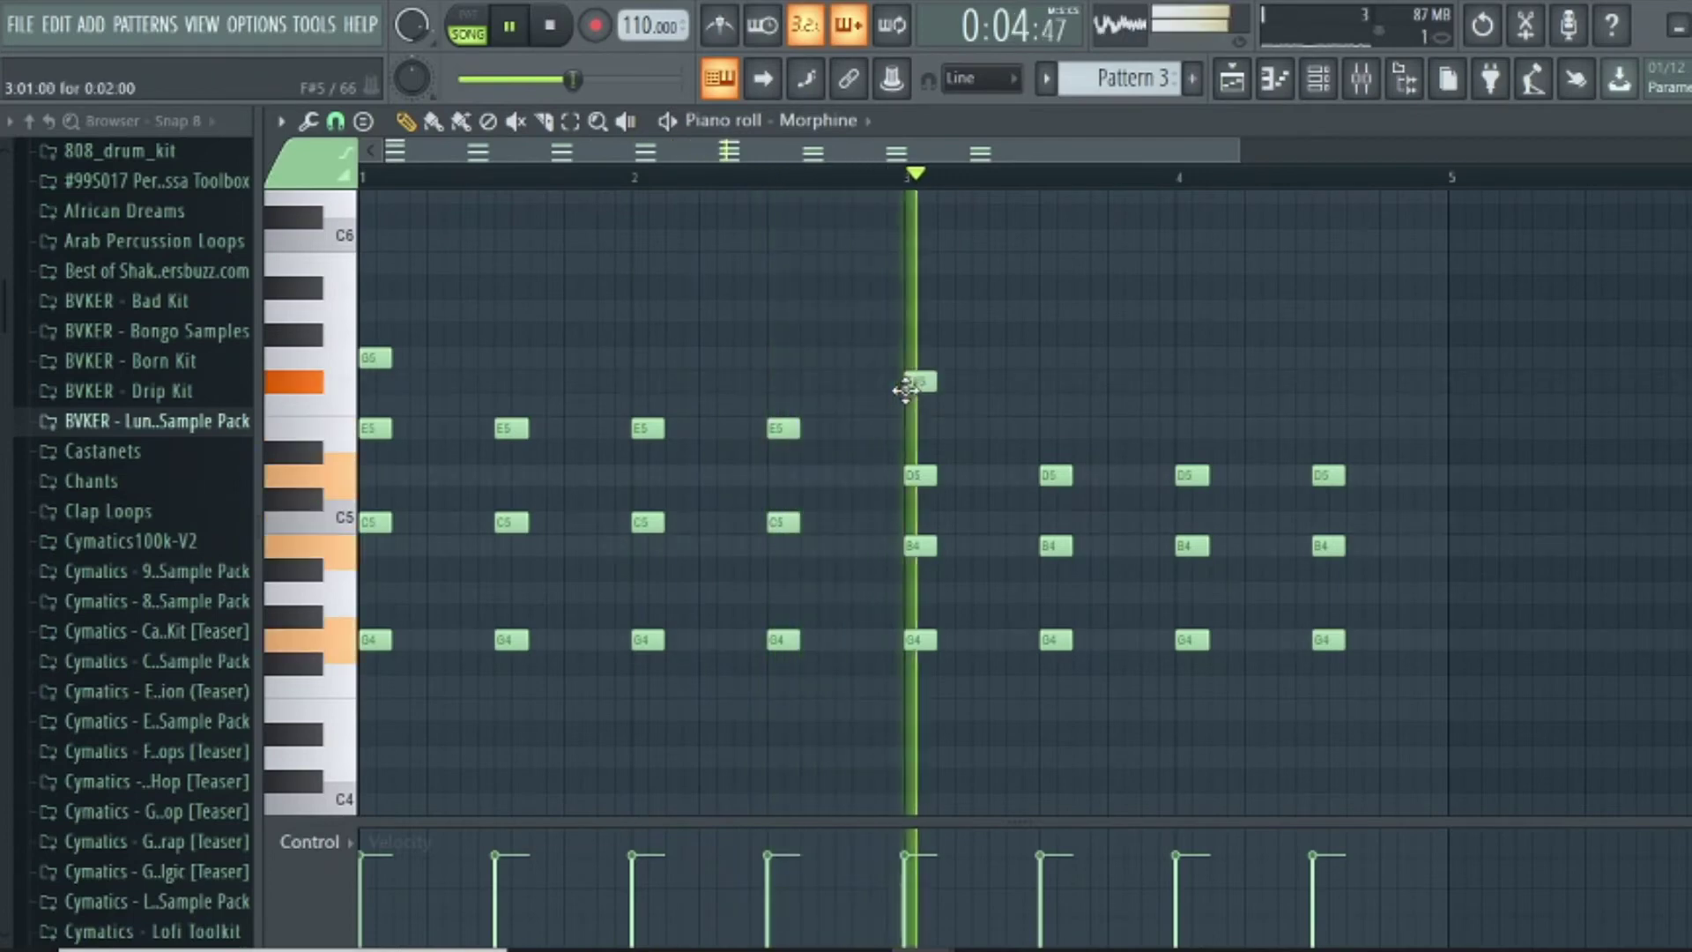
{"action": "key", "text": "space"}
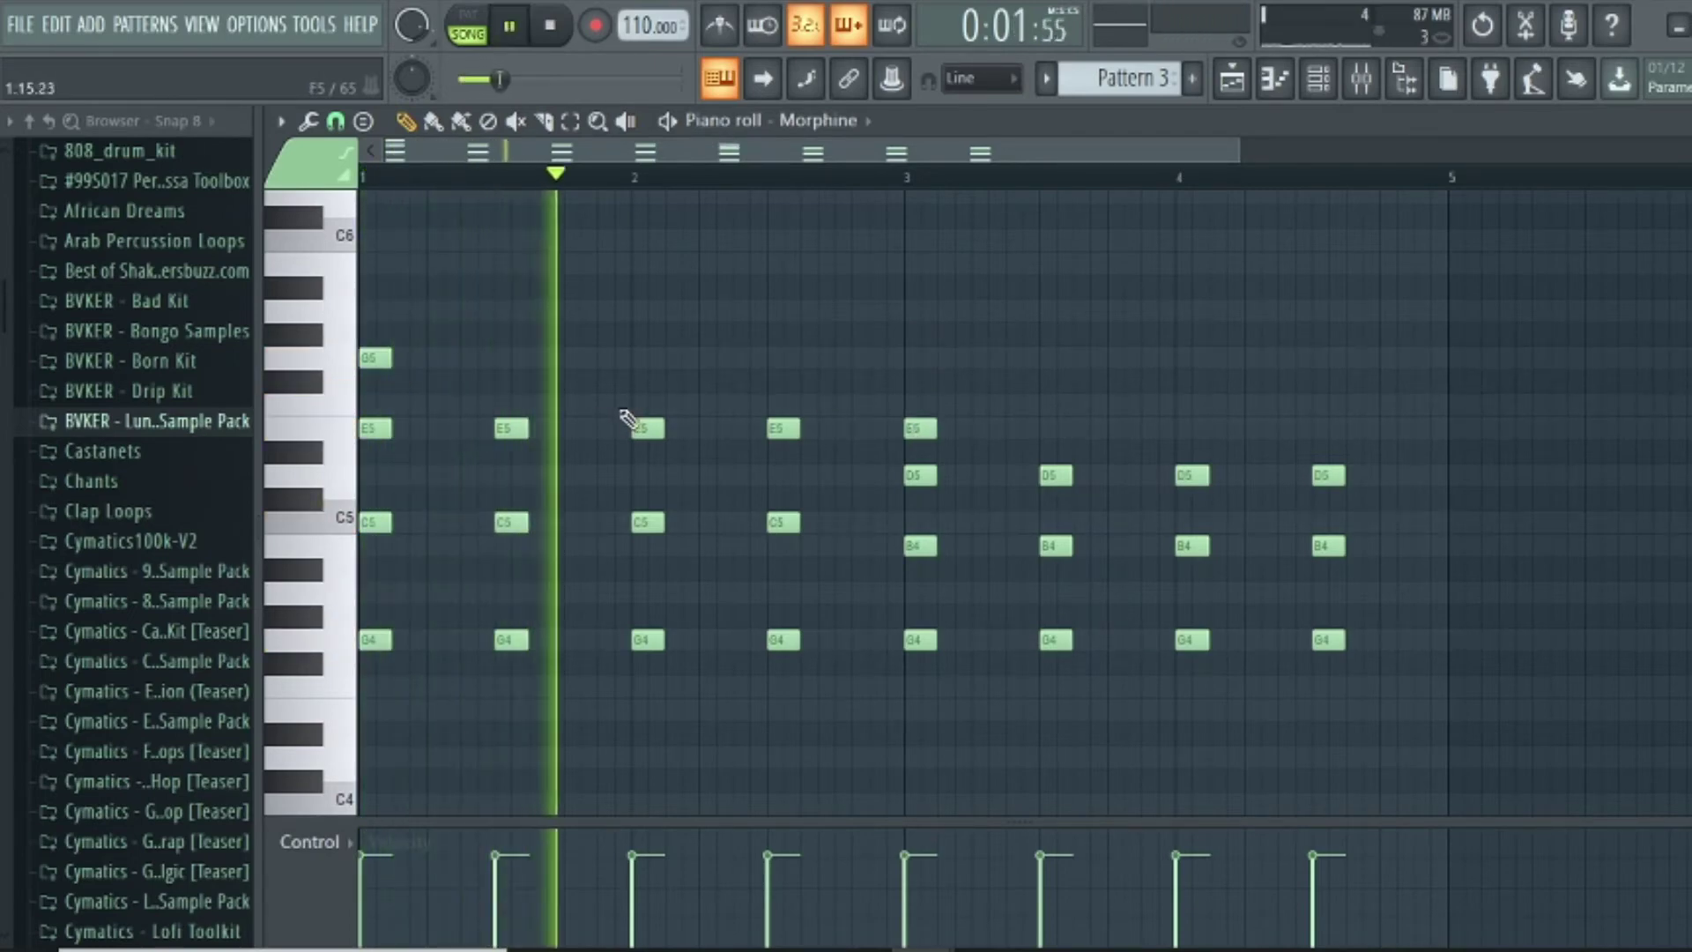
Add a low F3 bass note beneath each of the four chords in bars 1 and 2, checking them with playback
{"action": "scroll", "coordinate": [581, 661], "scroll_direction": "down", "scroll_amount": 5}
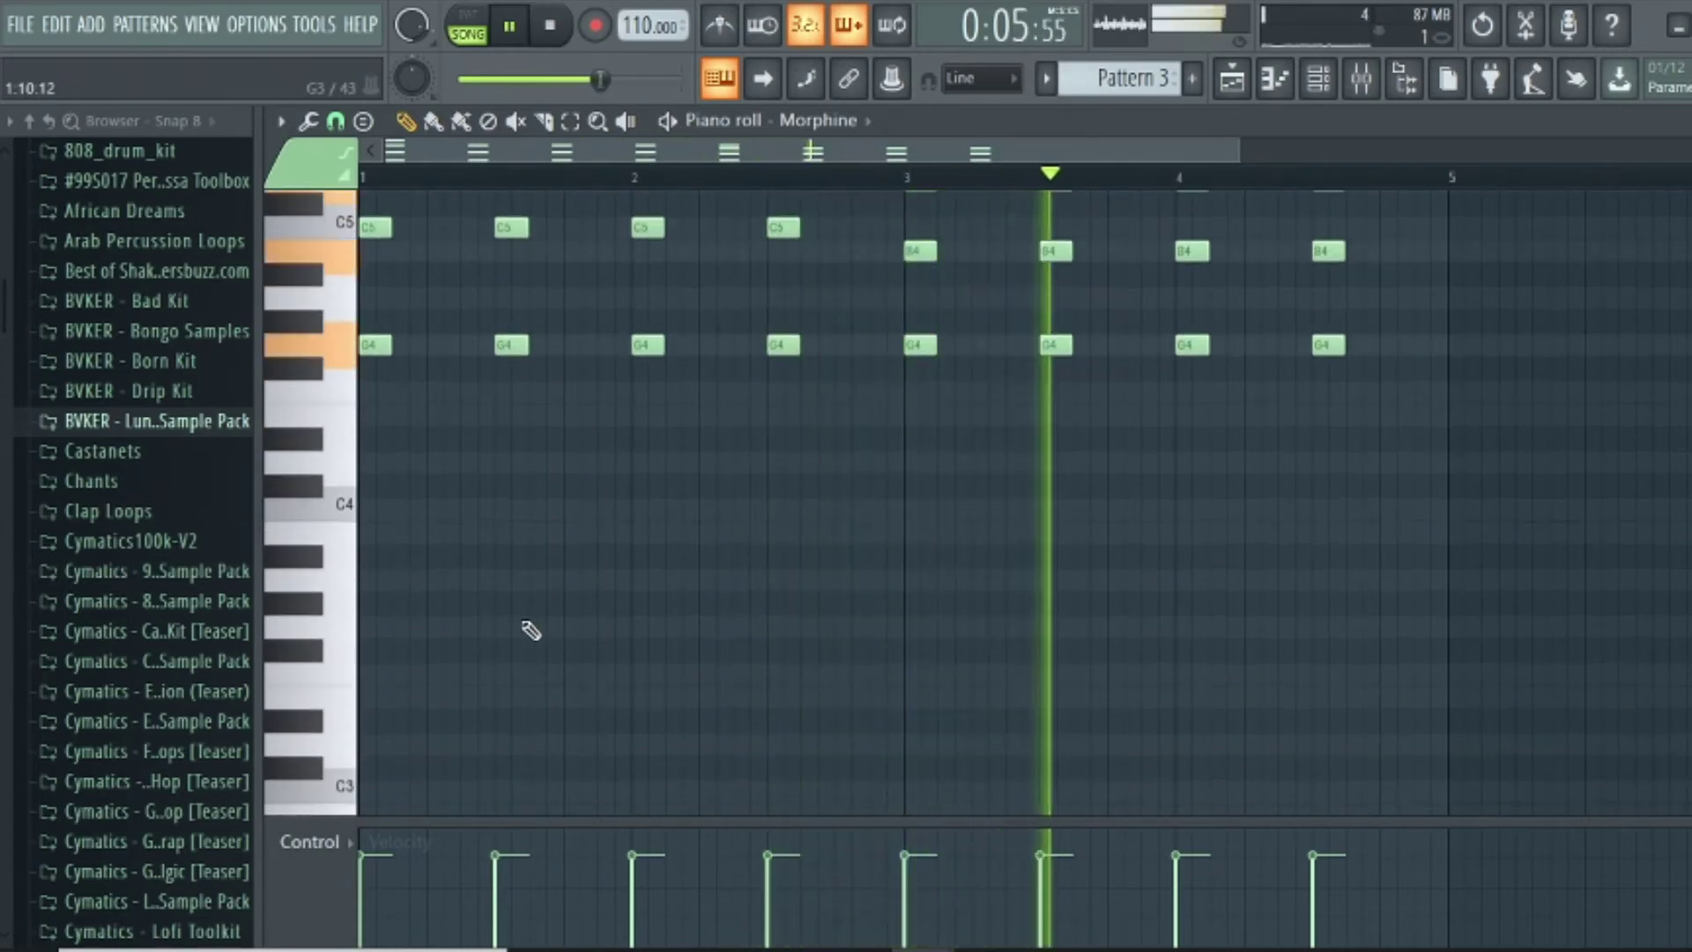
{"action": "key", "text": "space"}
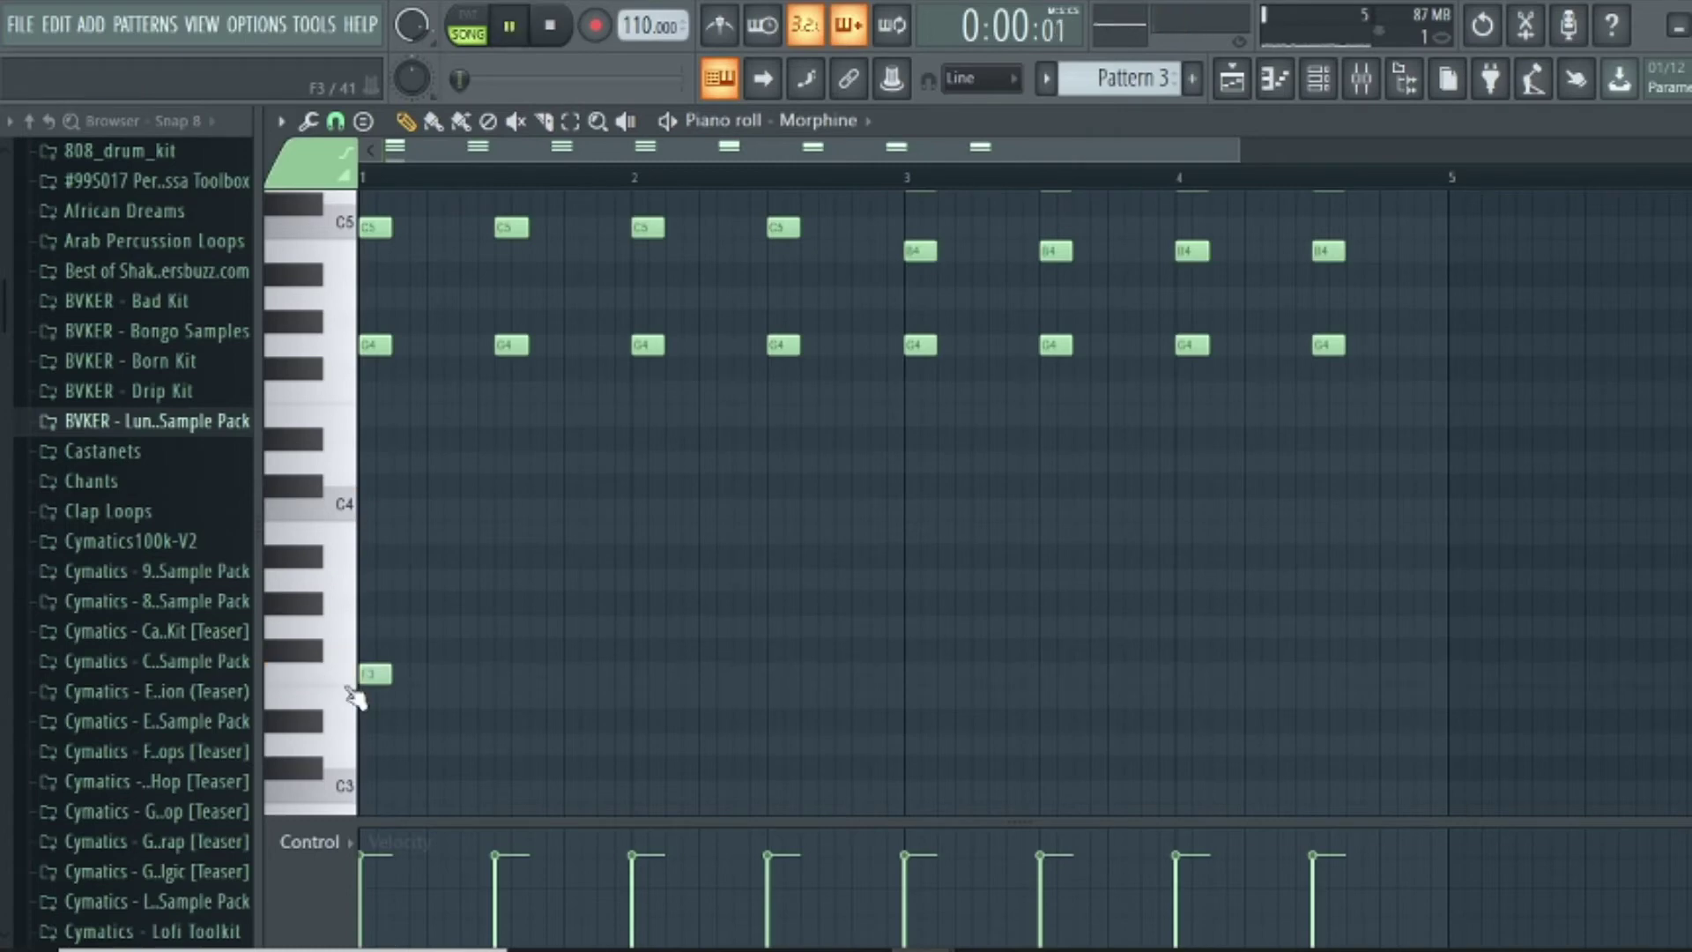
{"action": "left_click", "coordinate": [509, 675]}
{"action": "left_click", "coordinate": [641, 675]}
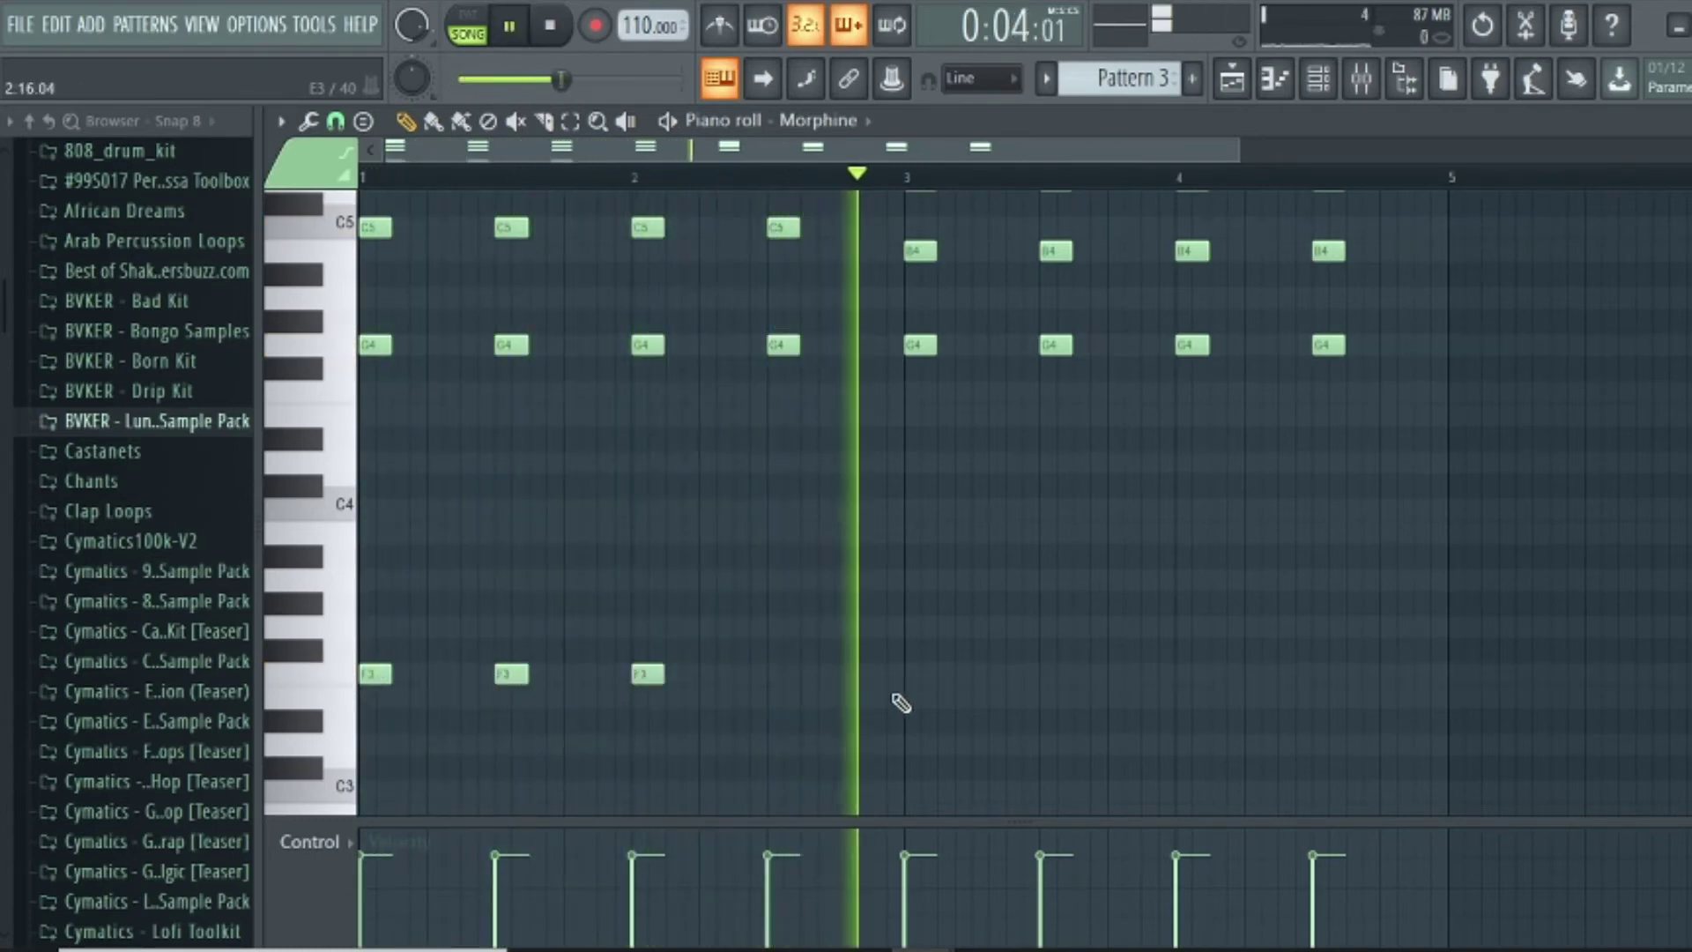
{"action": "key", "text": "space"}
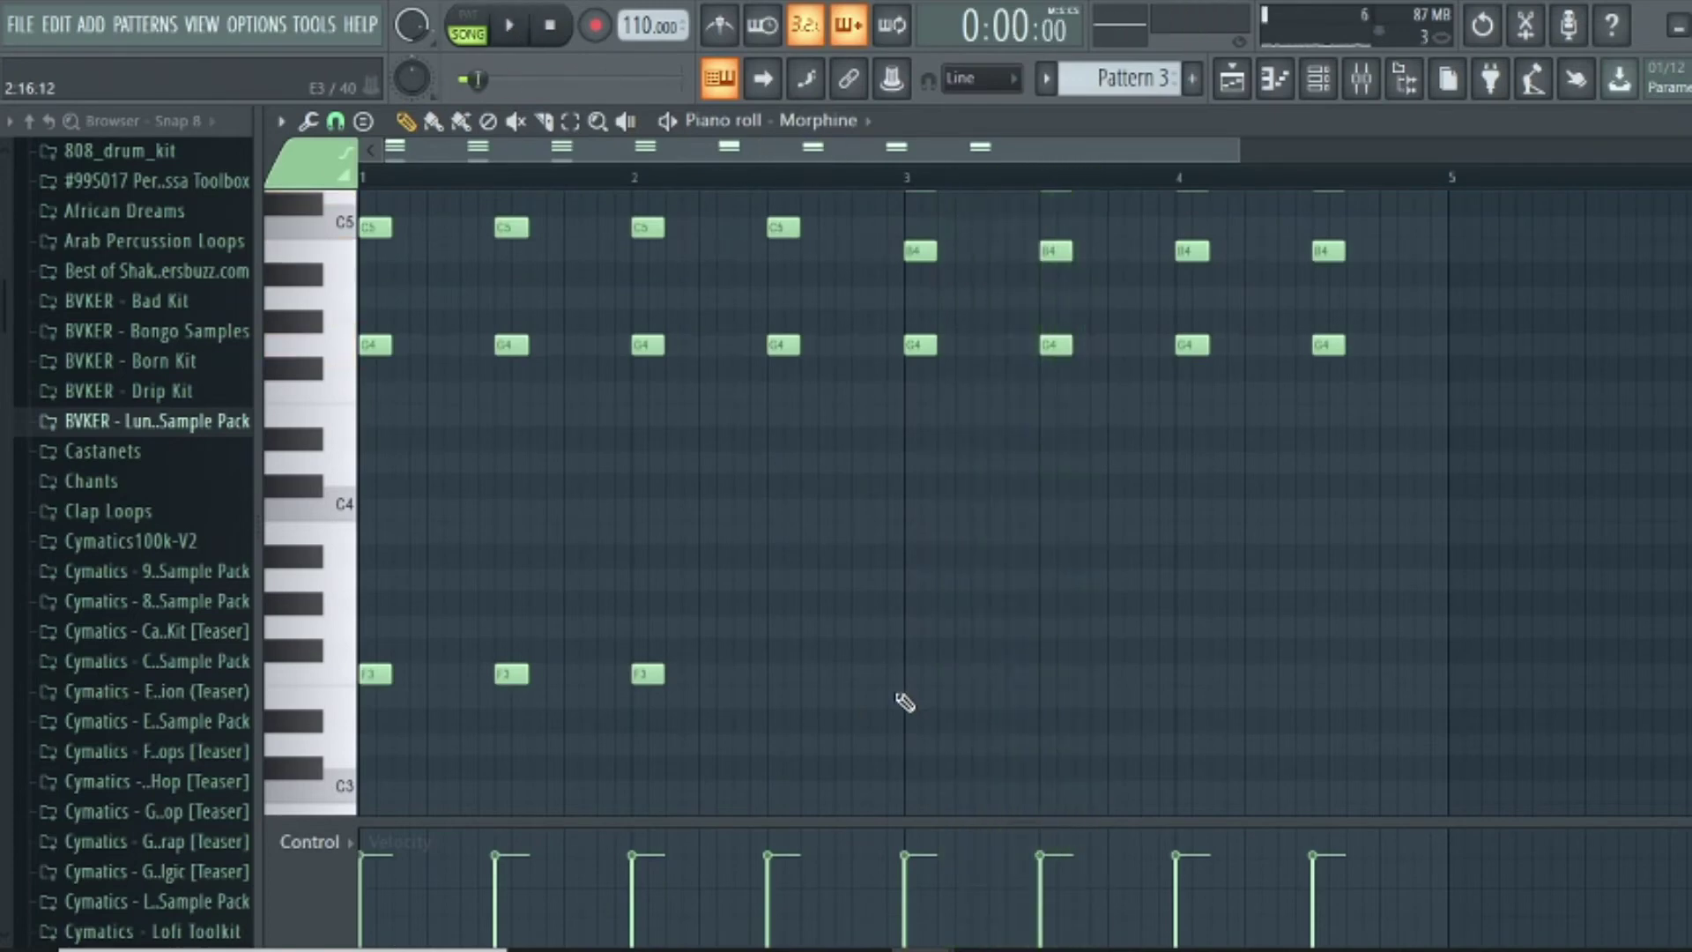
{"action": "key", "text": "space"}
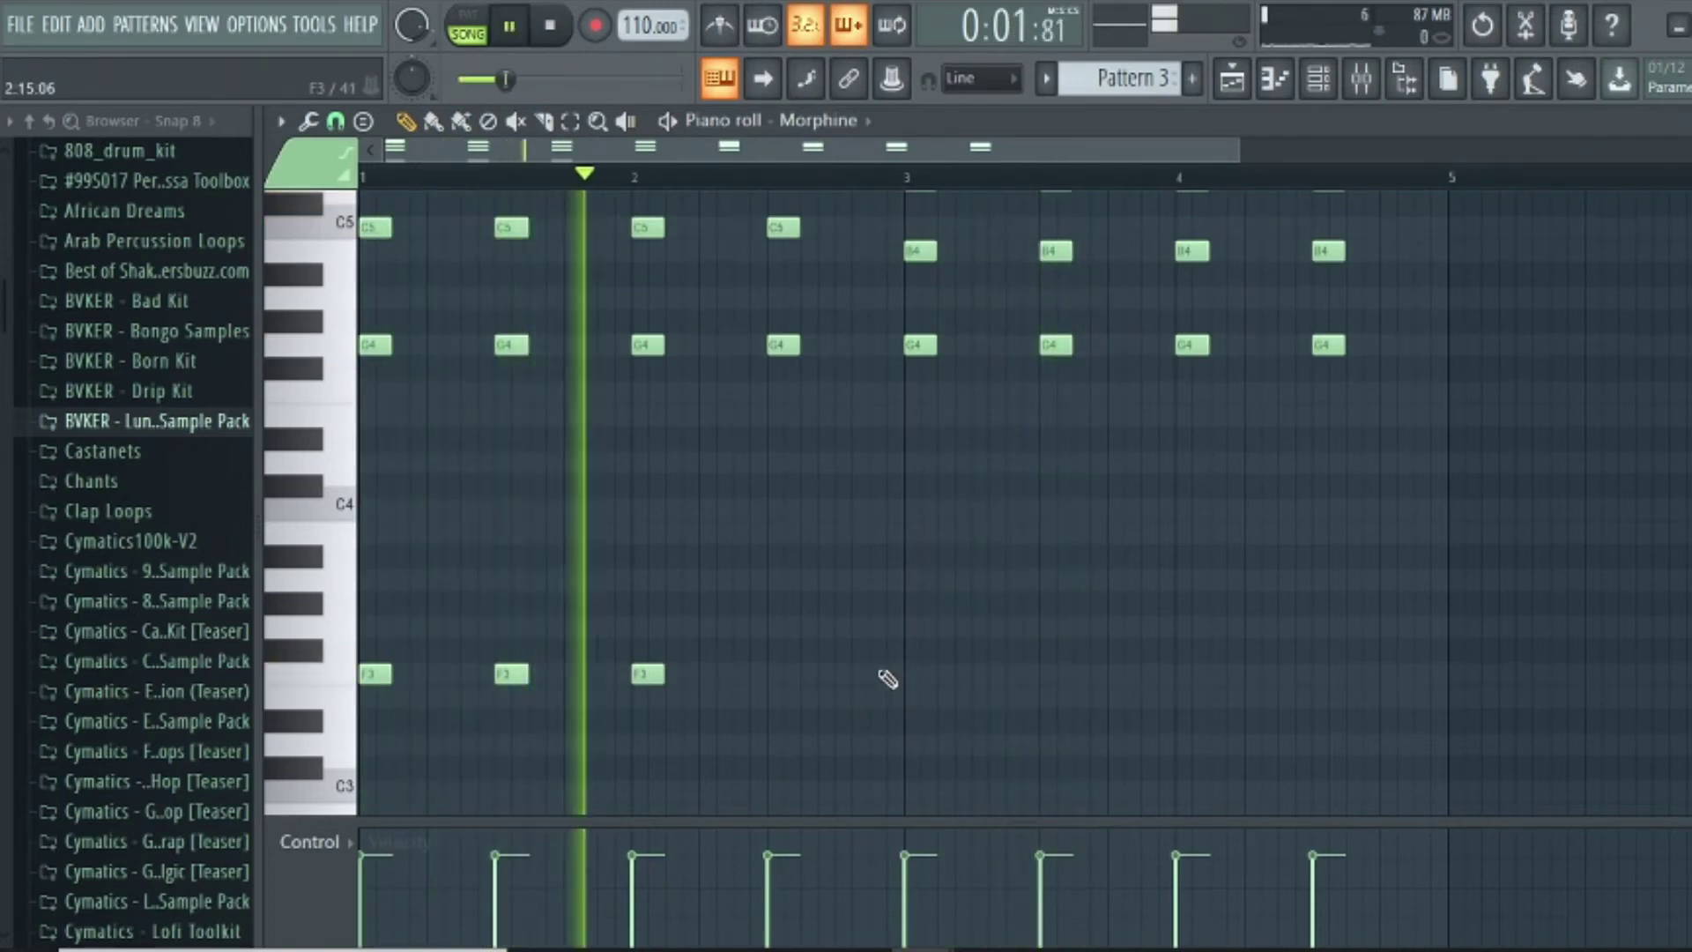
{"action": "left_click", "coordinate": [772, 675]}
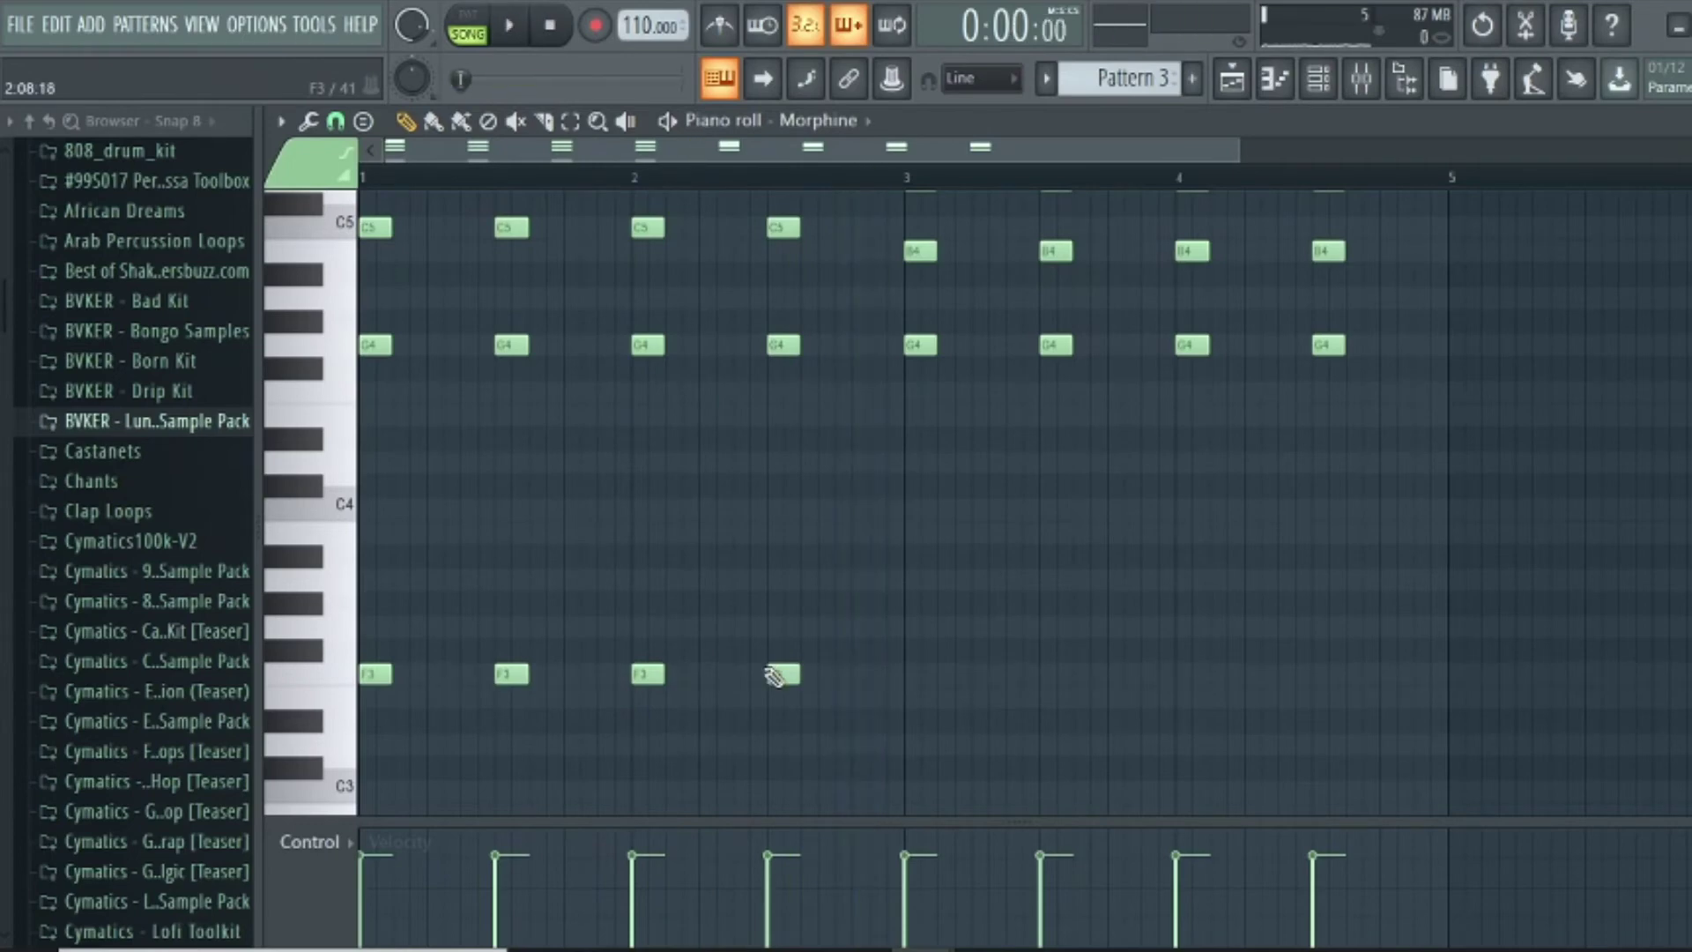
Add a low G3 bass note beneath each of the four chords in bars 3 and 4
{"action": "left_click", "coordinate": [914, 626]}
{"action": "left_click", "coordinate": [1054, 626]}
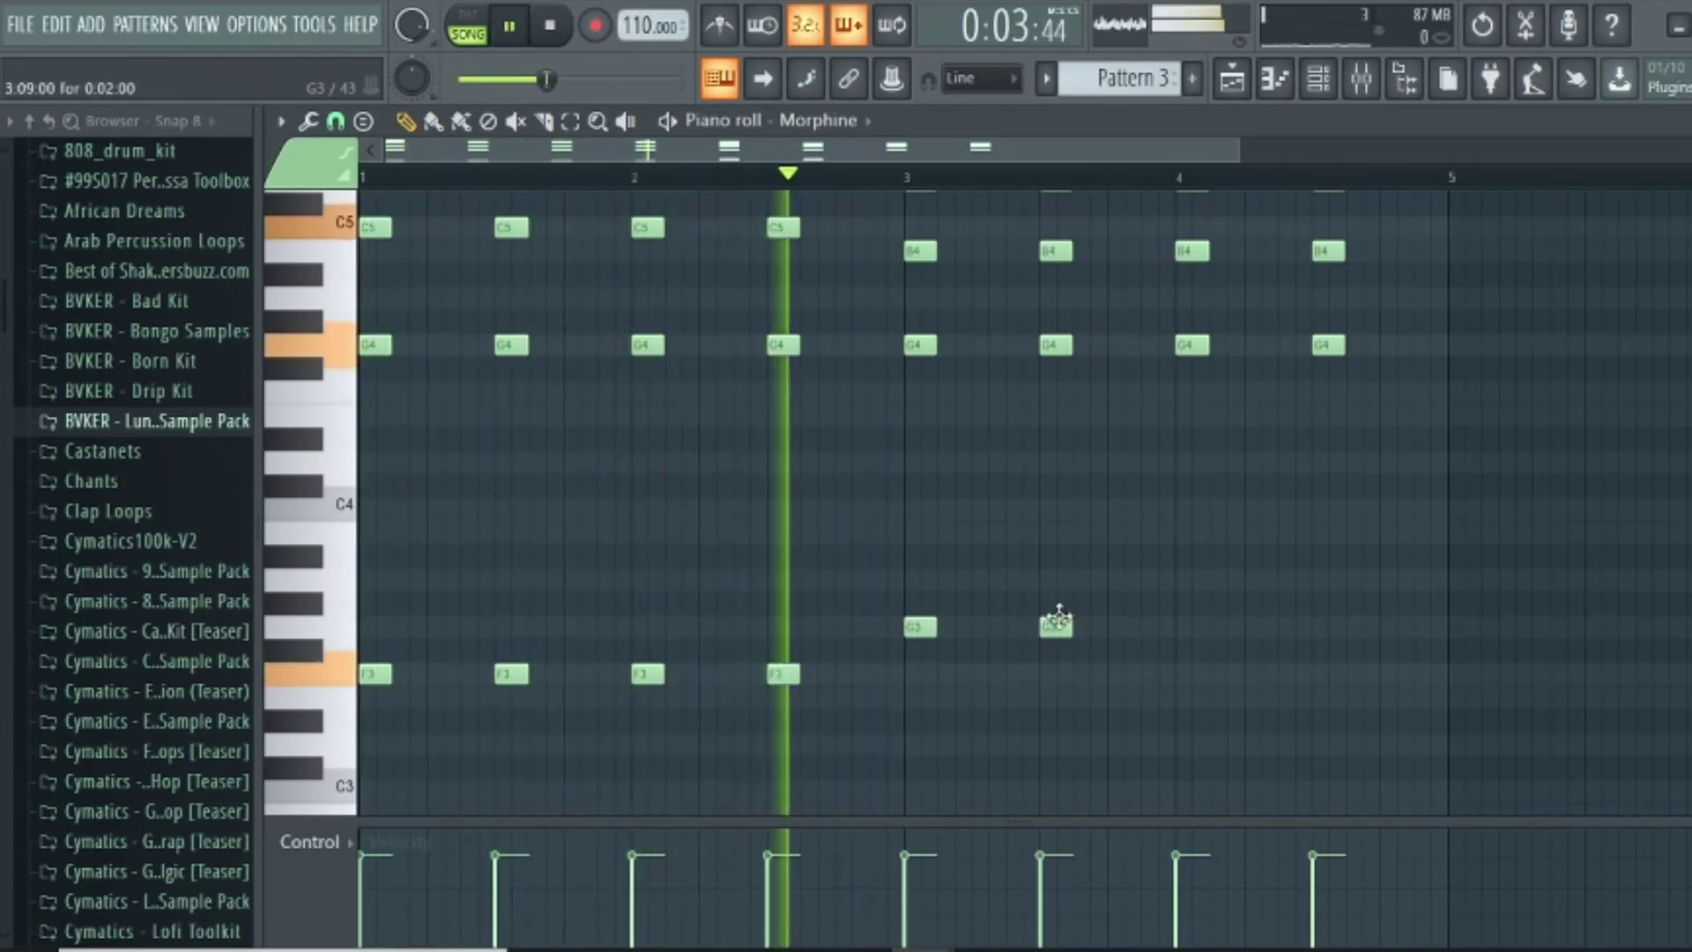
{"action": "left_click", "coordinate": [1189, 627]}
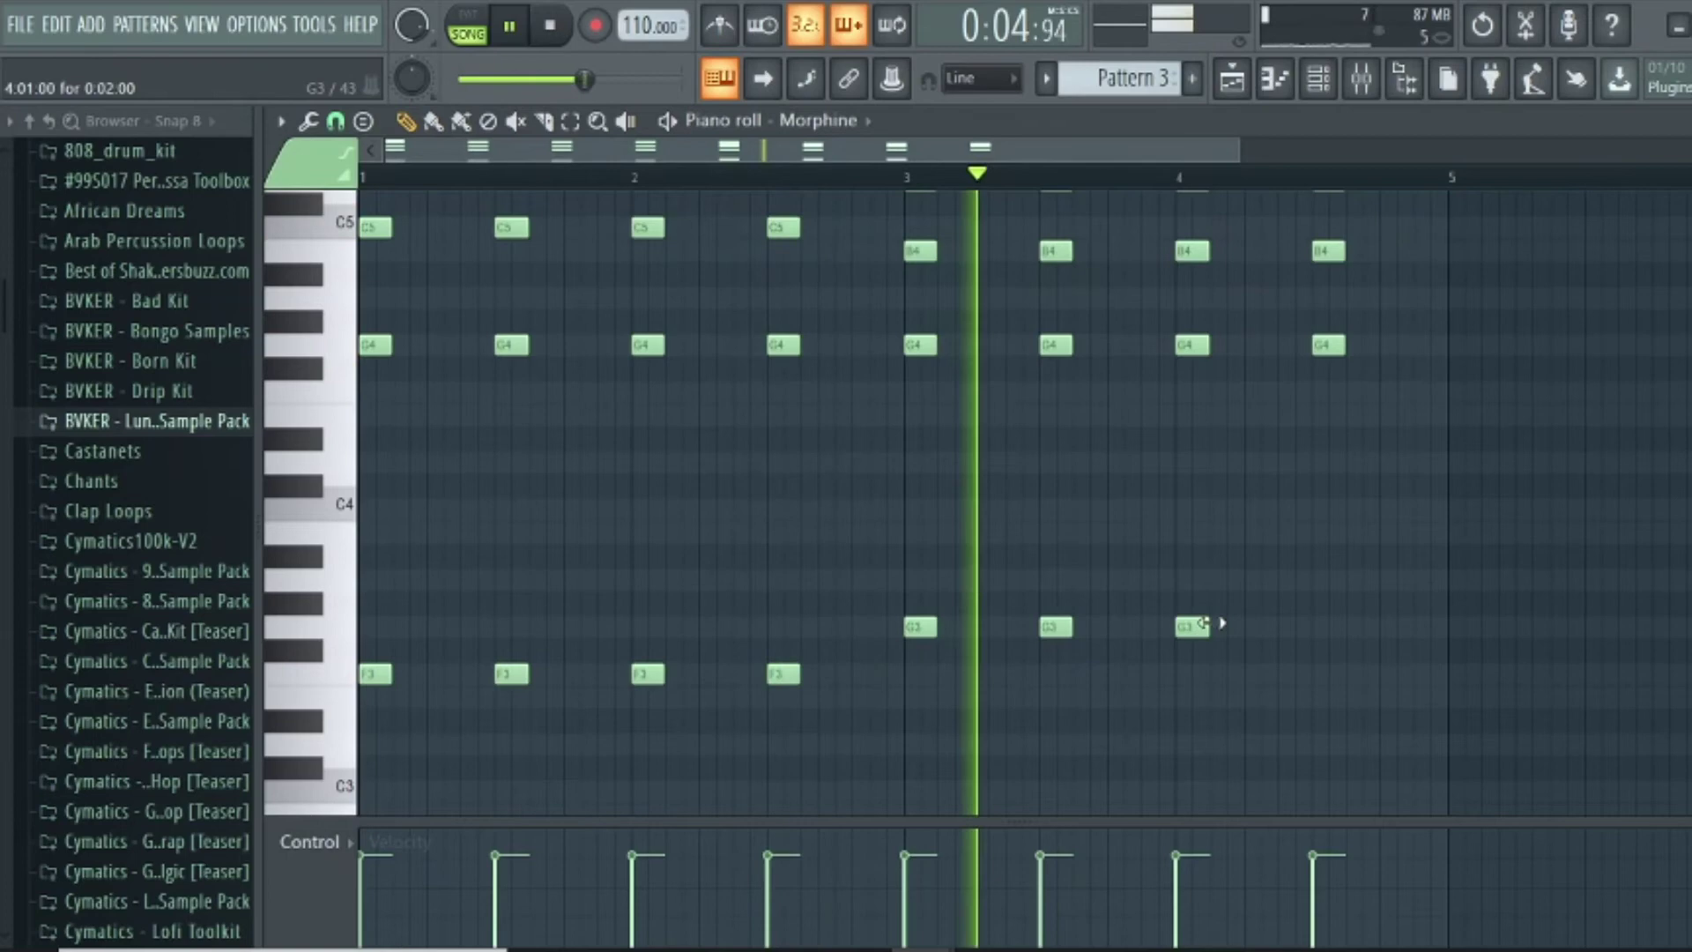
{"action": "left_click", "coordinate": [1319, 629]}
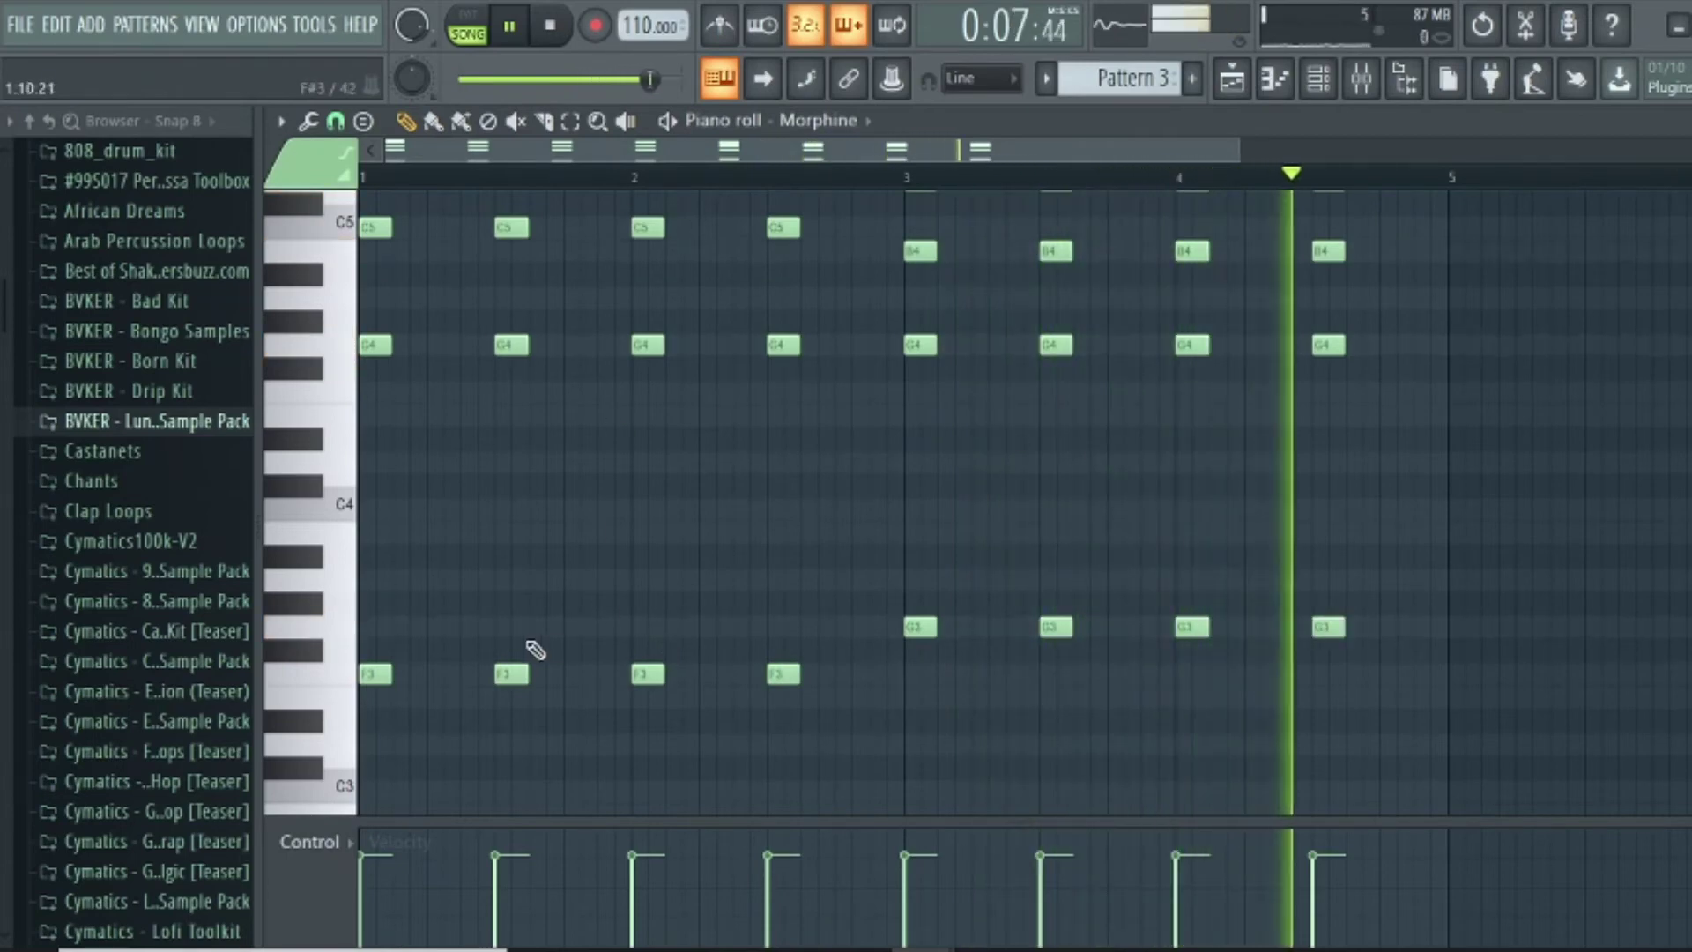
Lower the G4 notes to F4 in the first chord of bar 1 and both bar 2 chords during playback
{"action": "key", "text": "space"}
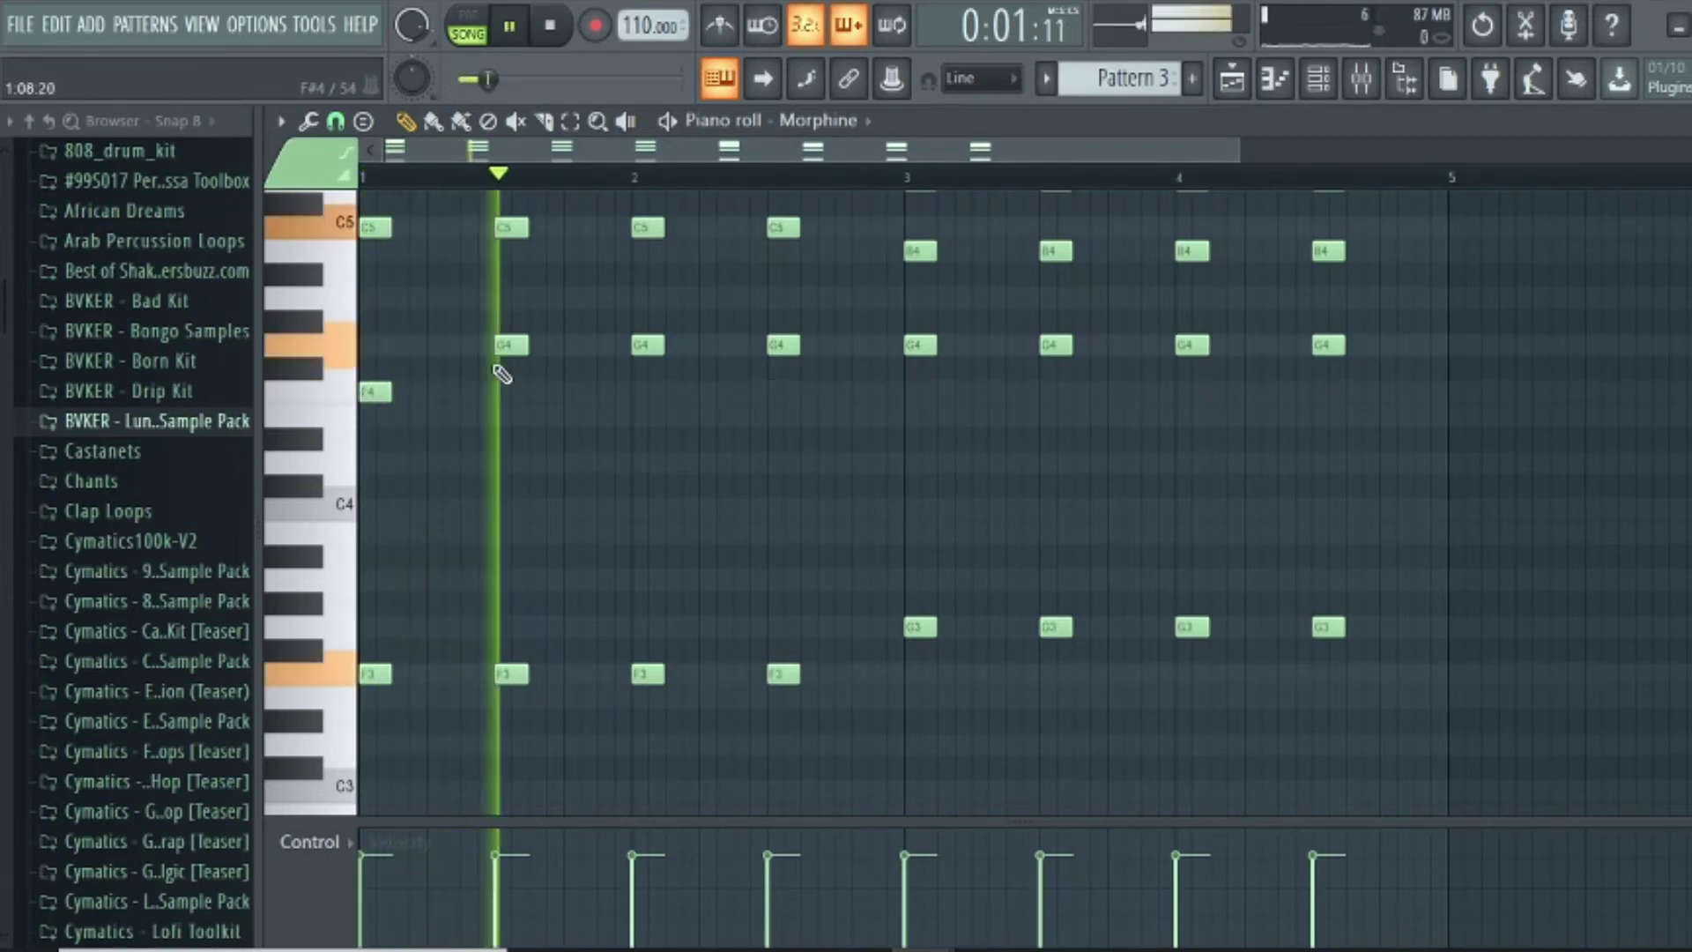
{"action": "left_click_drag", "start_coordinate": [645, 344], "coordinate": [643, 398]}
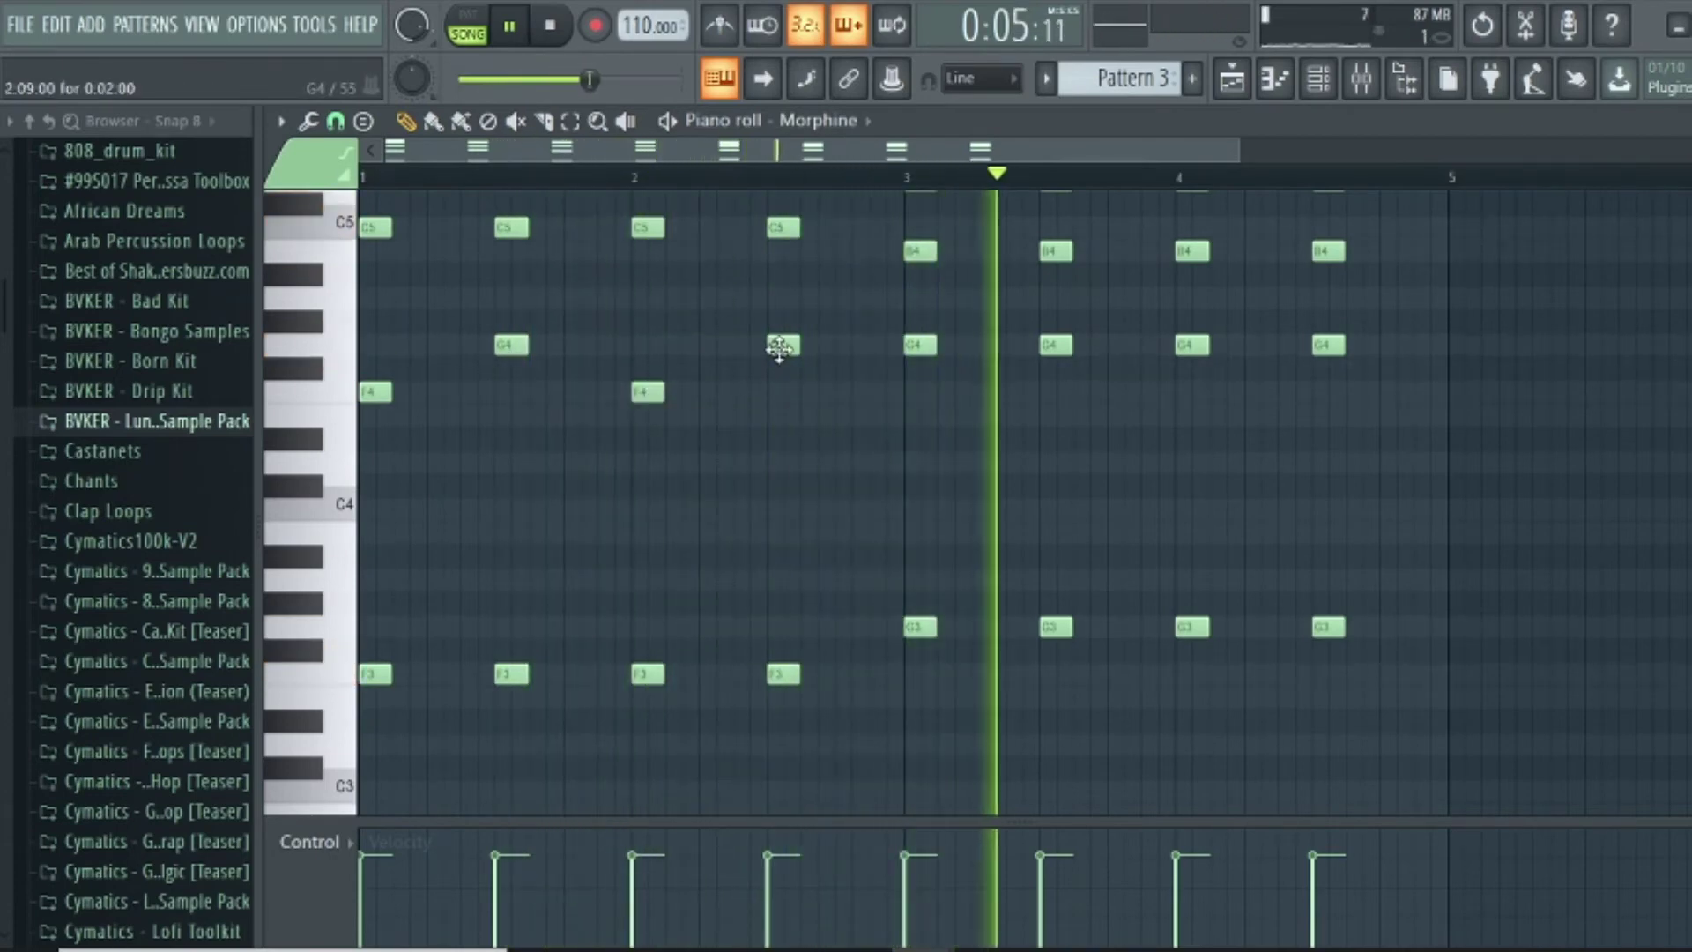
{"action": "left_click_drag", "start_coordinate": [774, 347], "coordinate": [775, 393]}
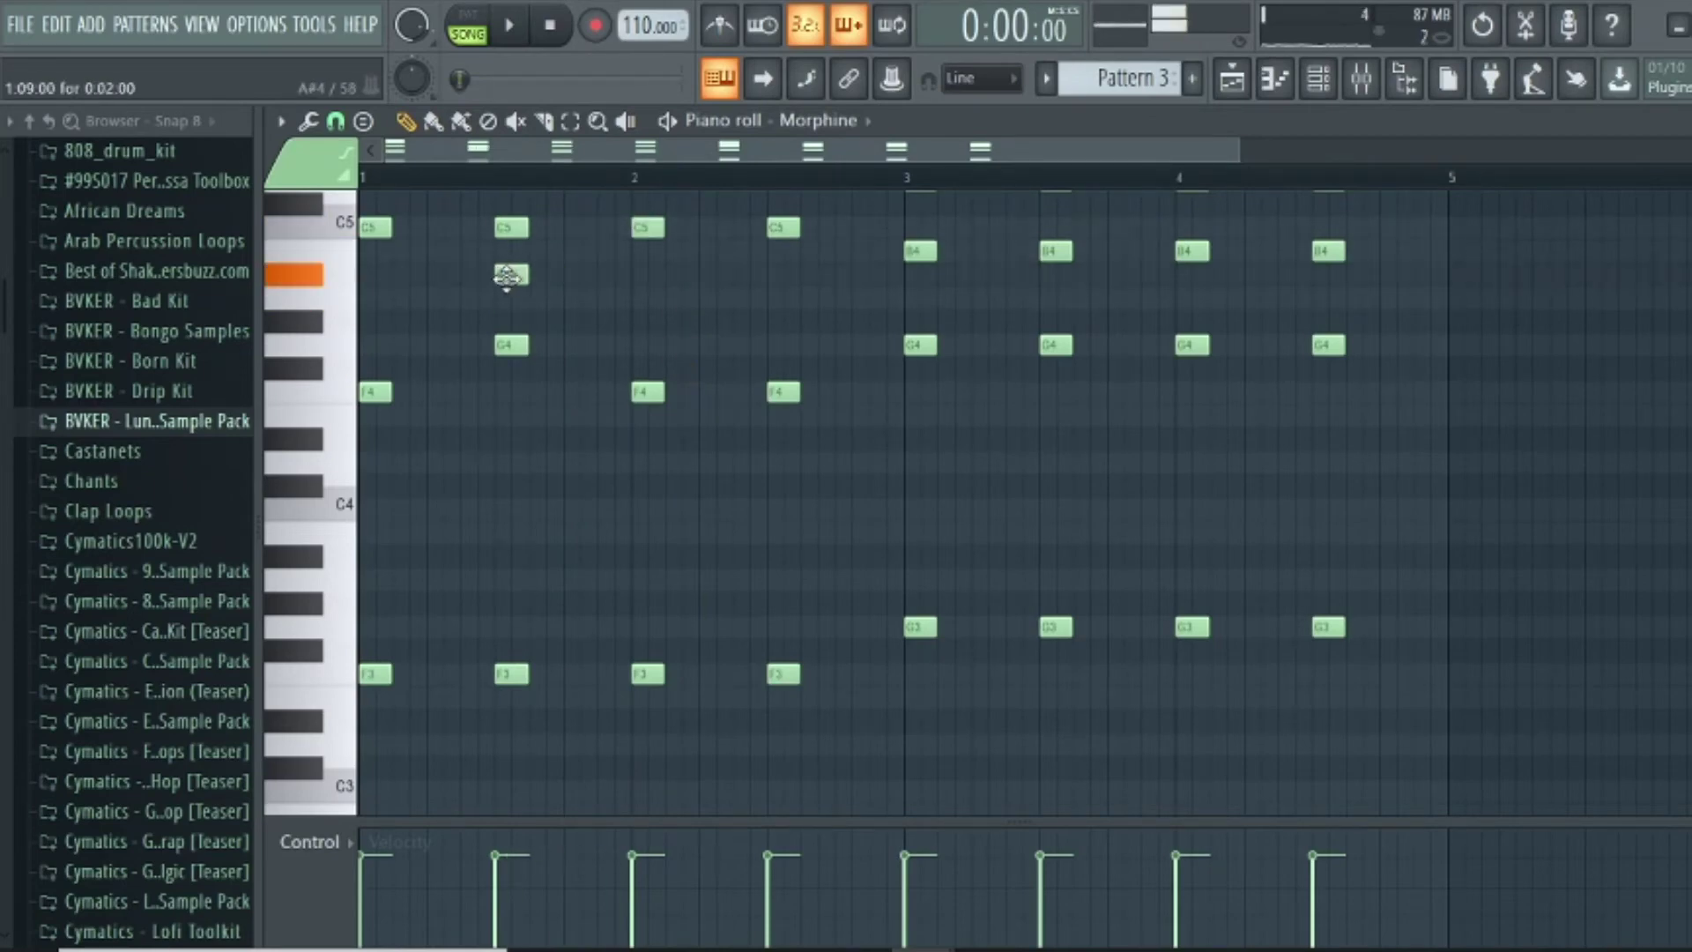
Replace the C5 note with B4 in the second chord of bar 1, checking it with playback
{"action": "key", "text": "space"}
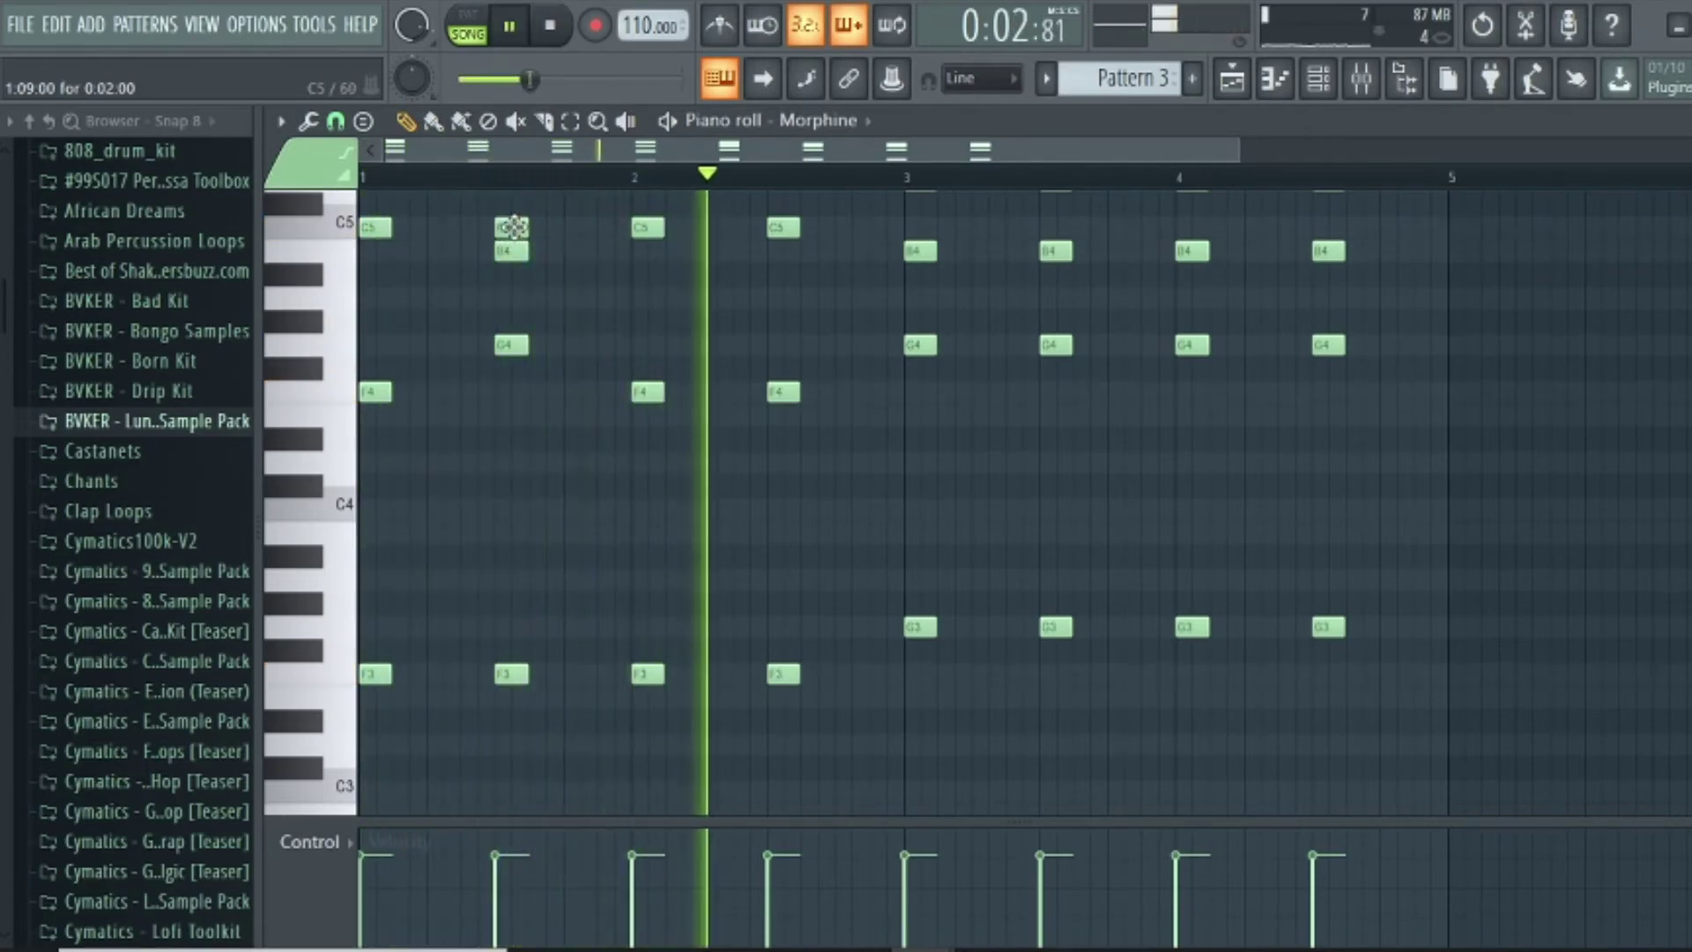
{"action": "double_click", "coordinate": [514, 230]}
{"action": "left_click", "coordinate": [1033, 631]}
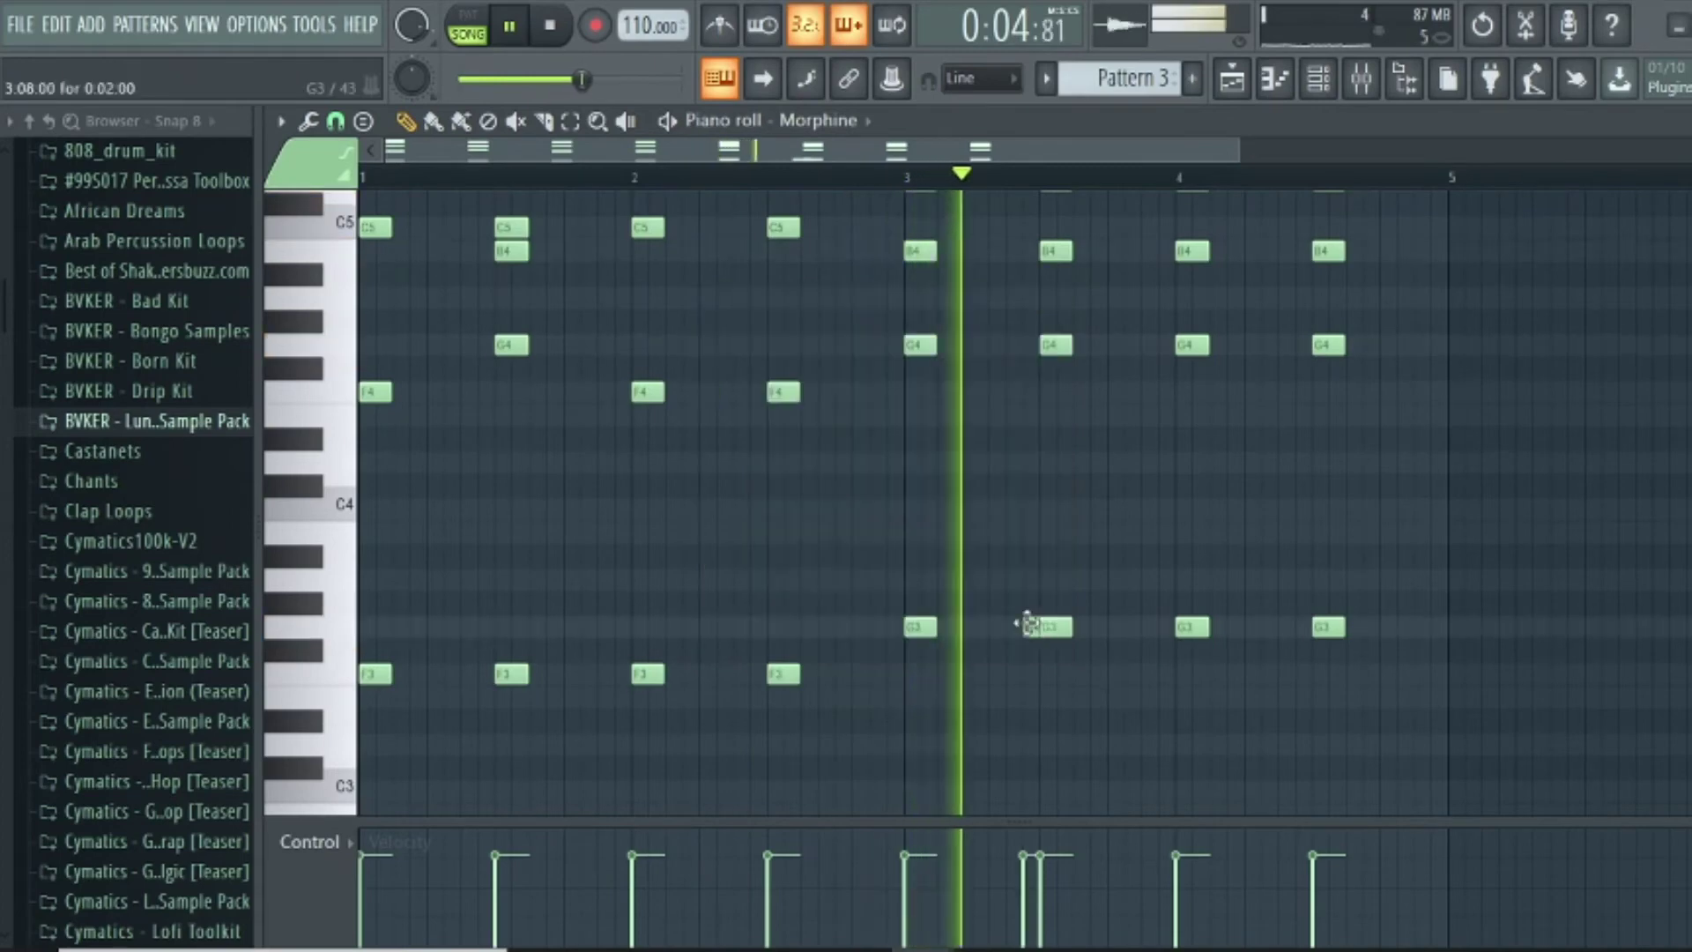
{"action": "right_click", "coordinate": [511, 226]}
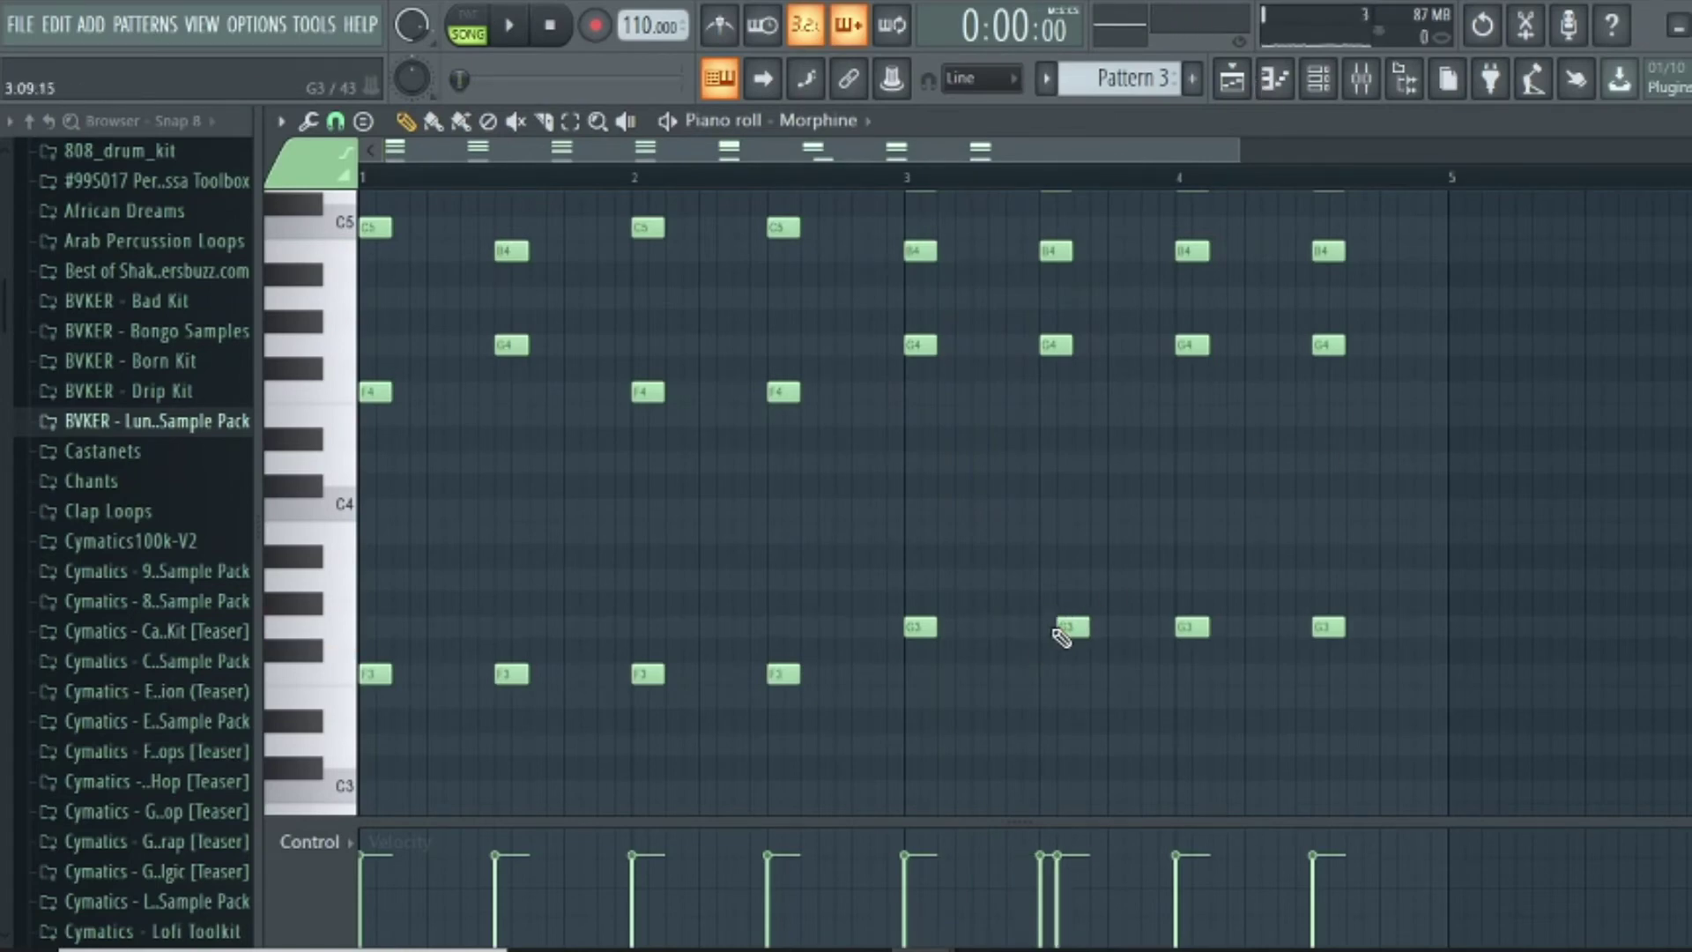
Strum all the Pattern 3 chords with the strumizer, previewing the result before accepting it
{"action": "key", "text": "alt+s"}
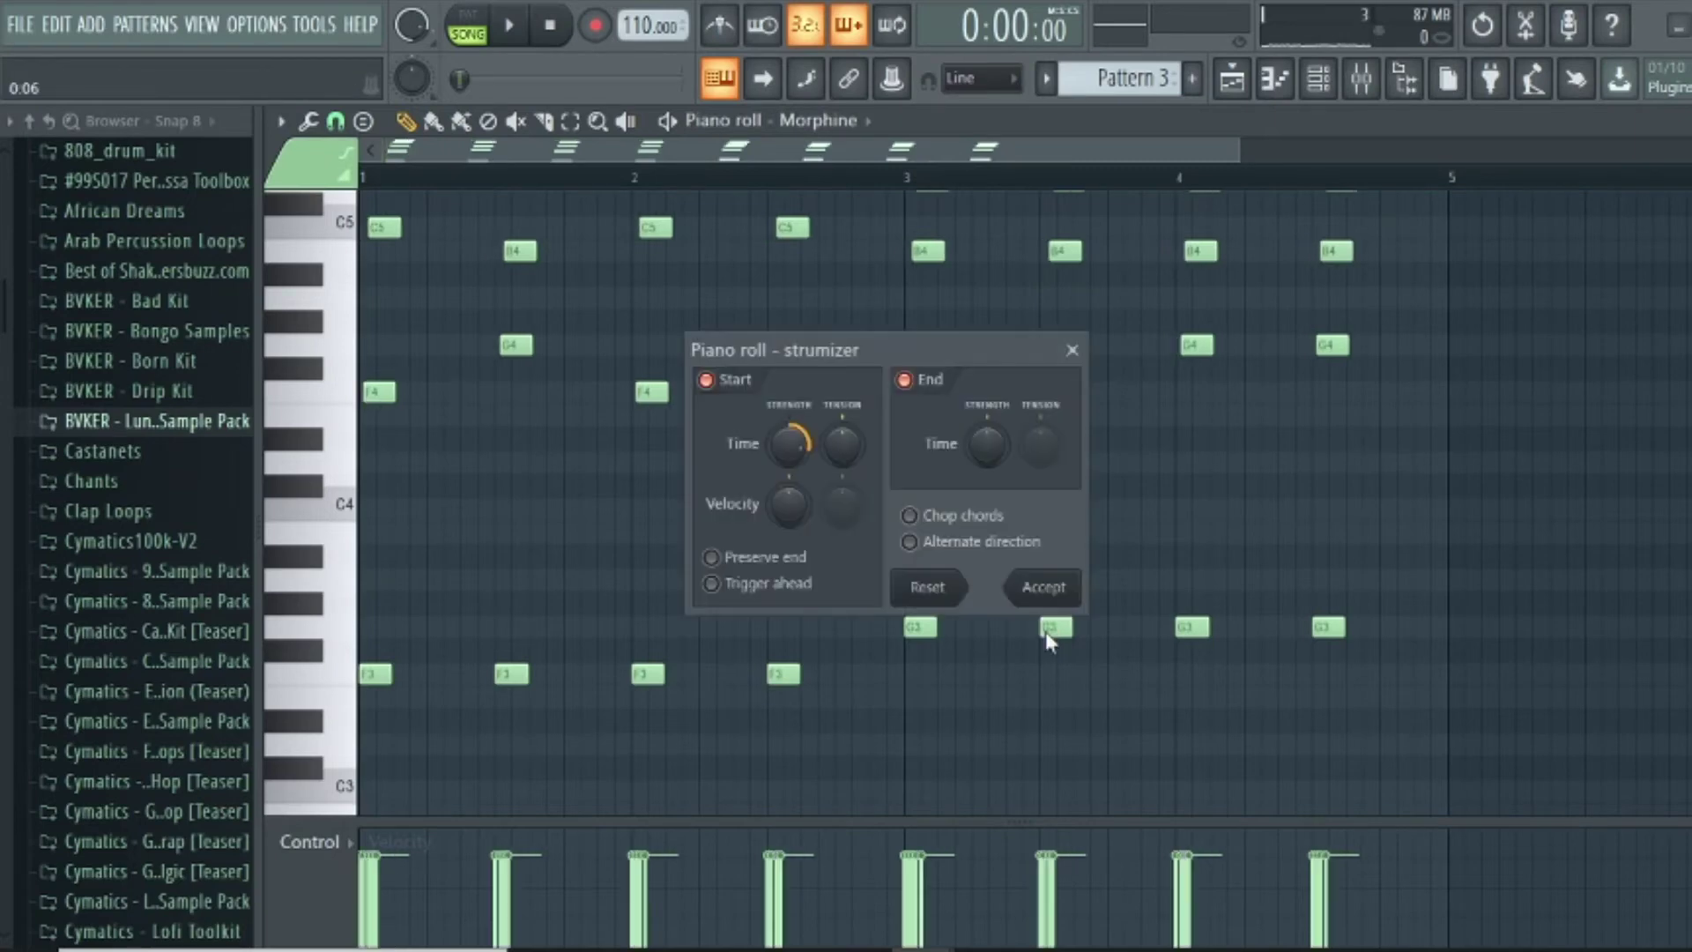
{"action": "key", "text": "space"}
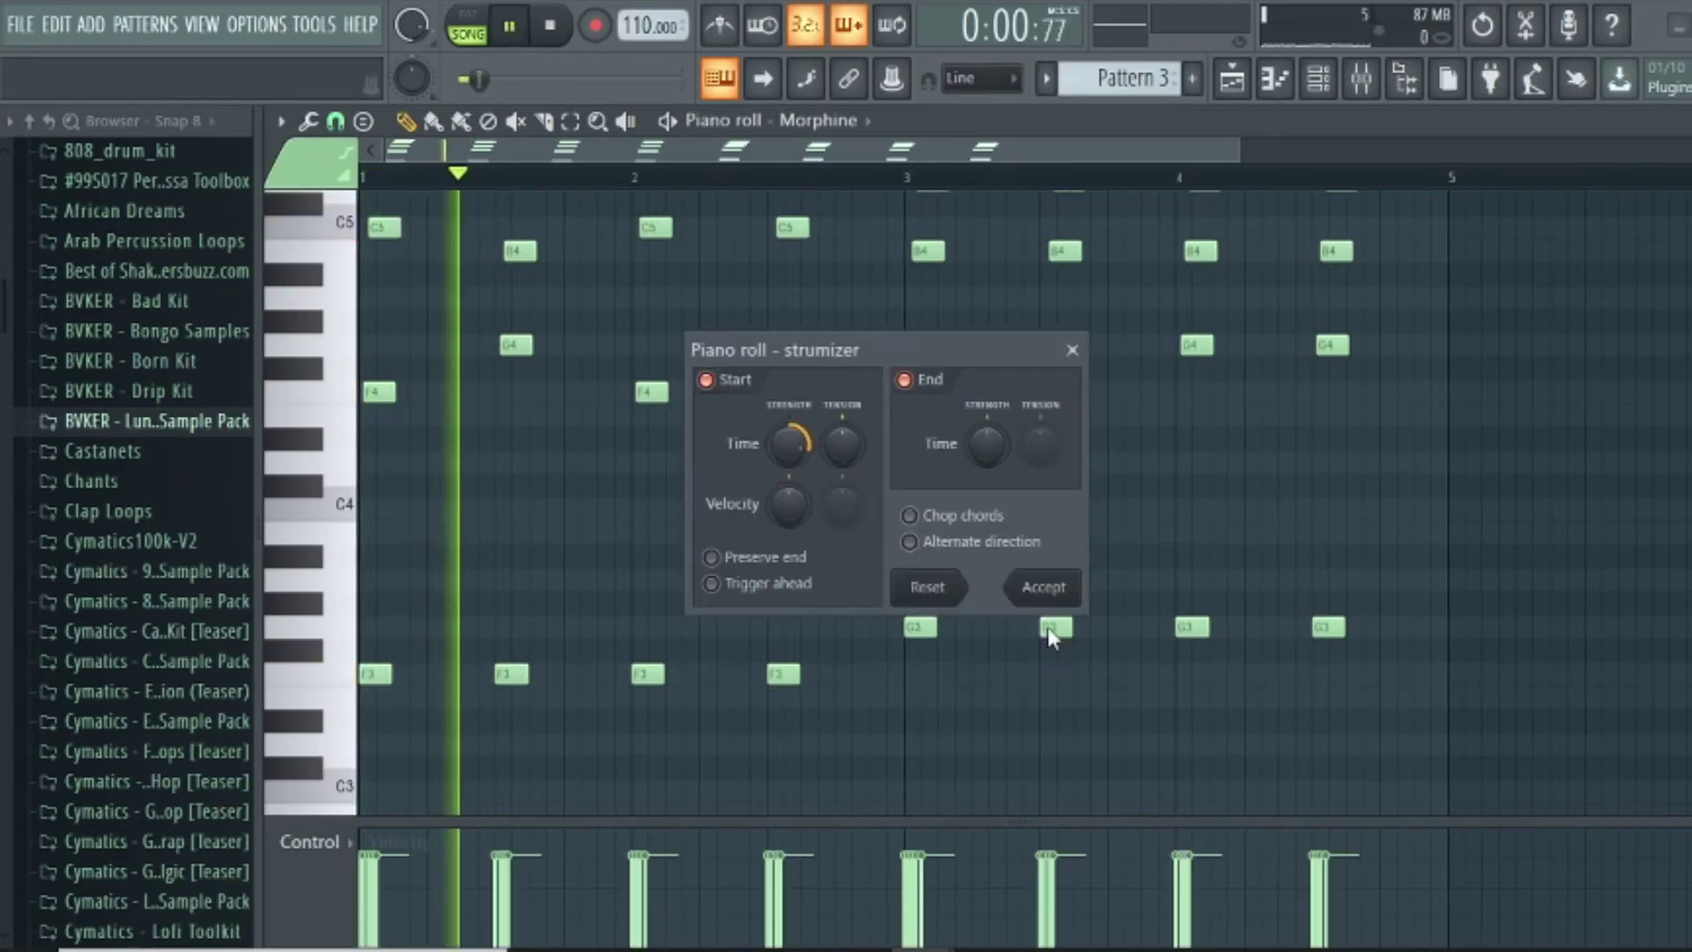
{"action": "left_click", "coordinate": [1043, 587]}
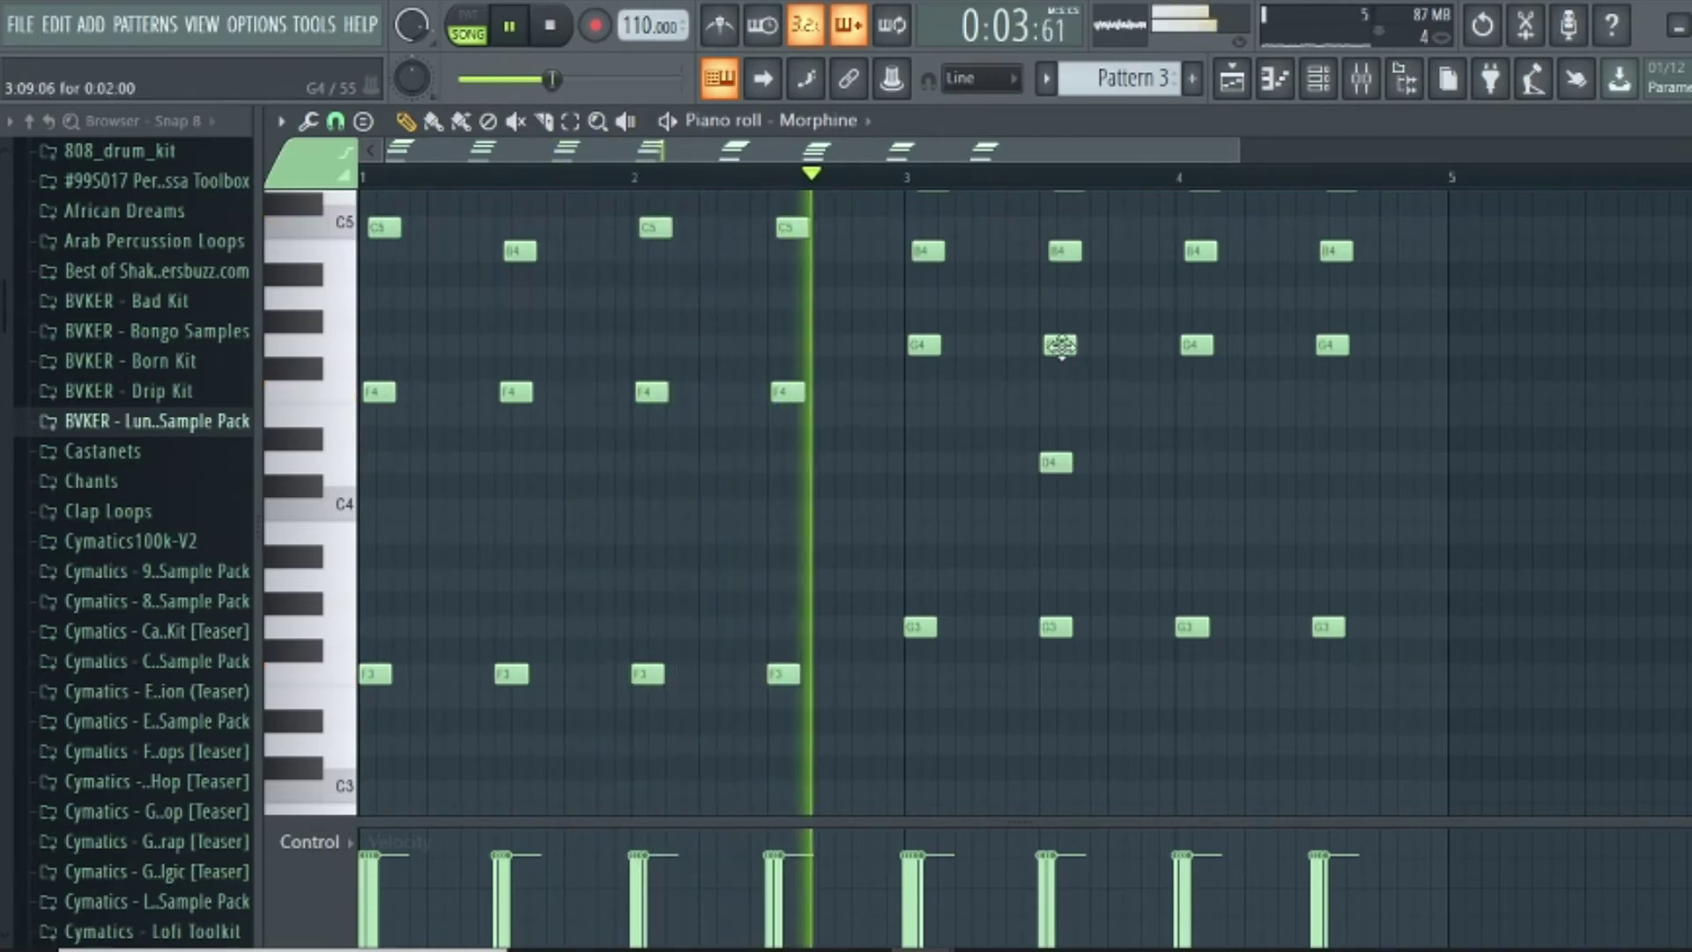
Delete the G4 note from the second chord of bar 3 and stop playback
{"action": "right_click", "coordinate": [1060, 348]}
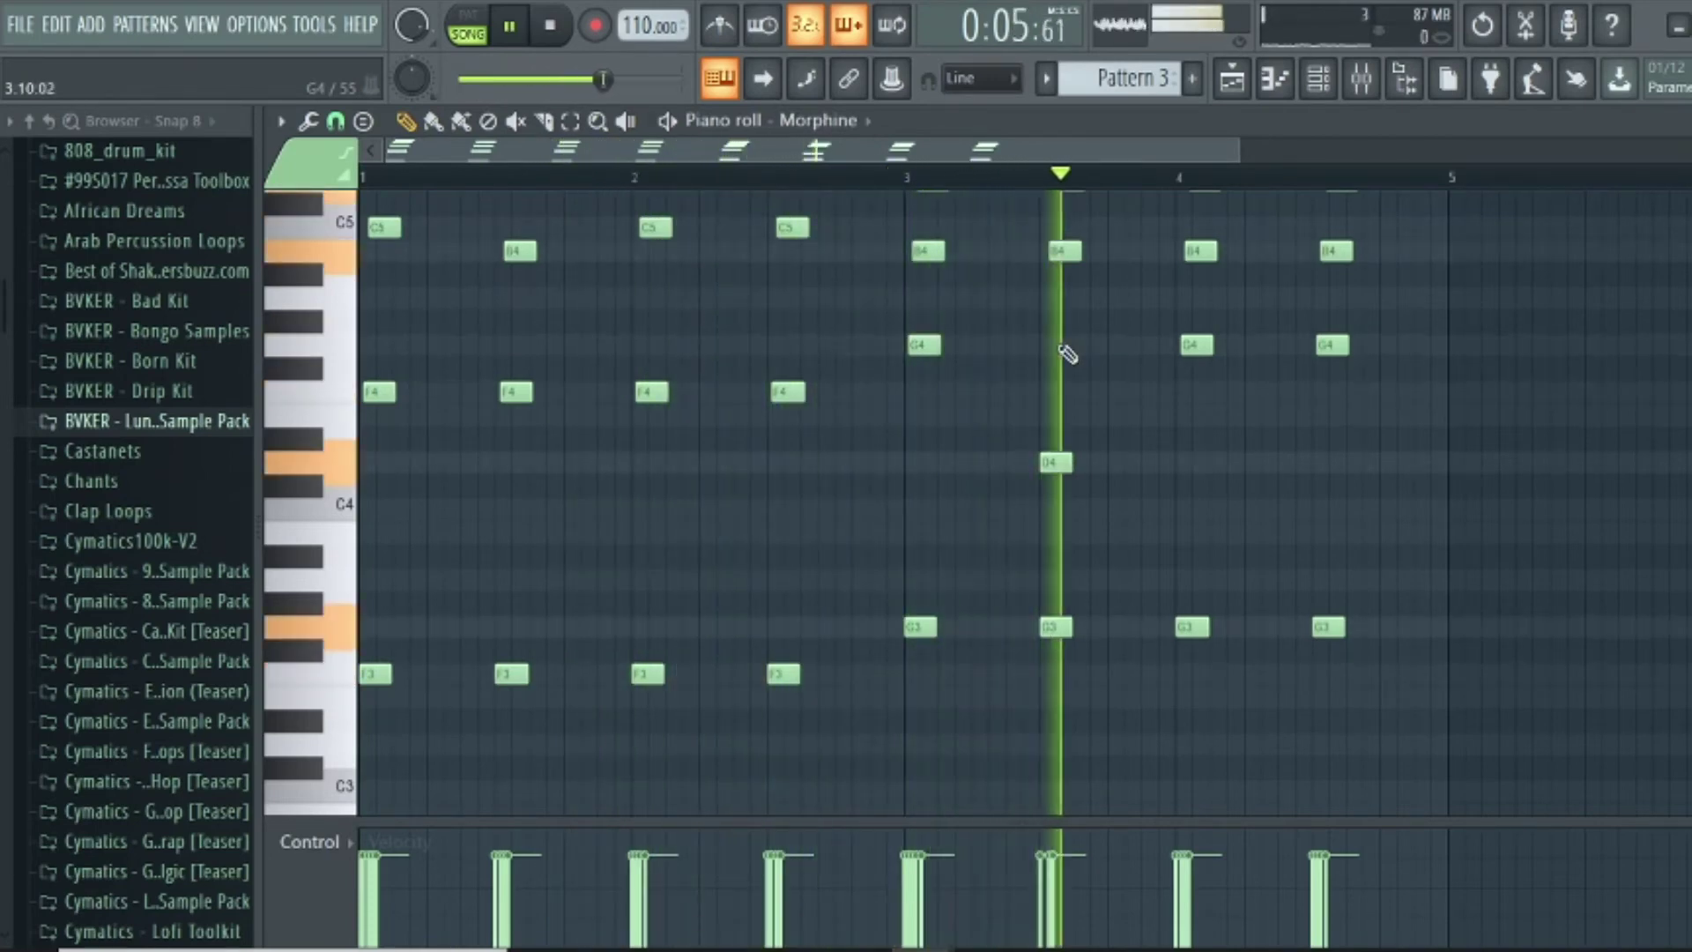
{"action": "key", "text": "space"}
In the playlist, audition Track 1 on its own and bring Tracks 2 and 3 back in
{"action": "left_click", "coordinate": [1249, 84]}
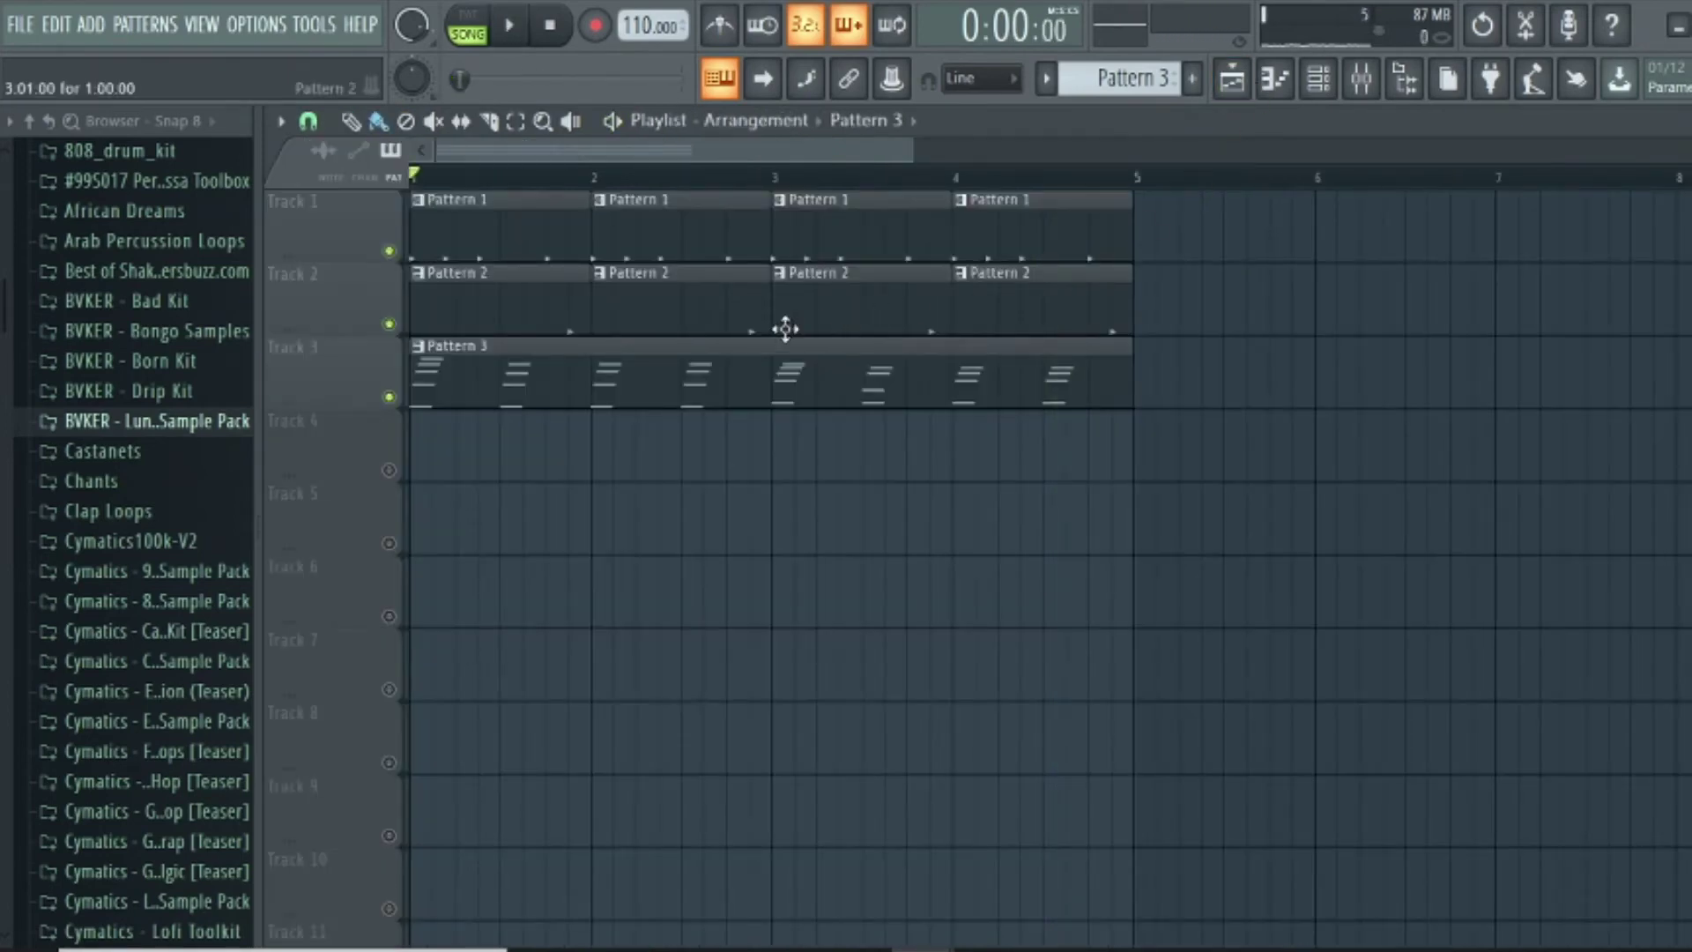
{"action": "right_click", "coordinate": [390, 252]}
{"action": "key", "text": "space"}
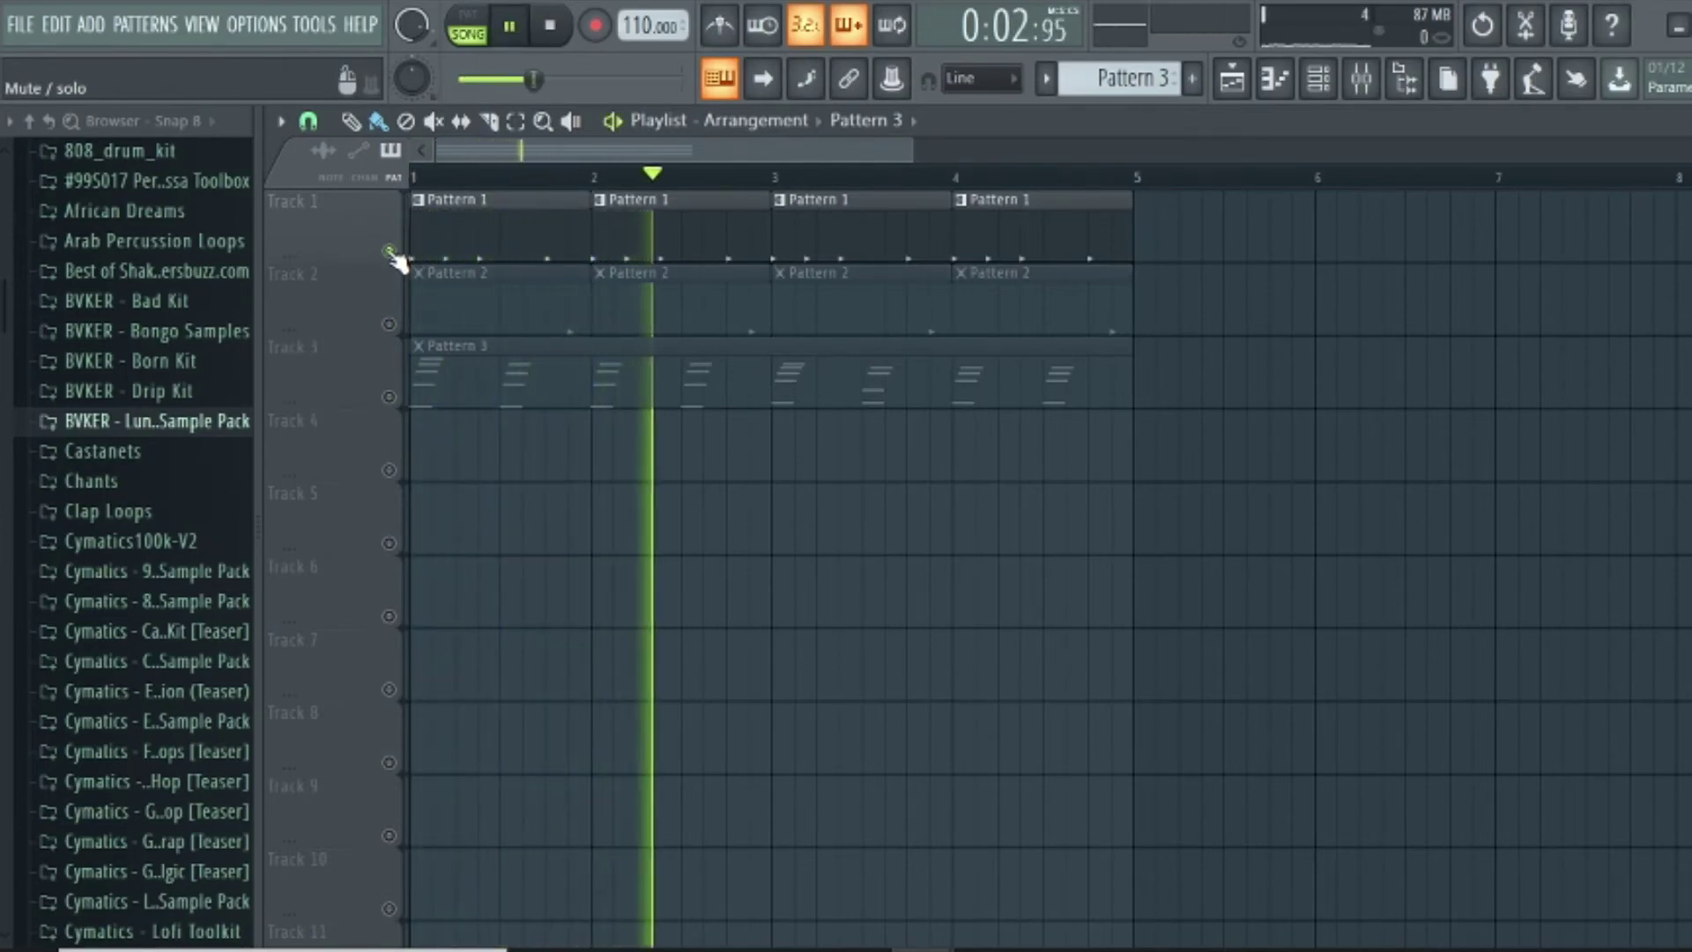
{"action": "key", "text": "space"}
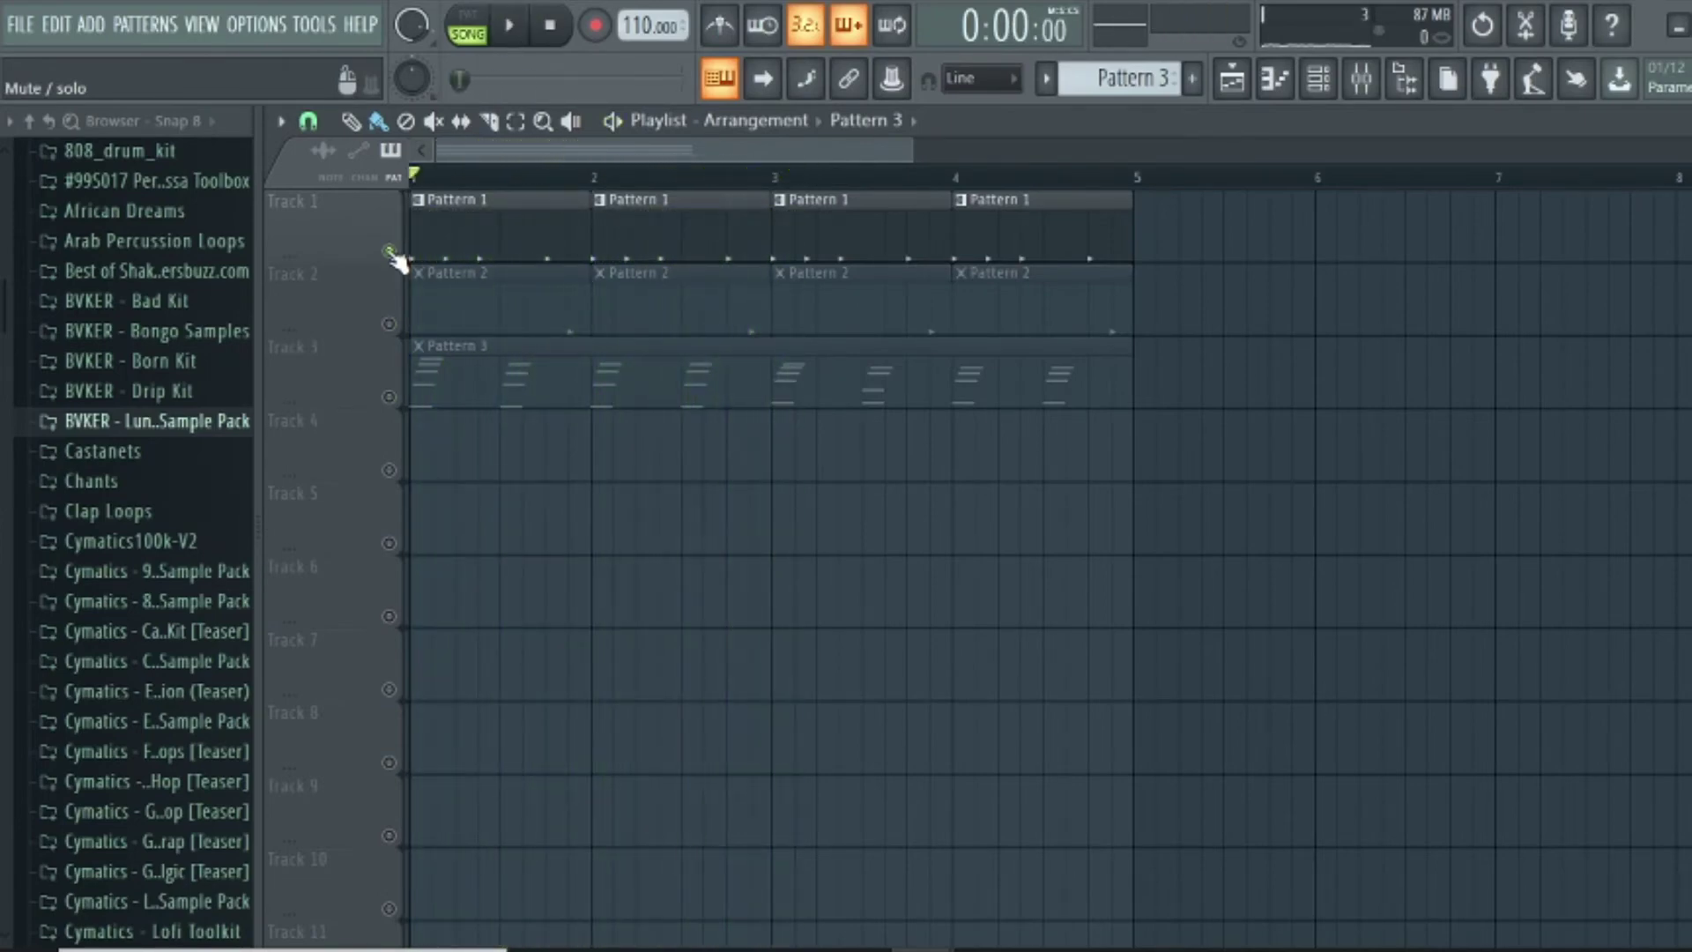
{"action": "left_click", "coordinate": [389, 324]}
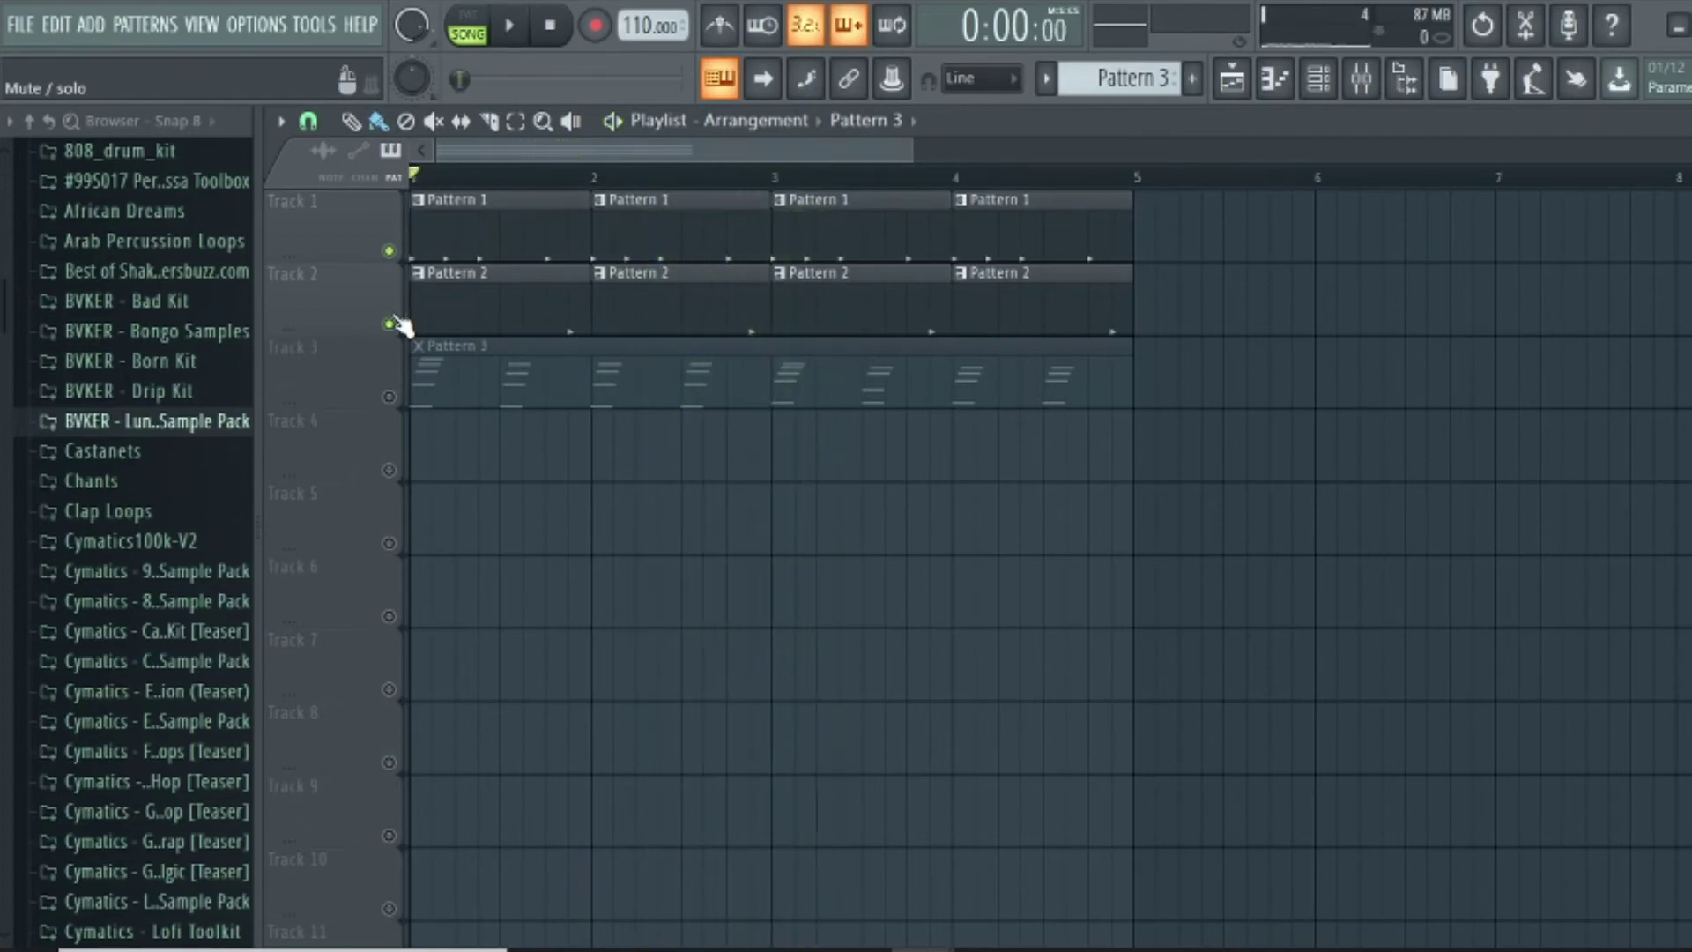
{"action": "left_click", "coordinate": [389, 397]}
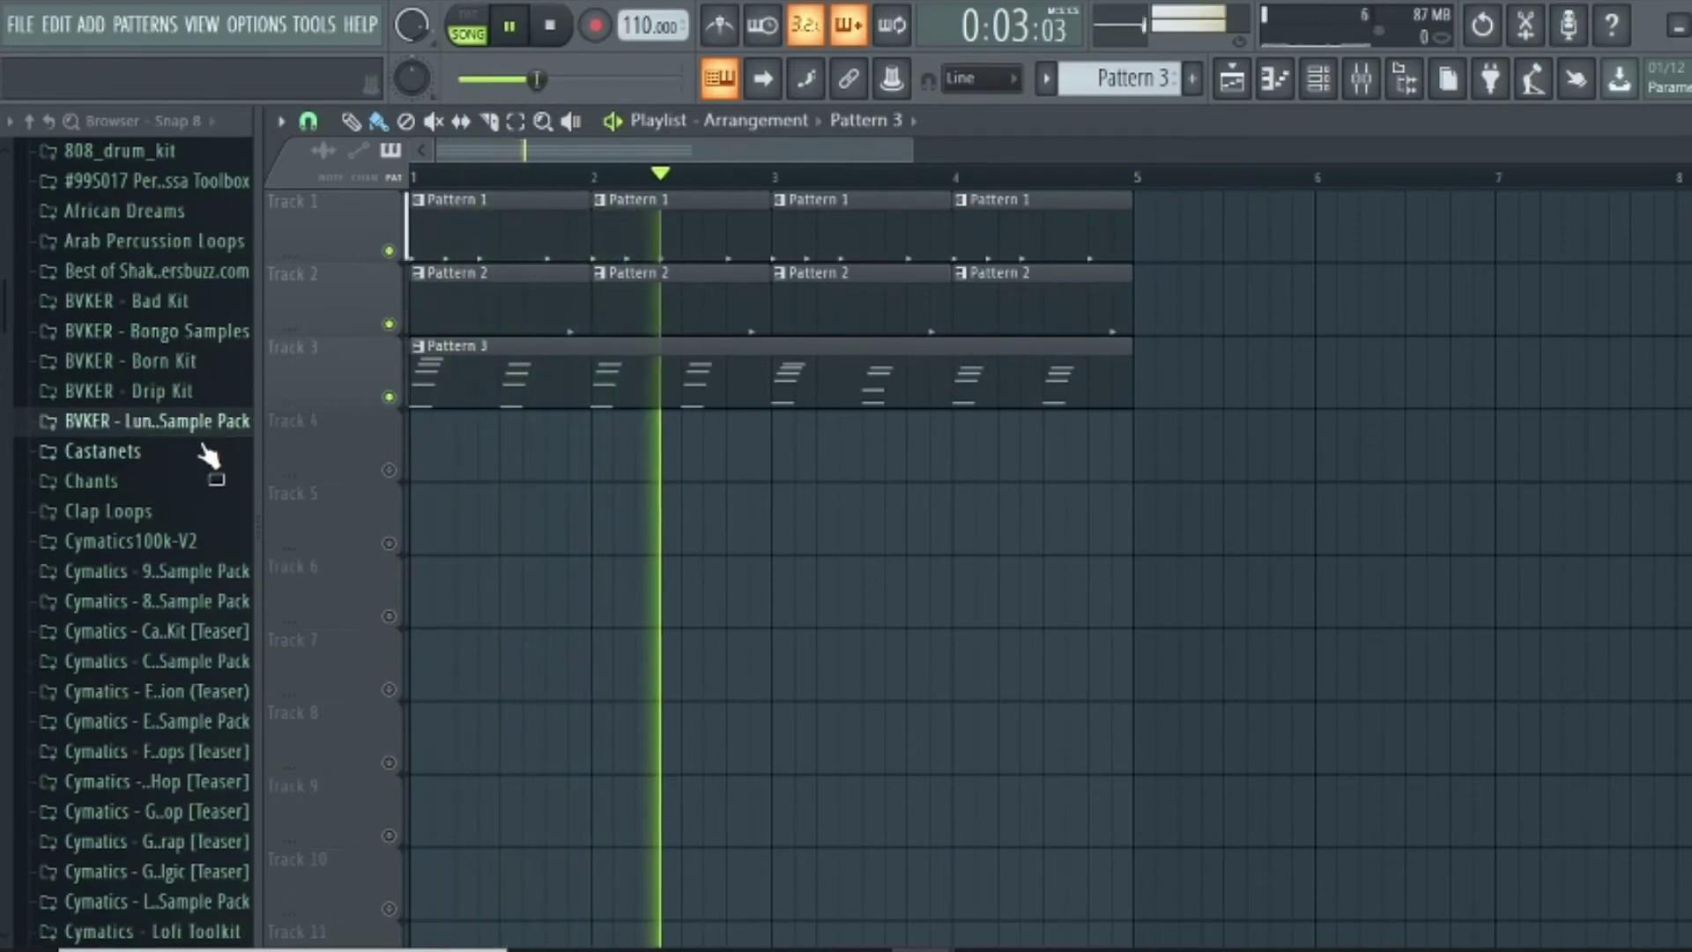
Browse the drum packs for percussion, examining the #99S017 Percussa Toolbox pack and its Audio Demo folder
{"action": "scroll", "coordinate": [176, 423], "scroll_direction": "down", "scroll_amount": 2}
{"action": "scroll", "coordinate": [172, 416], "scroll_direction": "up", "scroll_amount": 4}
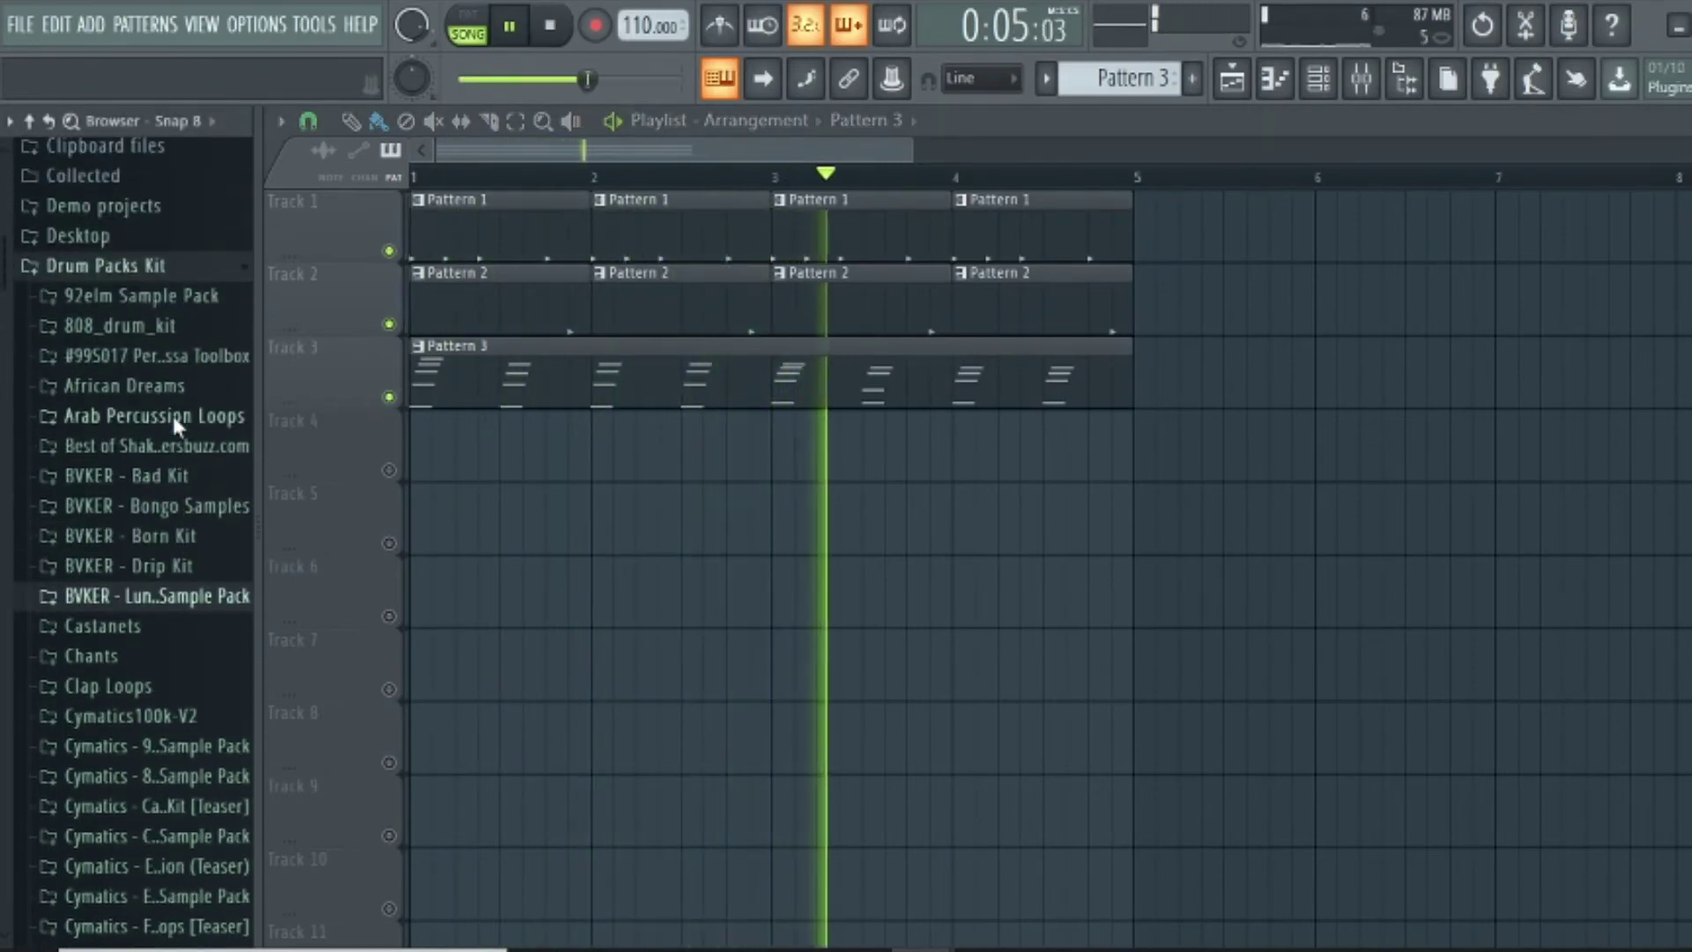
{"action": "left_click", "coordinate": [159, 355]}
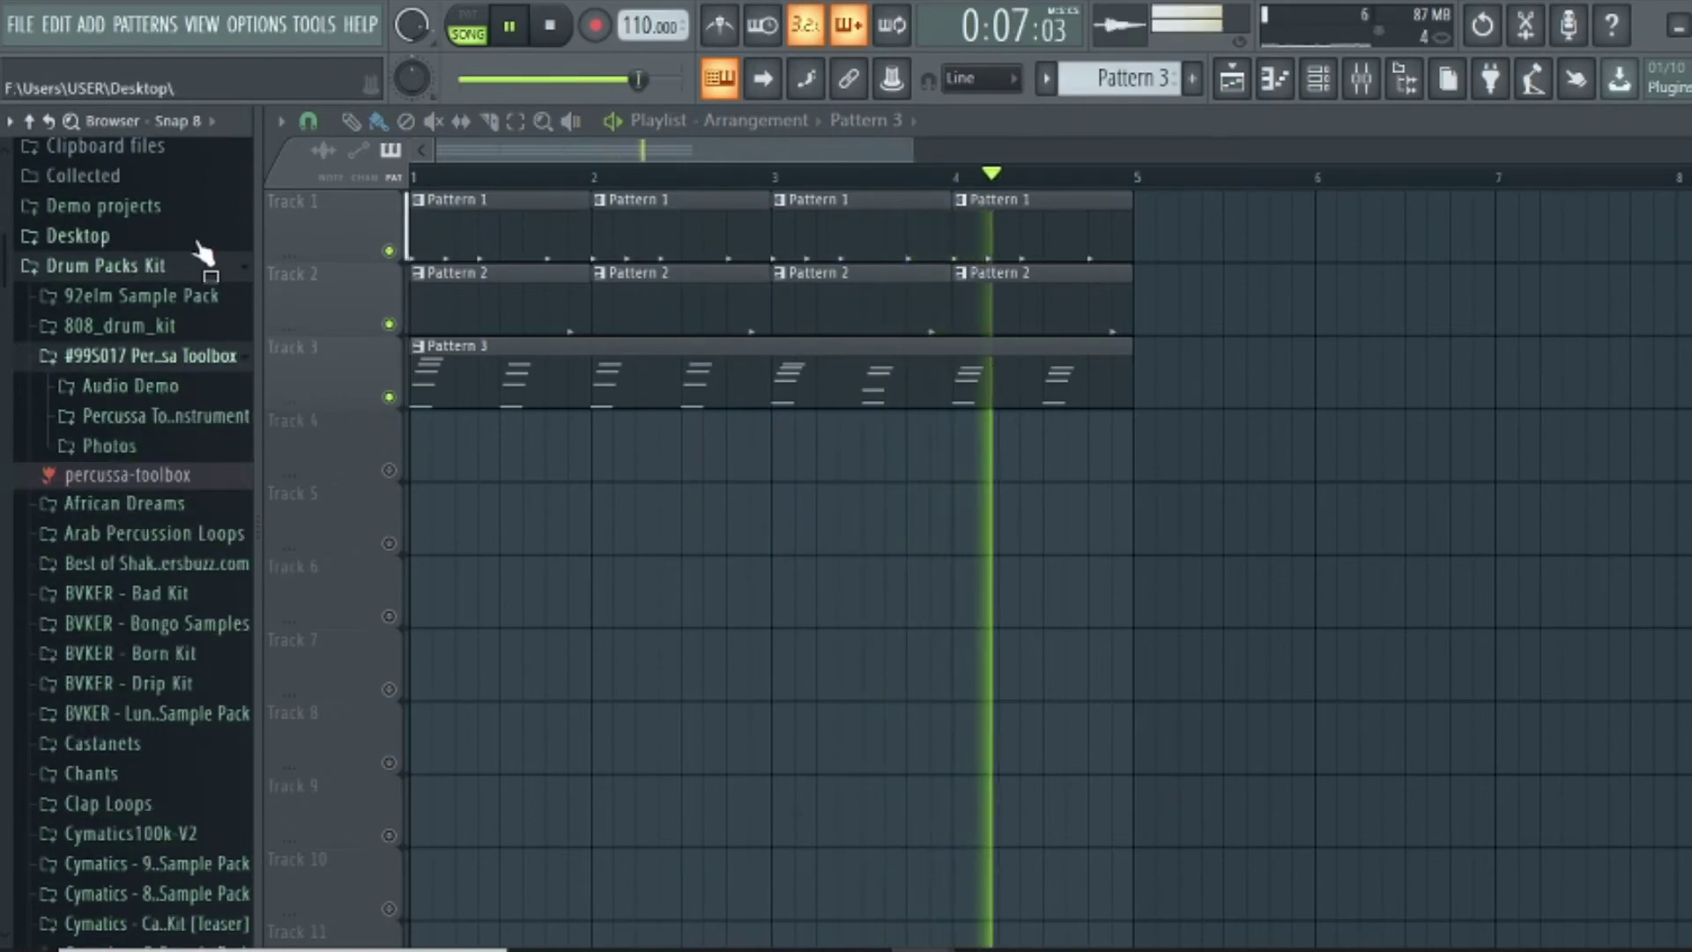
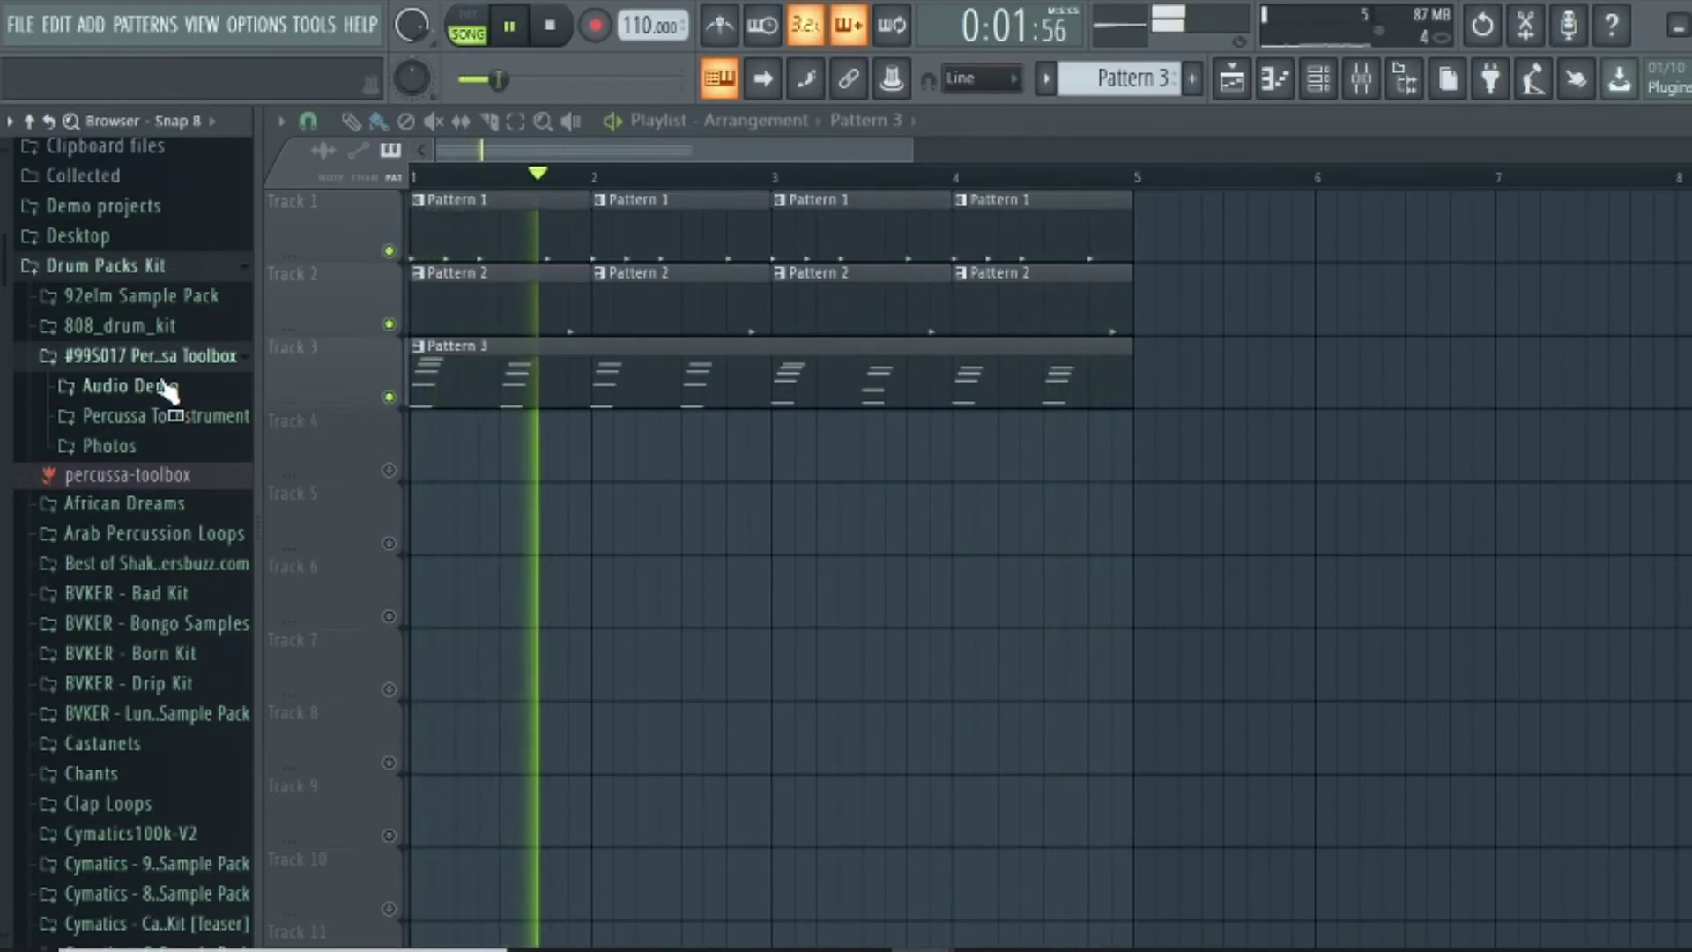
{"action": "left_click", "coordinate": [181, 385]}
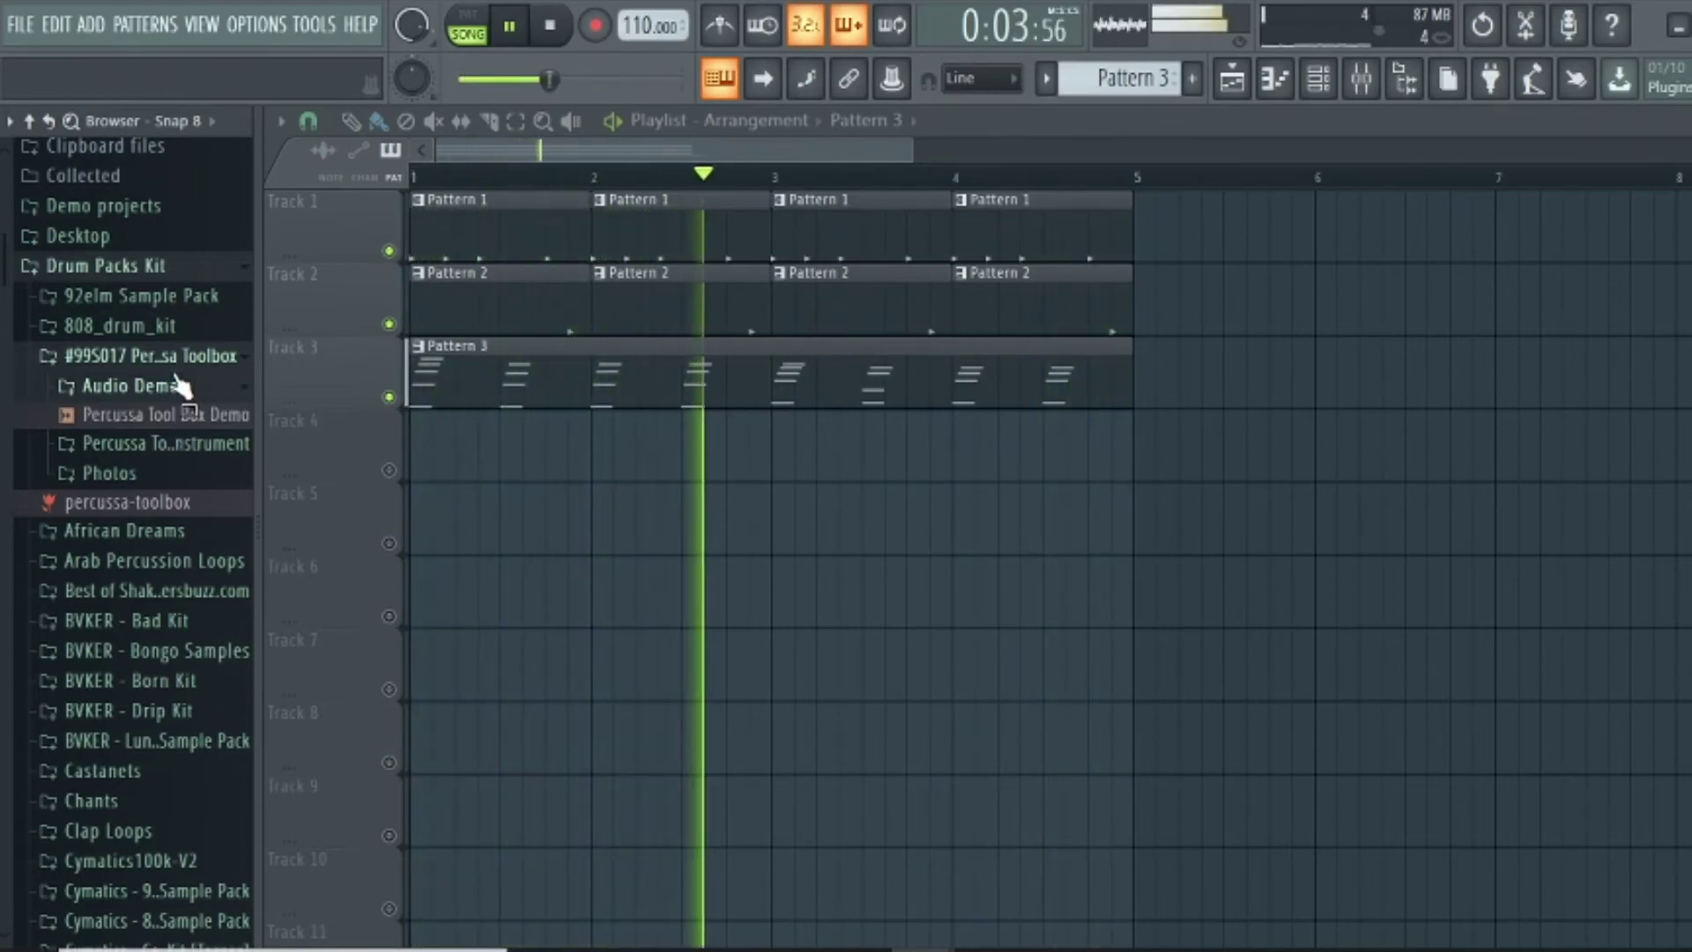
{"action": "left_click", "coordinate": [227, 355]}
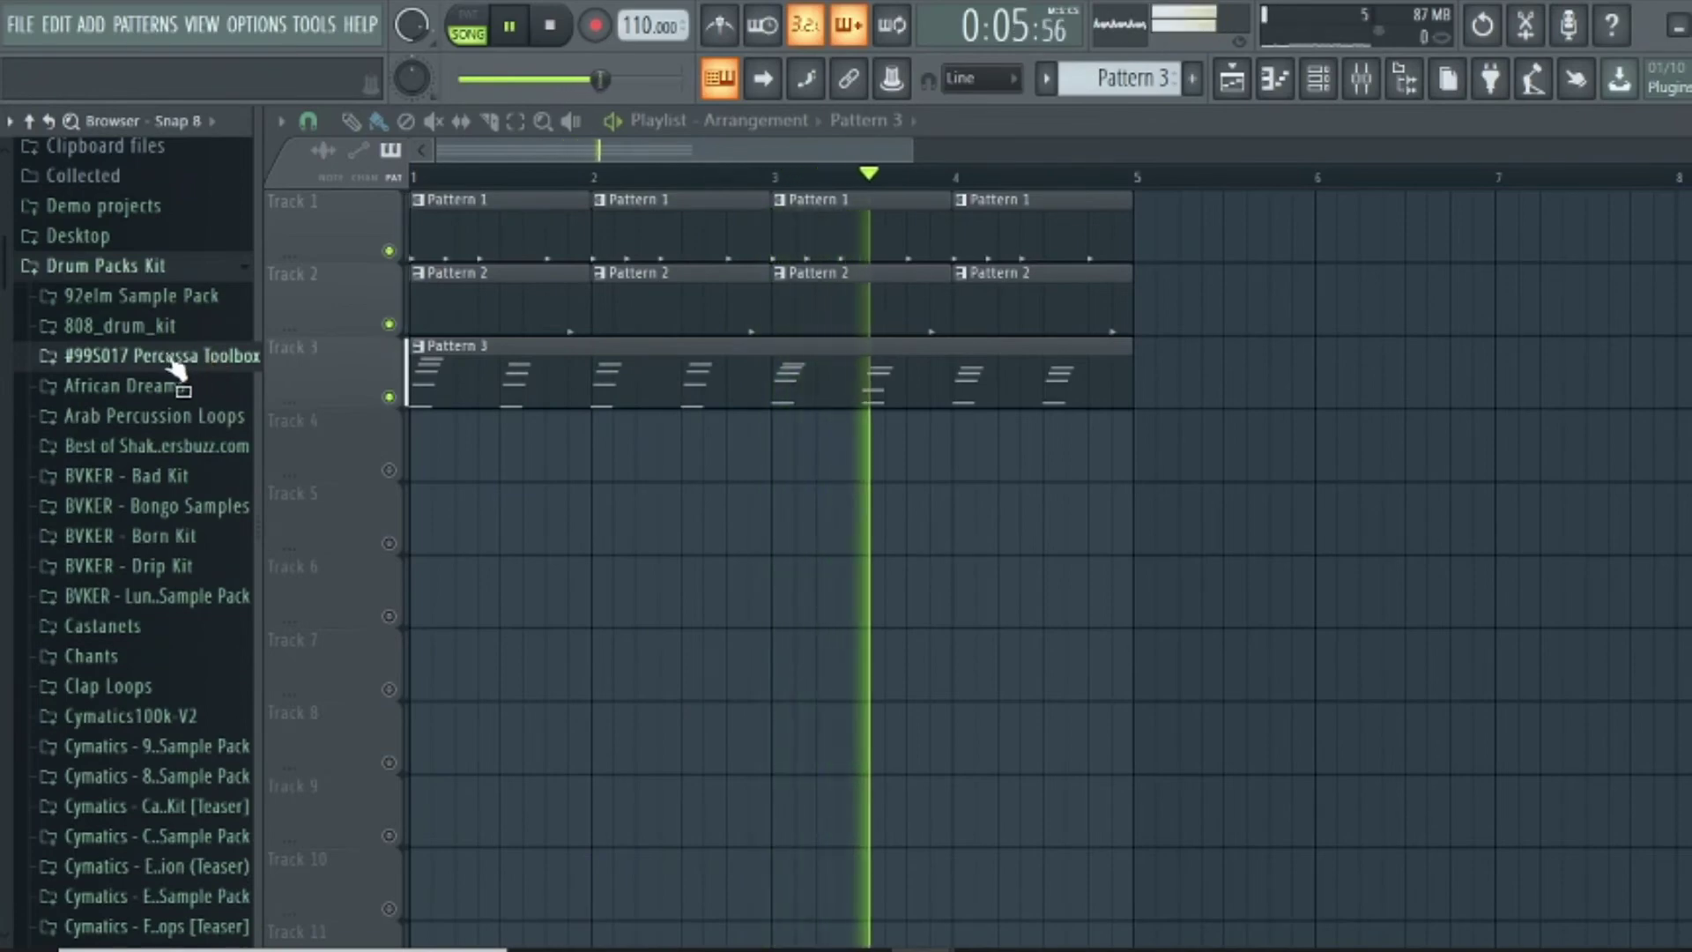
{"action": "left_click", "coordinate": [177, 361]}
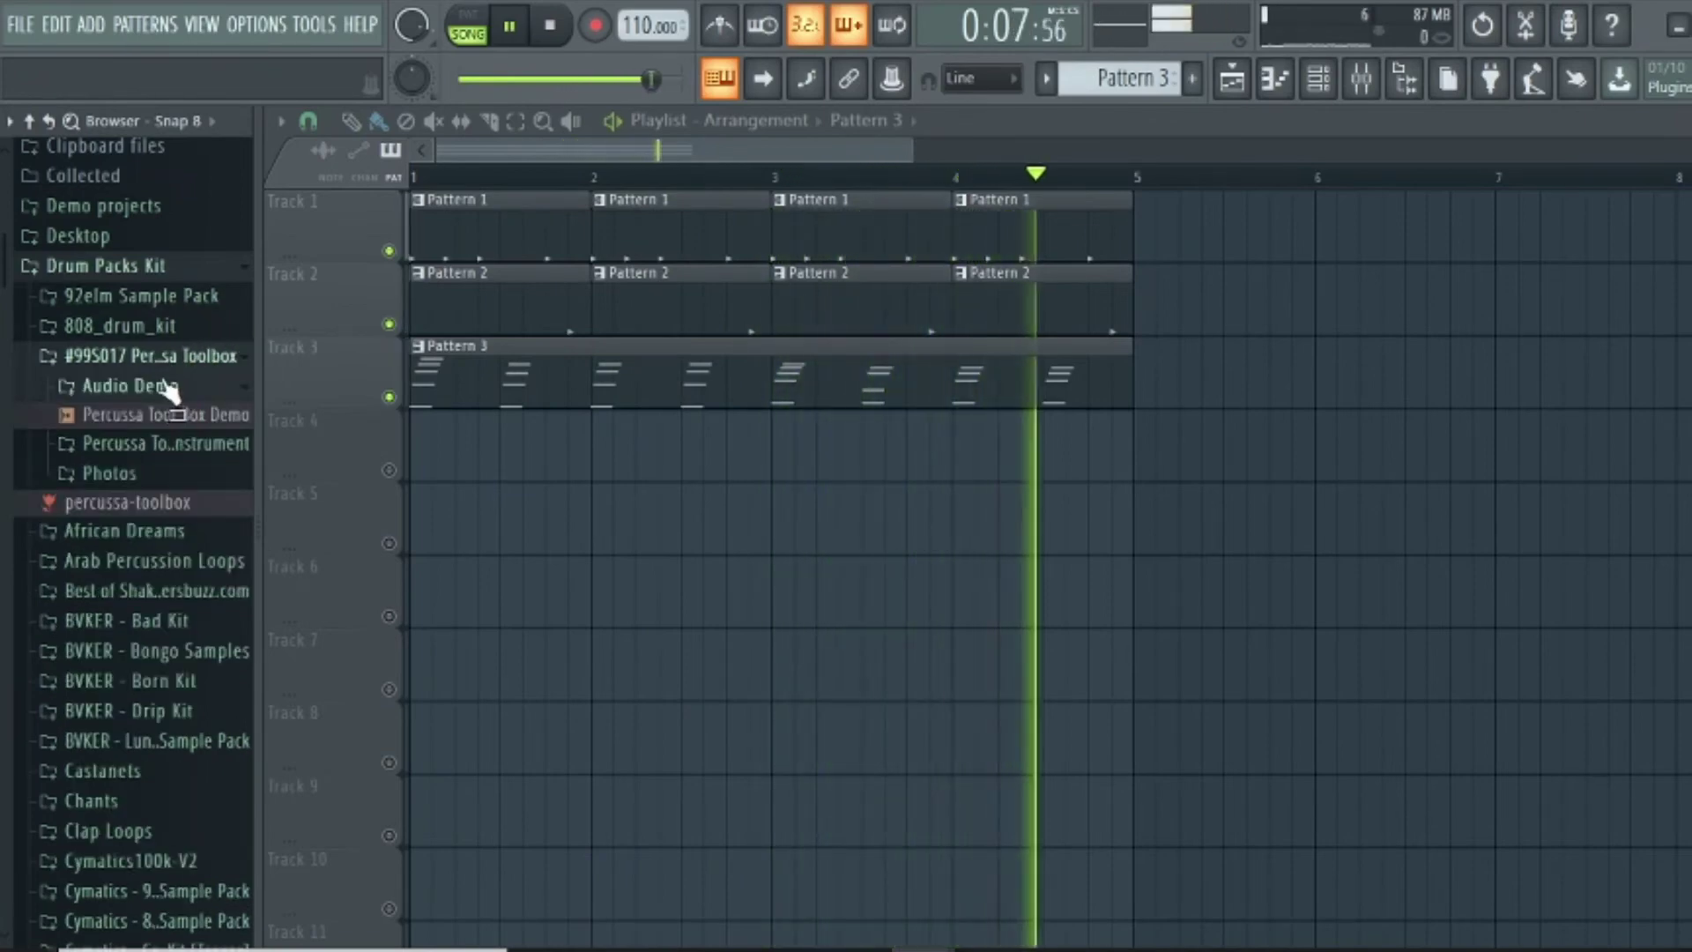
{"action": "left_click", "coordinate": [176, 388]}
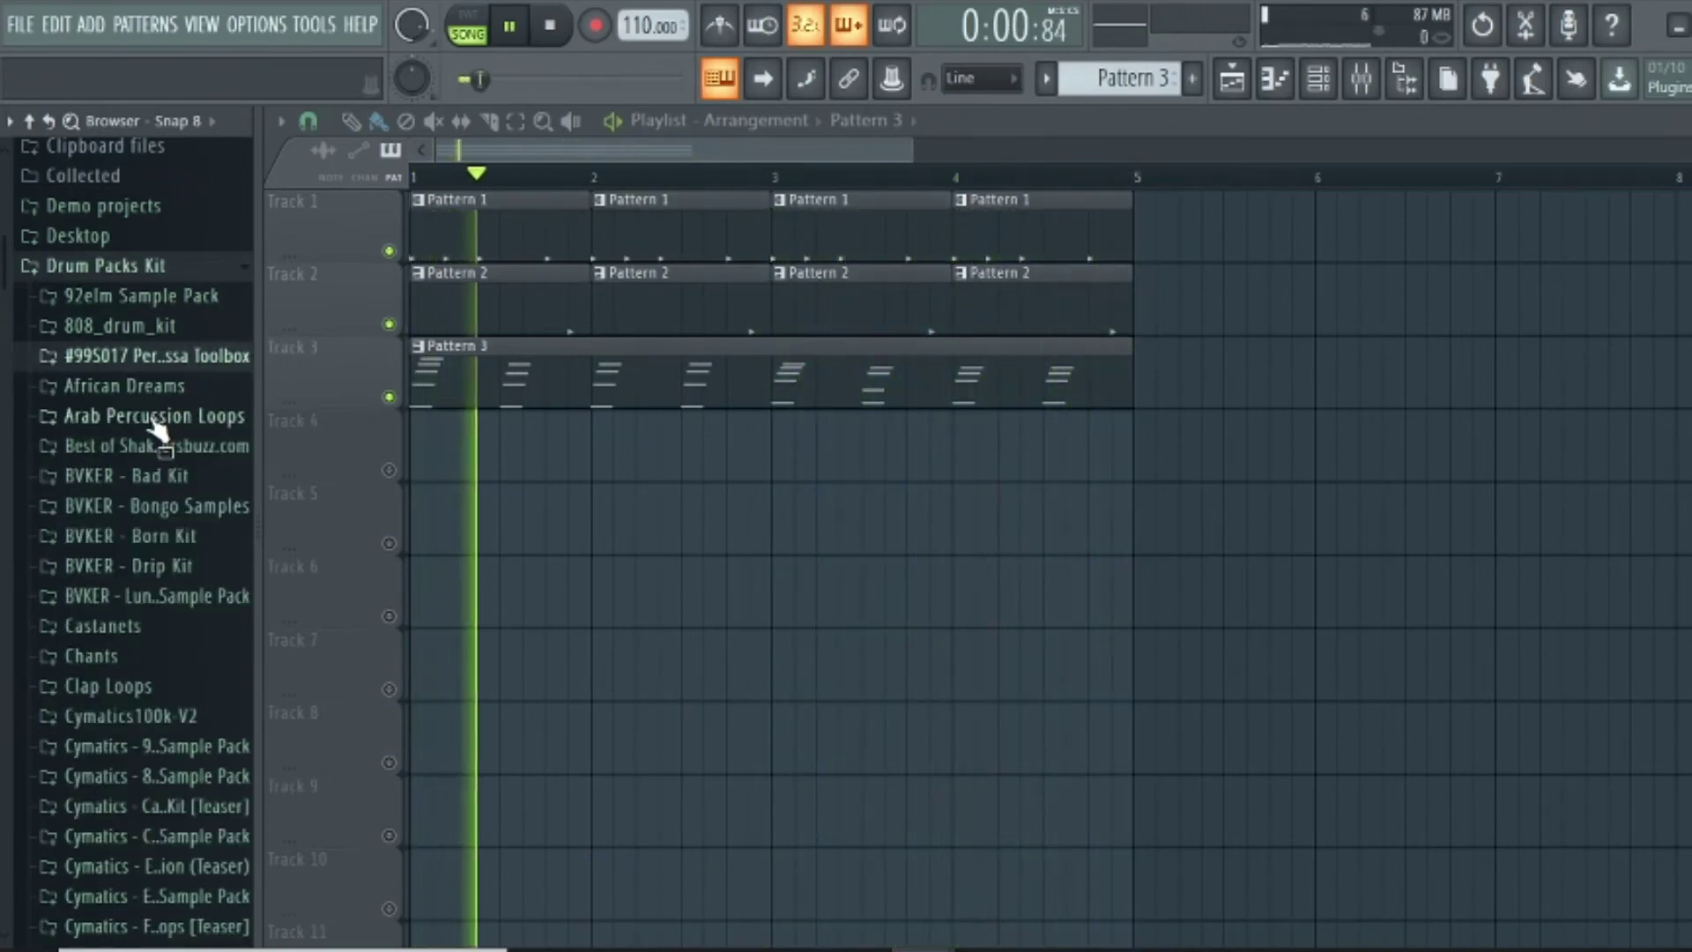
Audition samples from Arab Percussion Loops and check the Shakers folder of the African Dreams pack
{"action": "left_click", "coordinate": [158, 411]}
{"action": "key", "text": "space"}
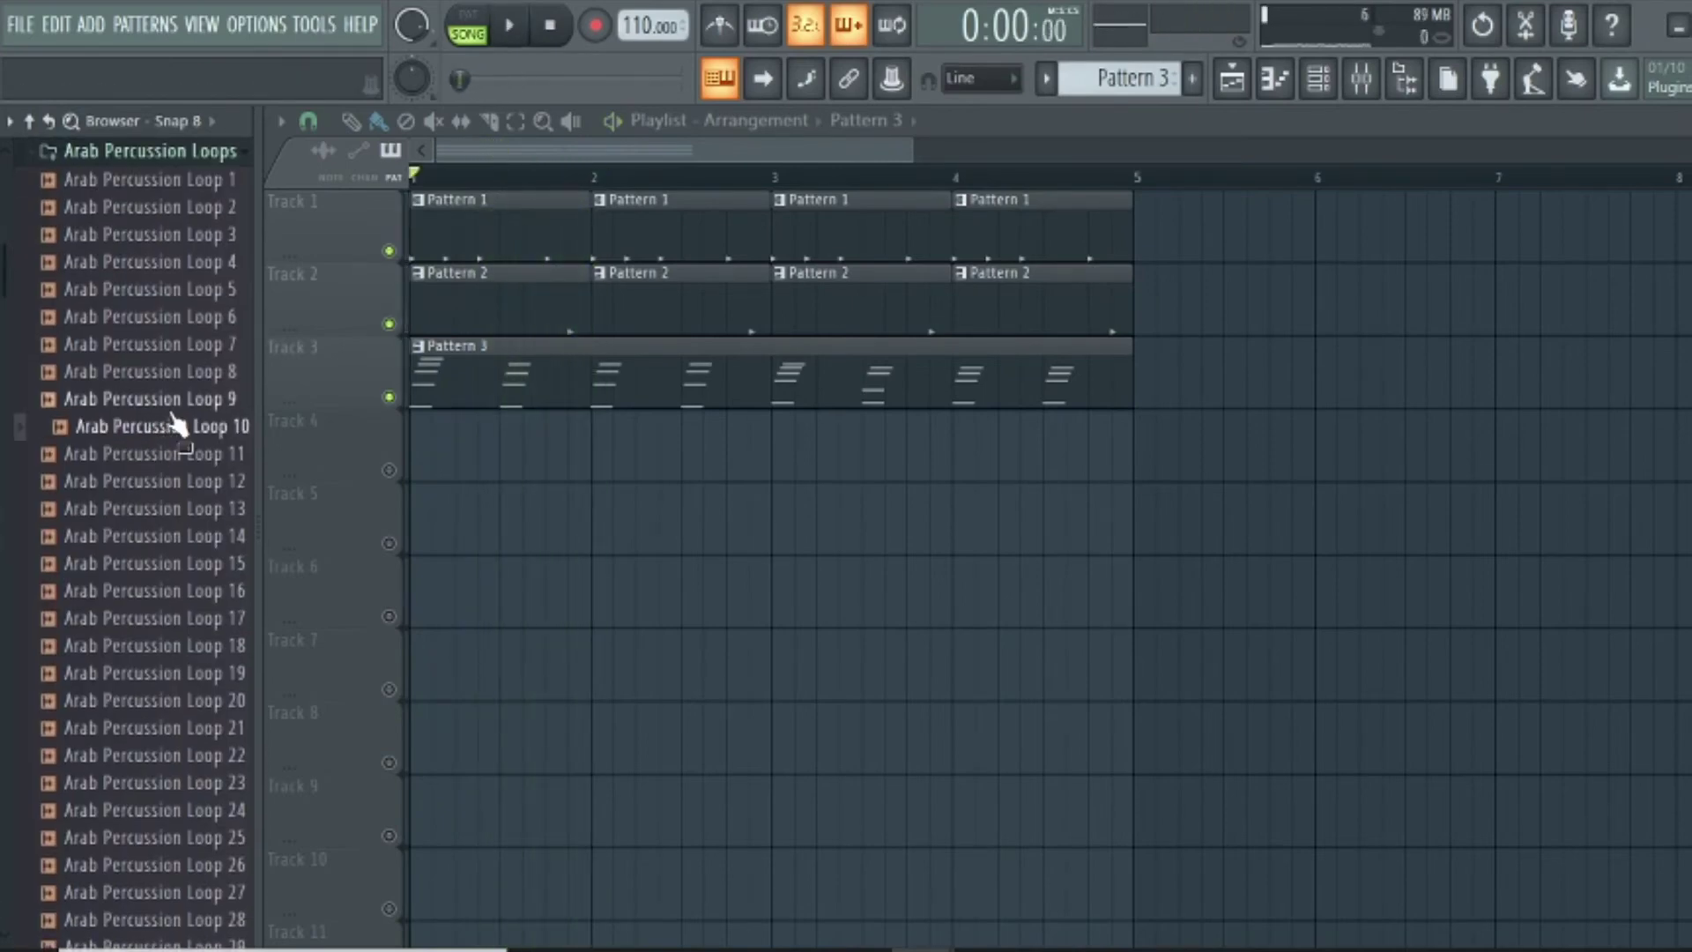
{"action": "scroll", "coordinate": [174, 361], "scroll_direction": "up", "scroll_amount": 2}
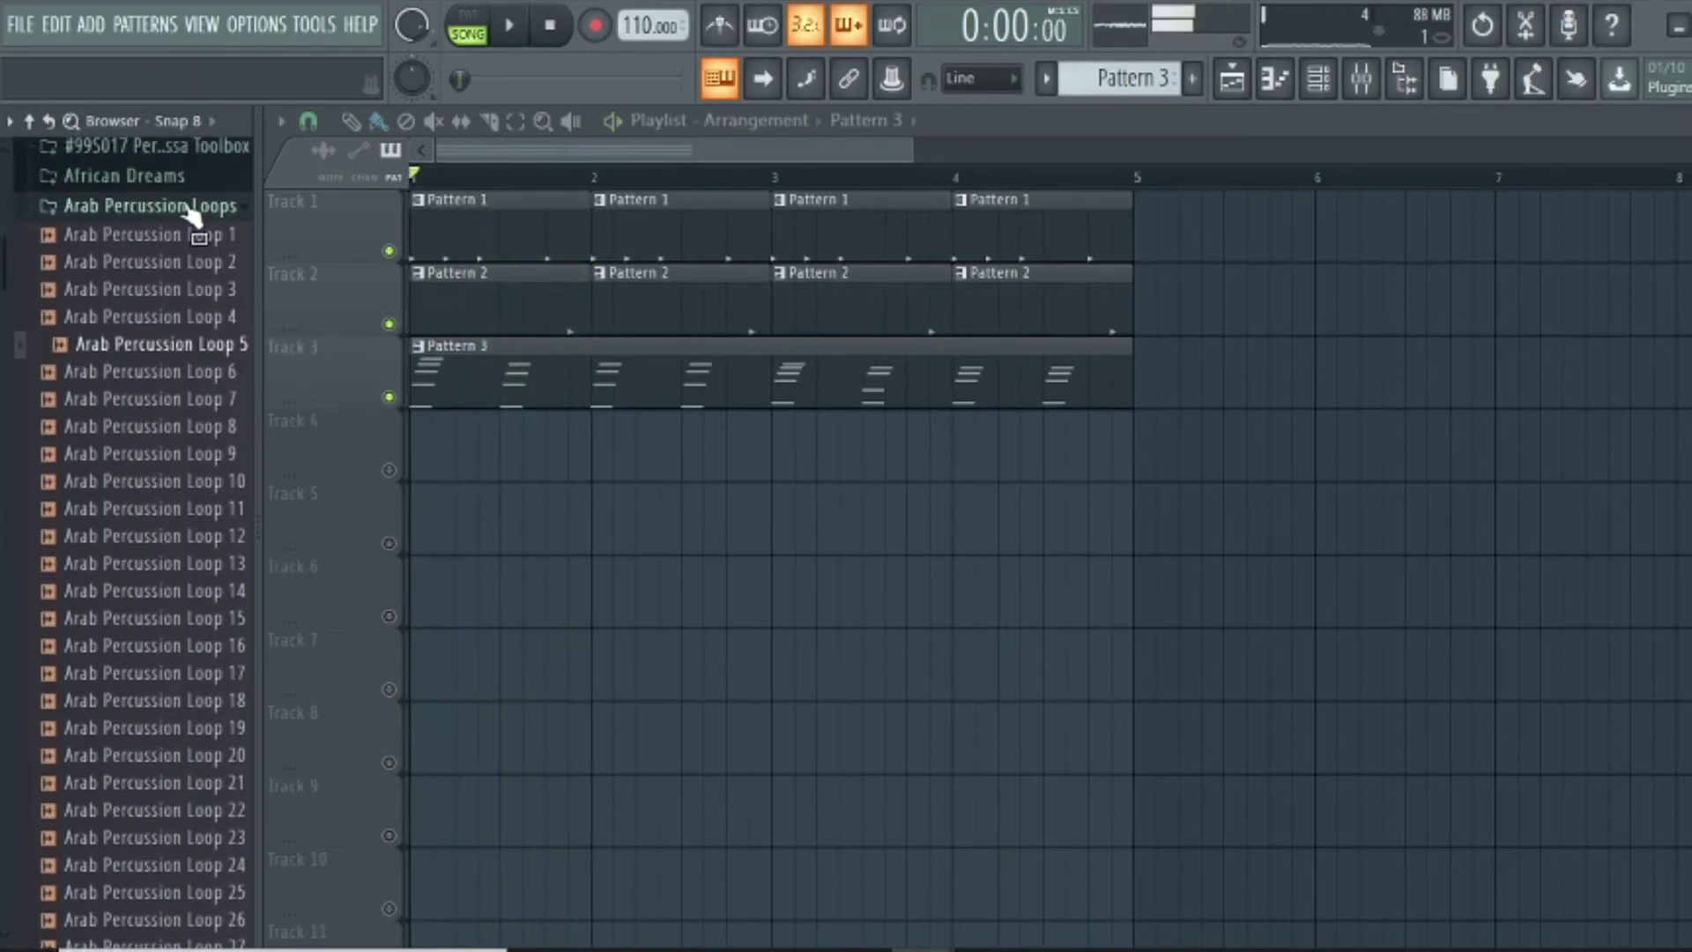
{"action": "left_click", "coordinate": [188, 206]}
{"action": "left_click", "coordinate": [159, 176]}
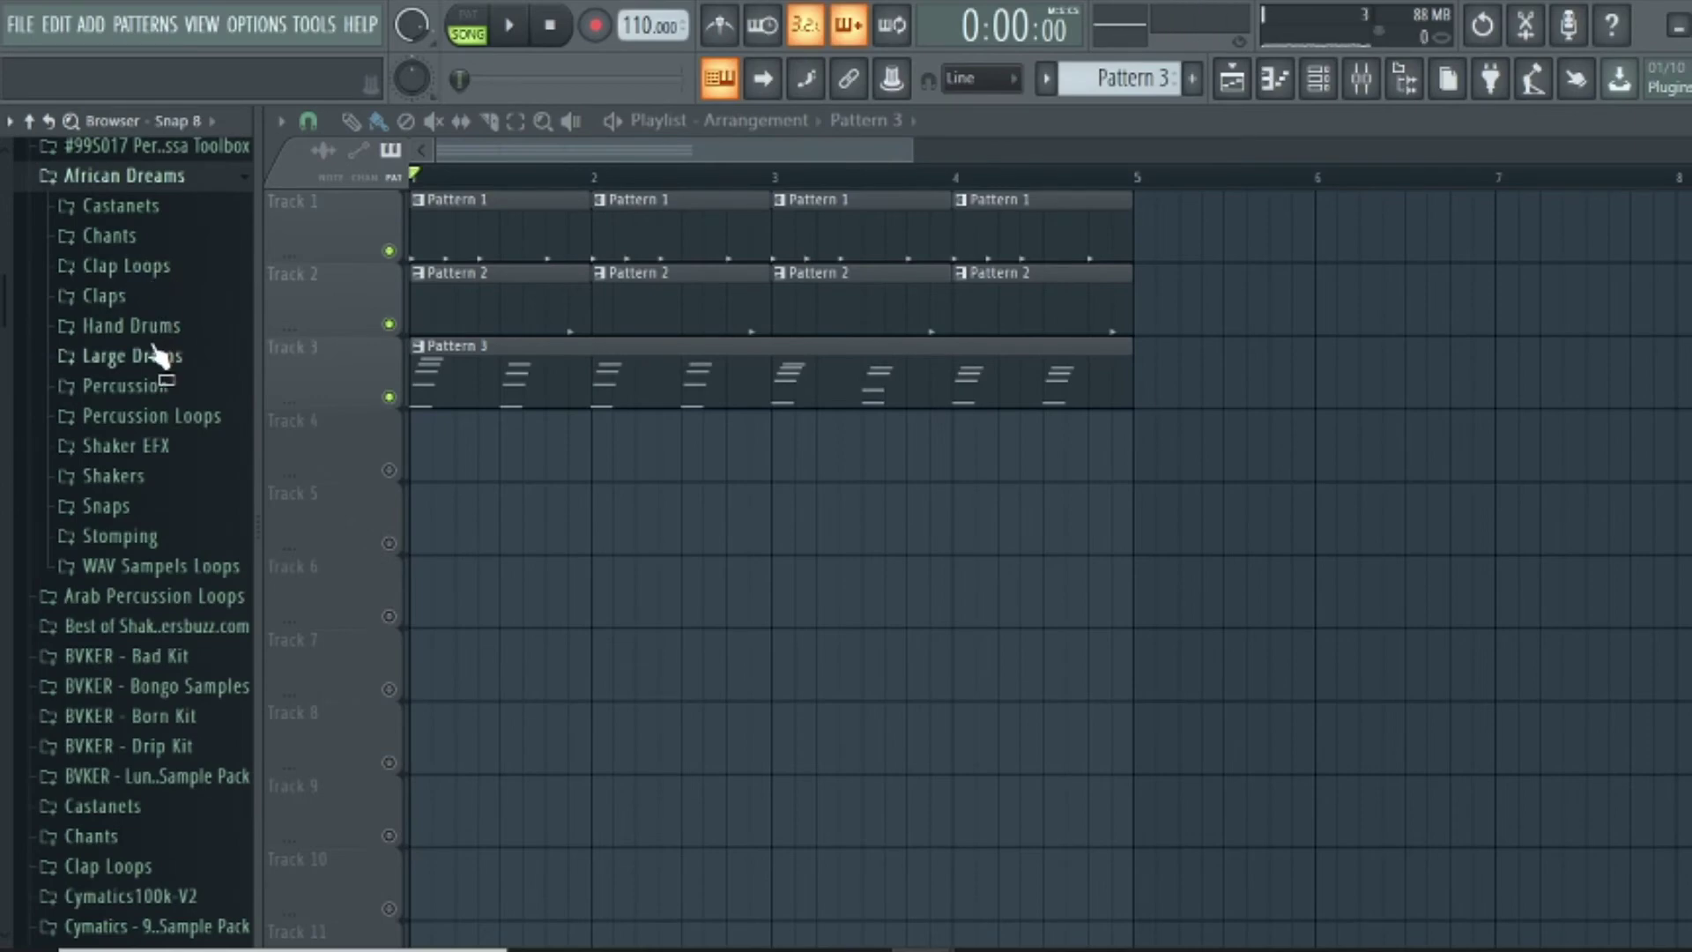
{"action": "left_click", "coordinate": [113, 477]}
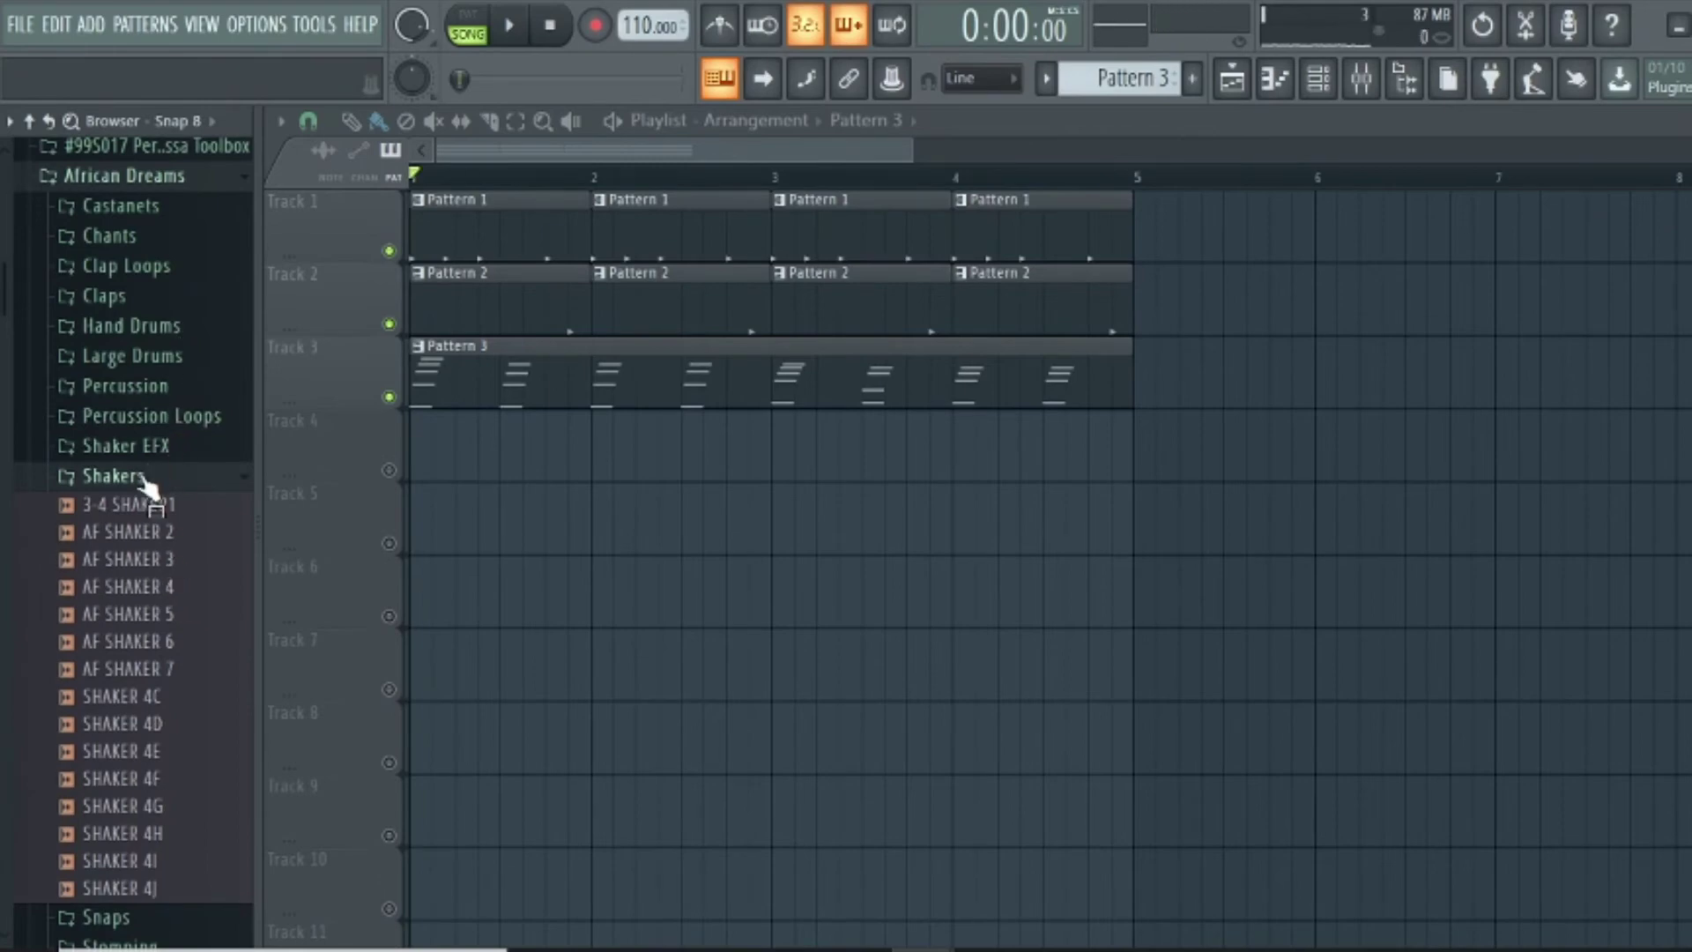
{"action": "left_click", "coordinate": [114, 477]}
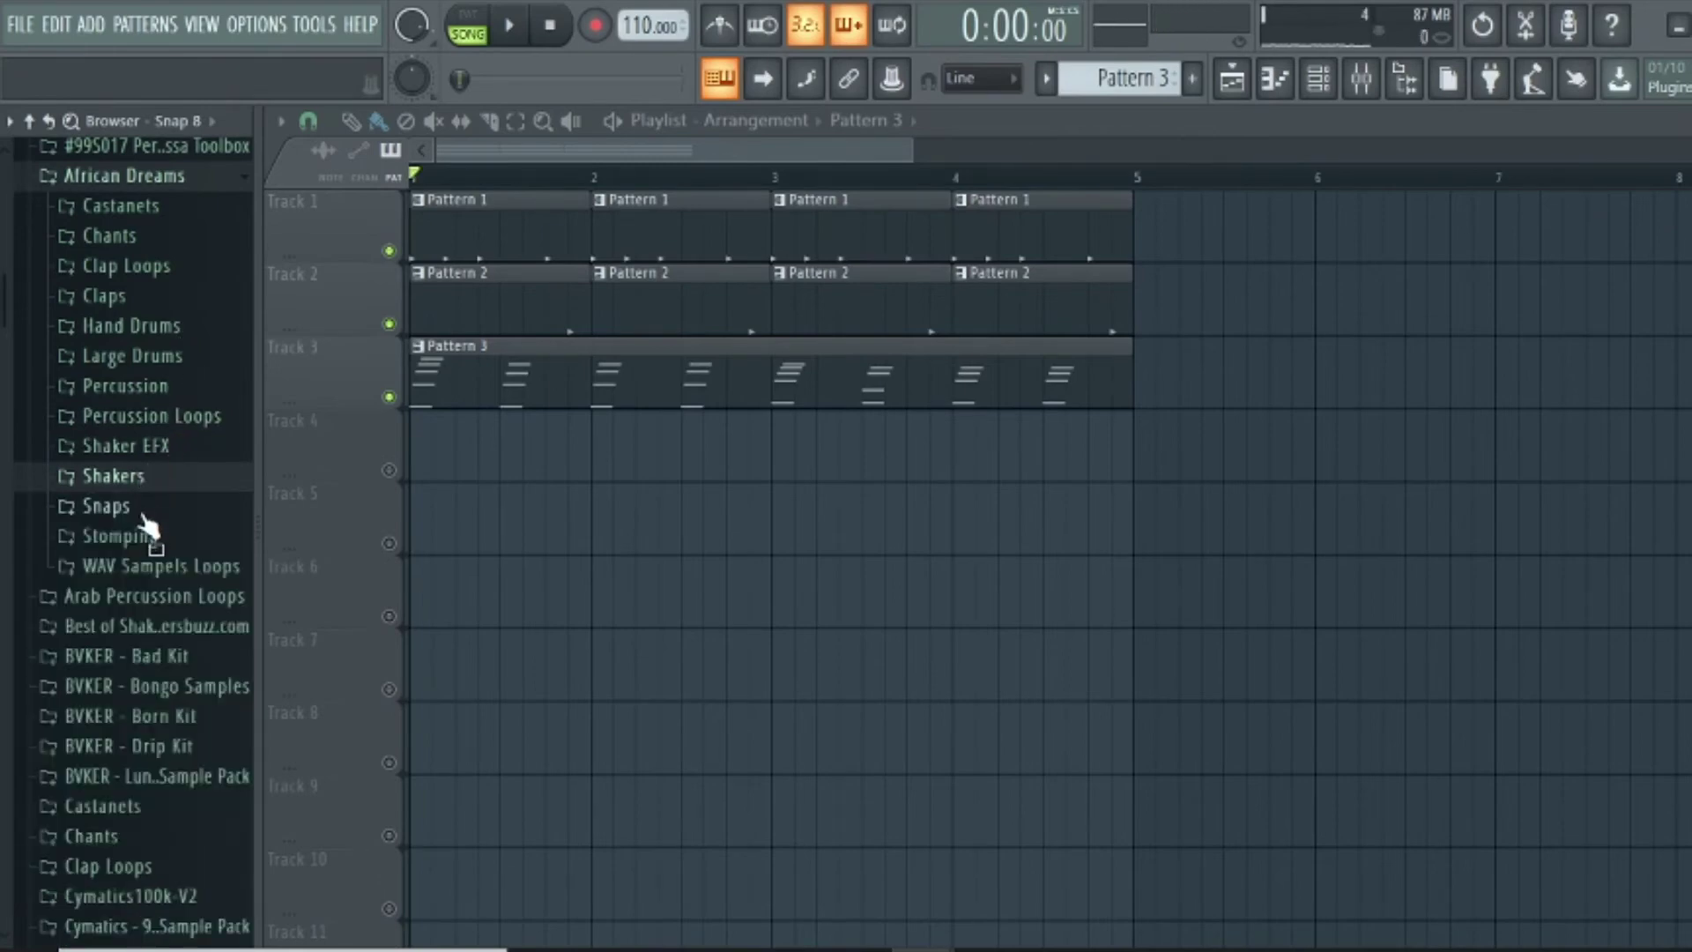
Find the Cabassa3 sample in the Percussa Toolbox instrument folder and add it as a new channel below Morphine
{"action": "scroll", "coordinate": [189, 216], "scroll_direction": "up", "scroll_amount": 2}
{"action": "left_click", "coordinate": [187, 201]}
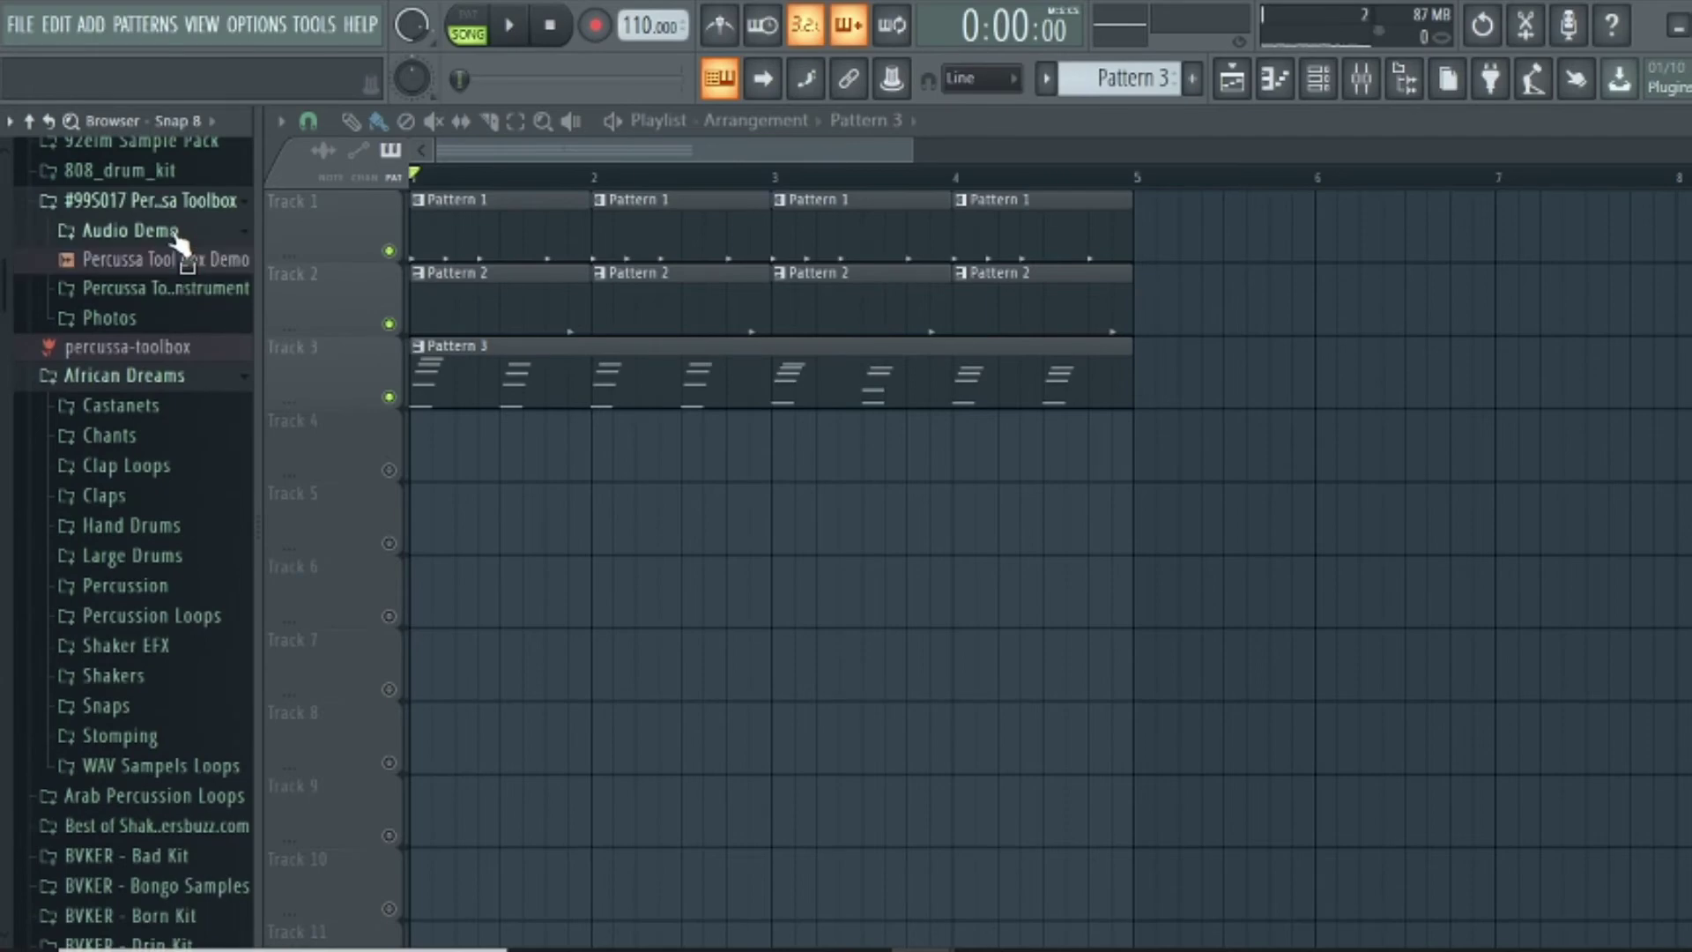
{"action": "left_click", "coordinate": [163, 294]}
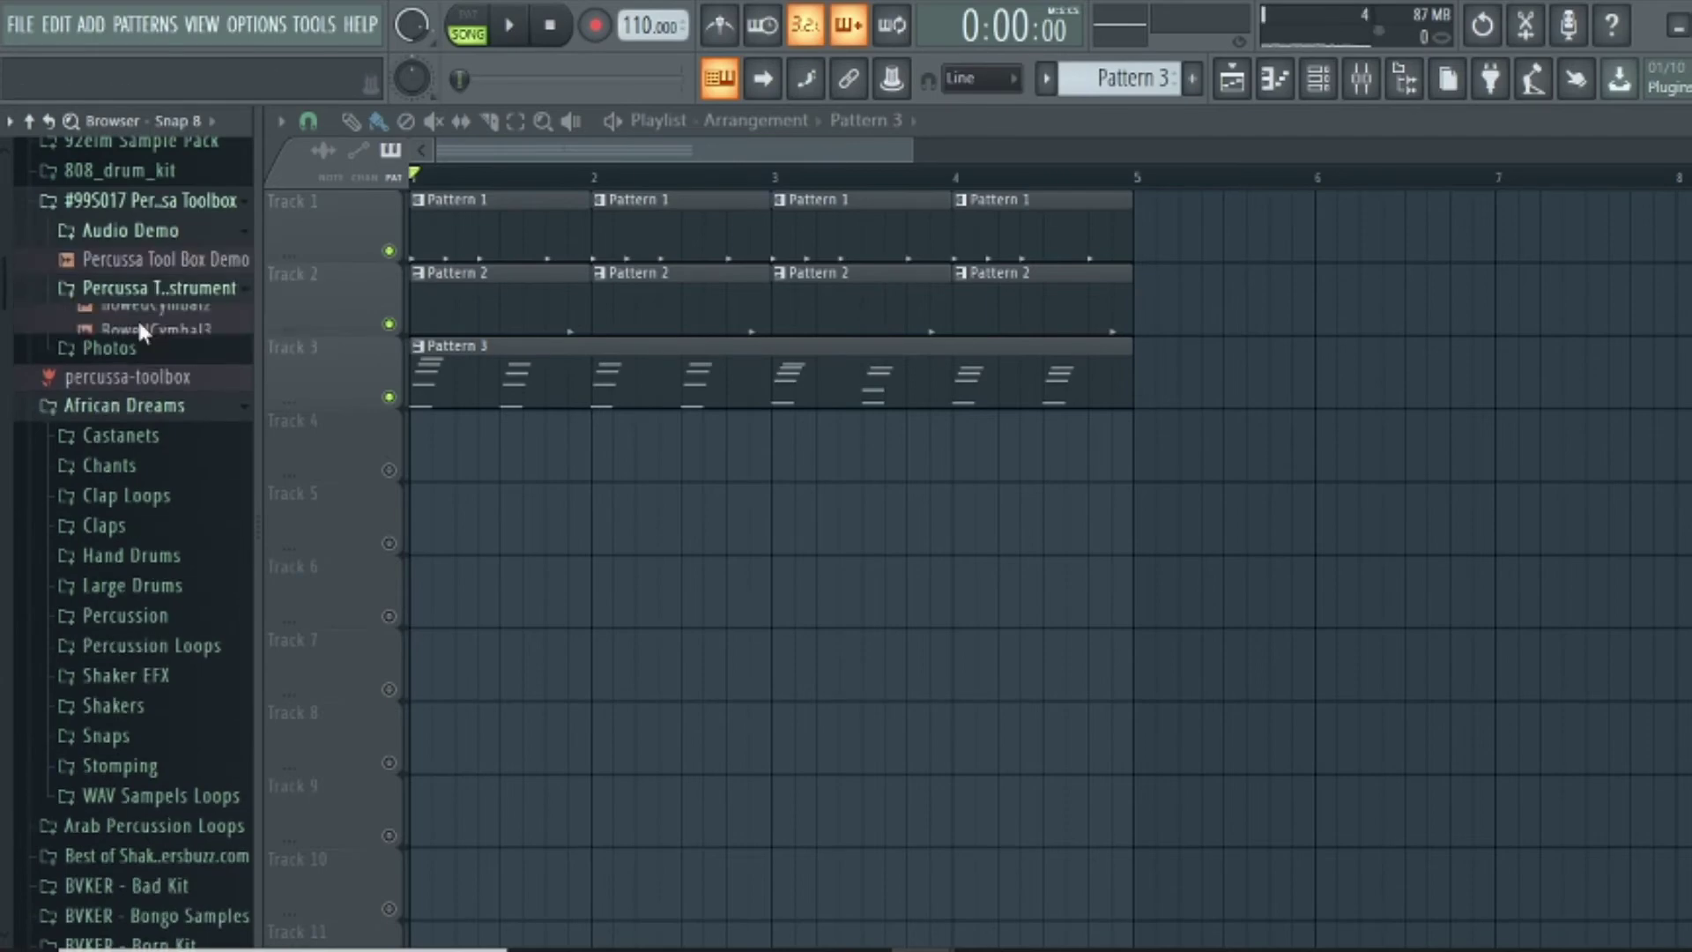
{"action": "left_click", "coordinate": [136, 317]}
{"action": "left_click", "coordinate": [119, 673]}
{"action": "scroll", "coordinate": [110, 665], "scroll_direction": "down", "scroll_amount": 8}
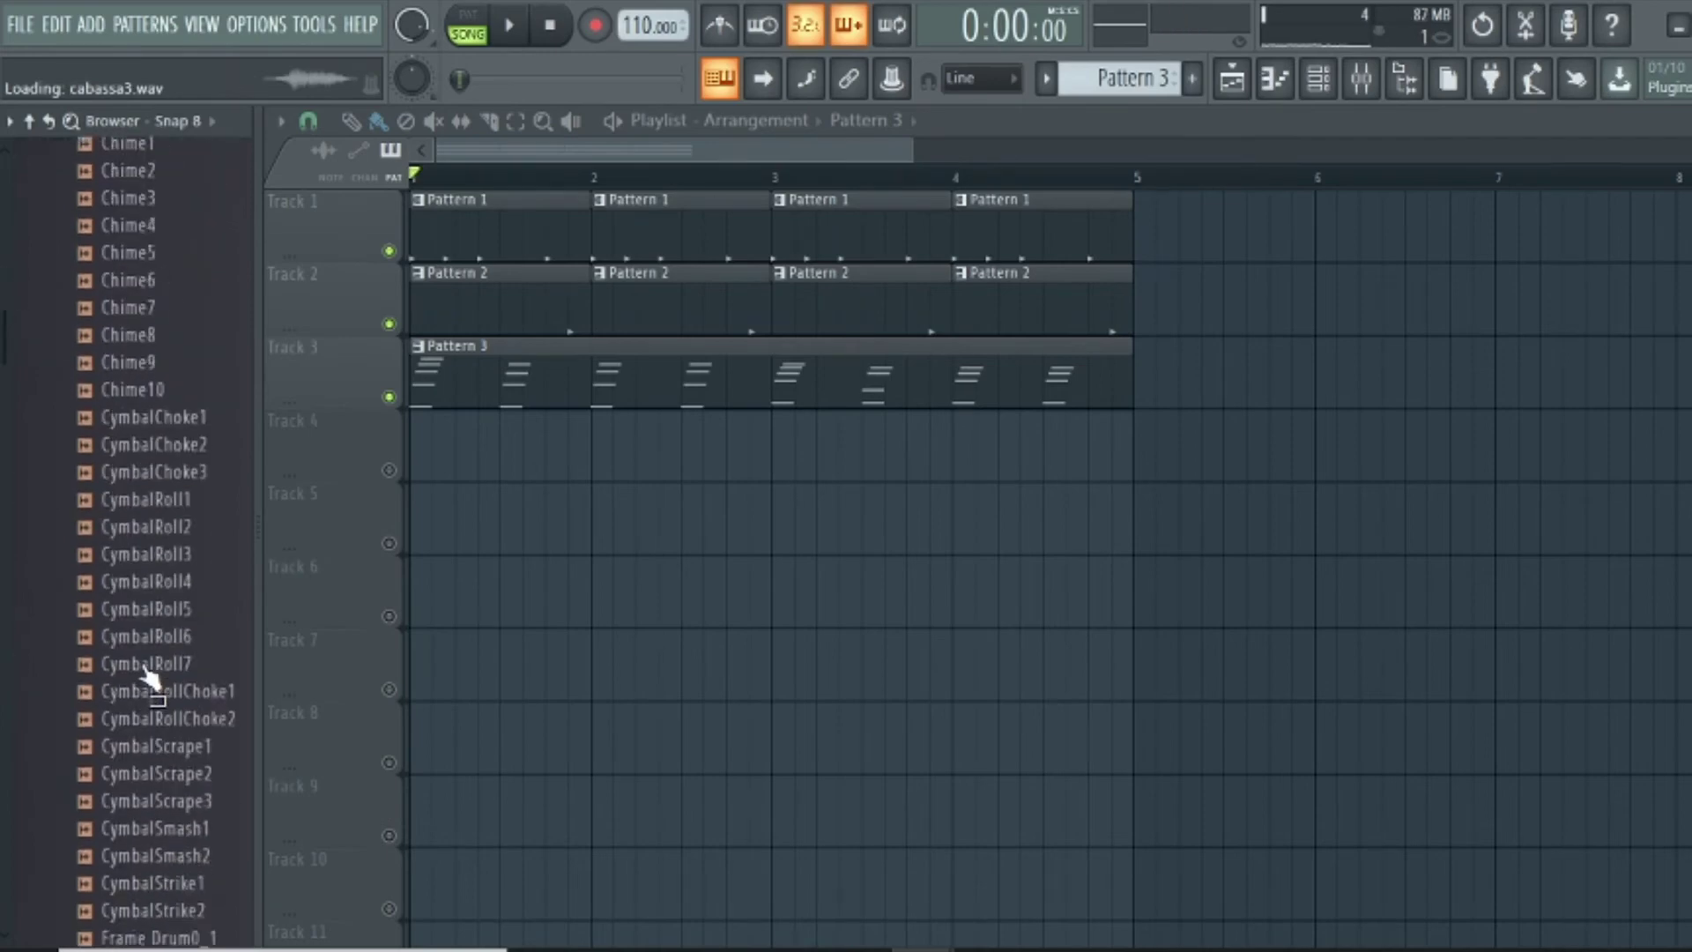
{"action": "scroll", "coordinate": [132, 670], "scroll_direction": "up", "scroll_amount": 6}
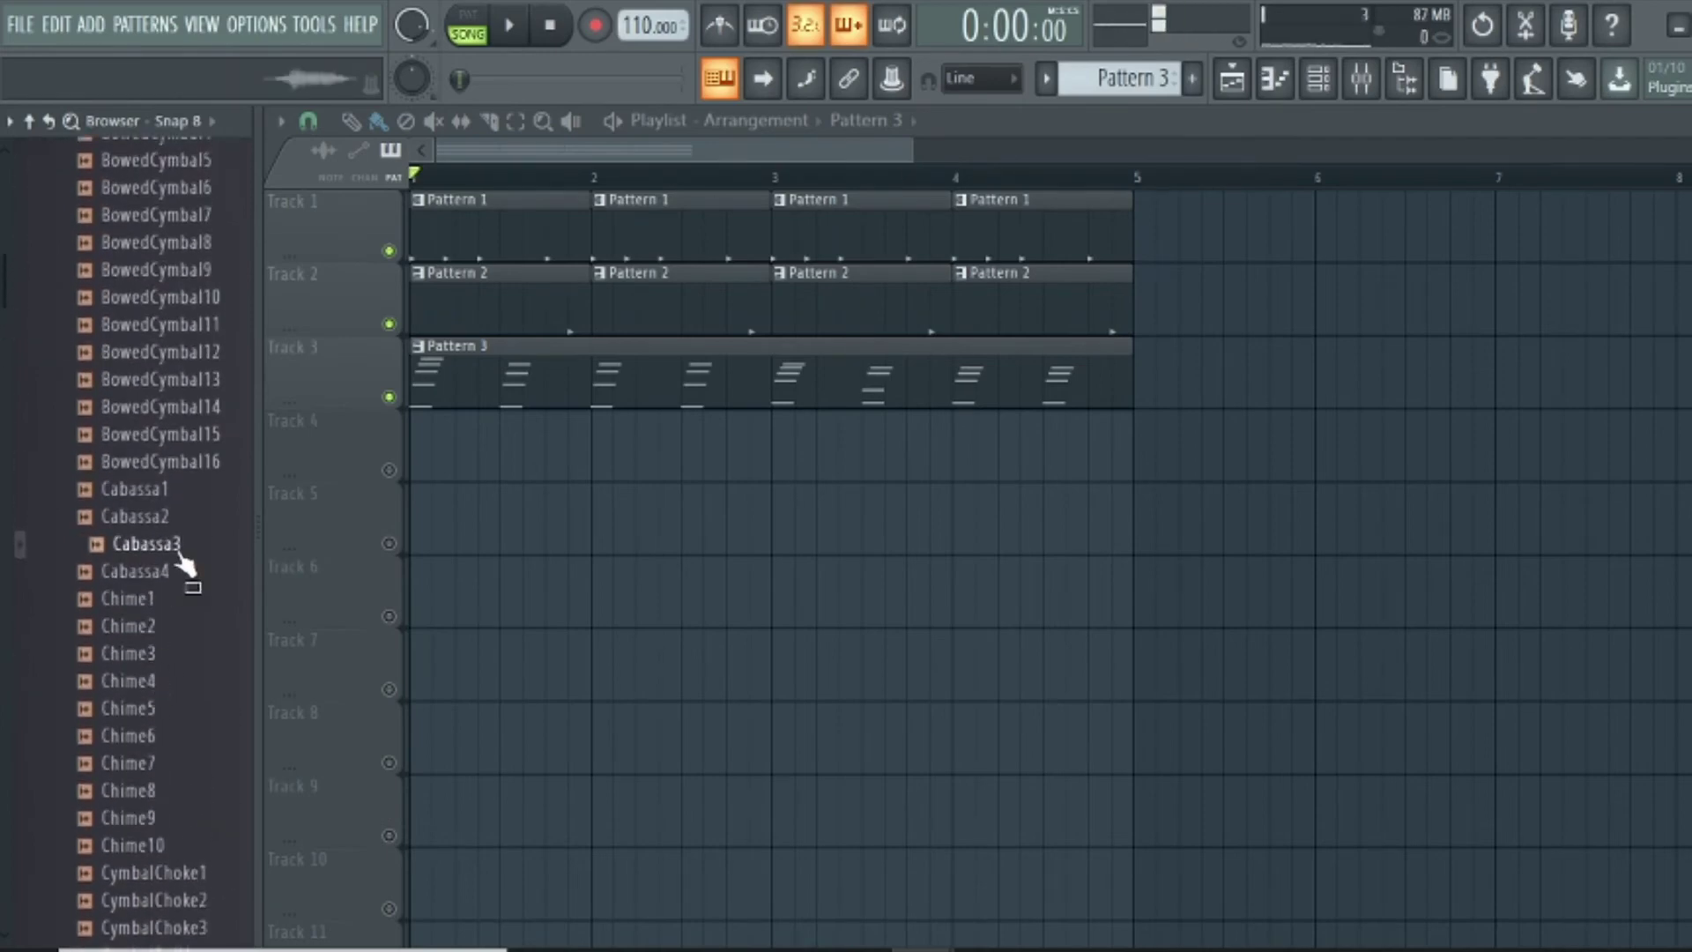
{"action": "left_click_drag", "start_coordinate": [1239, 114], "coordinate": [819, 501]}
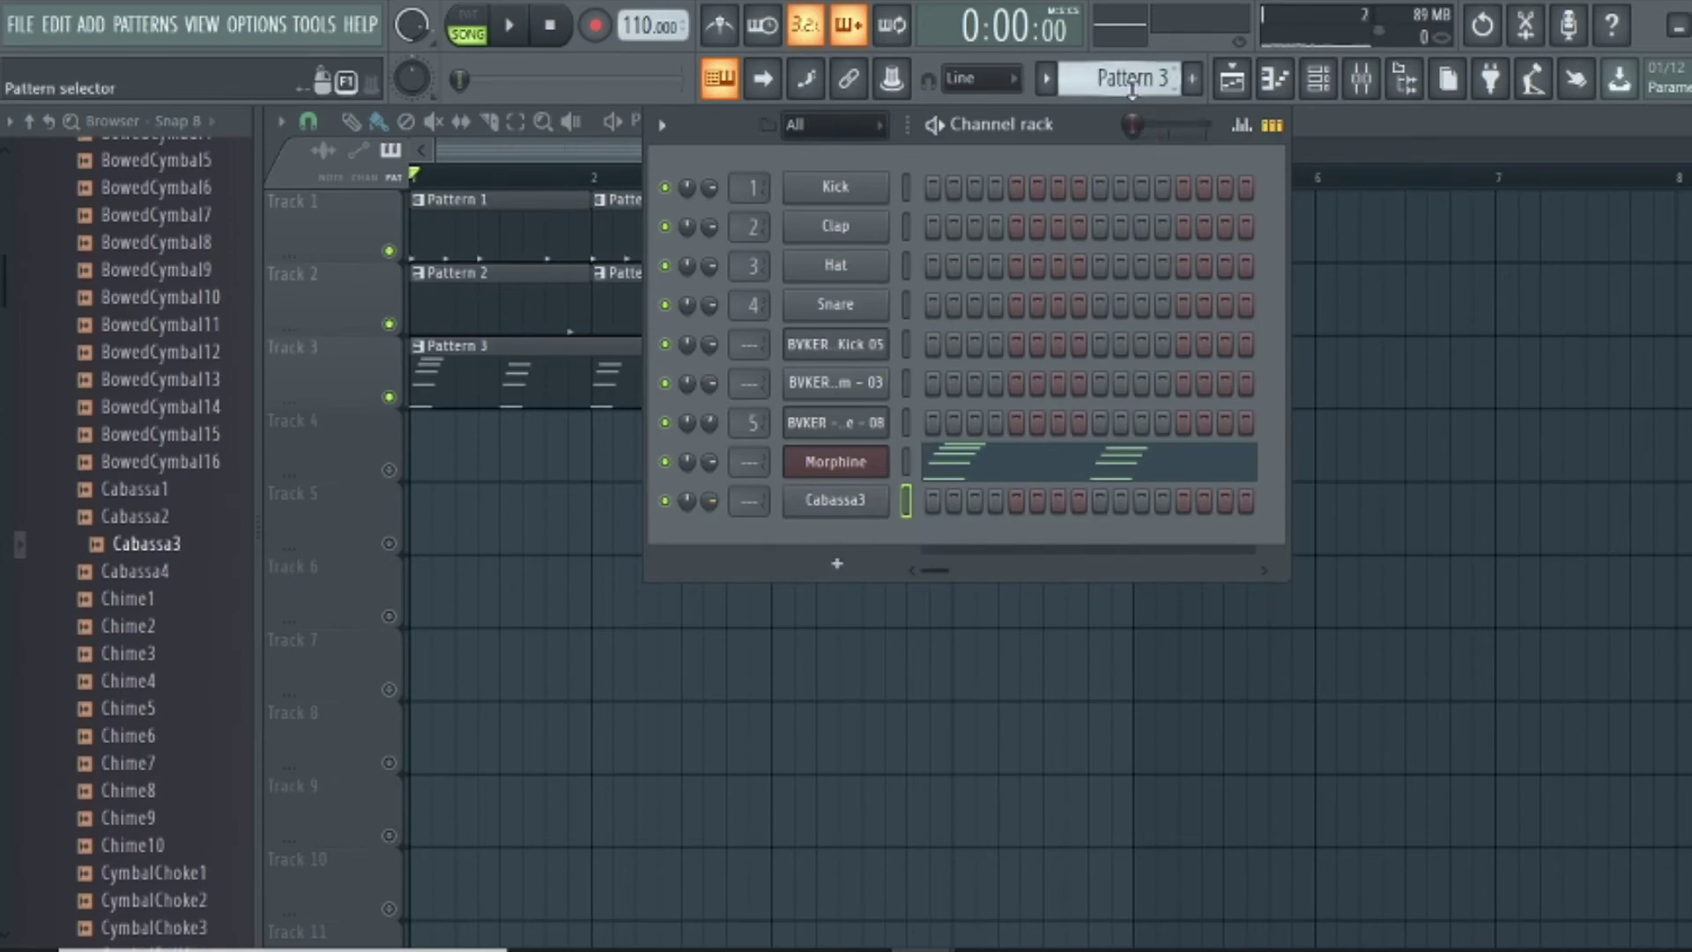
In Pattern 5, program Cabassa3 hits on steps 3, 4, 7, 8, 11, 12, 15 and 16
{"action": "scroll", "coordinate": [1132, 84], "scroll_direction": "down", "scroll_amount": 1}
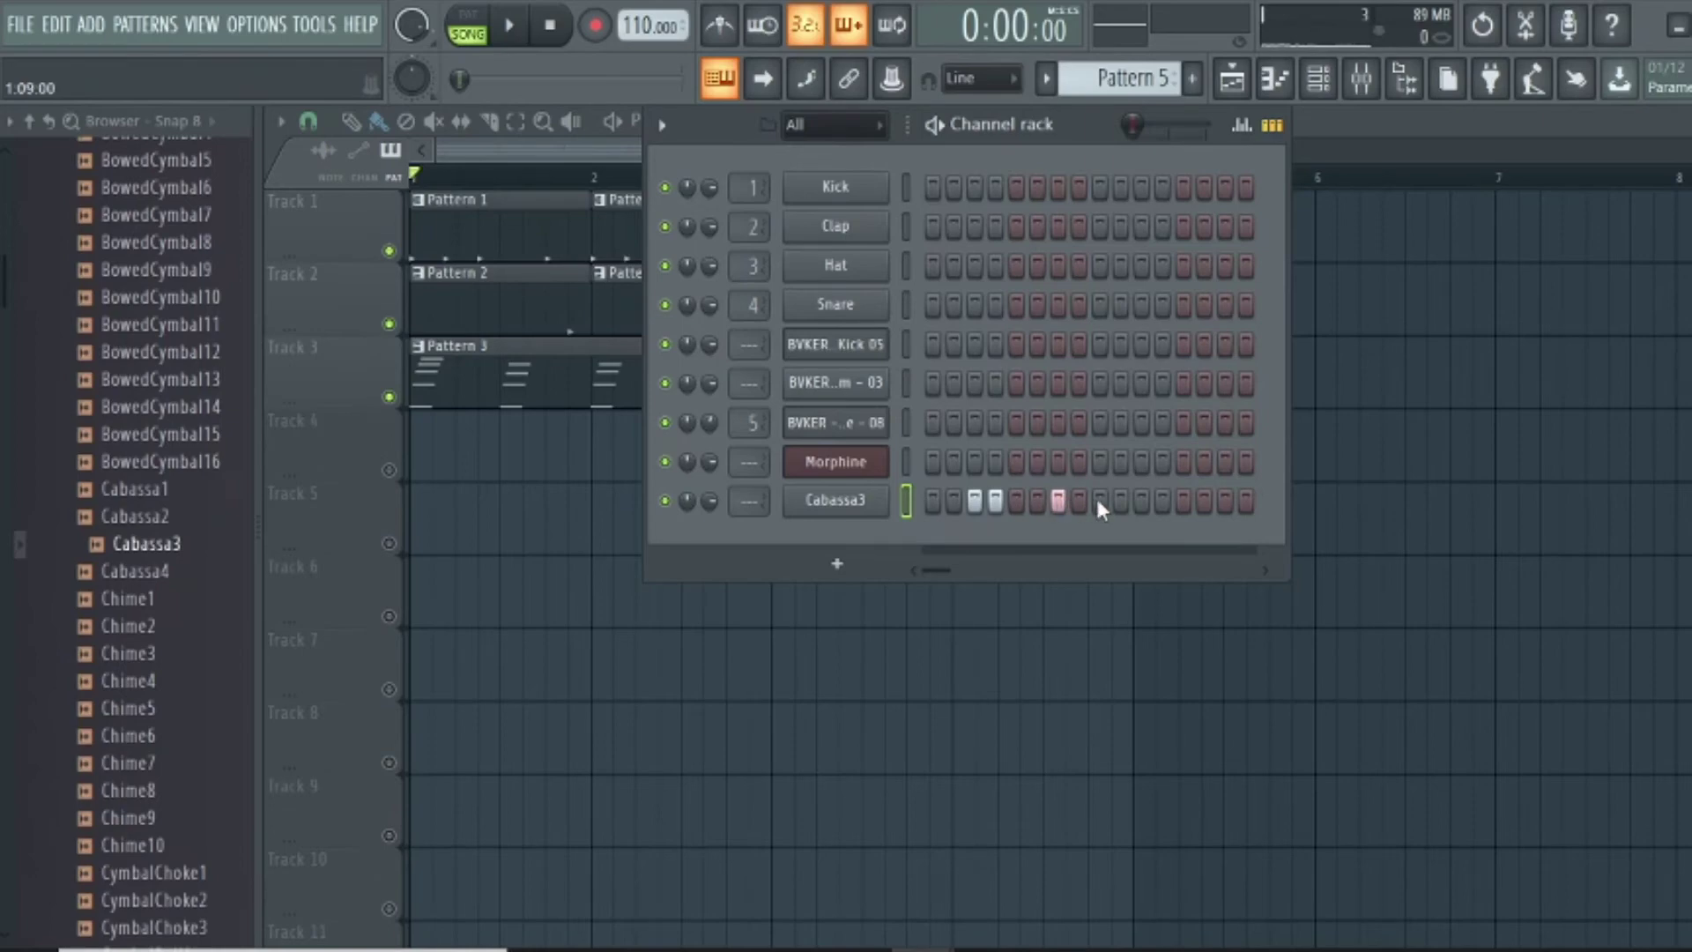
{"action": "left_click", "coordinate": [1142, 500]}
{"action": "left_click", "coordinate": [1163, 500]}
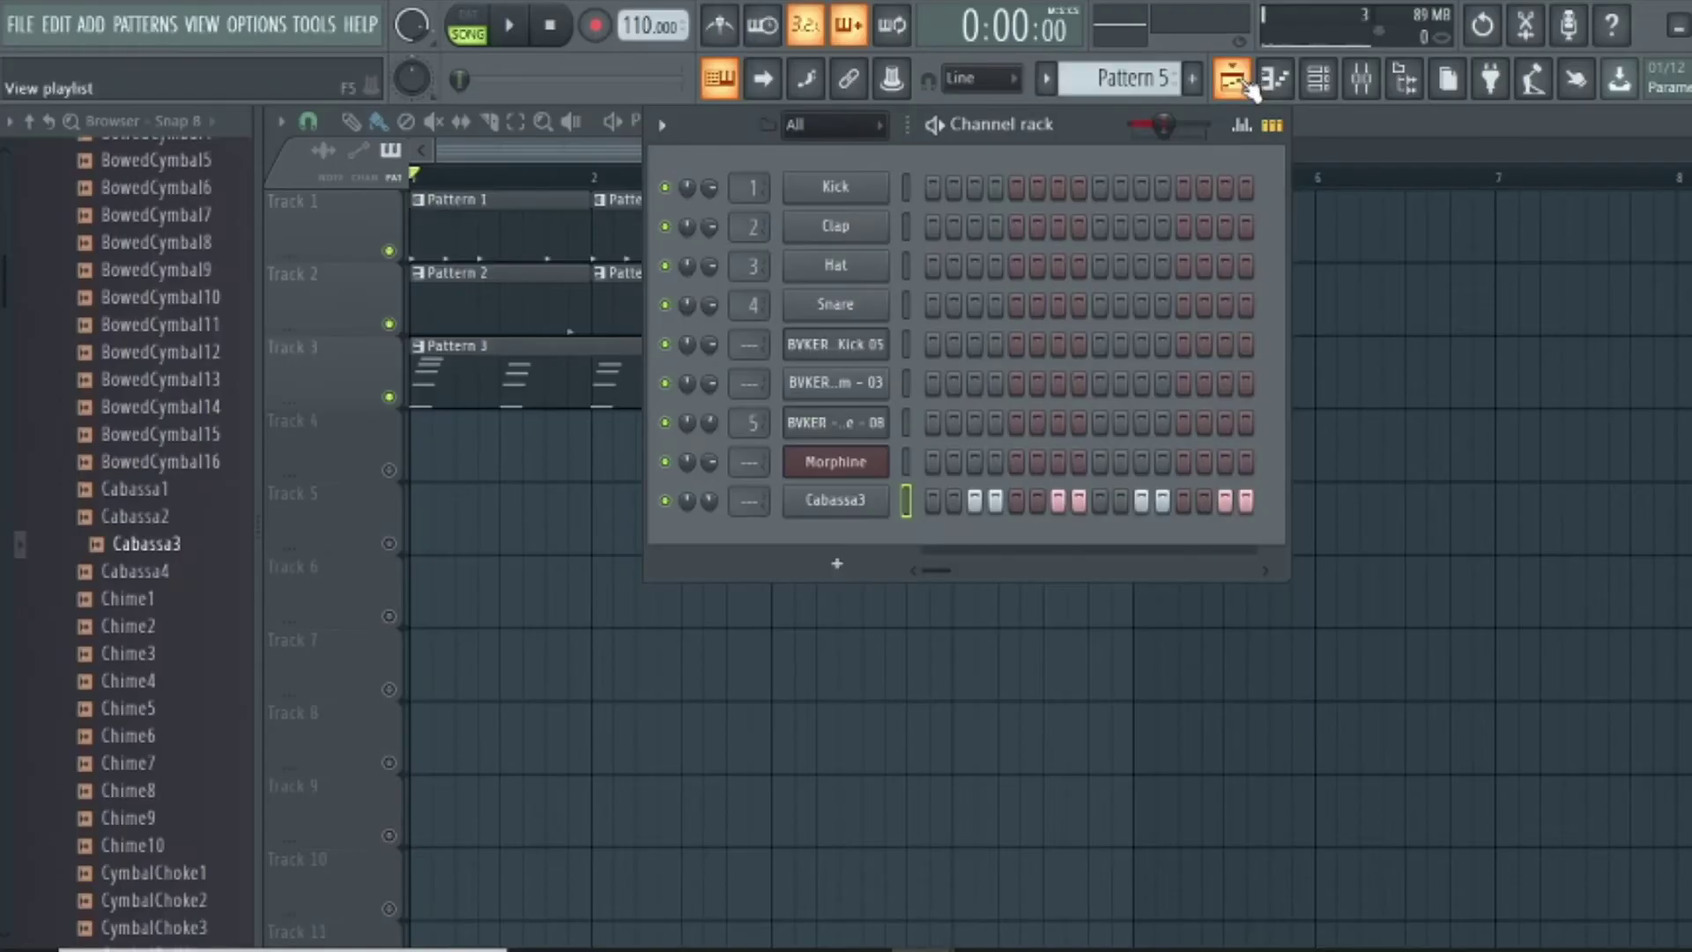
Place Pattern 5 on Track 4 of the playlist once per bar across bars 1 to 4, and audition the arrangement
{"action": "left_click", "coordinate": [1246, 81]}
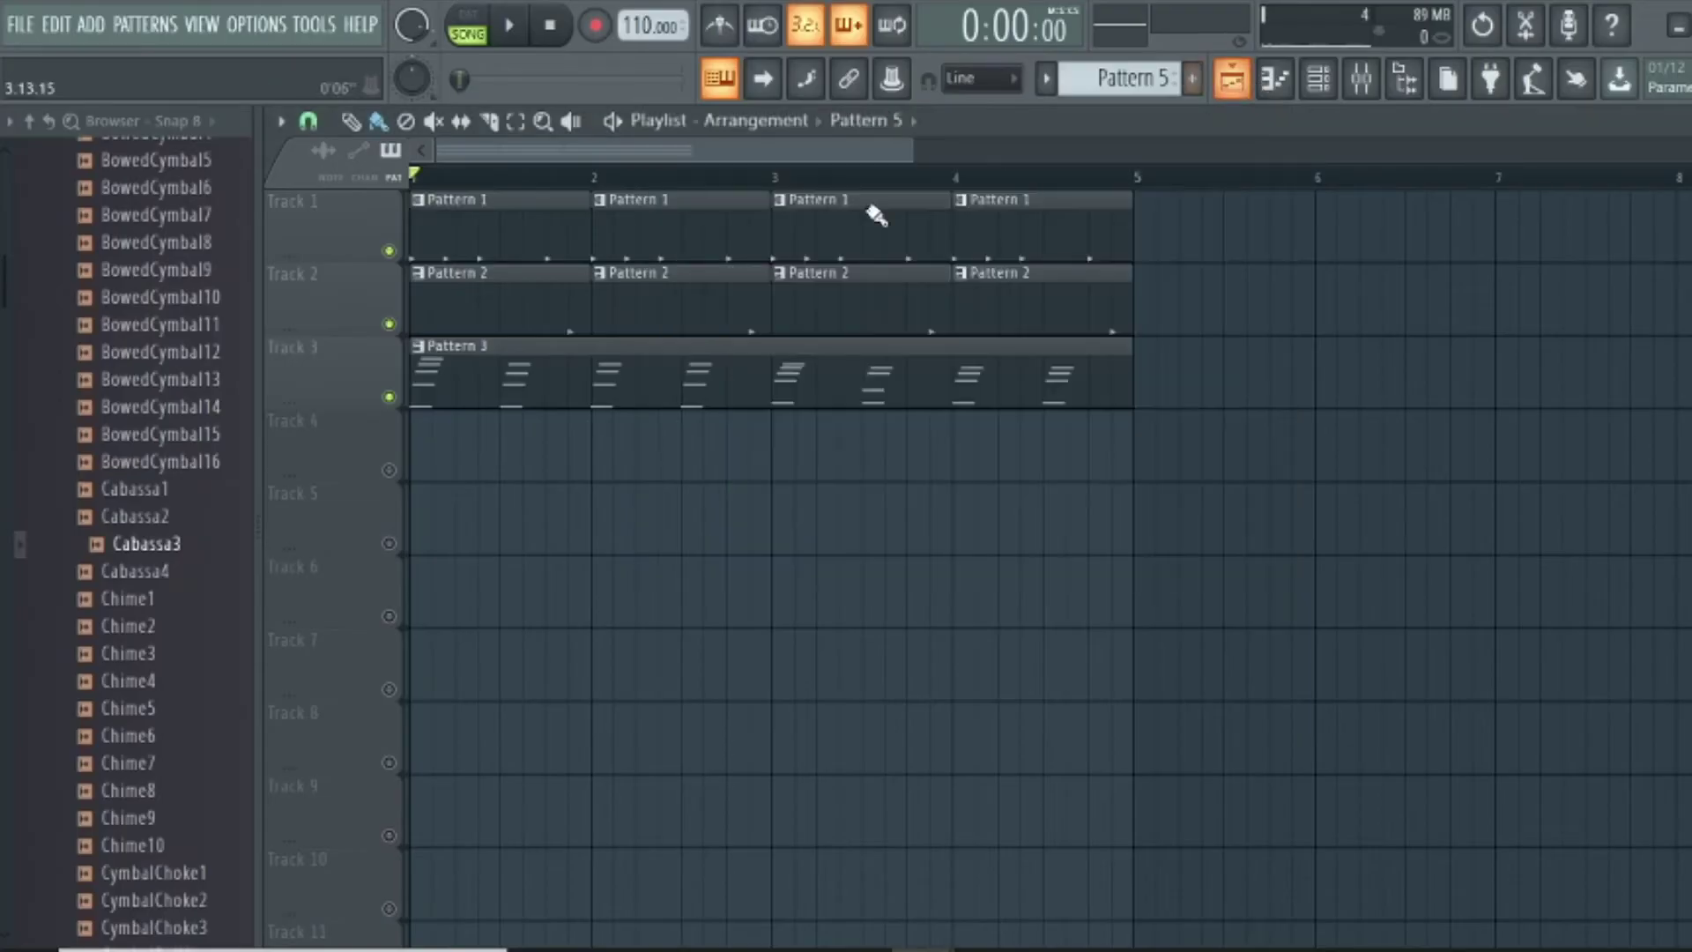
{"action": "left_click", "coordinate": [389, 470]}
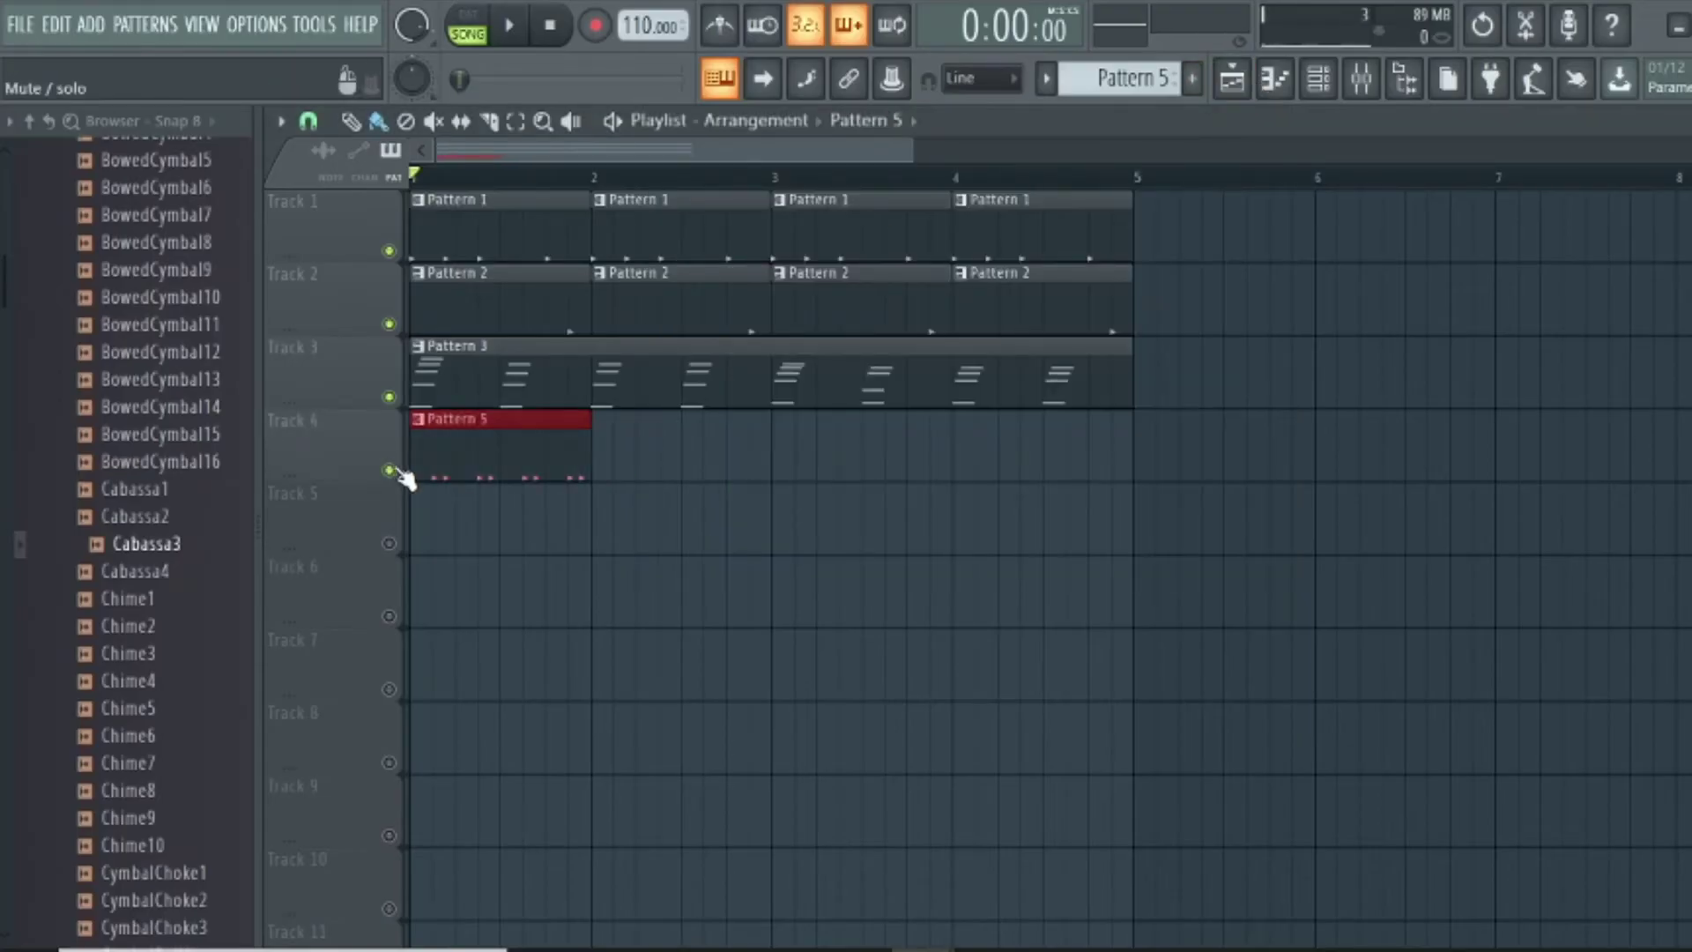
{"action": "left_click", "coordinate": [604, 434]}
{"action": "left_click", "coordinate": [785, 461]}
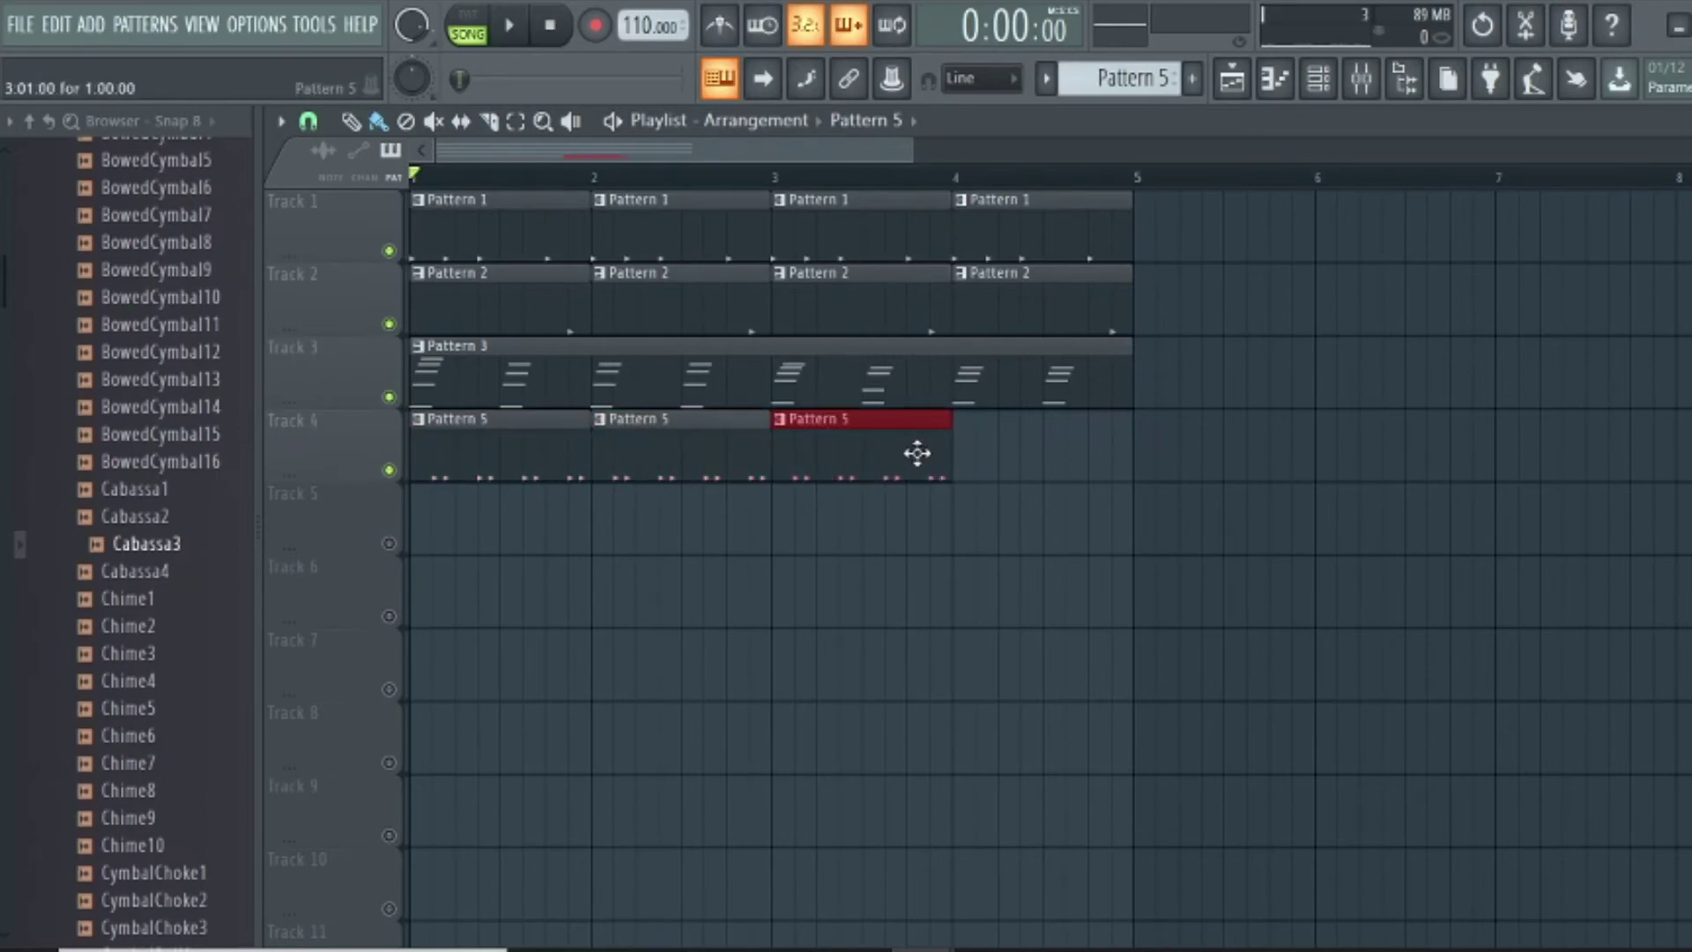
{"action": "left_click", "coordinate": [965, 447]}
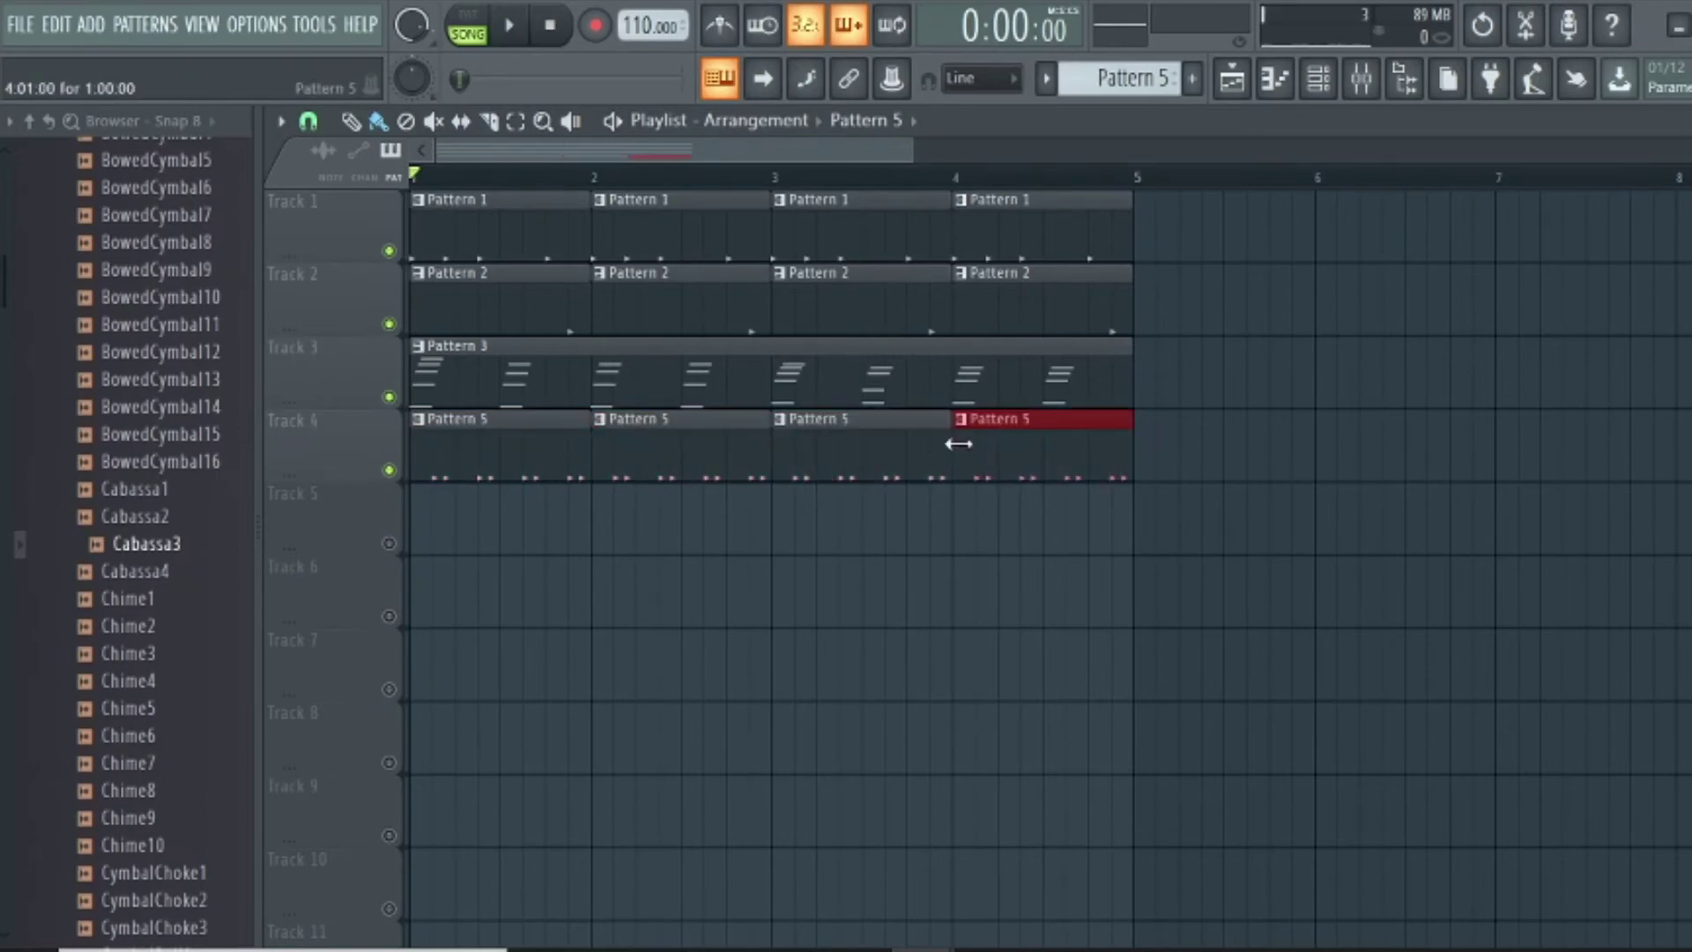
{"action": "left_click", "coordinate": [518, 29]}
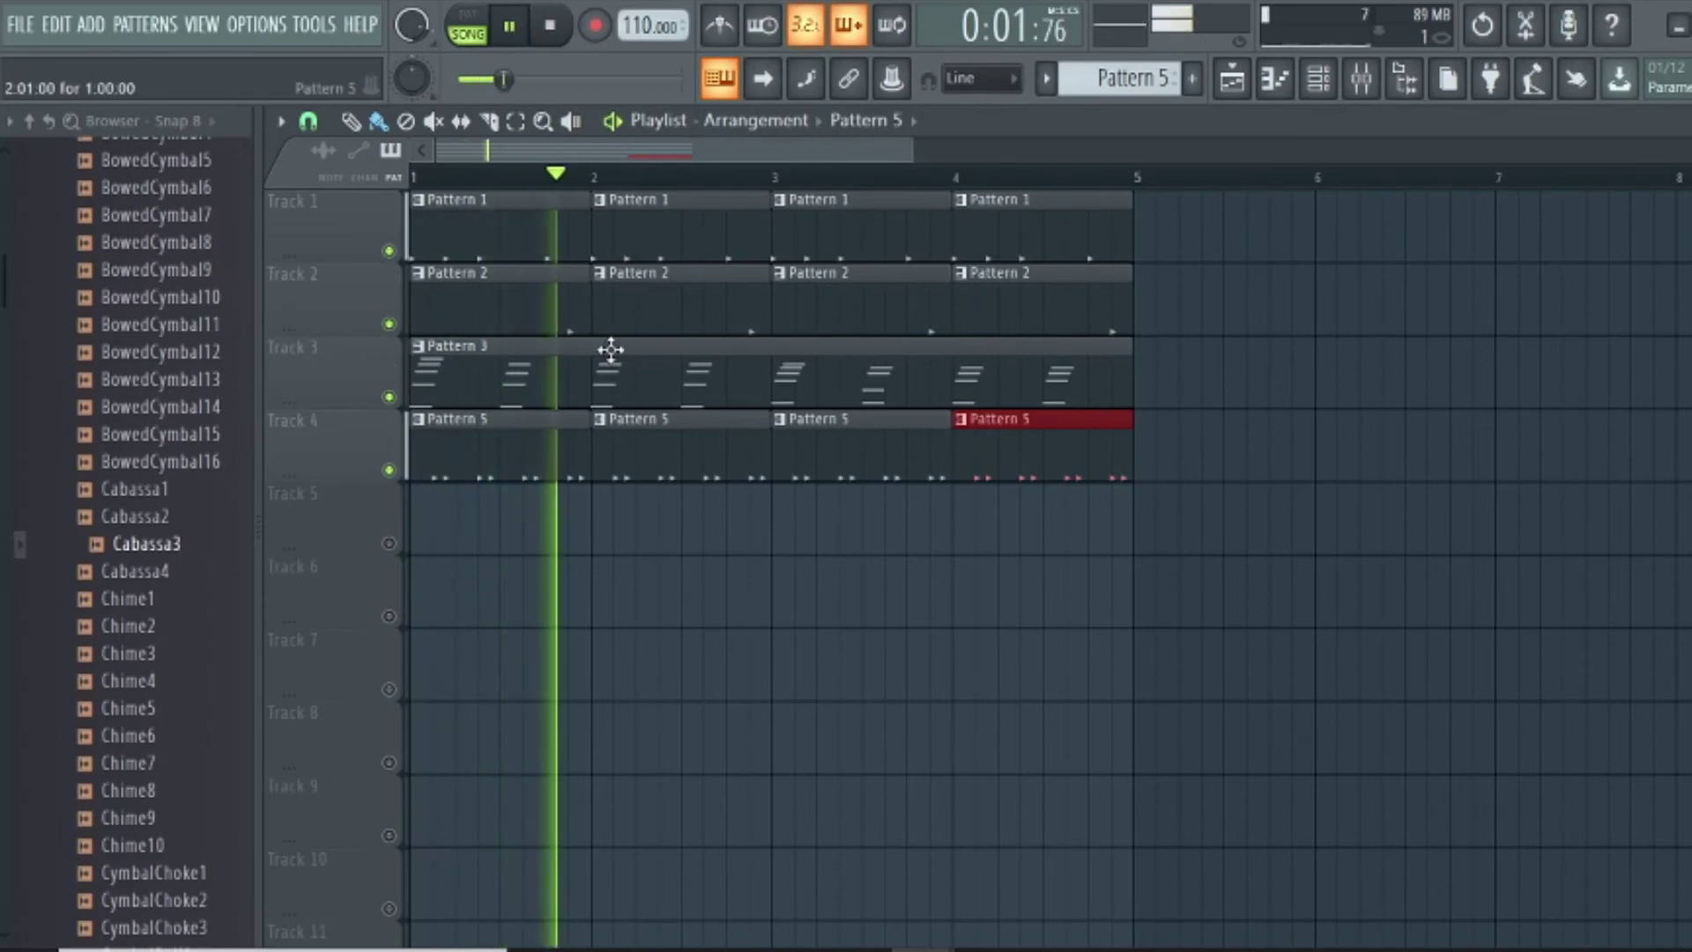
{"action": "key", "text": "space"}
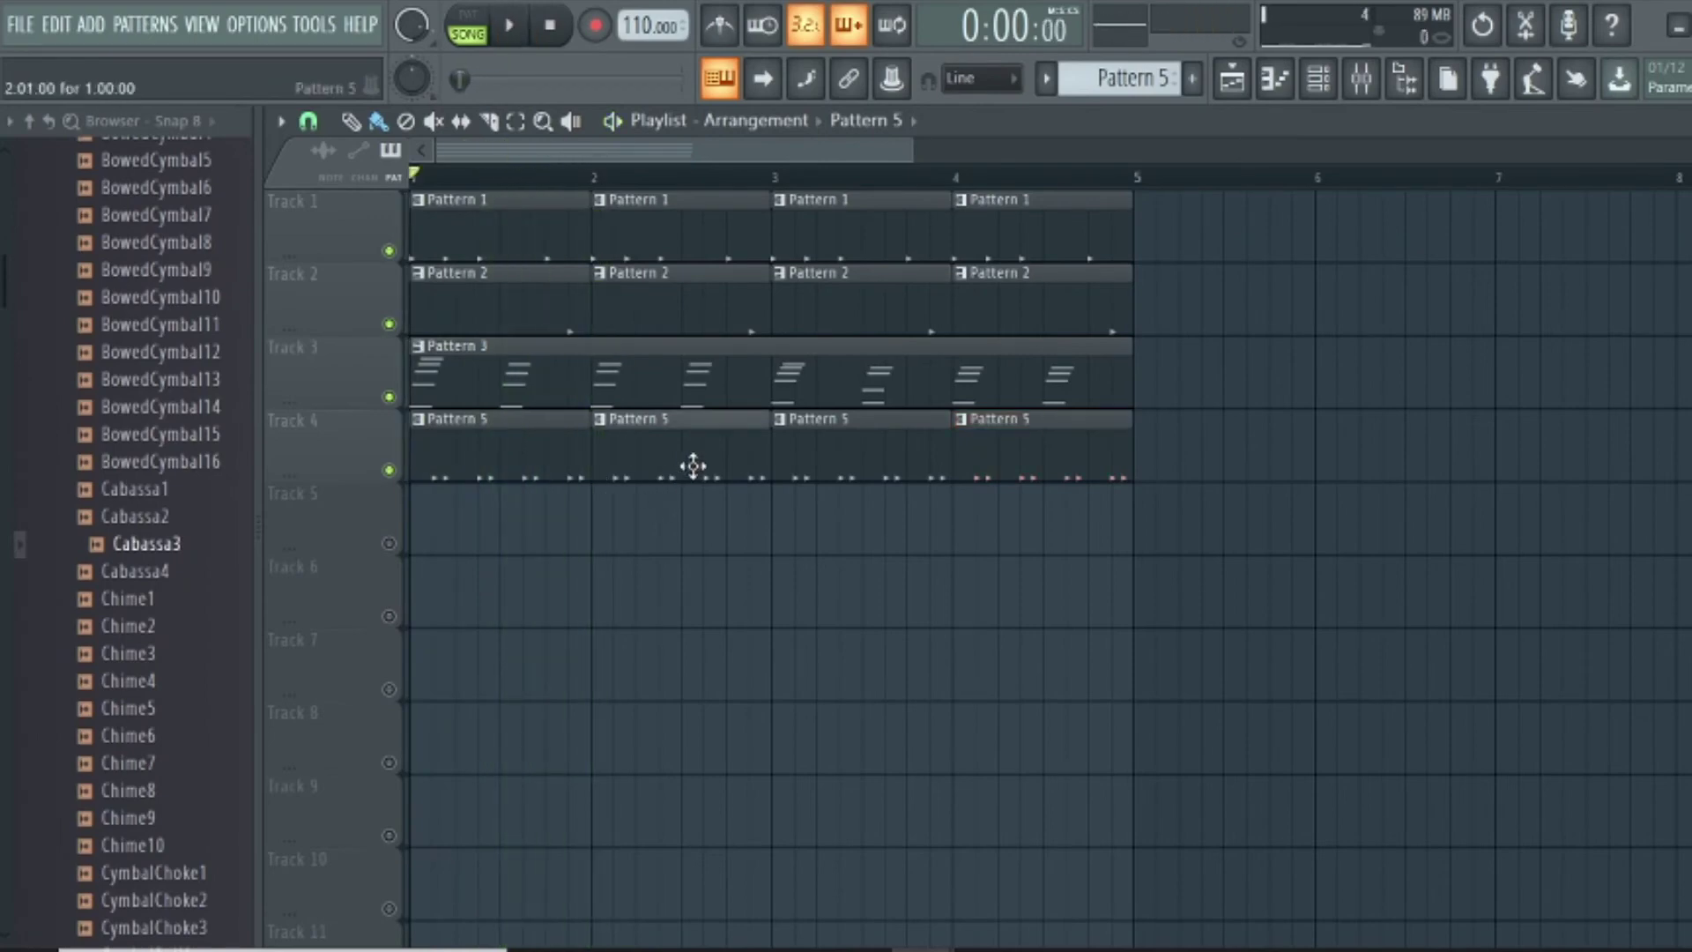
In Pattern 5's Cabassa3 piano roll, delete the second note of each pair and play the song to check the groove
{"action": "double_click", "coordinate": [693, 466]}
{"action": "scroll", "coordinate": [571, 247], "scroll_direction": "up", "scroll_amount": 4}
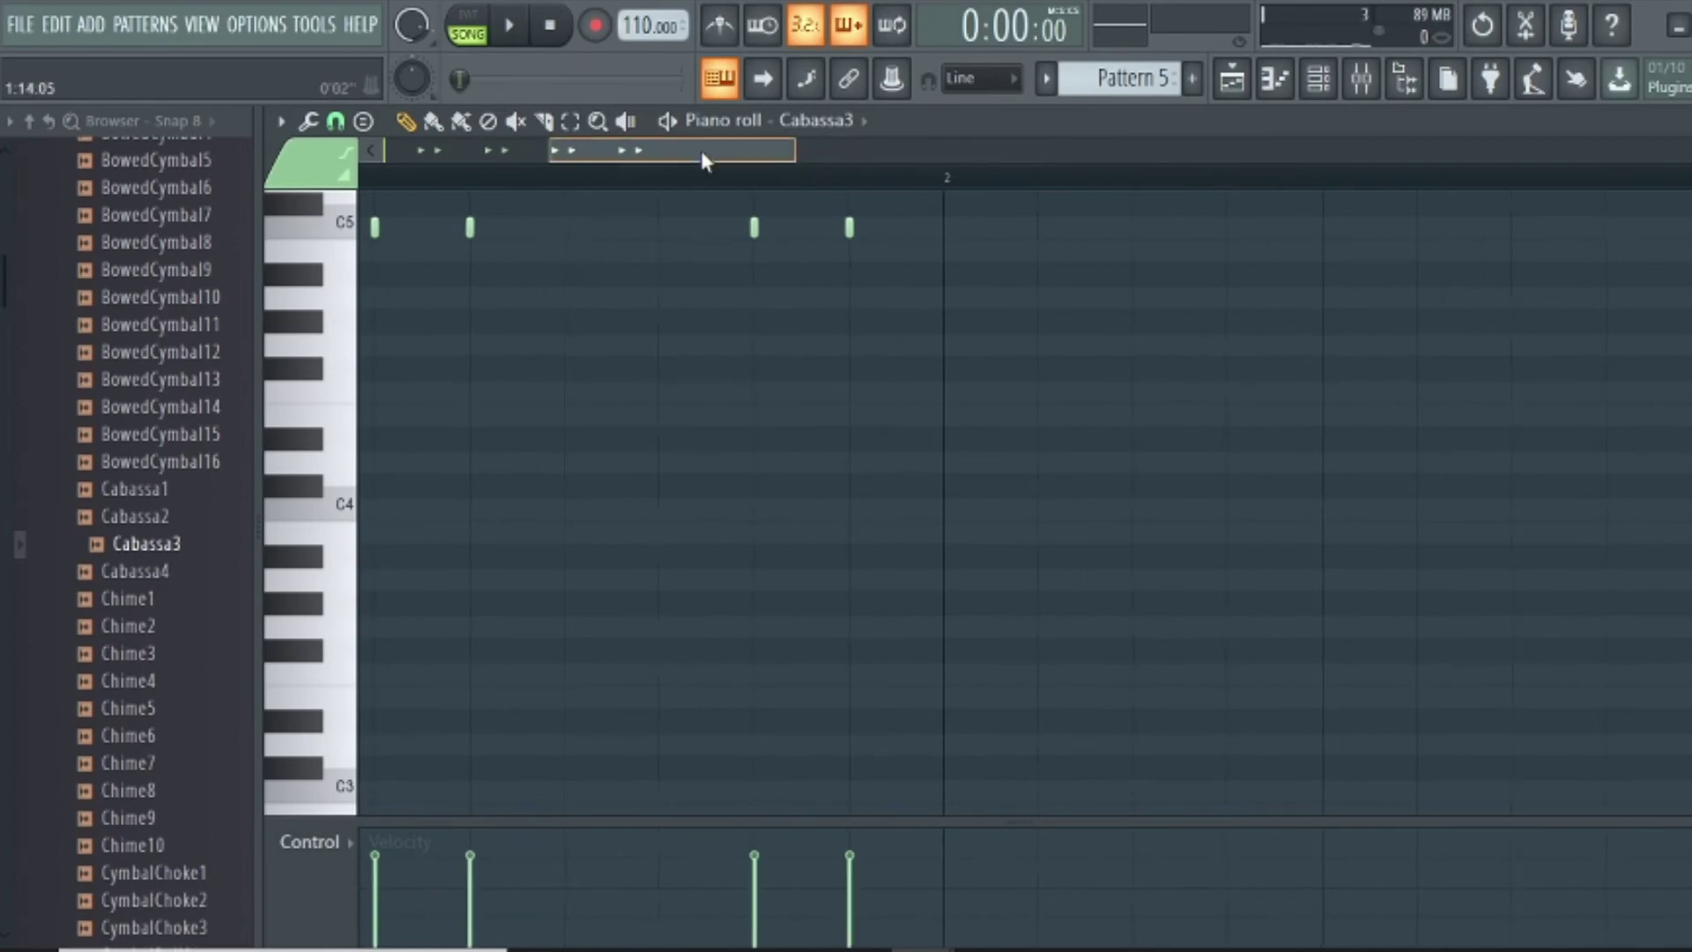
{"action": "left_click_drag", "start_coordinate": [691, 149], "coordinate": [331, 275]}
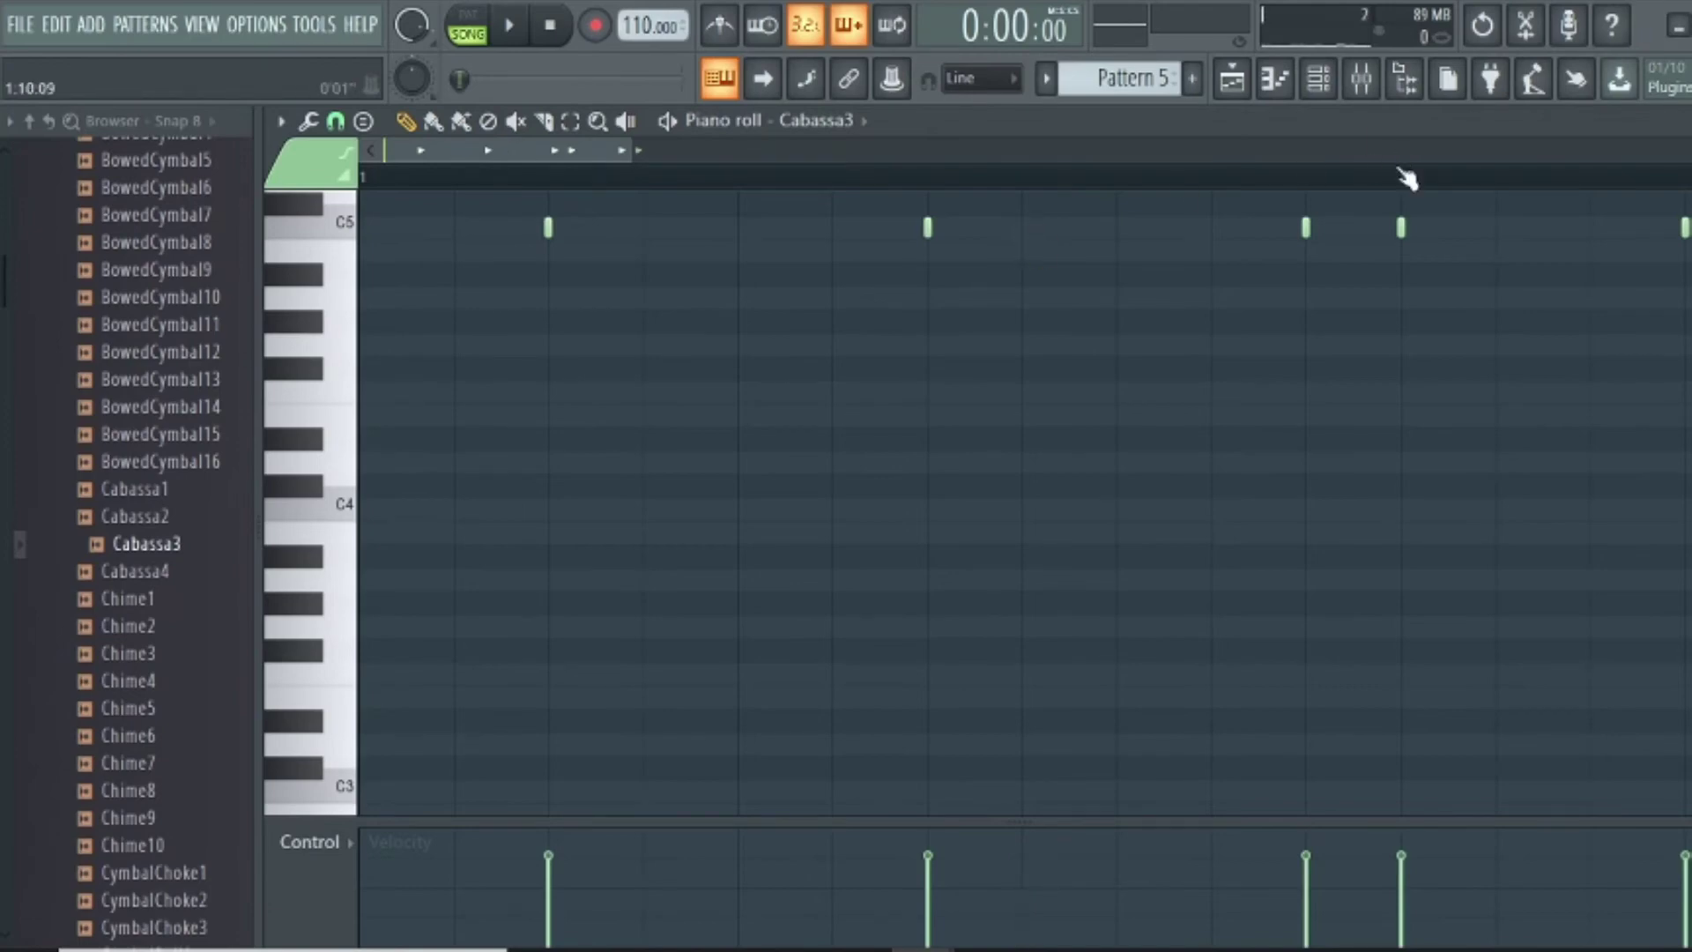
{"action": "key", "text": "space"}
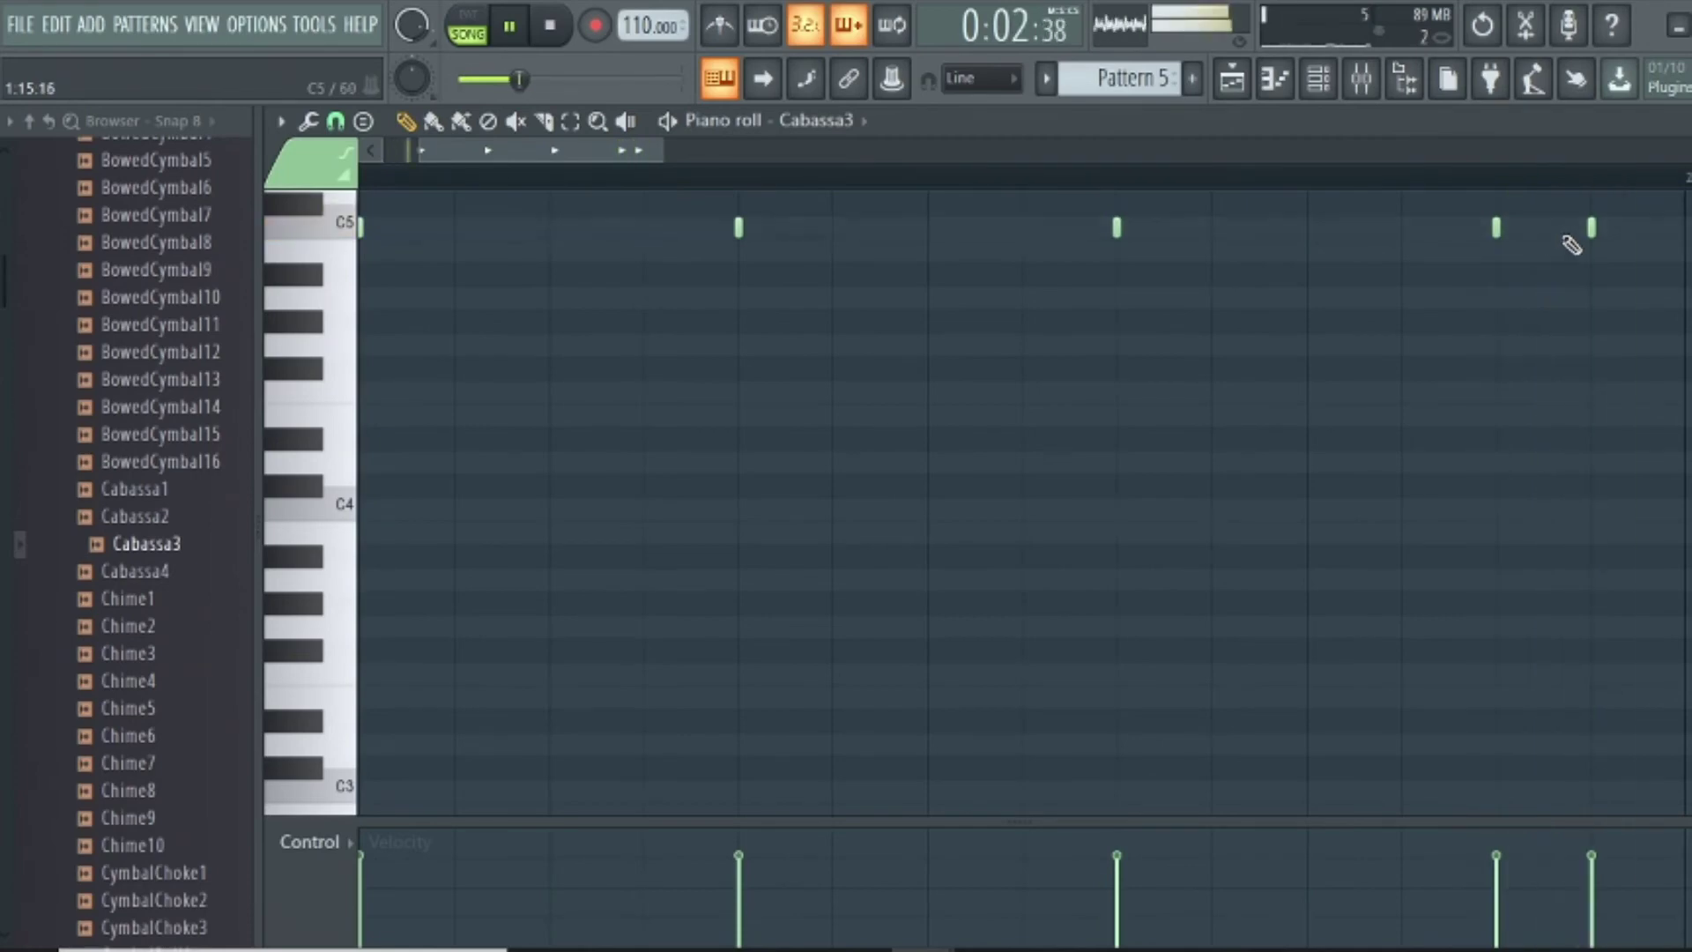
{"action": "right_click", "coordinate": [1591, 229]}
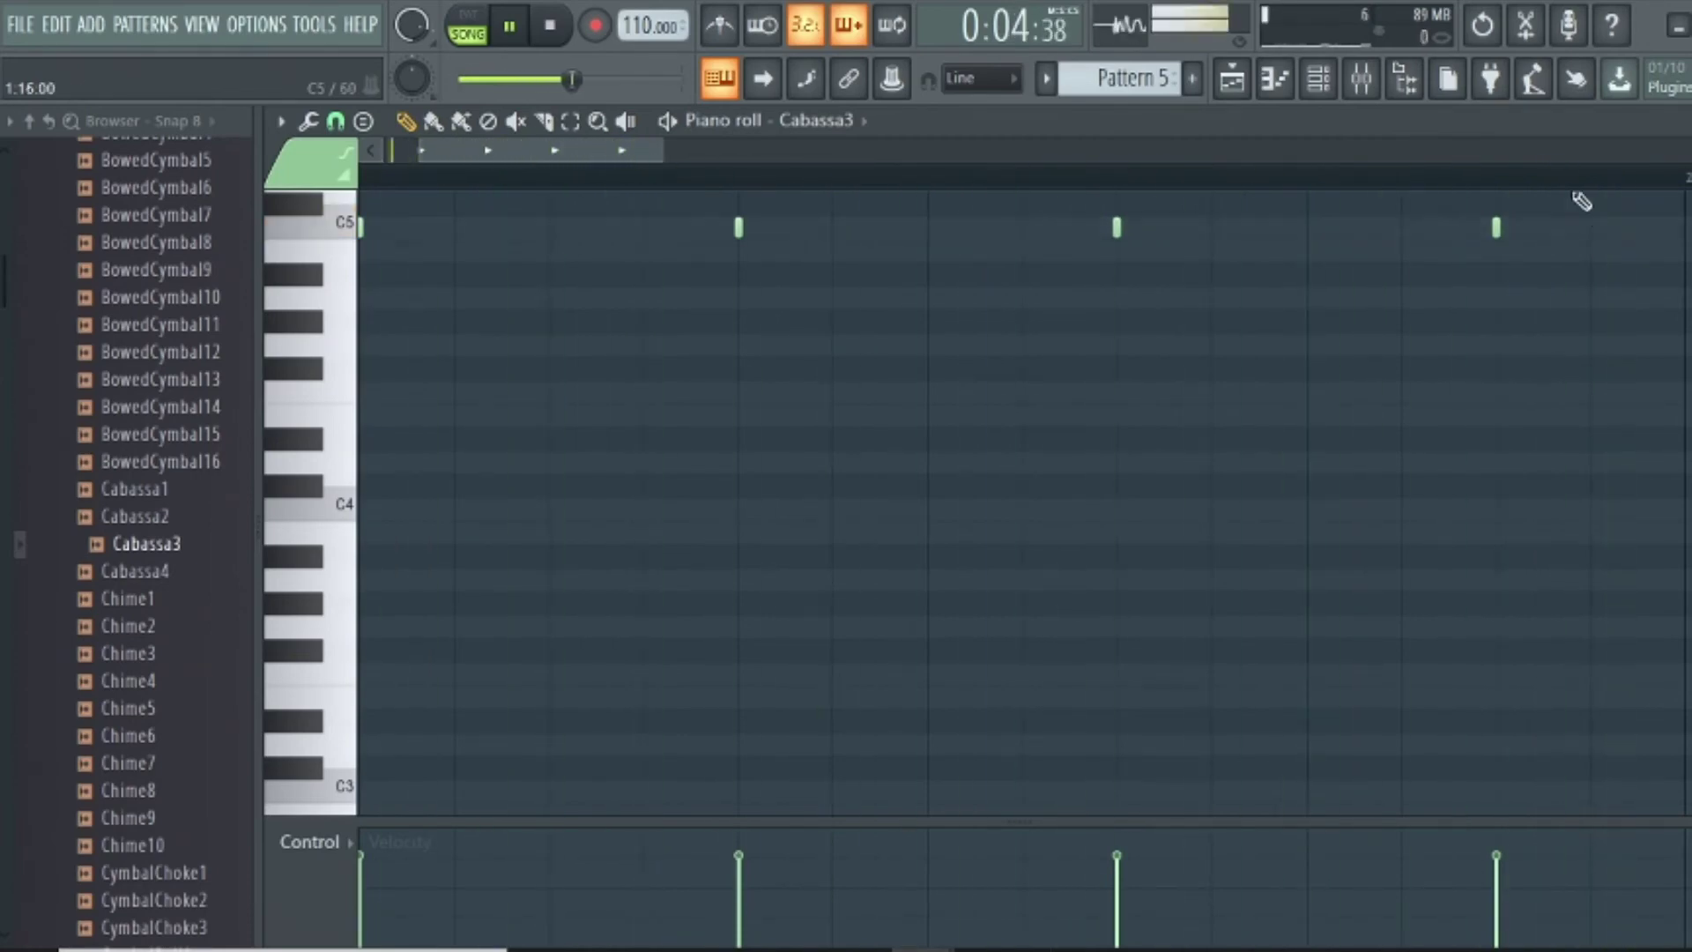
{"action": "key", "text": "space"}
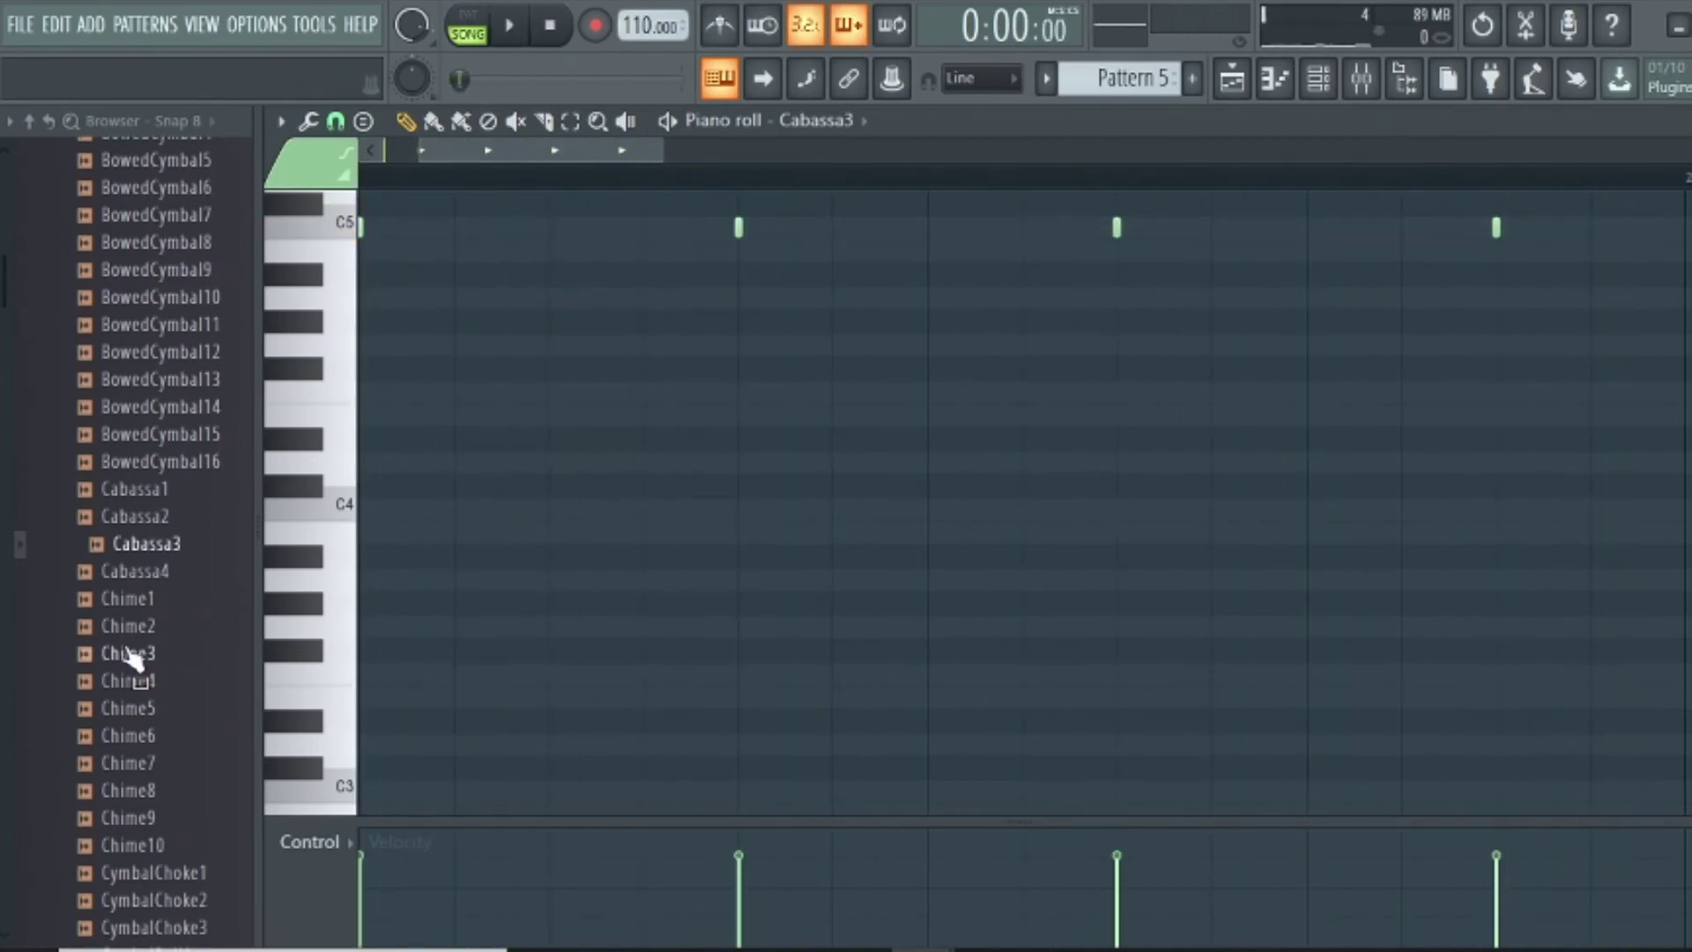
Audition chime, cymbal, frame drum and ocean drum samples in the Percussa Toolbox instrument folder
{"action": "left_click", "coordinate": [128, 680]}
{"action": "scroll", "coordinate": [135, 798], "scroll_direction": "down", "scroll_amount": 4}
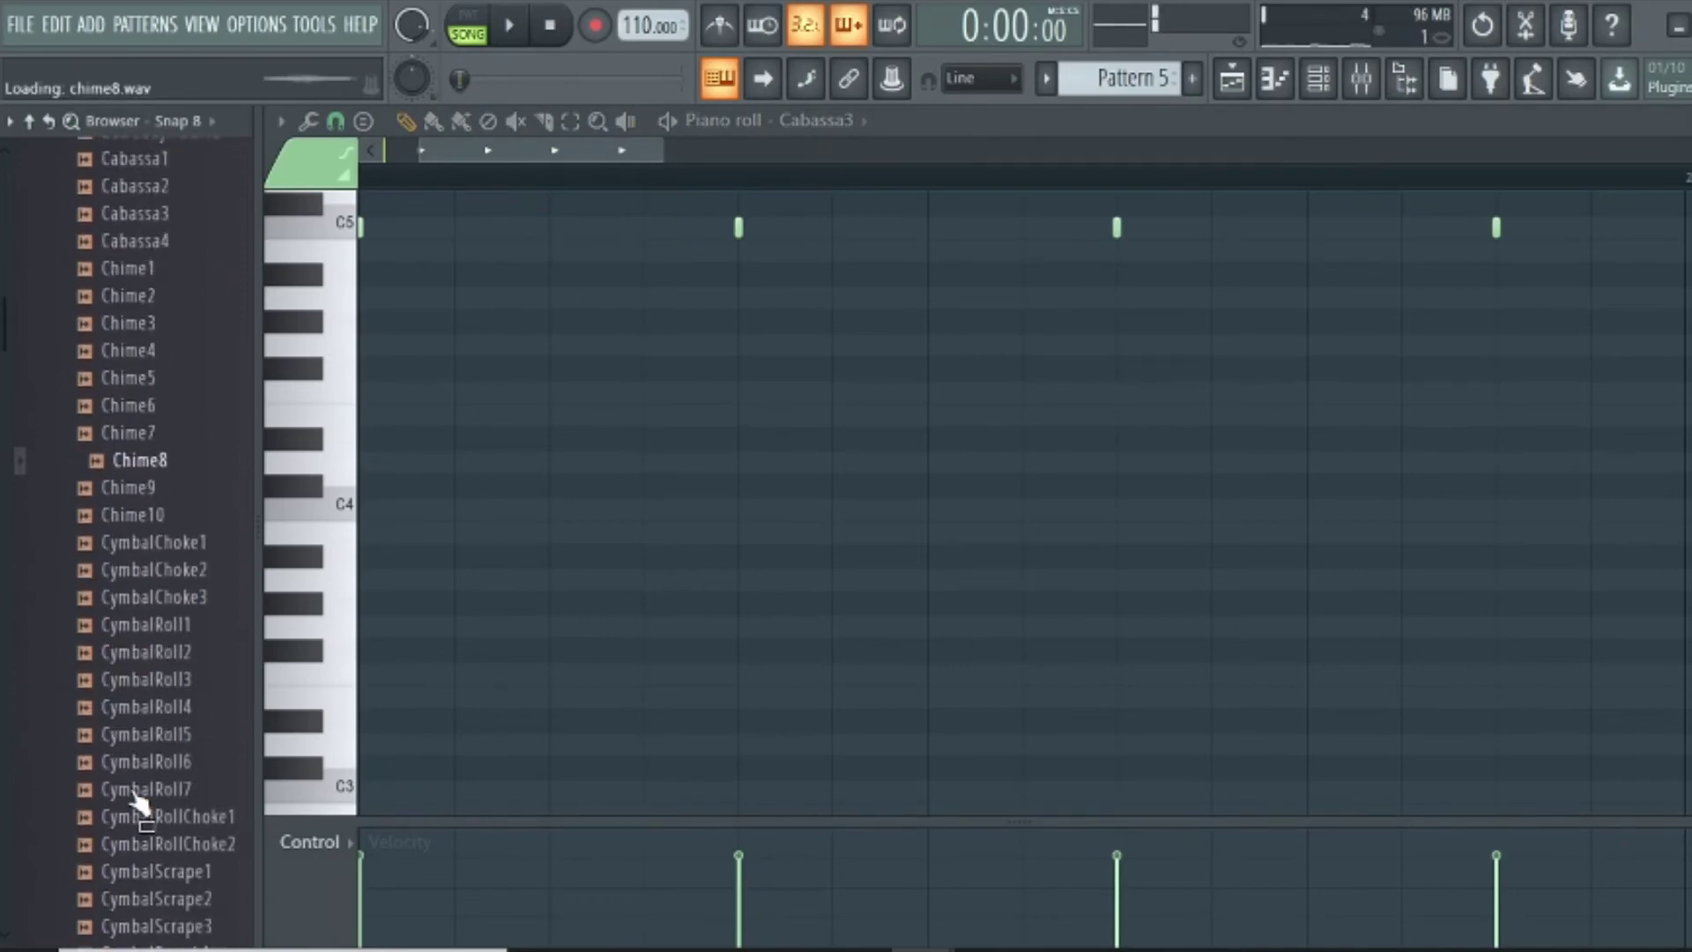
{"action": "left_click", "coordinate": [136, 793]}
{"action": "left_click", "coordinate": [143, 846]}
{"action": "scroll", "coordinate": [146, 859], "scroll_direction": "down", "scroll_amount": 3}
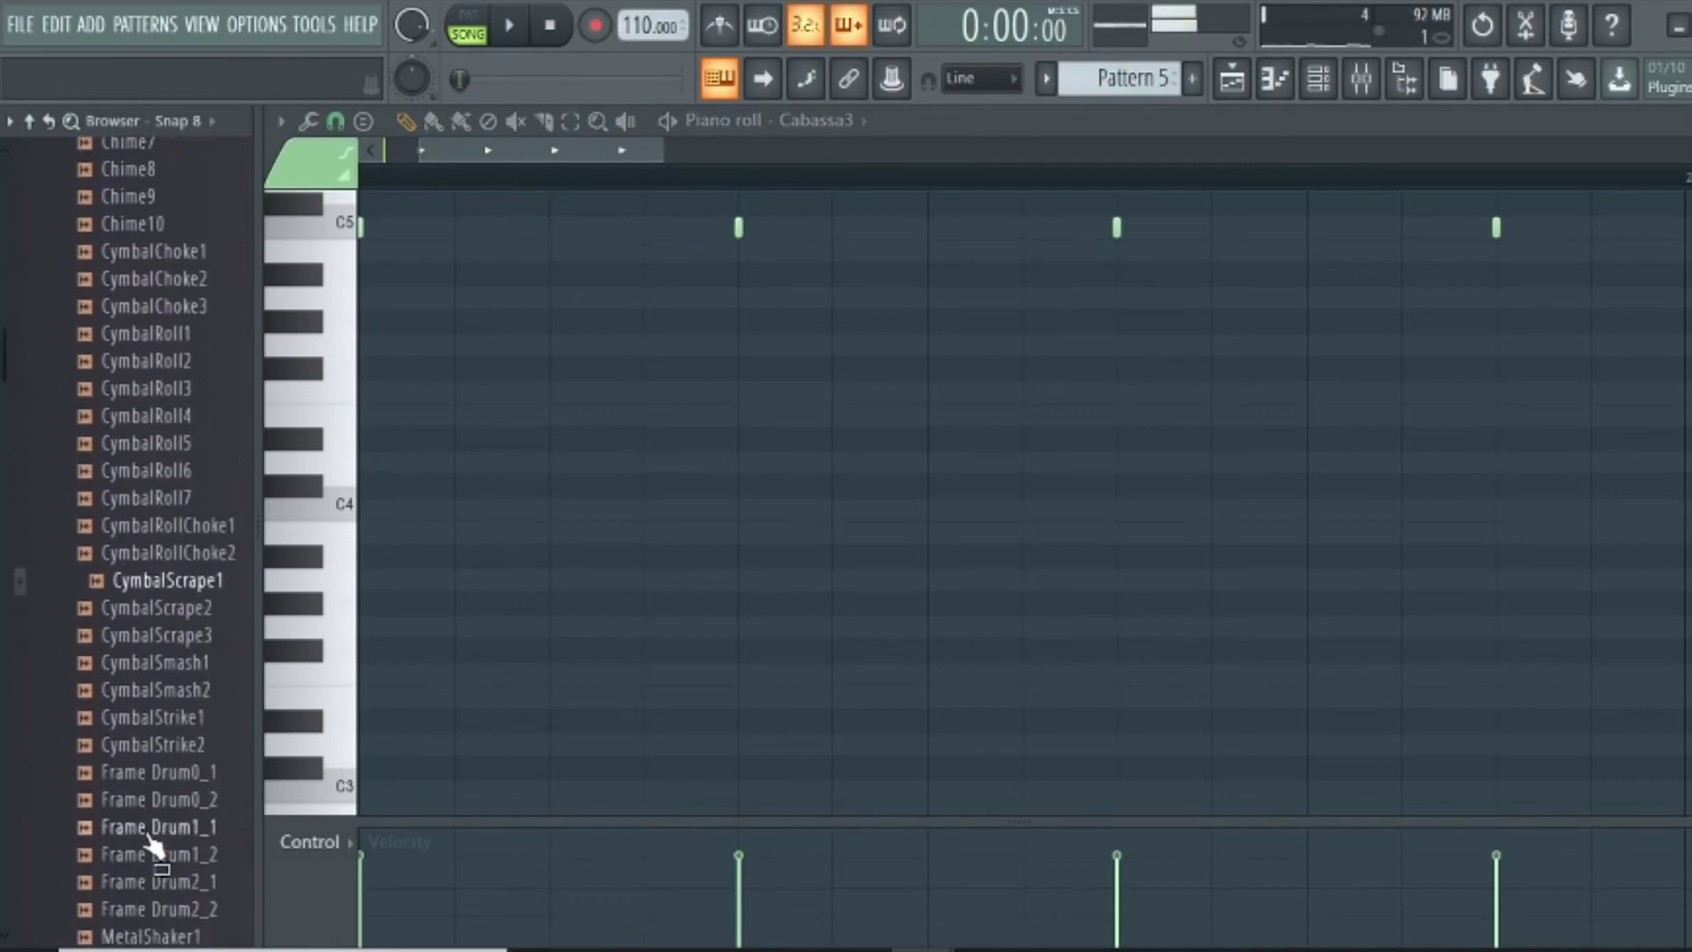
{"action": "left_click", "coordinate": [141, 829]}
{"action": "scroll", "coordinate": [141, 833], "scroll_direction": "down", "scroll_amount": 4}
{"action": "left_click", "coordinate": [163, 839]}
{"action": "left_click", "coordinate": [145, 894]}
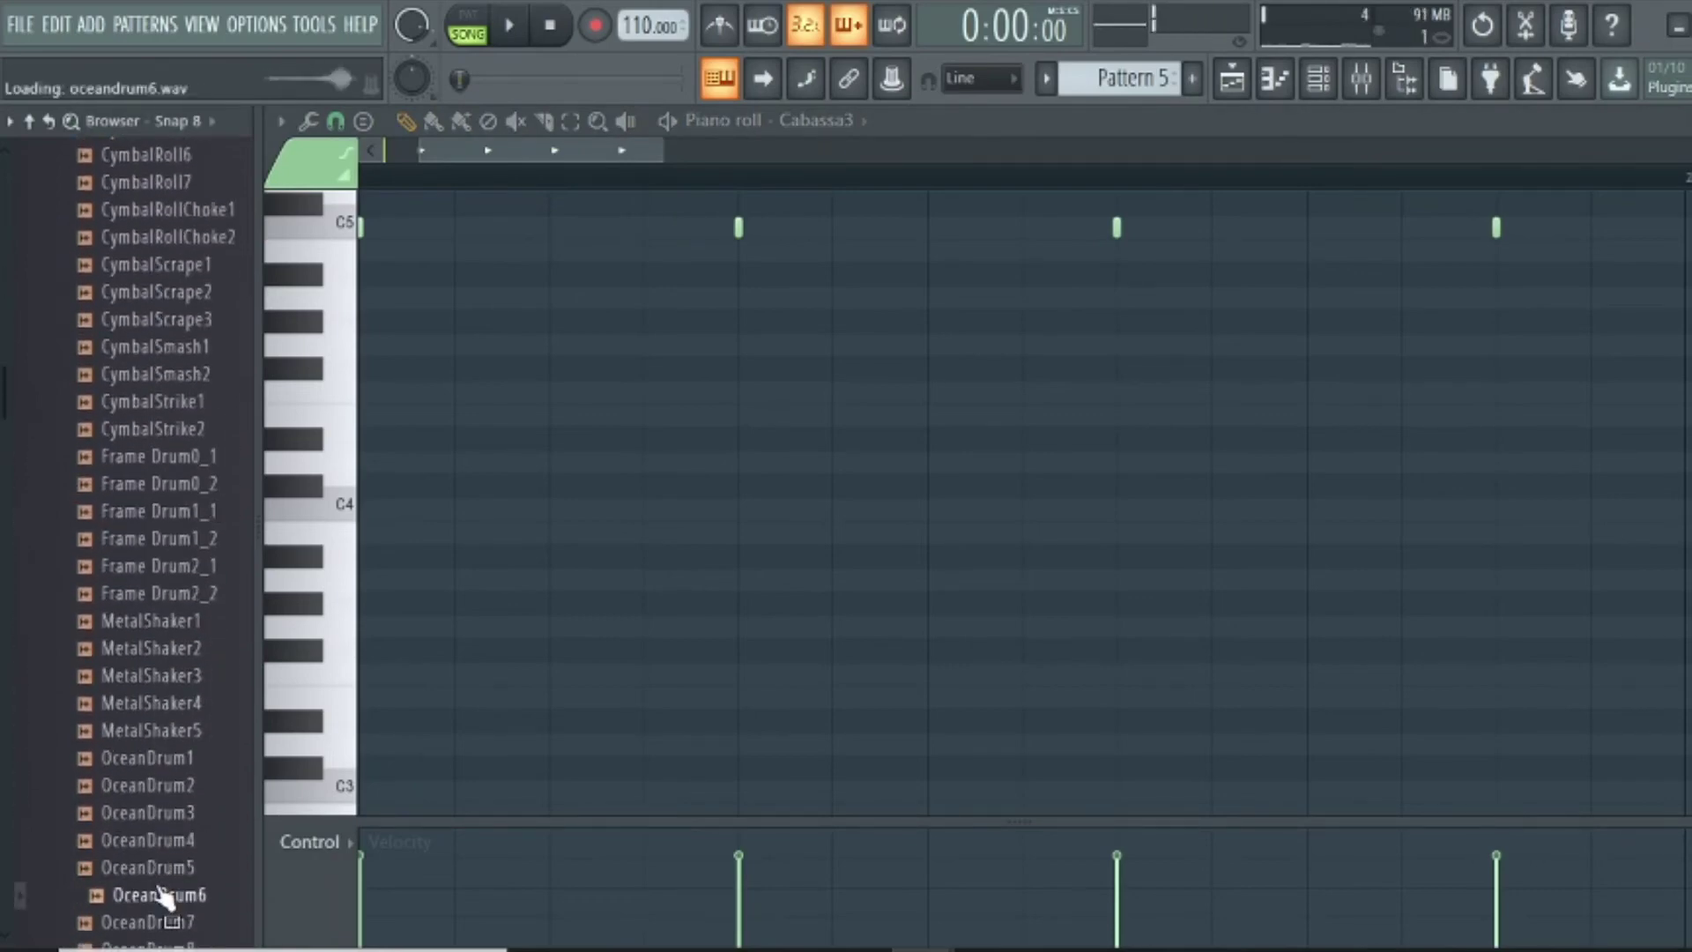
Audition the remaining Percussa Toolbox samples, including SeedShellShaker7, ThunderTube4 and ThunderTube8
{"action": "scroll", "coordinate": [168, 894], "scroll_direction": "down", "scroll_amount": 3}
{"action": "left_click", "coordinate": [159, 870]}
{"action": "scroll", "coordinate": [164, 894], "scroll_direction": "down", "scroll_amount": 1}
{"action": "scroll", "coordinate": [163, 894], "scroll_direction": "down", "scroll_amount": 2}
{"action": "left_click", "coordinate": [163, 892]}
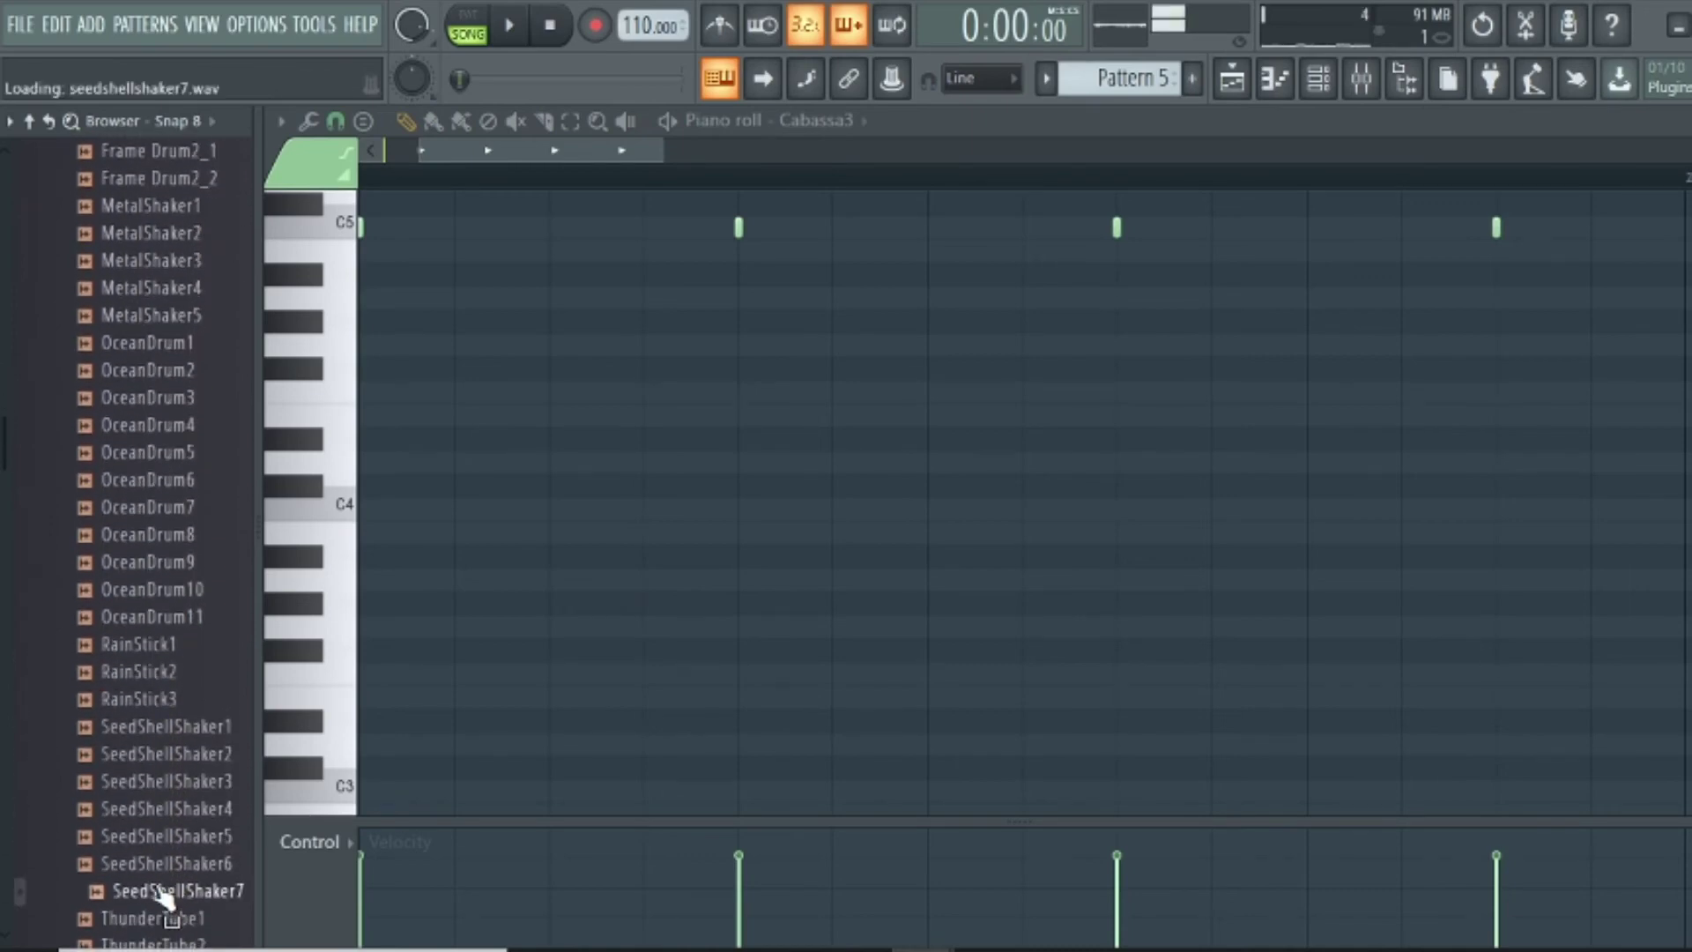
{"action": "scroll", "coordinate": [163, 895], "scroll_direction": "down", "scroll_amount": 2}
{"action": "left_click", "coordinate": [163, 888]}
{"action": "scroll", "coordinate": [163, 894], "scroll_direction": "down", "scroll_amount": 3}
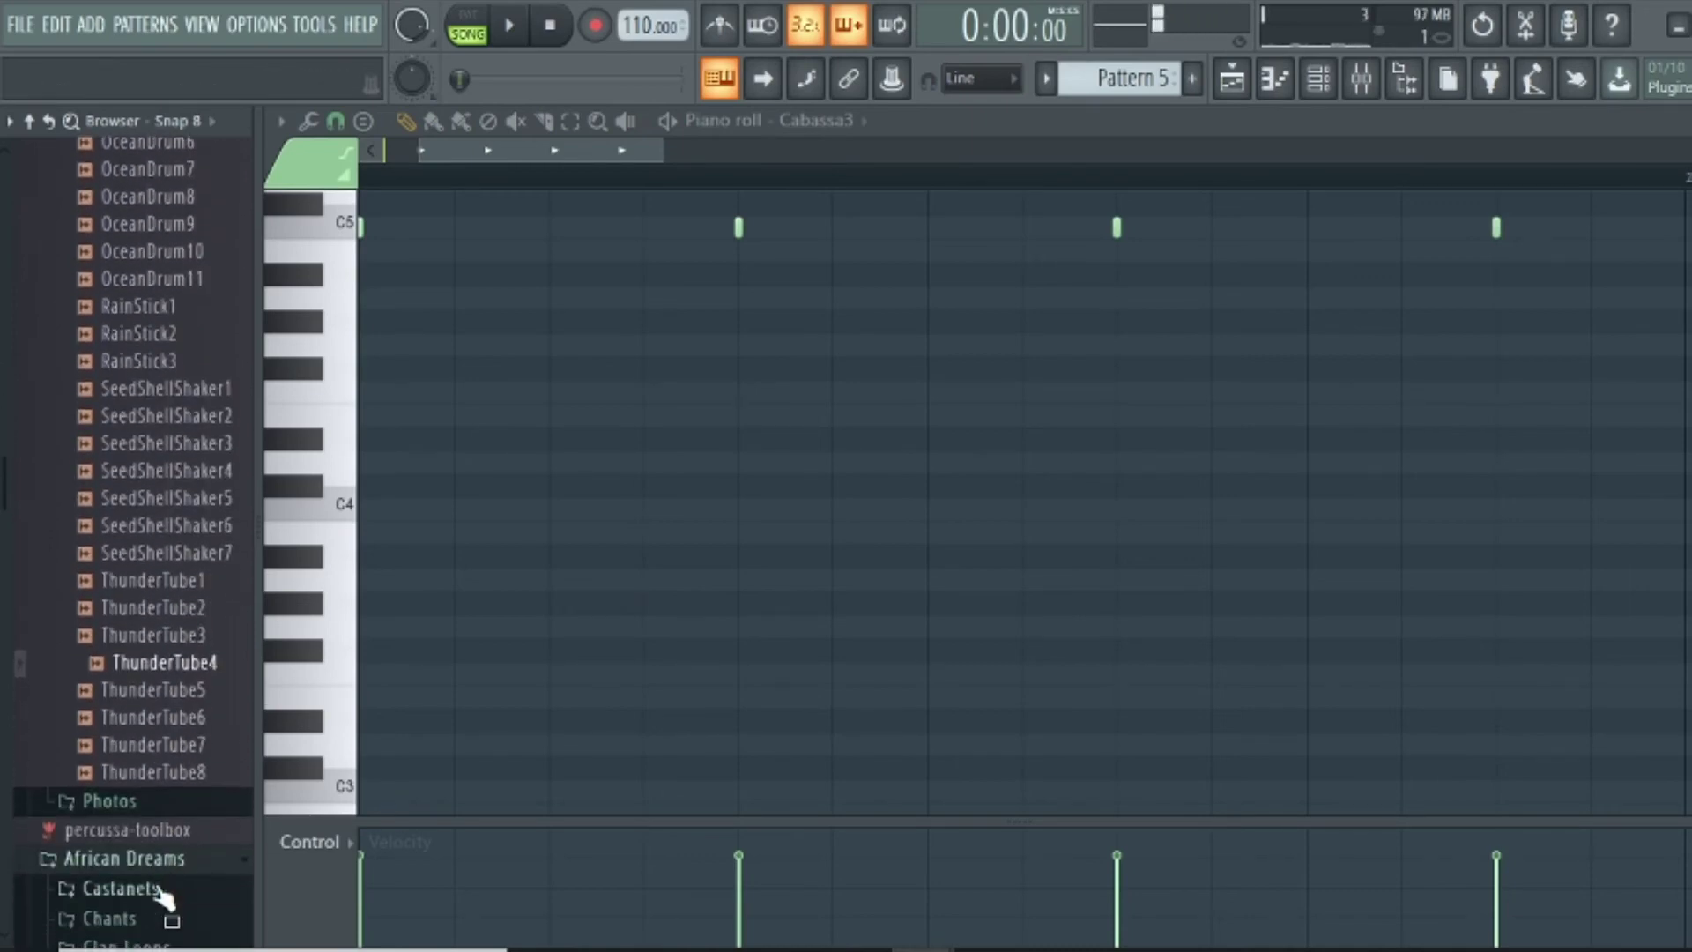
{"action": "left_click", "coordinate": [176, 779]}
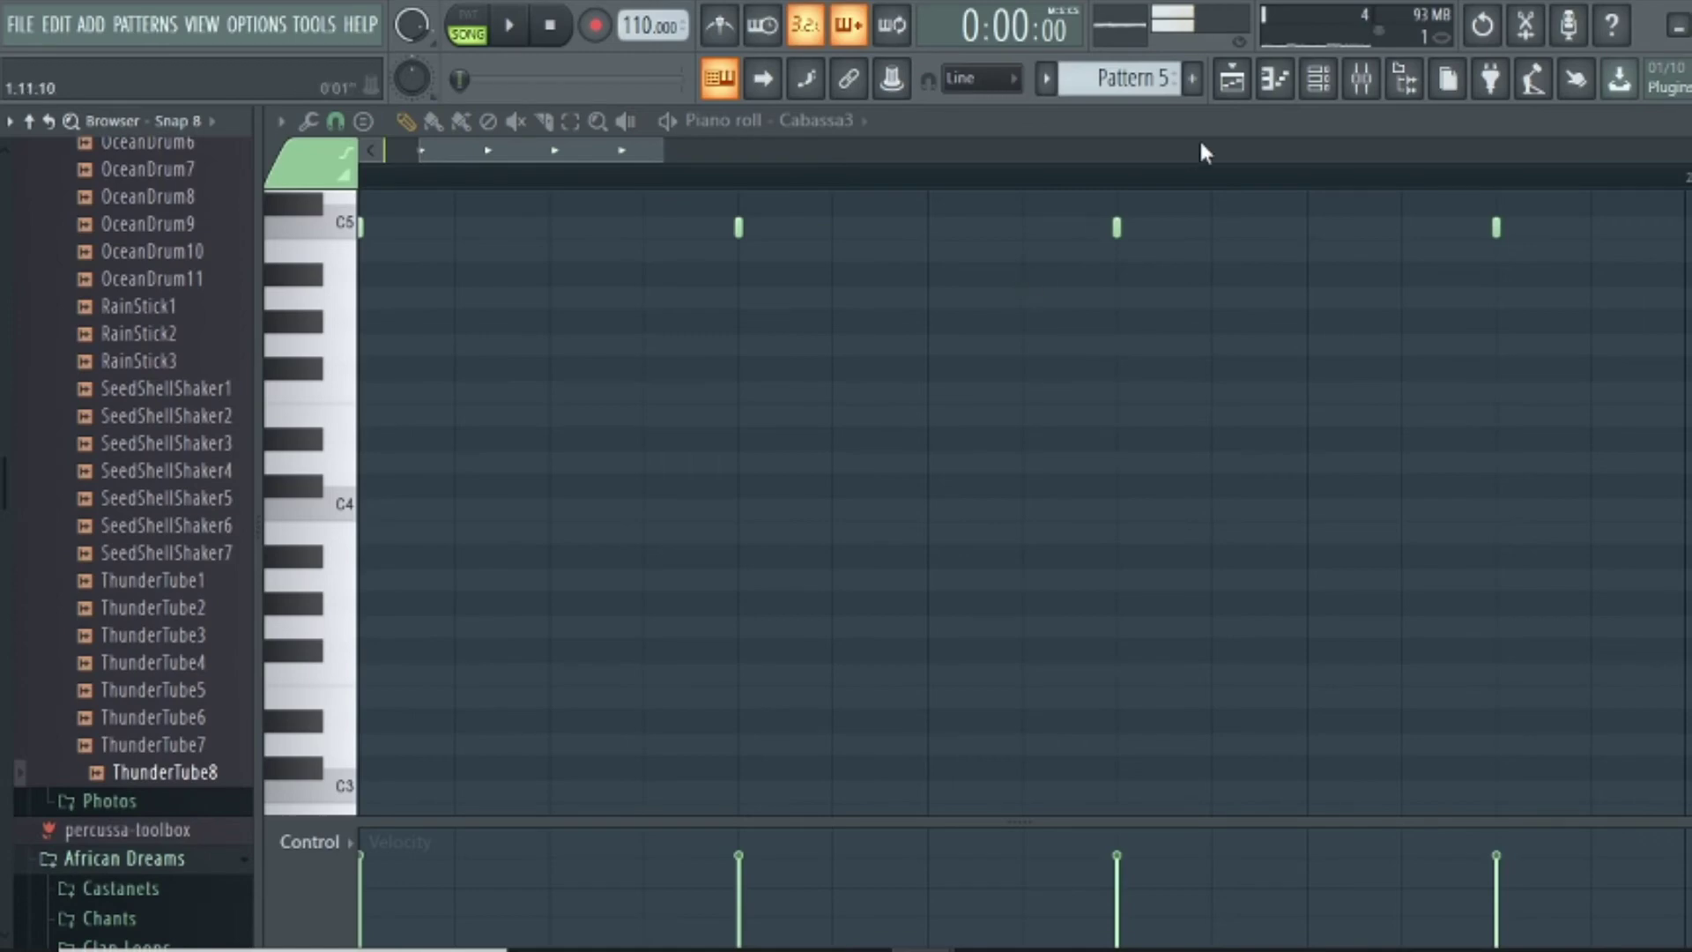
Start song playback, open the Cabassa3 channel settings and try out the sample's quick fade-in
{"action": "key", "text": "space"}
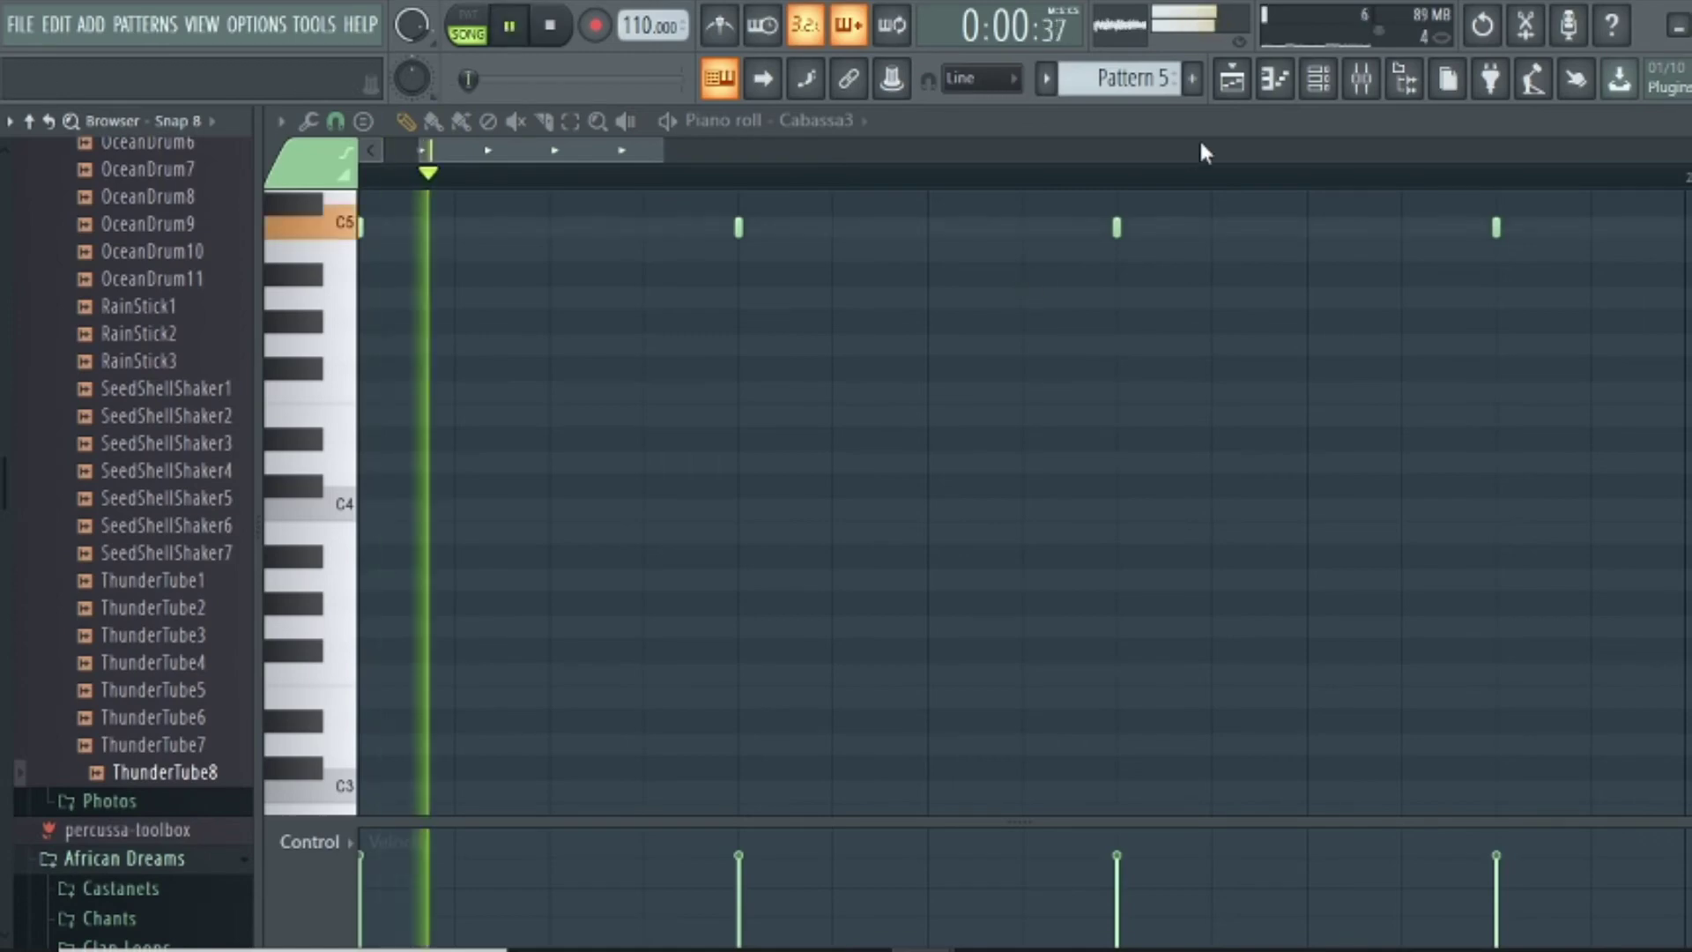
{"action": "left_click", "coordinate": [1321, 81]}
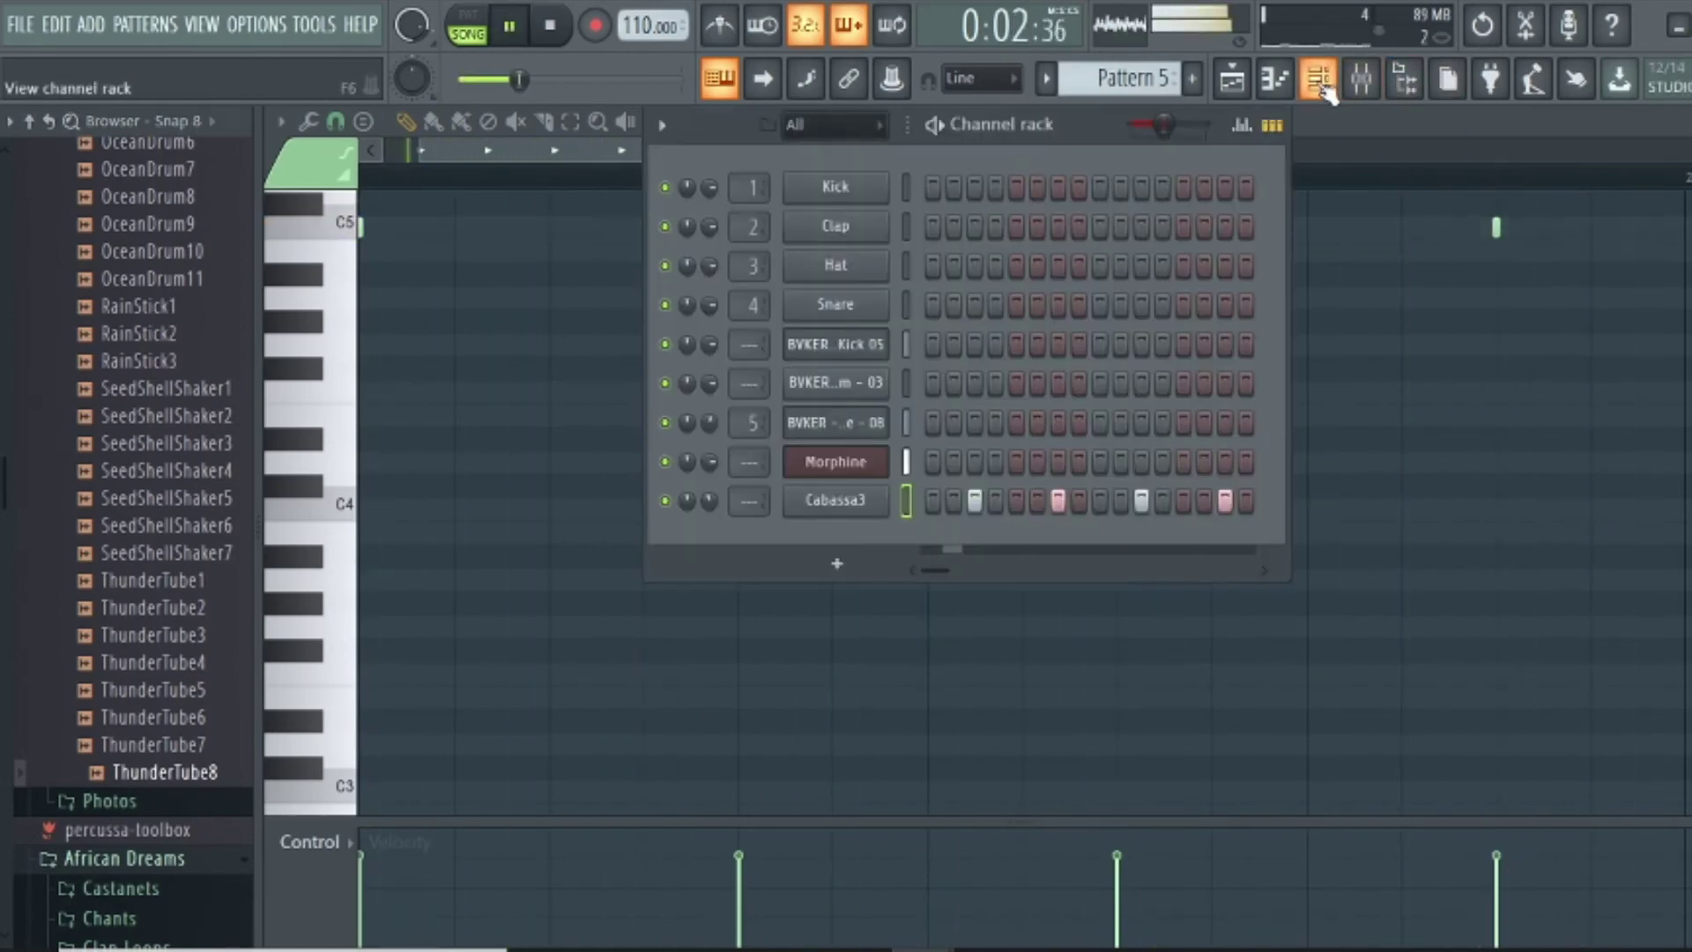
{"action": "left_click", "coordinate": [860, 511]}
{"action": "scroll", "coordinate": [876, 663], "scroll_direction": "up", "scroll_amount": 4}
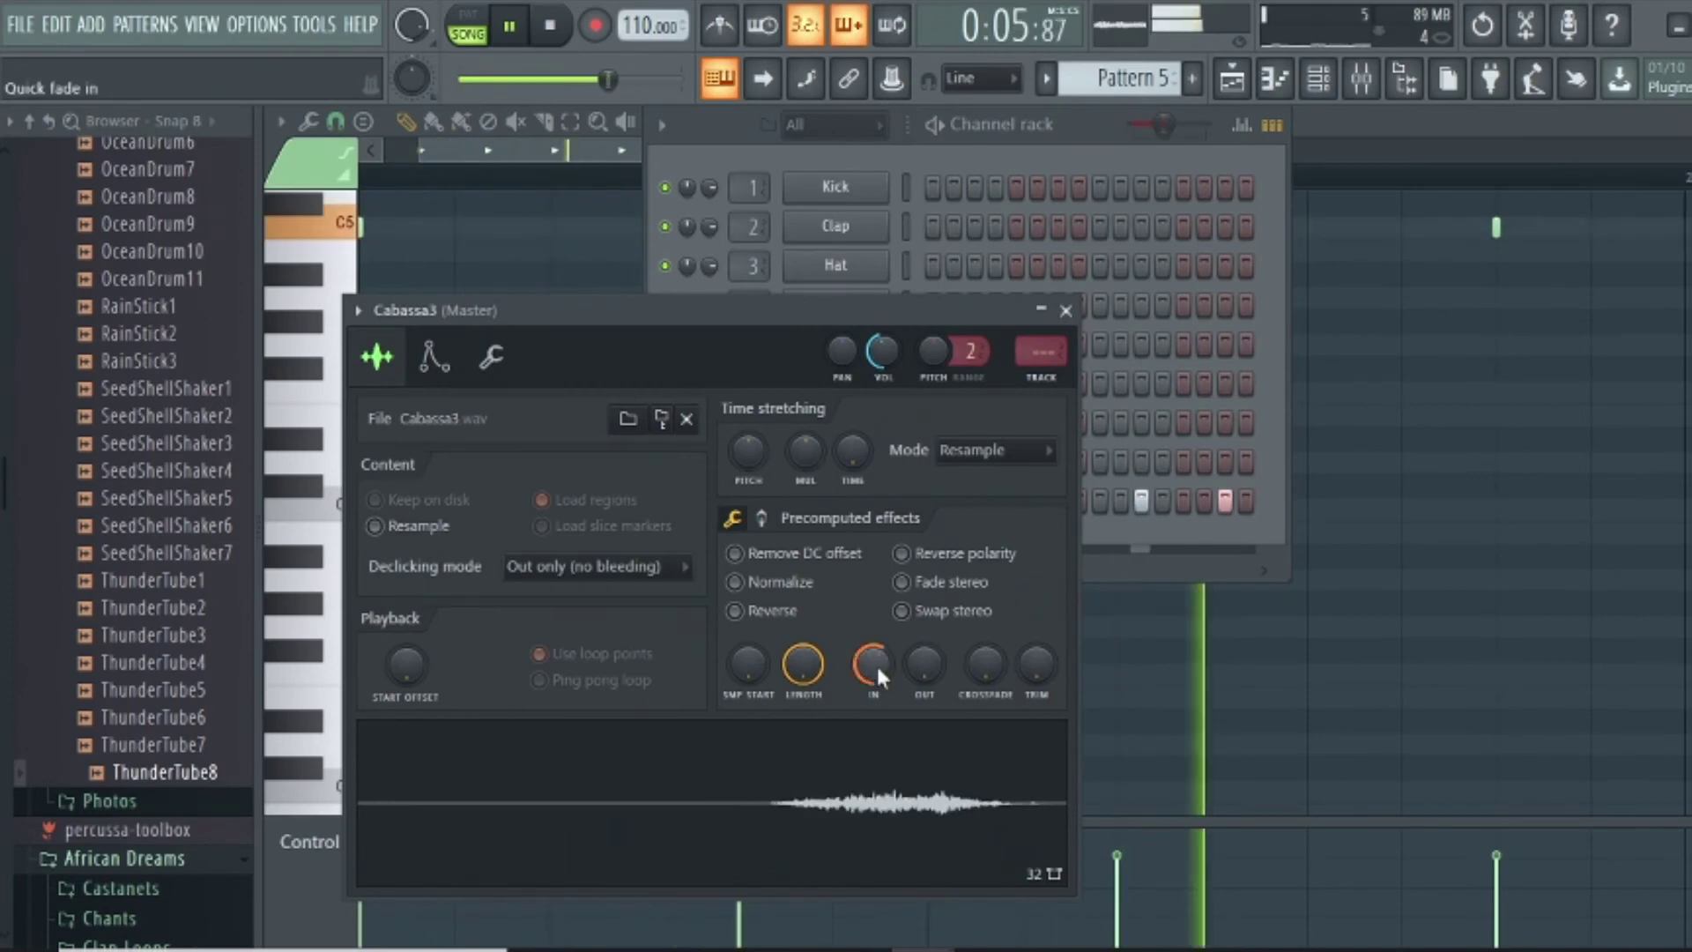
{"action": "scroll", "coordinate": [892, 652], "scroll_direction": "down", "scroll_amount": 4}
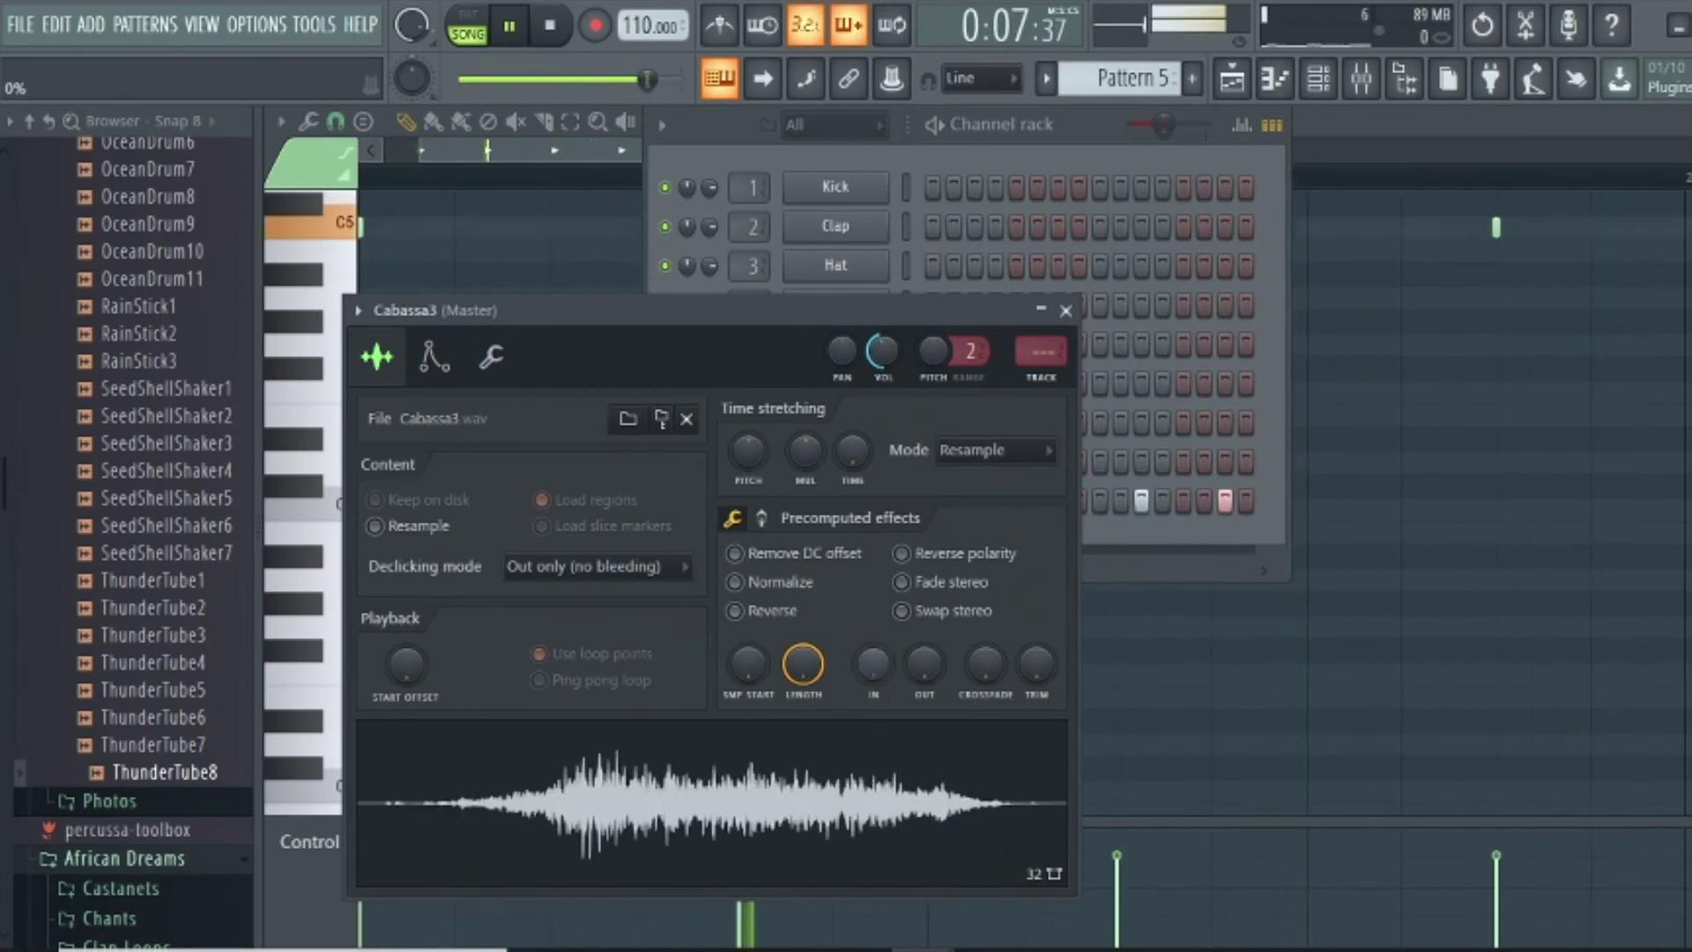
Load the Cabassa3 sample into Edison and delete about 0.04 s of quiet audio at its start
{"action": "right_click", "coordinate": [830, 740]}
{"action": "left_click", "coordinate": [867, 802]}
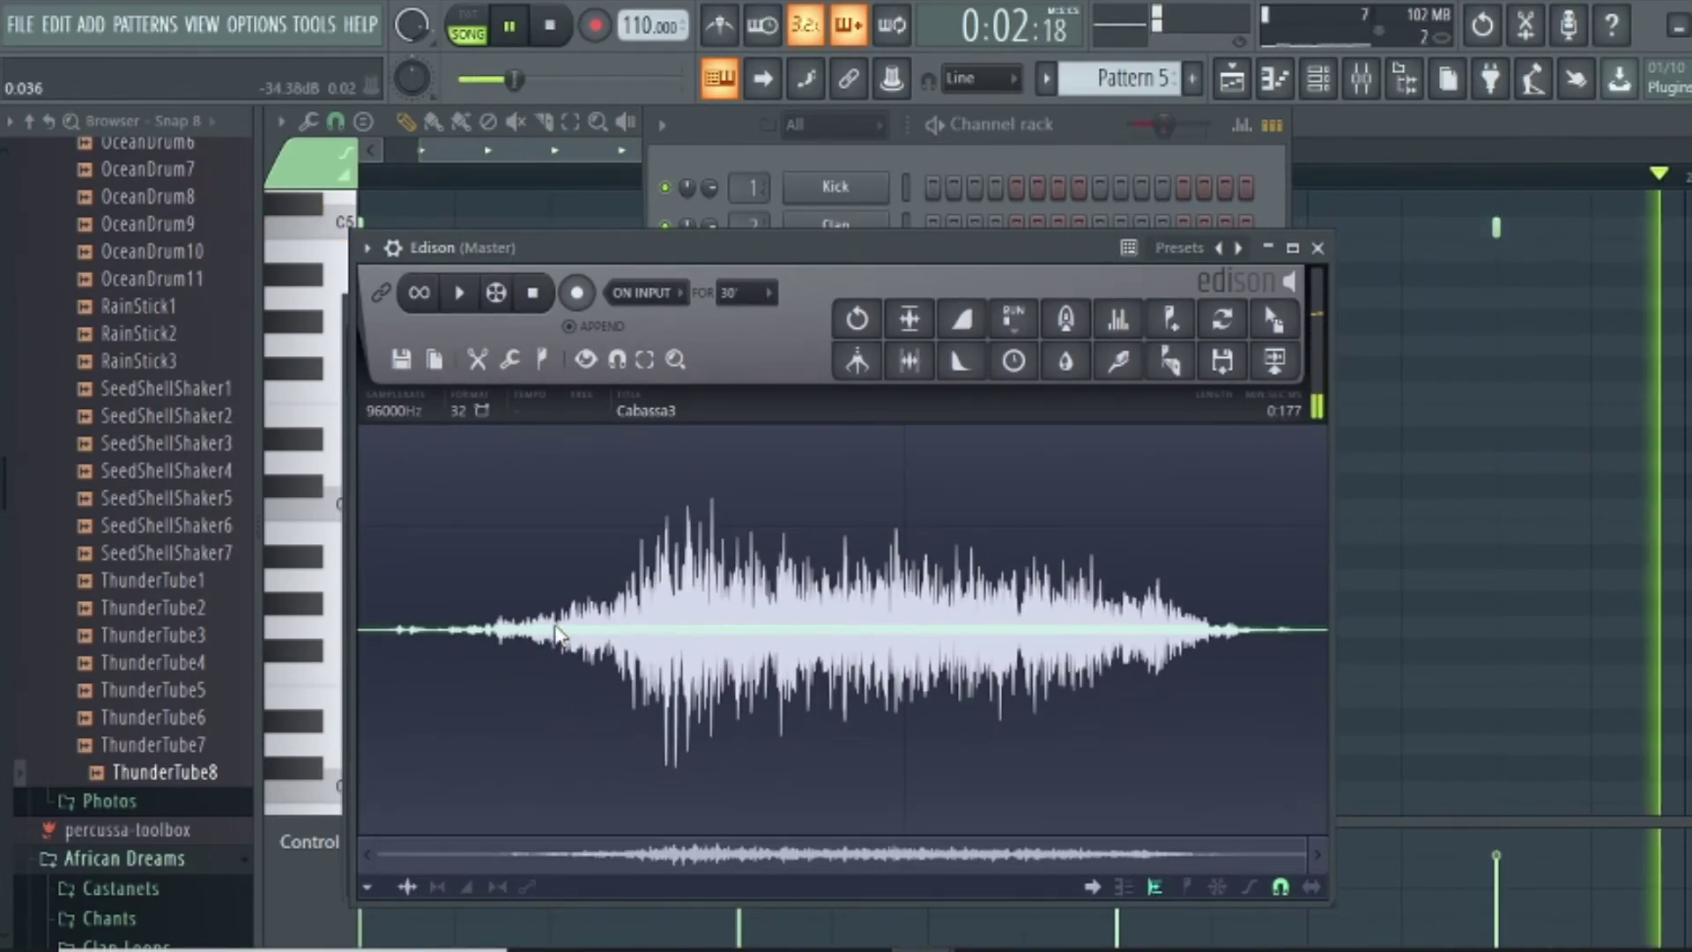
{"action": "left_click_drag", "start_coordinate": [570, 641], "coordinate": [955, 631]}
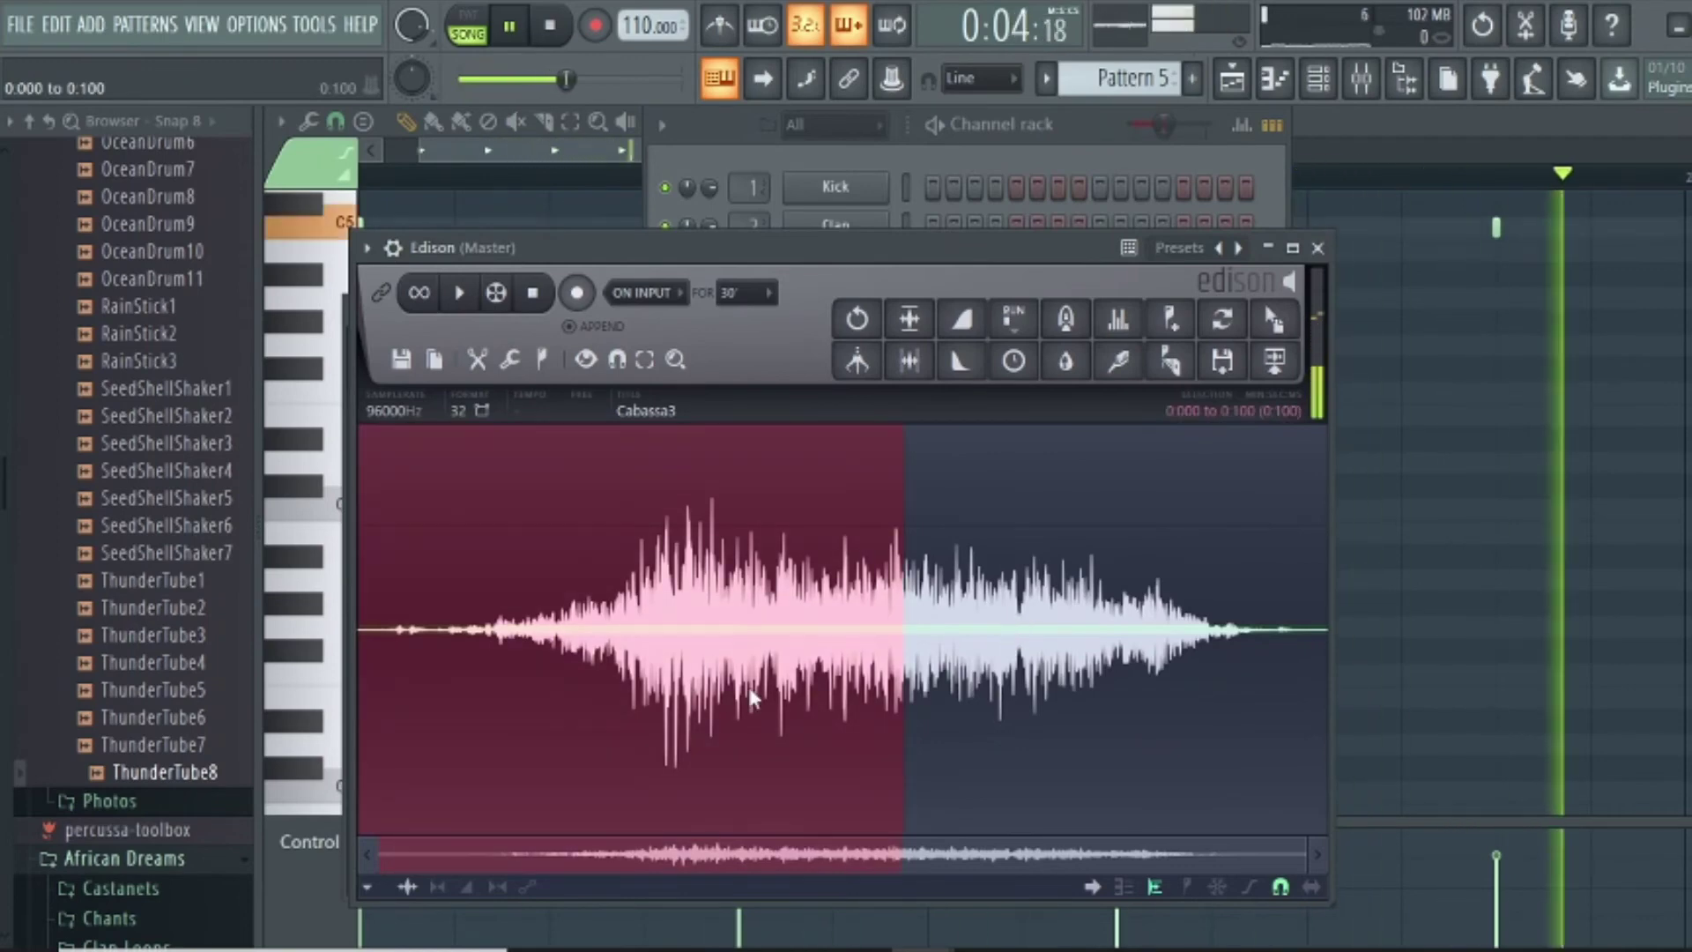
{"action": "left_click", "coordinate": [553, 702]}
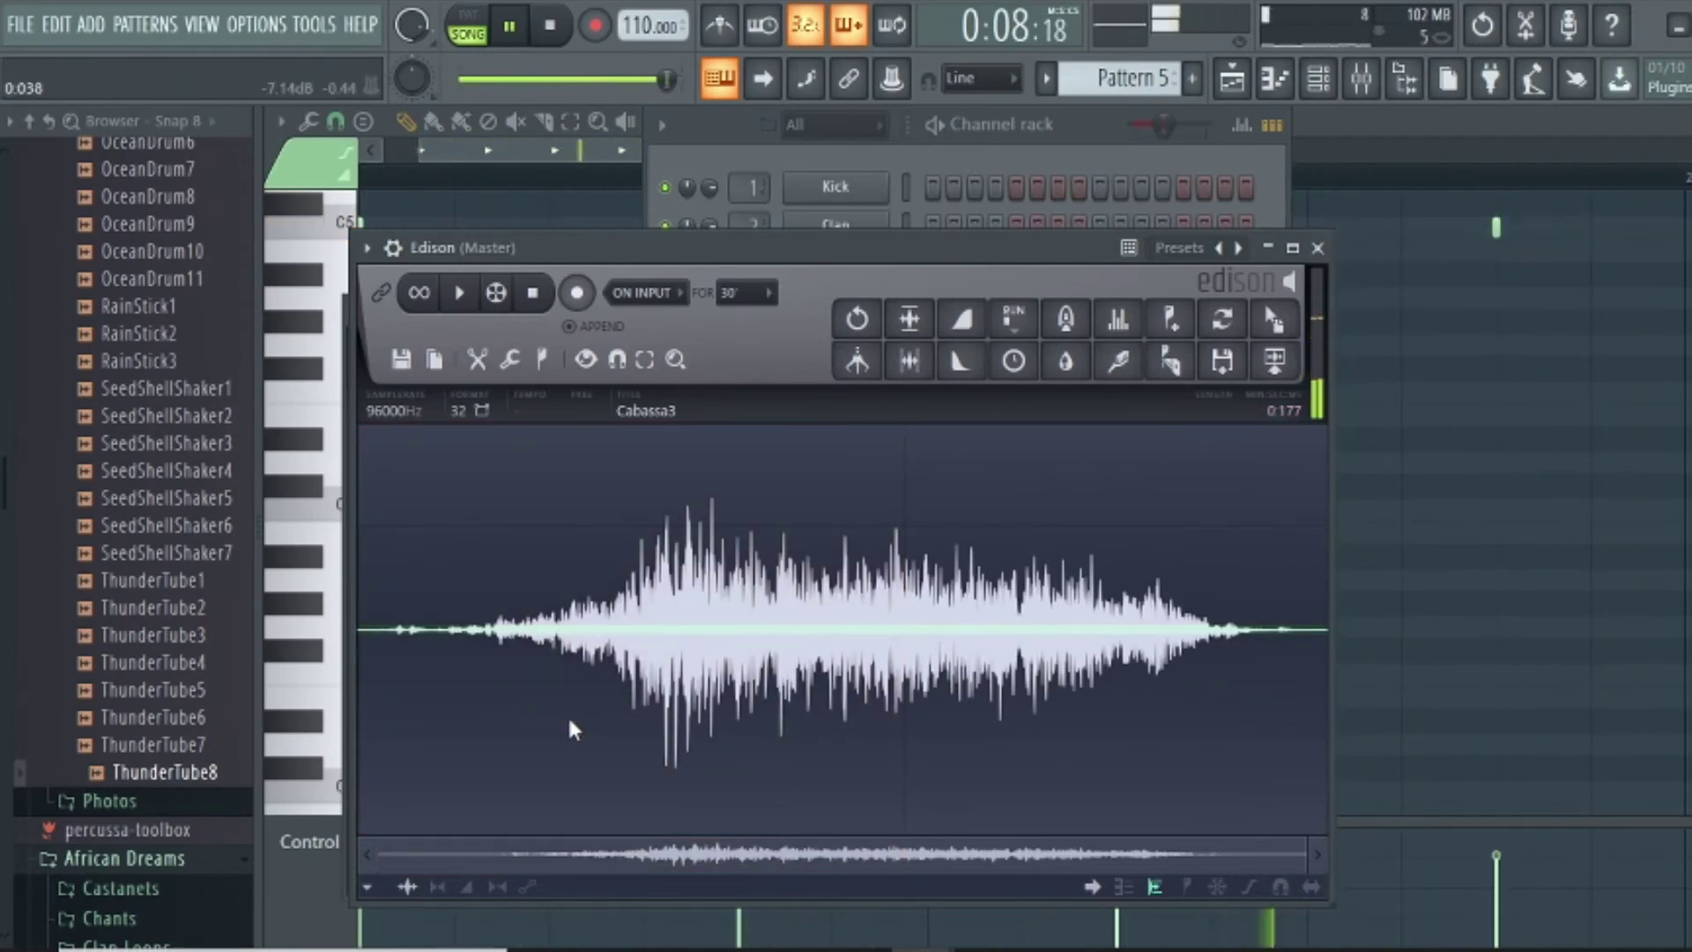
{"action": "left_click_drag", "start_coordinate": [569, 715], "coordinate": [108, 747]}
{"action": "key", "text": "Delete"}
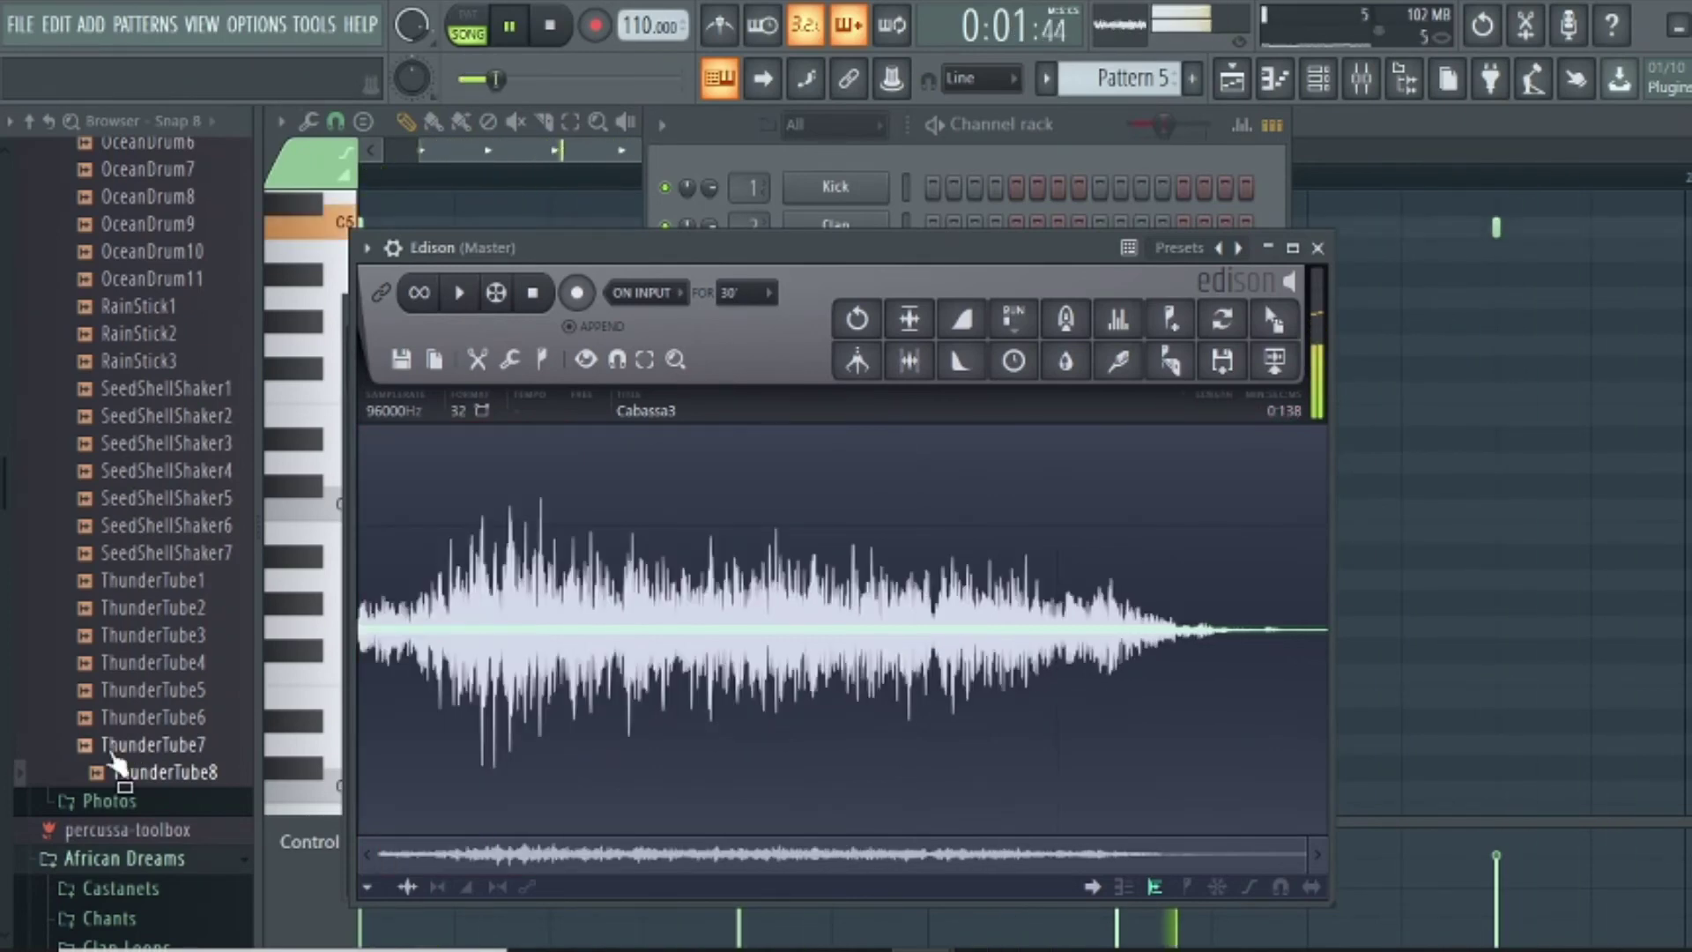
Replace the channel's sample with the trimmed Cabassa3 audio from Edison and return to the playlist
{"action": "left_click_drag", "start_coordinate": [1275, 322], "coordinate": [789, 627]}
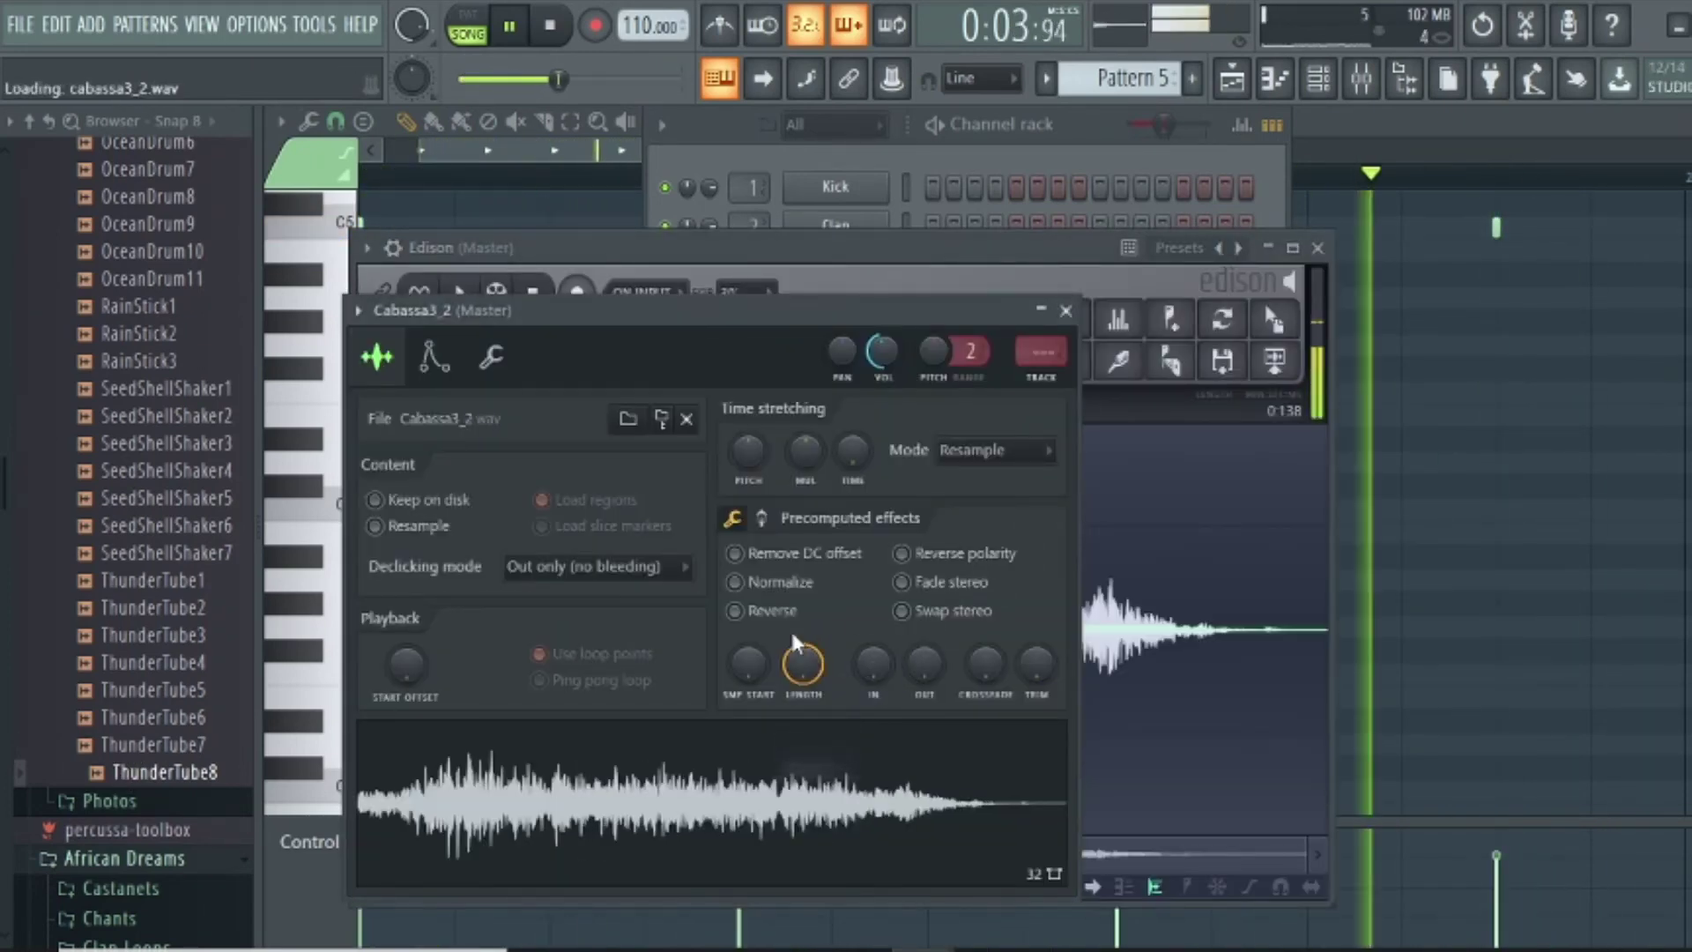
{"action": "left_click", "coordinate": [1043, 150]}
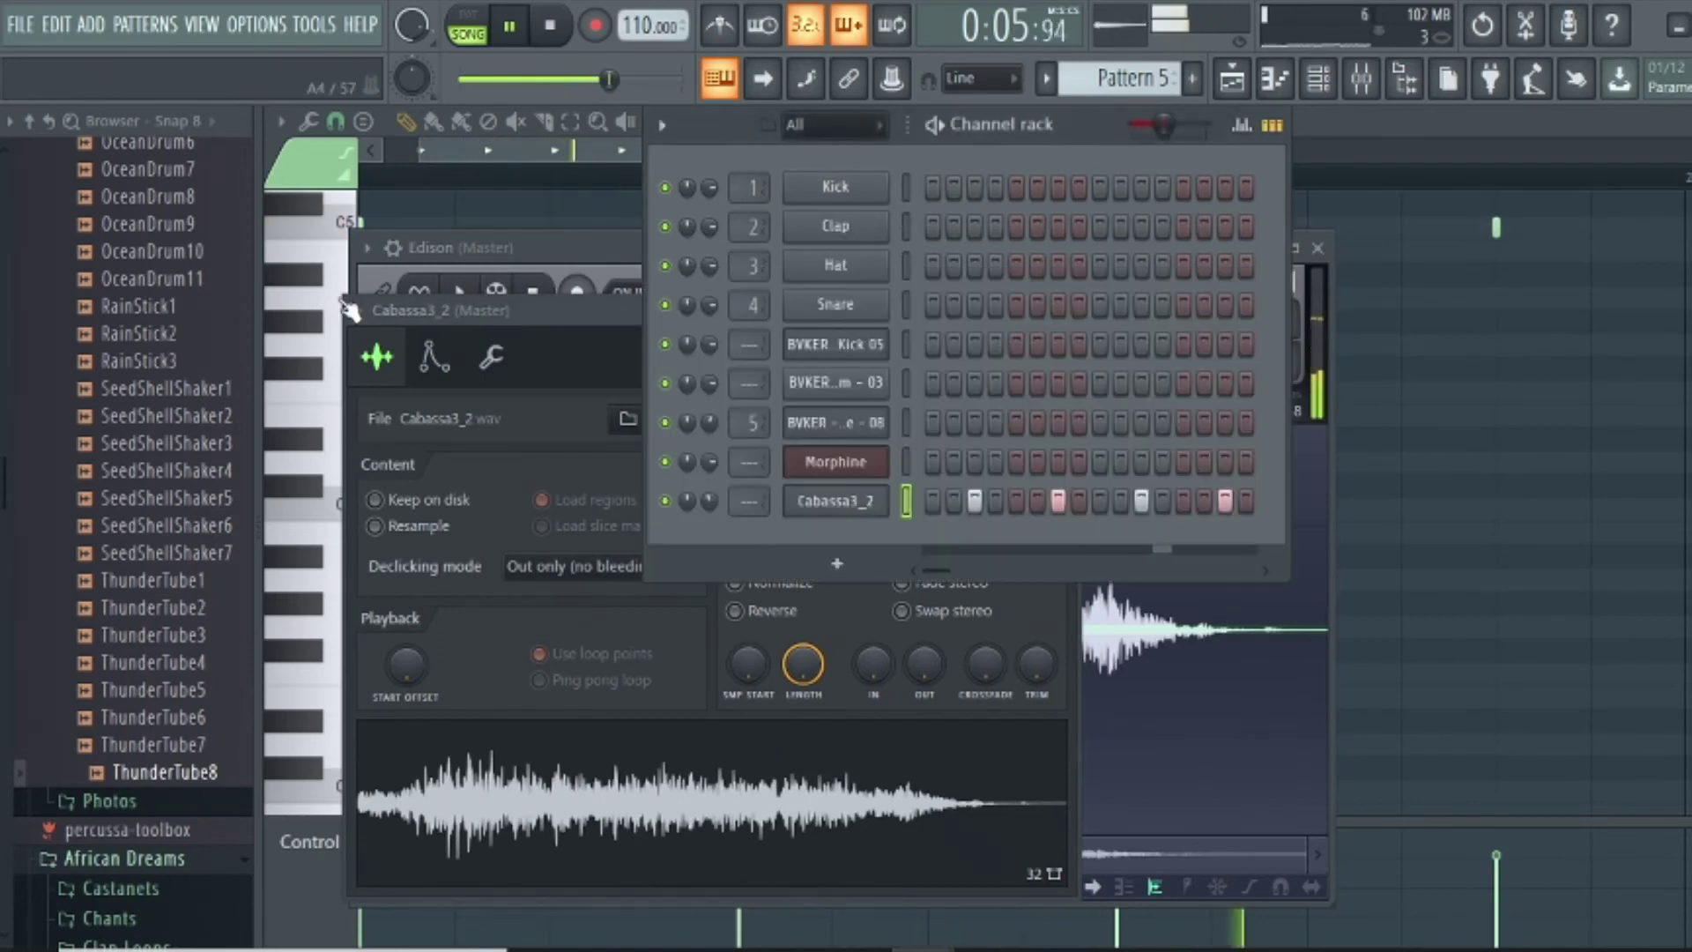
{"action": "left_click", "coordinate": [1232, 78]}
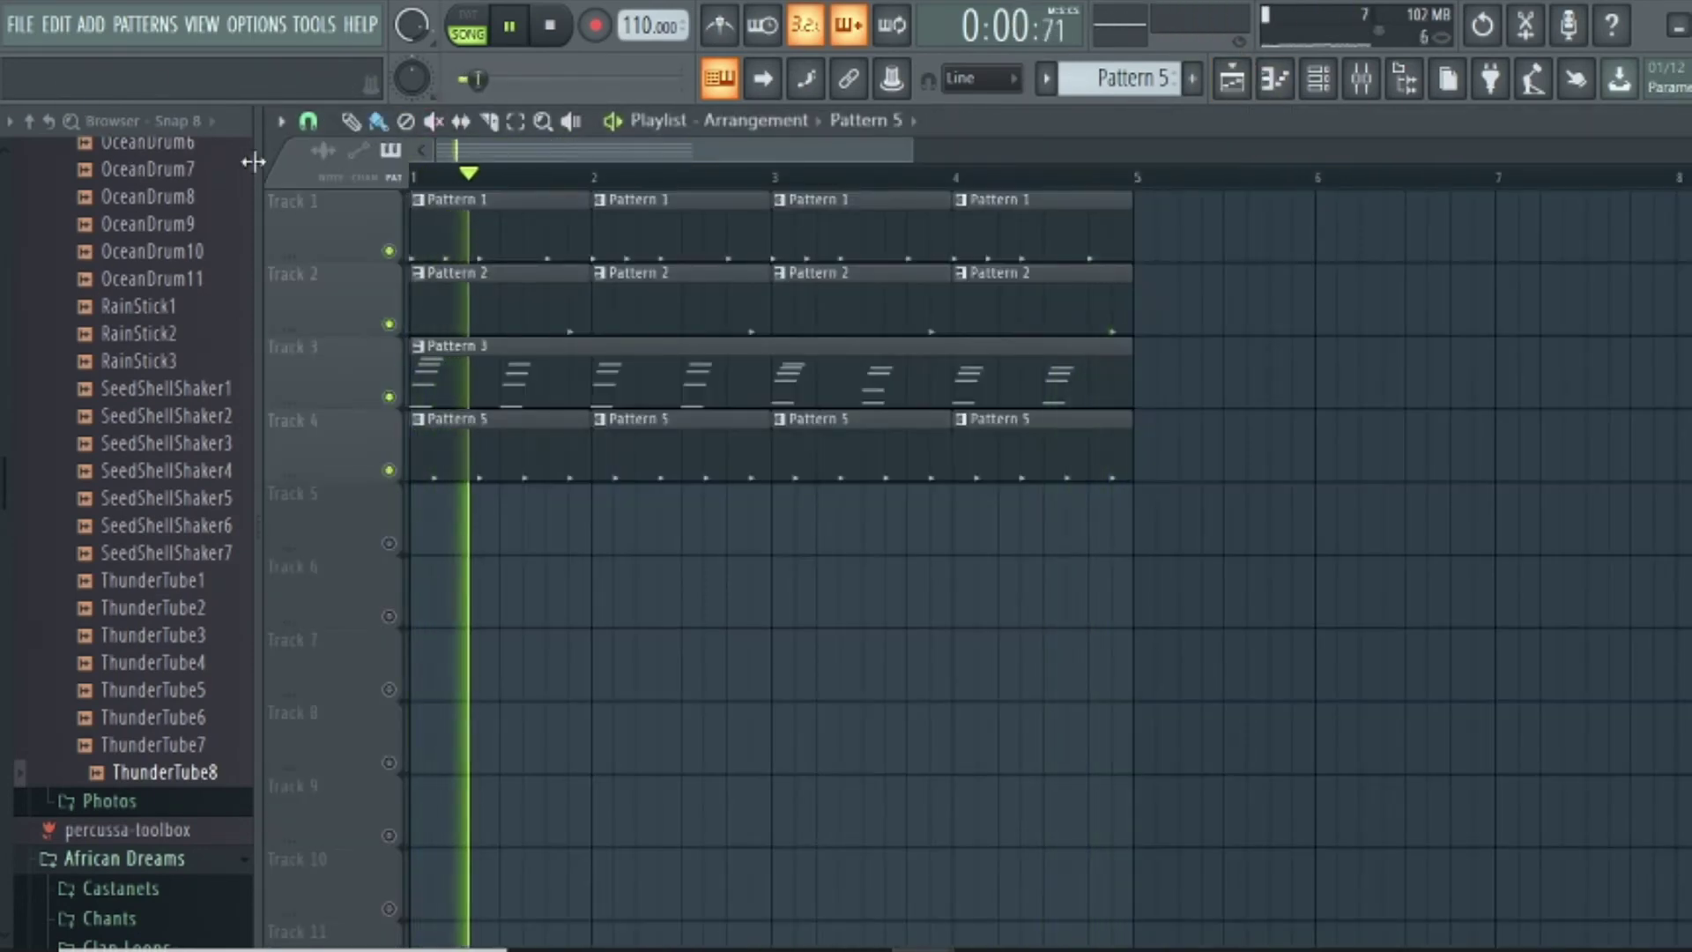
Add a 3x Osc instrument channel and place the empty Pattern 6 at bar 1 of Track 5
{"action": "left_click", "coordinate": [91, 24]}
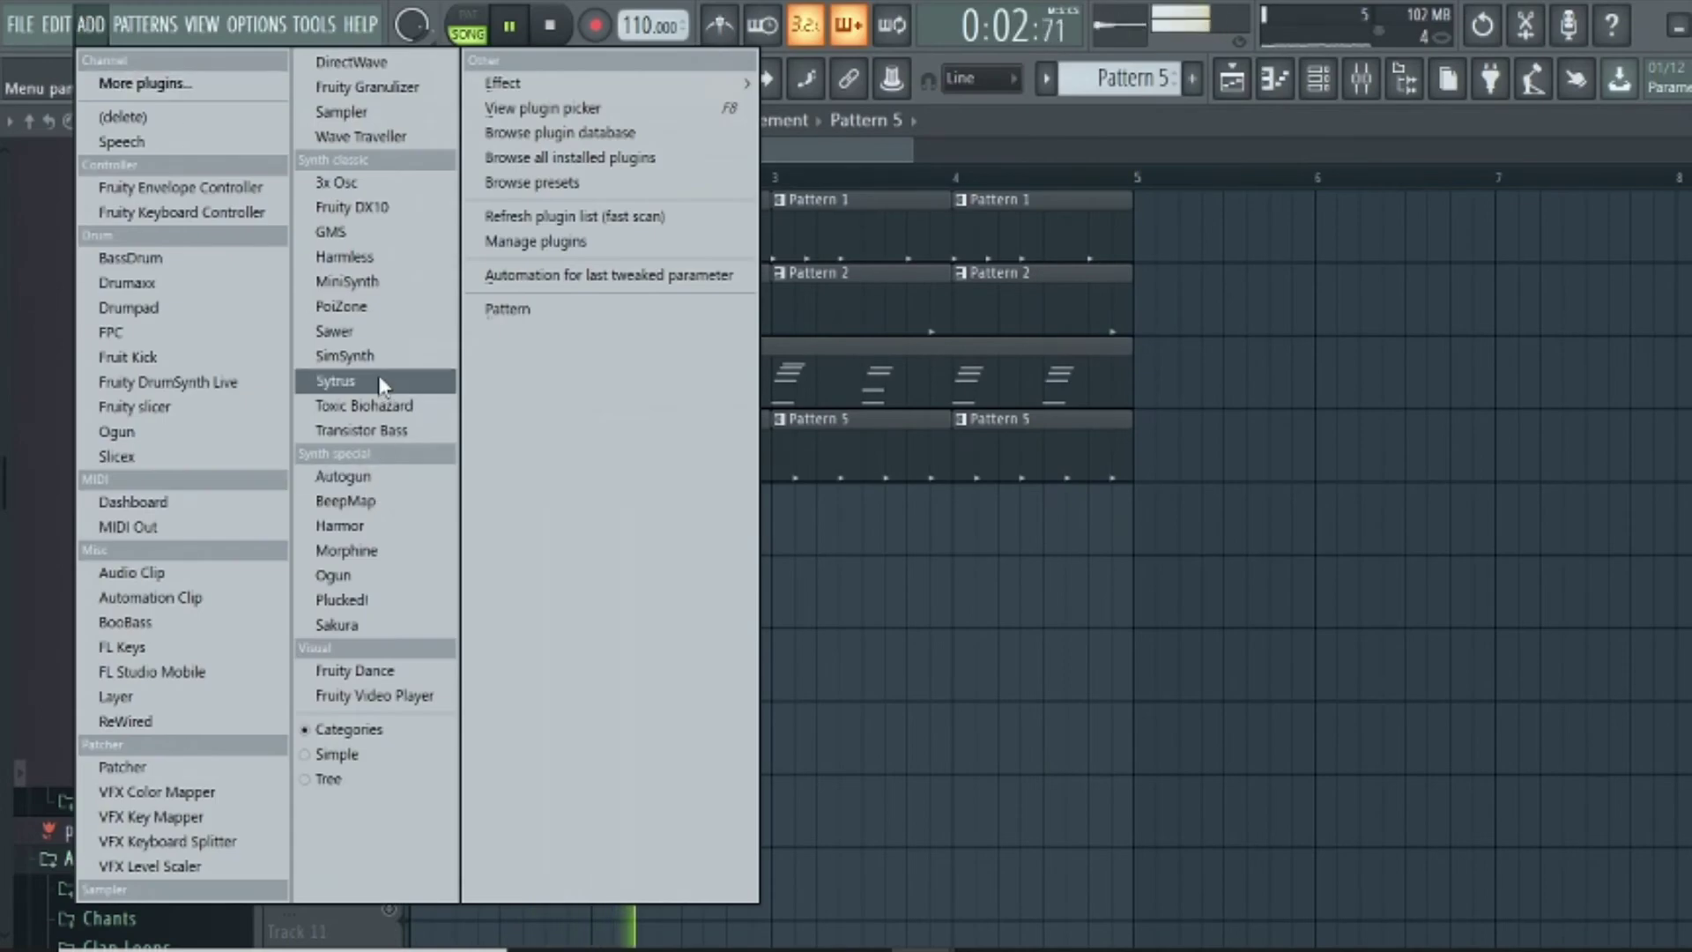
{"action": "left_click", "coordinate": [378, 183]}
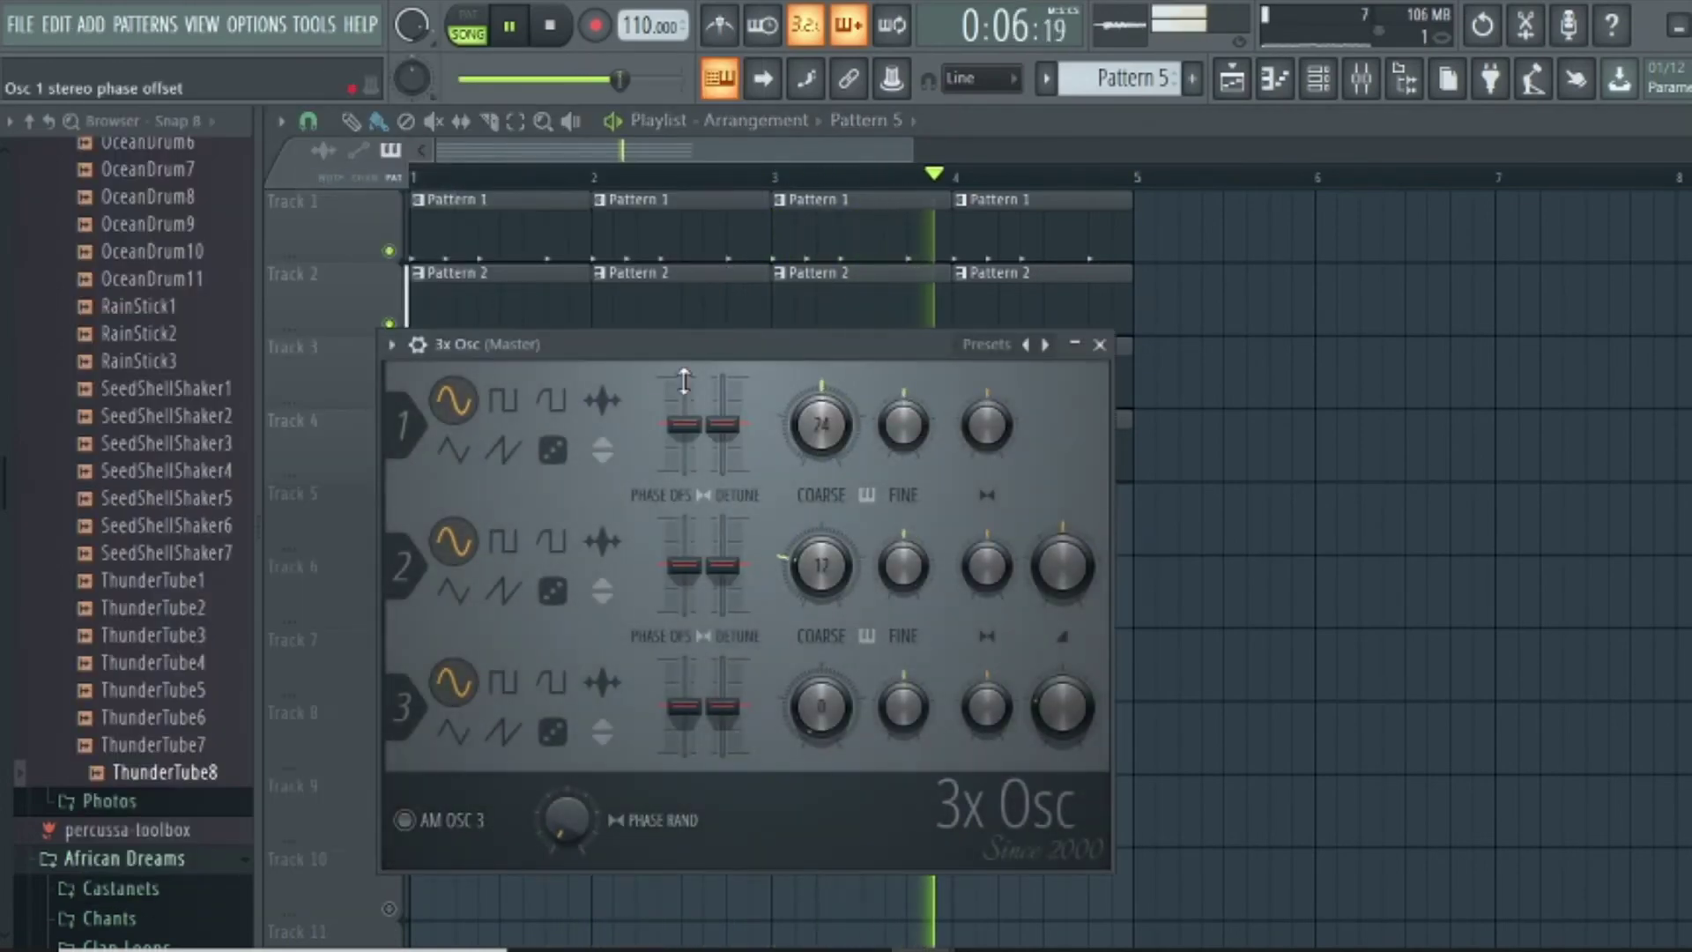
{"action": "scroll", "coordinate": [1050, 729], "scroll_direction": "down", "scroll_amount": 3}
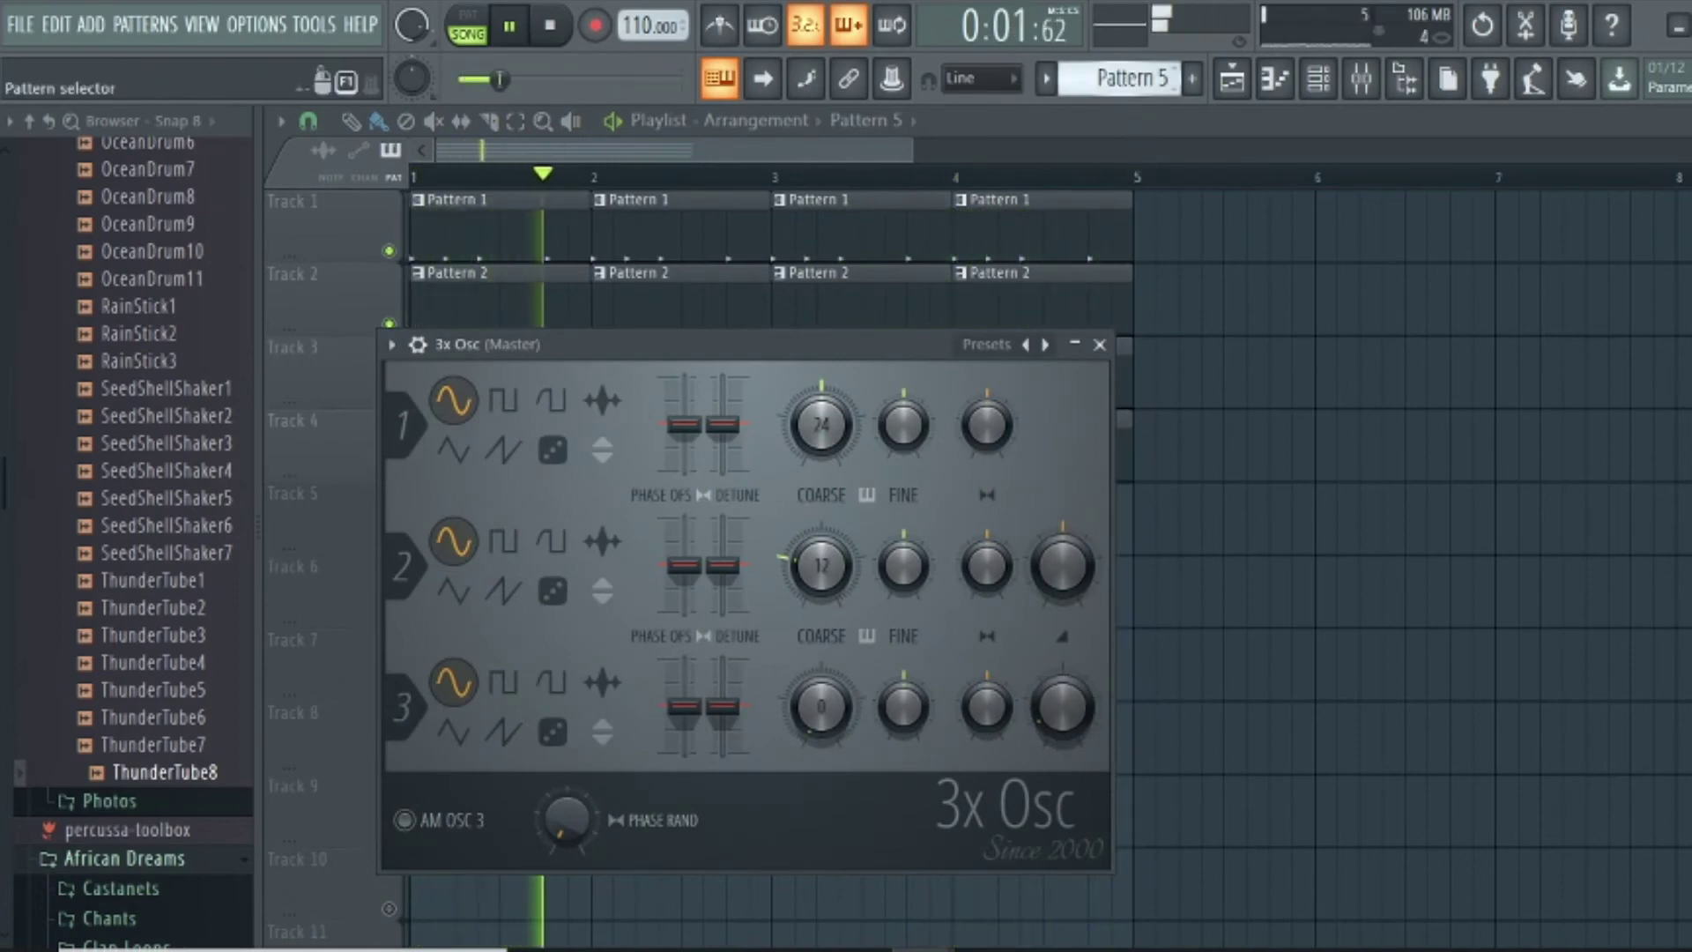
{"action": "scroll", "coordinate": [1127, 77], "scroll_direction": "down", "scroll_amount": 1}
{"action": "left_click", "coordinate": [876, 136]}
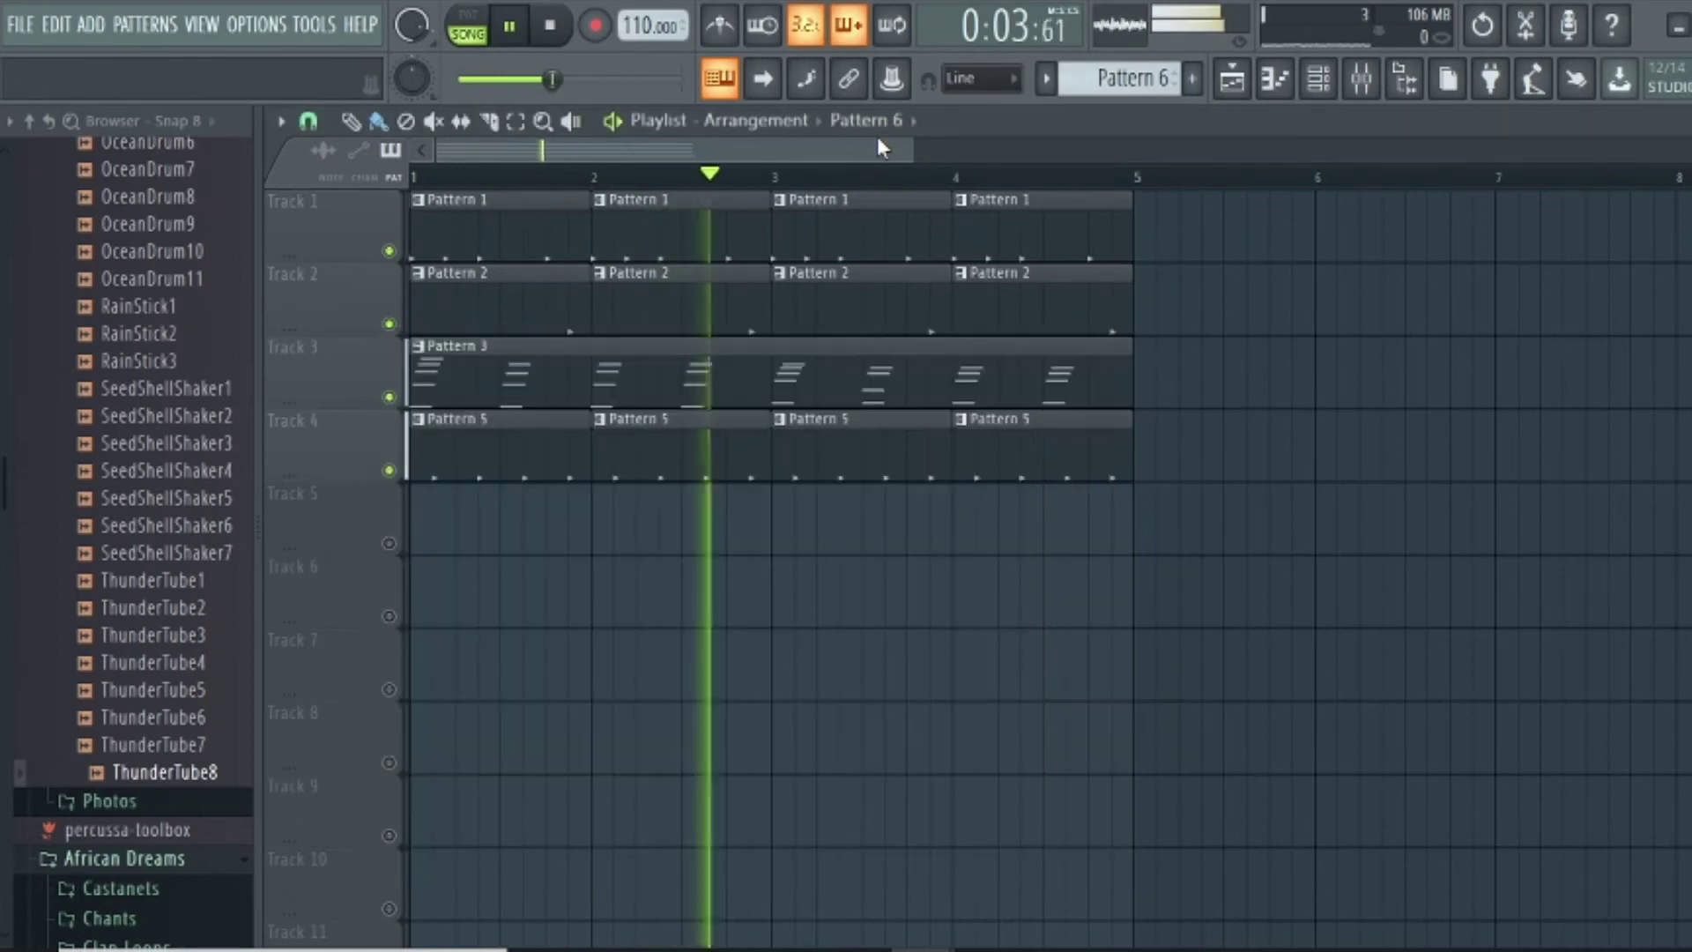
{"action": "left_click", "coordinate": [443, 537]}
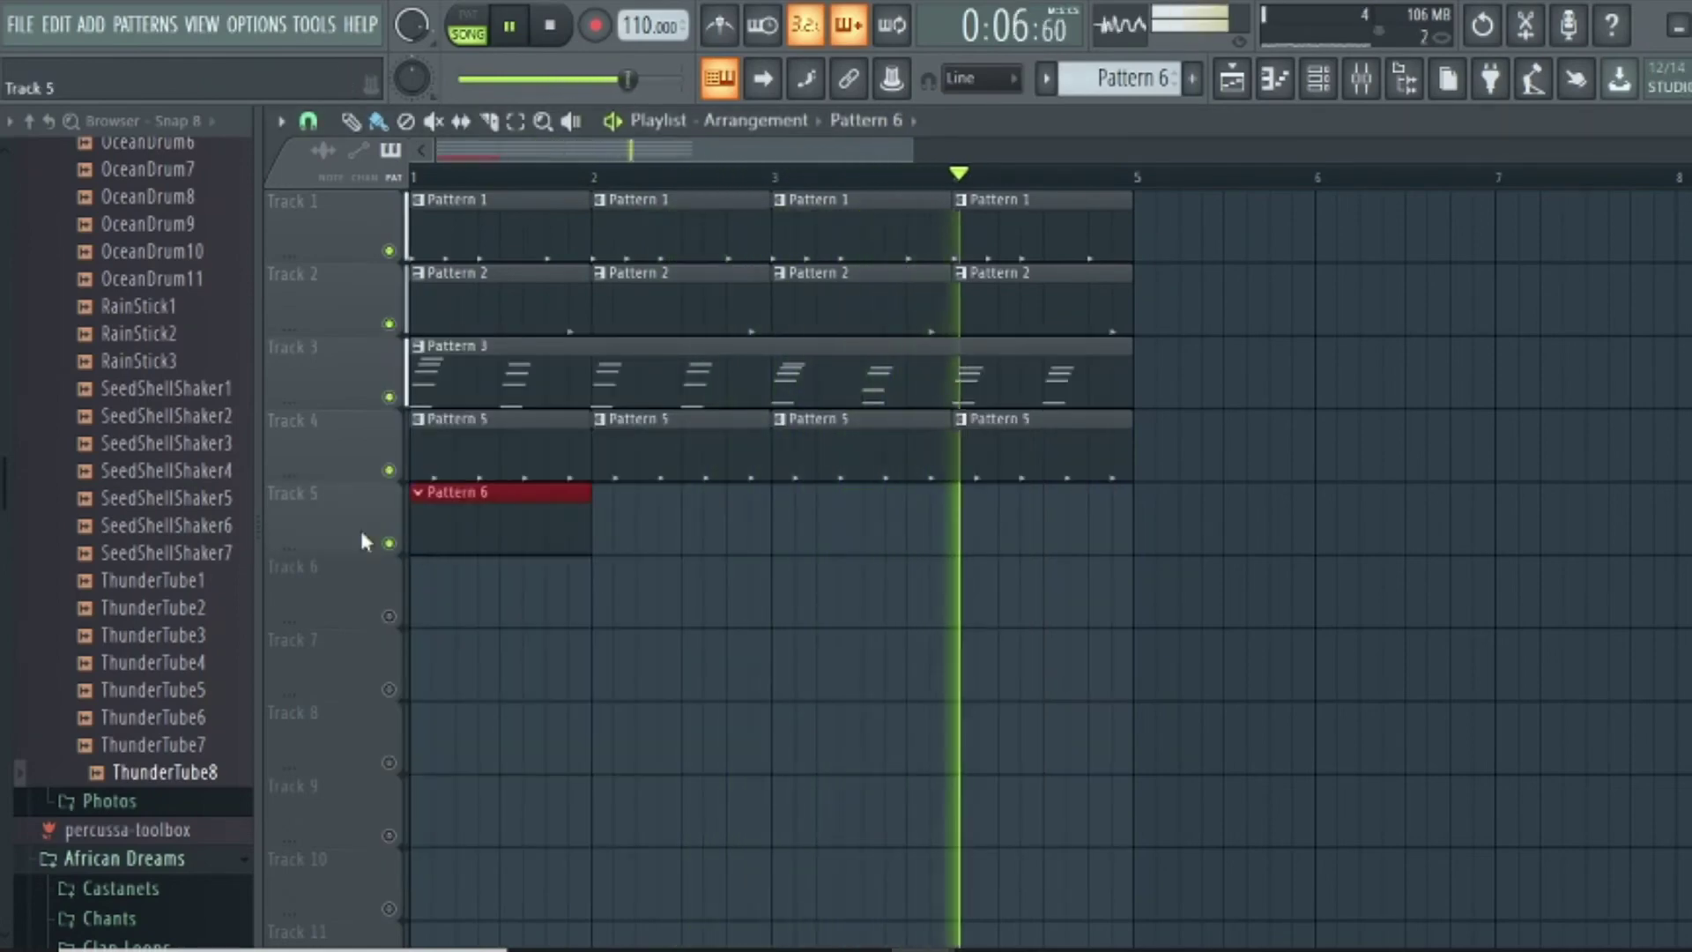
Open the 3x Osc channel's piano roll for Pattern 6 and audition its keys between the D2 and F3 range
{"action": "double_click", "coordinate": [495, 530]}
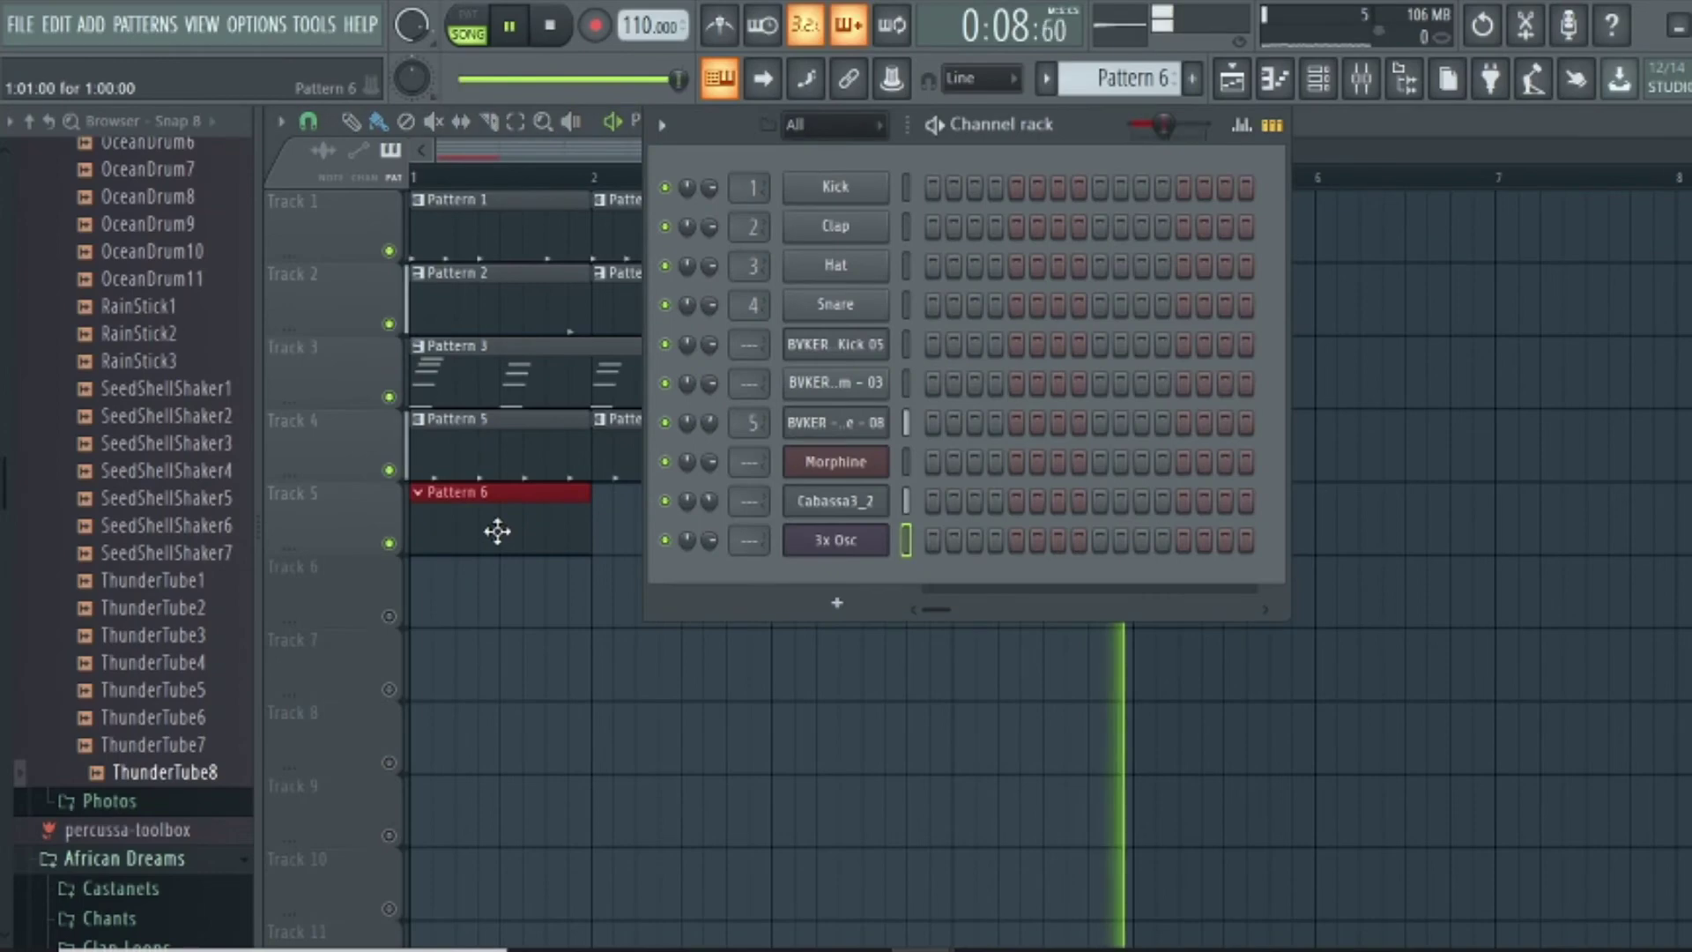
{"action": "right_click", "coordinate": [846, 544]}
{"action": "left_click", "coordinate": [944, 539]}
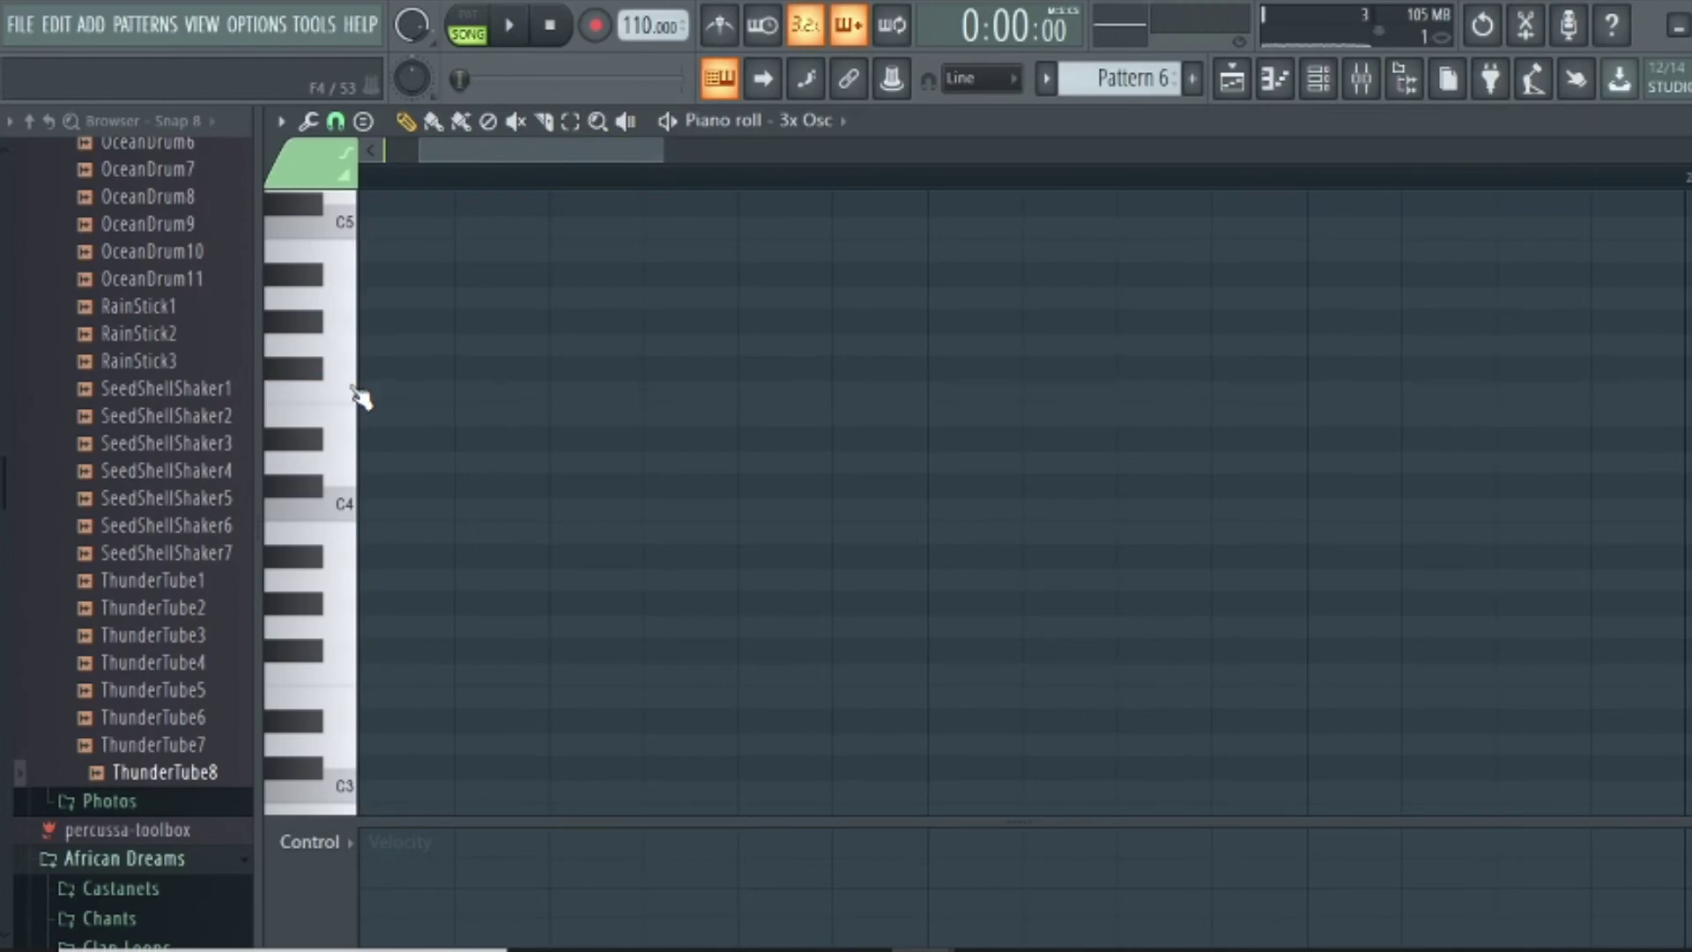
{"action": "scroll", "coordinate": [332, 713], "scroll_direction": "down", "scroll_amount": 4}
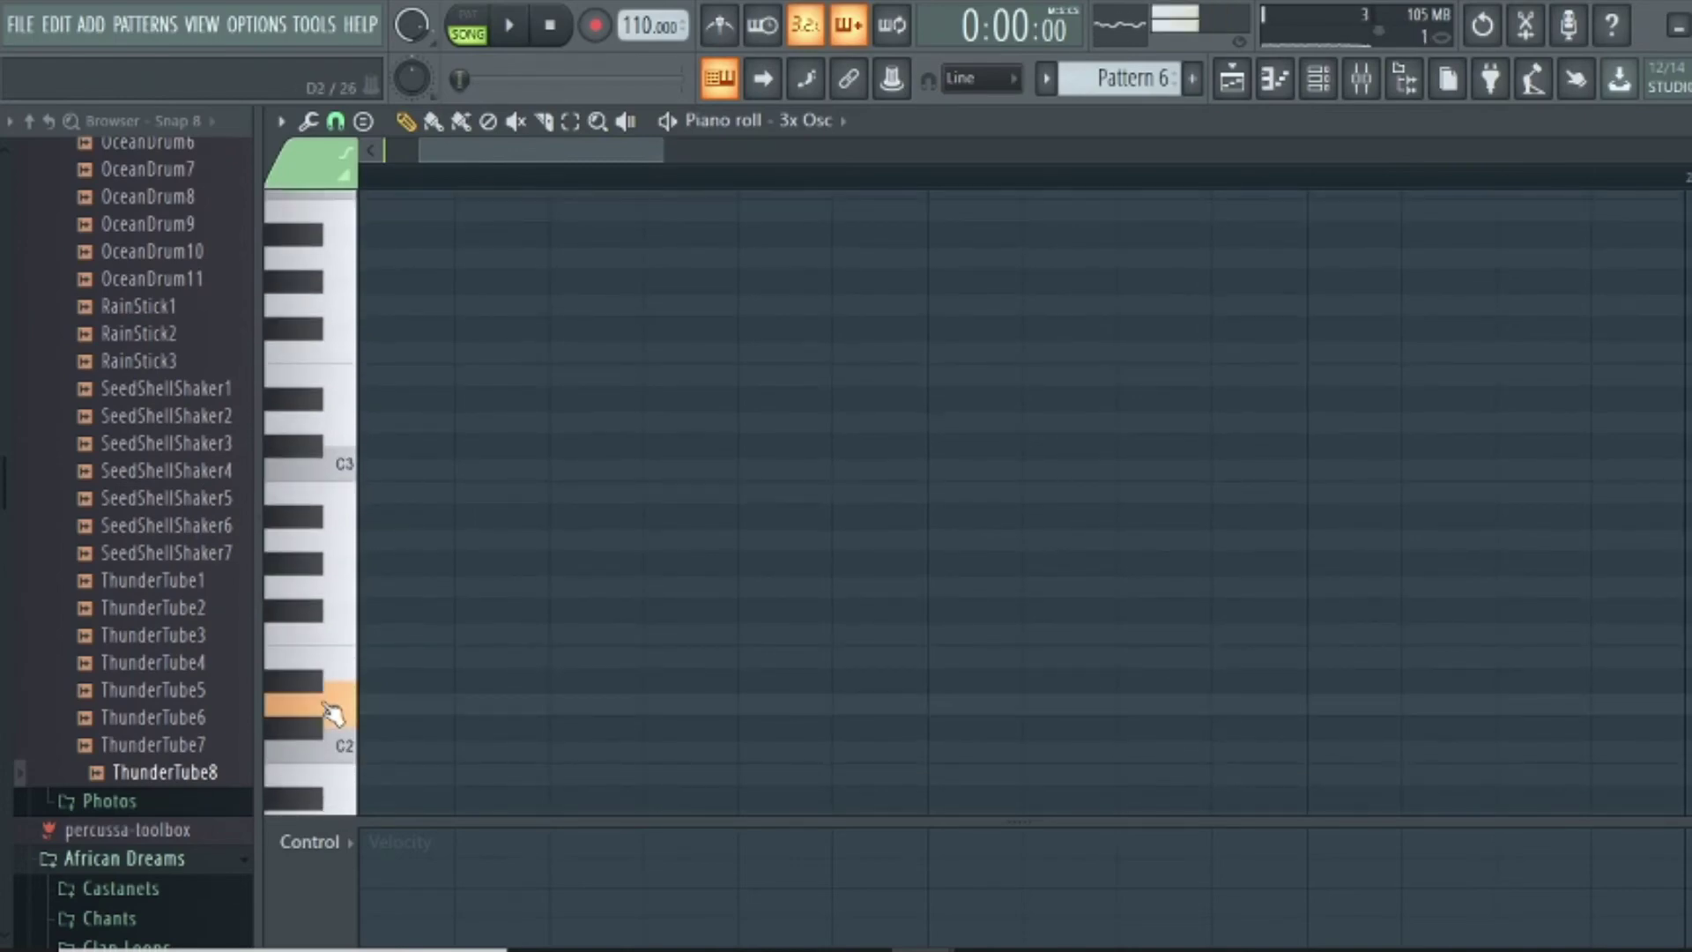
{"action": "left_click_drag", "start_coordinate": [332, 712], "coordinate": [349, 357]}
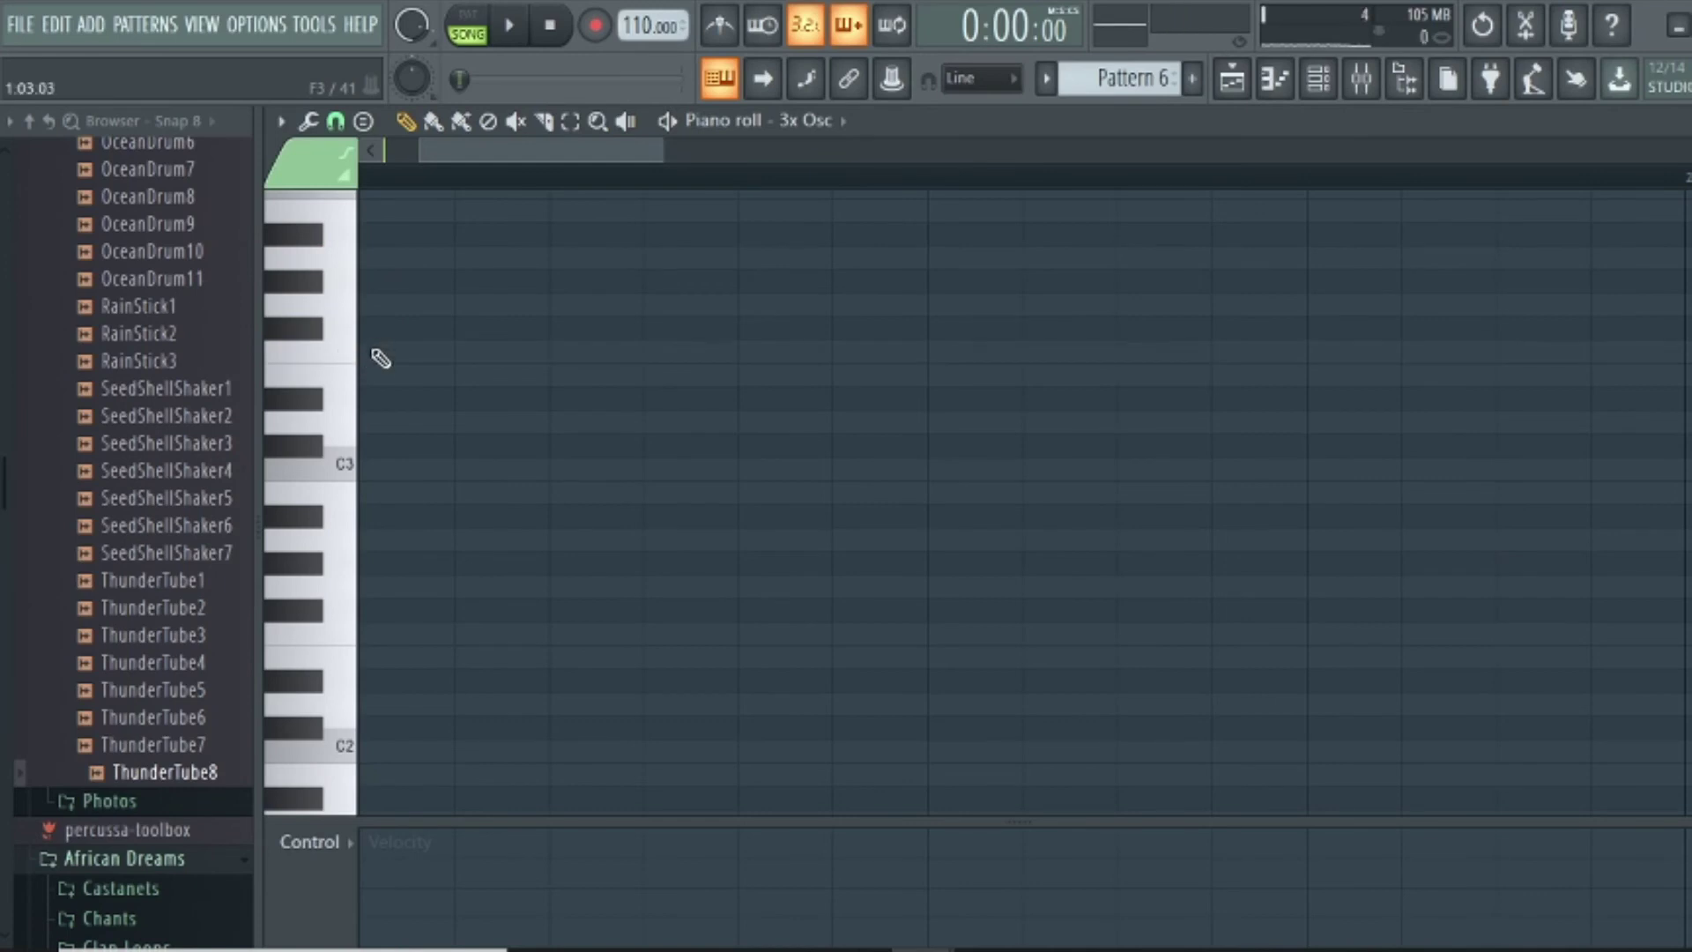
Draw an F3 note of 14 steps ending at bar 2, transpose it down an octave to F2 and briefly play the song
{"action": "left_click", "coordinate": [381, 356]}
{"action": "left_click_drag", "start_coordinate": [540, 349], "coordinate": [1443, 291]}
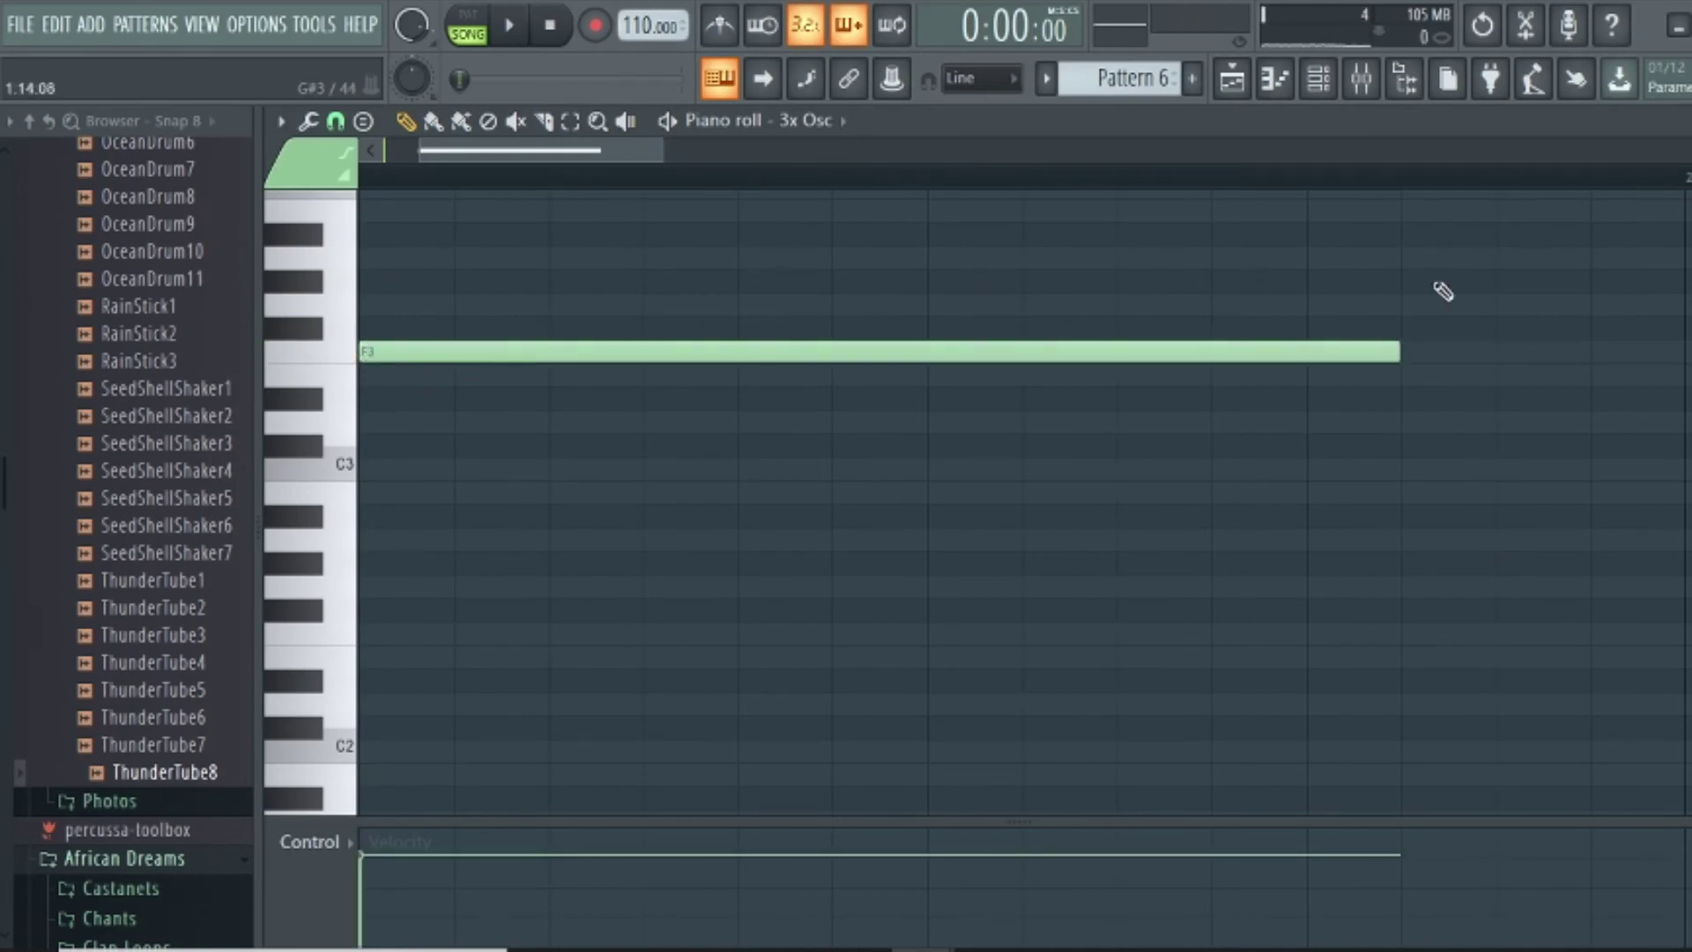
{"action": "left_click_drag", "start_coordinate": [1403, 349], "coordinate": [1663, 342]}
{"action": "key", "text": "ctrl+Down"}
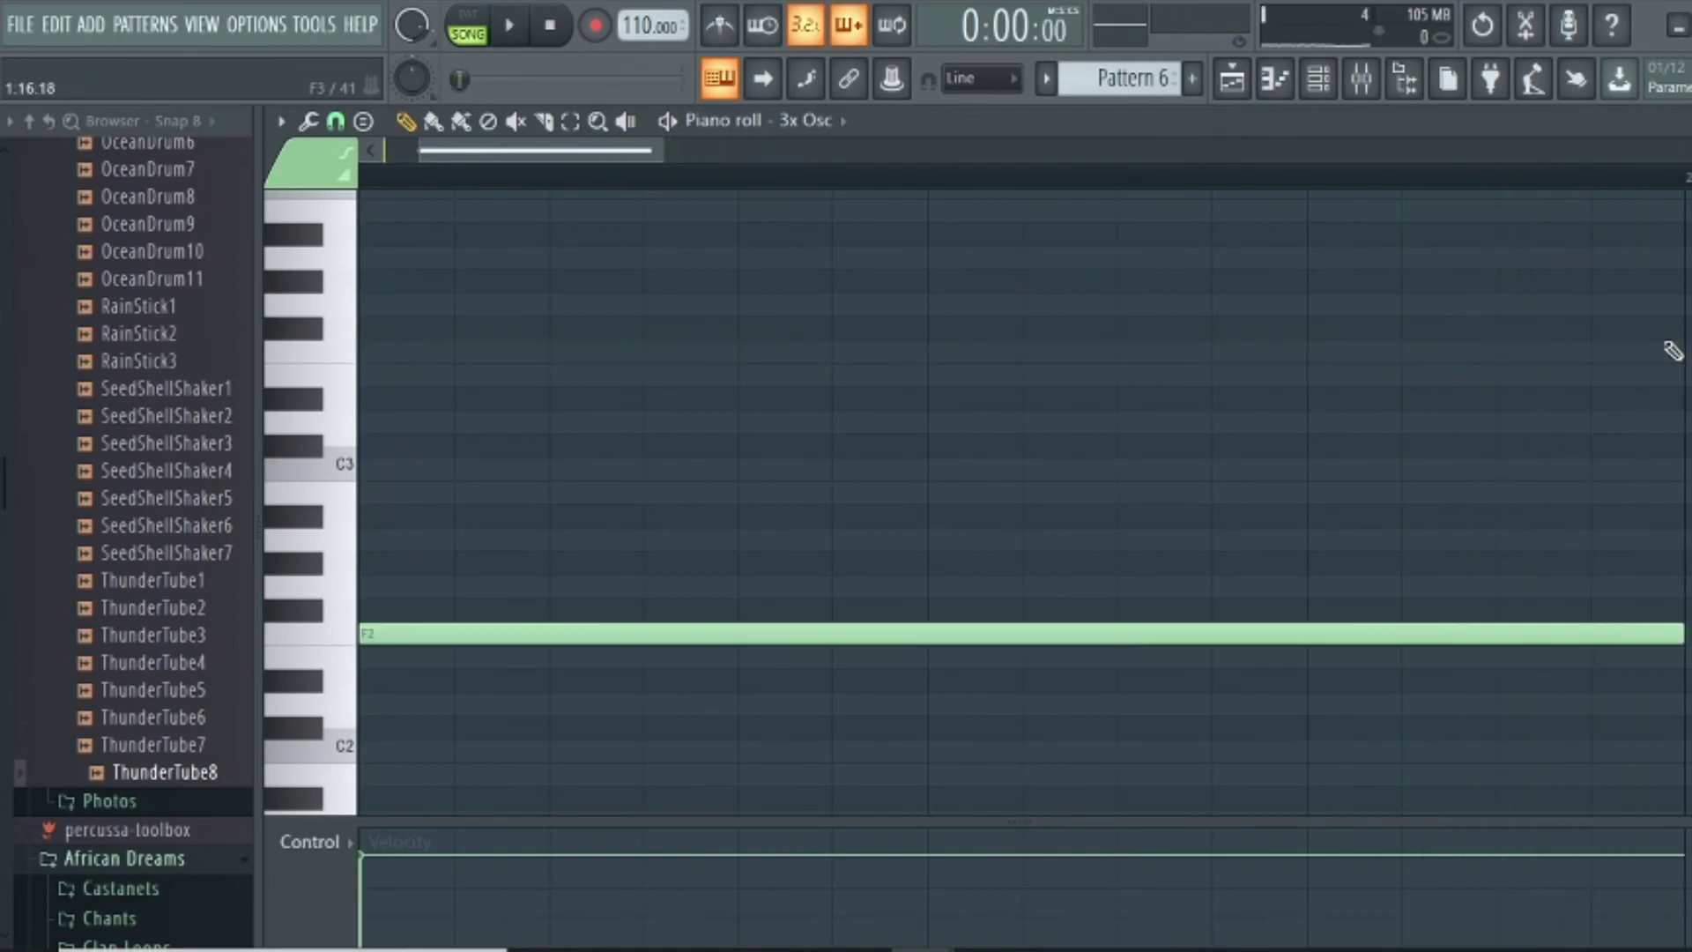
{"action": "key", "text": "Page_Down"}
{"action": "key", "text": "Page_Down"}
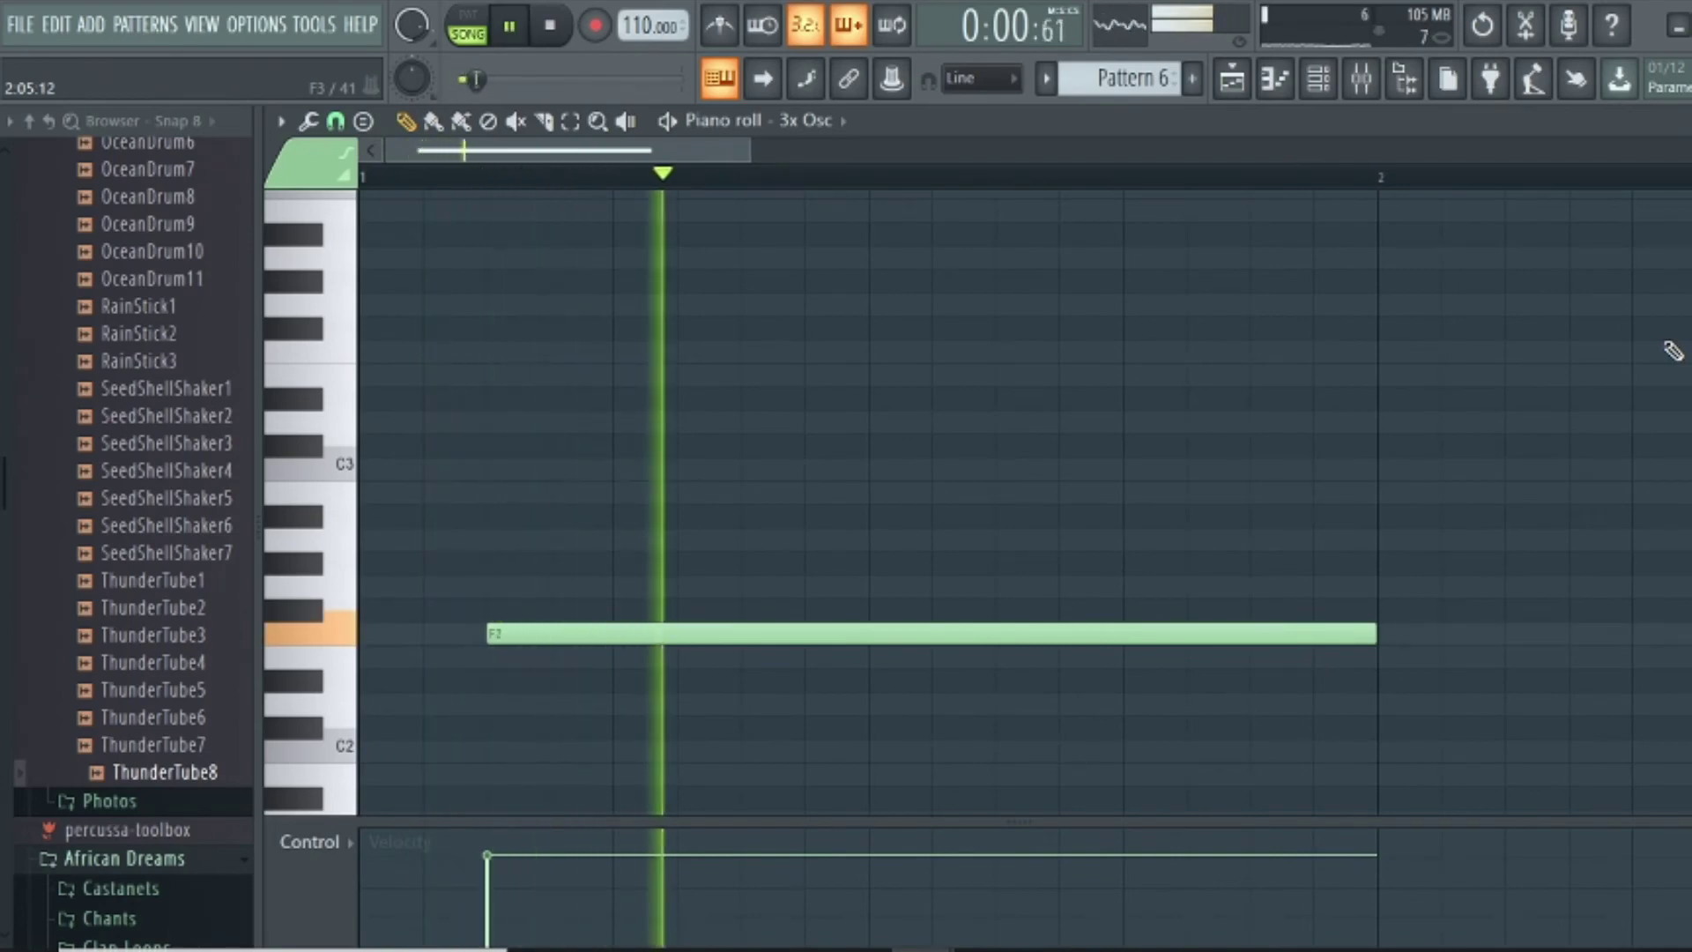
{"action": "key", "text": "space"}
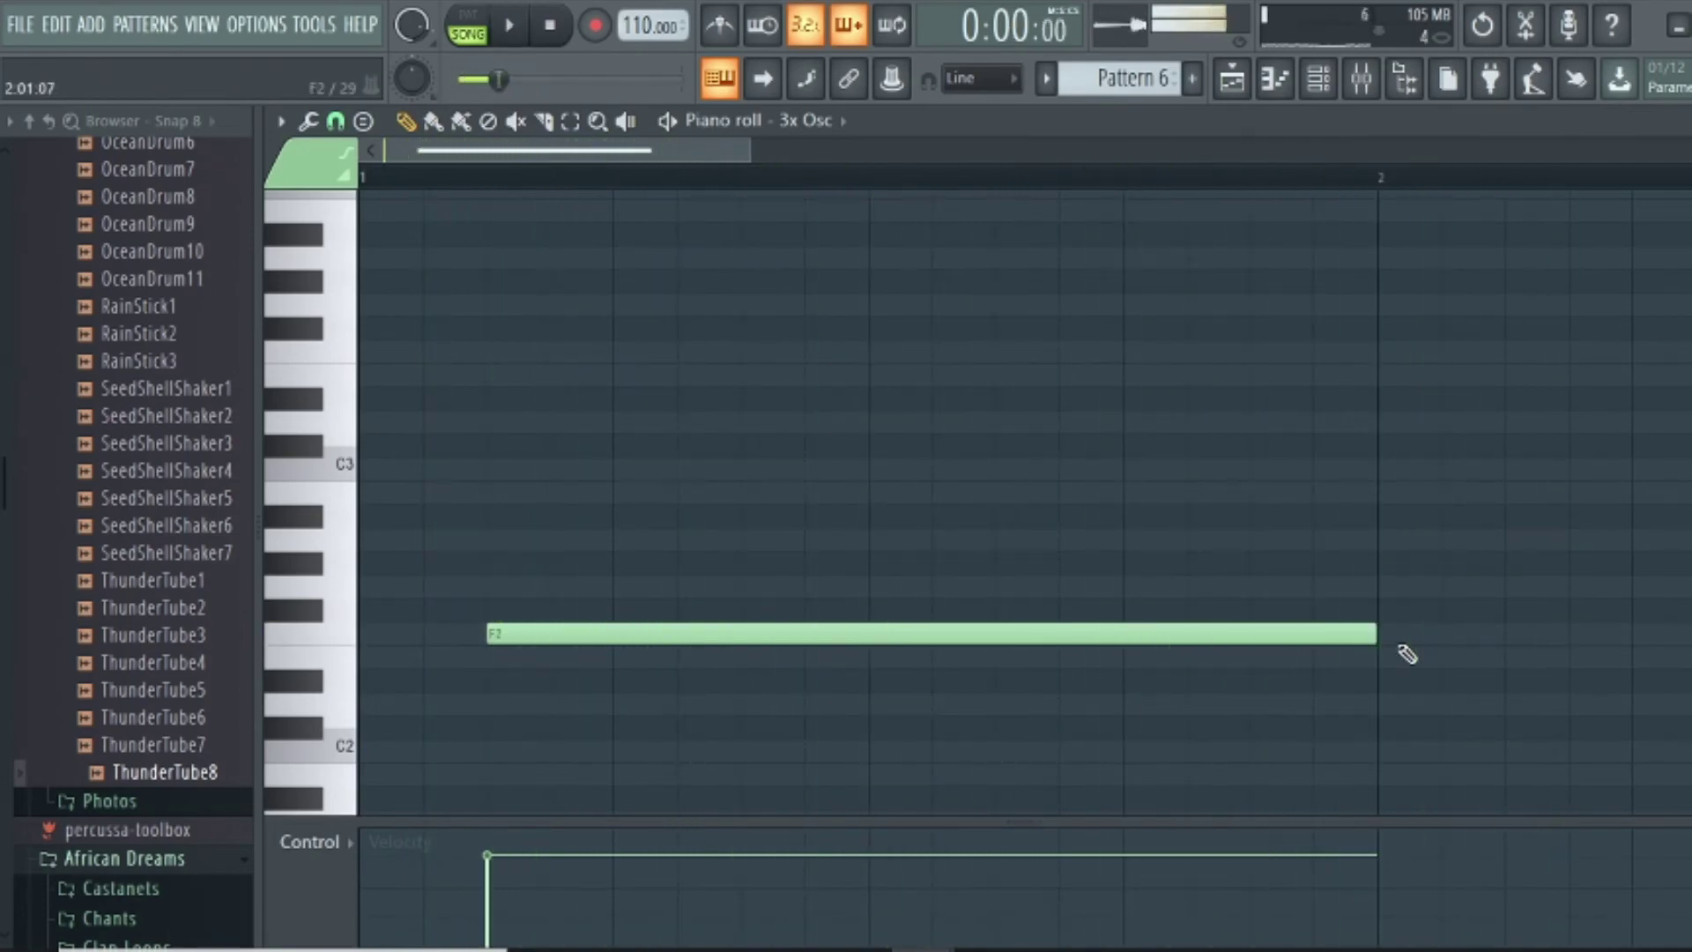
Add an F2 note at 2.03.00 and a G2 note at 3.03.00, each 14 steps long, while listening to the song
{"action": "scroll", "coordinate": [1407, 654], "scroll_direction": "right", "scroll_amount": 3}
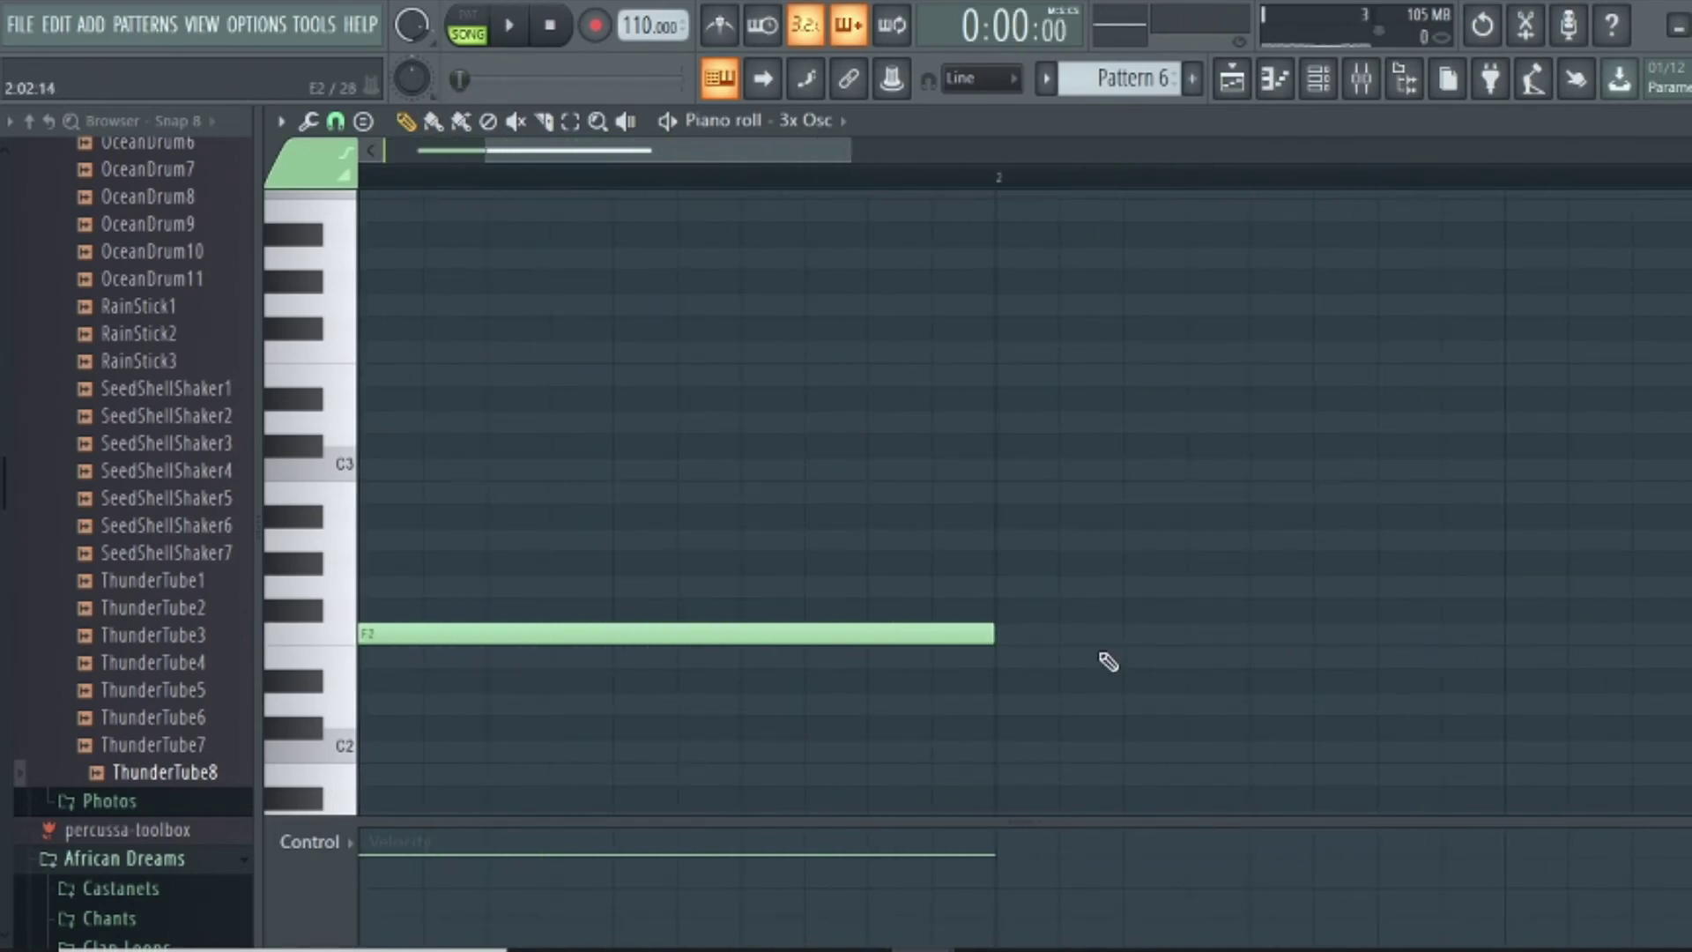
{"action": "left_click", "coordinate": [1126, 635]}
{"action": "key", "text": "space"}
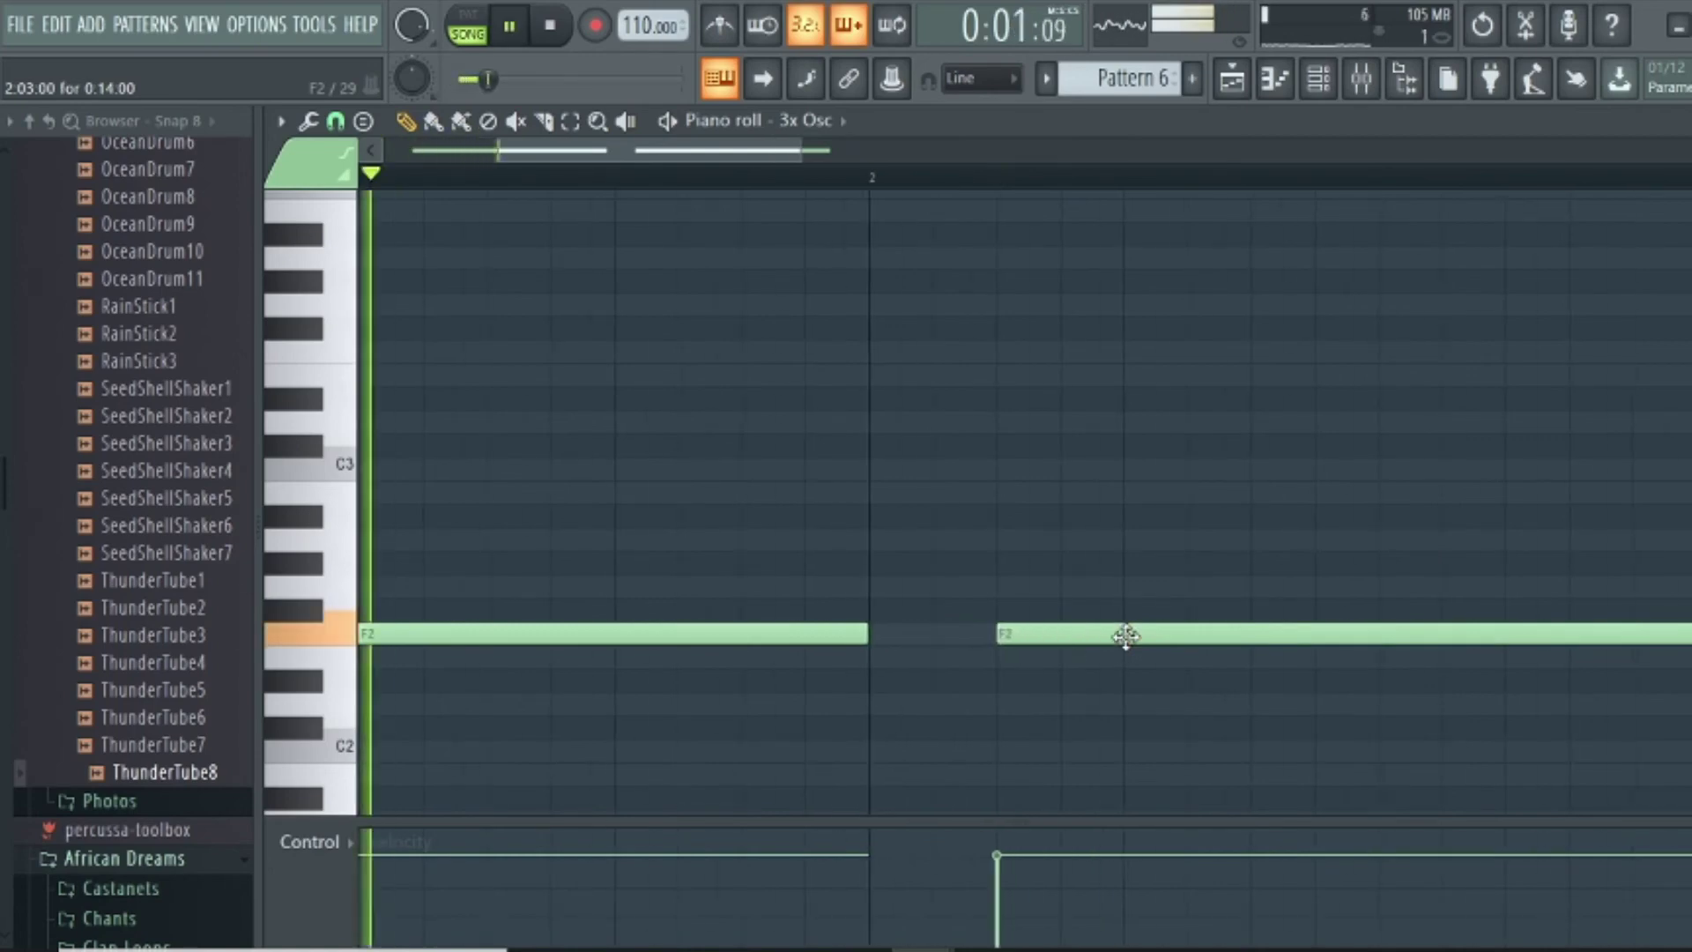
{"action": "right_click", "coordinate": [1129, 635]}
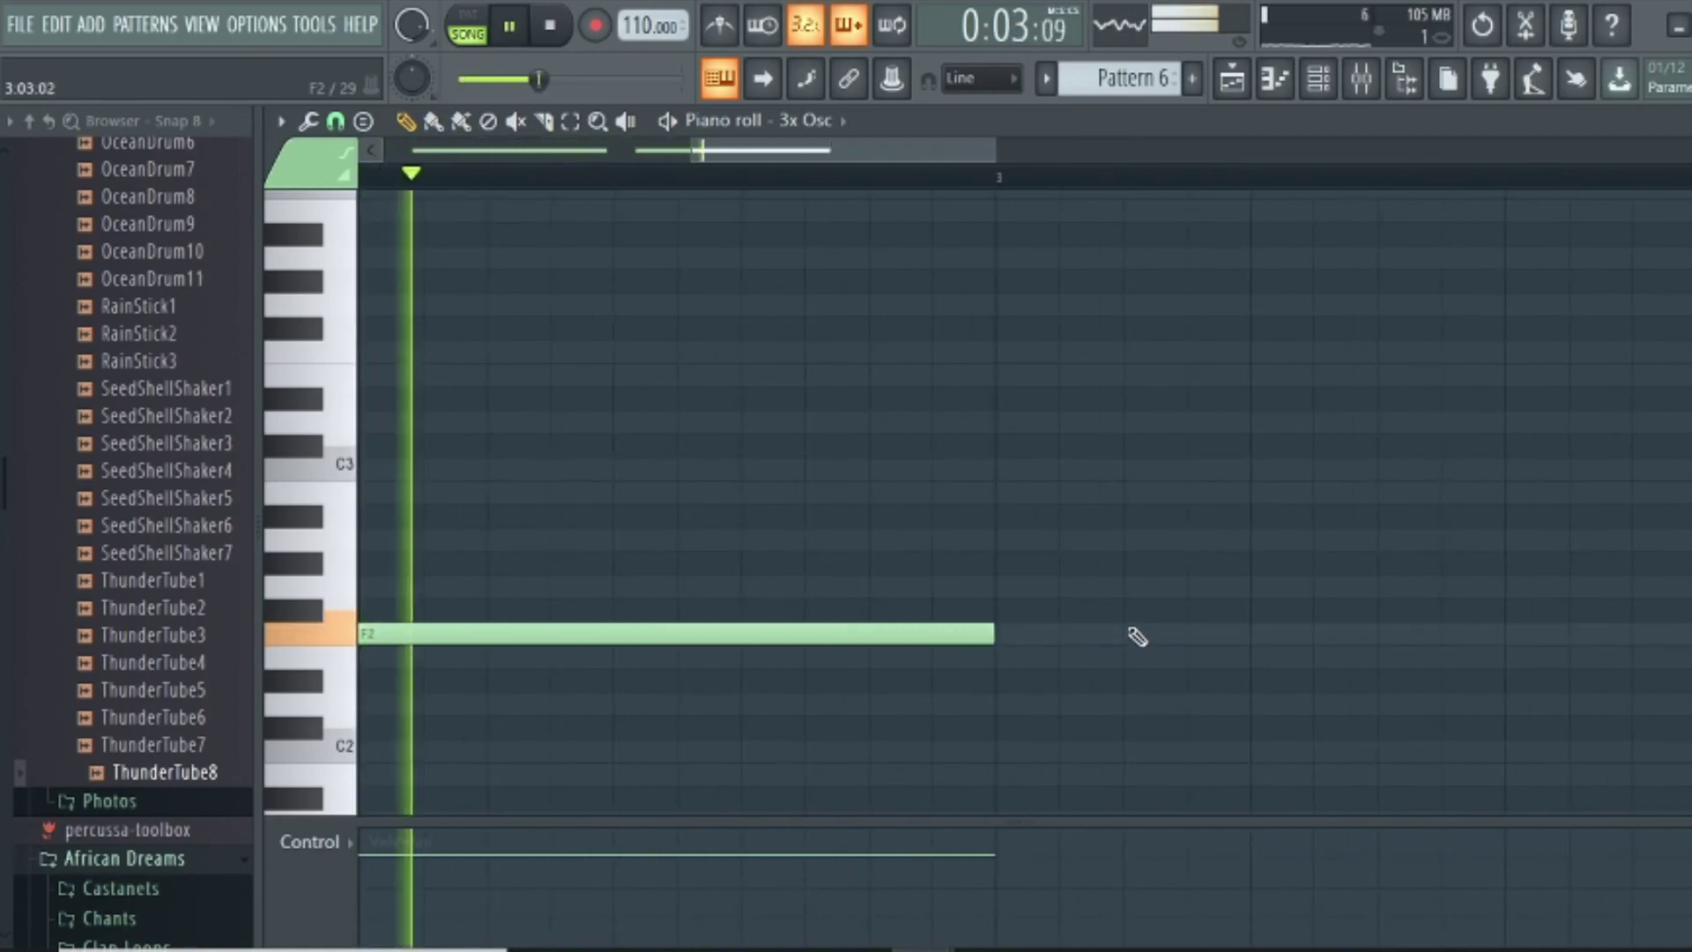
{"action": "left_click", "coordinate": [1123, 586]}
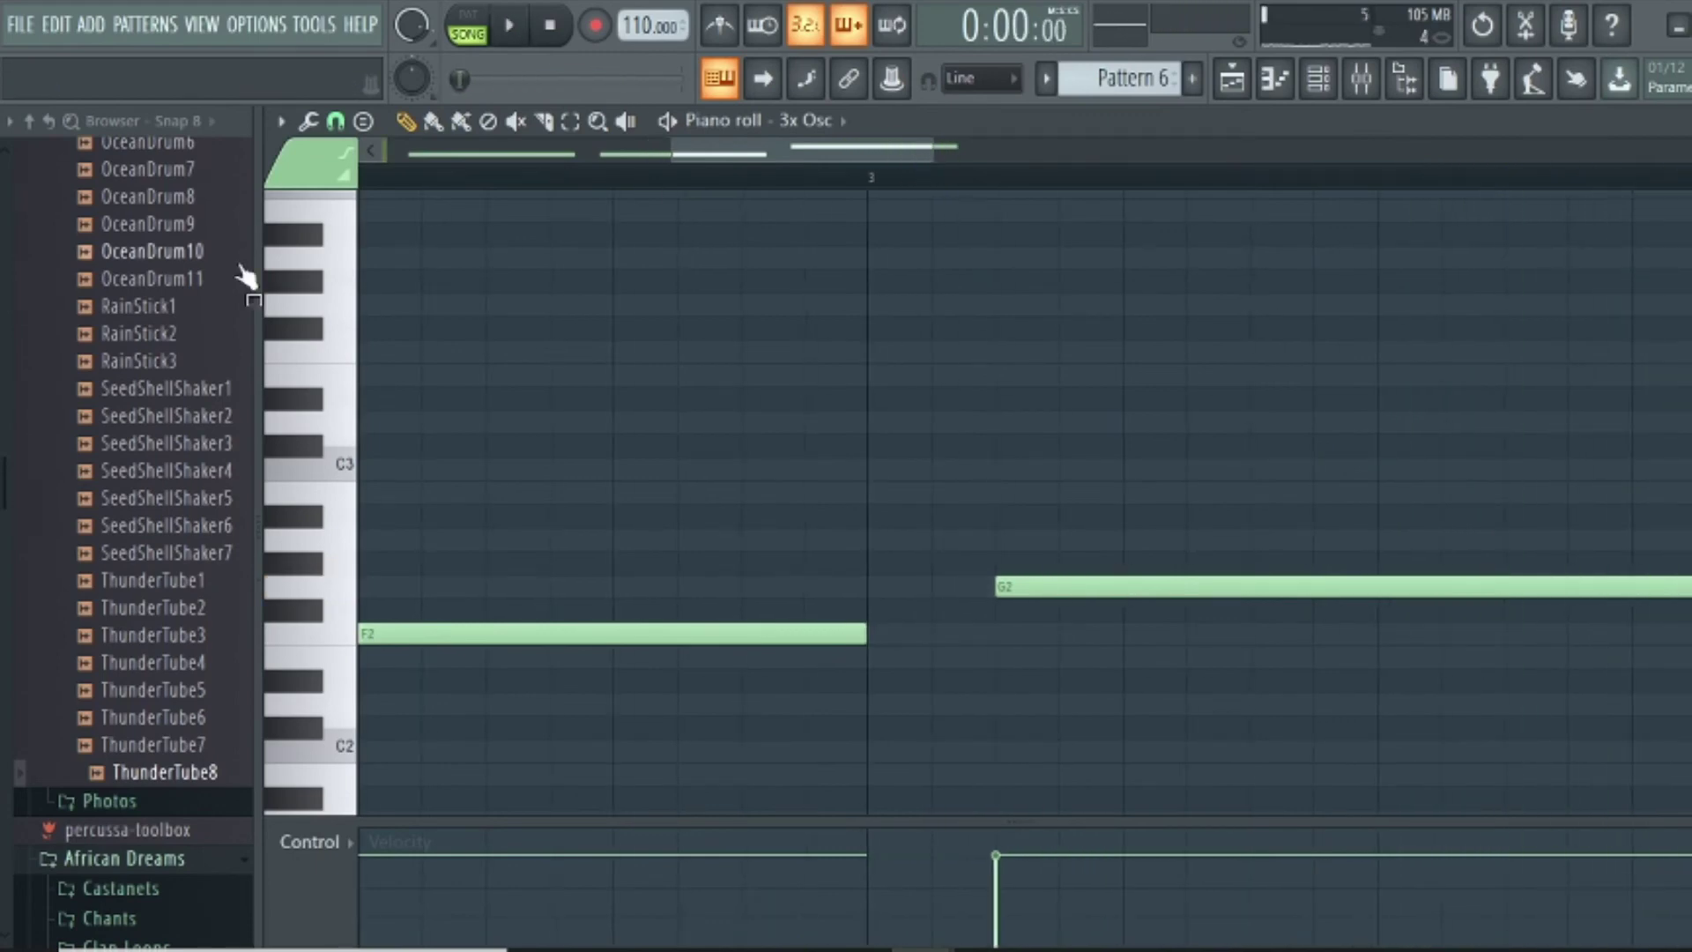
Extend the first F2 note back to 1.01.00 so it fills bar 1, and start song playback
{"action": "scroll", "coordinate": [499, 157], "scroll_direction": "left", "scroll_amount": 5}
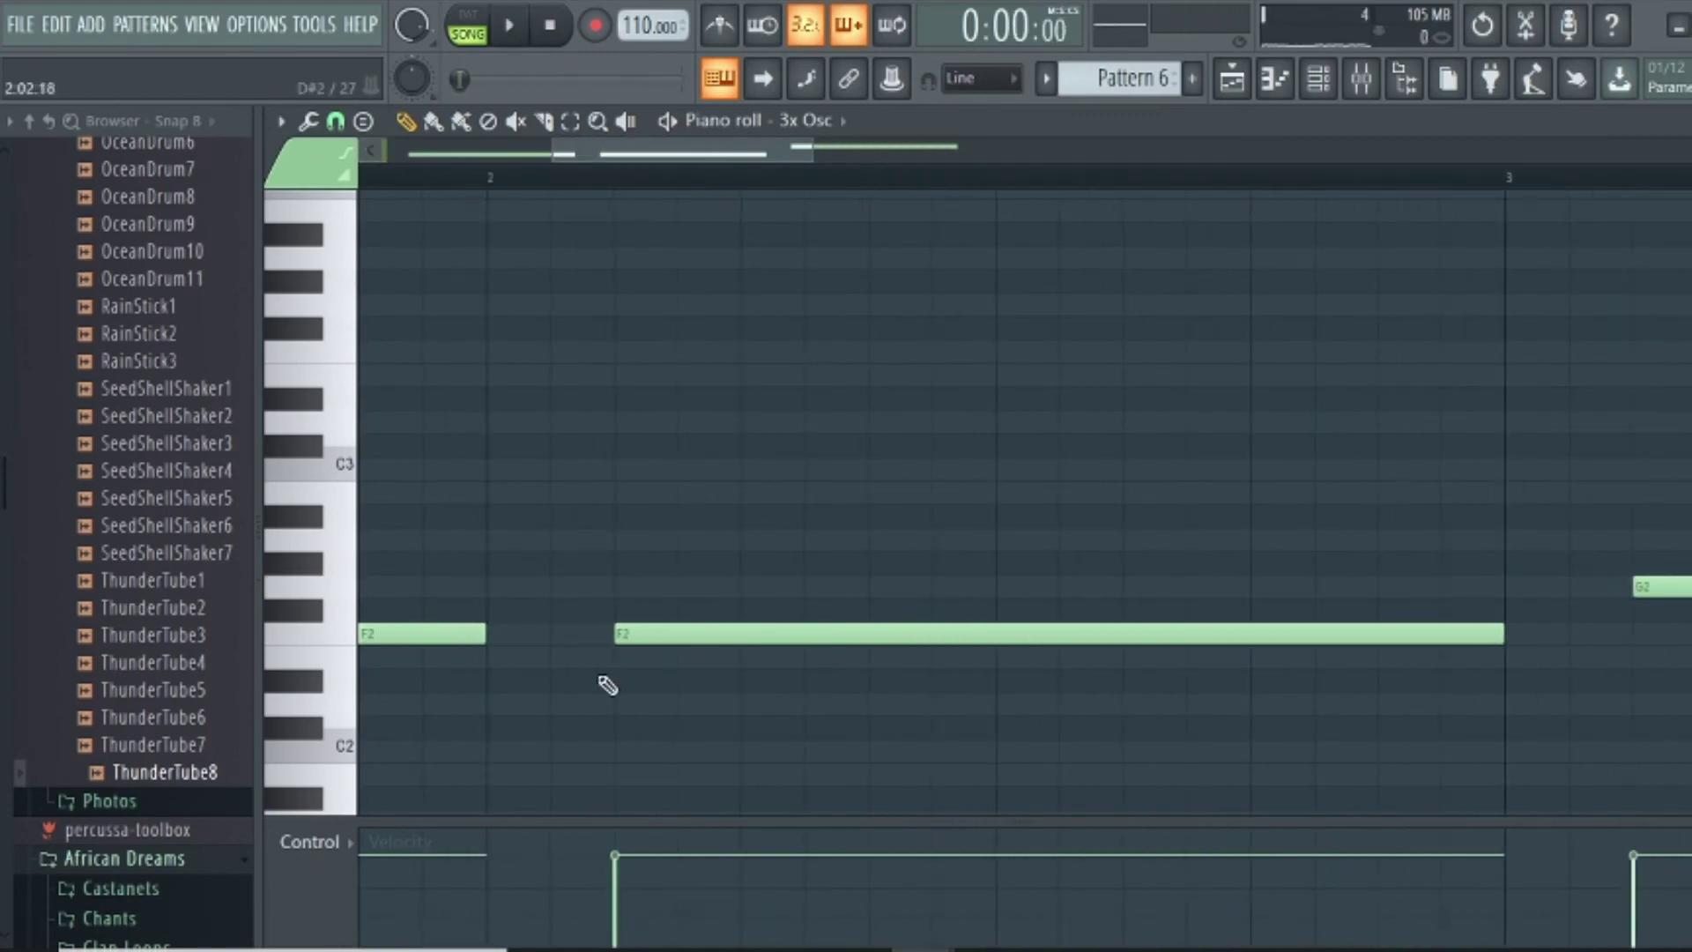
{"action": "scroll", "coordinate": [382, 636], "scroll_direction": "up", "scroll_amount": 2}
{"action": "scroll", "coordinate": [431, 632], "scroll_direction": "left", "scroll_amount": 2}
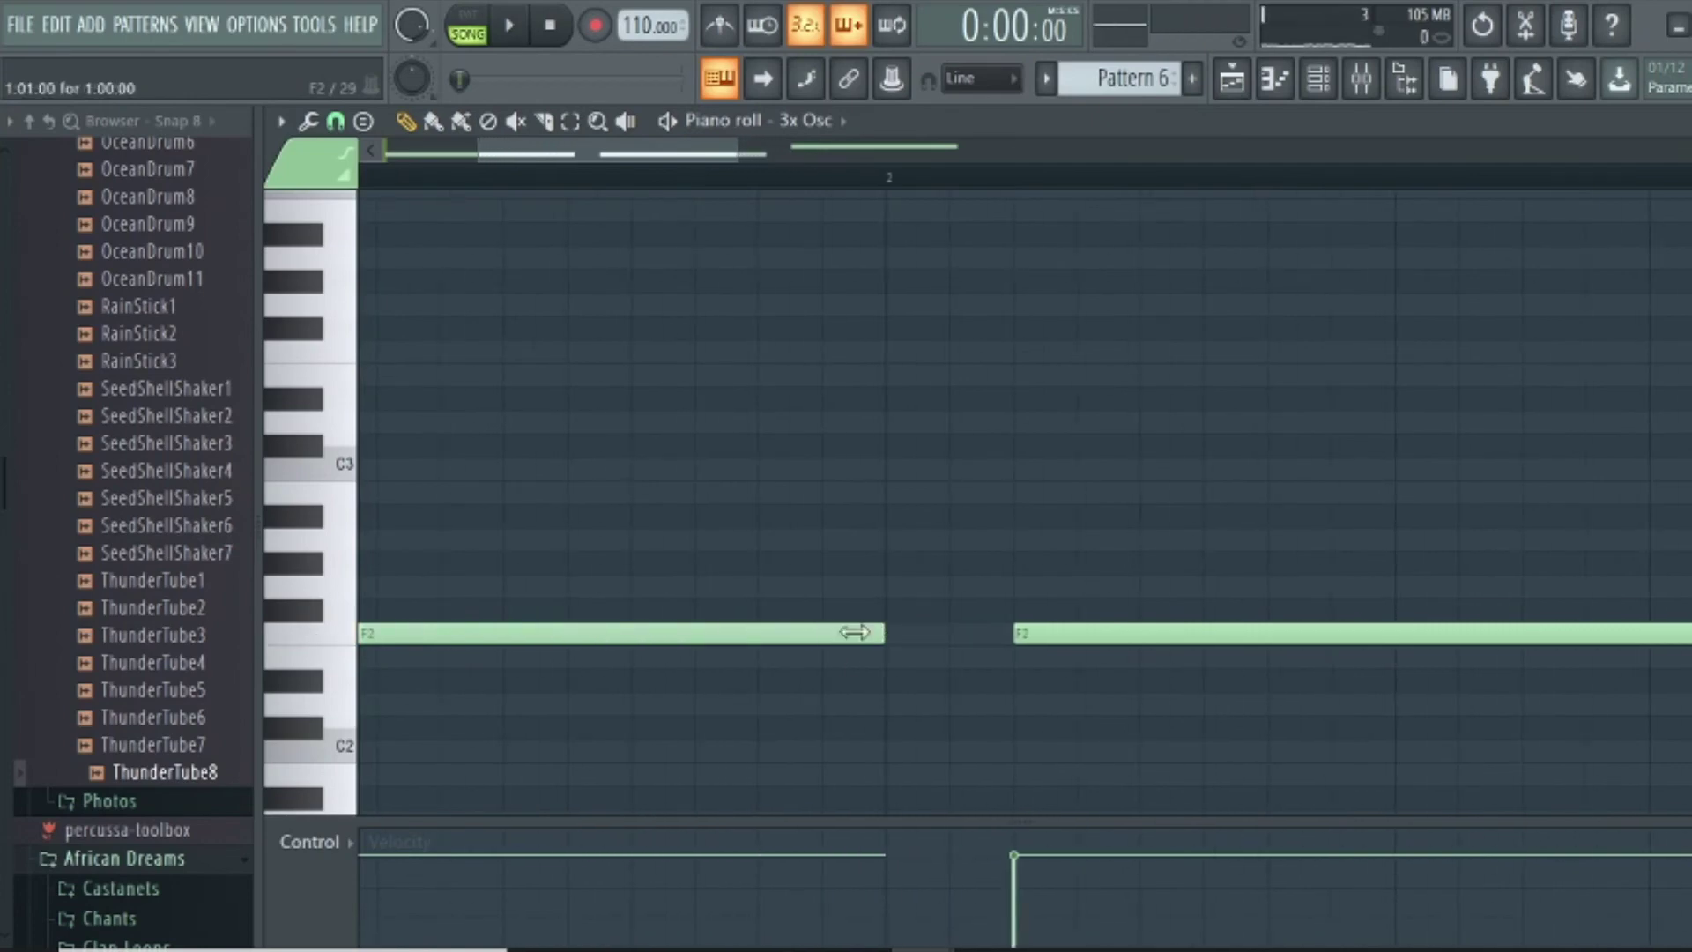
{"action": "key", "text": "space"}
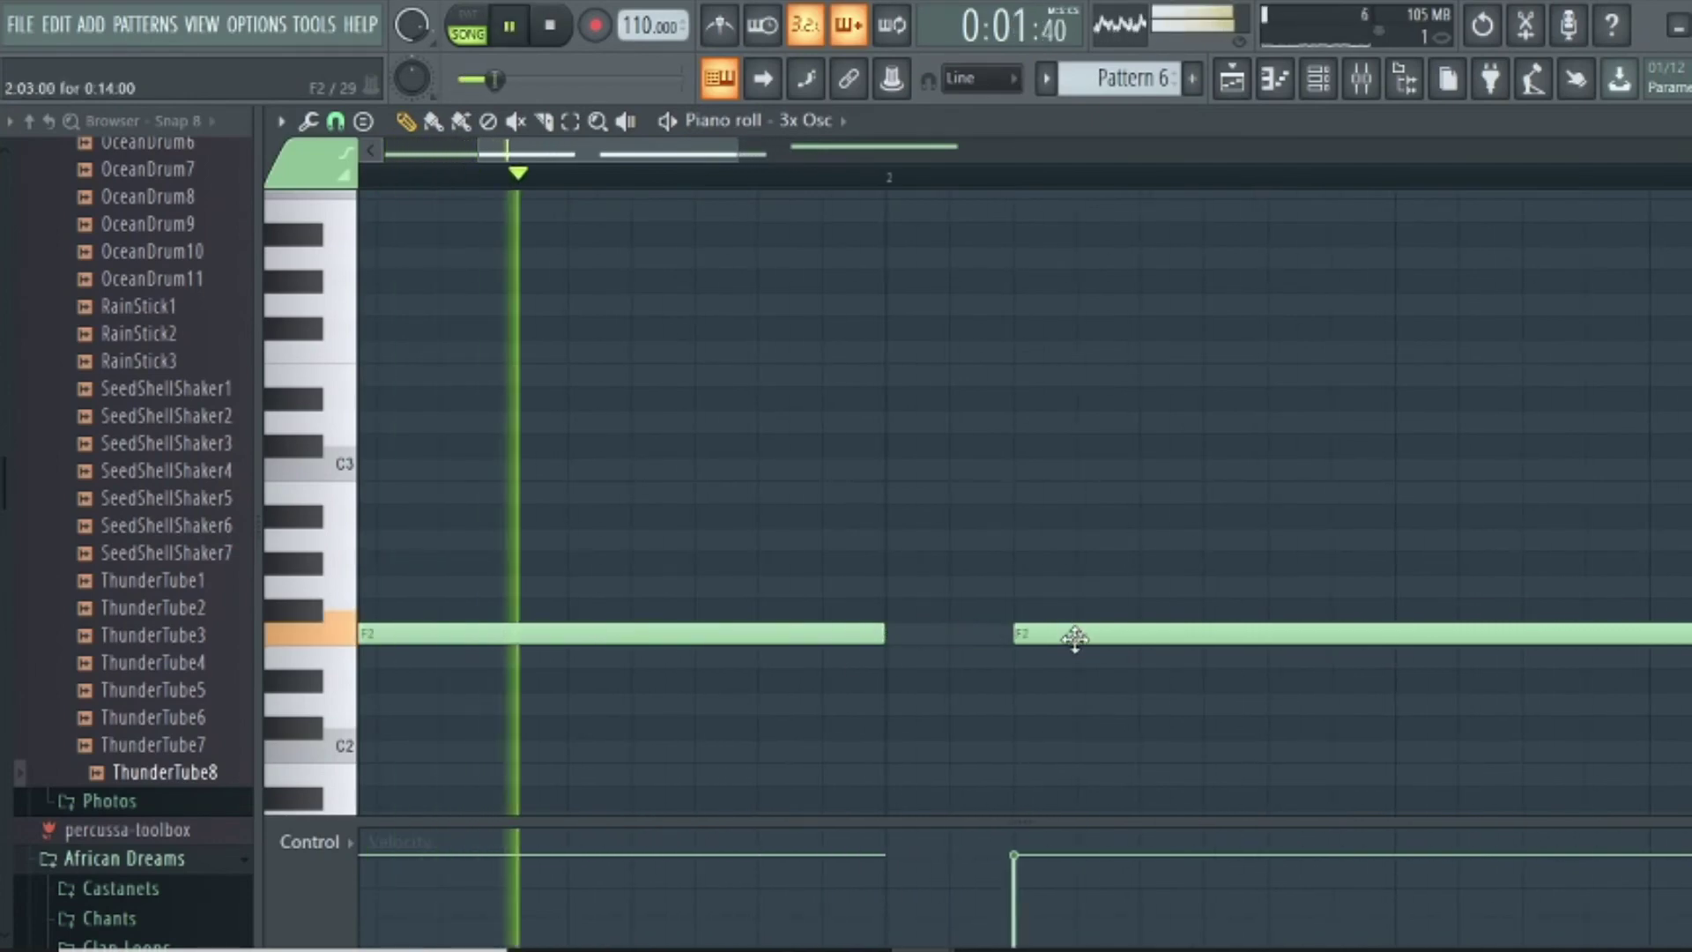
Move the second F2 note to the start of bar 2 and the G2 note to bar 3, then add another G2 at bar 4
{"action": "left_click_drag", "start_coordinate": [1071, 634], "coordinate": [970, 634]}
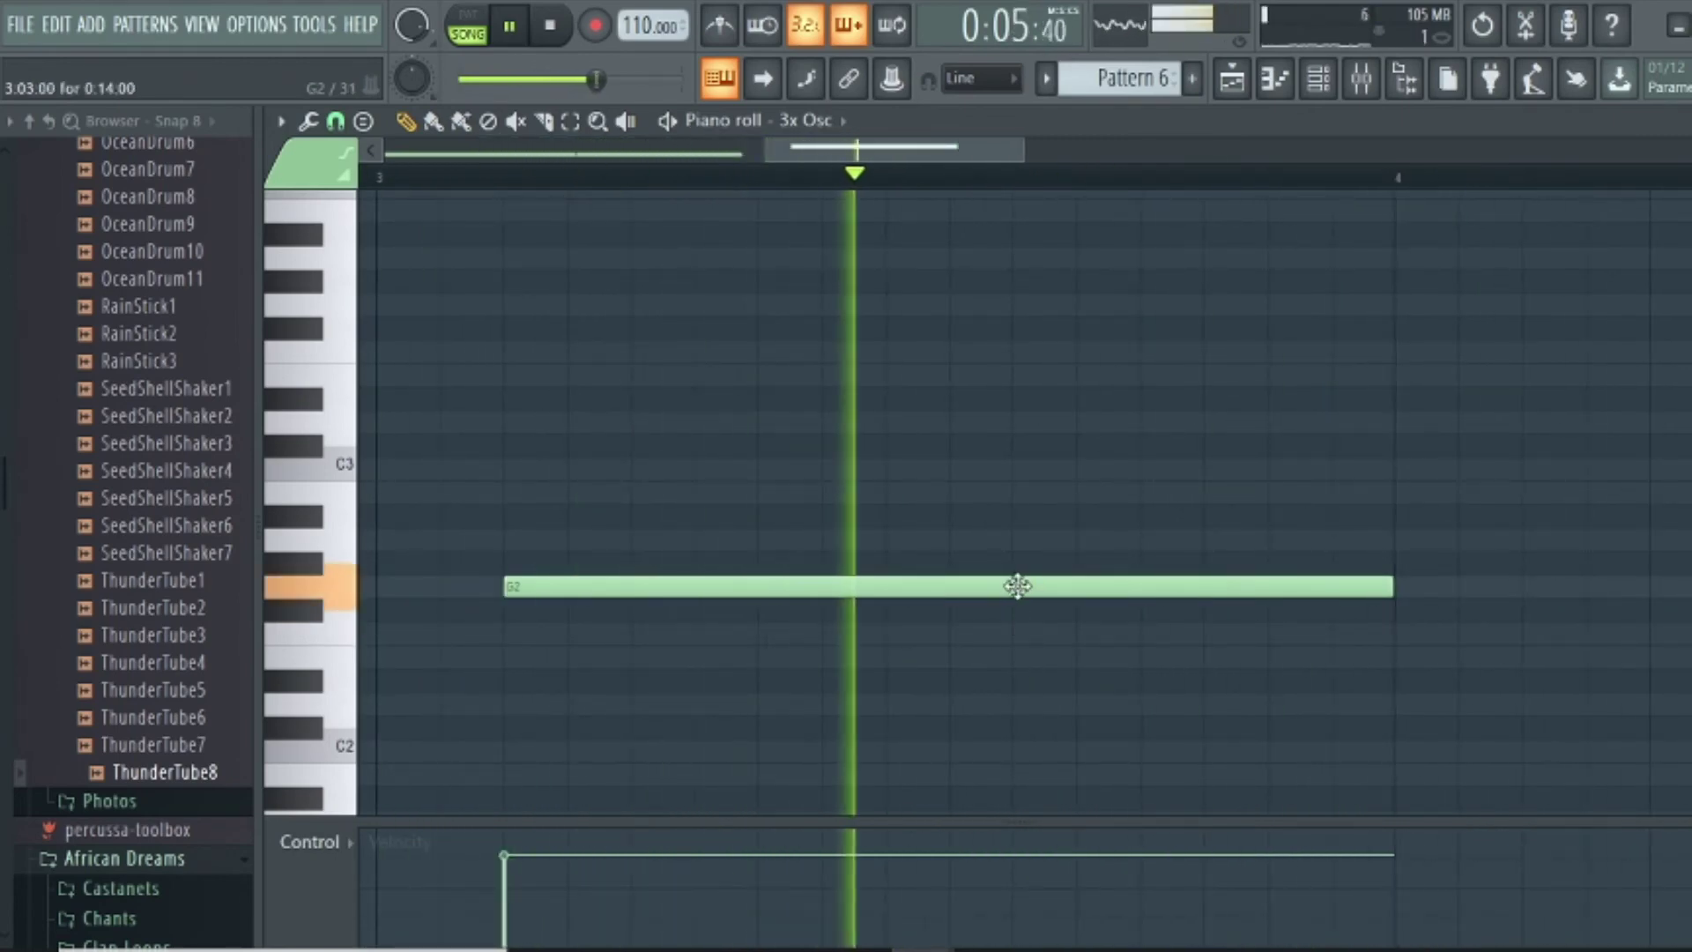
{"action": "left_click_drag", "start_coordinate": [1013, 585], "coordinate": [910, 586]}
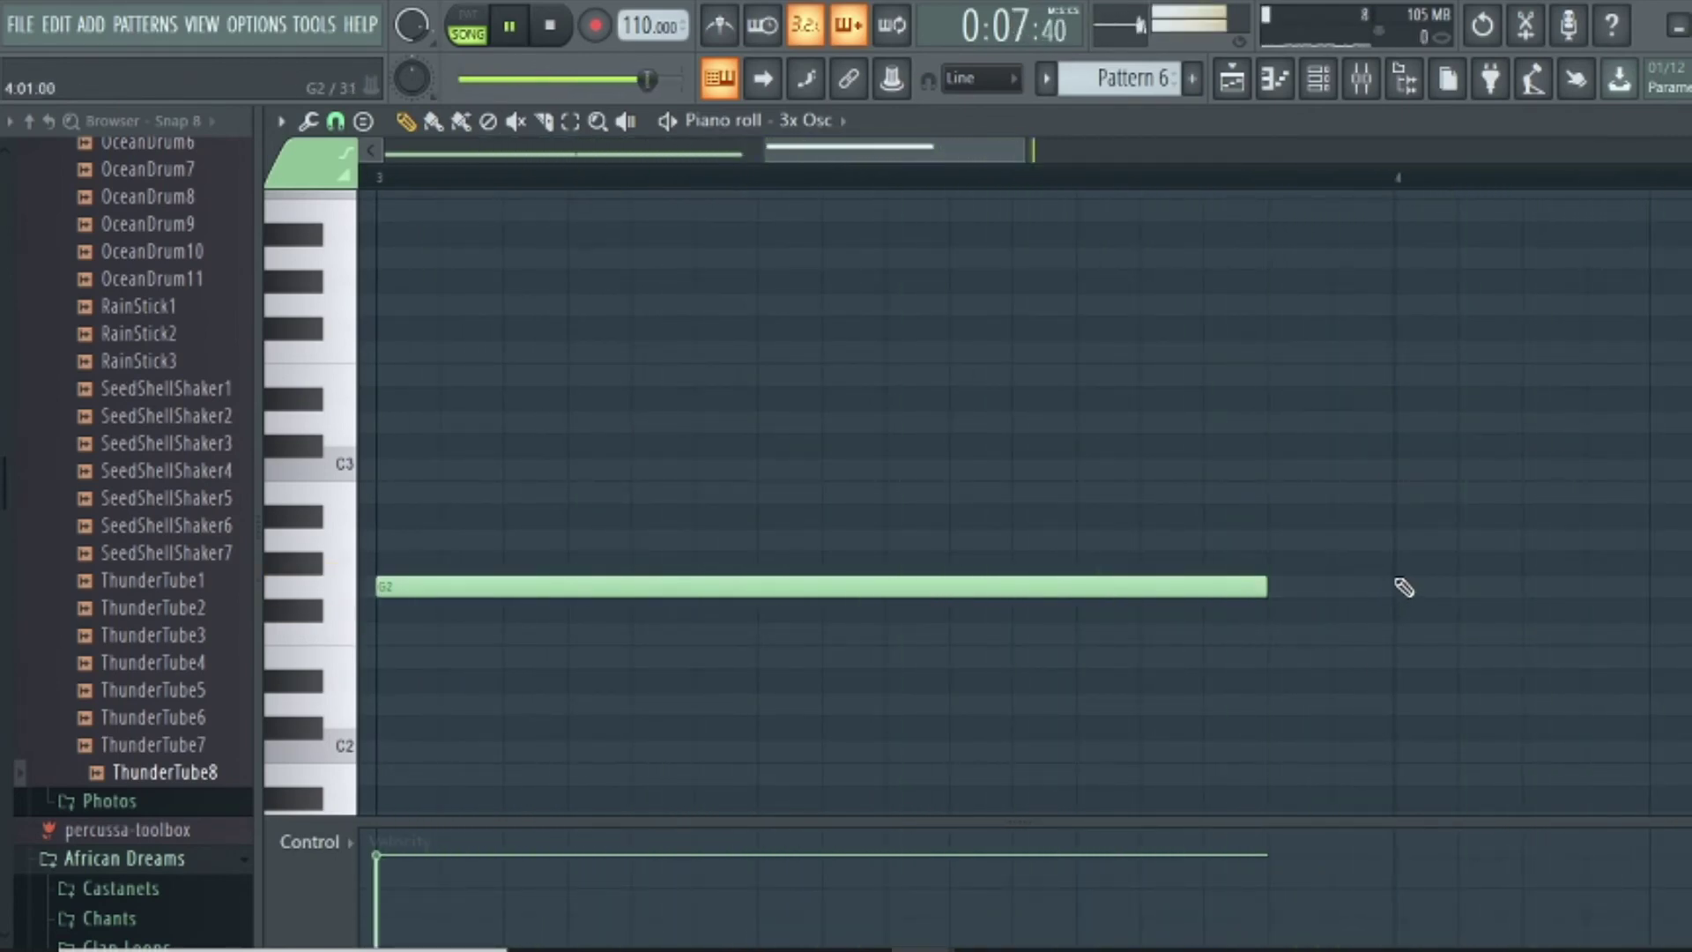
{"action": "left_click", "coordinate": [1396, 589]}
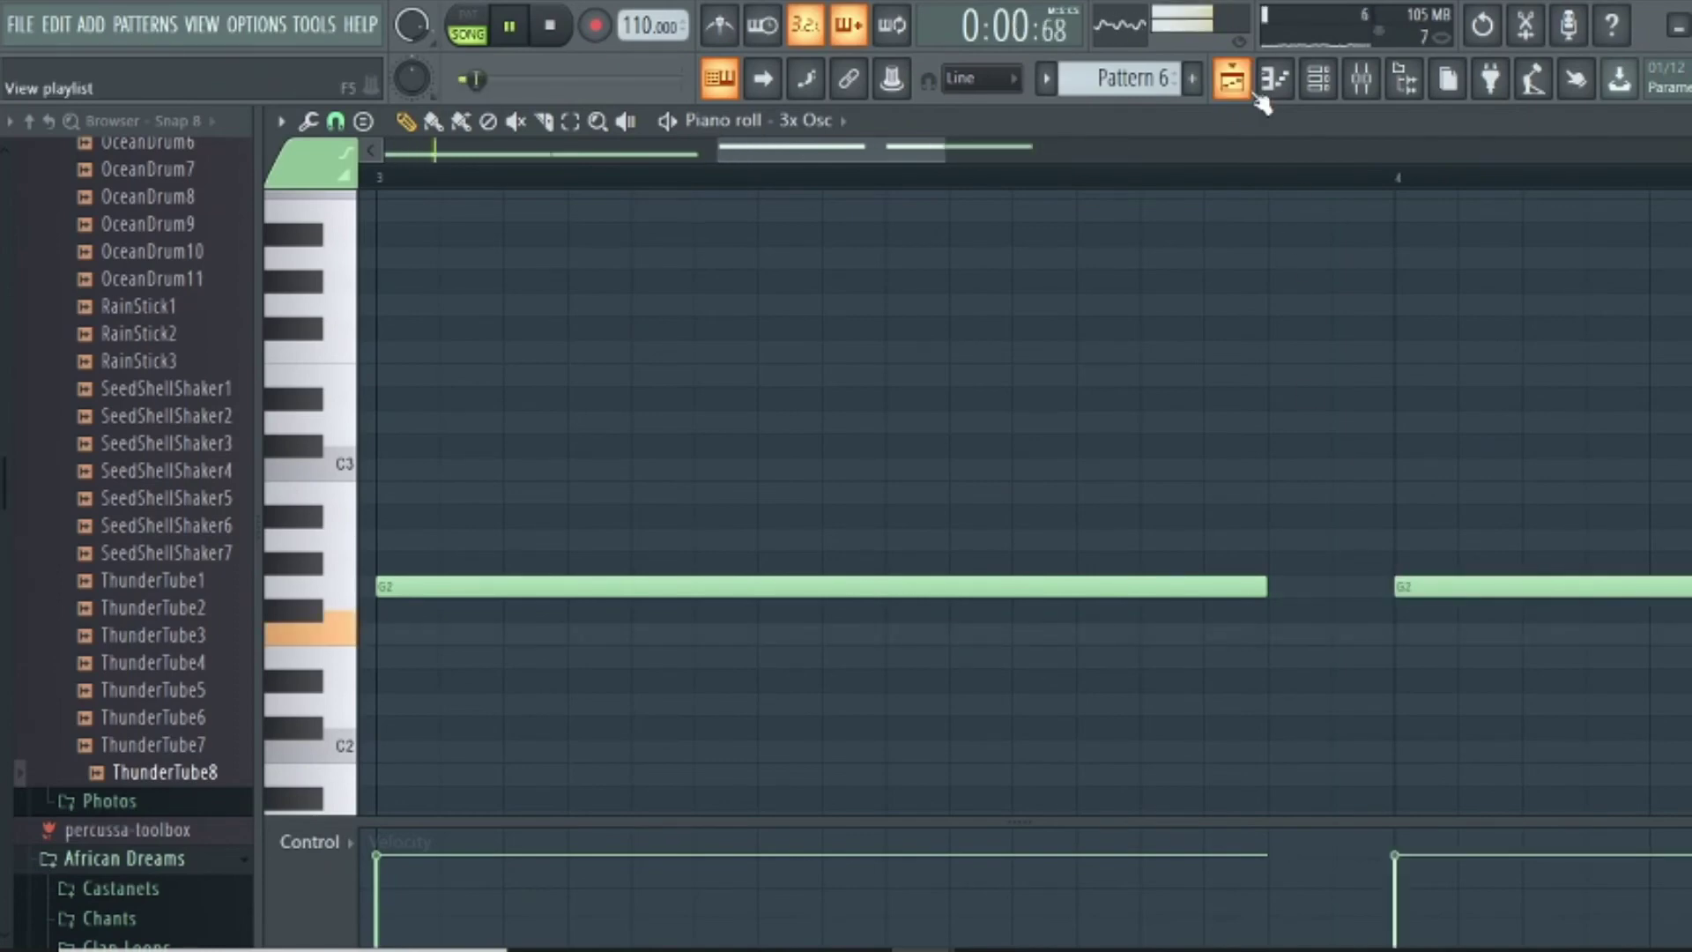
Return to the playlist and place the empty Pattern 7 at bar 1 of Track 6
{"action": "left_click", "coordinate": [1337, 81]}
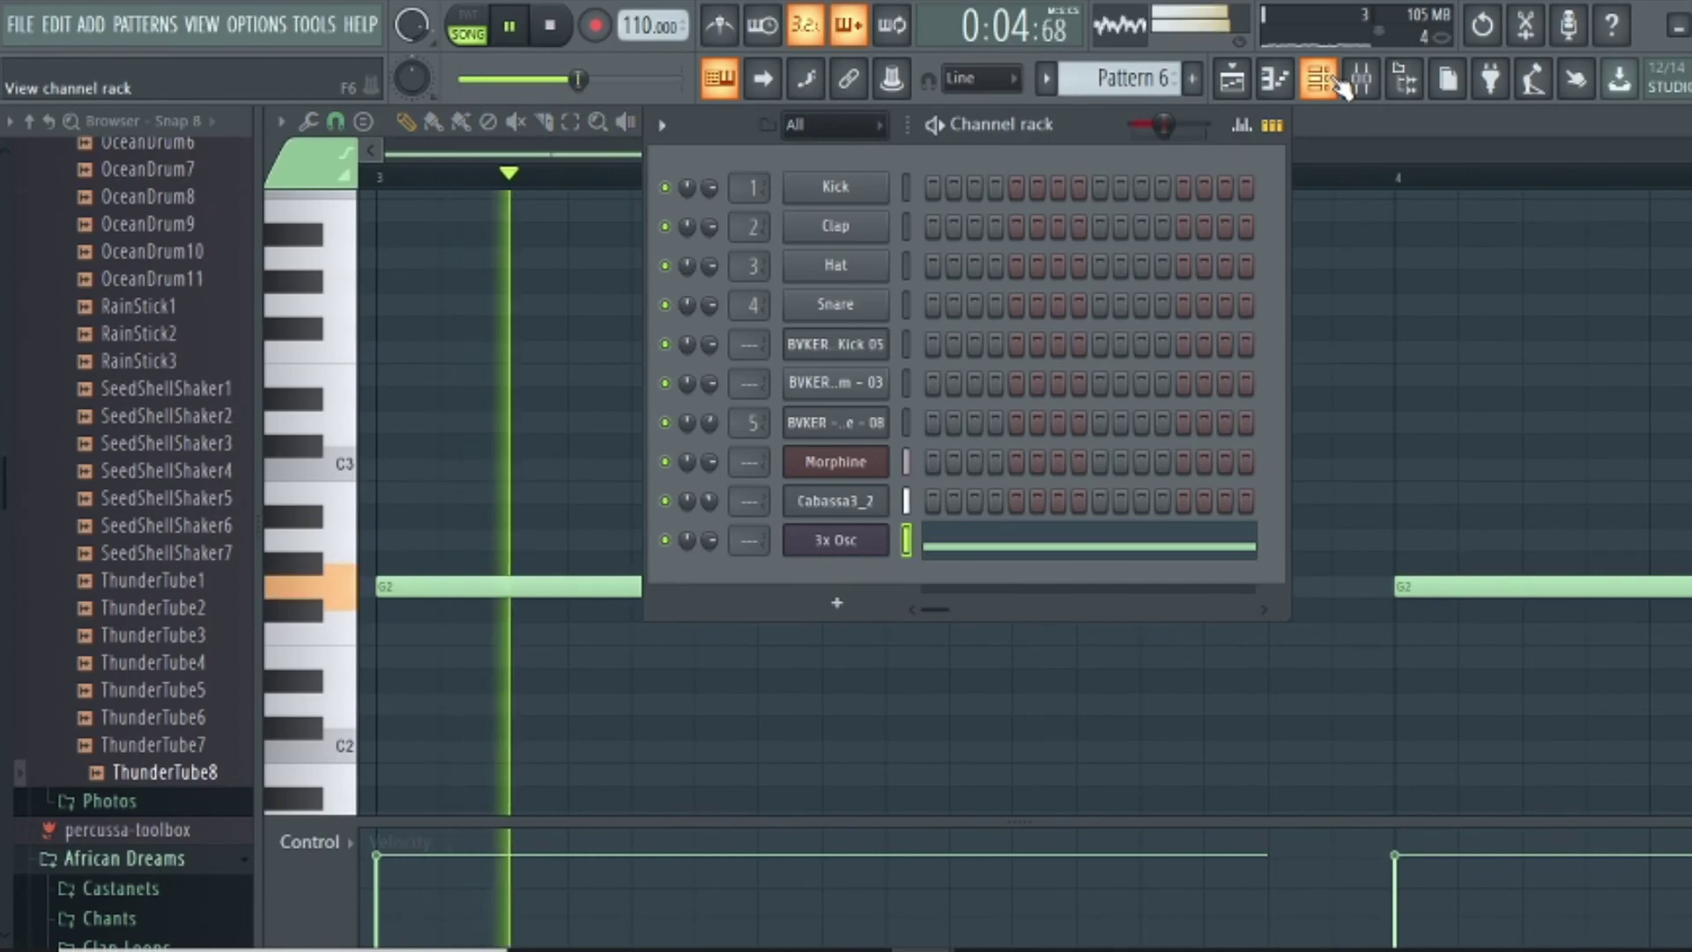
{"action": "left_click", "coordinate": [1232, 79]}
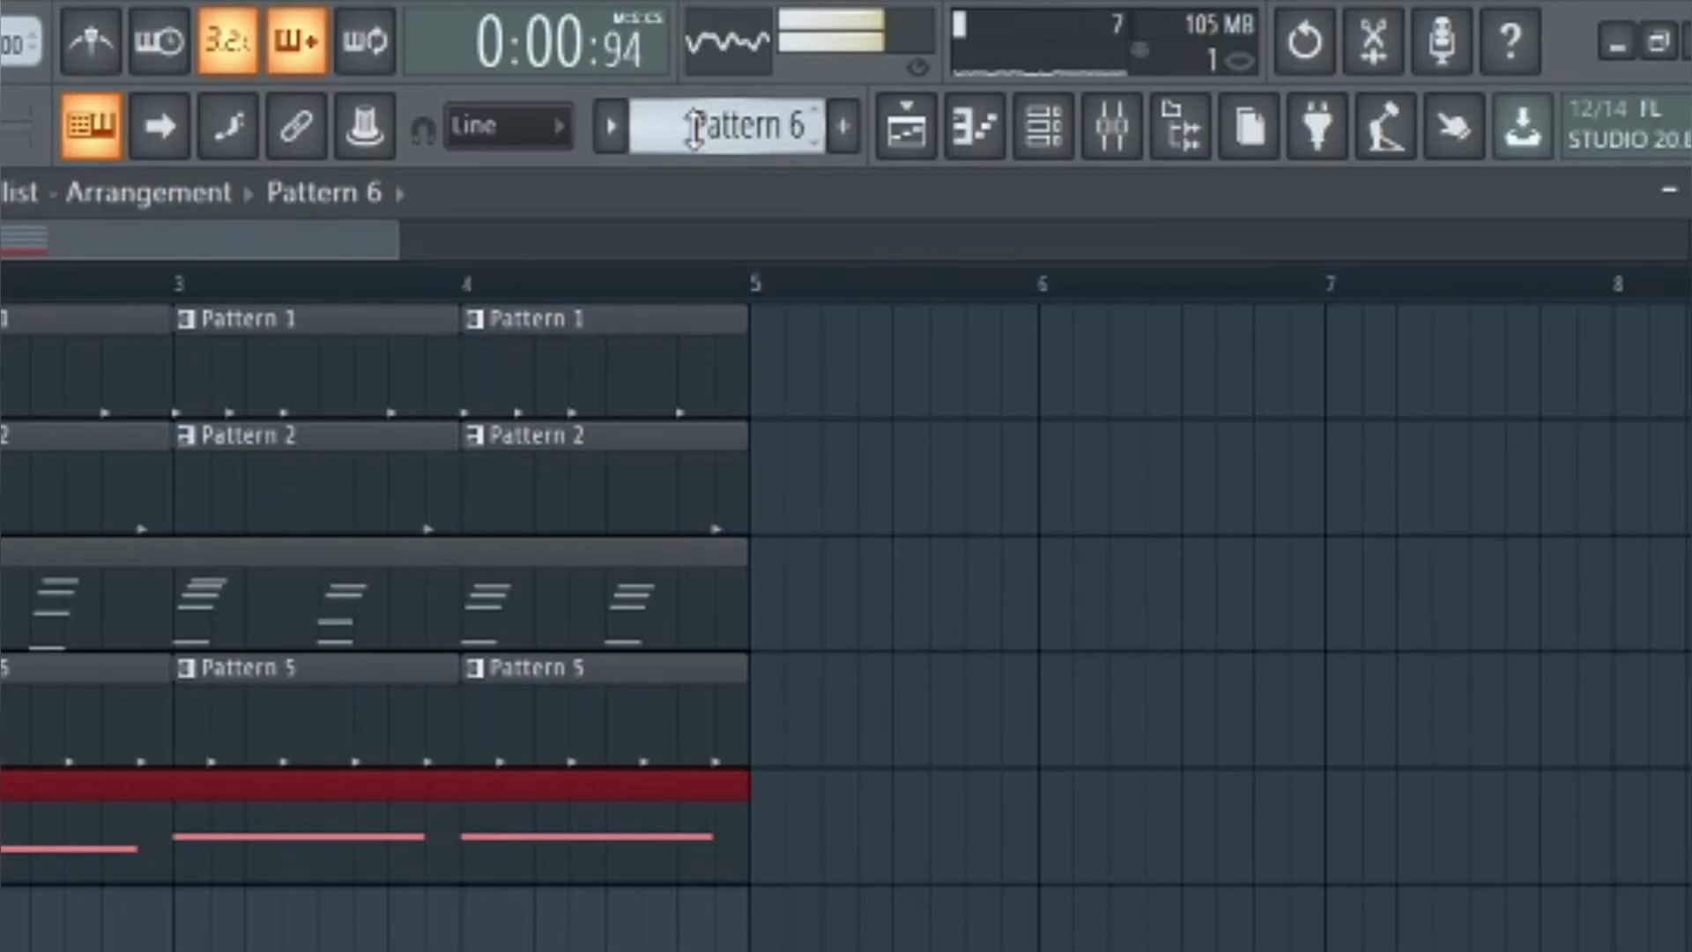
{"action": "scroll", "coordinate": [695, 128], "scroll_direction": "up", "scroll_amount": 1}
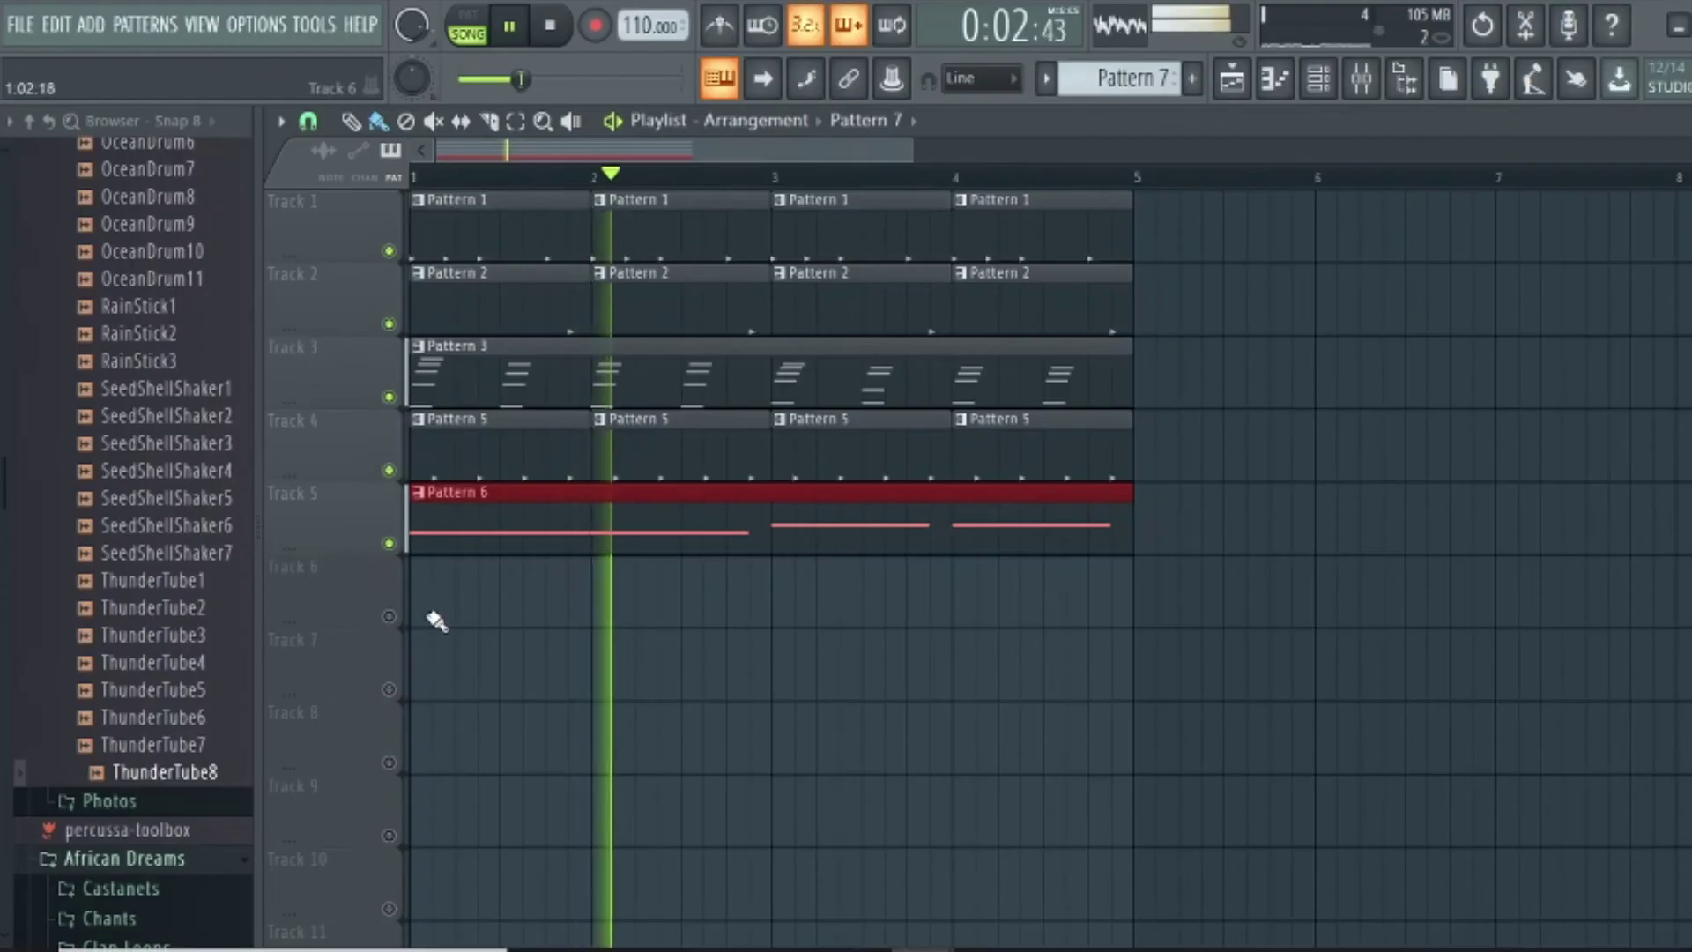
{"action": "left_click", "coordinate": [423, 621]}
{"action": "left_click", "coordinate": [388, 616]}
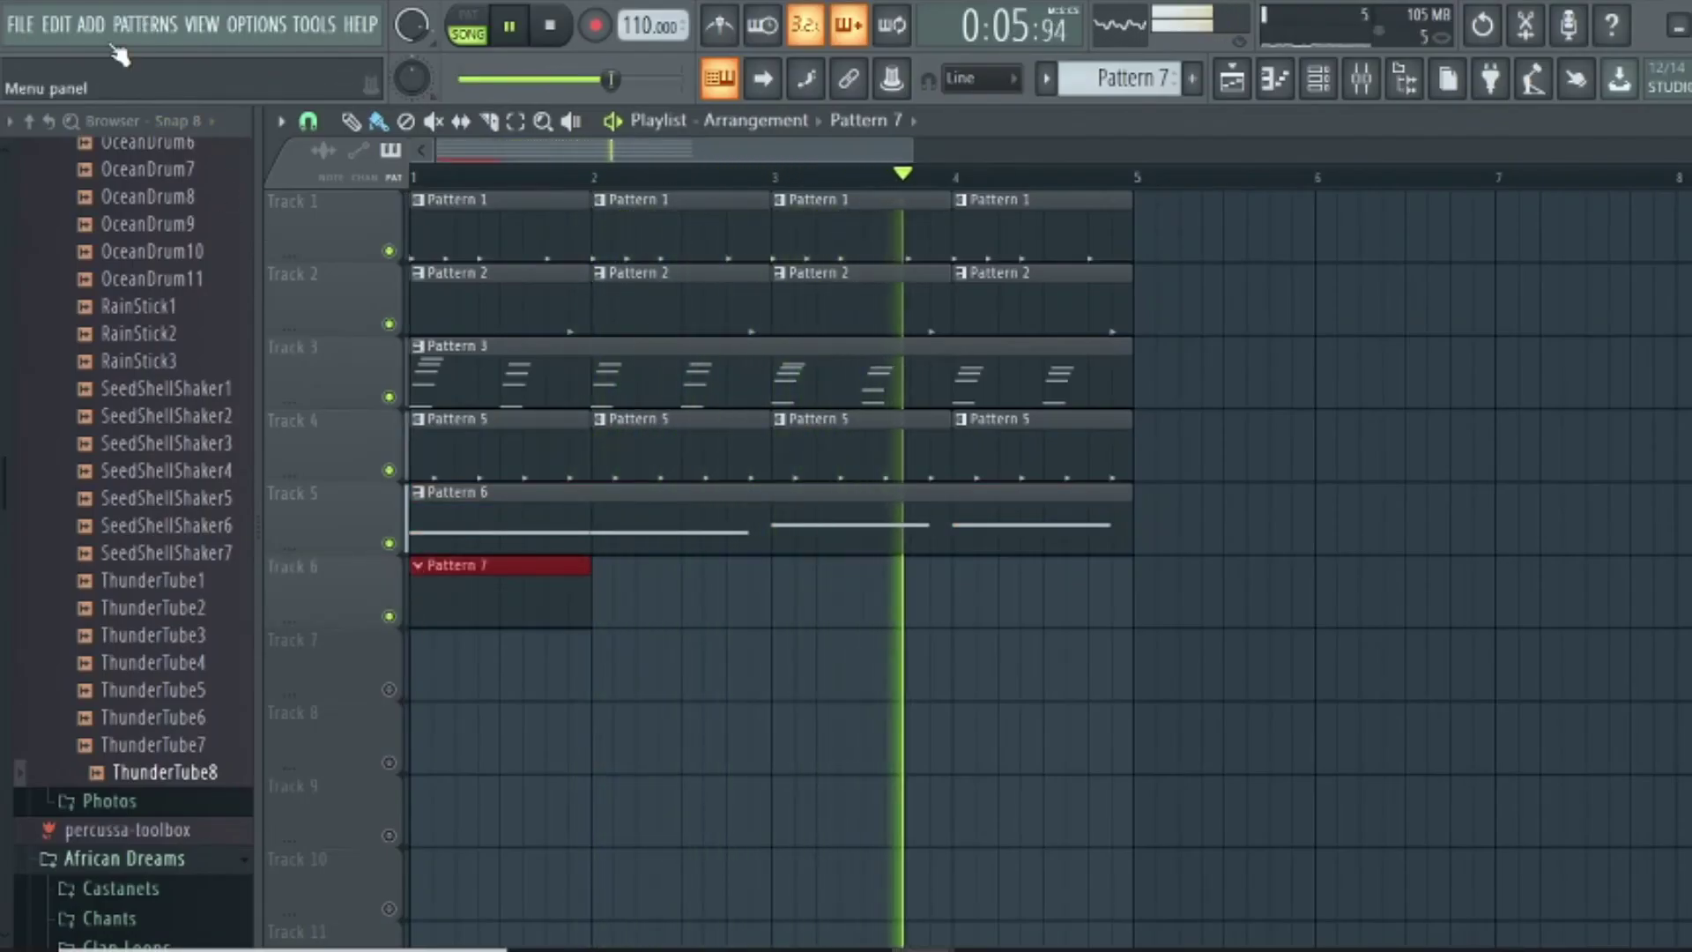
Stop playback, add a MiniSynth instrument channel, test its sound and look at its preset options
{"action": "key", "text": "space"}
{"action": "left_click", "coordinate": [91, 25]}
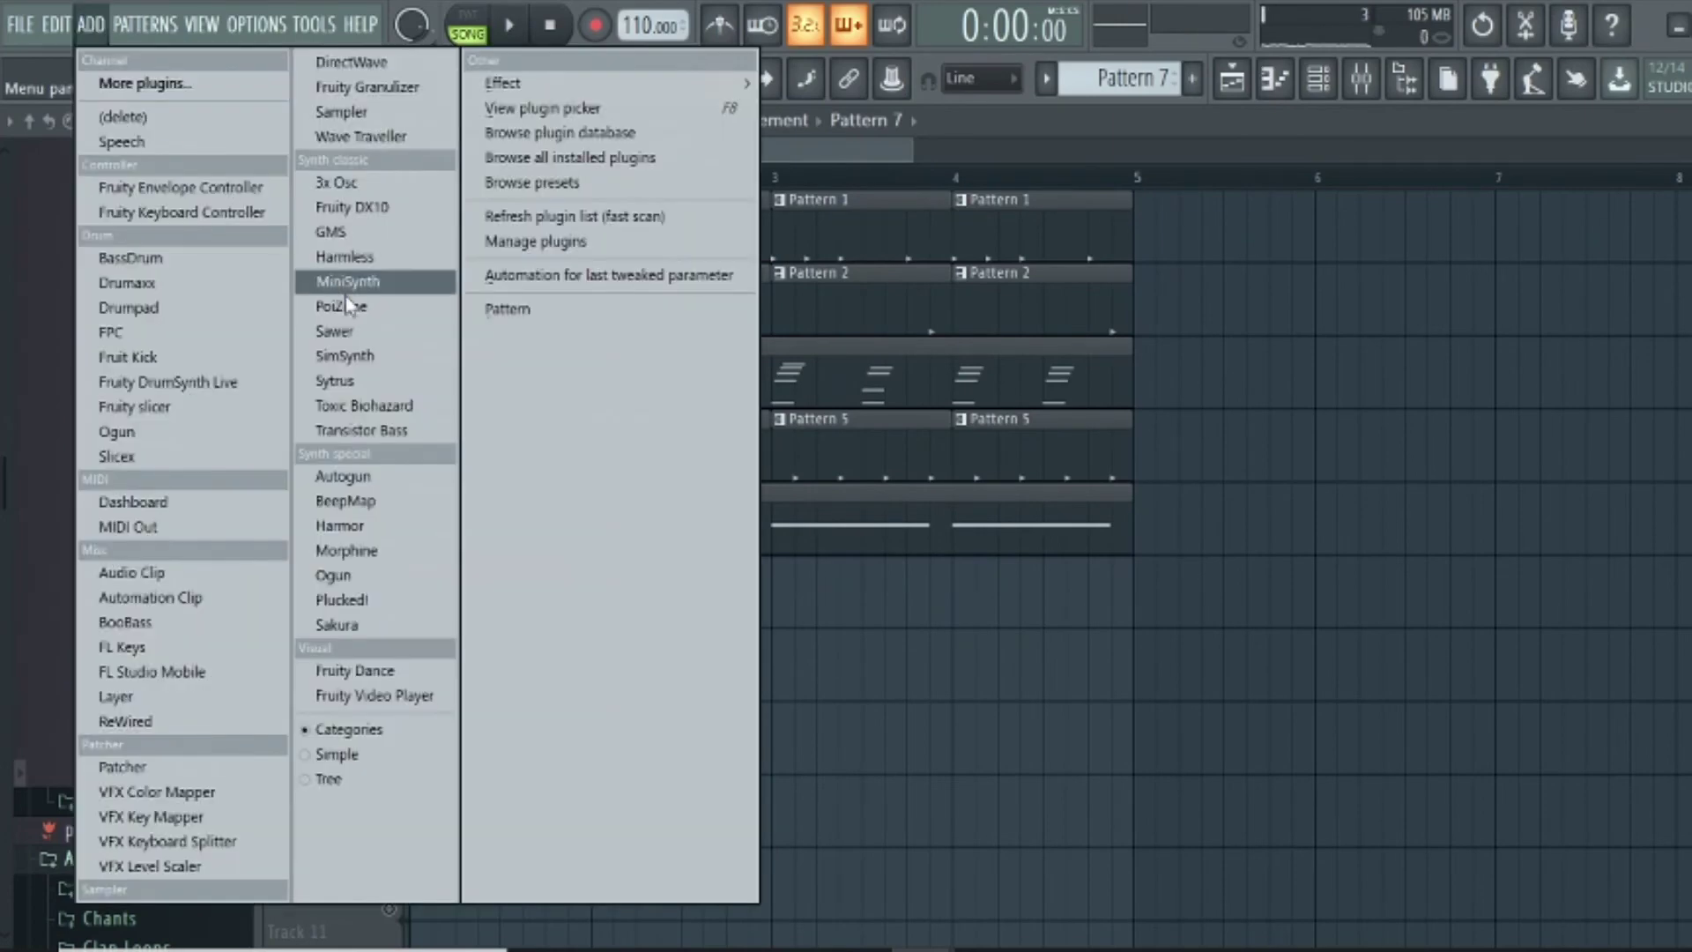
{"action": "left_click", "coordinate": [373, 291]}
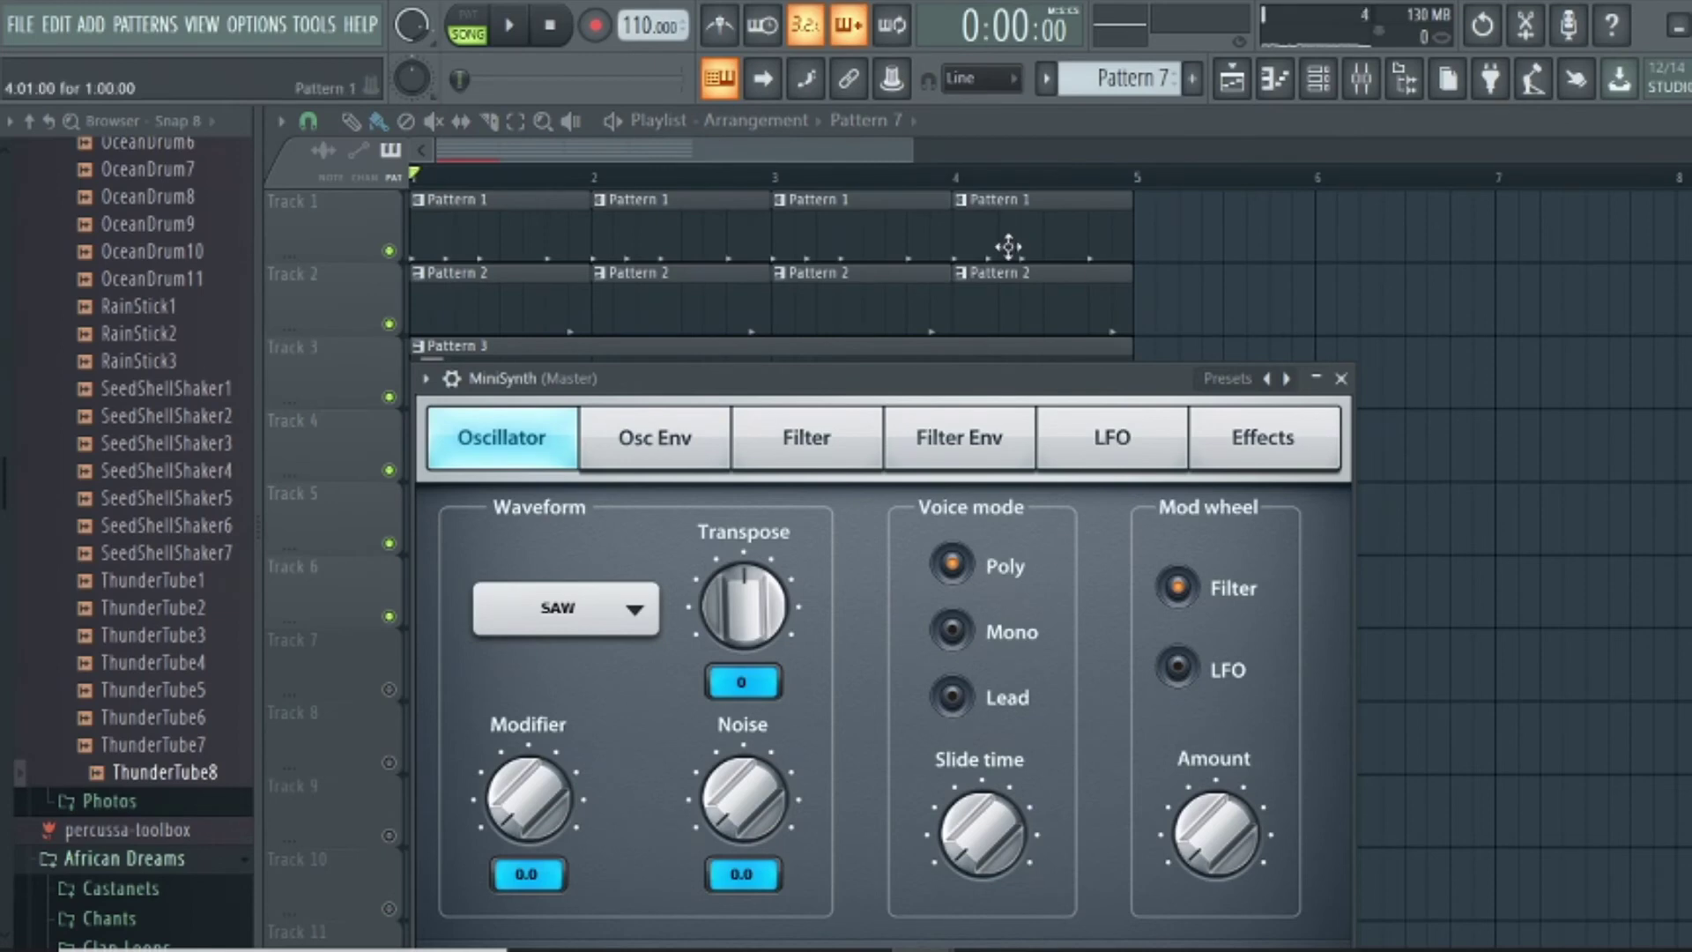
{"action": "key", "text": "h"}
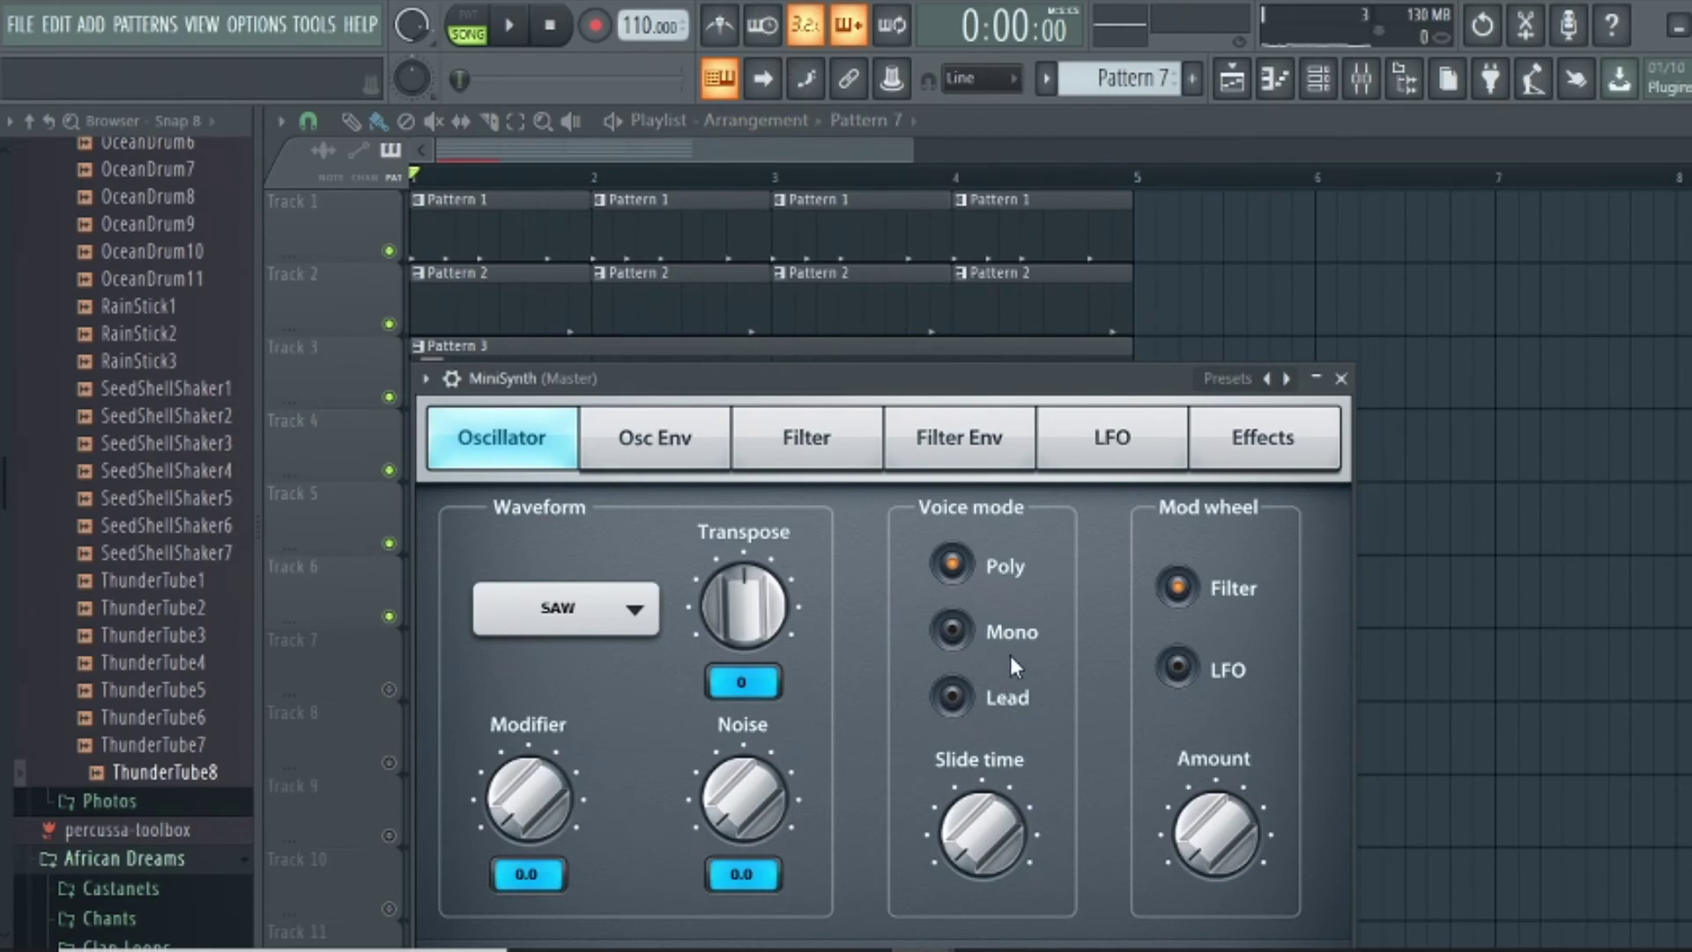
{"action": "left_click", "coordinate": [1287, 379]}
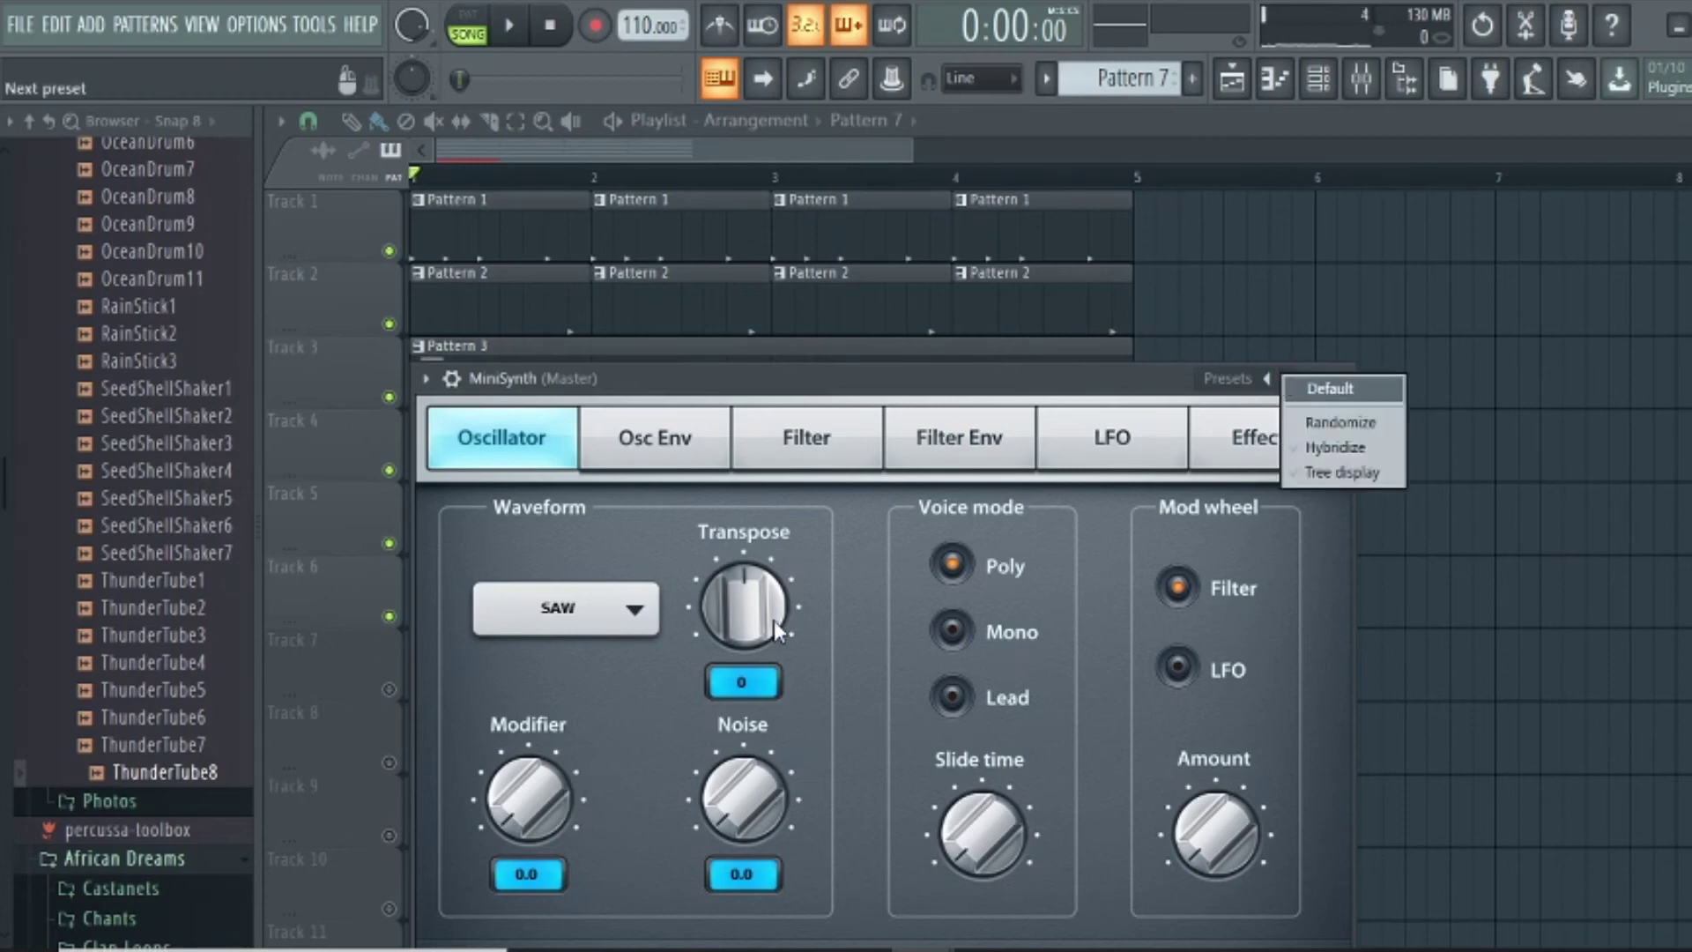
Try MiniSynth's PULSE oscillator waveform, then set the waveform to SUPERSAW
{"action": "left_click", "coordinate": [606, 633]}
{"action": "left_click", "coordinate": [606, 633]}
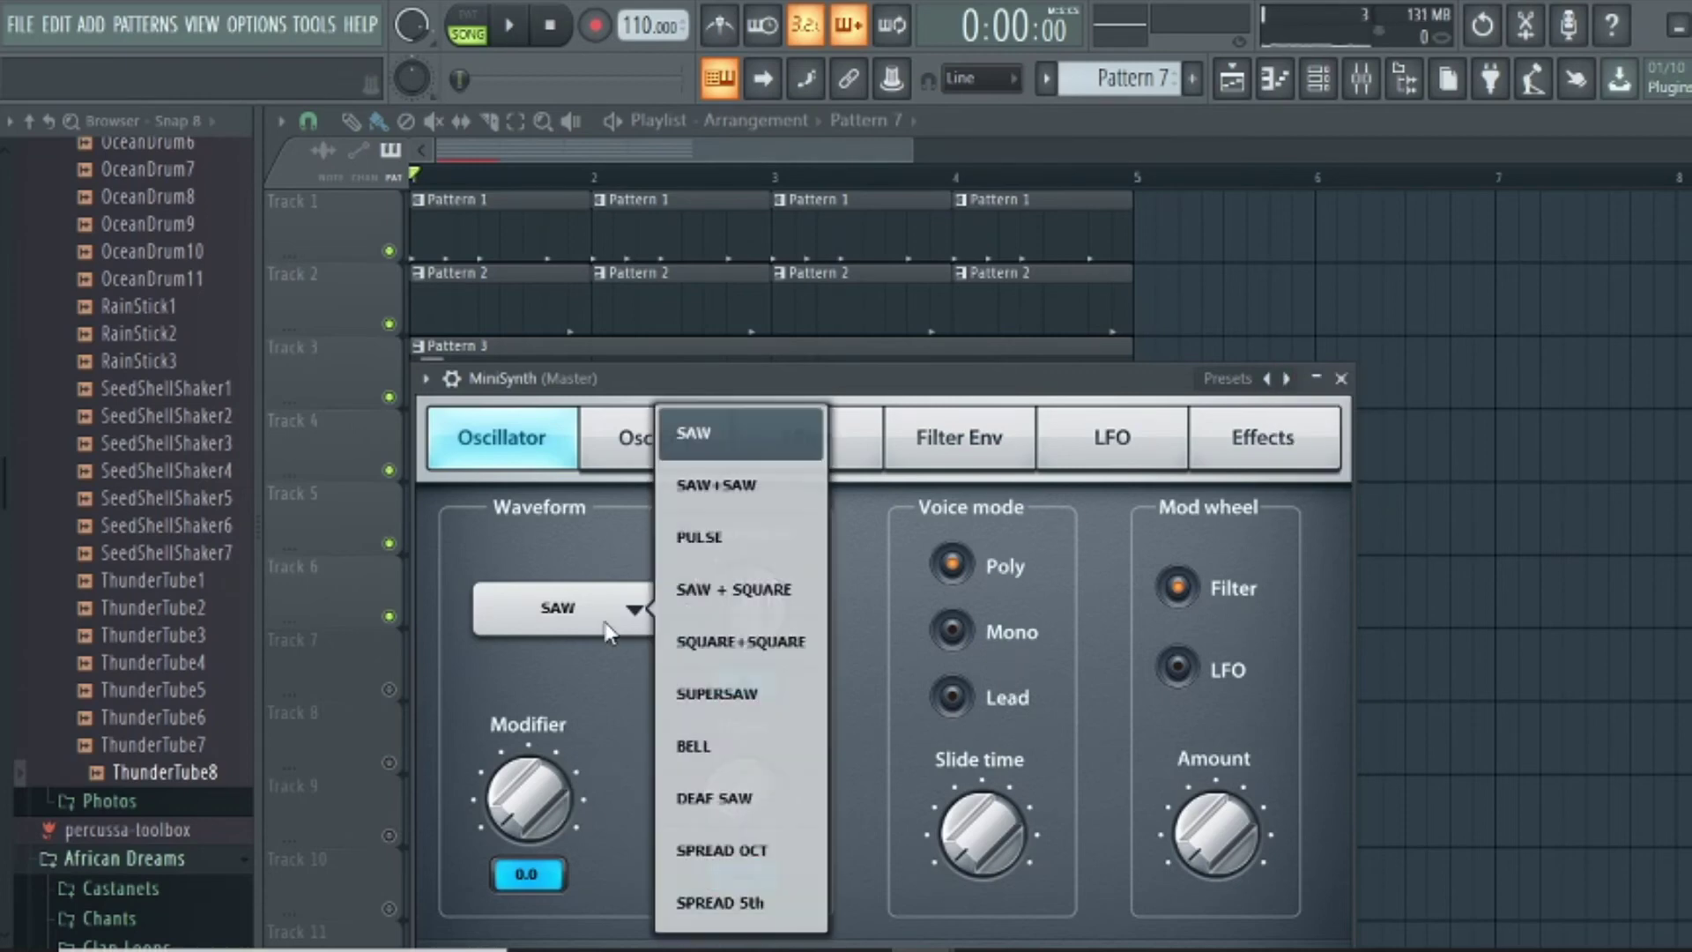
{"action": "left_click", "coordinate": [744, 555]}
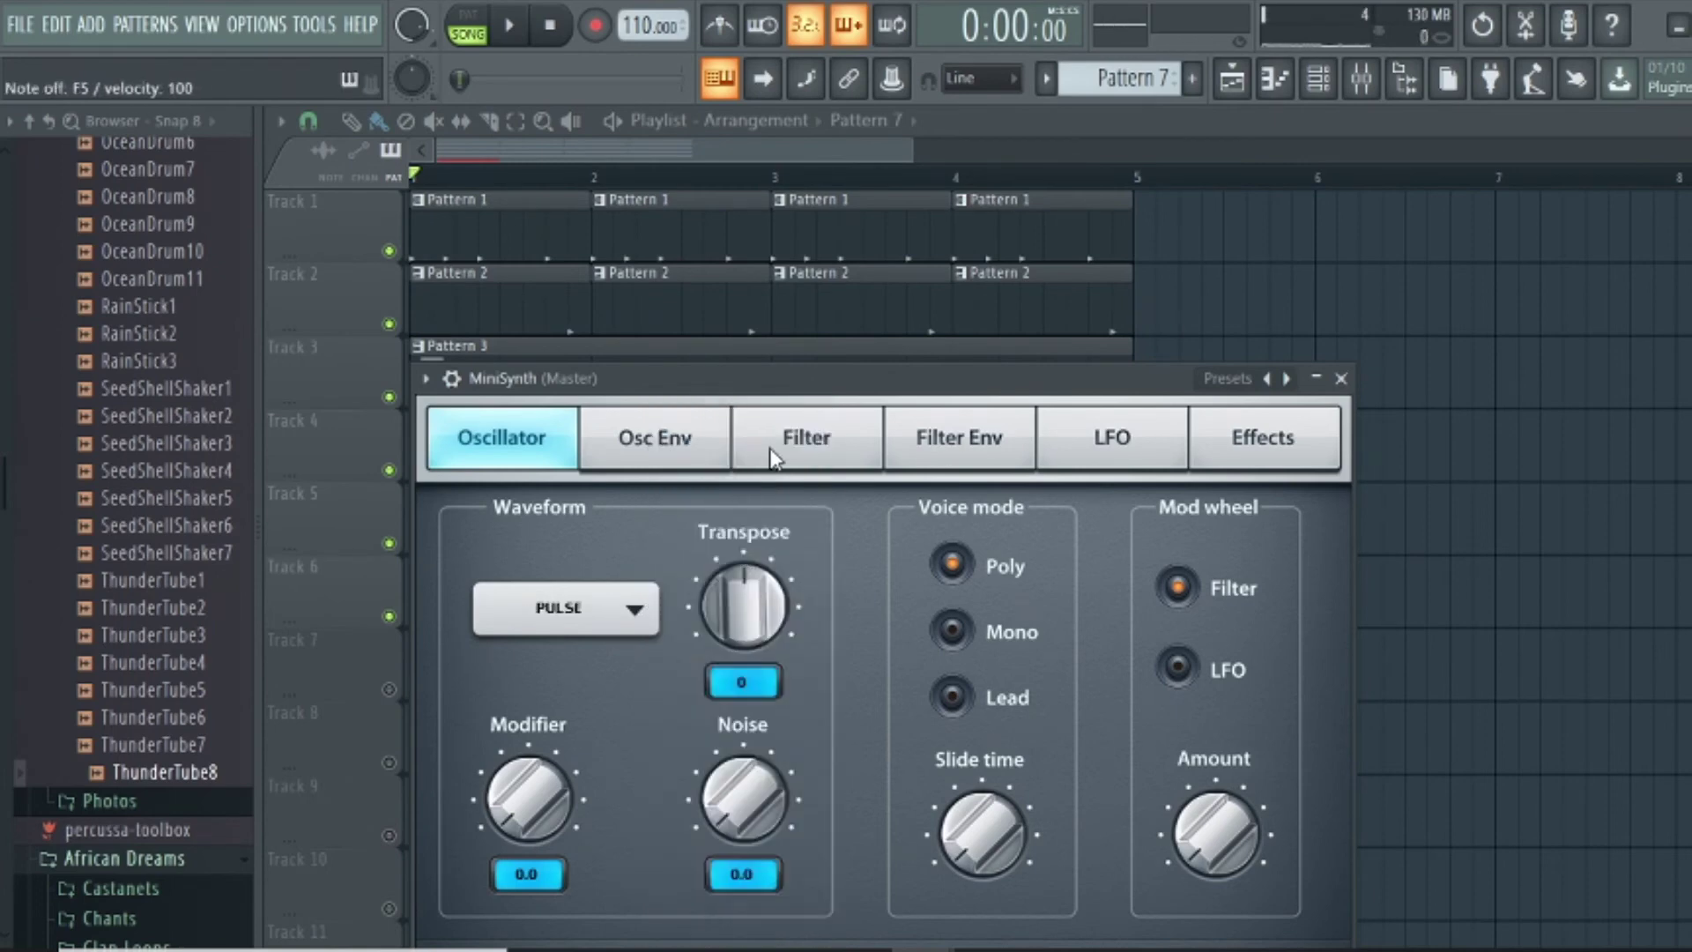
{"action": "left_click", "coordinate": [567, 621]}
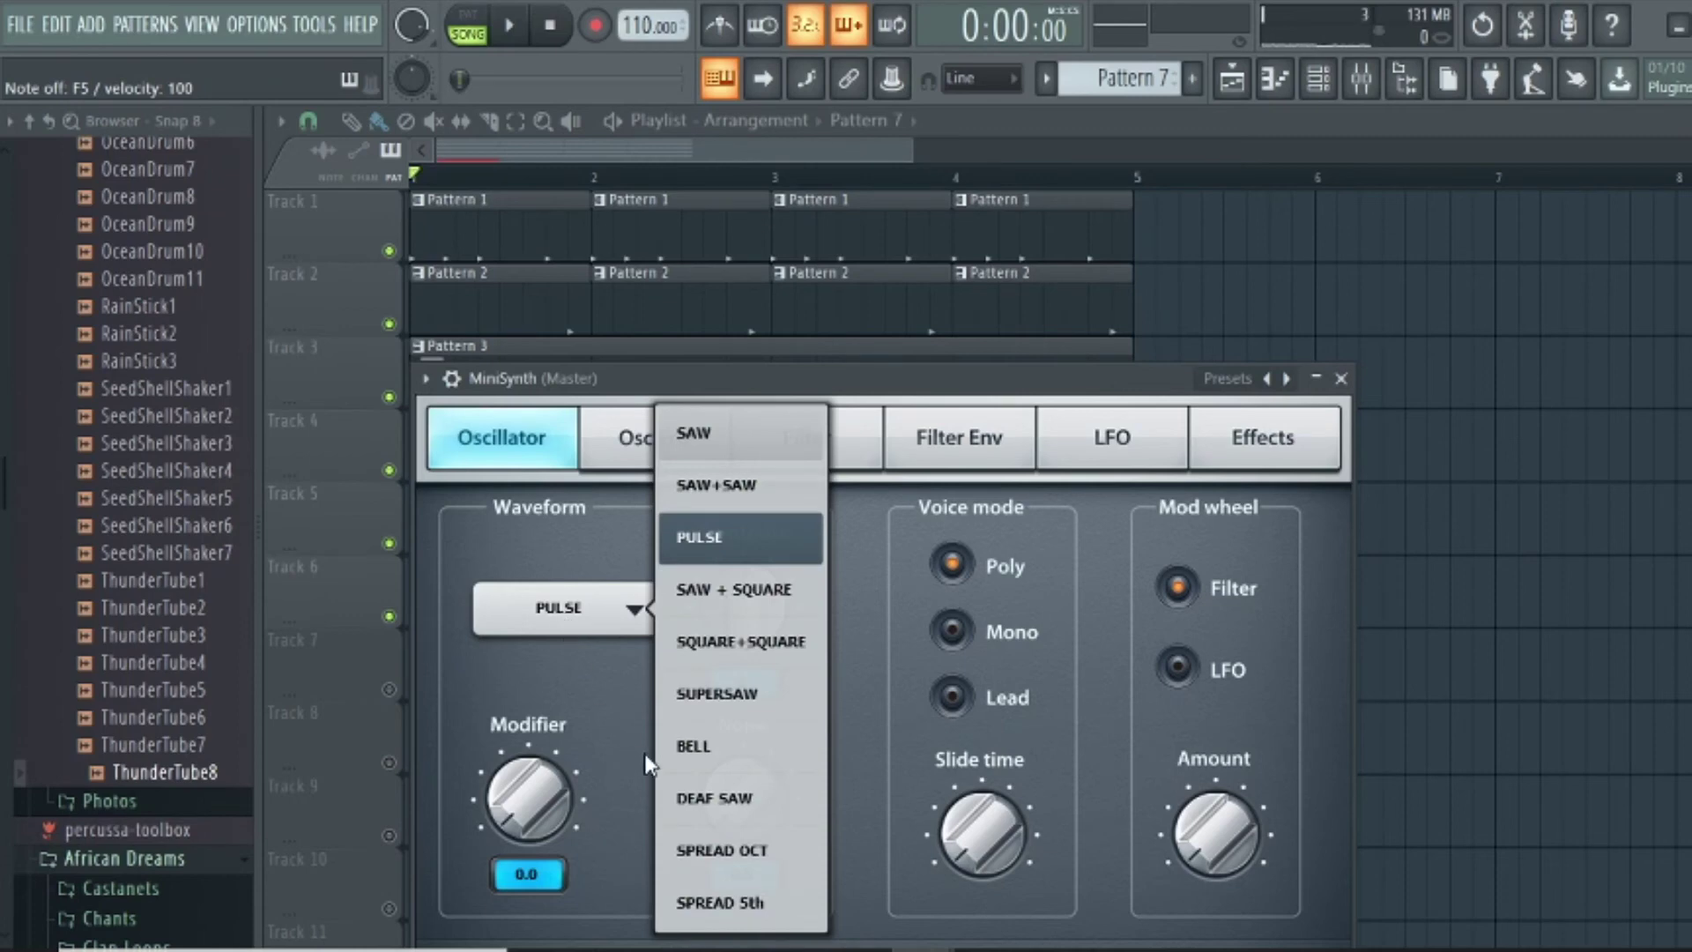
{"action": "left_click", "coordinate": [744, 705]}
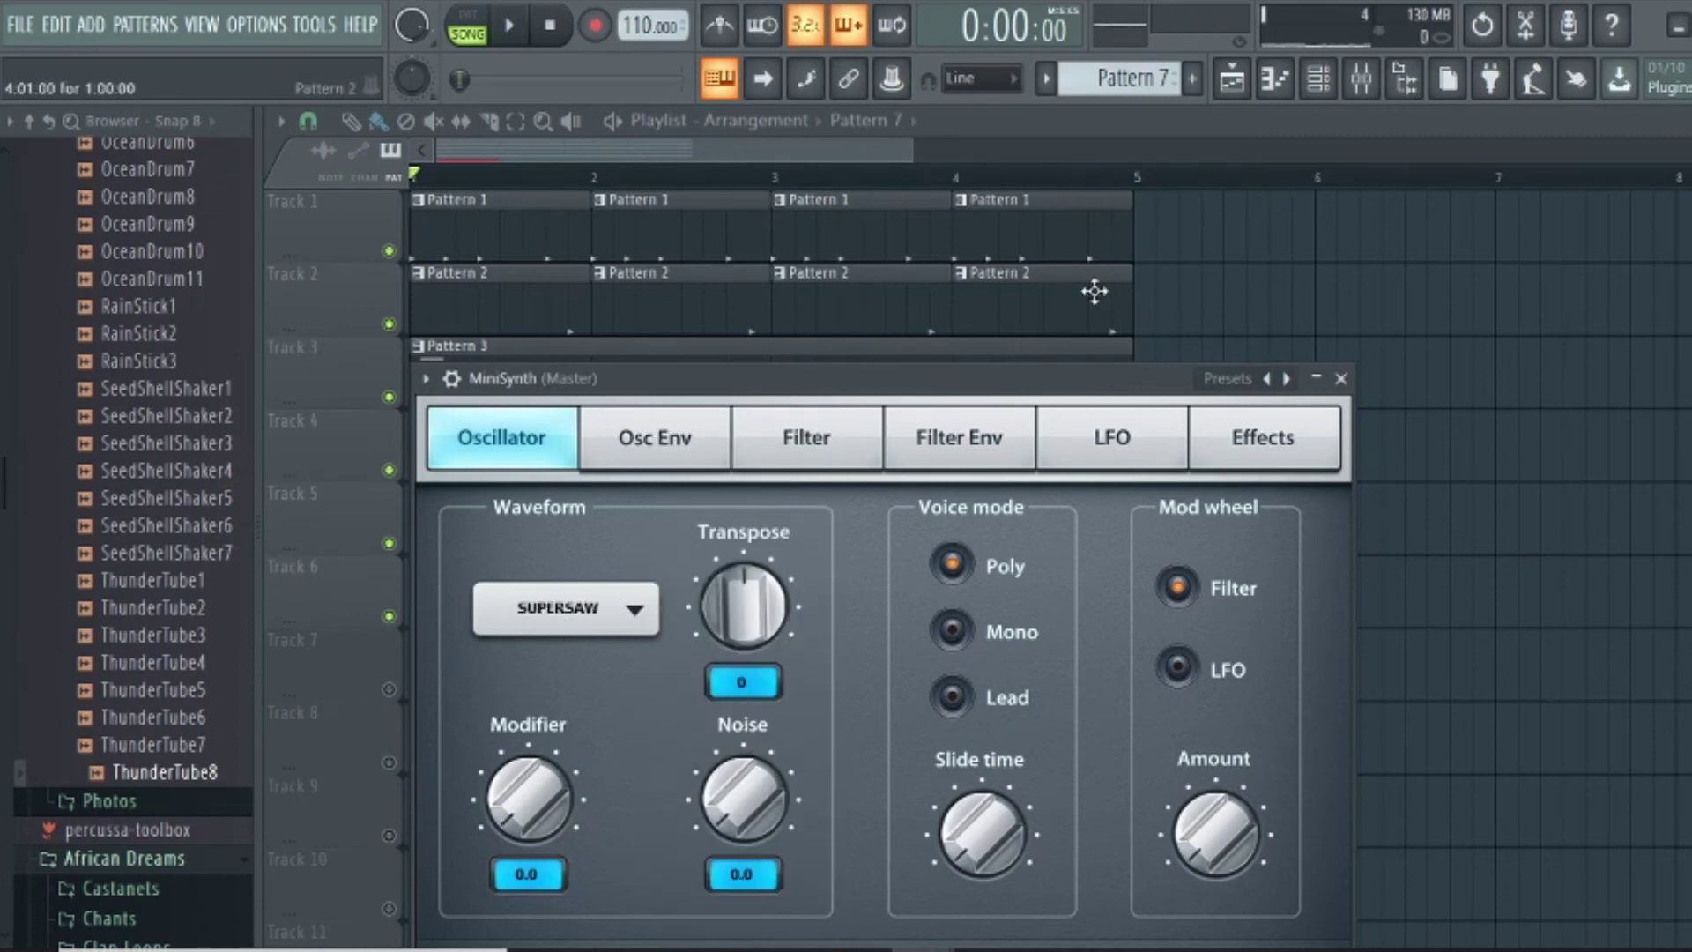
Reveal MiniSynth's channel settings, close the plugin, and open its piano roll for Pattern 7 to audition keys
{"action": "left_click", "coordinate": [452, 379]}
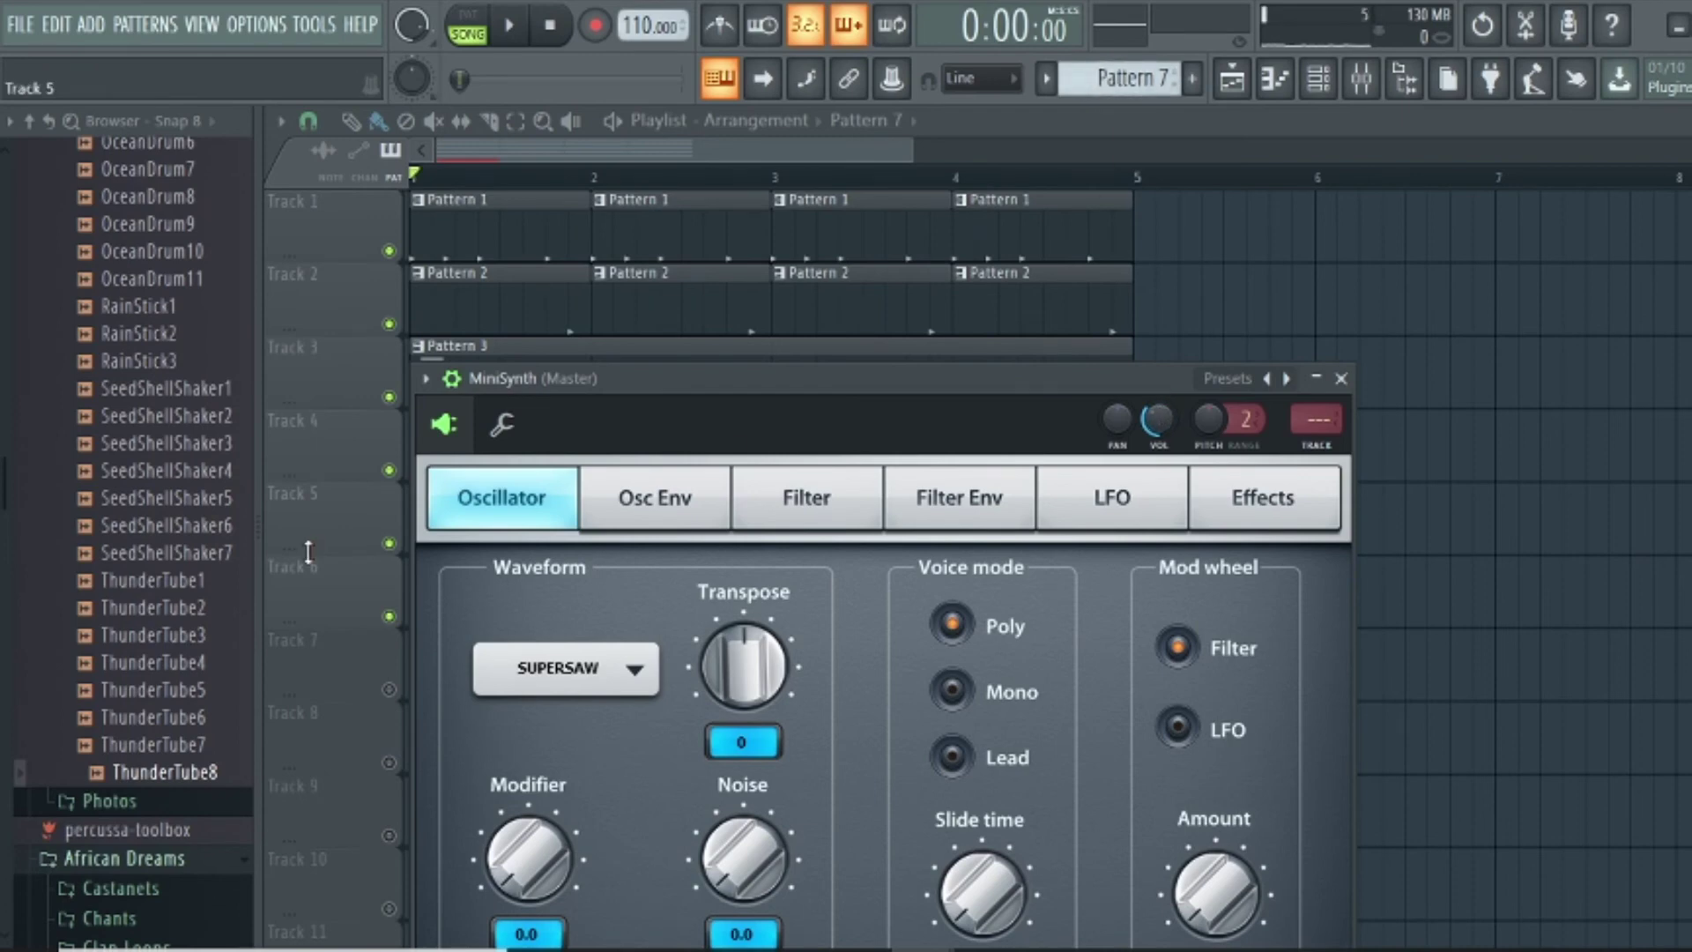
{"action": "key", "text": "Escape"}
{"action": "double_click", "coordinate": [490, 587]}
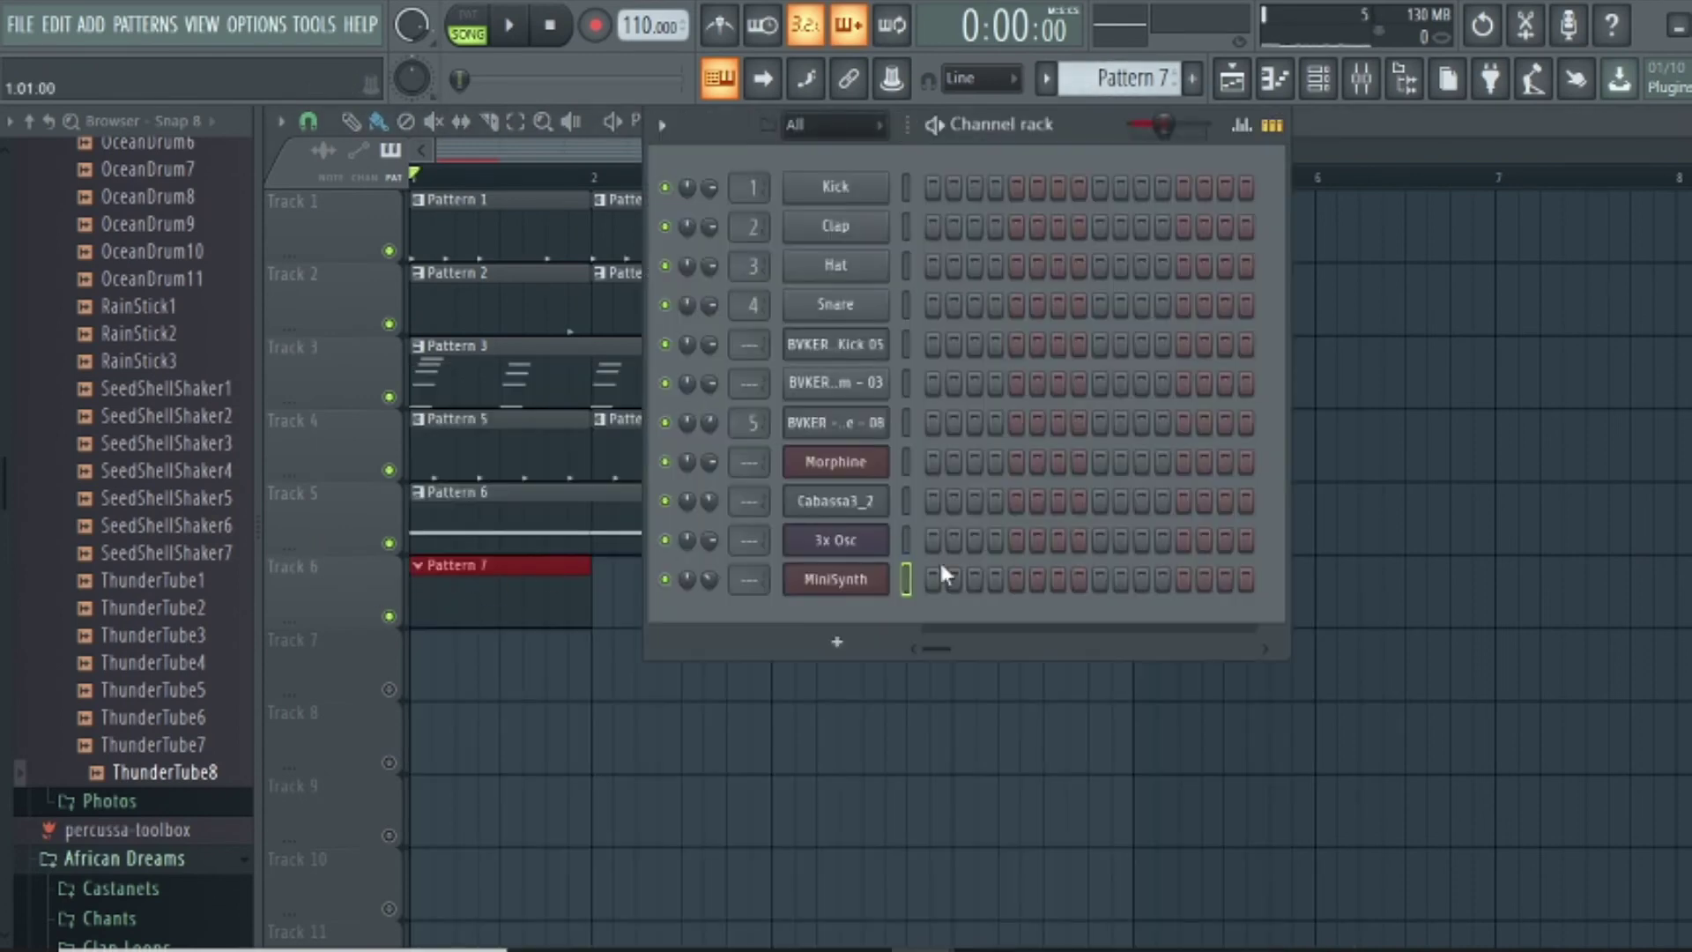
{"action": "right_click", "coordinate": [883, 585]}
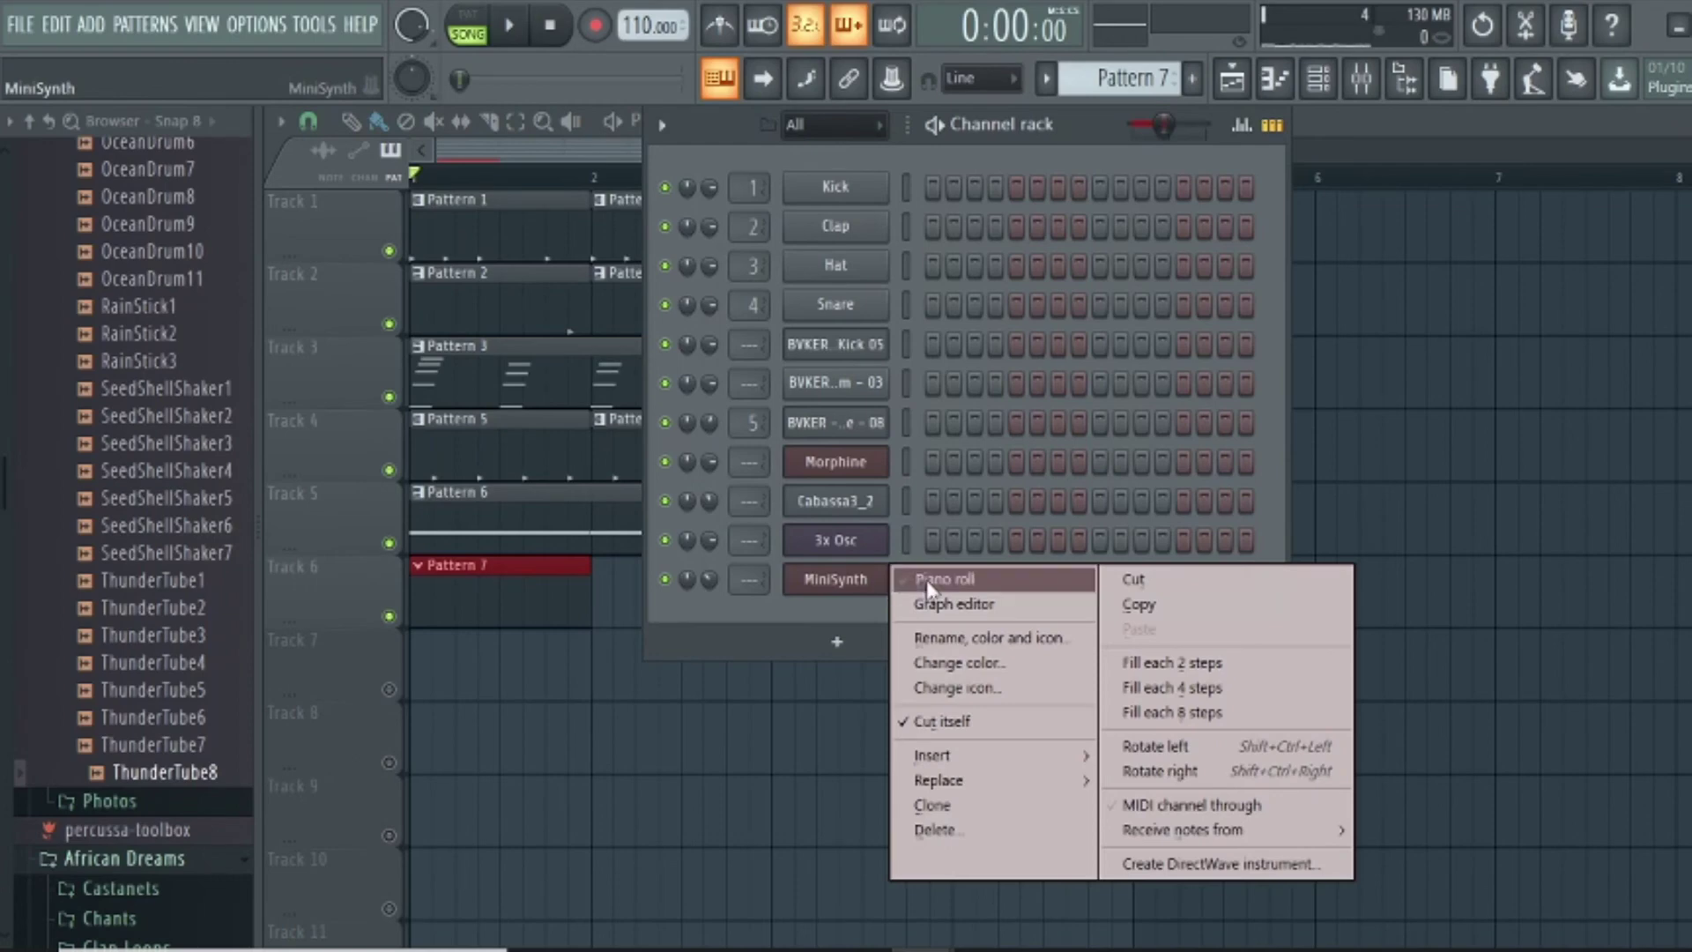
{"action": "left_click", "coordinate": [927, 580]}
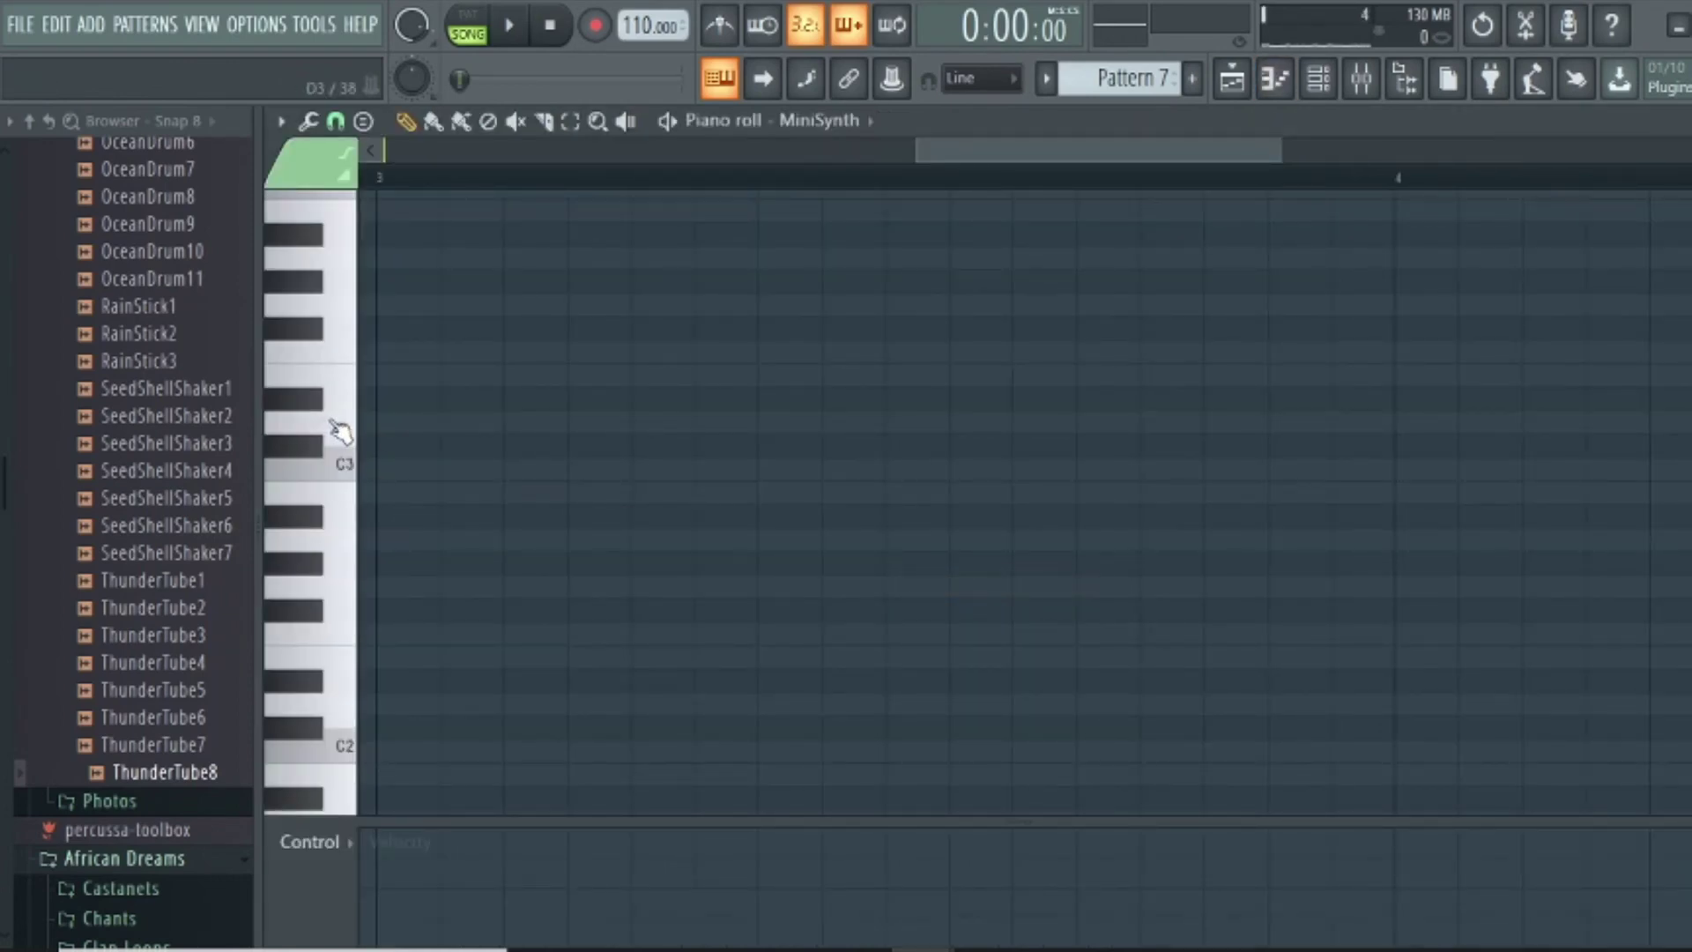
{"action": "left_click_drag", "start_coordinate": [341, 432], "coordinate": [361, 151]}
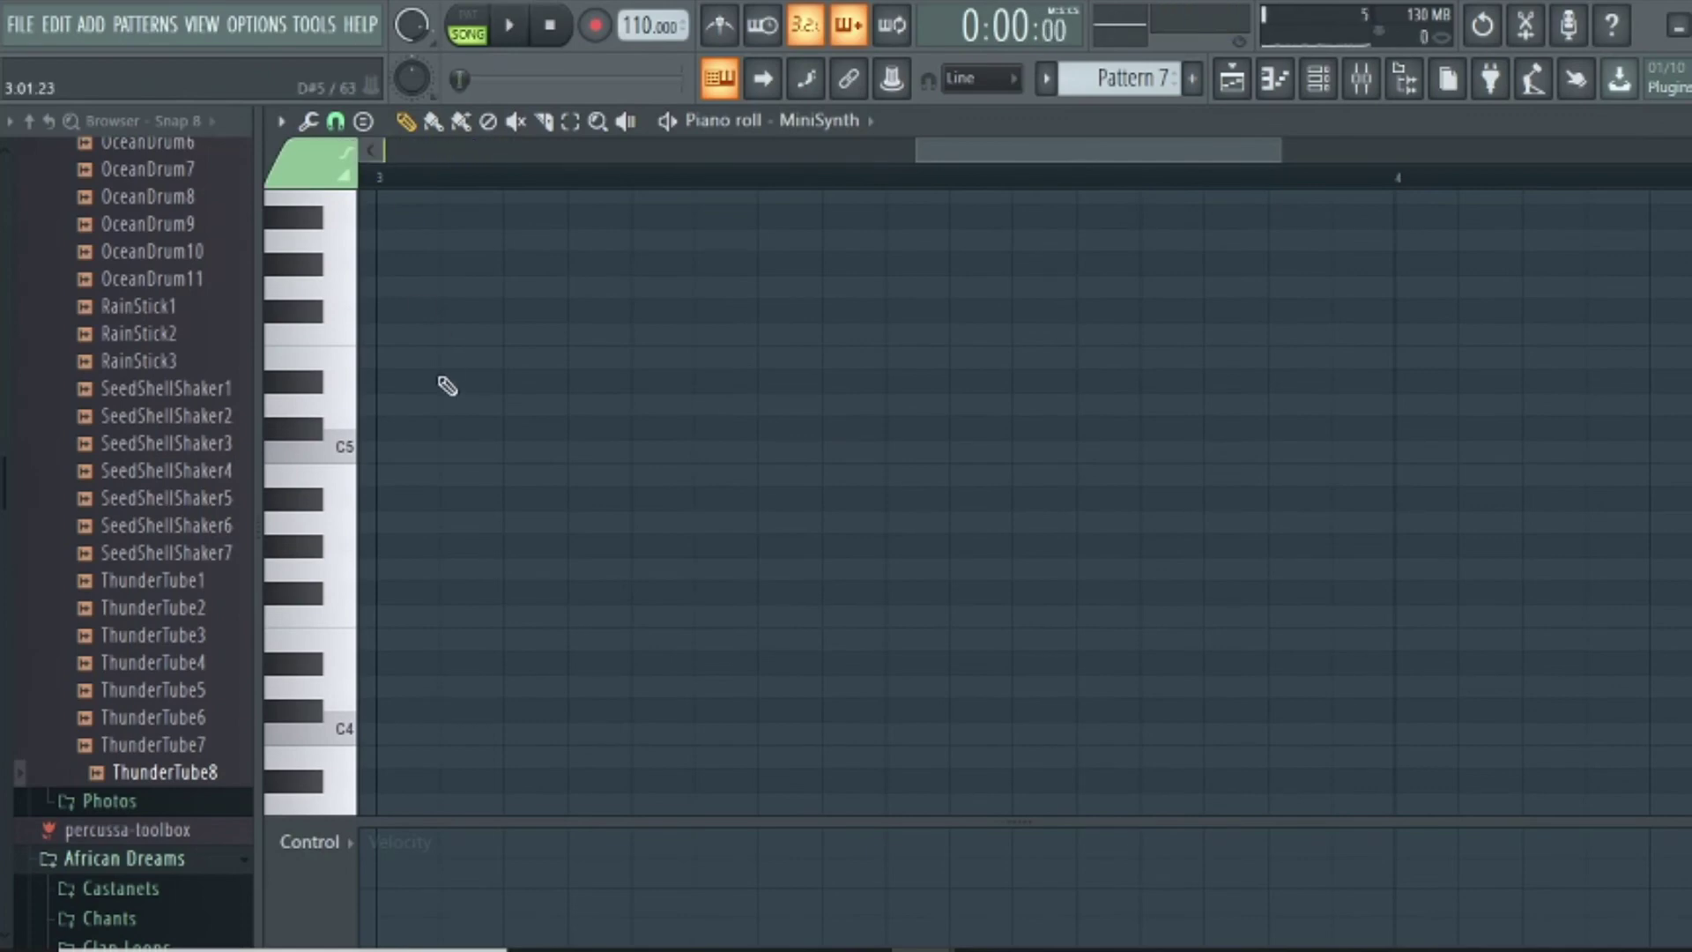
Enter one-step MiniSynth notes in bar 1, E5 on step 1 and D5 on step 3, and play them back briefly
{"action": "left_click", "coordinate": [450, 397]}
{"action": "left_click_drag", "start_coordinate": [468, 402], "coordinate": [256, 392]}
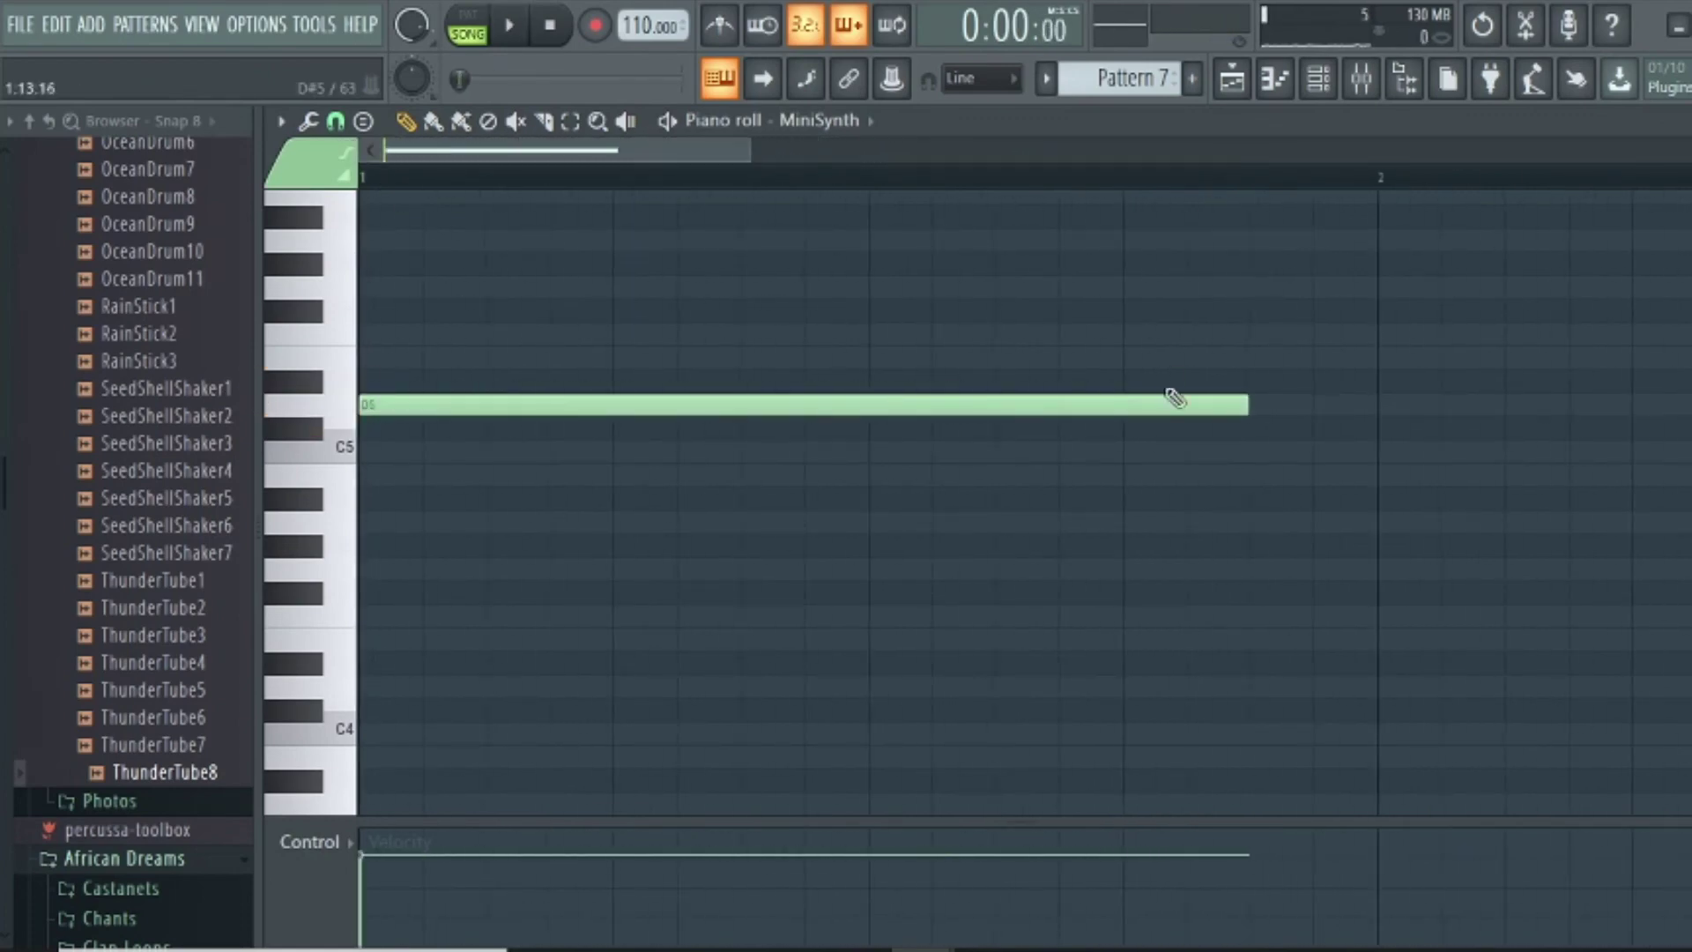
{"action": "left_click_drag", "start_coordinate": [1249, 402], "coordinate": [561, 465]}
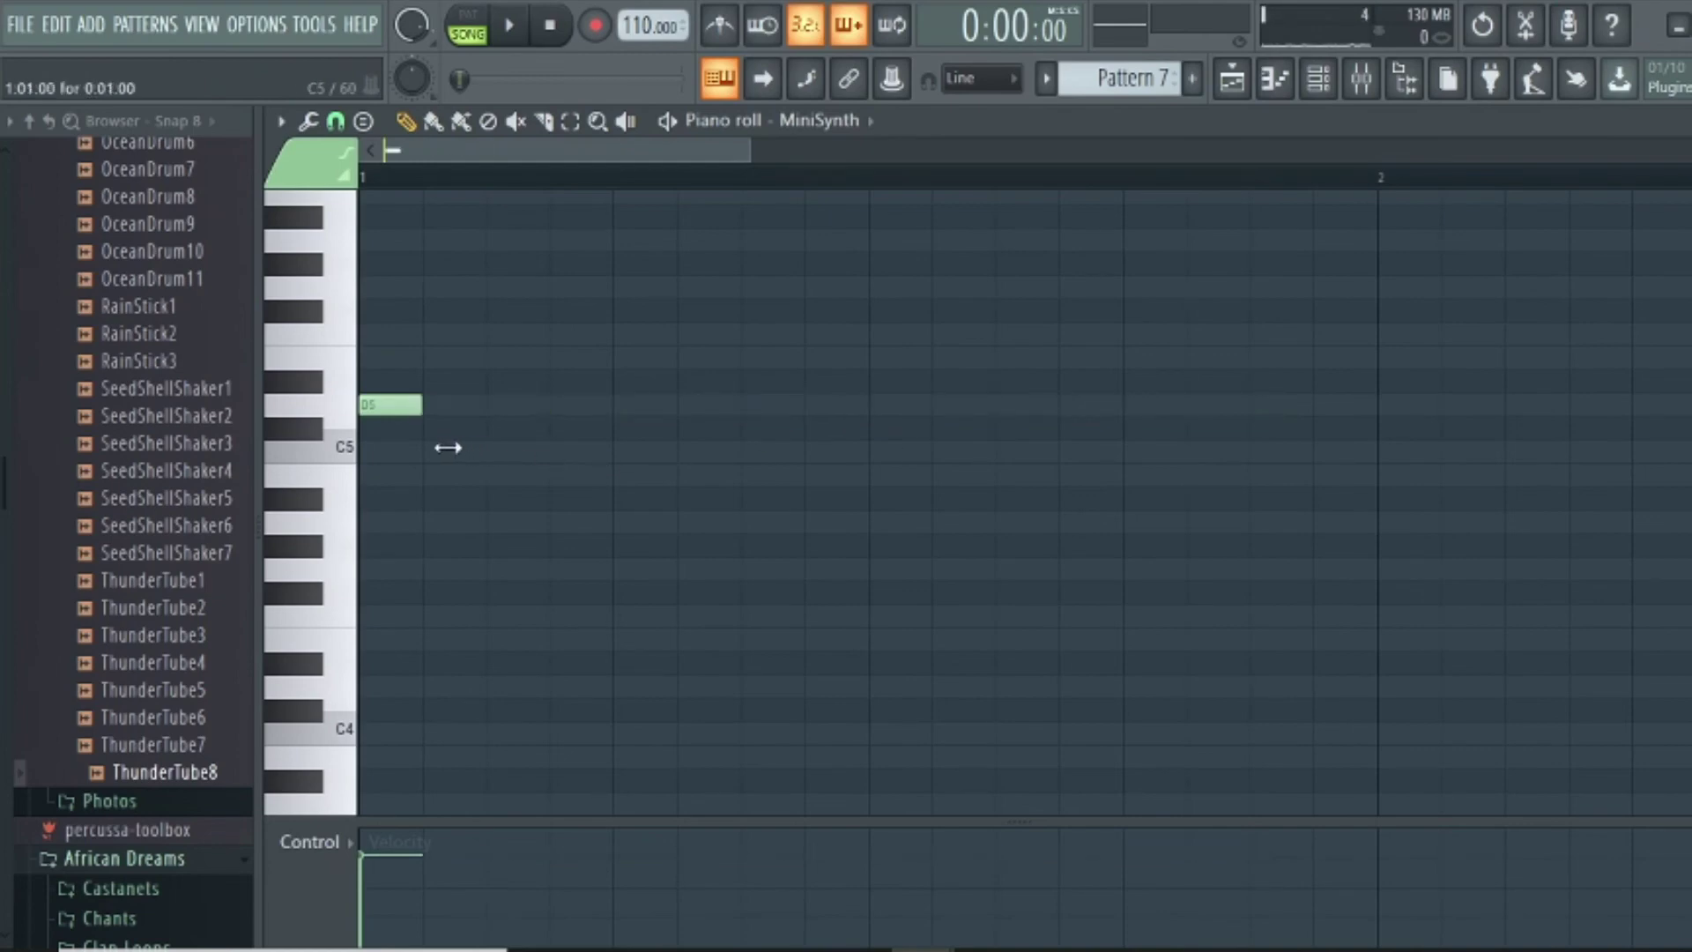
{"action": "left_click_drag", "start_coordinate": [398, 404], "coordinate": [397, 336]}
{"action": "left_click", "coordinate": [450, 429]}
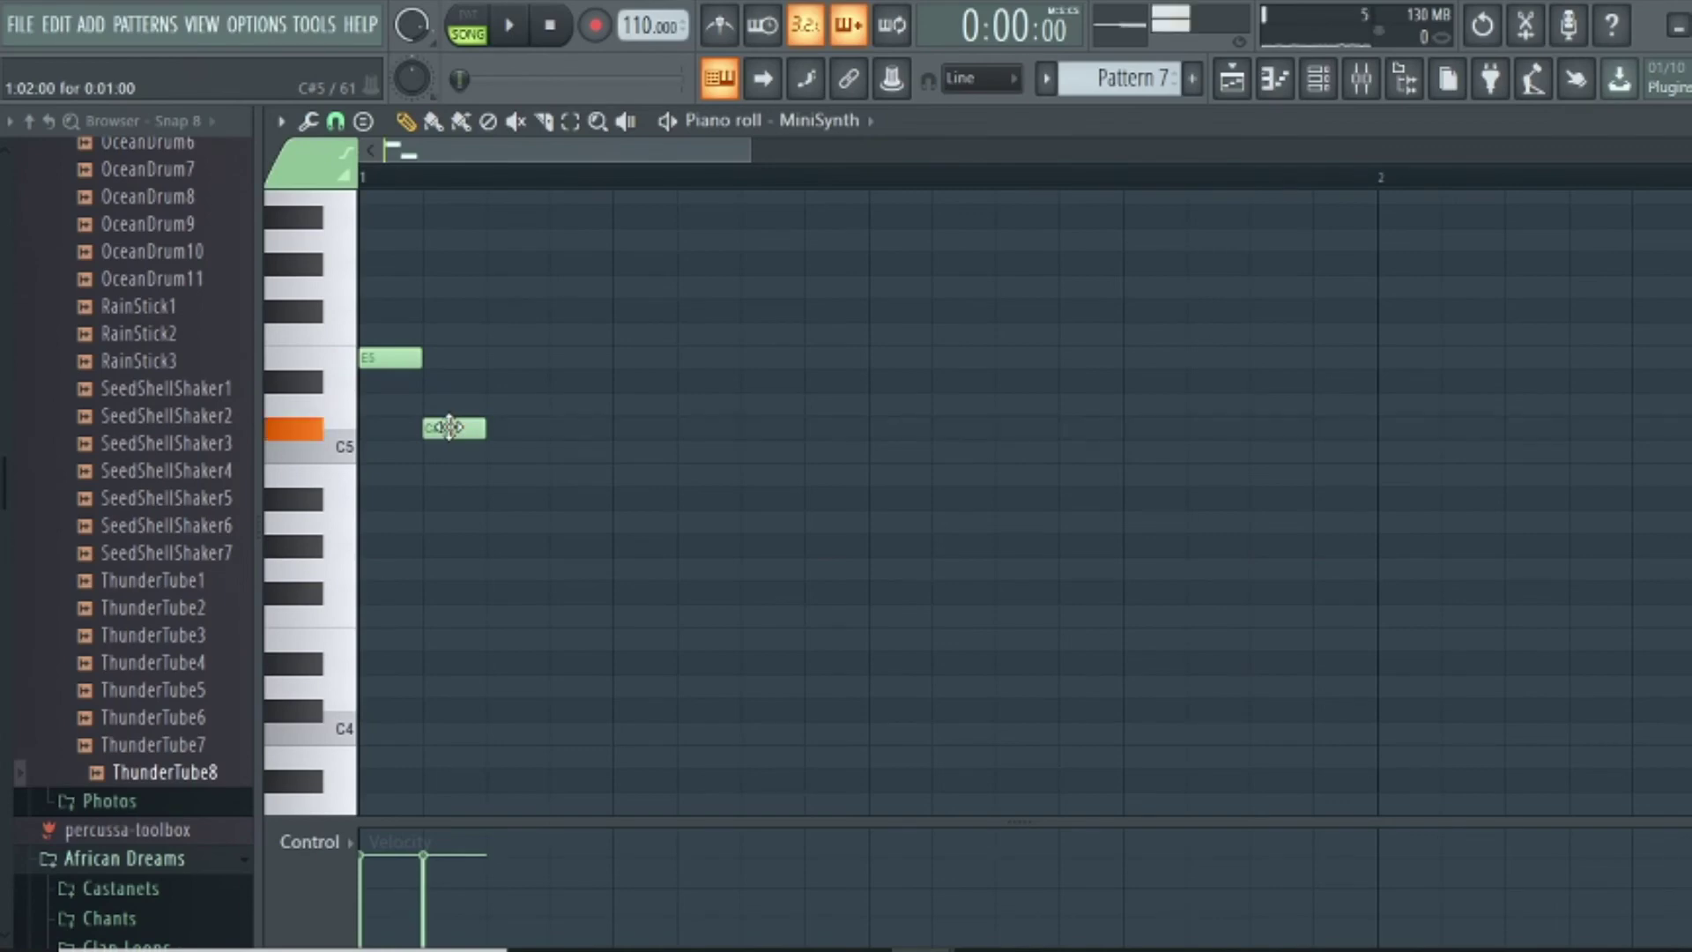
{"action": "left_click_drag", "start_coordinate": [450, 426], "coordinate": [507, 405]}
{"action": "key", "text": "space"}
{"action": "key", "text": "space"}
{"action": "key", "text": "space"}
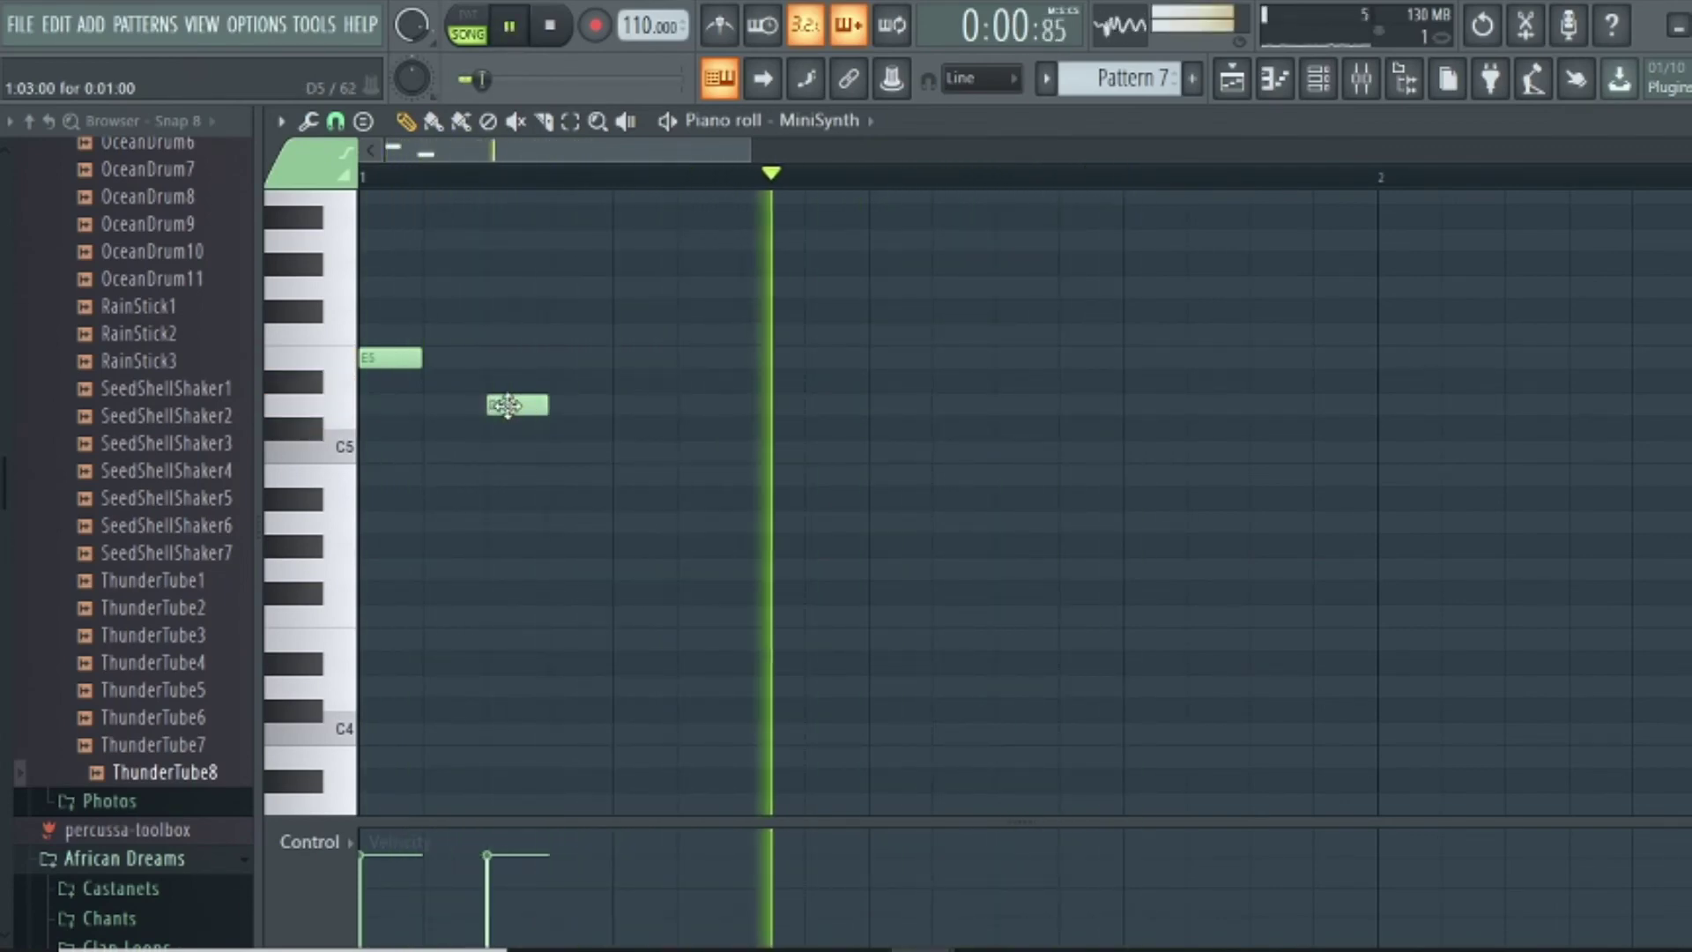
{"action": "key", "text": "space"}
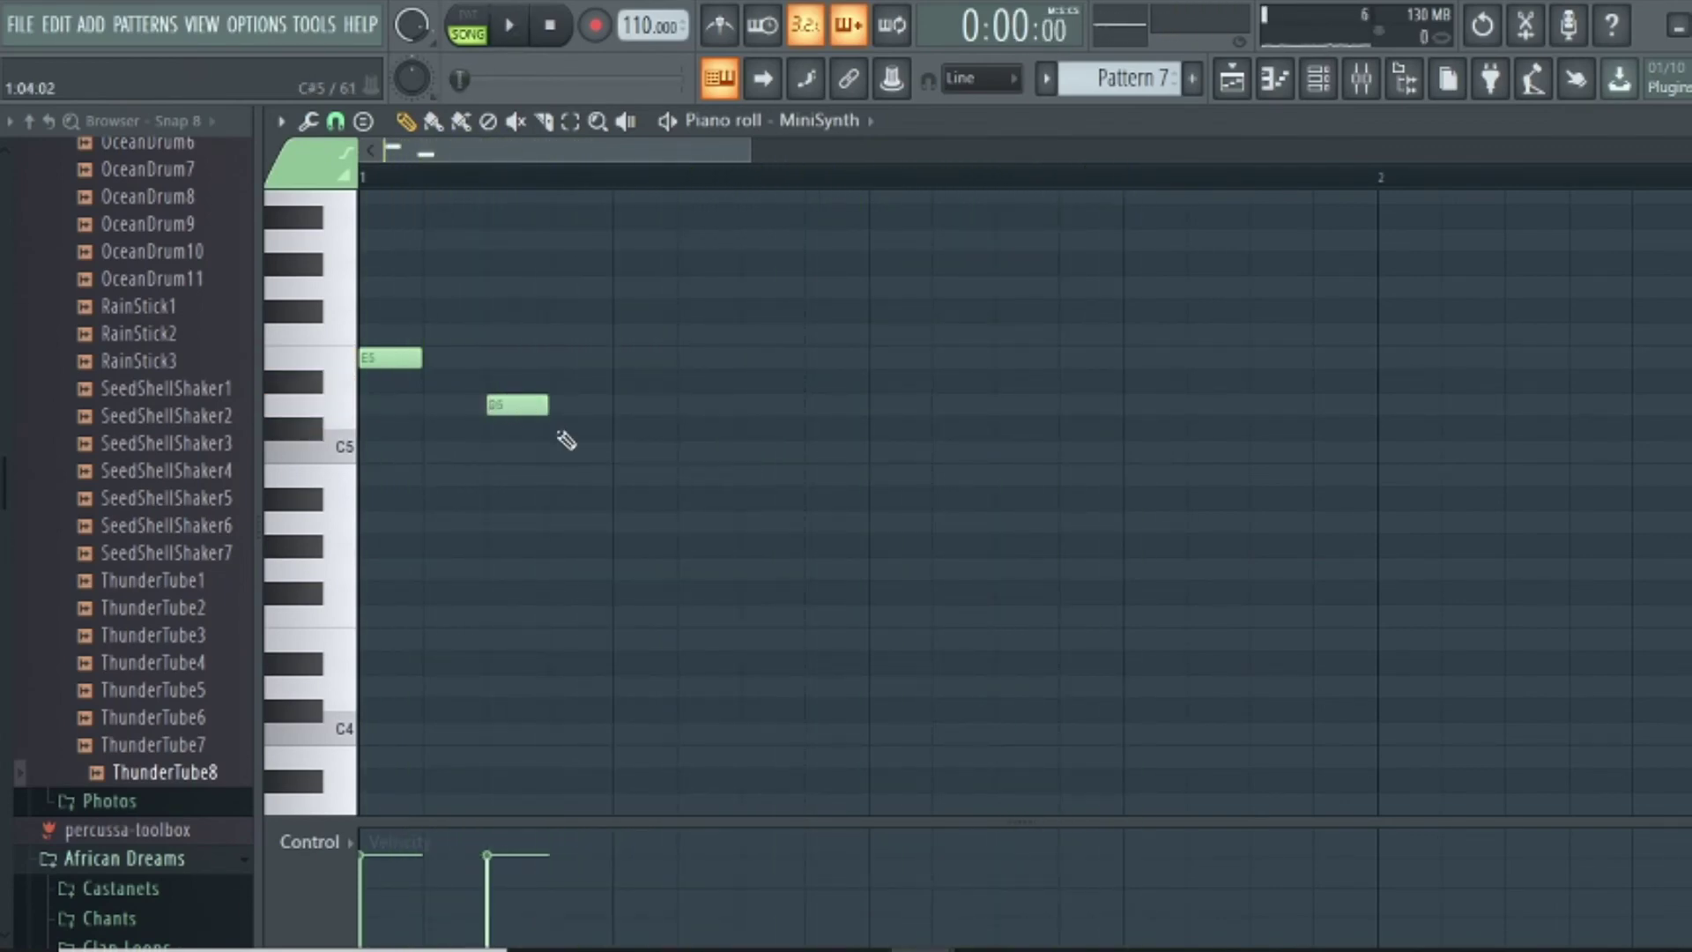
Continue bar 1 with E5 on step 5, D5 on 7, C5 on 9 and D5 on 11 and 13, then audition it
{"action": "left_click", "coordinate": [617, 357]}
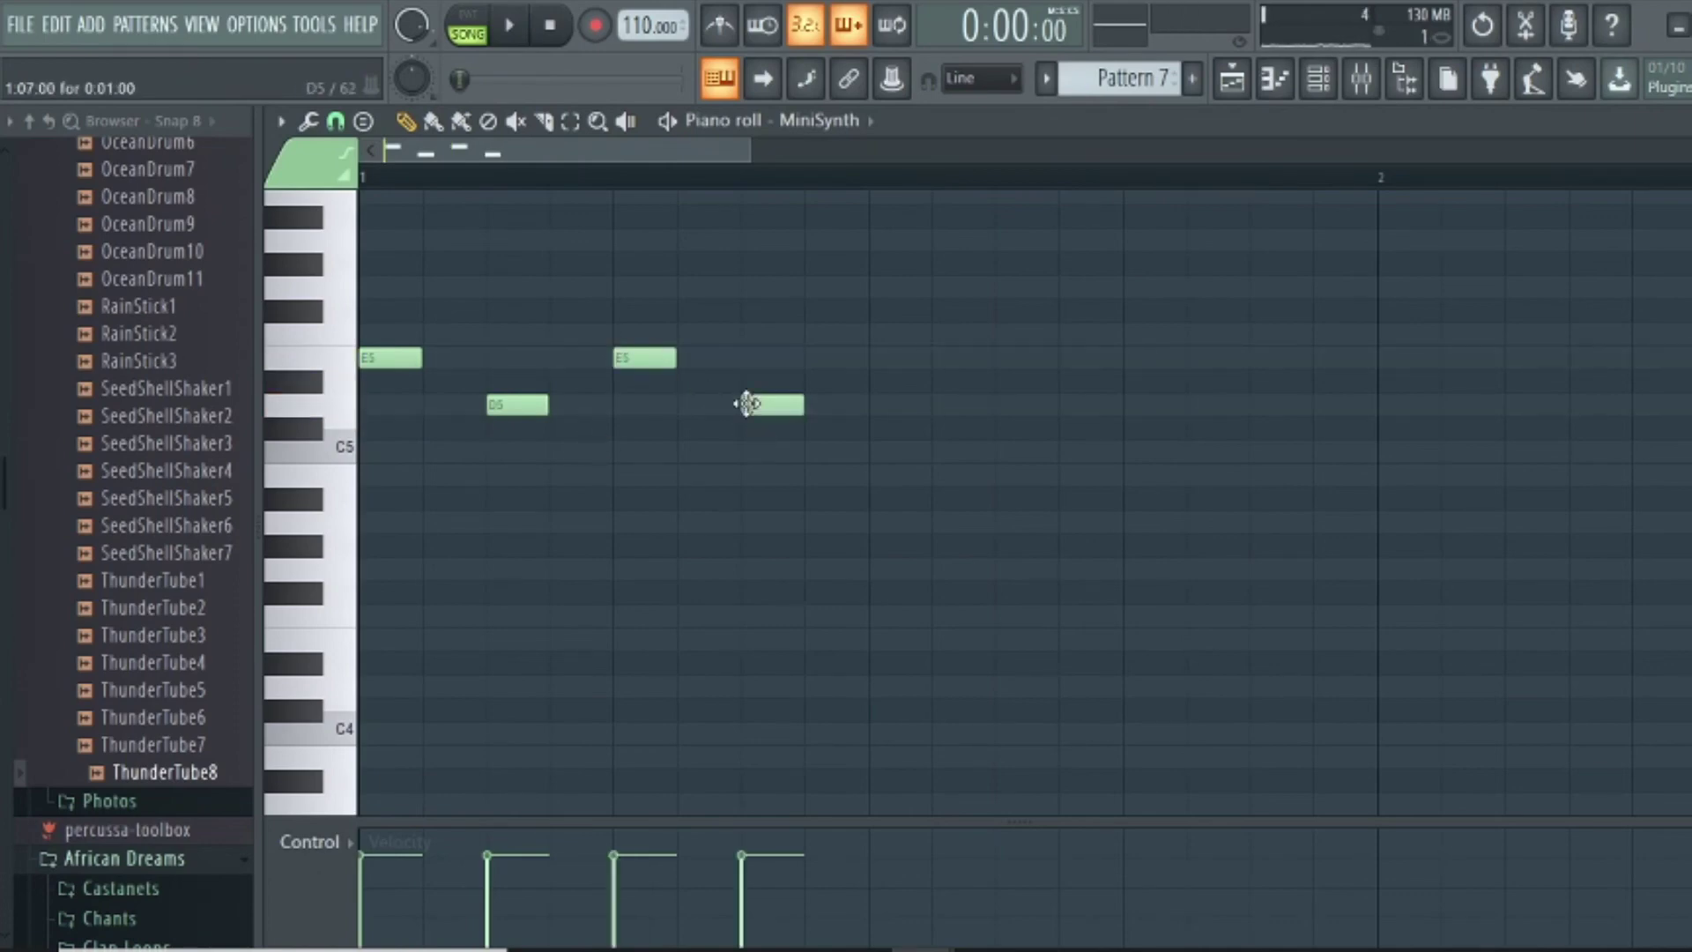
{"action": "left_click", "coordinate": [874, 474]}
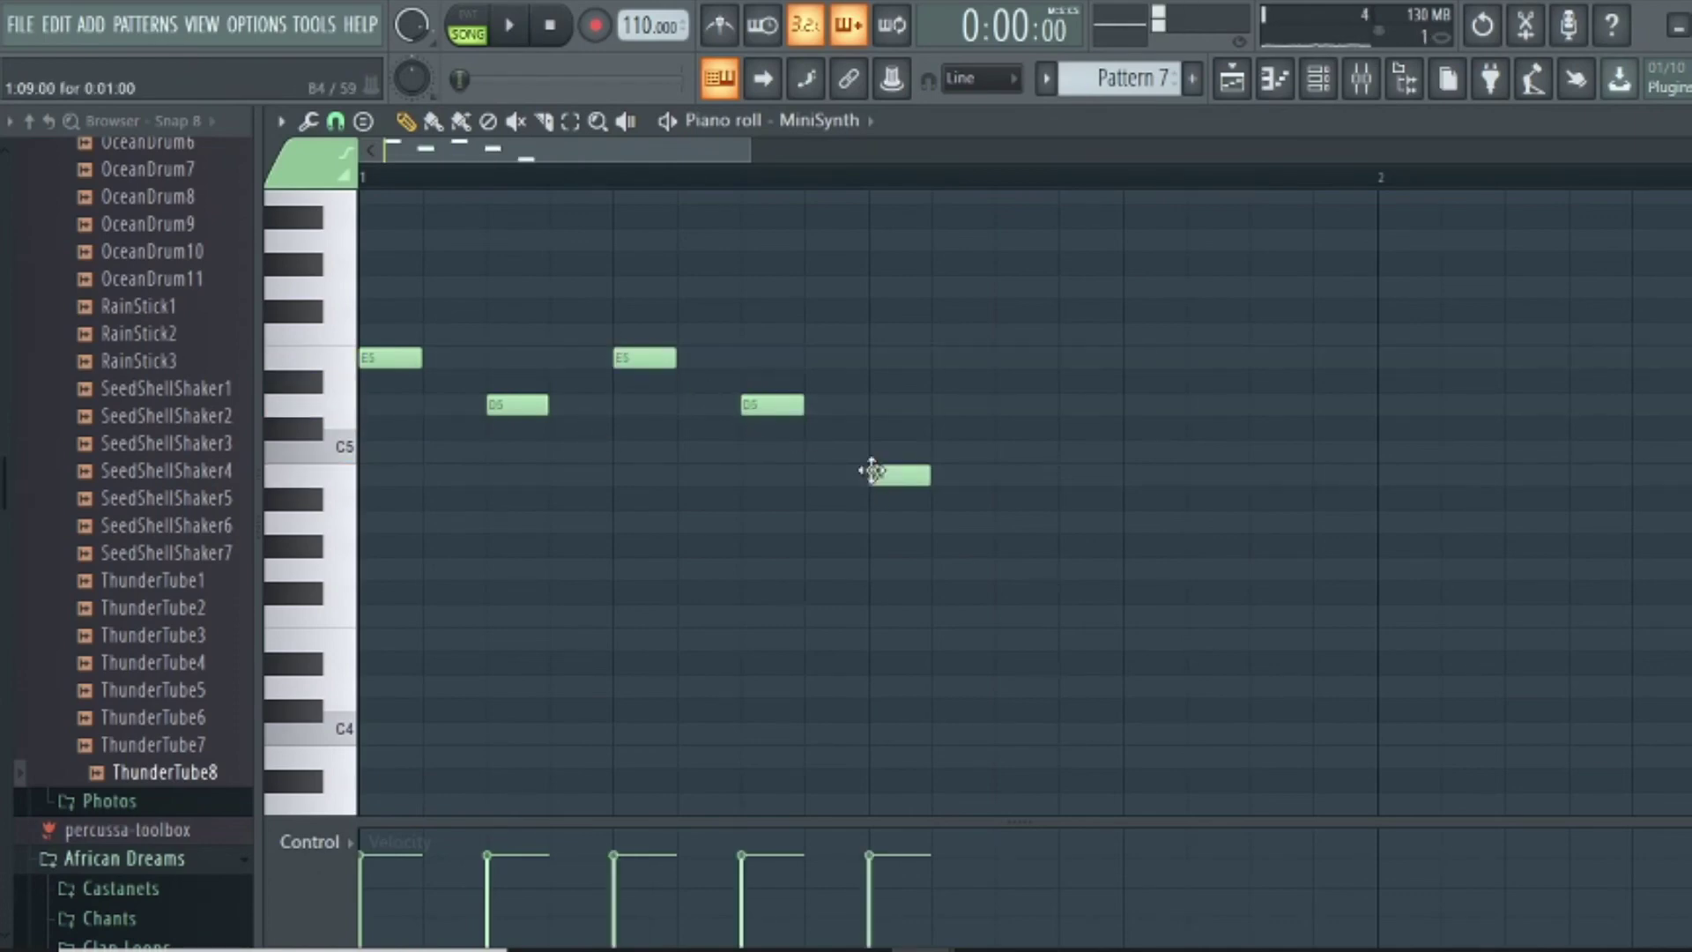
{"action": "mouse_move", "coordinate": [872, 472]}
{"action": "left_mouse_down"}
{"action": "mouse_move", "coordinate": [872, 352]}
{"action": "mouse_move", "coordinate": [870, 460]}
{"action": "left_mouse_up"}
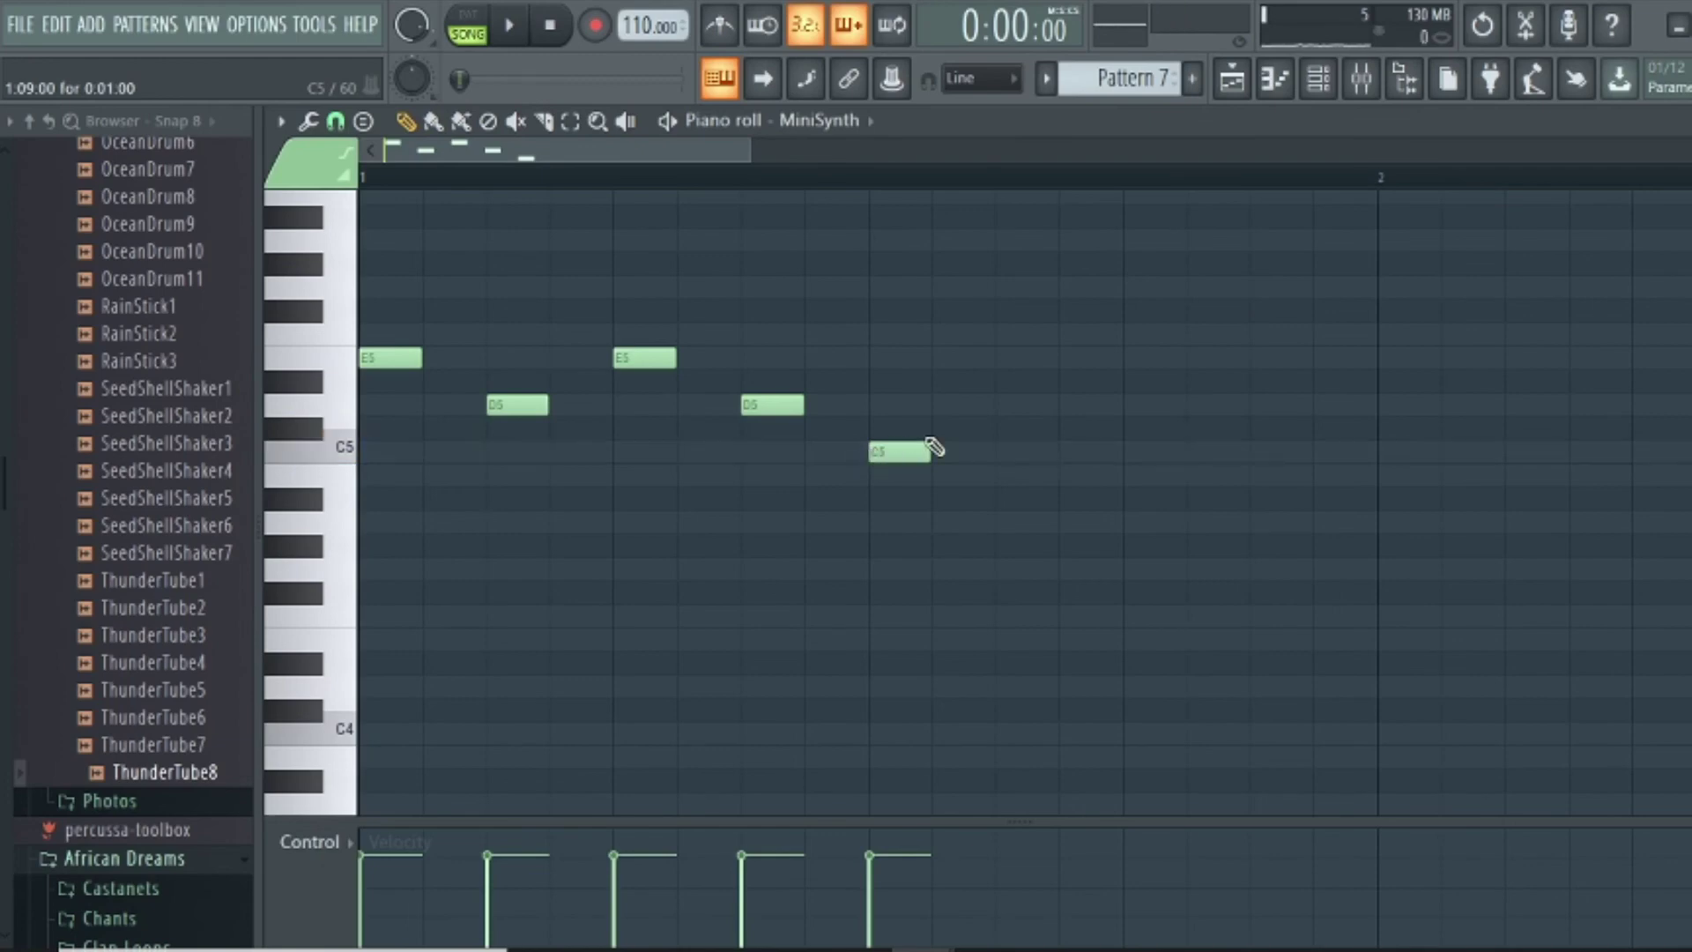
{"action": "left_click", "coordinate": [1006, 404]}
{"action": "left_click", "coordinate": [1128, 406]}
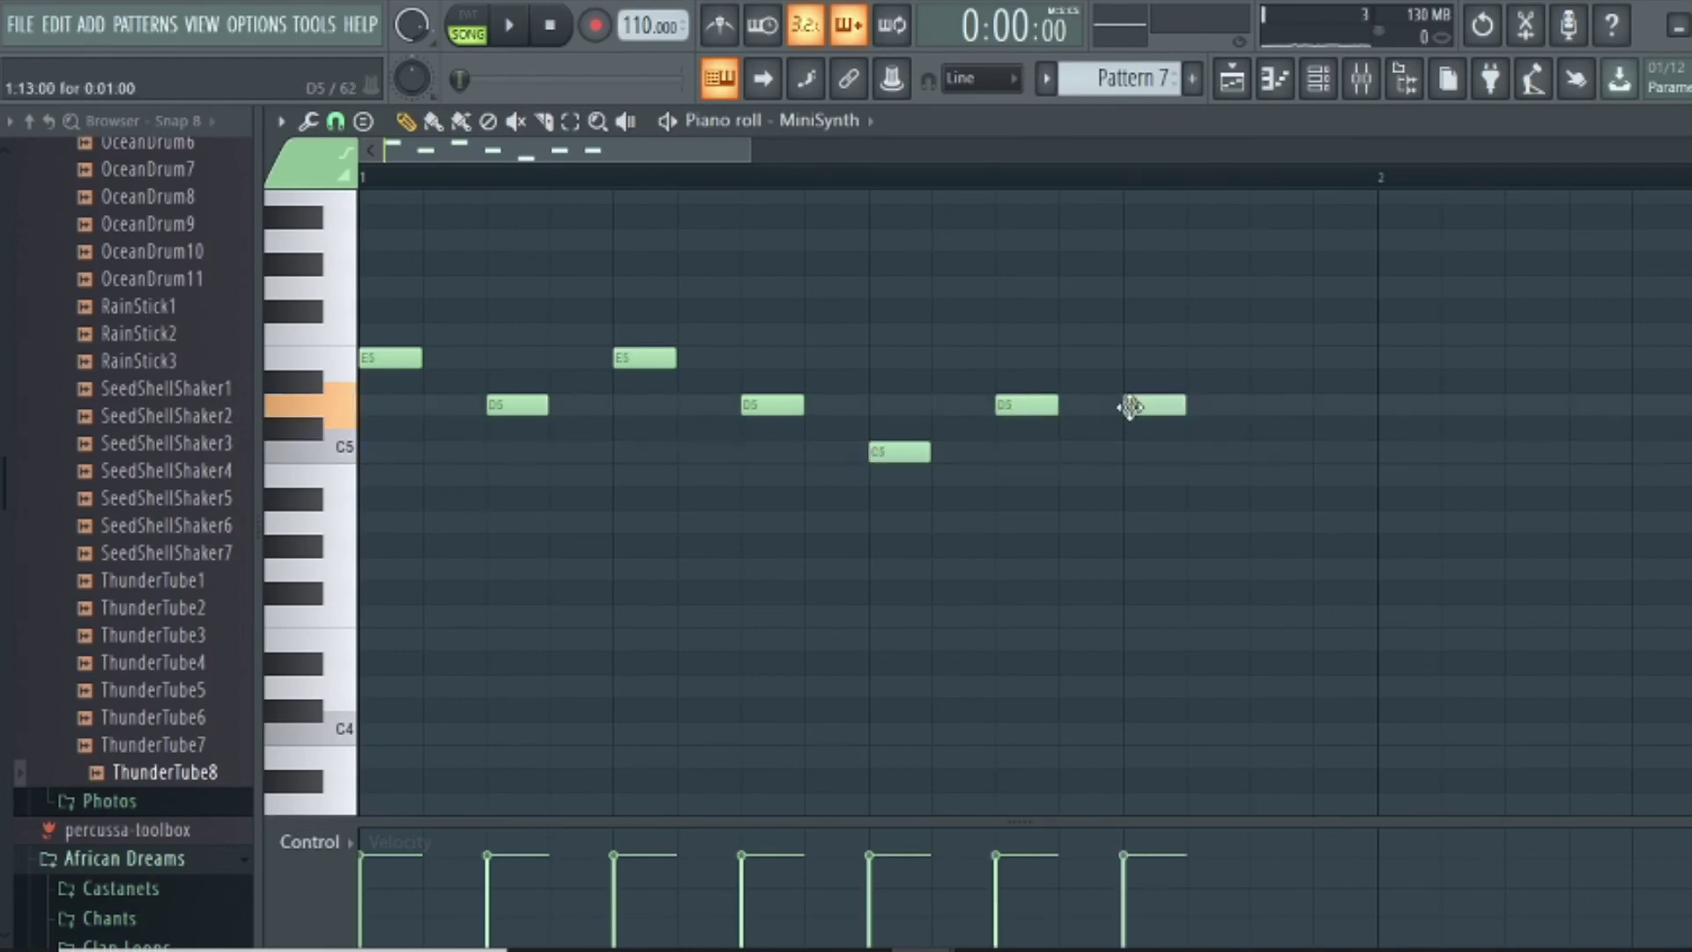
{"action": "key", "text": "space"}
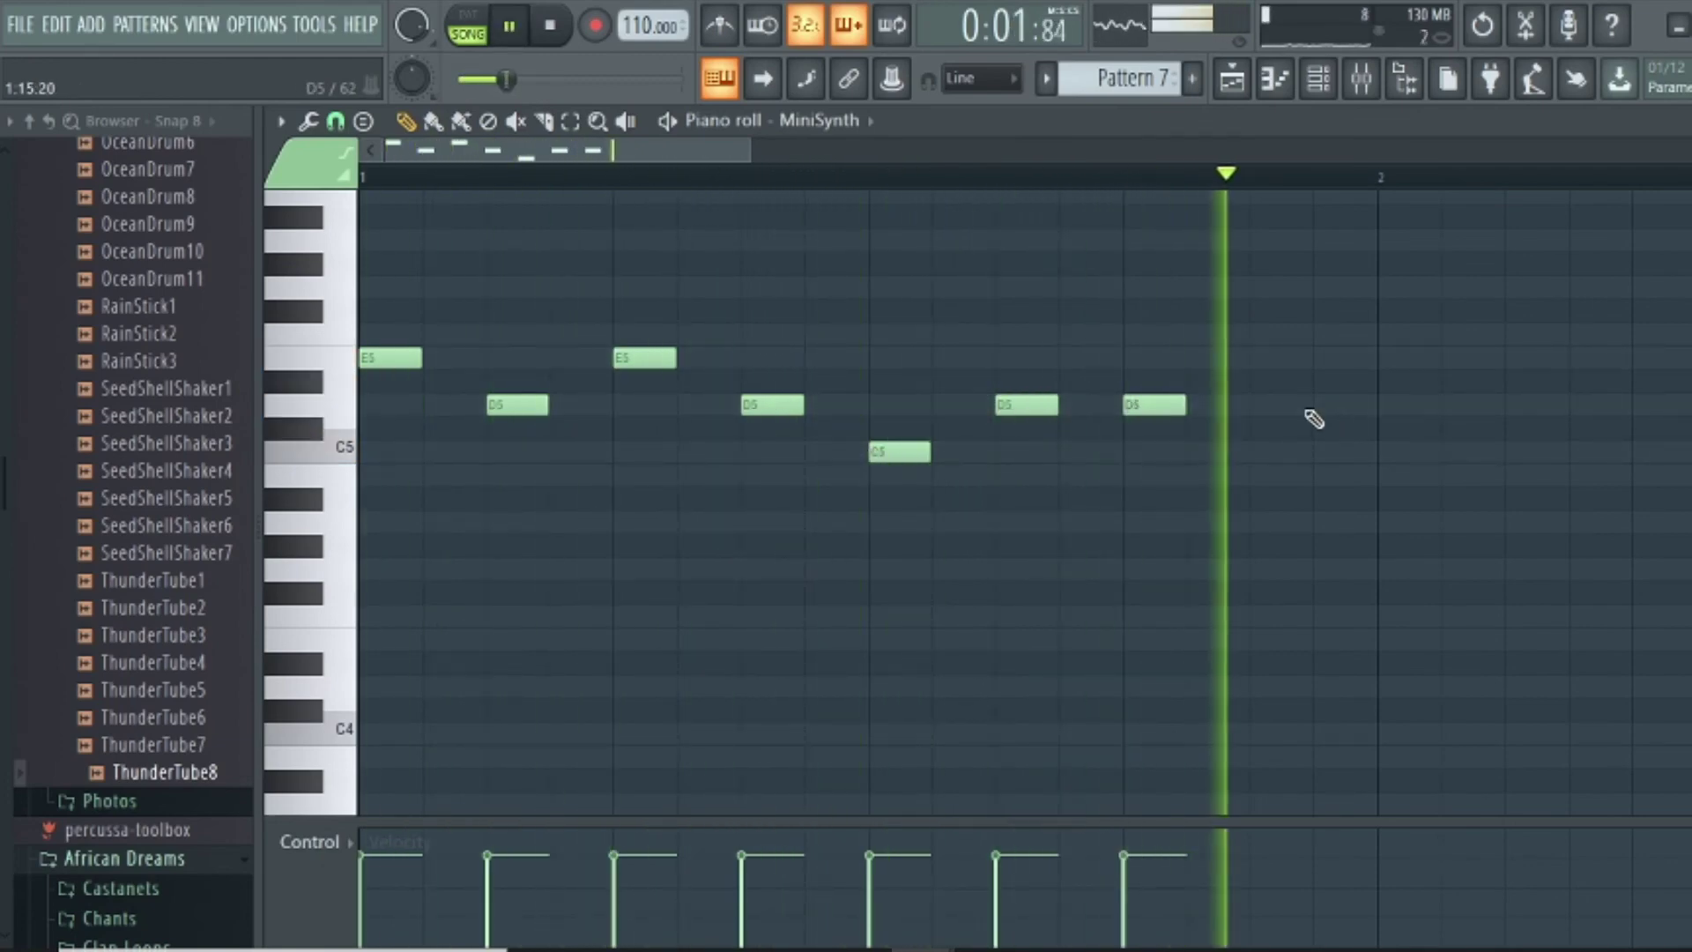
{"action": "key", "text": "space"}
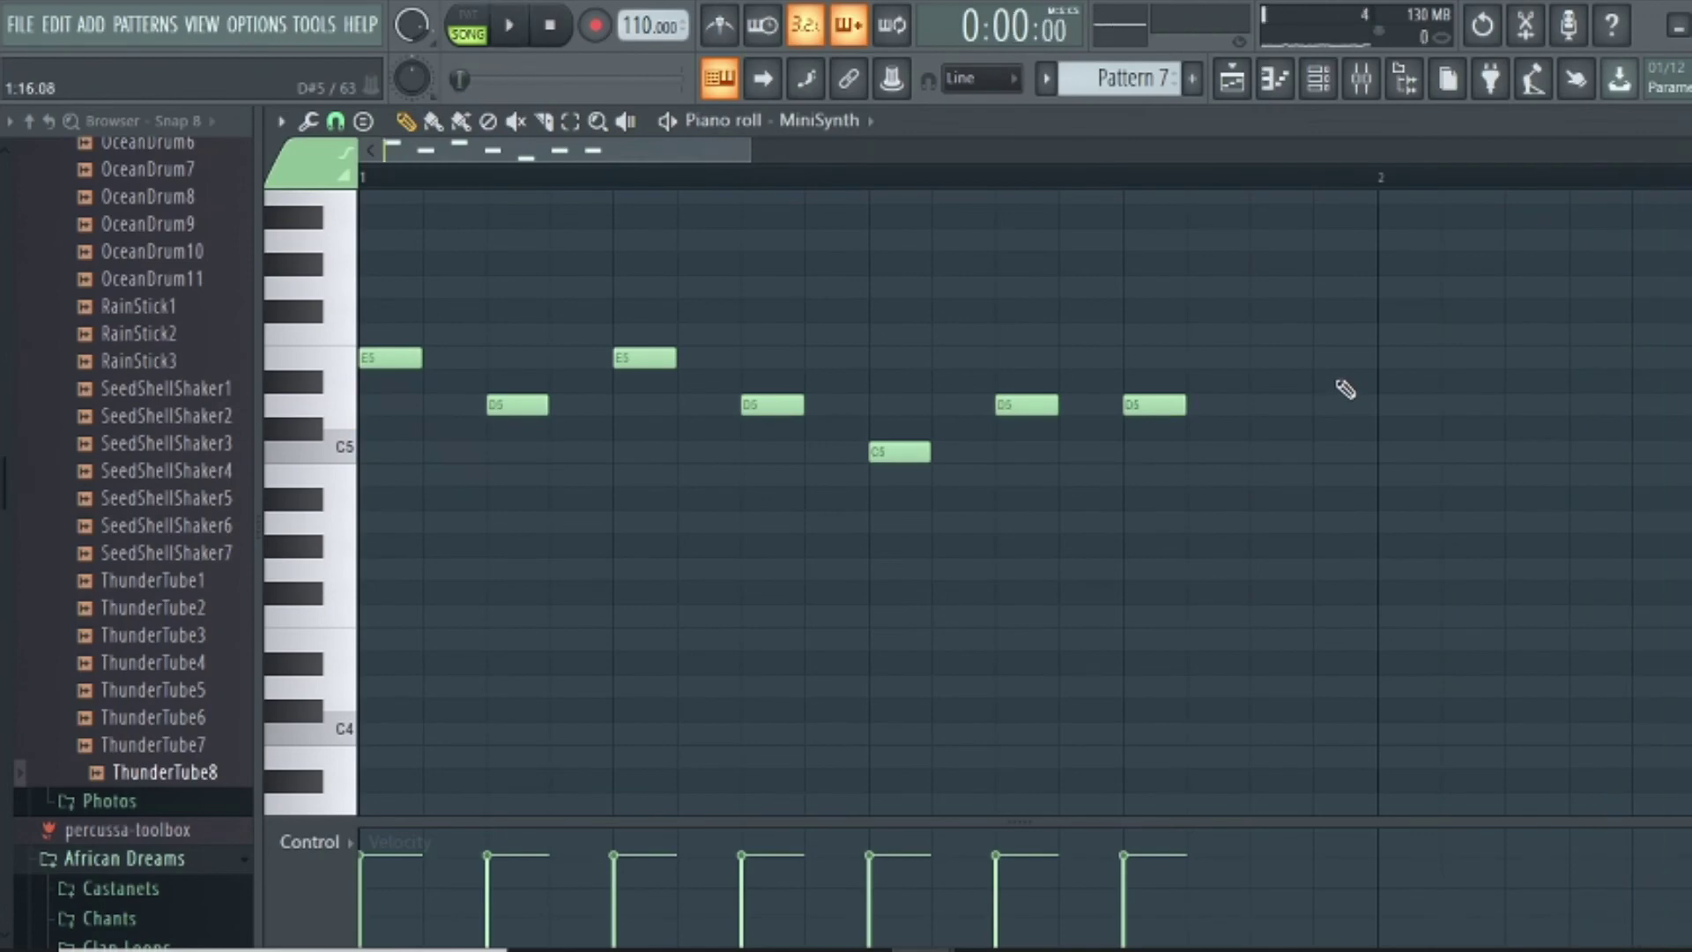
Enter C5, D5, E5, D5, C5, D5, D5 on every second step of bar 2, starting at step 1, and play the melody
{"action": "left_click", "coordinate": [1382, 407]}
{"action": "left_click_drag", "start_coordinate": [1393, 407], "coordinate": [1391, 453]}
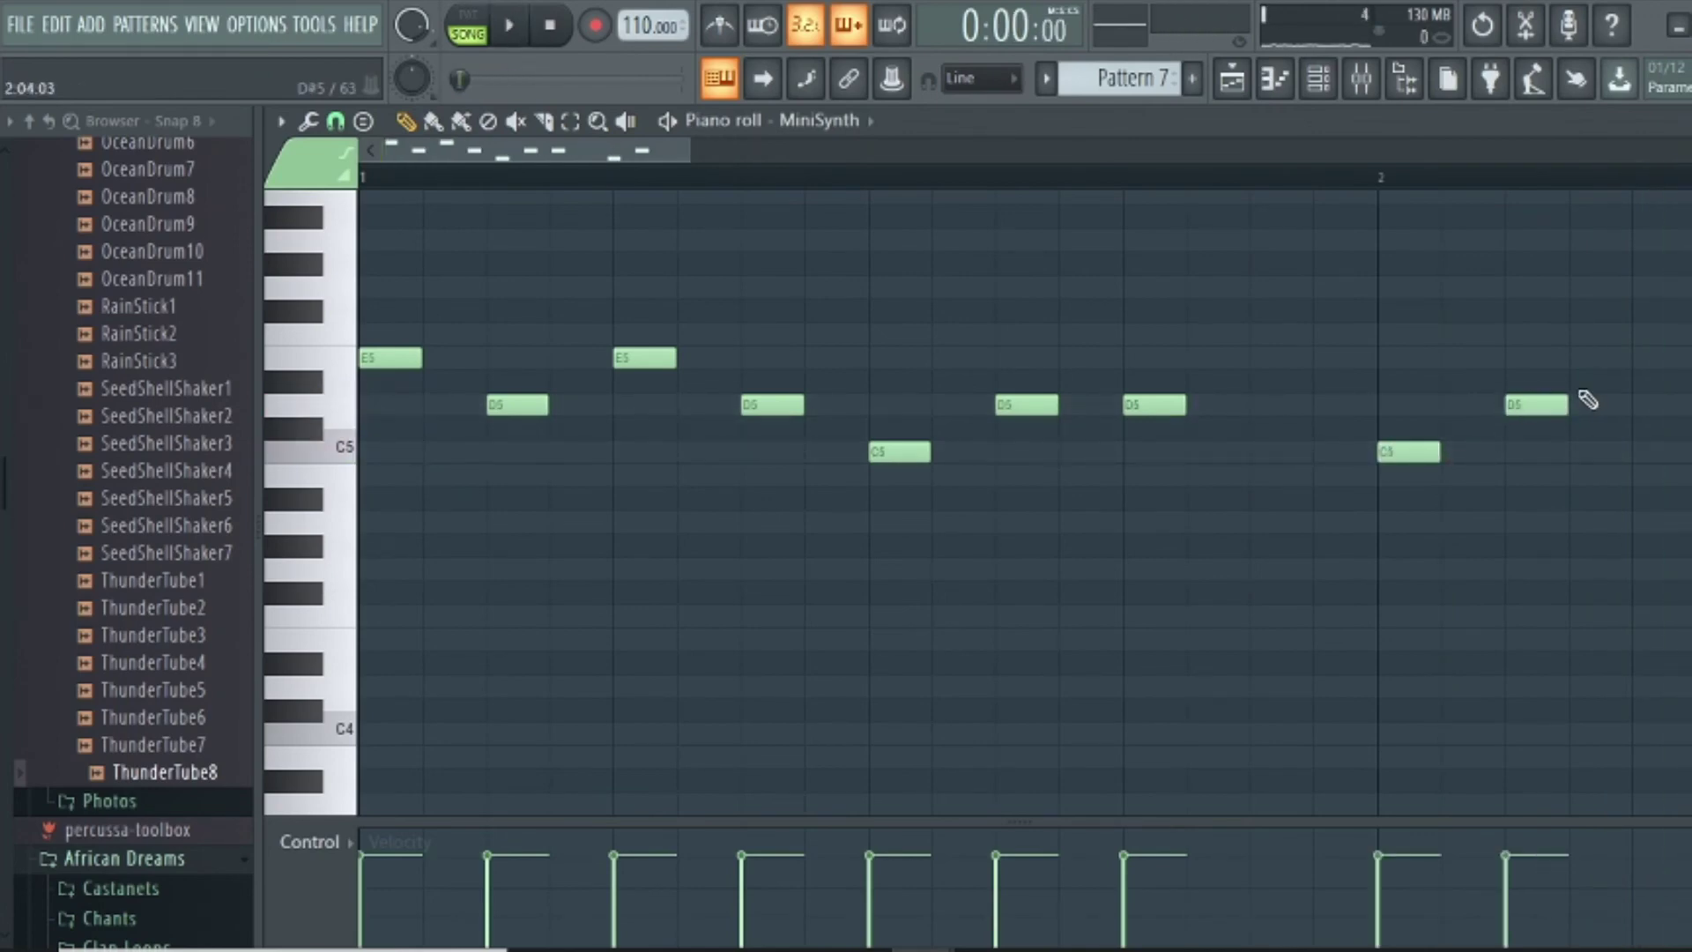
{"action": "scroll", "coordinate": [1630, 396], "scroll_direction": "right", "scroll_amount": 2}
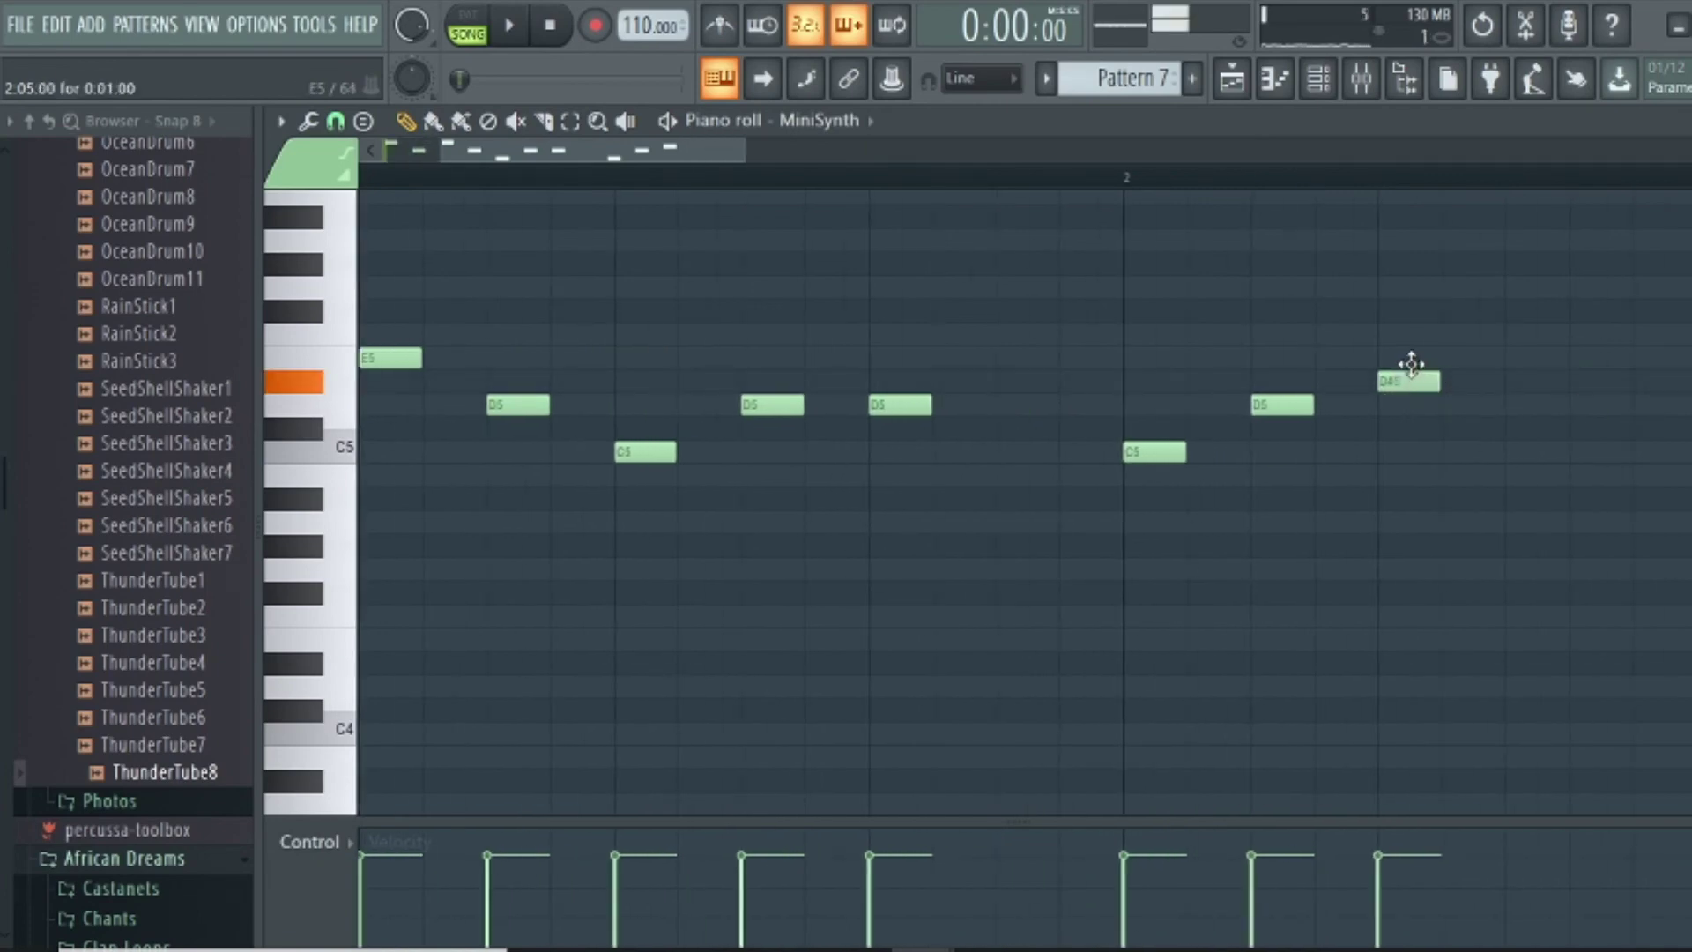
{"action": "left_click_drag", "start_coordinate": [1411, 364], "coordinate": [1411, 360]}
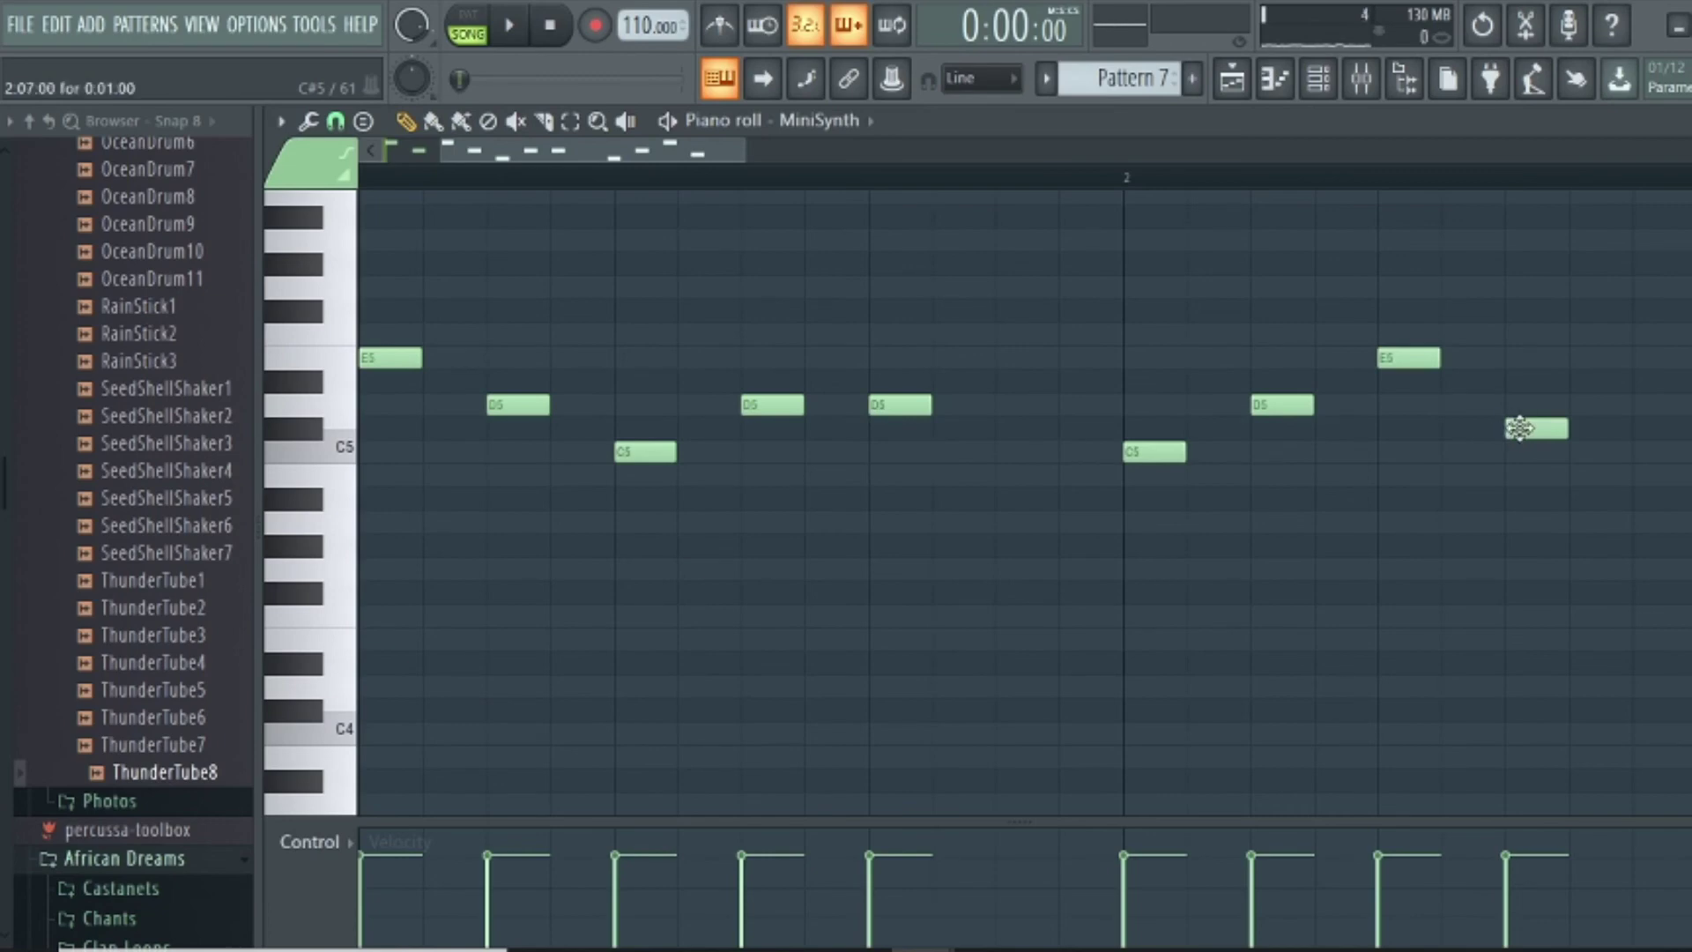
{"action": "left_click_drag", "start_coordinate": [1522, 408], "coordinate": [1522, 401]}
{"action": "left_click", "coordinate": [1632, 454]}
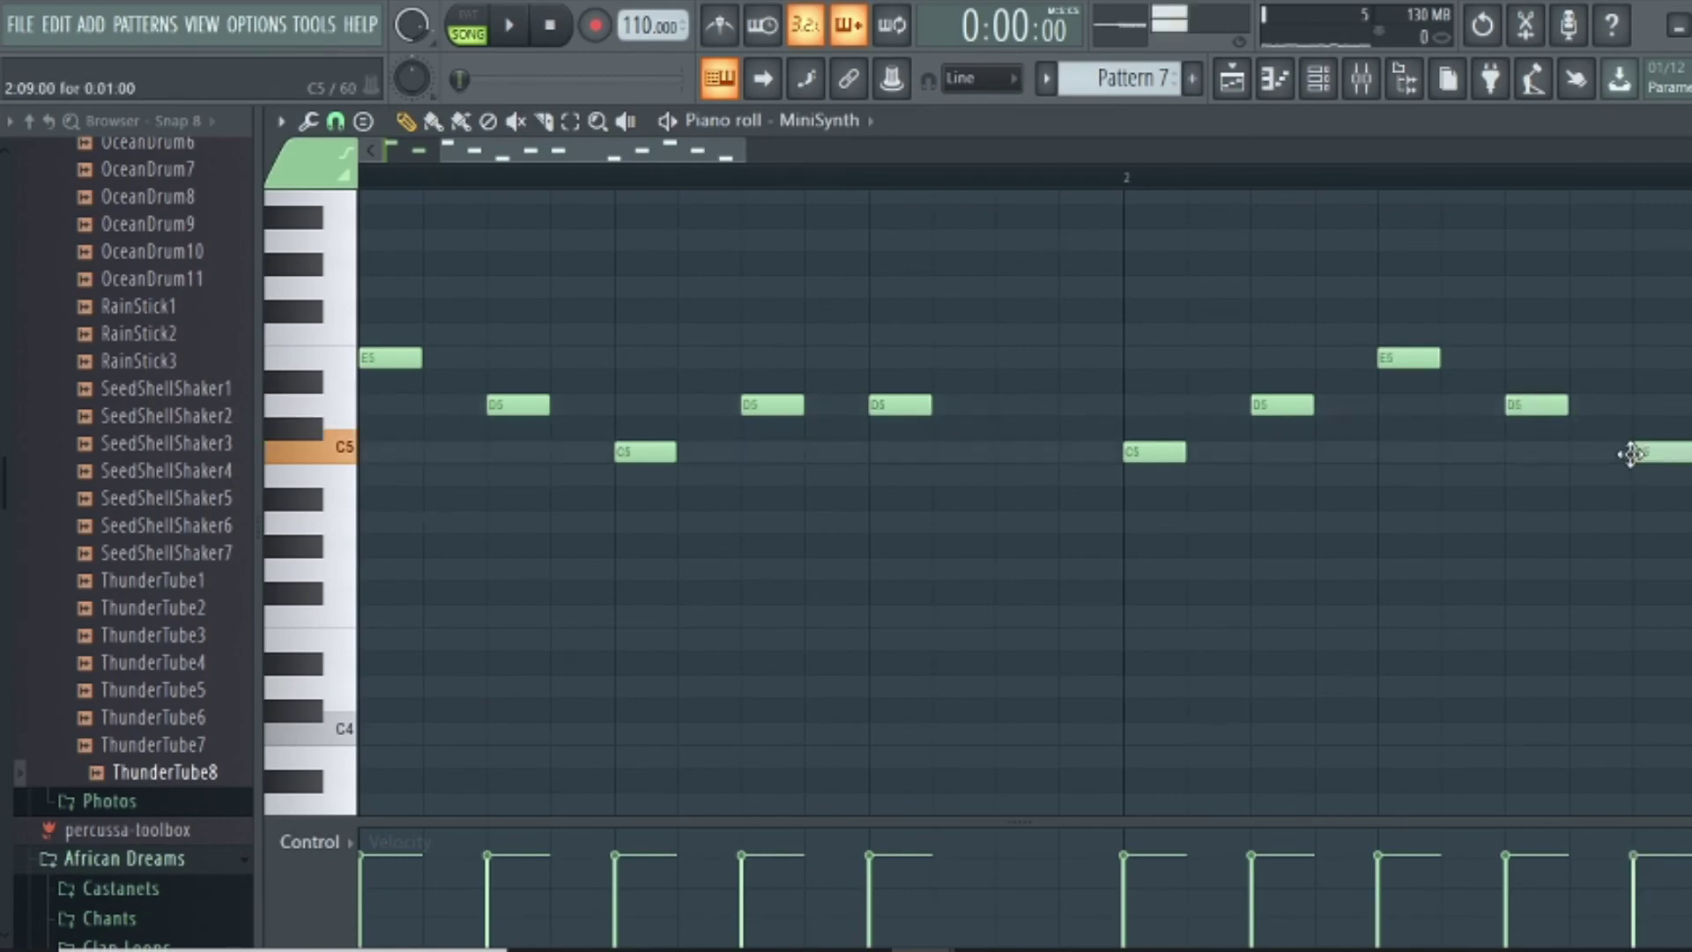
{"action": "scroll", "coordinate": [1640, 466], "scroll_direction": "right", "scroll_amount": 3}
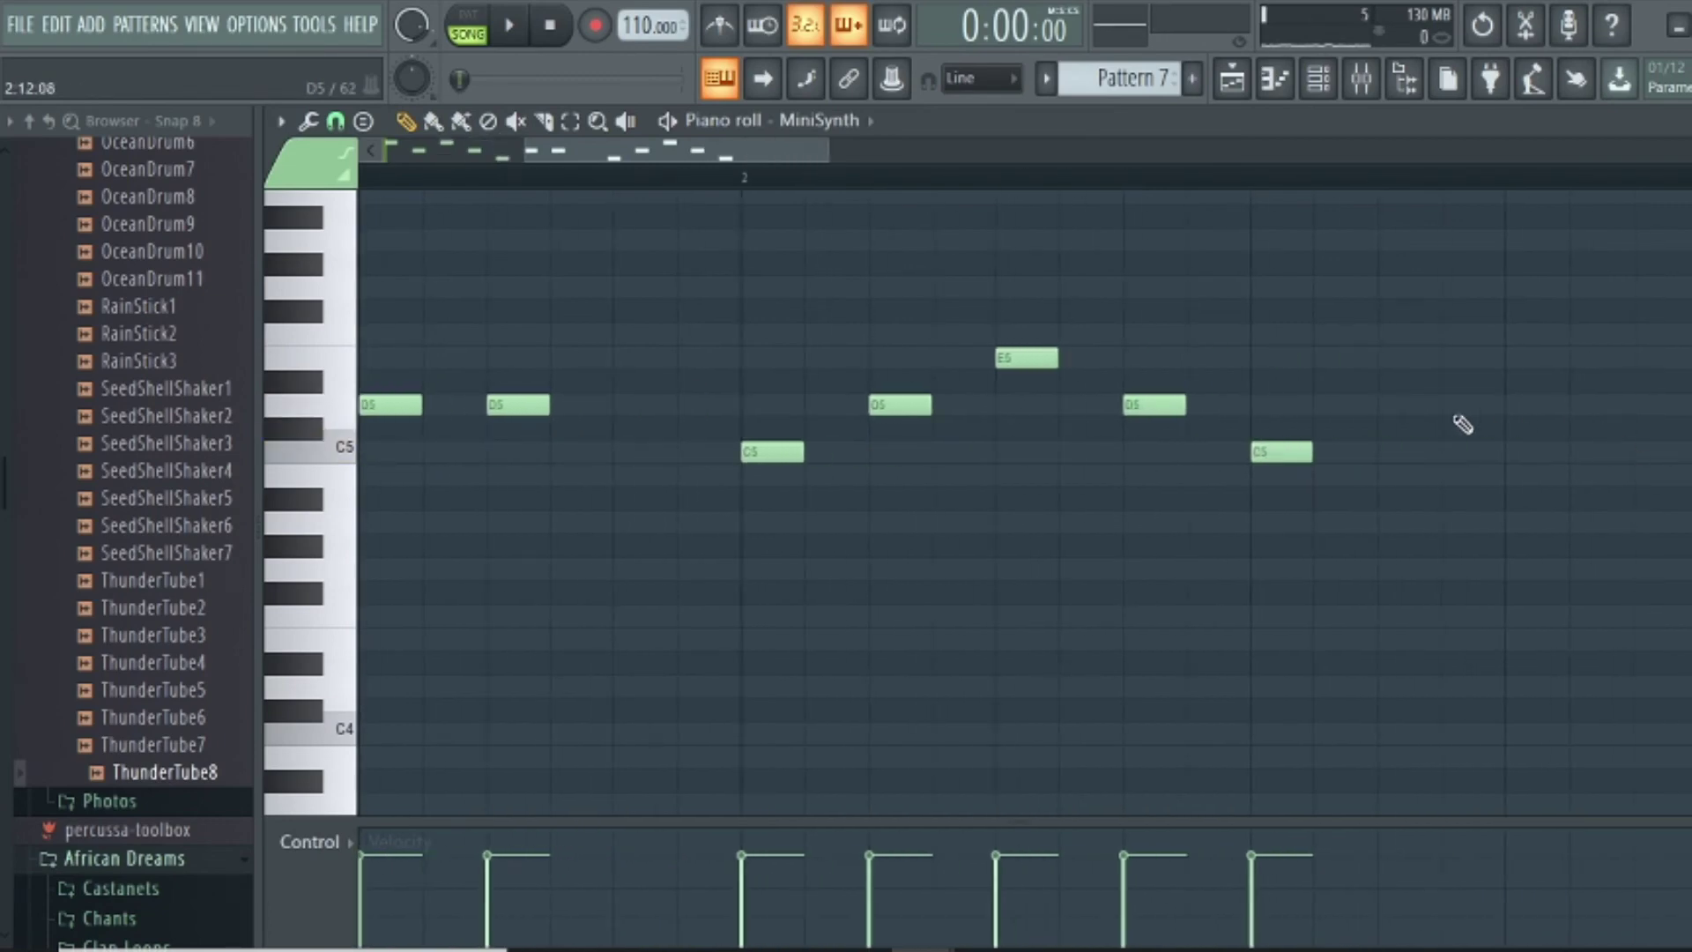
{"action": "left_click", "coordinate": [1421, 405]}
{"action": "key", "text": "space"}
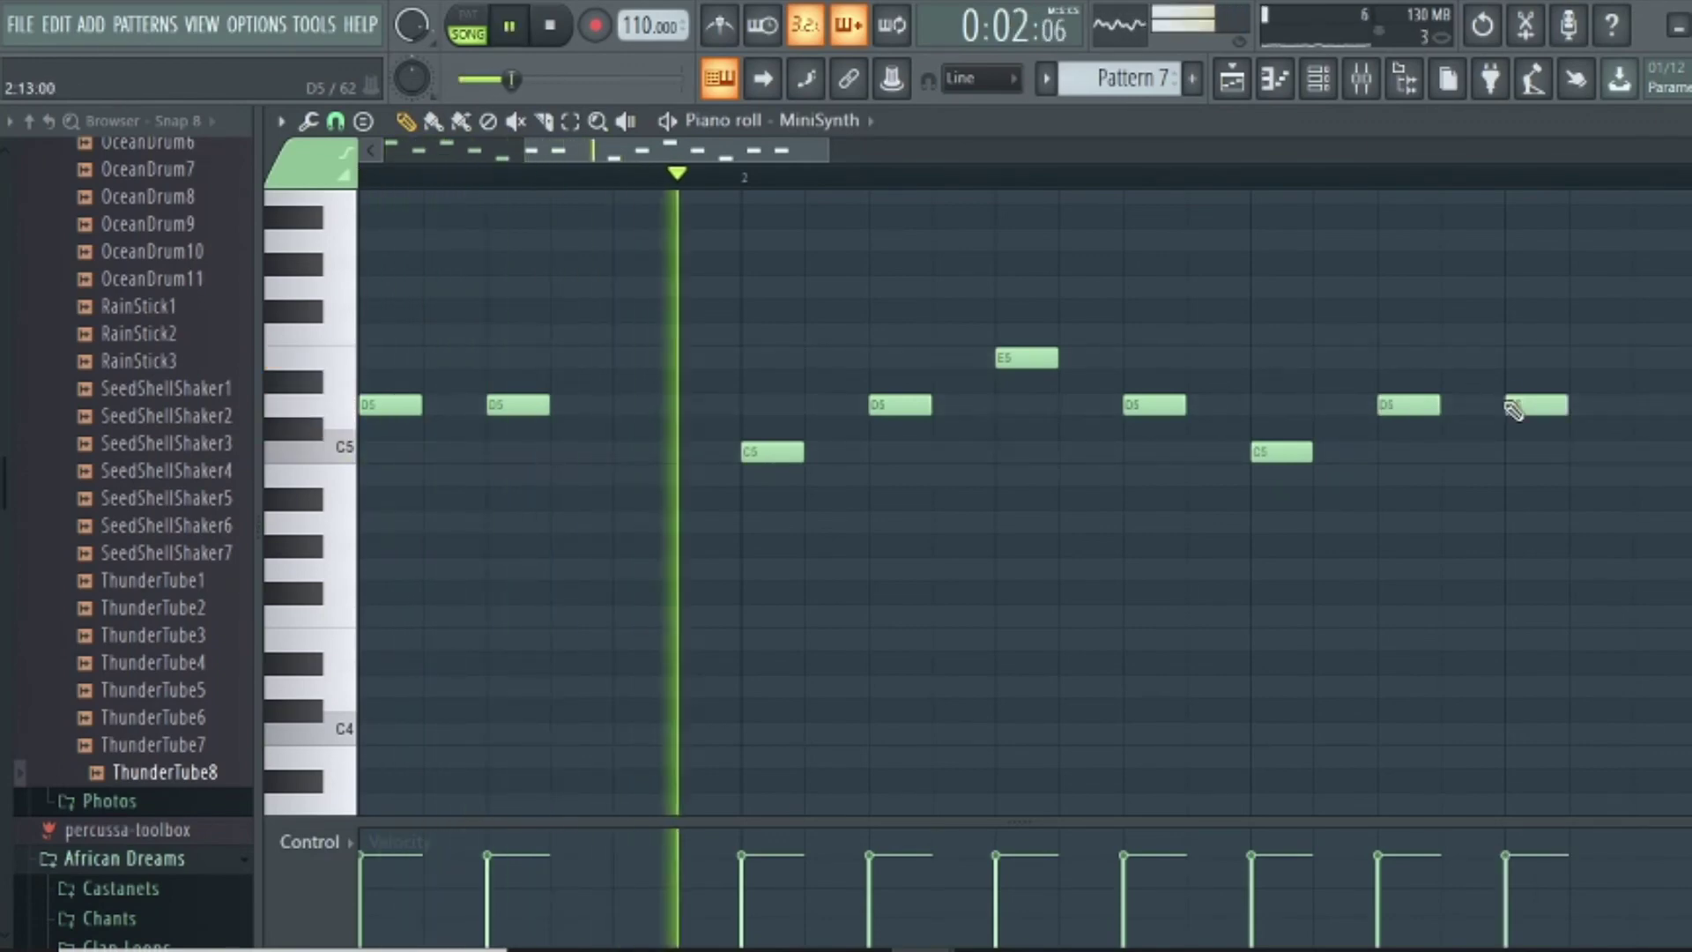
{"action": "left_click_drag", "start_coordinate": [758, 145], "coordinate": [663, 148]}
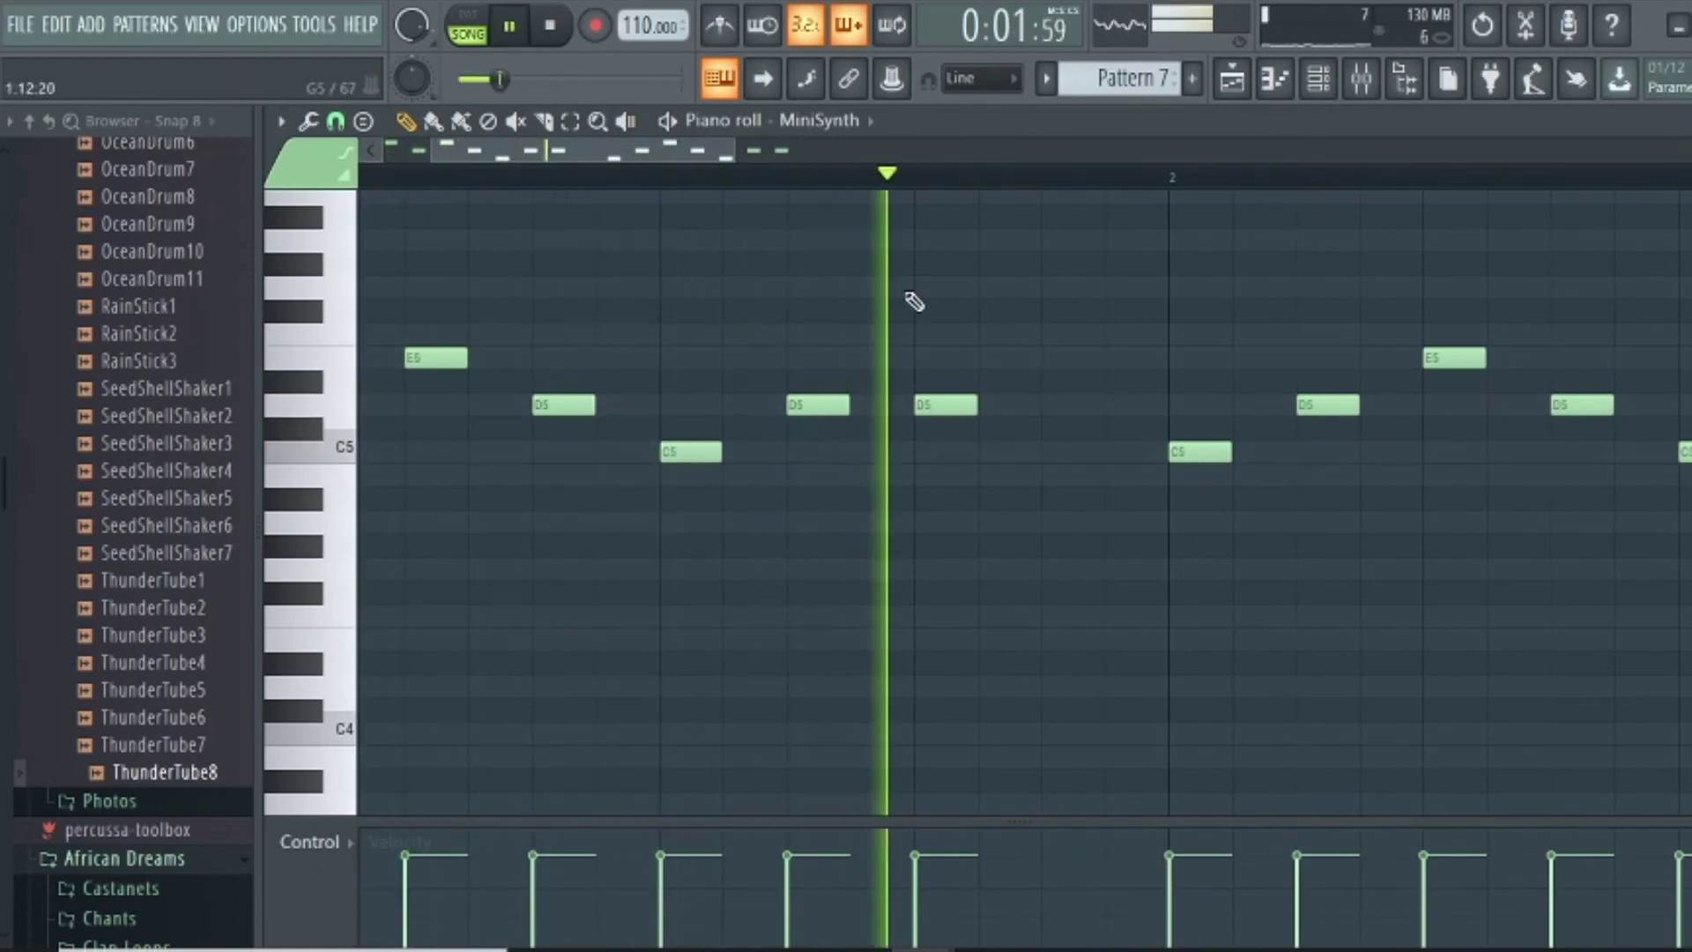
{"action": "key", "text": "space"}
Try lowering the C5 note on step 9 of bar 1 to B4 with the song playing, and restore it to C5
{"action": "left_click_drag", "start_coordinate": [691, 443], "coordinate": [680, 474]}
{"action": "key", "text": "space"}
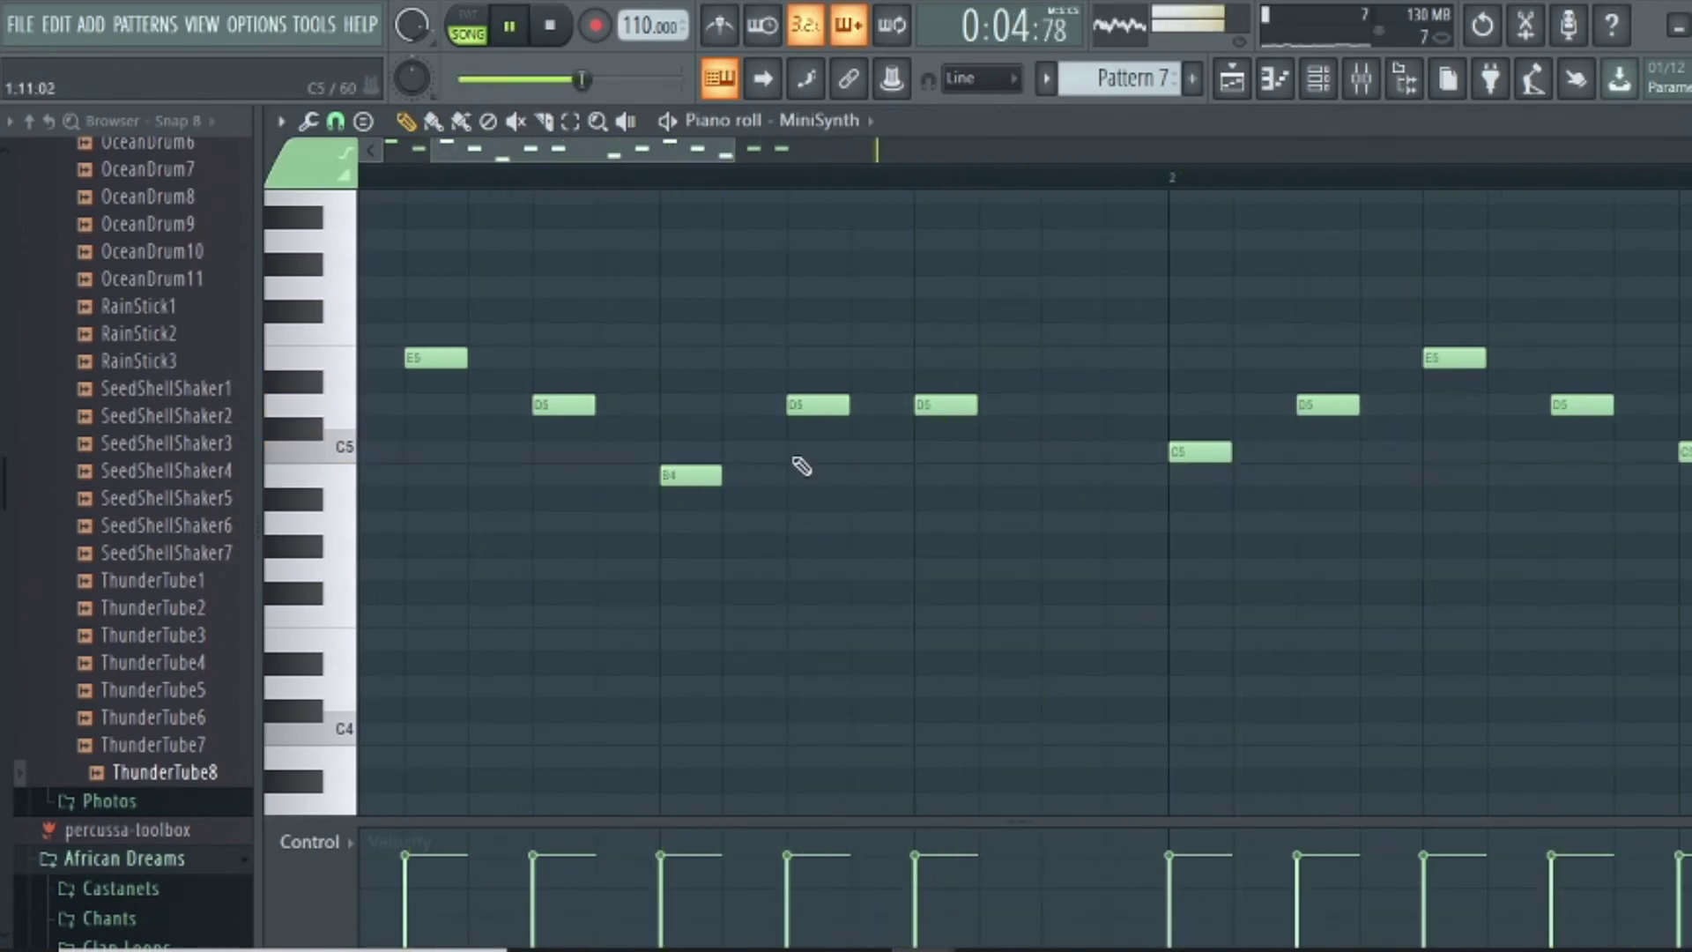
{"action": "left_click_drag", "start_coordinate": [691, 476], "coordinate": [691, 453]}
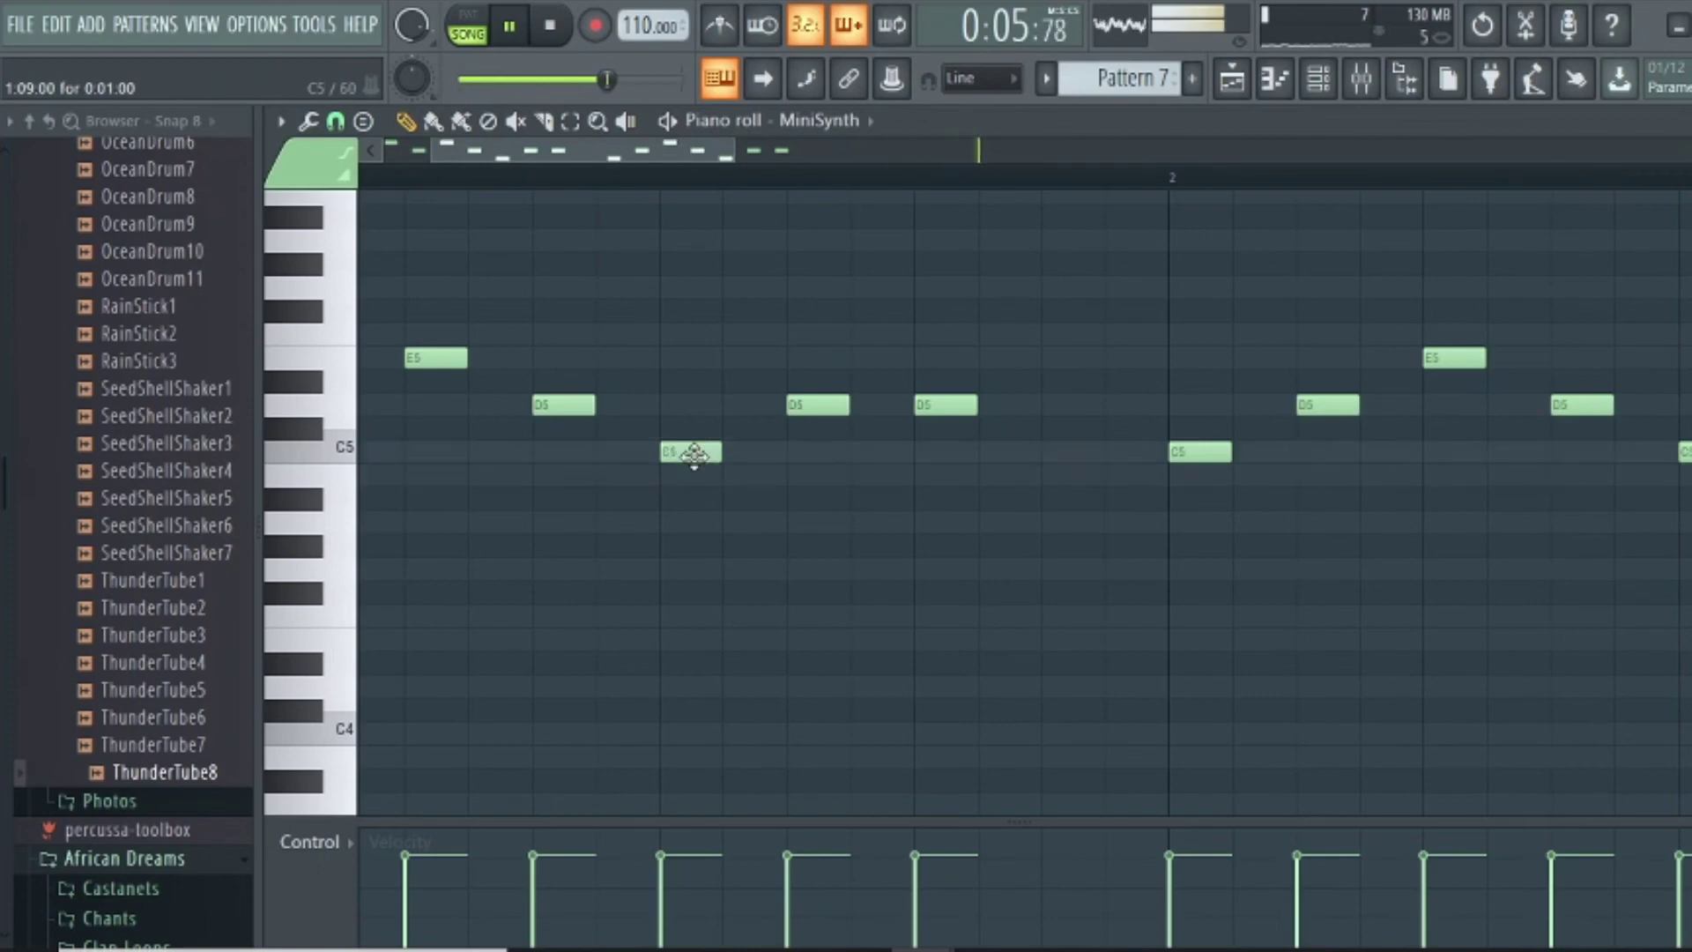
Return to the playlist and place a second Pattern 7 clip at bar 3 of Track 6
{"action": "left_click", "coordinate": [1232, 79]}
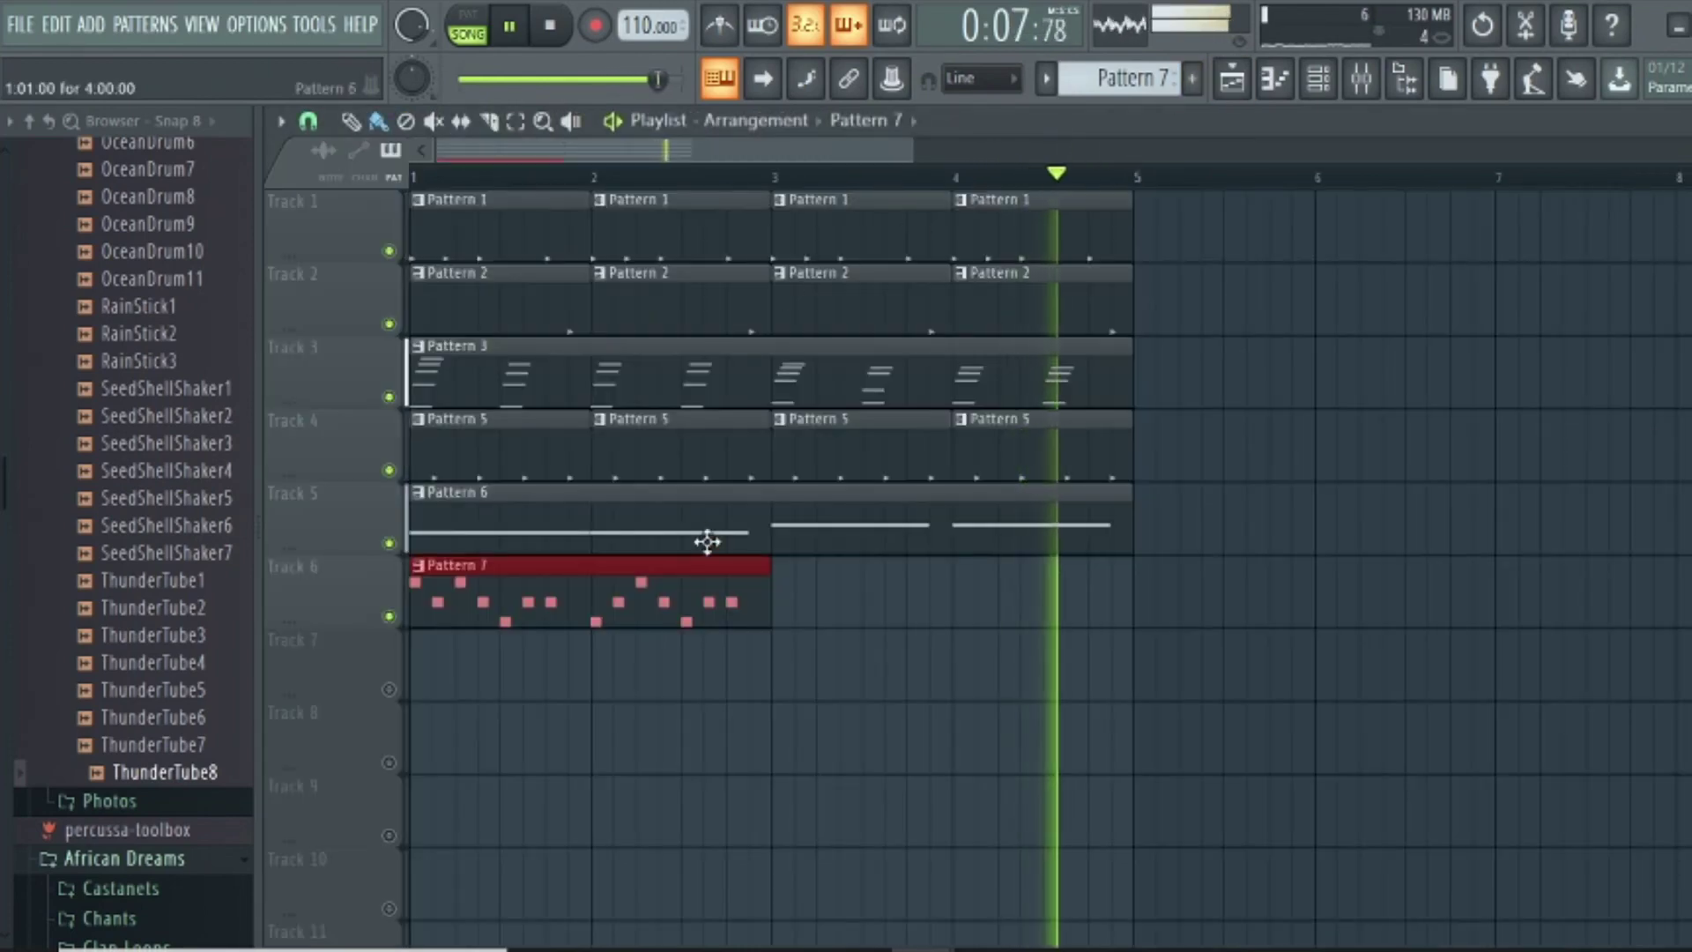
{"action": "left_click", "coordinate": [778, 593]}
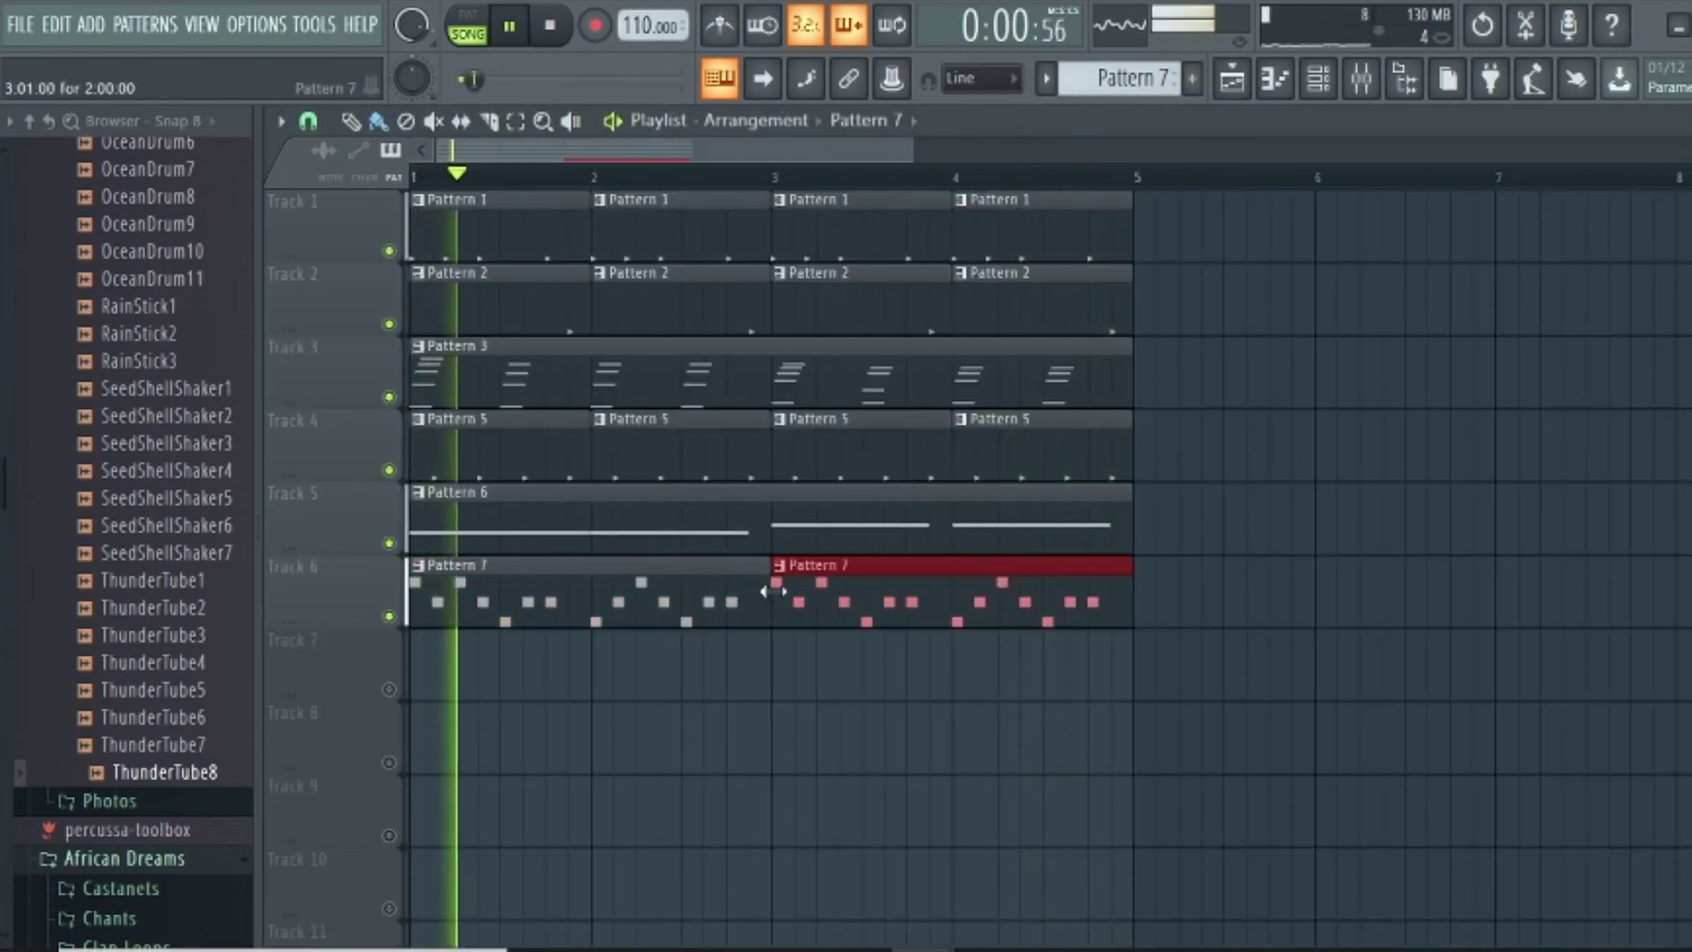
{"action": "double_click", "coordinate": [939, 581]}
Open the MiniSynth plugin from the channel rack and route it to mixer insert 6
{"action": "left_click", "coordinate": [1275, 79]}
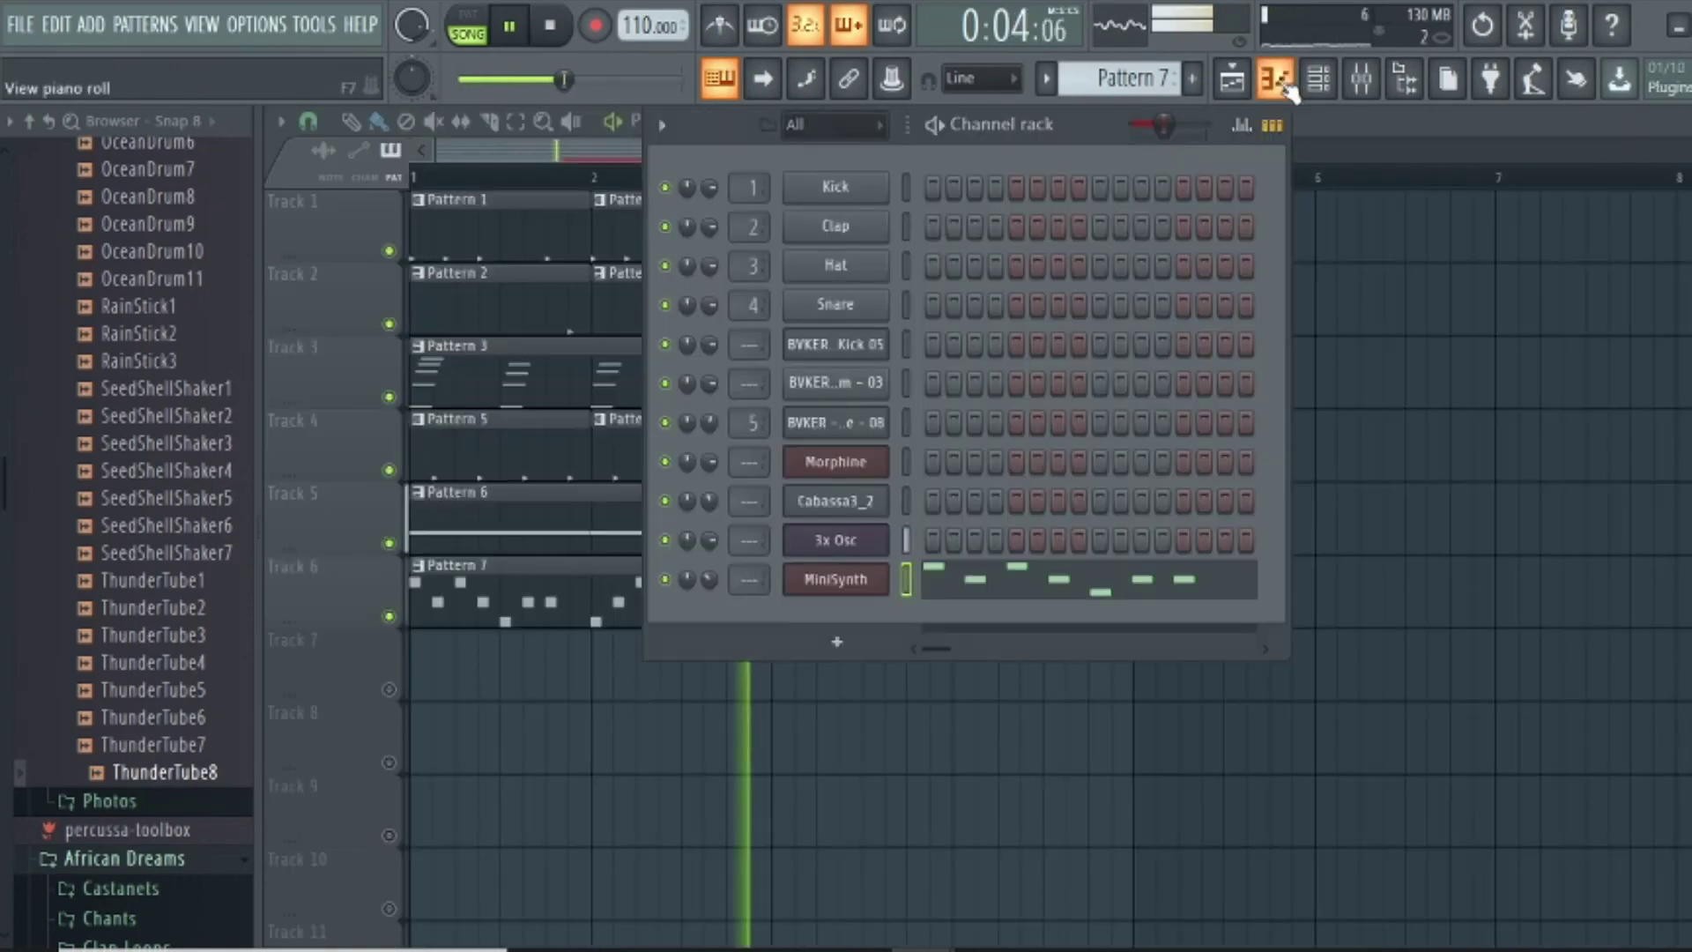
{"action": "left_click", "coordinate": [841, 579]}
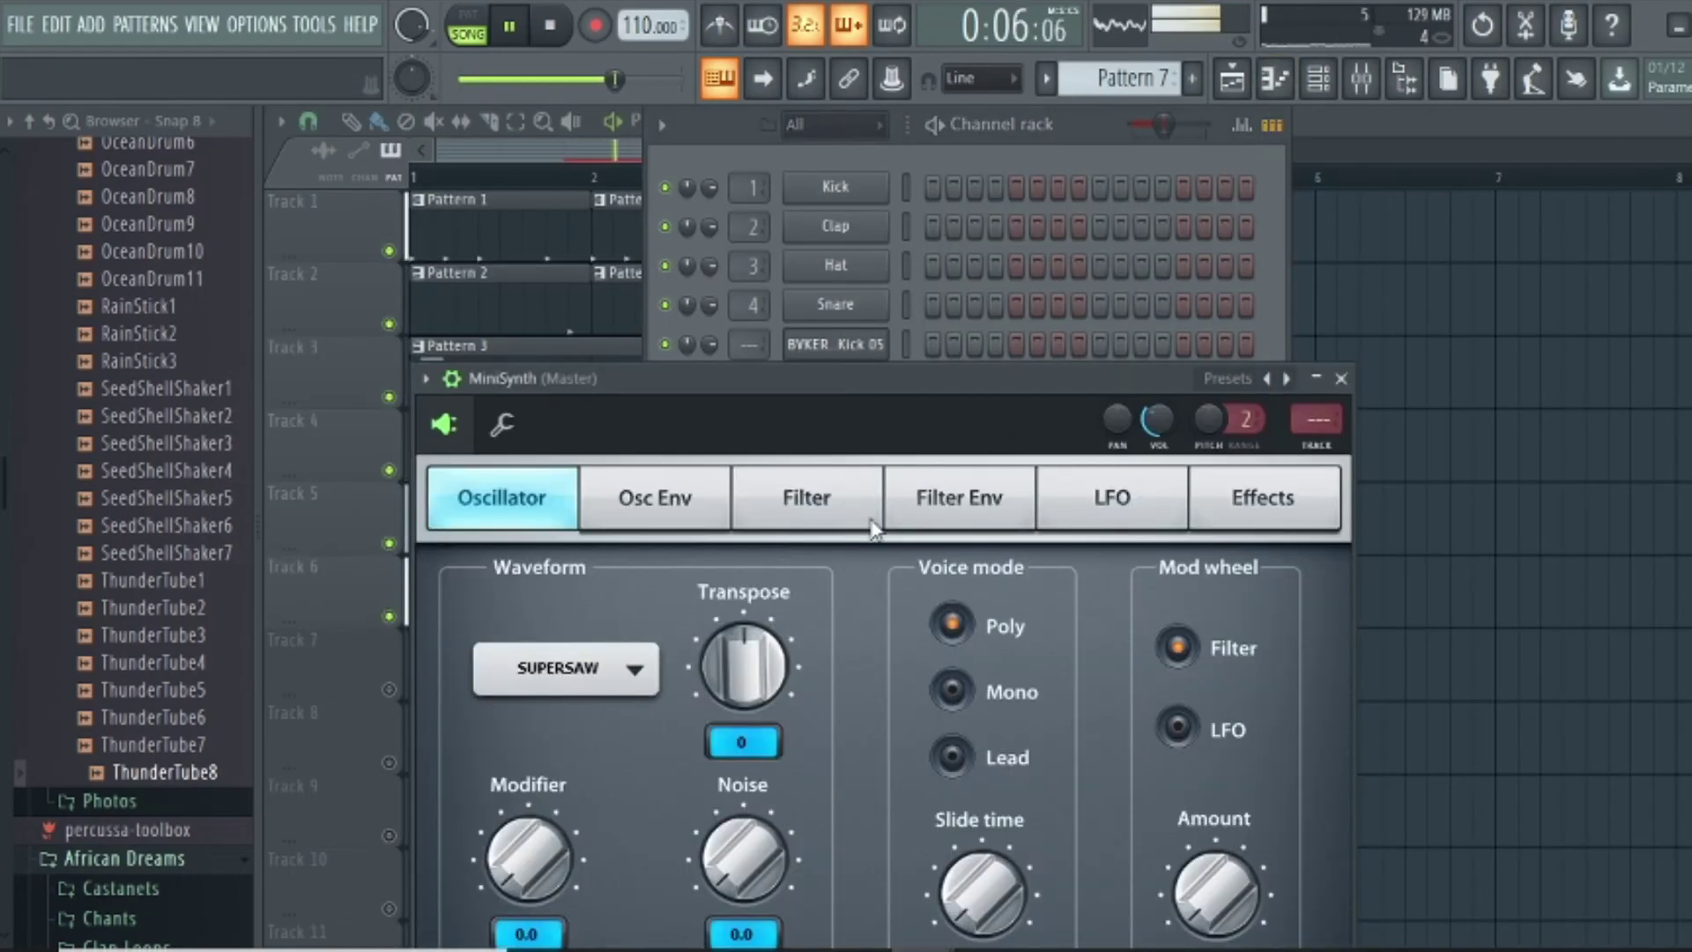
{"action": "left_click", "coordinate": [1316, 419]}
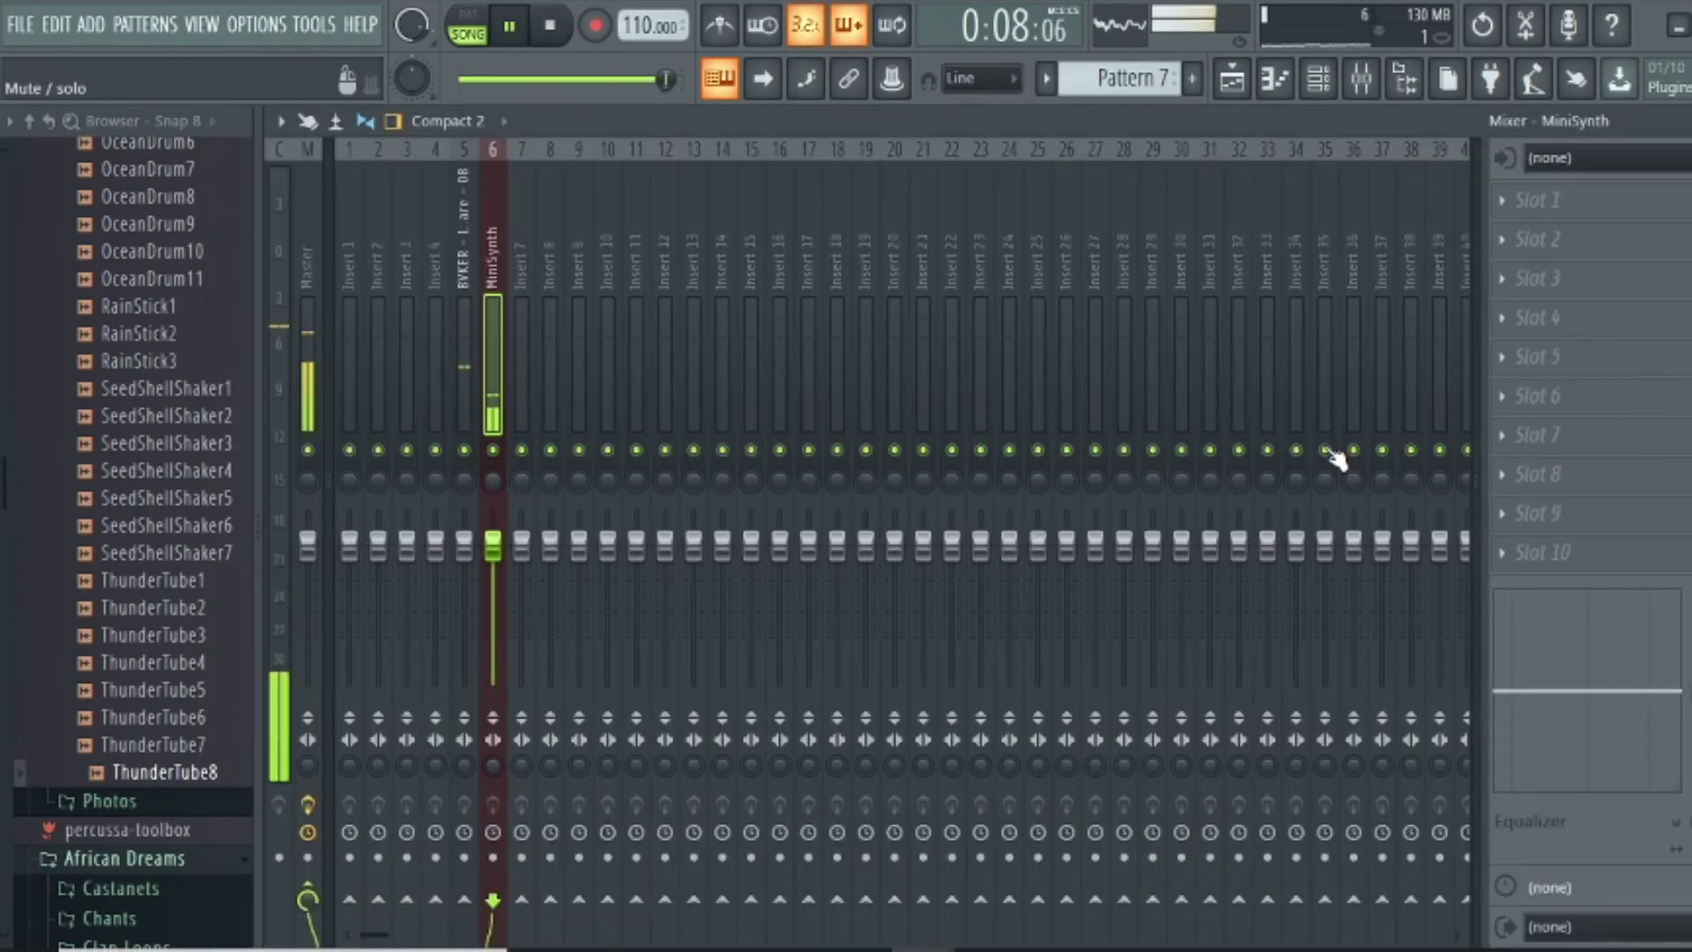
Load Fruity Free Filter in slot 1 of the MiniSynth mixer track and set its low-pass frequency to 660 Hz
{"action": "left_click", "coordinate": [1501, 202]}
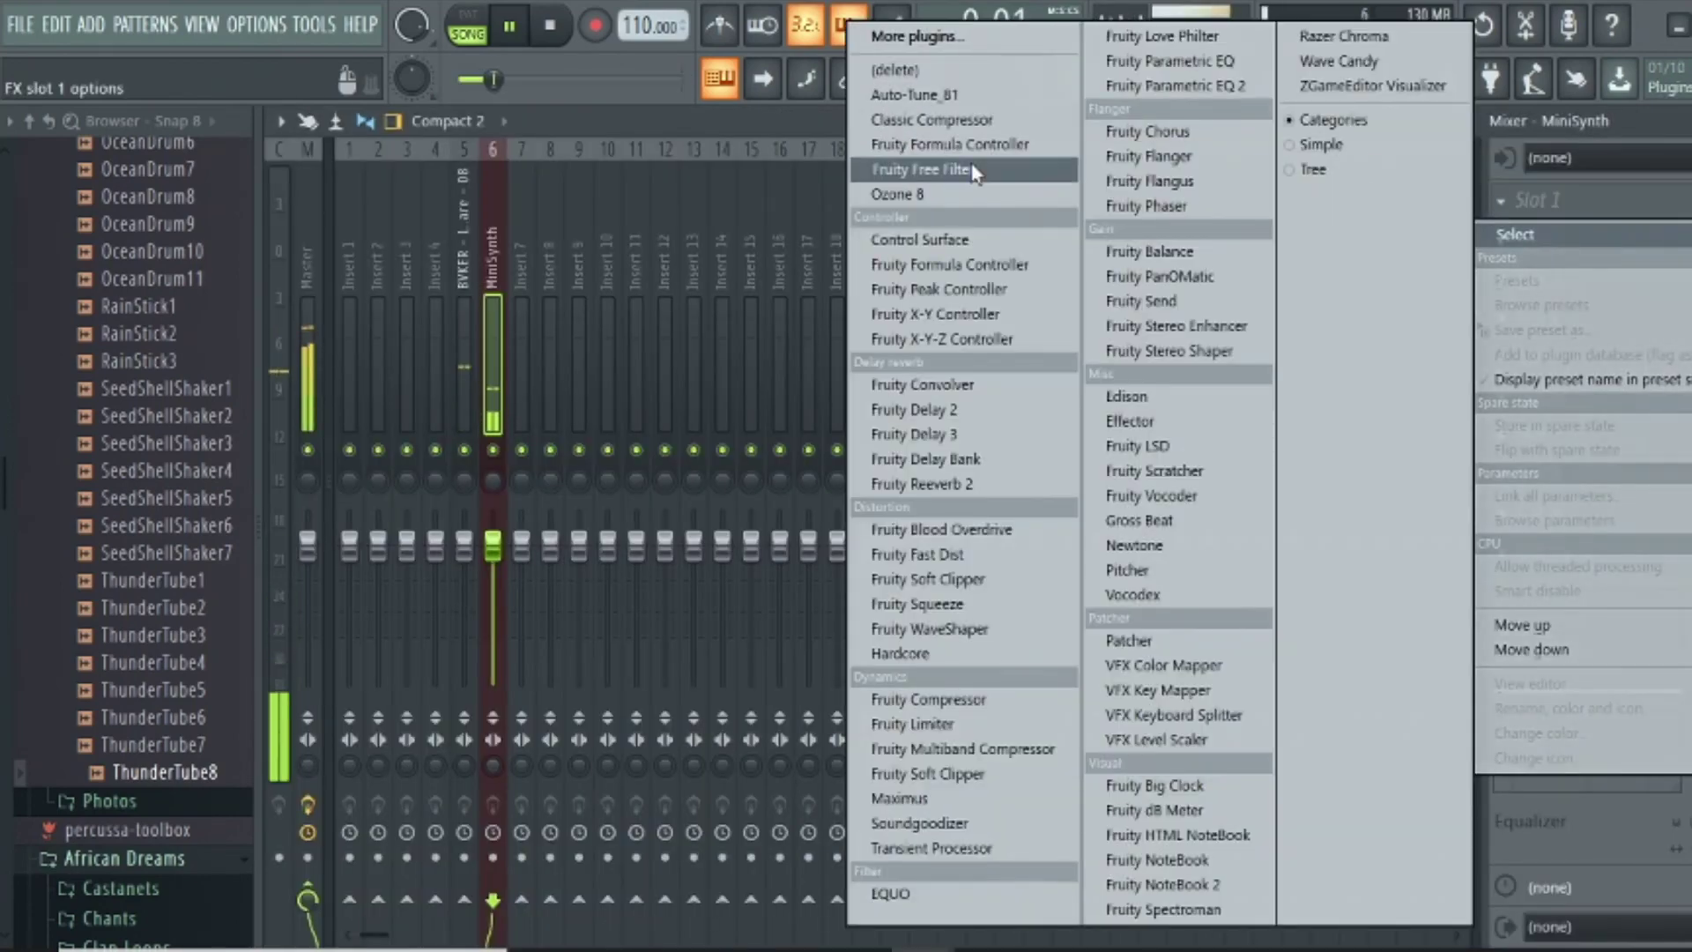
{"action": "left_click", "coordinate": [918, 164]}
{"action": "left_click_drag", "start_coordinate": [734, 499], "coordinate": [734, 521]}
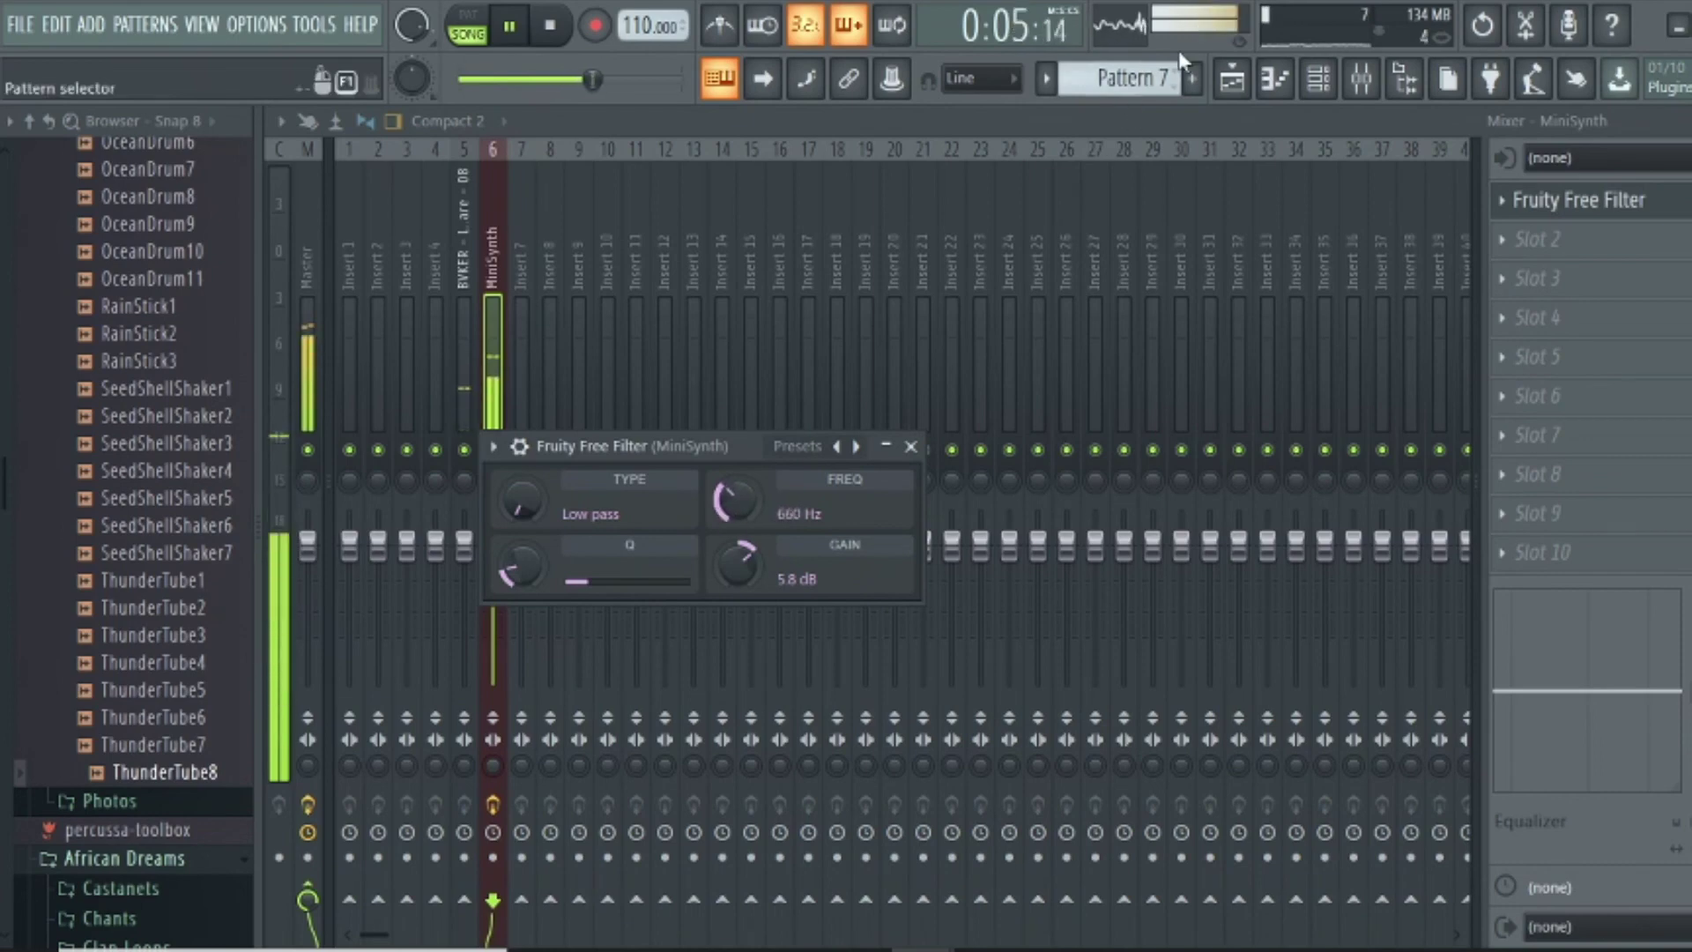
Return to the playlist, stop playback, and move all clips together so the arrangement starts at bar 9
{"action": "left_click", "coordinate": [1247, 77]}
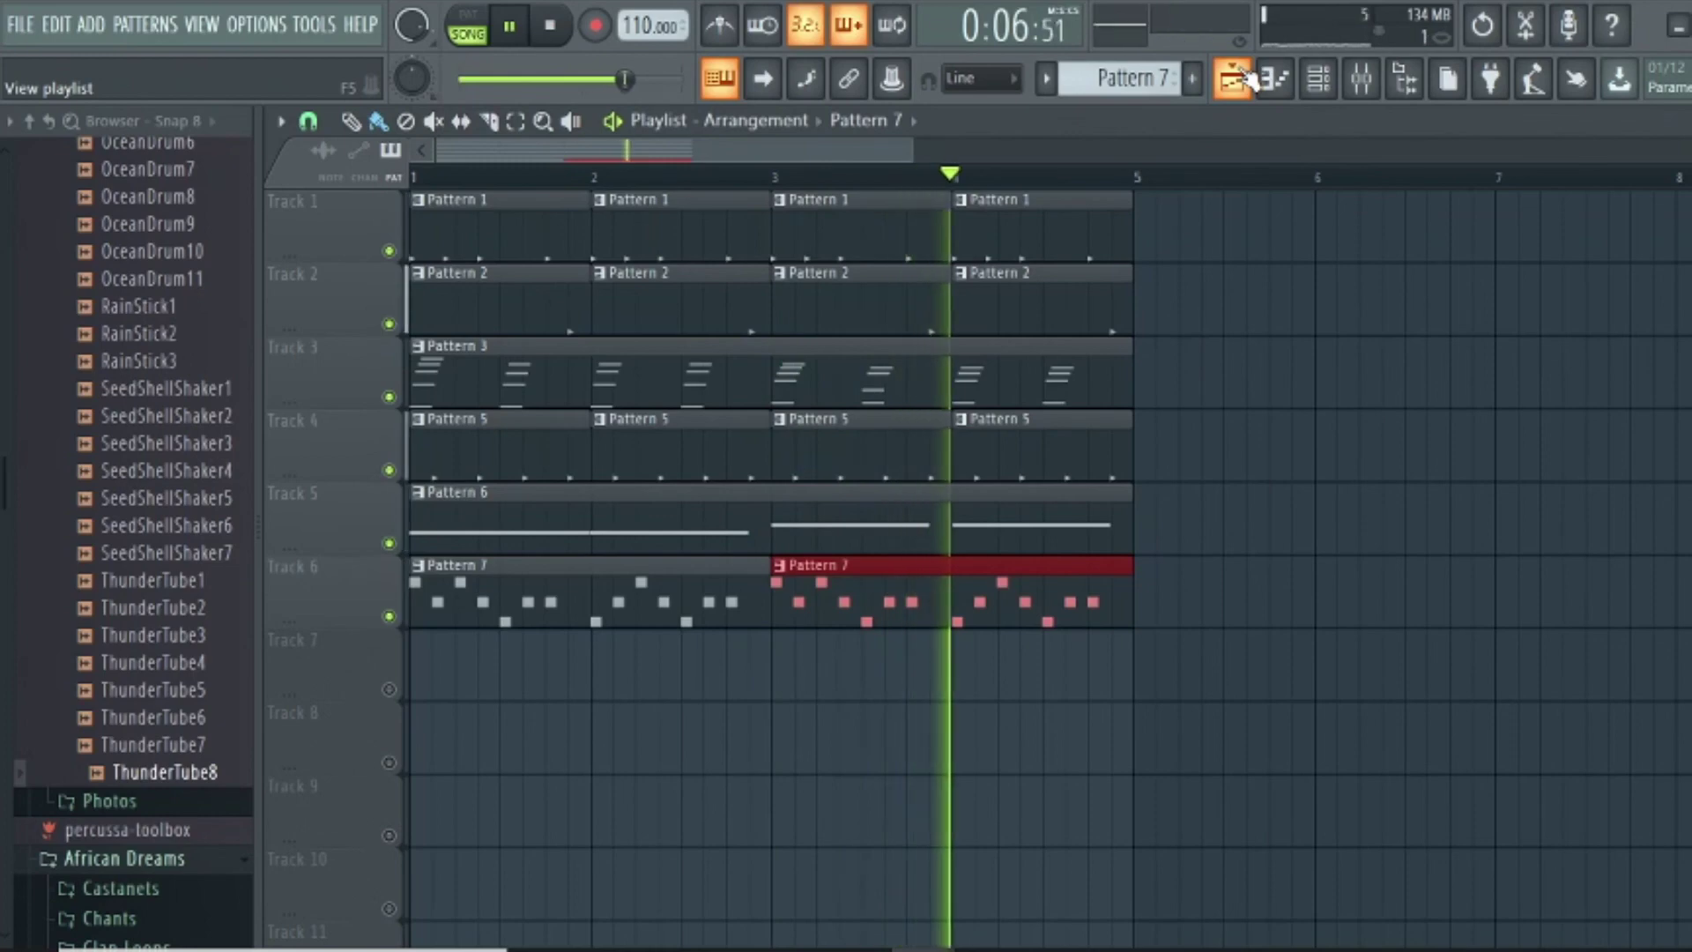
{"action": "key", "text": "space"}
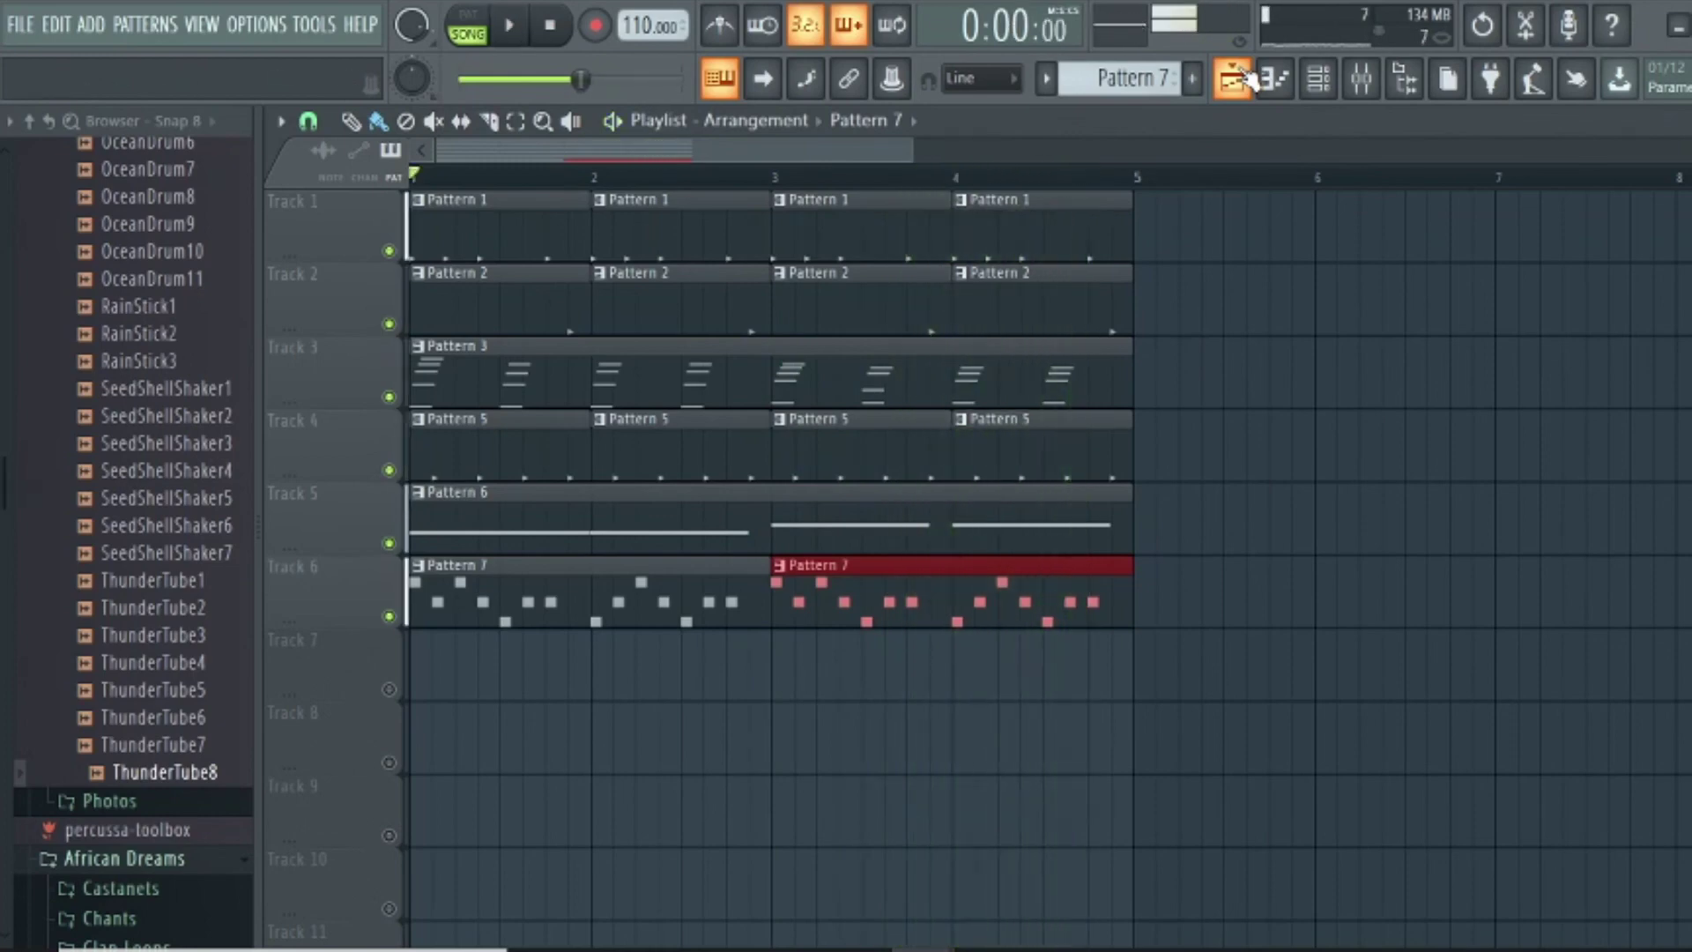
{"action": "key", "text": "ctrl+a"}
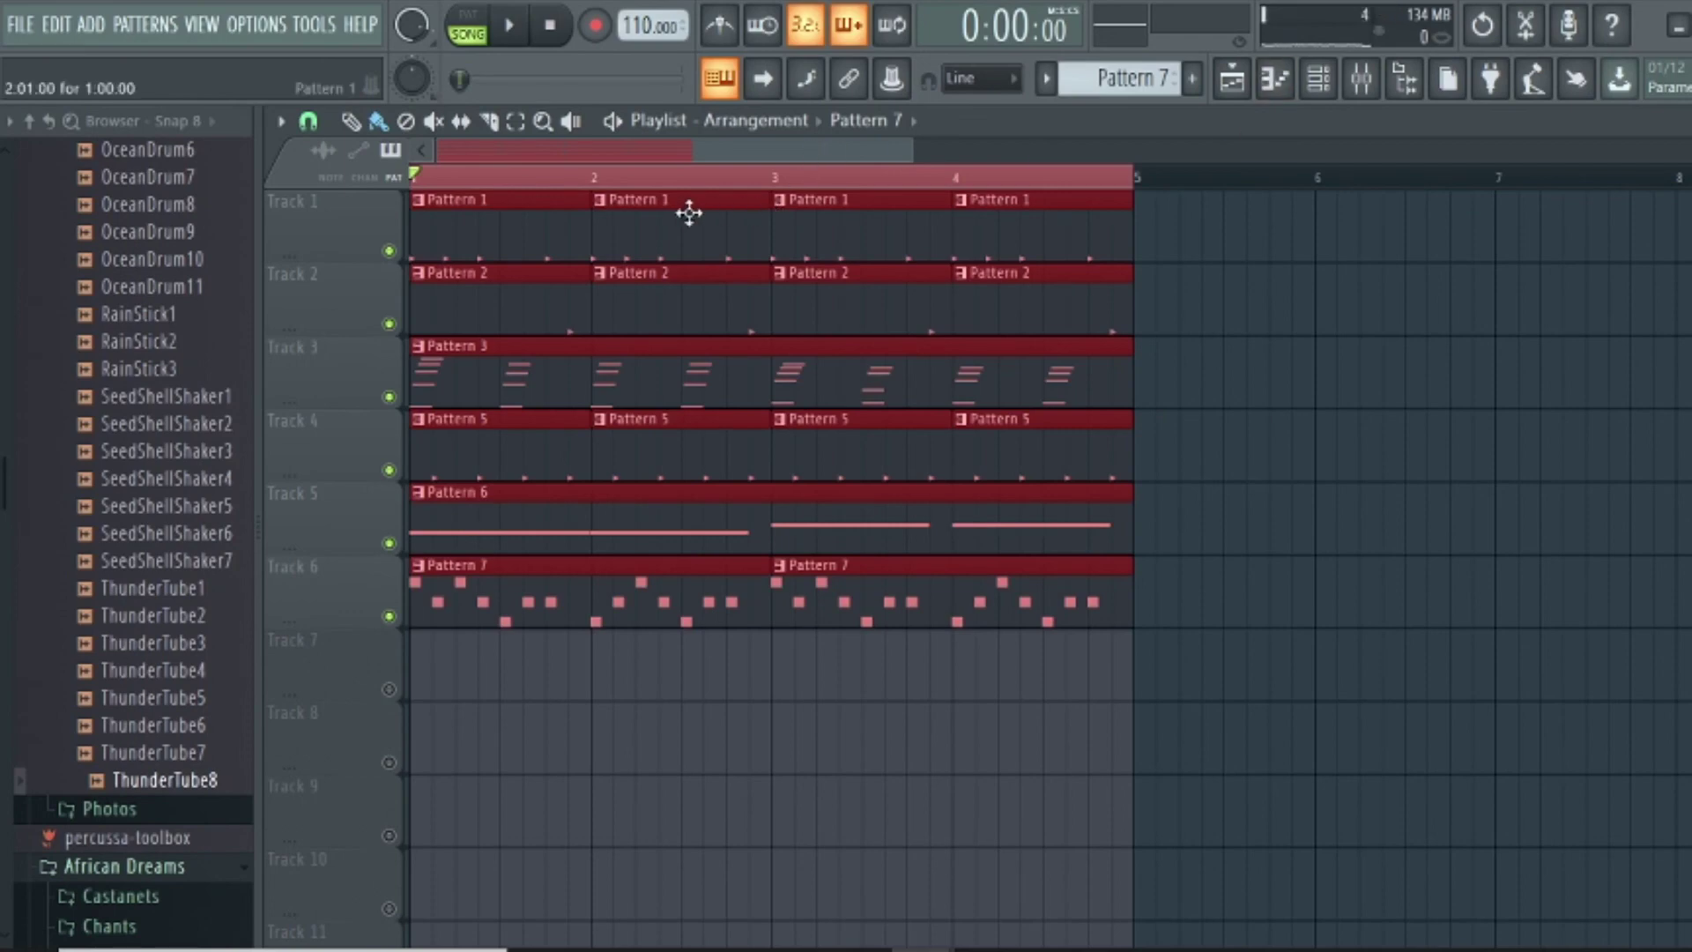
{"action": "left_click_drag", "start_coordinate": [689, 212], "coordinate": [1413, 217]}
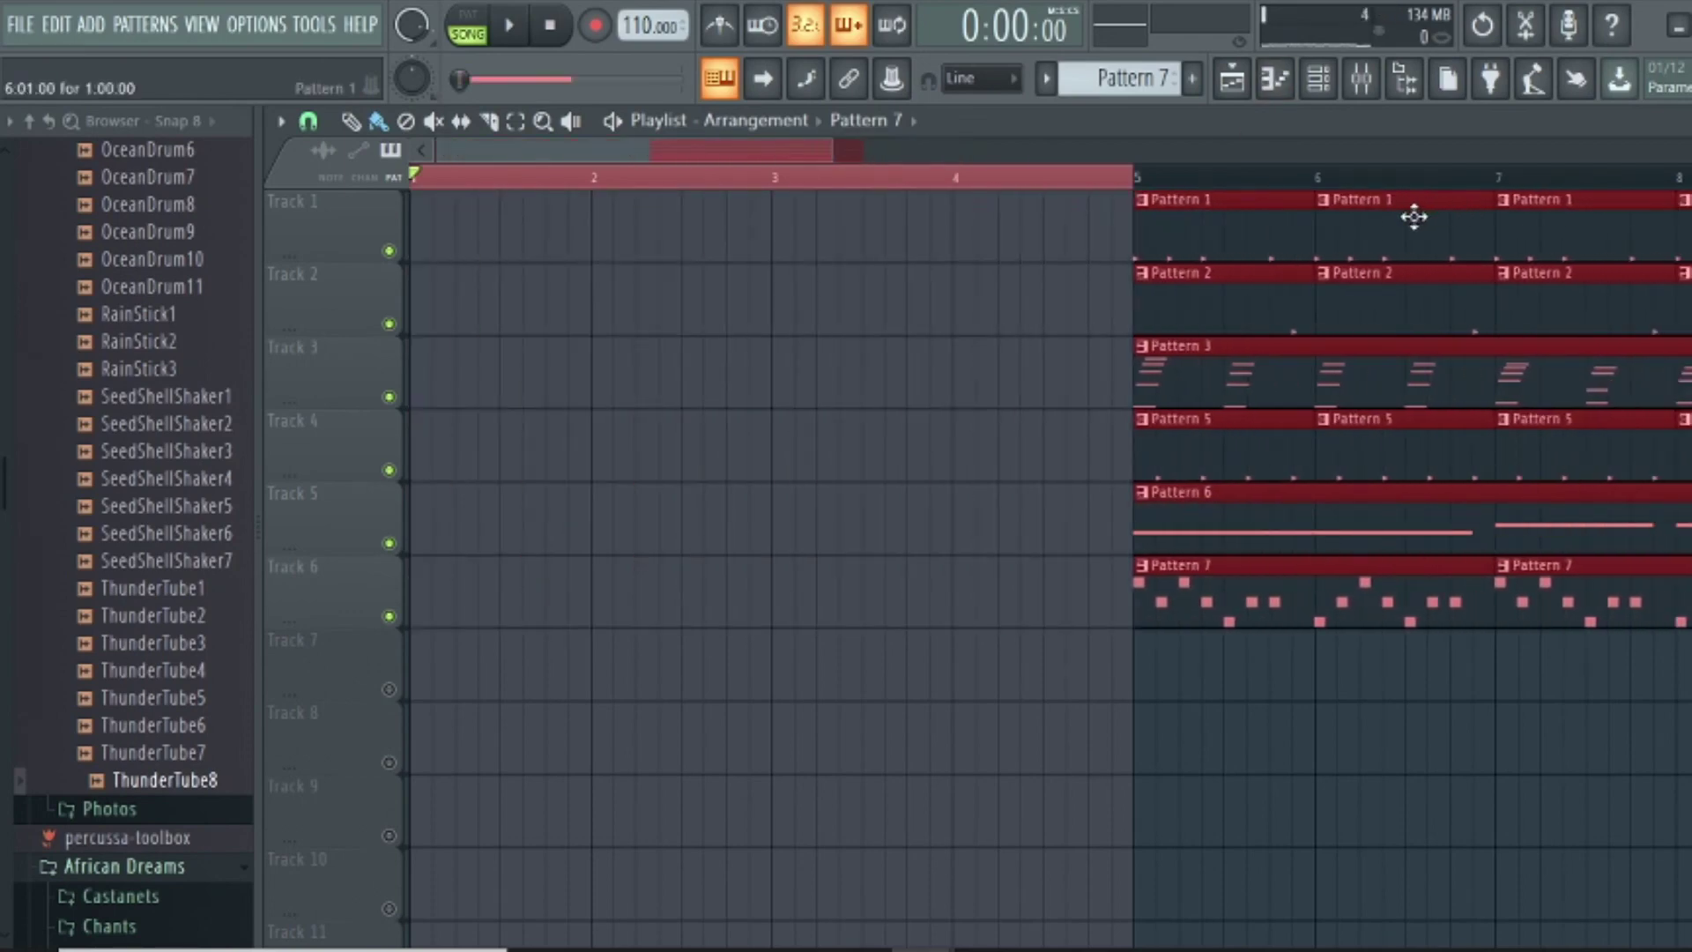
{"action": "scroll", "coordinate": [1414, 217], "scroll_direction": "down", "scroll_amount": 4}
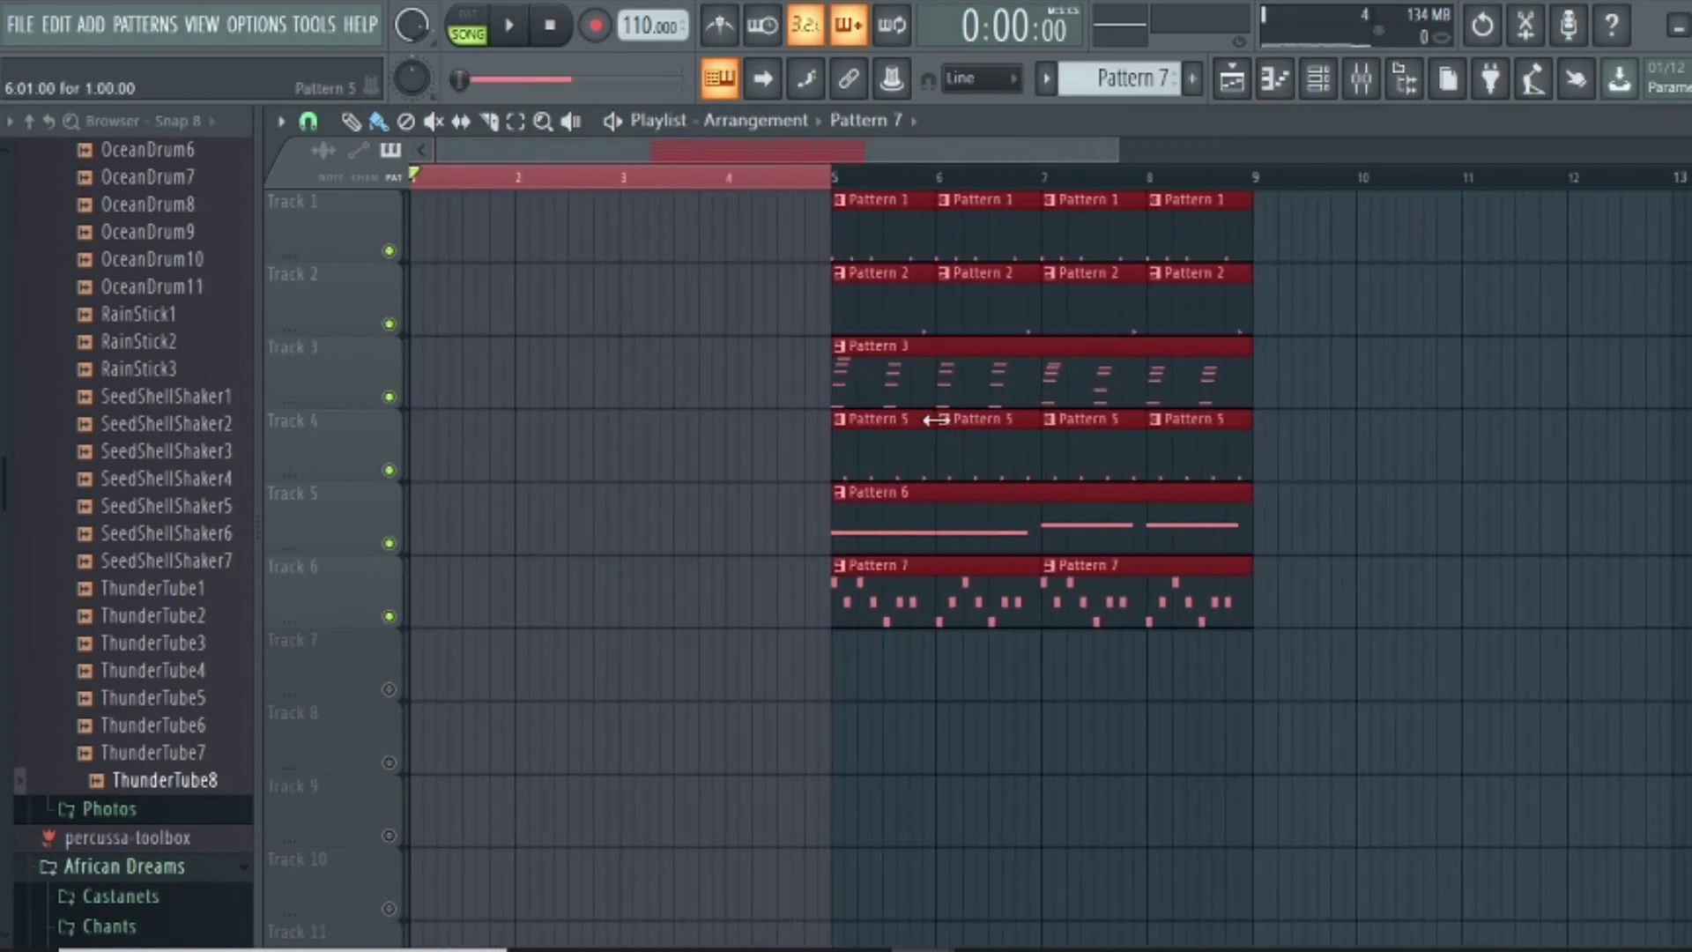
{"action": "left_click_drag", "start_coordinate": [1141, 392], "coordinate": [1558, 371]}
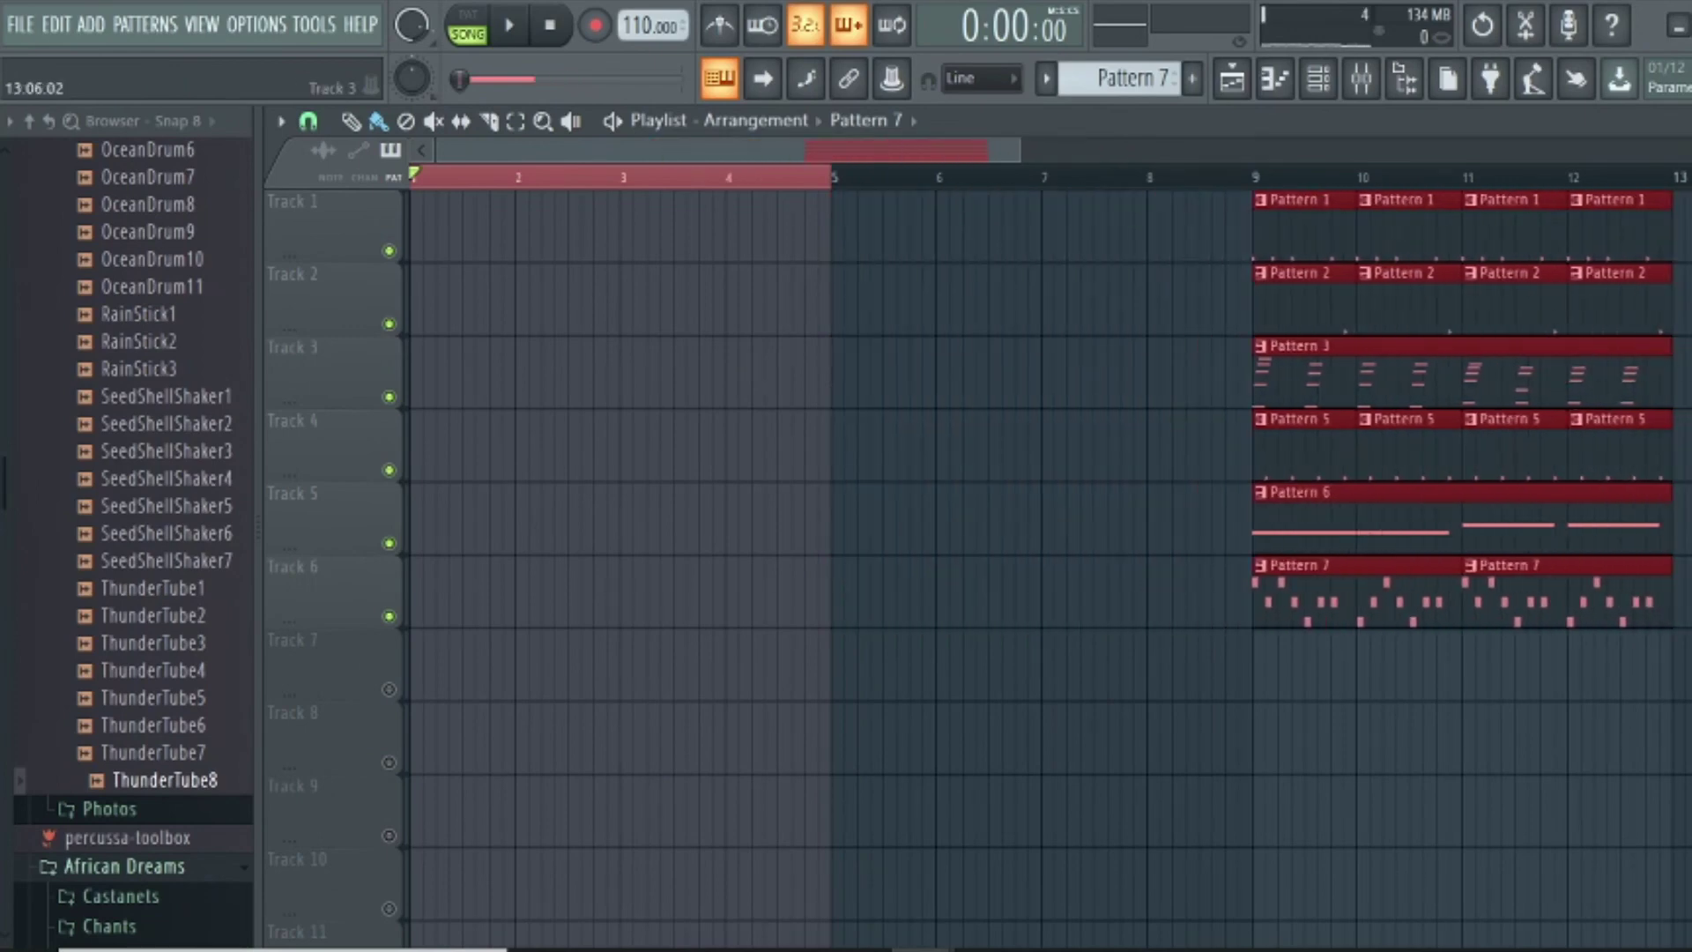
Place copies of the Pattern 3 clip on Track 3 at bars 1 and 5, with song playback running
{"action": "left_click", "coordinate": [1402, 376]}
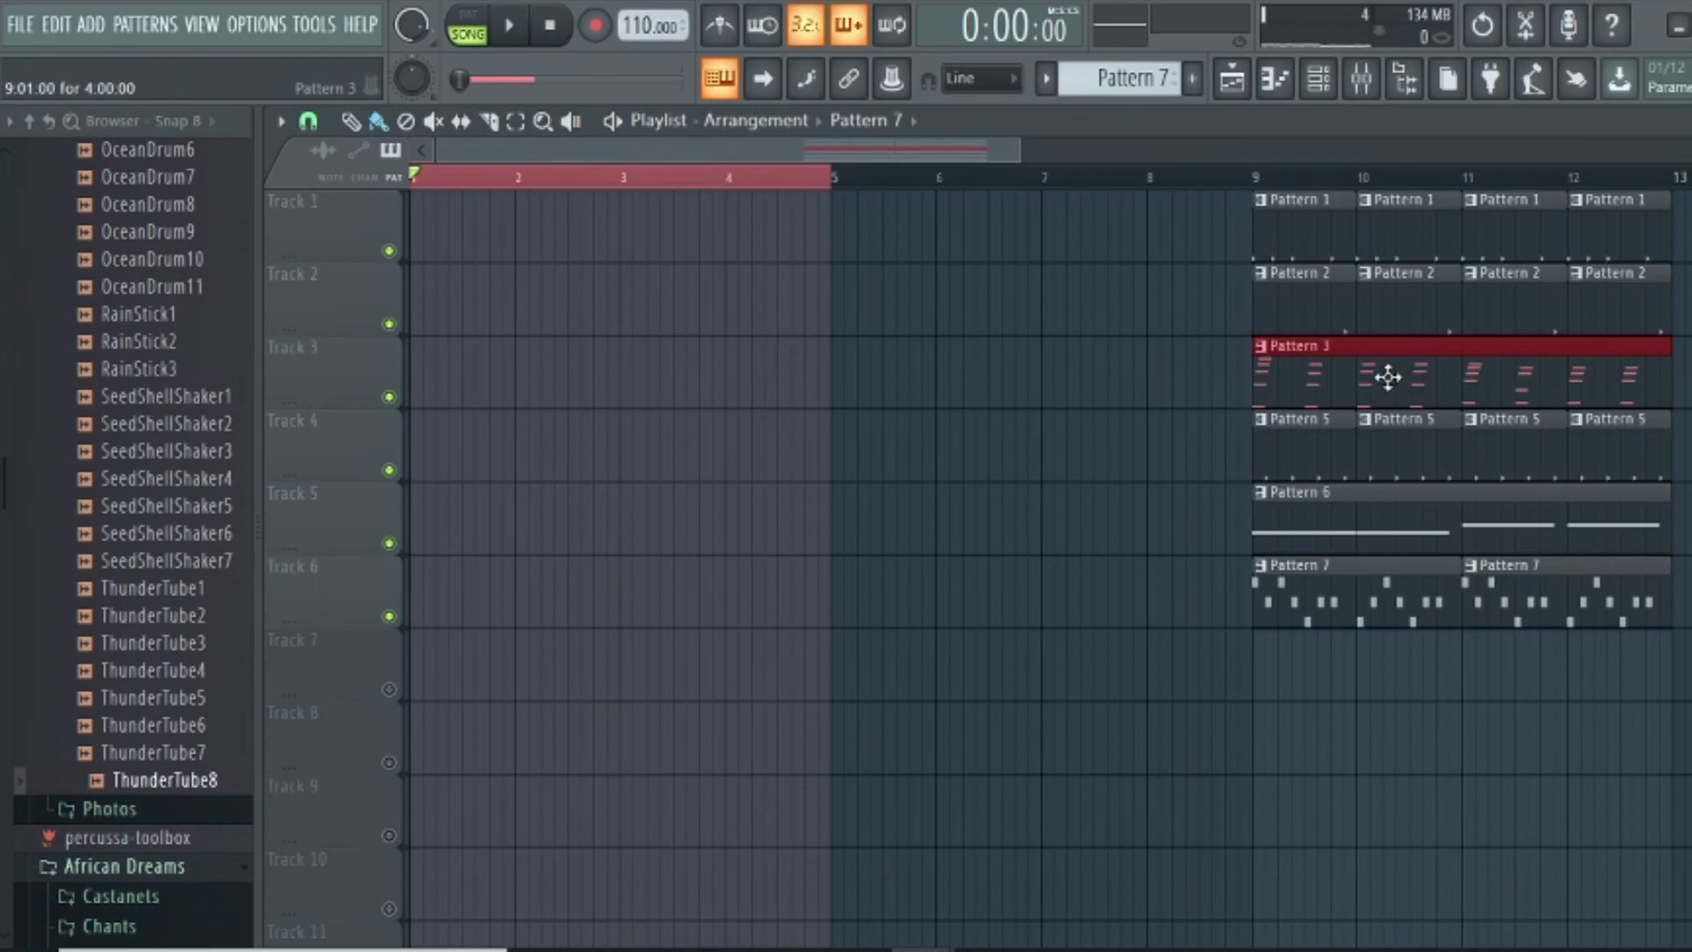
{"action": "double_click", "coordinate": [1413, 366]}
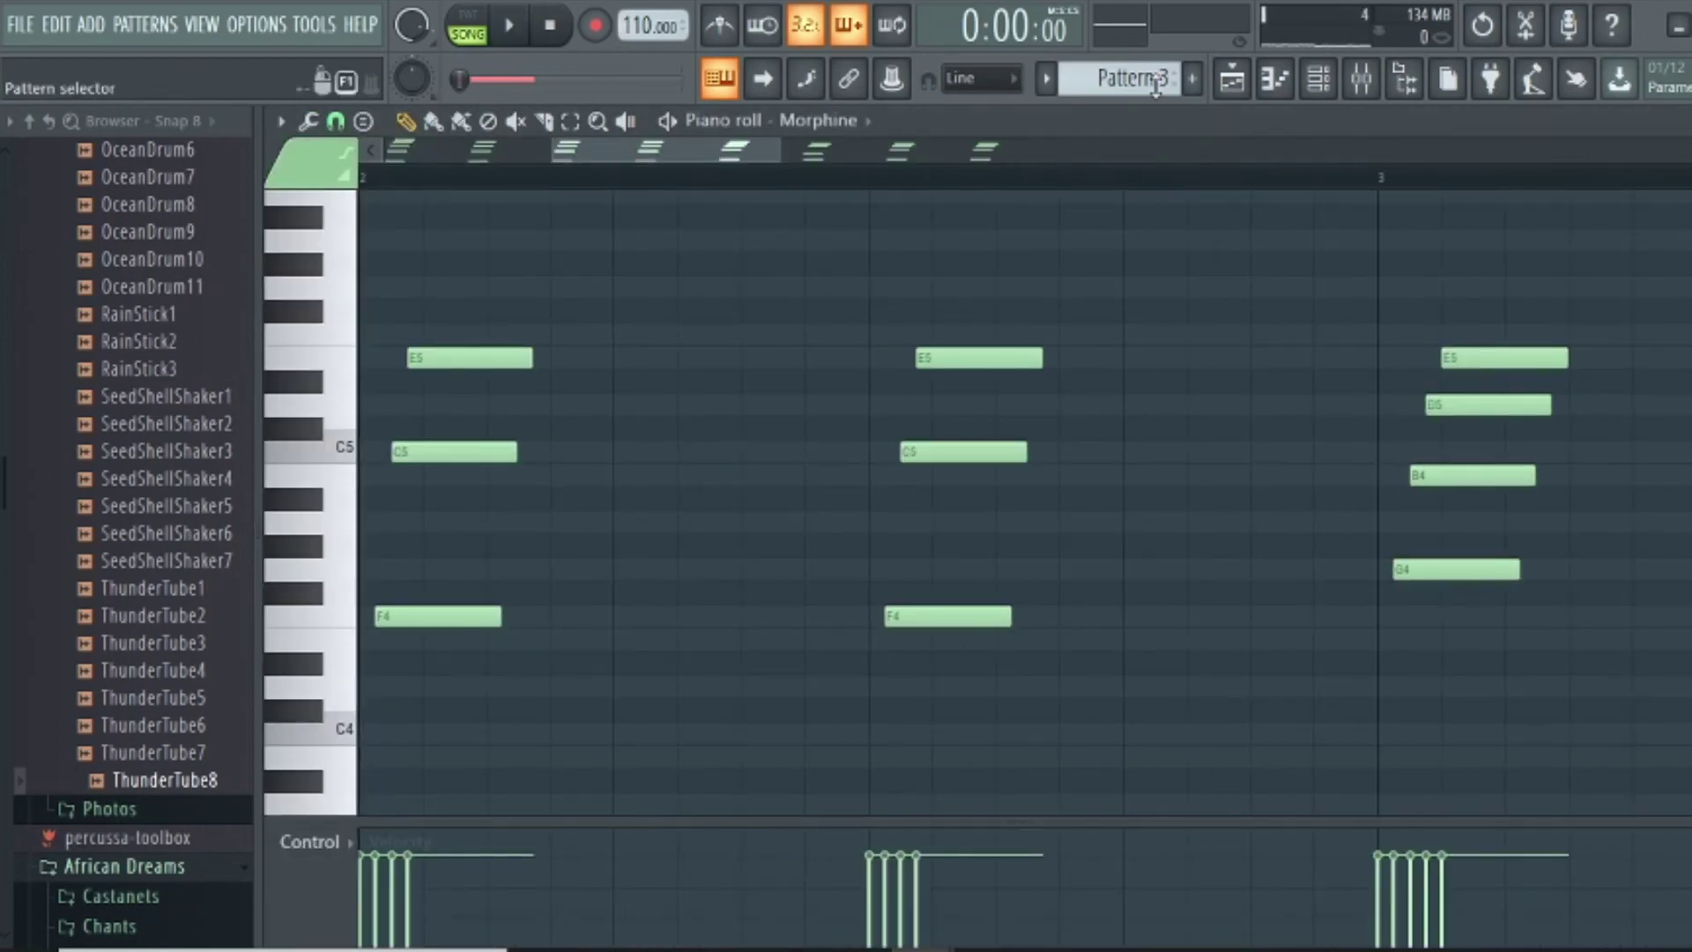
{"action": "left_click", "coordinate": [1234, 79]}
{"action": "mouse_move", "coordinate": [522, 424]}
{"action": "left_mouse_down"}
{"action": "mouse_move", "coordinate": [605, 446]}
{"action": "mouse_move", "coordinate": [338, 302]}
{"action": "mouse_move", "coordinate": [314, 386]}
{"action": "left_mouse_up"}
{"action": "key", "text": "space"}
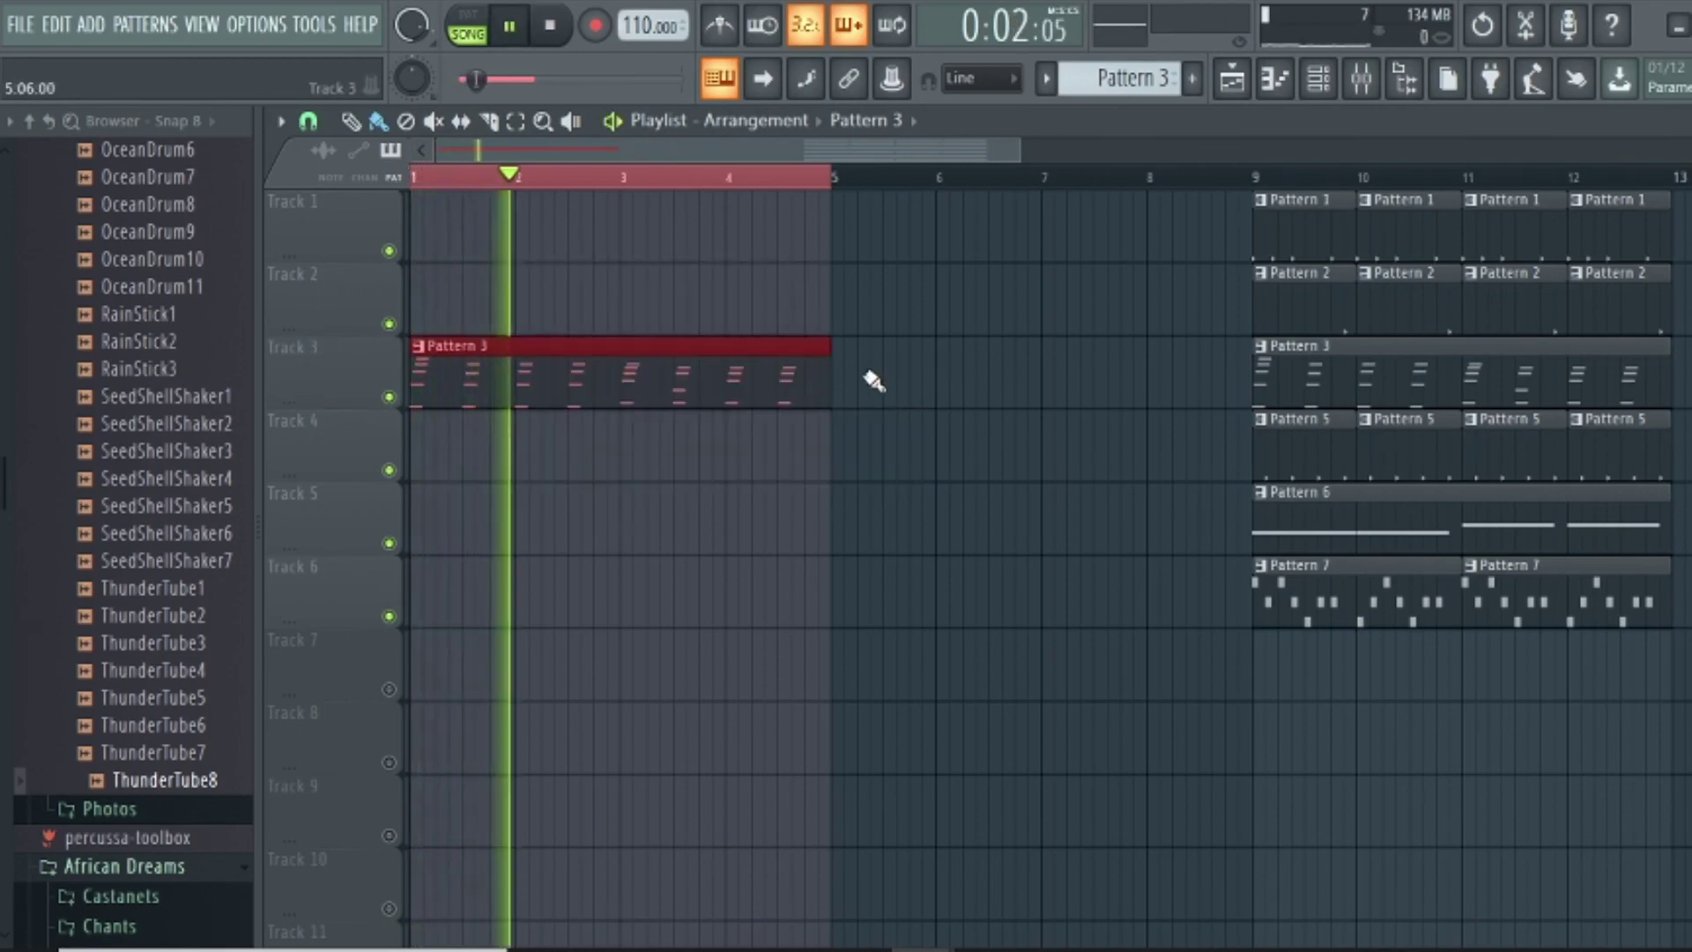
{"action": "left_click_drag", "start_coordinate": [567, 373], "coordinate": [986, 400]}
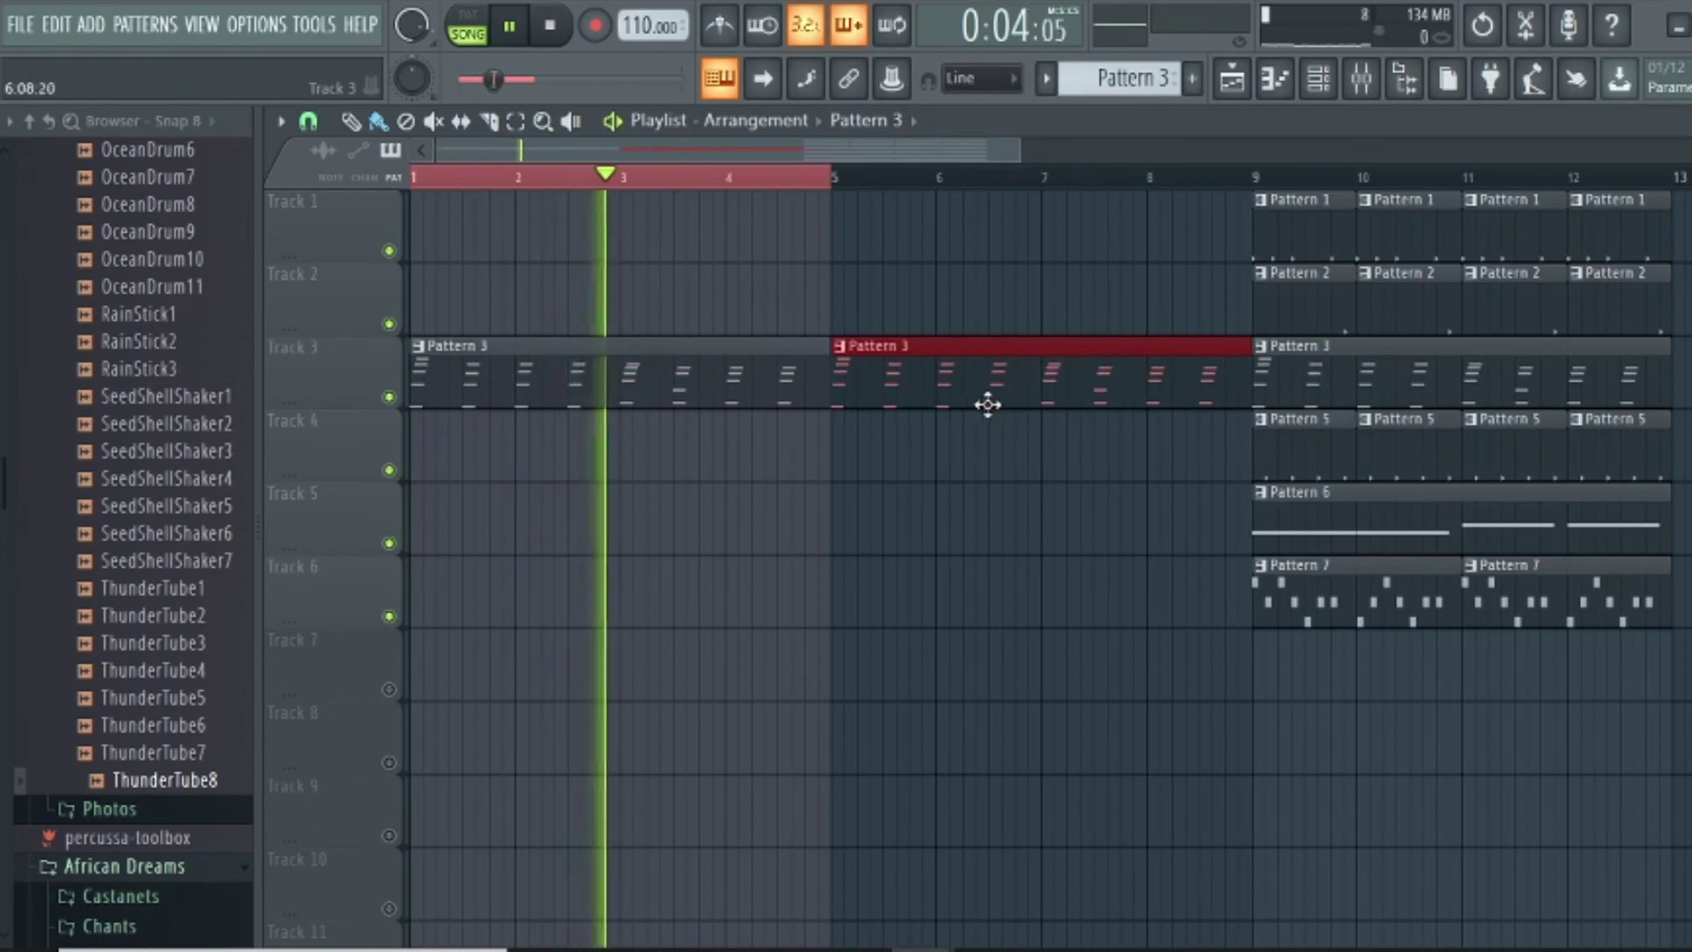
Copy the Pattern 6 clip to bar 5 of Track 5 and duplicate all the clips in bars 9 to 12 to start at bar 13
{"action": "left_click_drag", "start_coordinate": [1351, 506], "coordinate": [926, 519]}
{"action": "key", "text": "ctrl+a"}
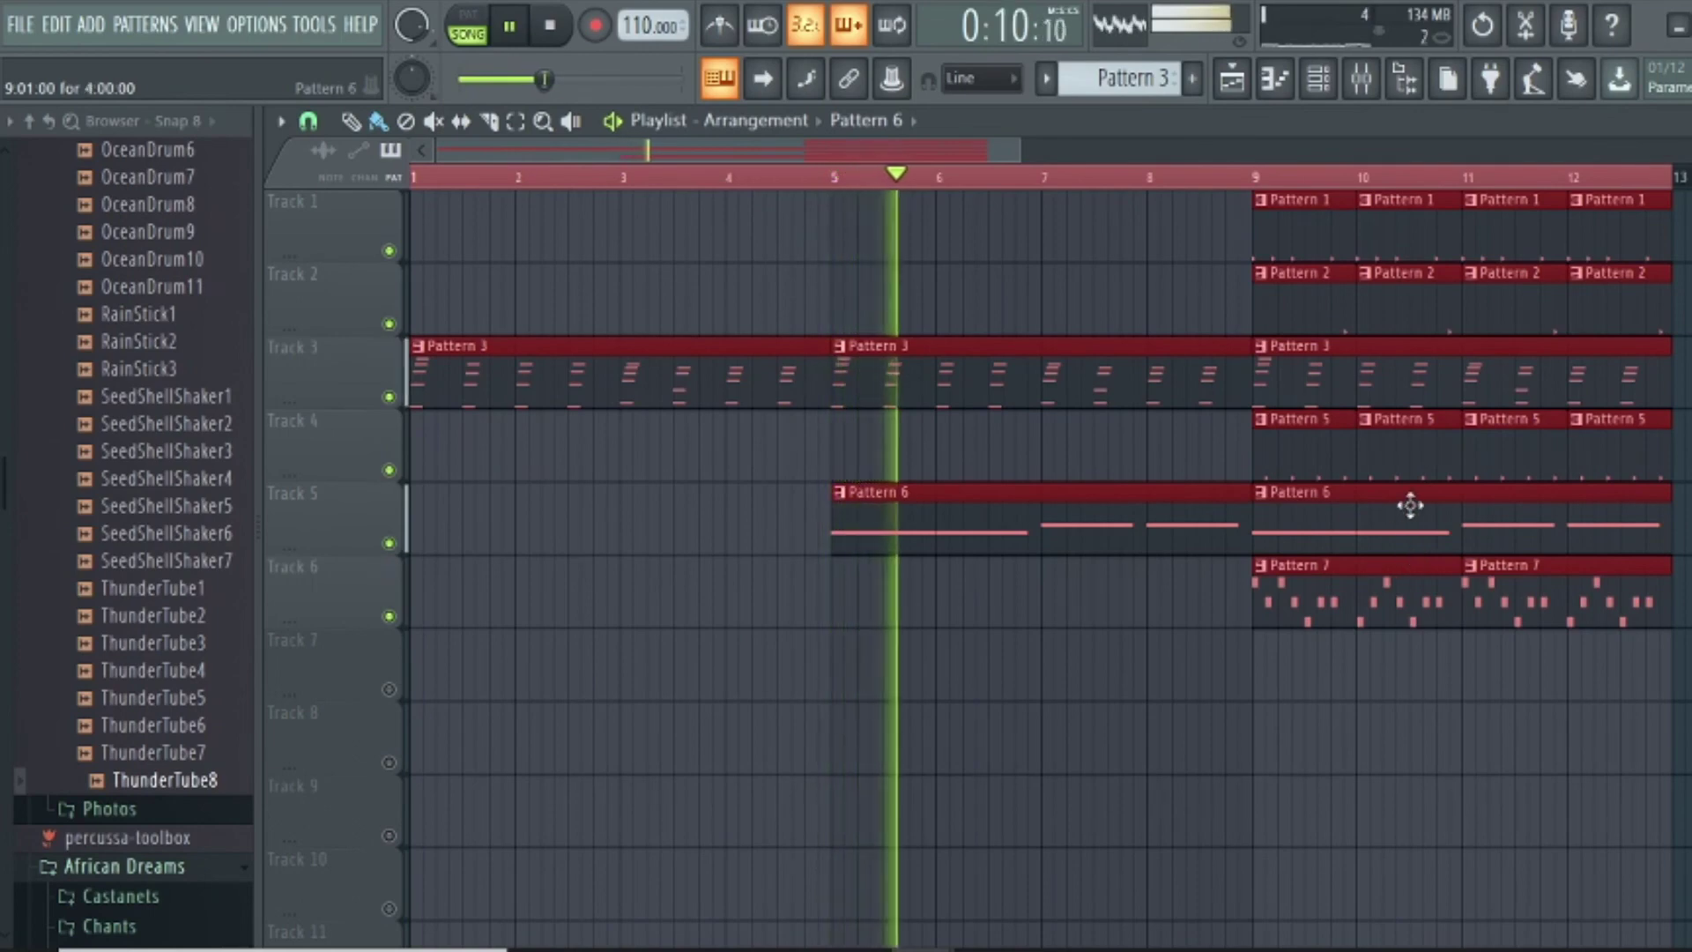
{"action": "left_click_drag", "start_coordinate": [1679, 188], "coordinate": [1289, 646]}
{"action": "key", "text": "ctrl+b"}
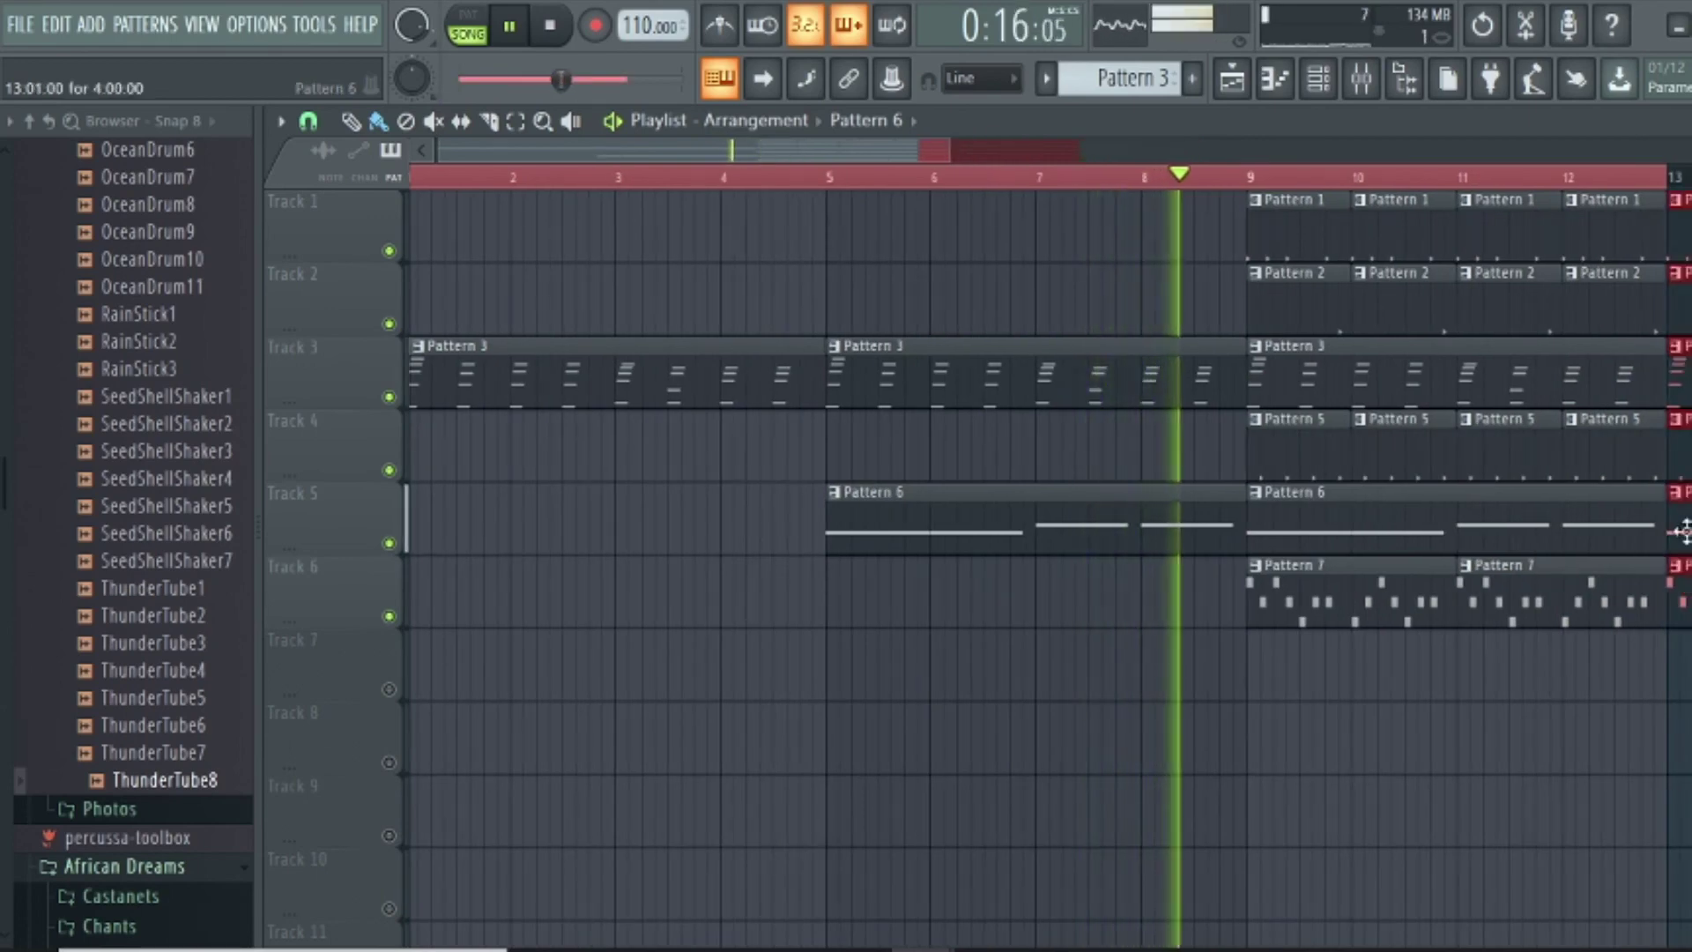
{"action": "key", "text": "ctrl+a"}
{"action": "scroll", "coordinate": [1681, 531], "scroll_direction": "down", "scroll_amount": 3}
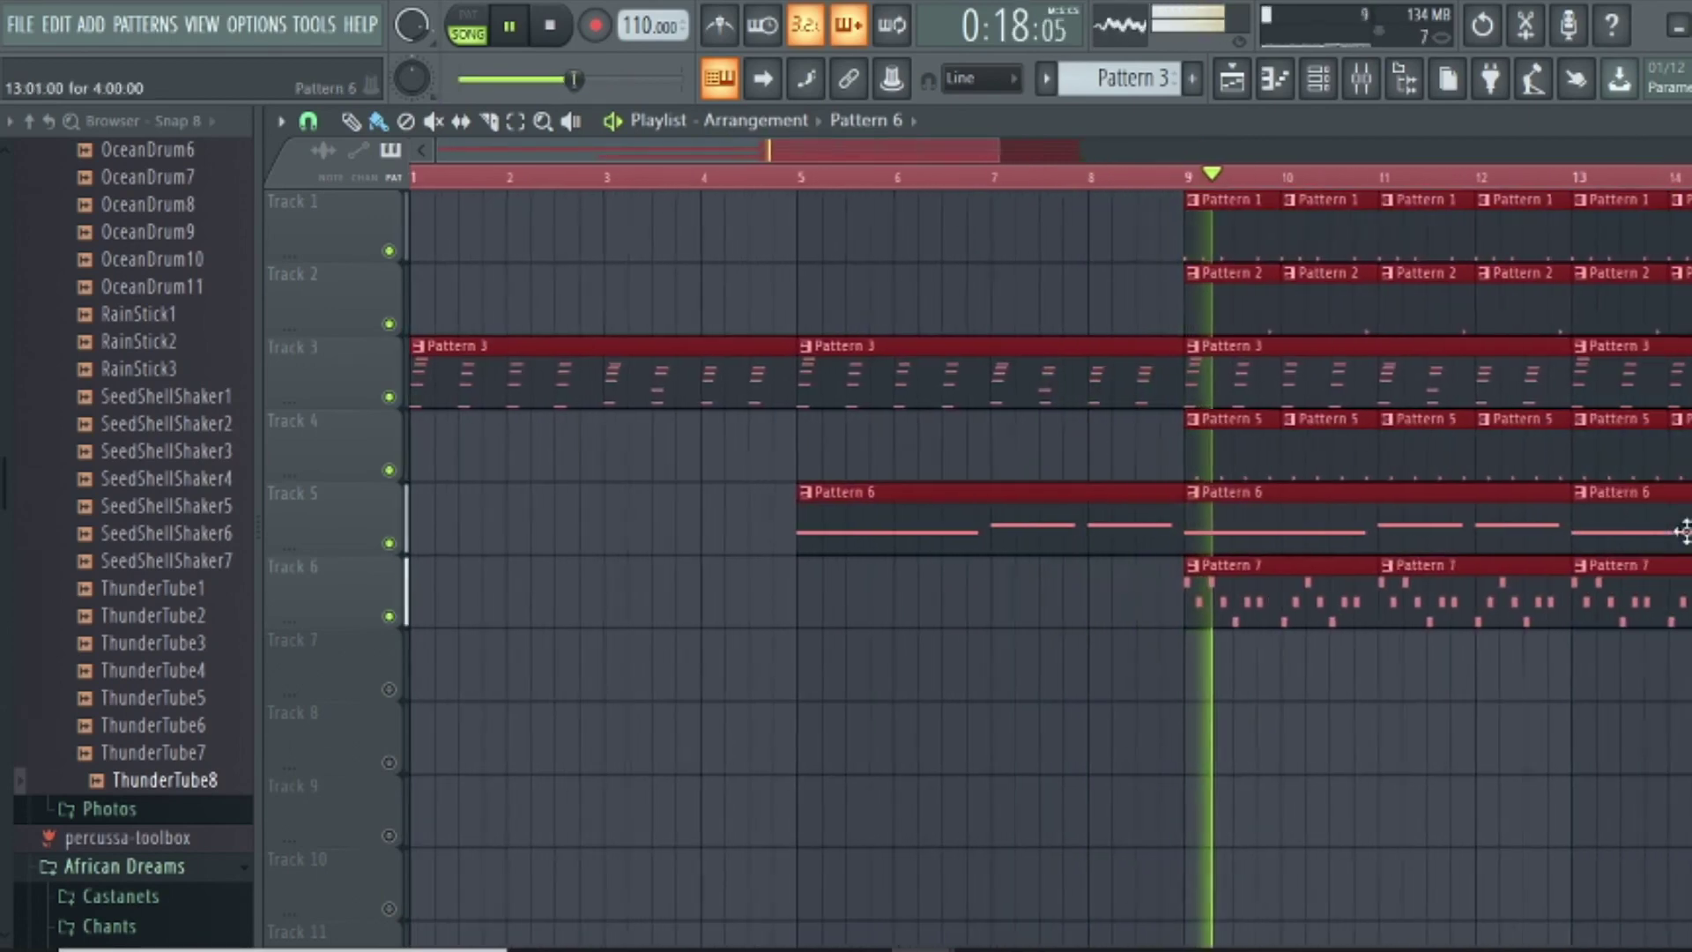
{"action": "scroll", "coordinate": [1680, 531], "scroll_direction": "down", "scroll_amount": 1}
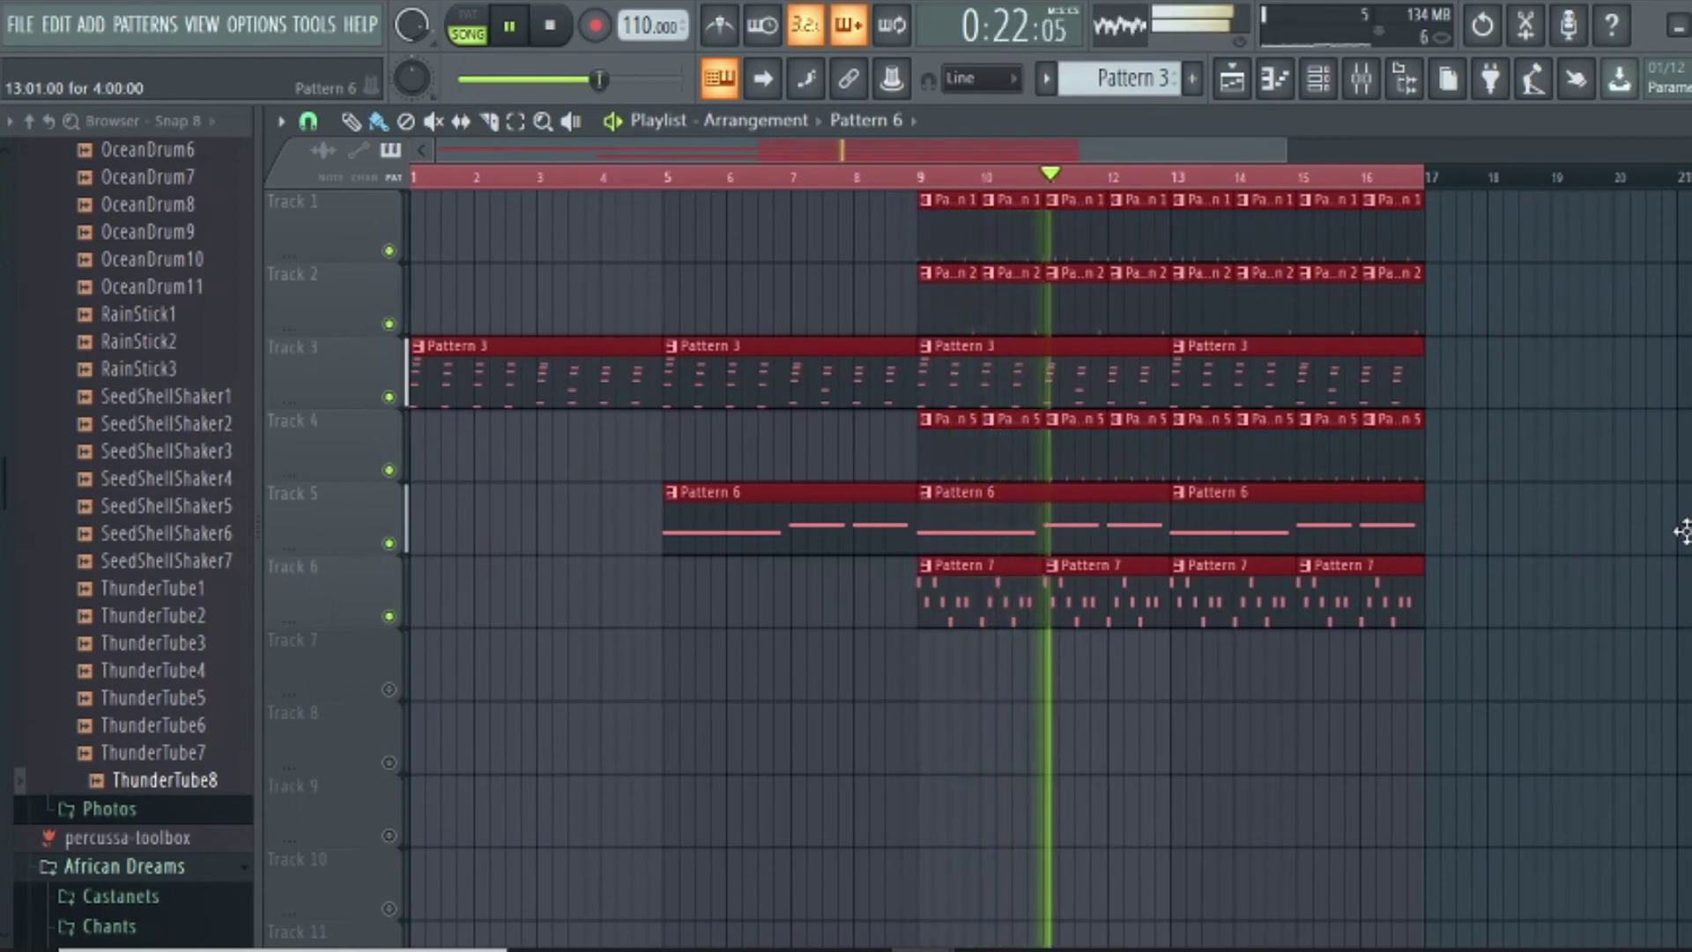
Copy the four Pattern 7 clips on Track 6 to start at bar 1, and delete the two copies before bar 5
{"action": "left_click_drag", "start_coordinate": [1454, 611], "coordinate": [318, 558]}
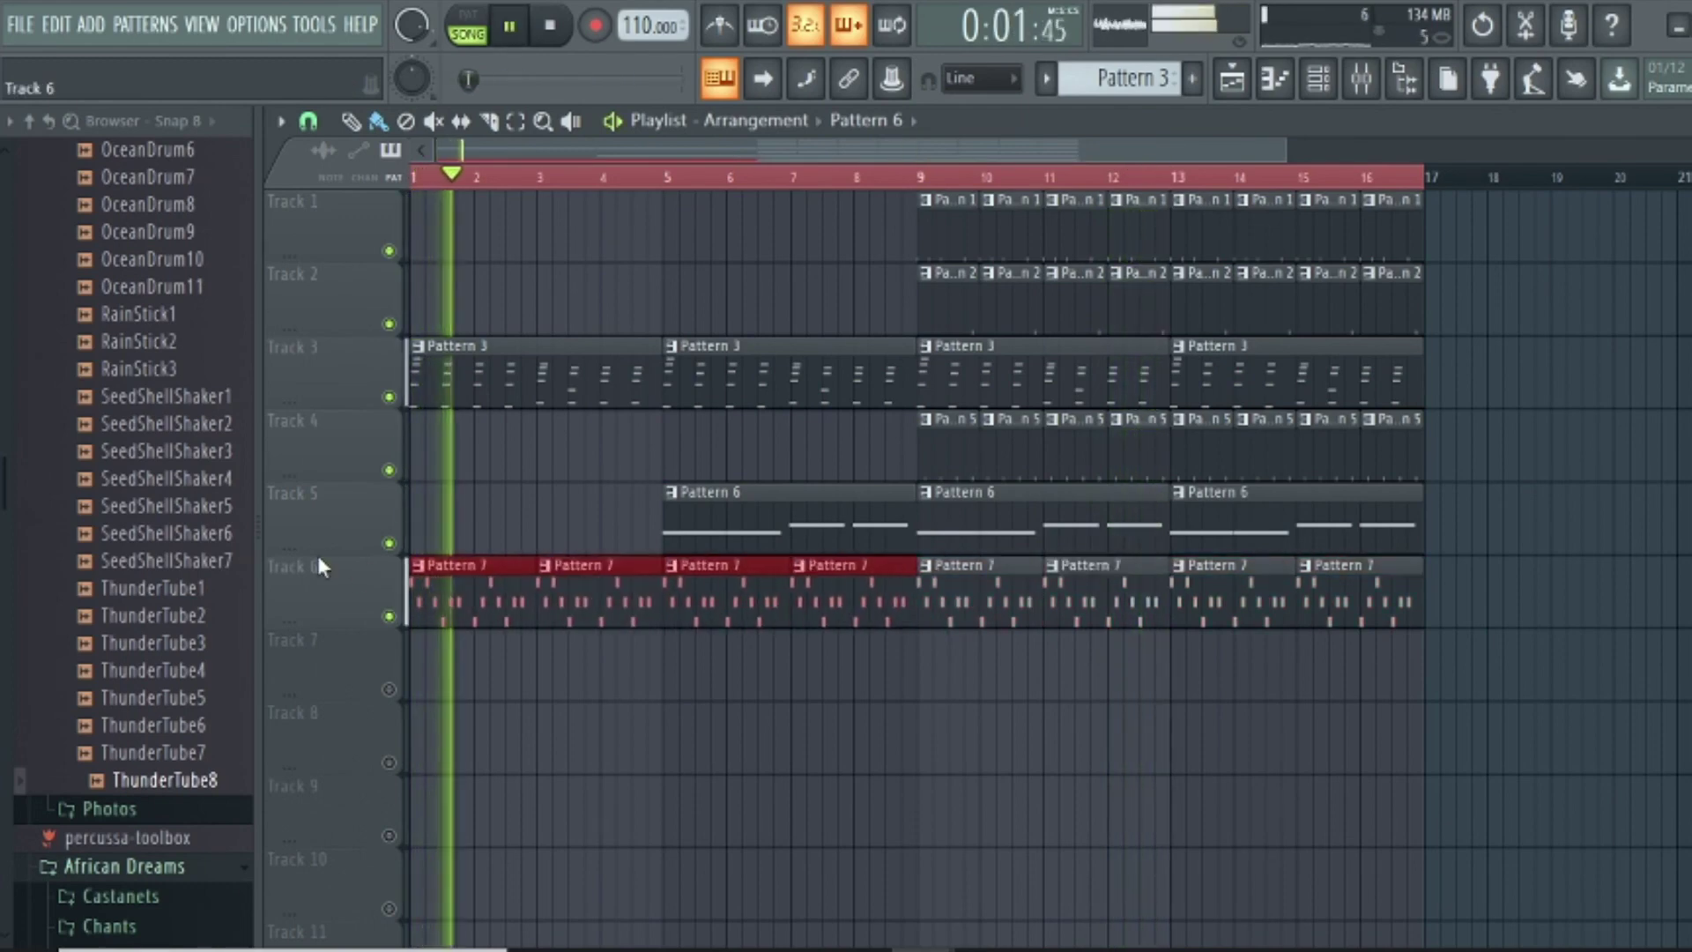
{"action": "key", "text": "space"}
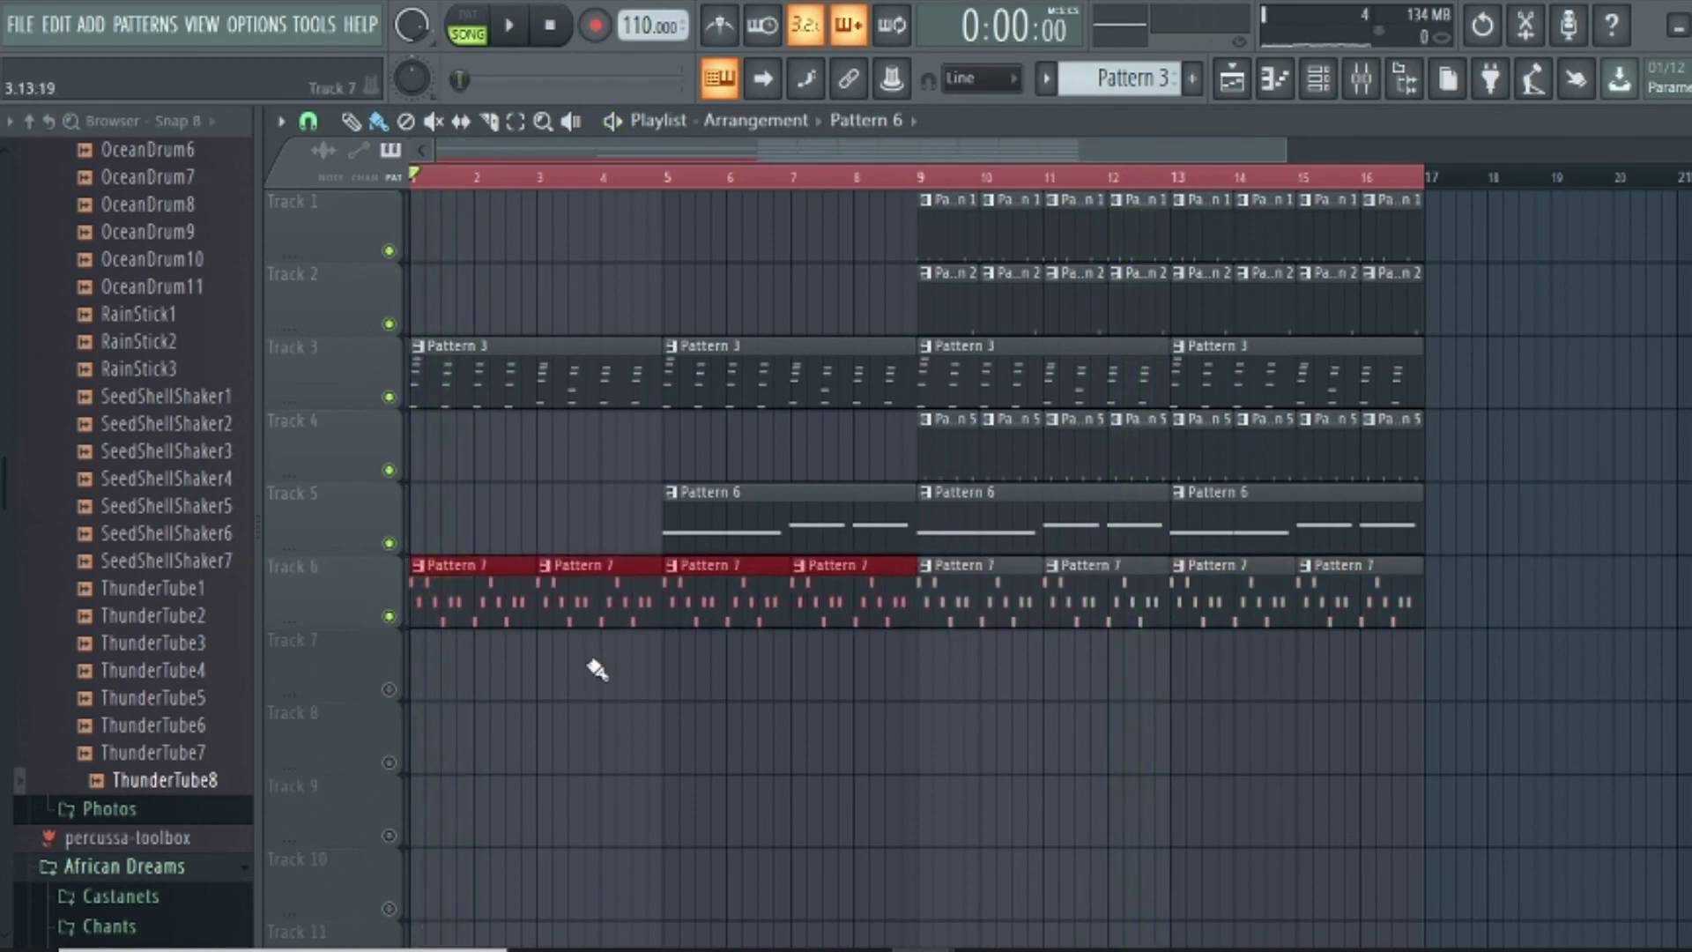
{"action": "right_click", "coordinate": [593, 617]}
{"action": "right_click", "coordinate": [518, 617]}
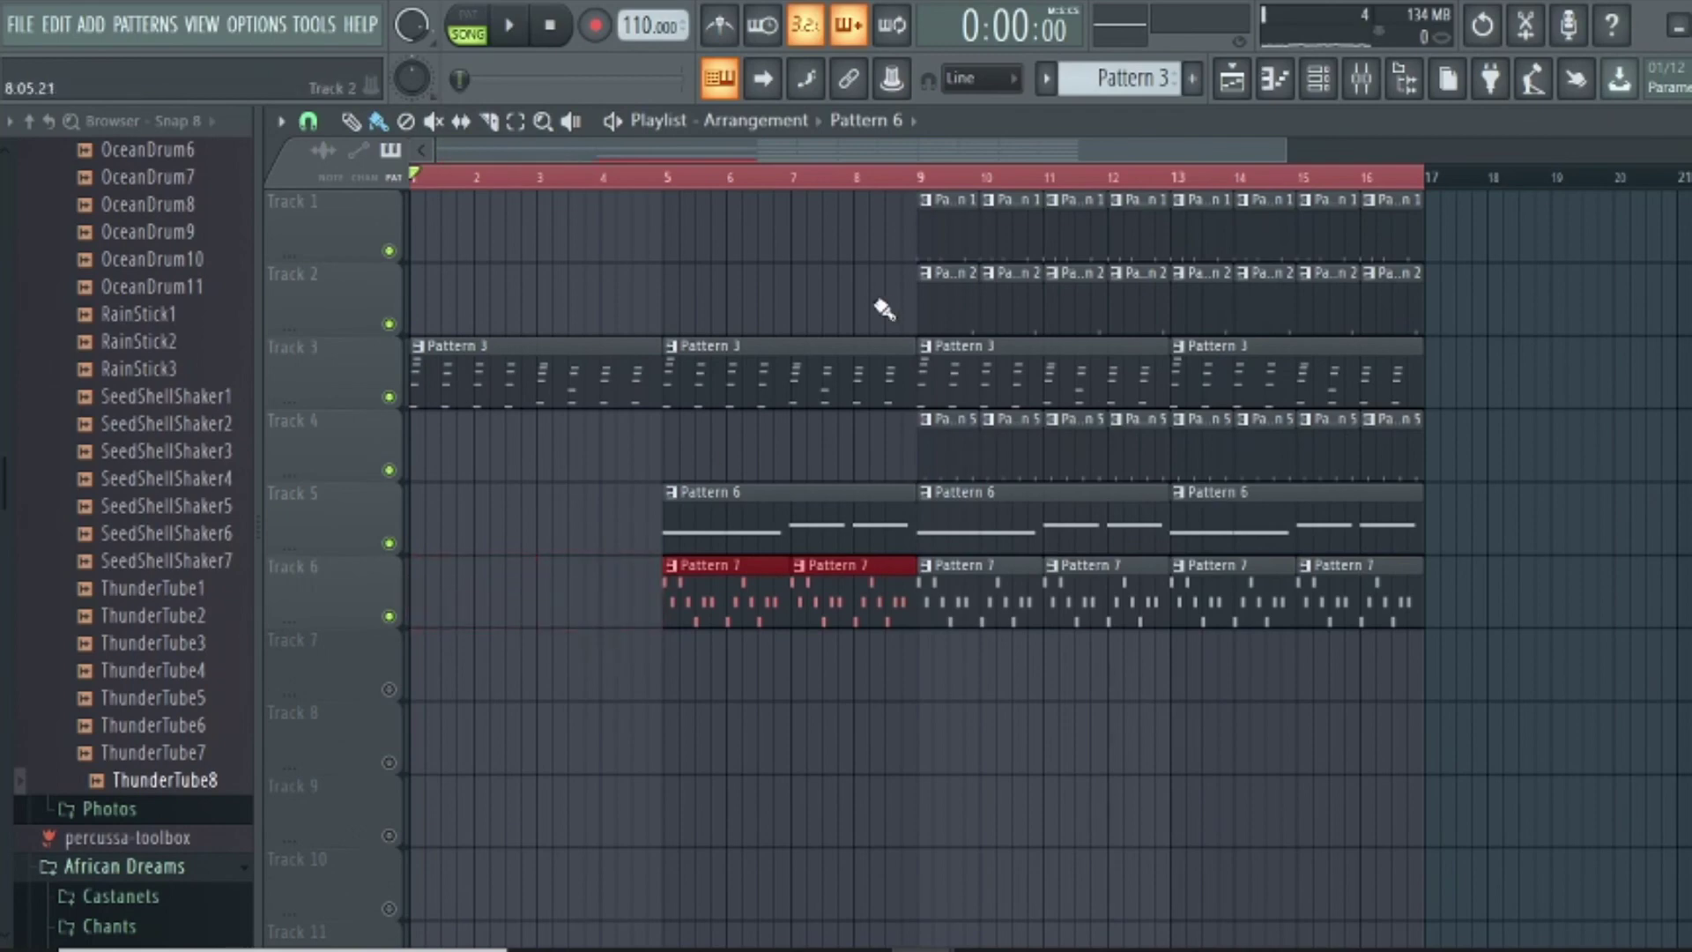
Shorten the ends of the Pattern 3, Pattern 6 and Pattern 7 clips in bar 8 to leave a short break before bar 9
{"action": "key", "text": "space"}
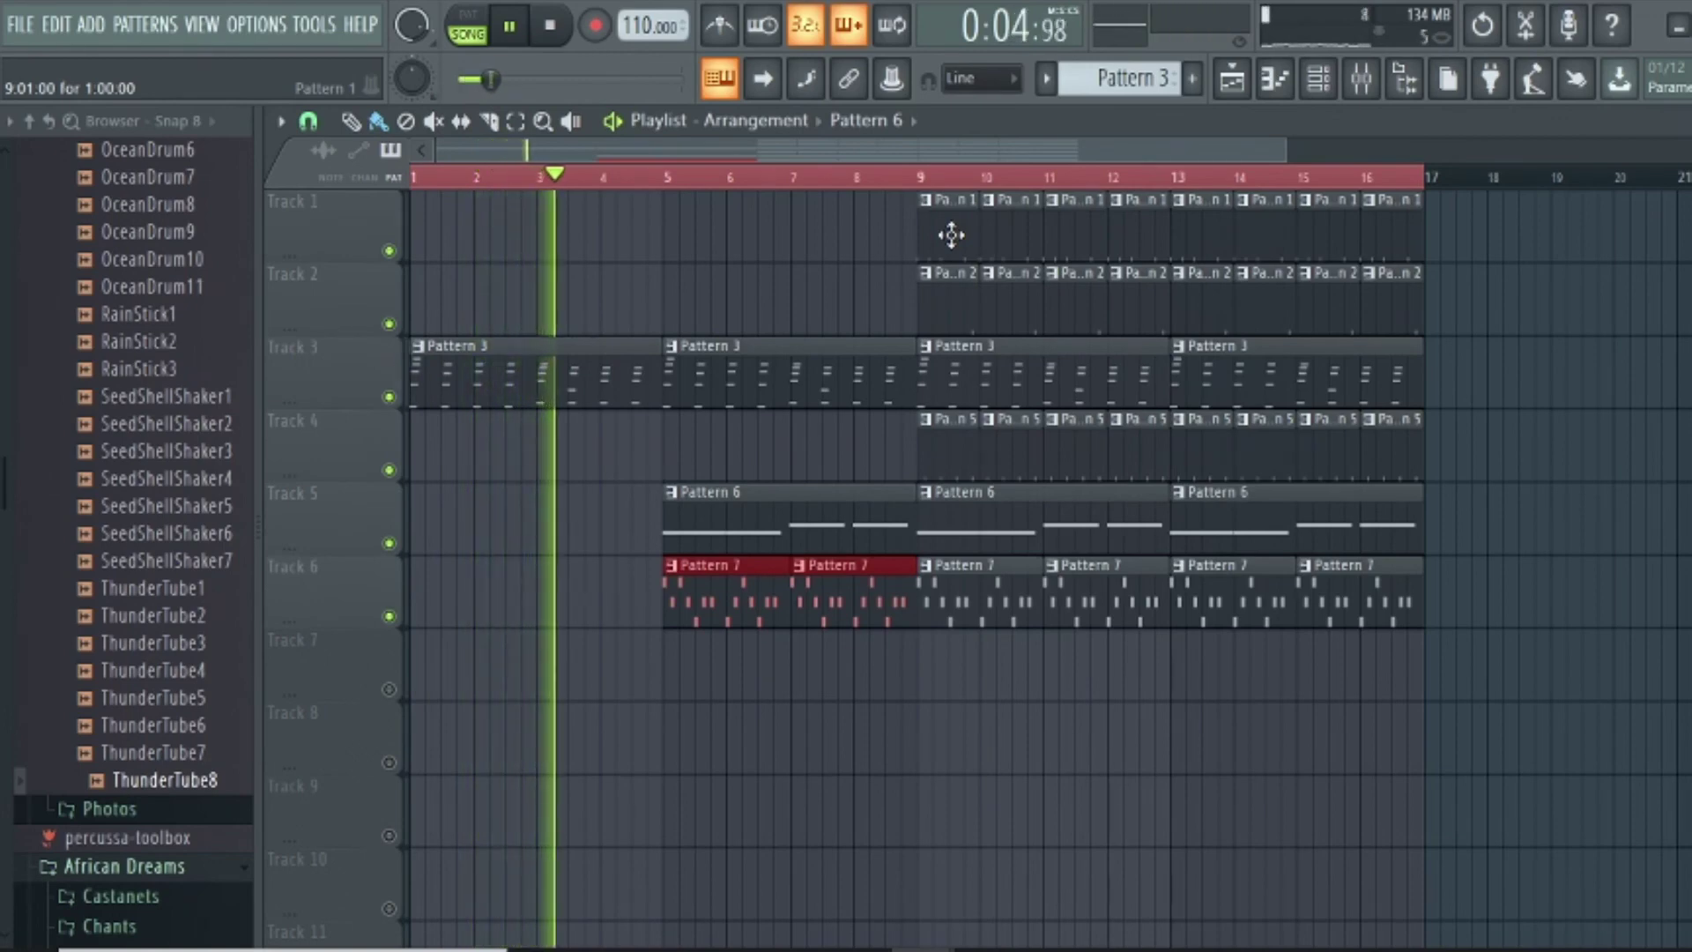
{"action": "left_click", "coordinate": [945, 331]}
{"action": "left_click_drag", "start_coordinate": [916, 370], "coordinate": [883, 381]}
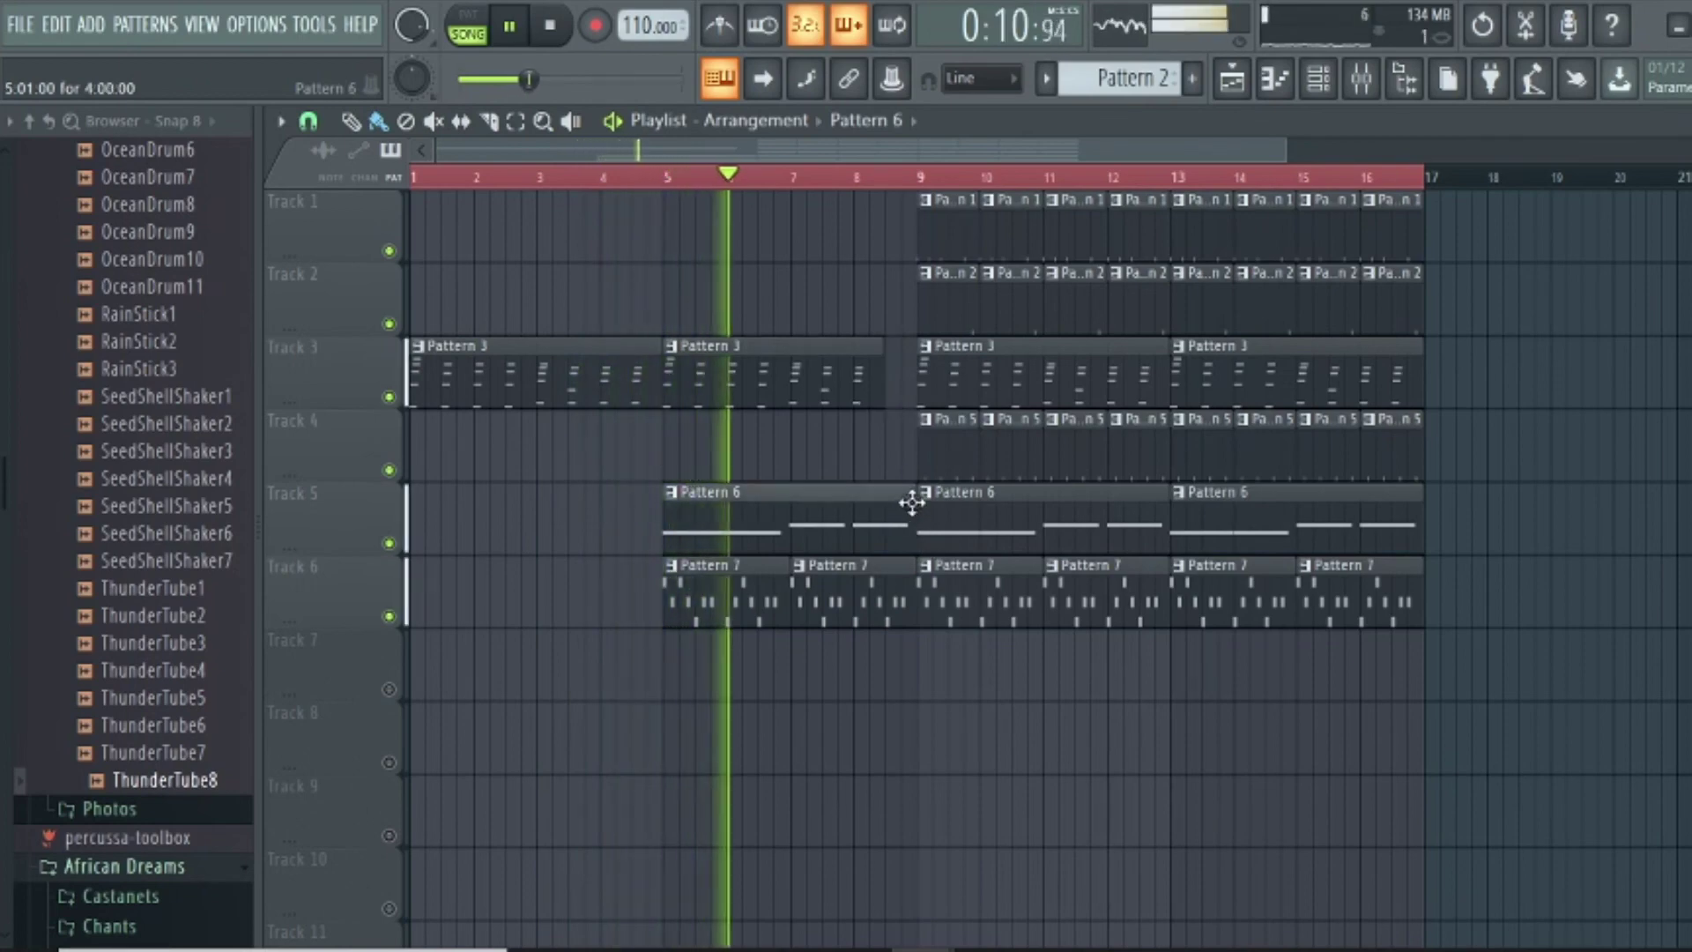
{"action": "left_click_drag", "start_coordinate": [908, 503], "coordinate": [884, 521]}
{"action": "left_click_drag", "start_coordinate": [916, 622], "coordinate": [865, 635]}
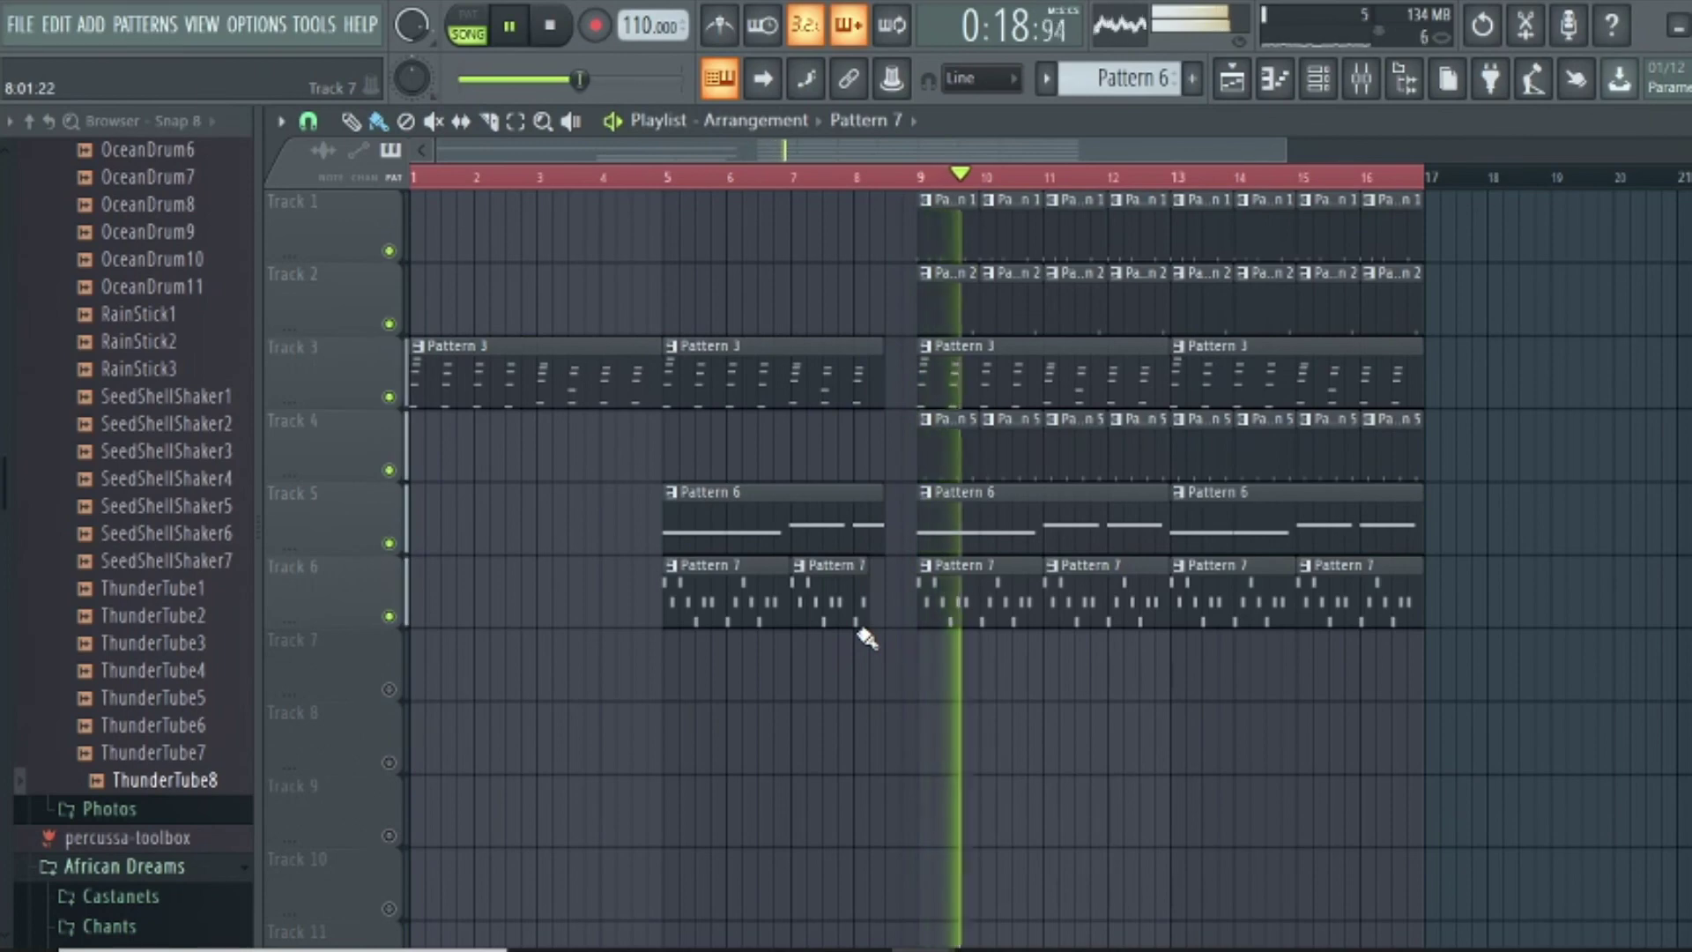
{"action": "key", "text": "space"}
Audition the African Dreams clap samples and place GROUPCLAP3-LR at bar 9 of Track 8, then play the song
{"action": "scroll", "coordinate": [53, 434], "scroll_direction": "up", "scroll_amount": 20}
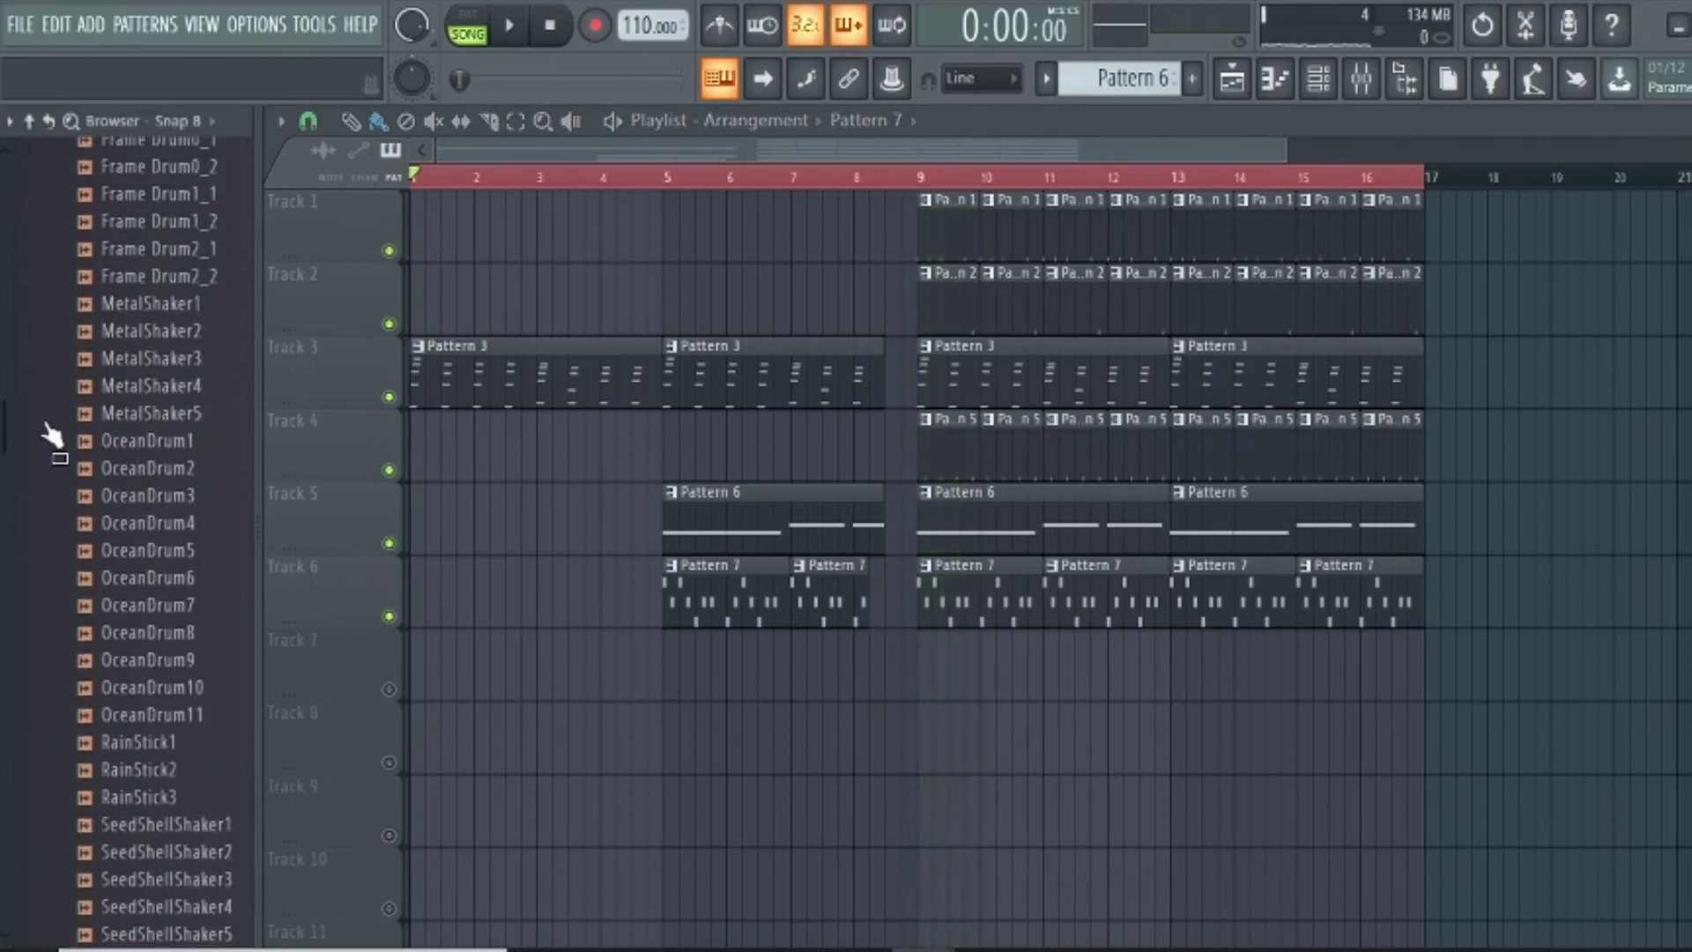
{"action": "scroll", "coordinate": [53, 434], "scroll_direction": "up", "scroll_amount": 3}
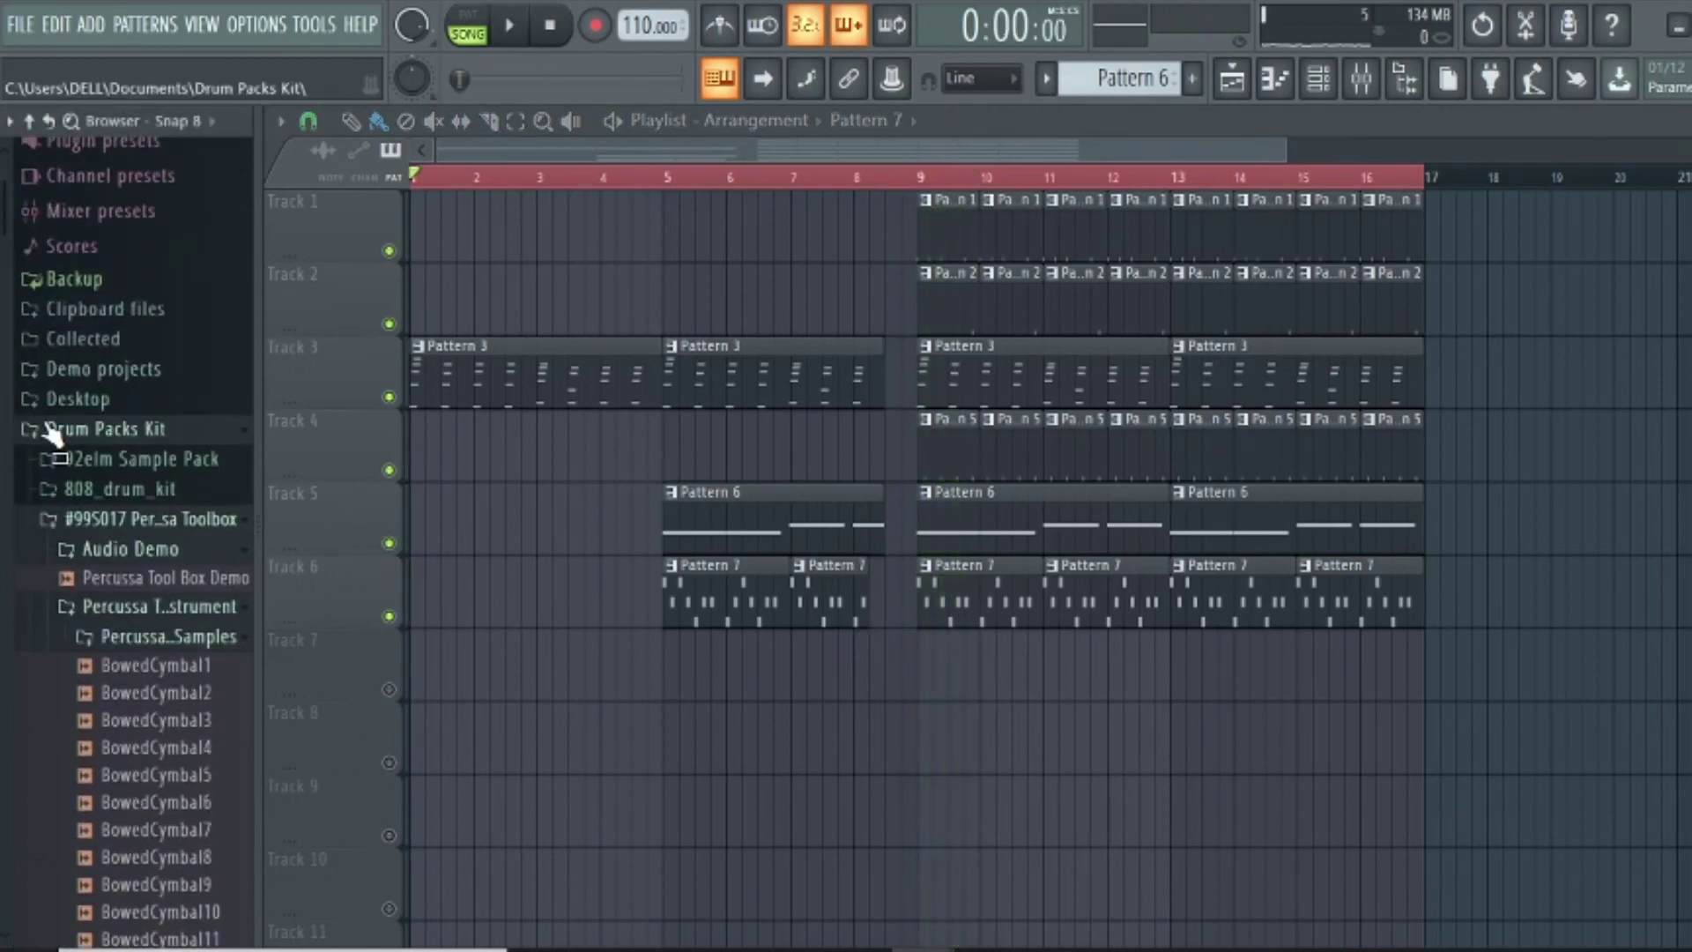
{"action": "left_click", "coordinate": [139, 525]}
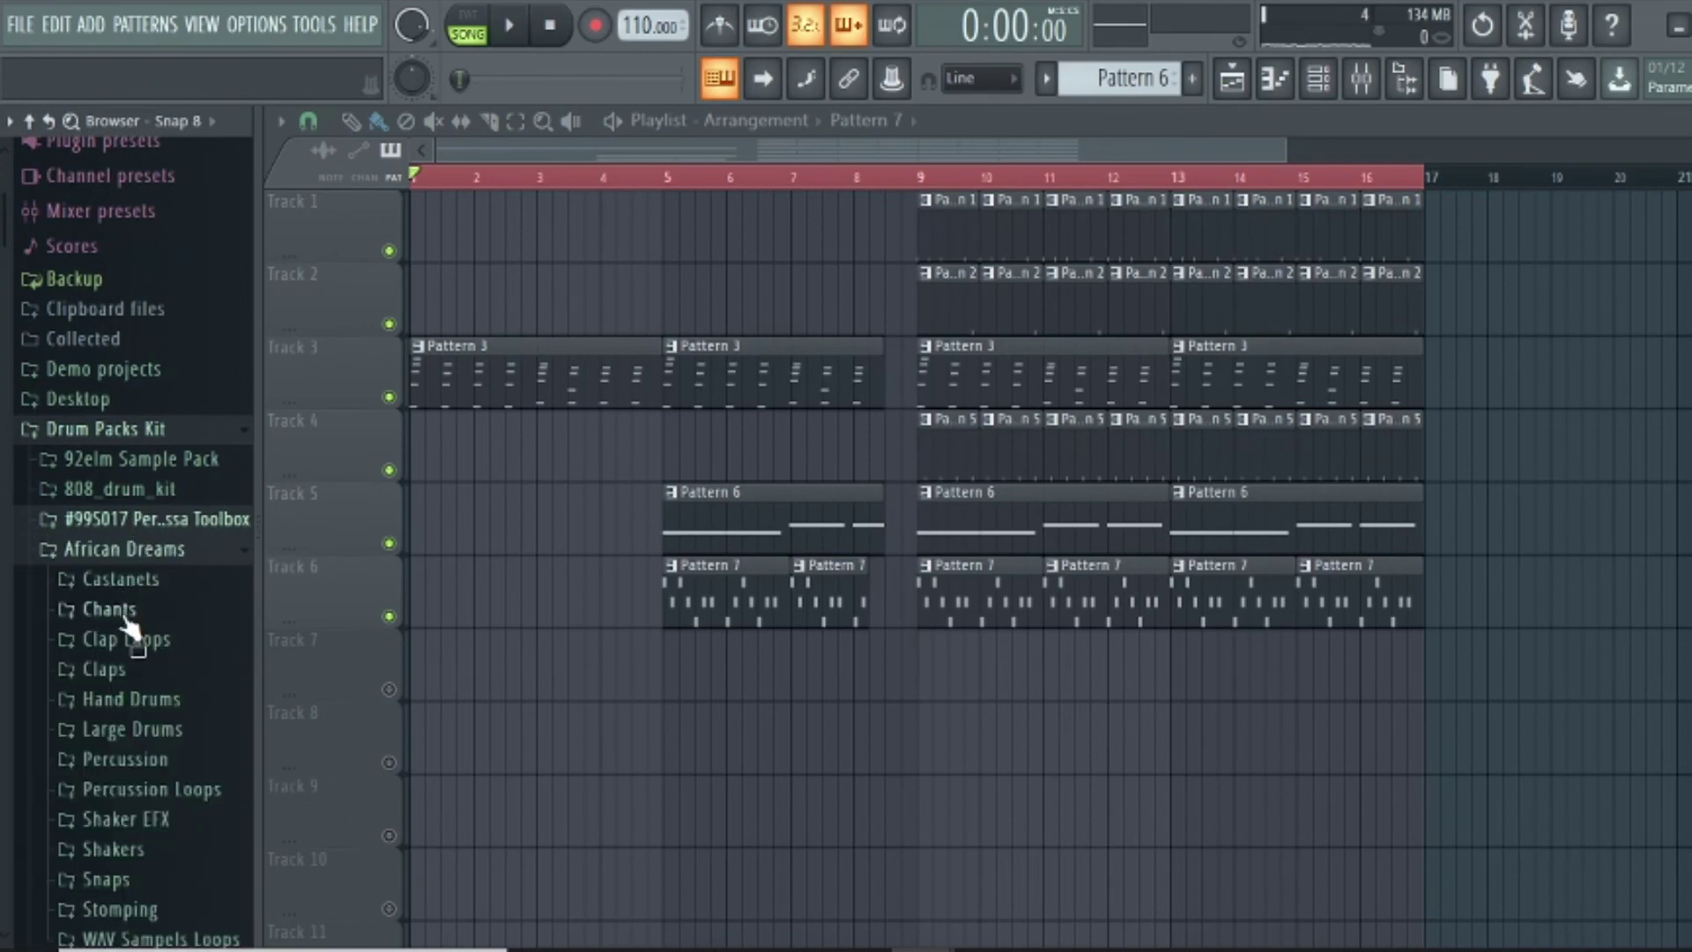
{"action": "left_click", "coordinate": [167, 671]}
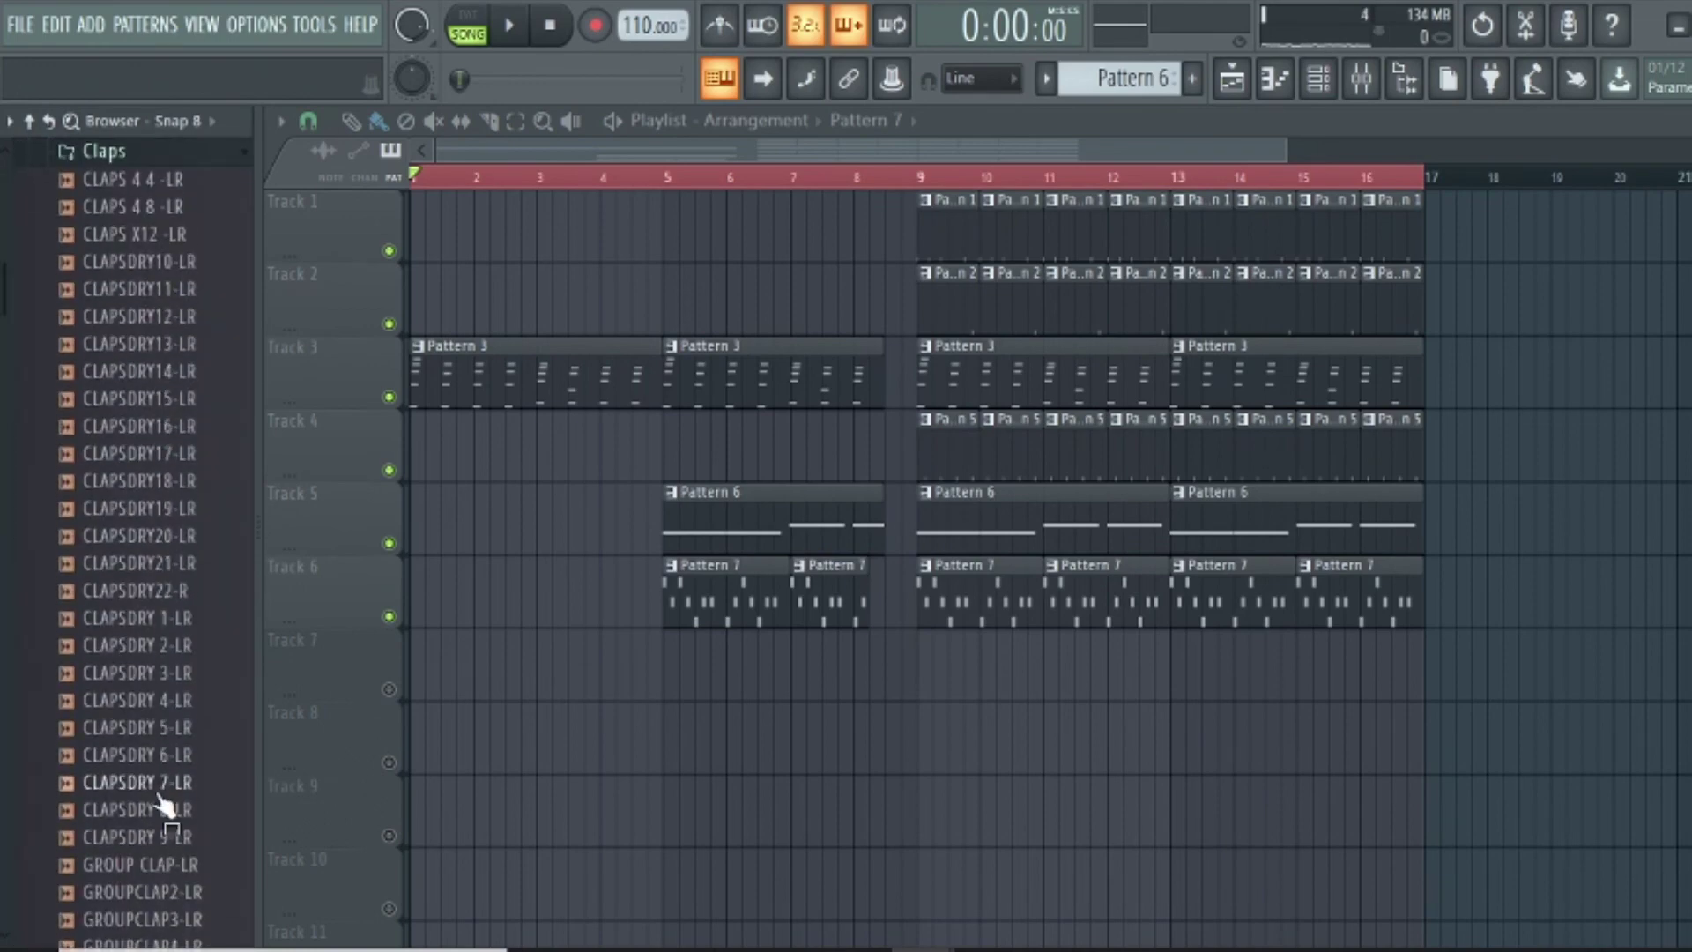
{"action": "left_click", "coordinate": [168, 785]}
{"action": "left_click", "coordinate": [161, 839]}
{"action": "left_click", "coordinate": [165, 892]}
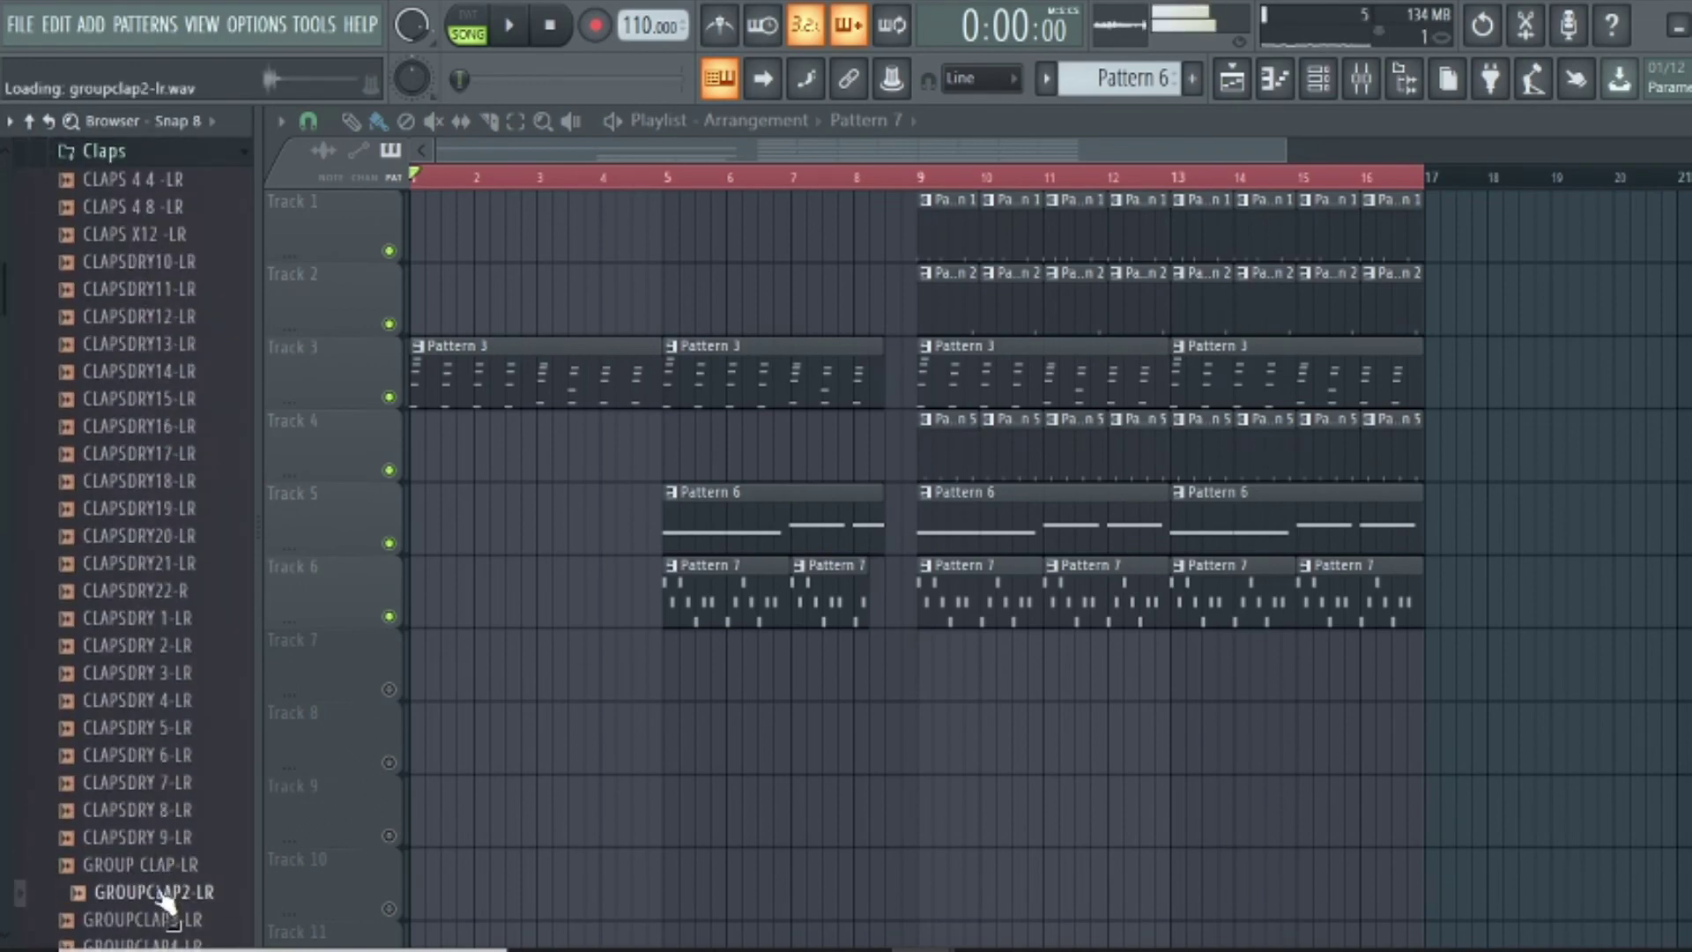
{"action": "left_click_drag", "start_coordinate": [165, 919], "coordinate": [932, 740]}
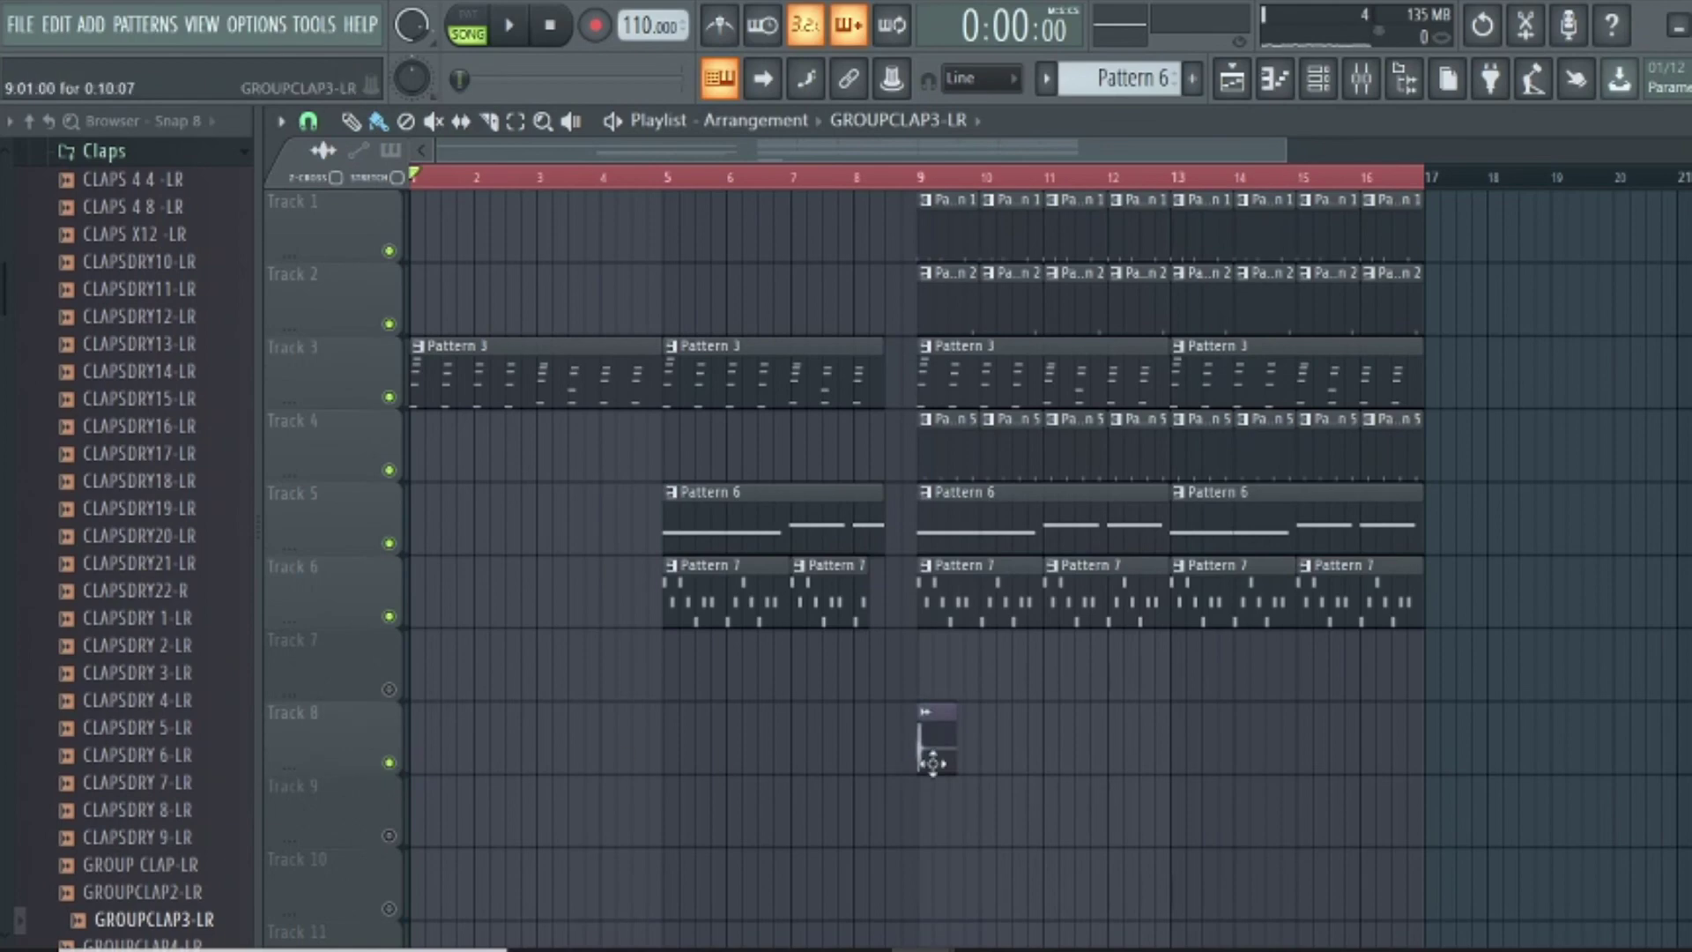
{"action": "double_click", "coordinate": [935, 762]}
{"action": "left_click_drag", "start_coordinate": [904, 877], "coordinate": [950, 752]}
{"action": "key", "text": "space"}
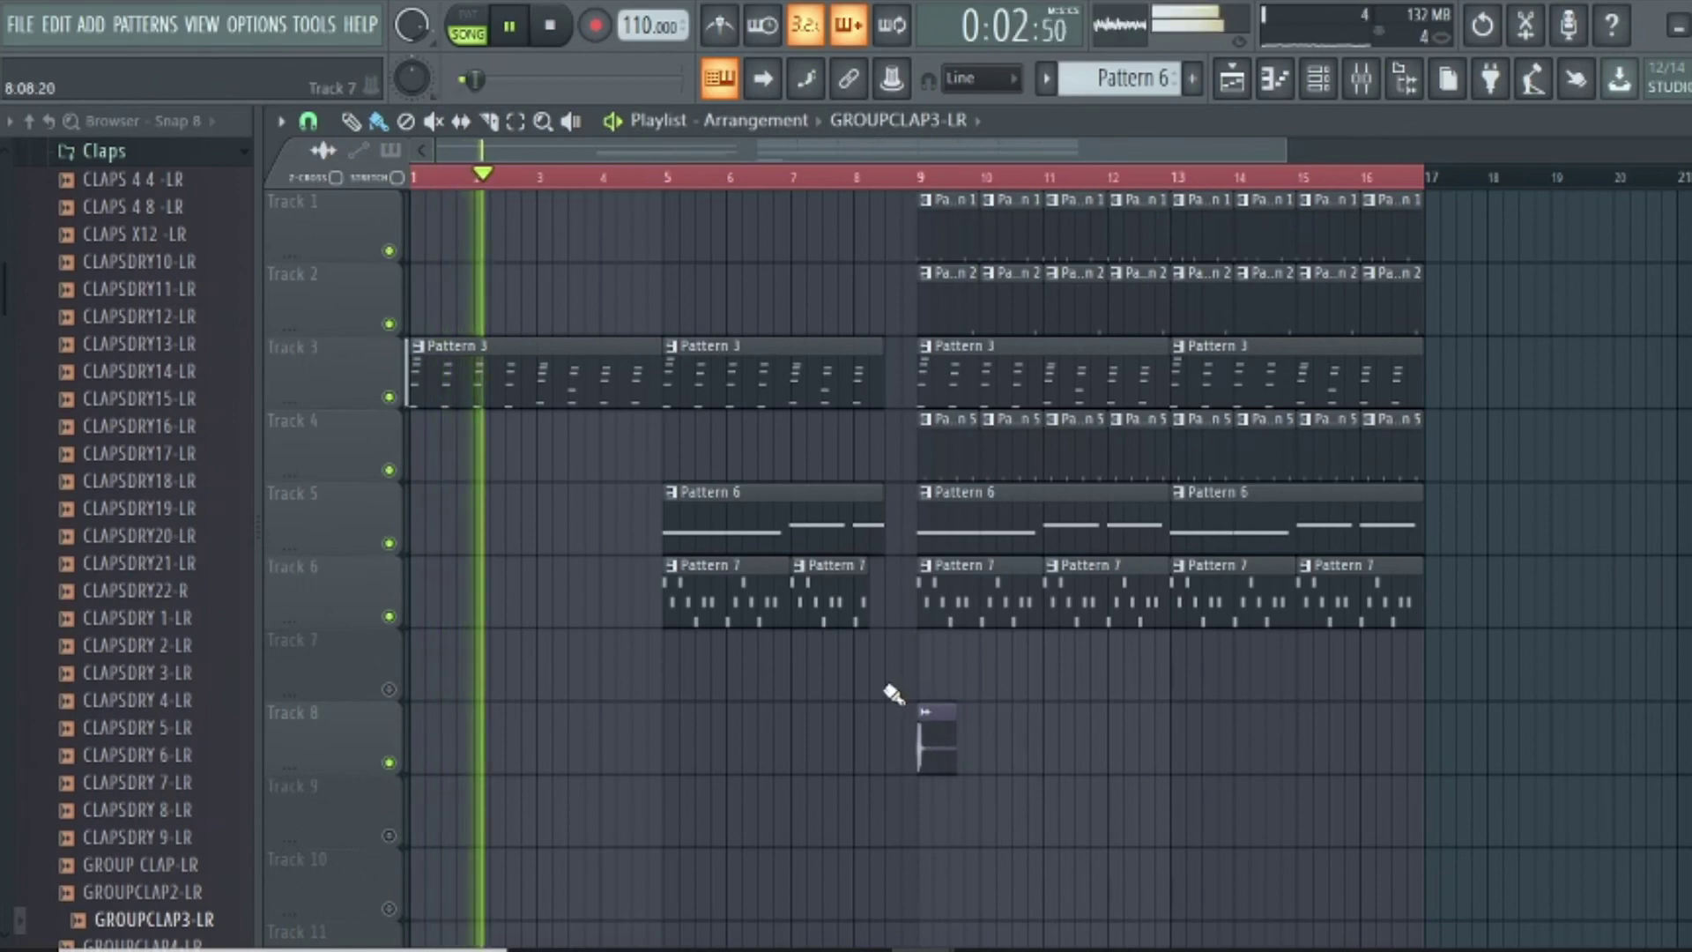
{"action": "scroll", "coordinate": [124, 692], "scroll_direction": "up", "scroll_amount": 5}
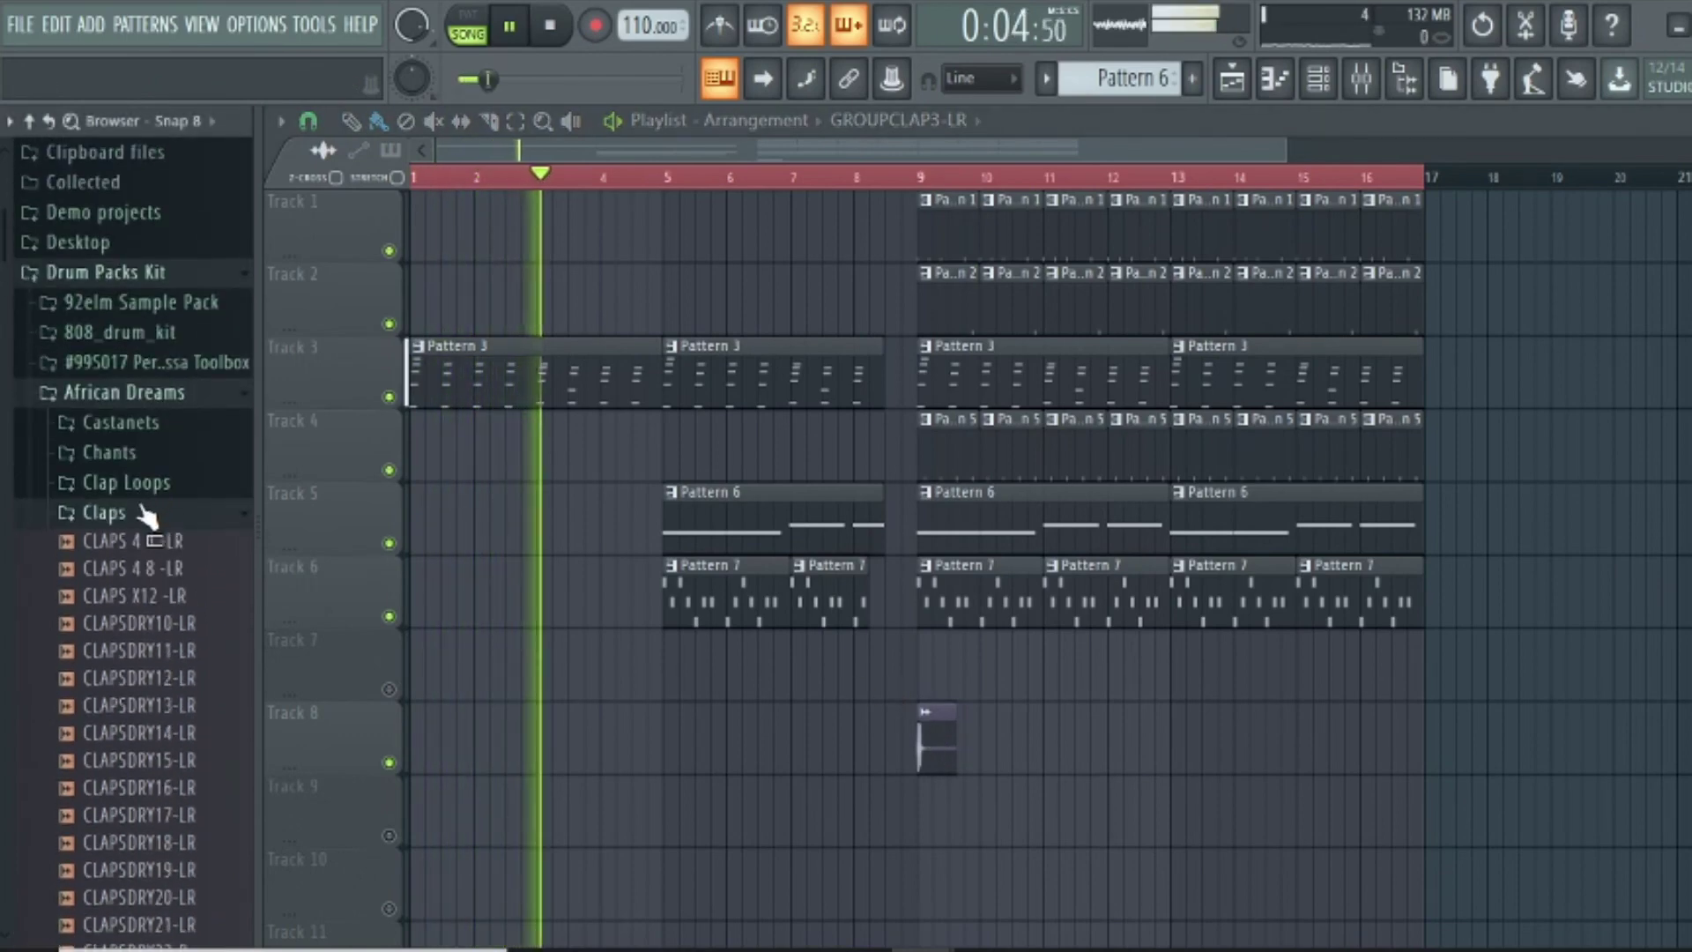
{"action": "left_click", "coordinate": [158, 512]}
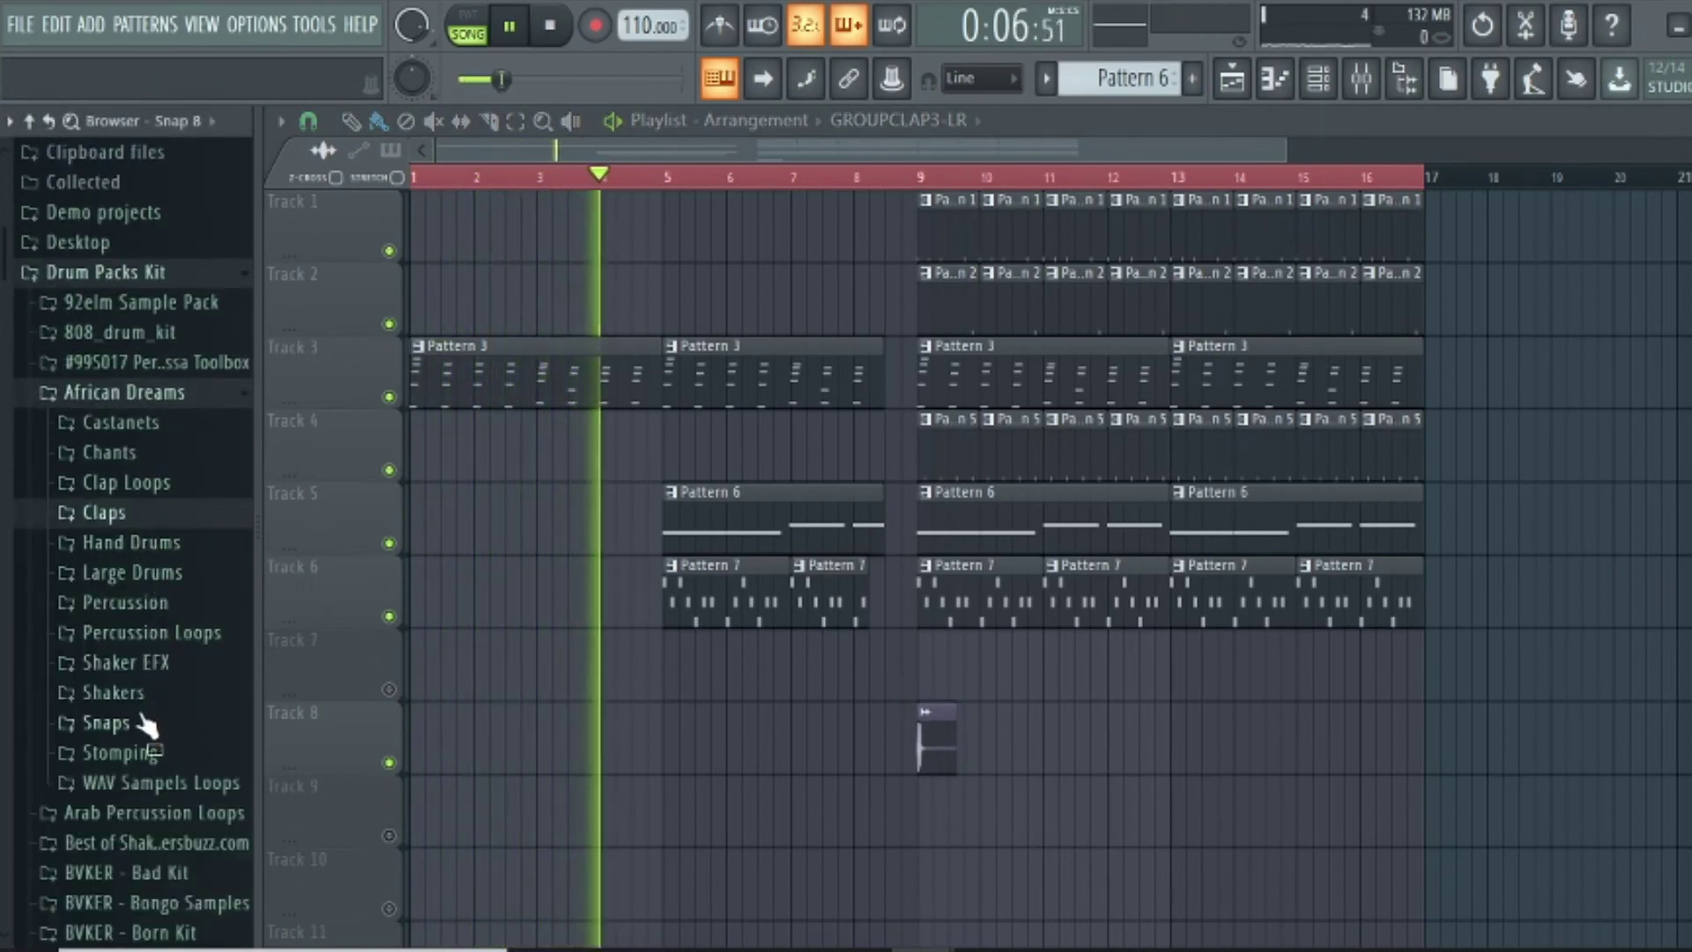
{"action": "scroll", "coordinate": [140, 755], "scroll_direction": "down", "scroll_amount": 4}
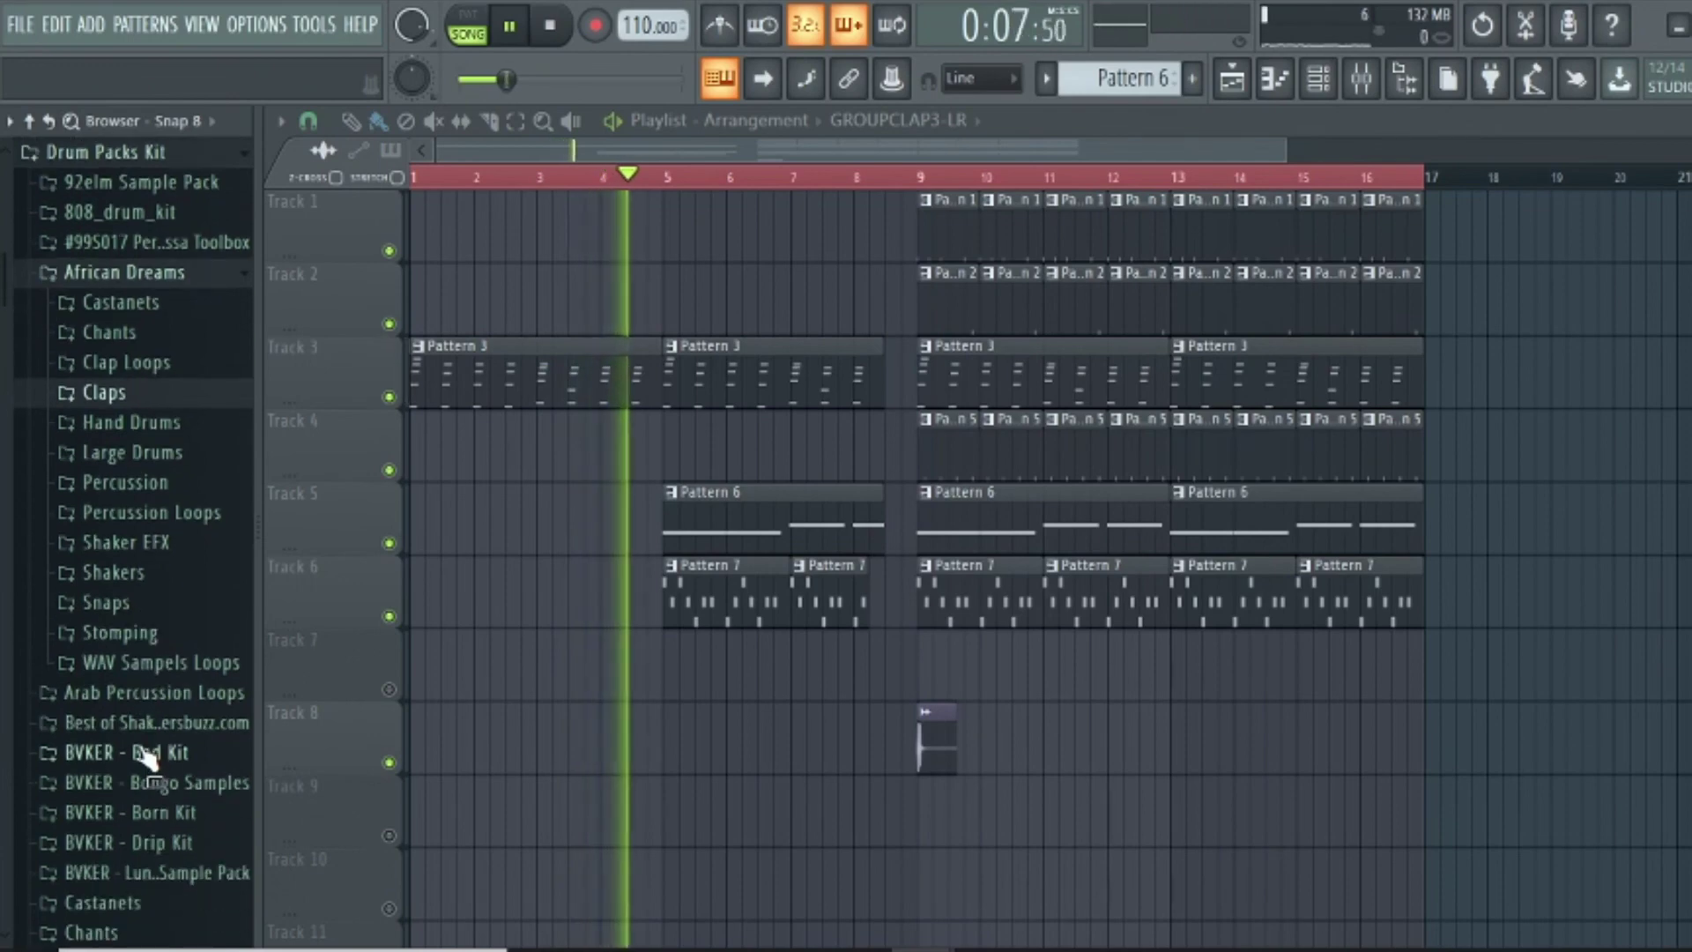
{"action": "left_click", "coordinate": [181, 666]}
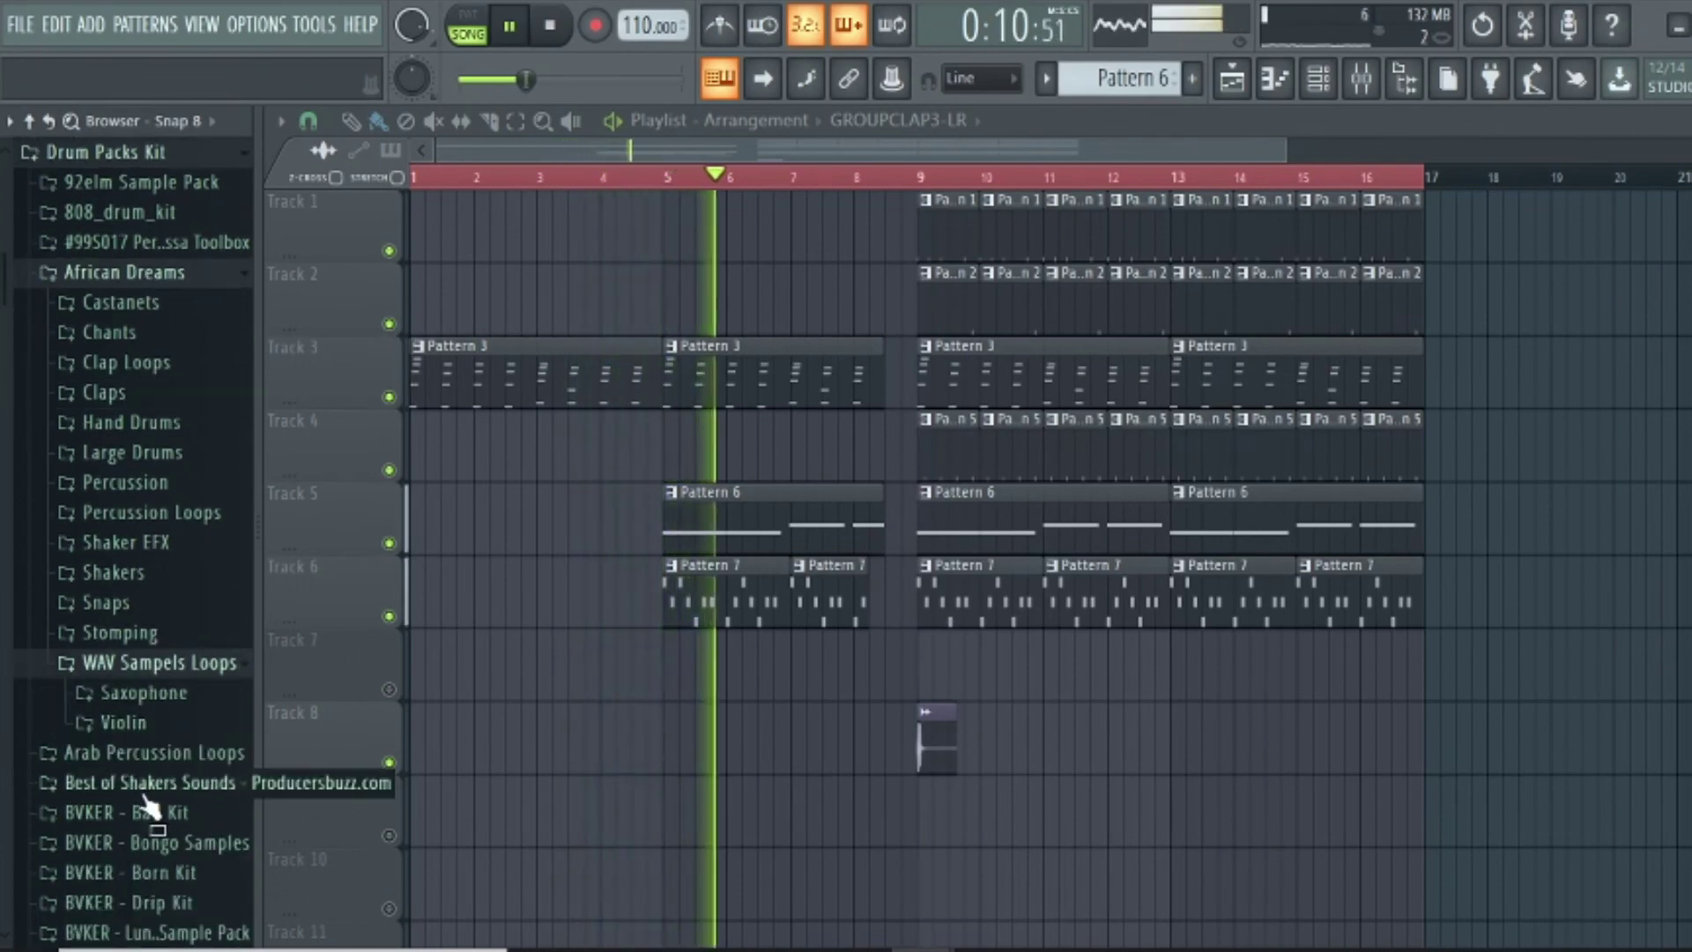
{"action": "scroll", "coordinate": [141, 794], "scroll_direction": "down", "scroll_amount": 13}
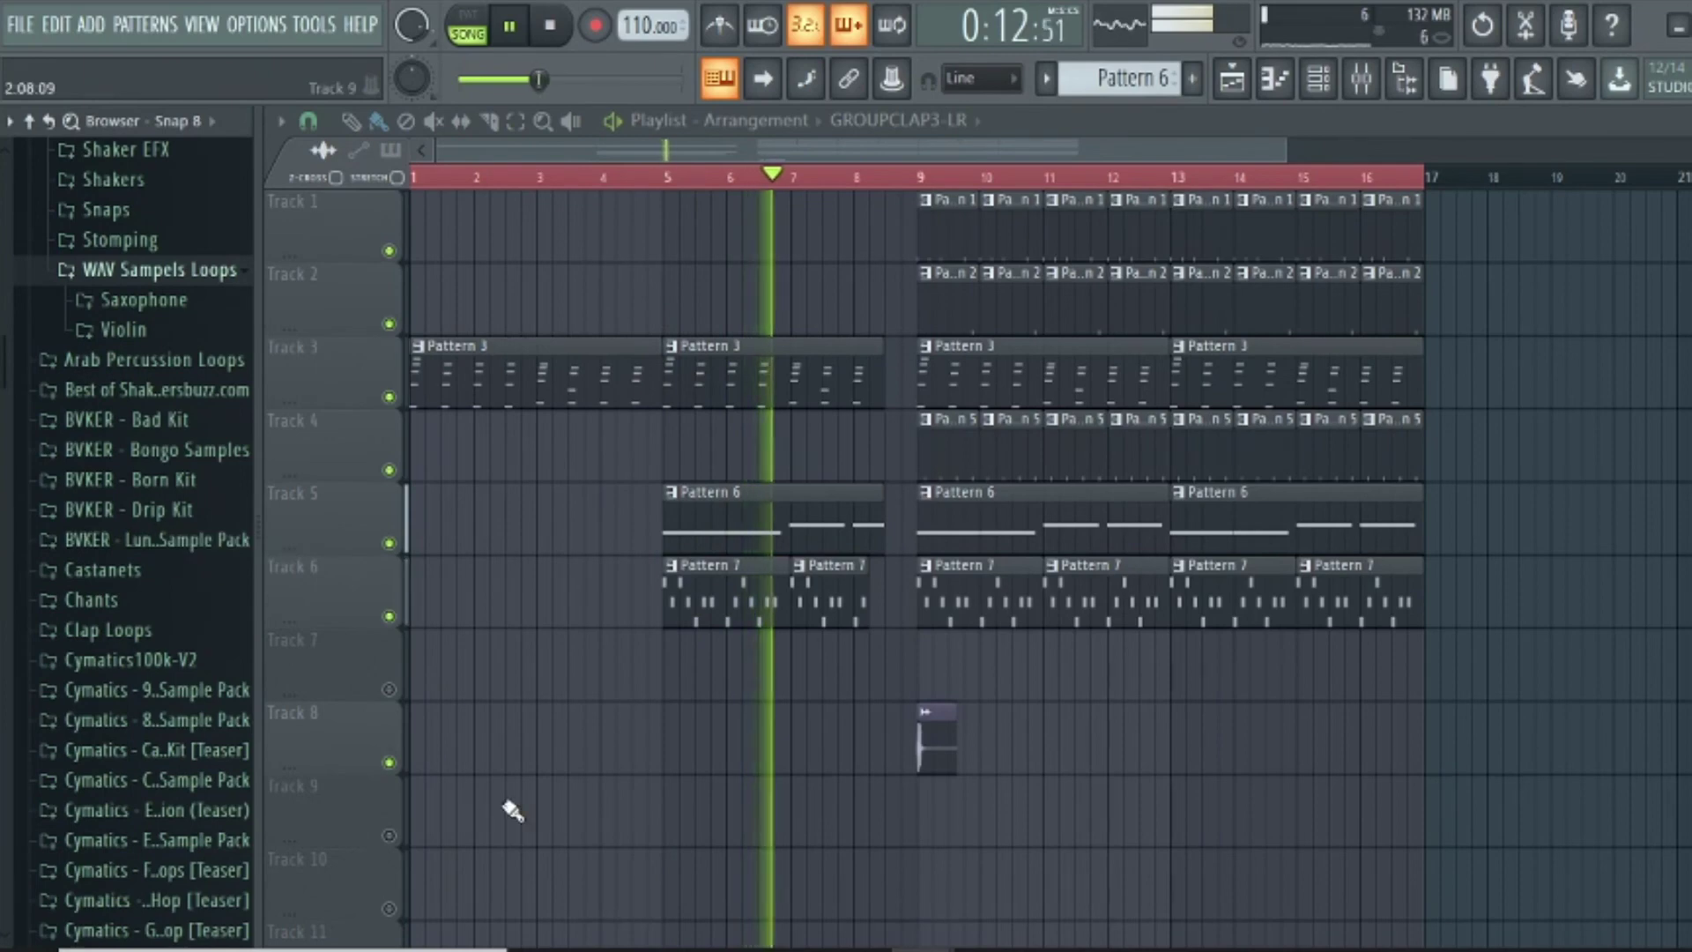
Route the GROUPCLAP3-LR audio clip to mixer insert 7 and load Fruity Reeverb 2 in its slot 3
{"action": "double_click", "coordinate": [932, 733]}
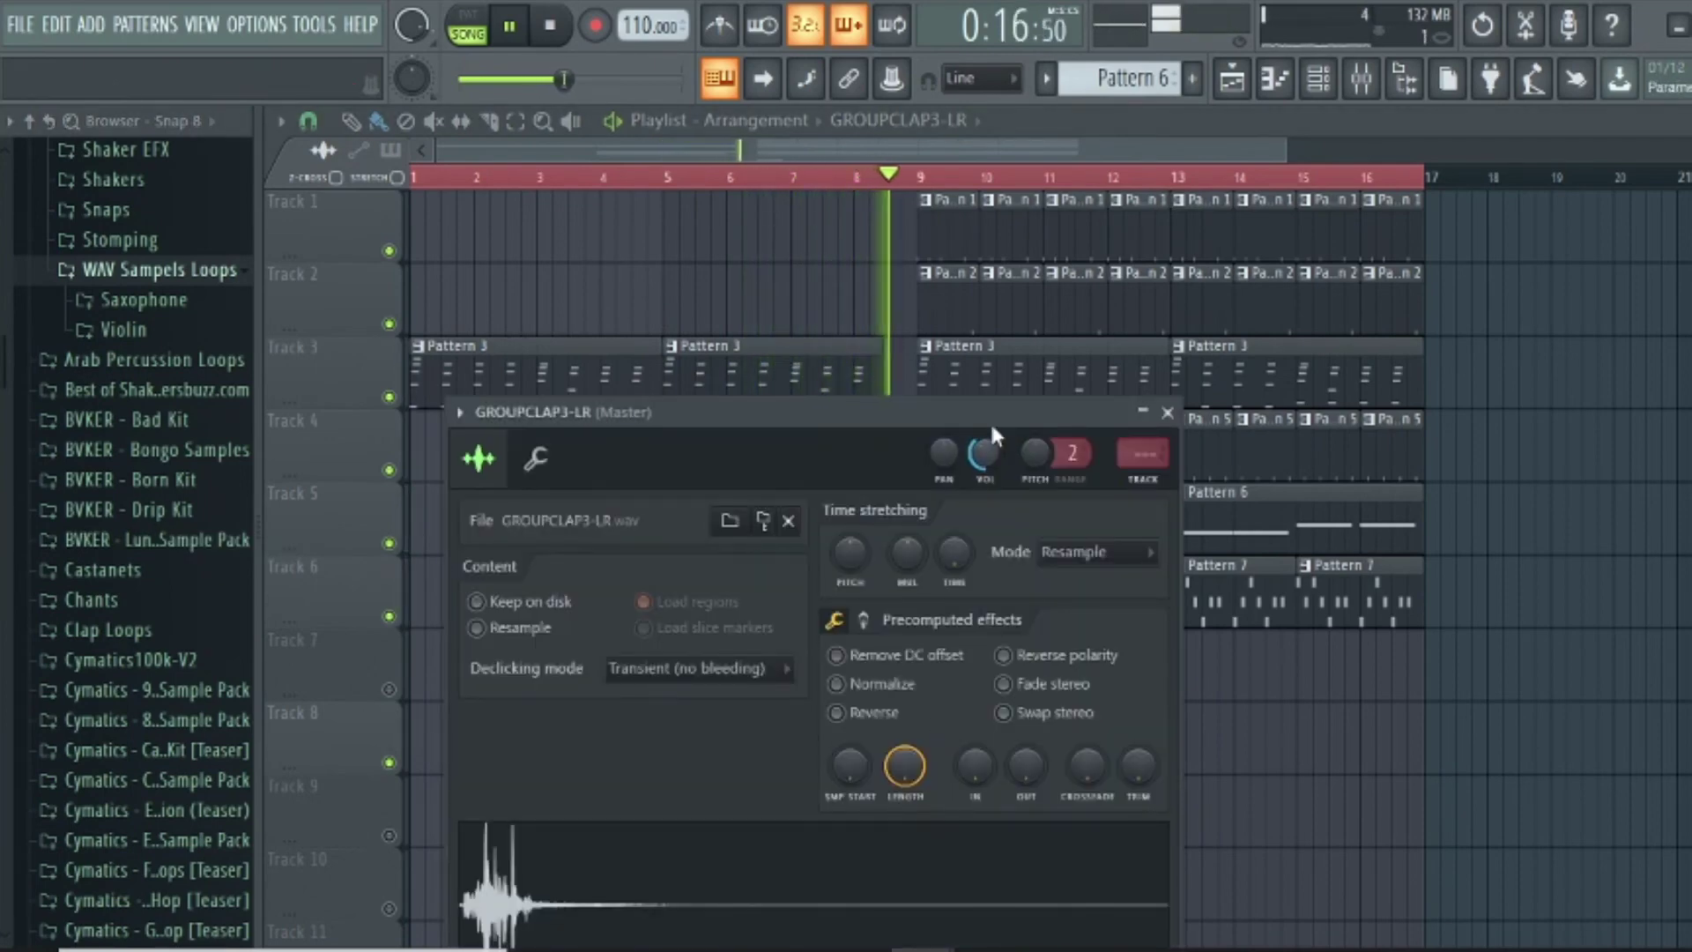
{"action": "left_click", "coordinate": [1145, 484]}
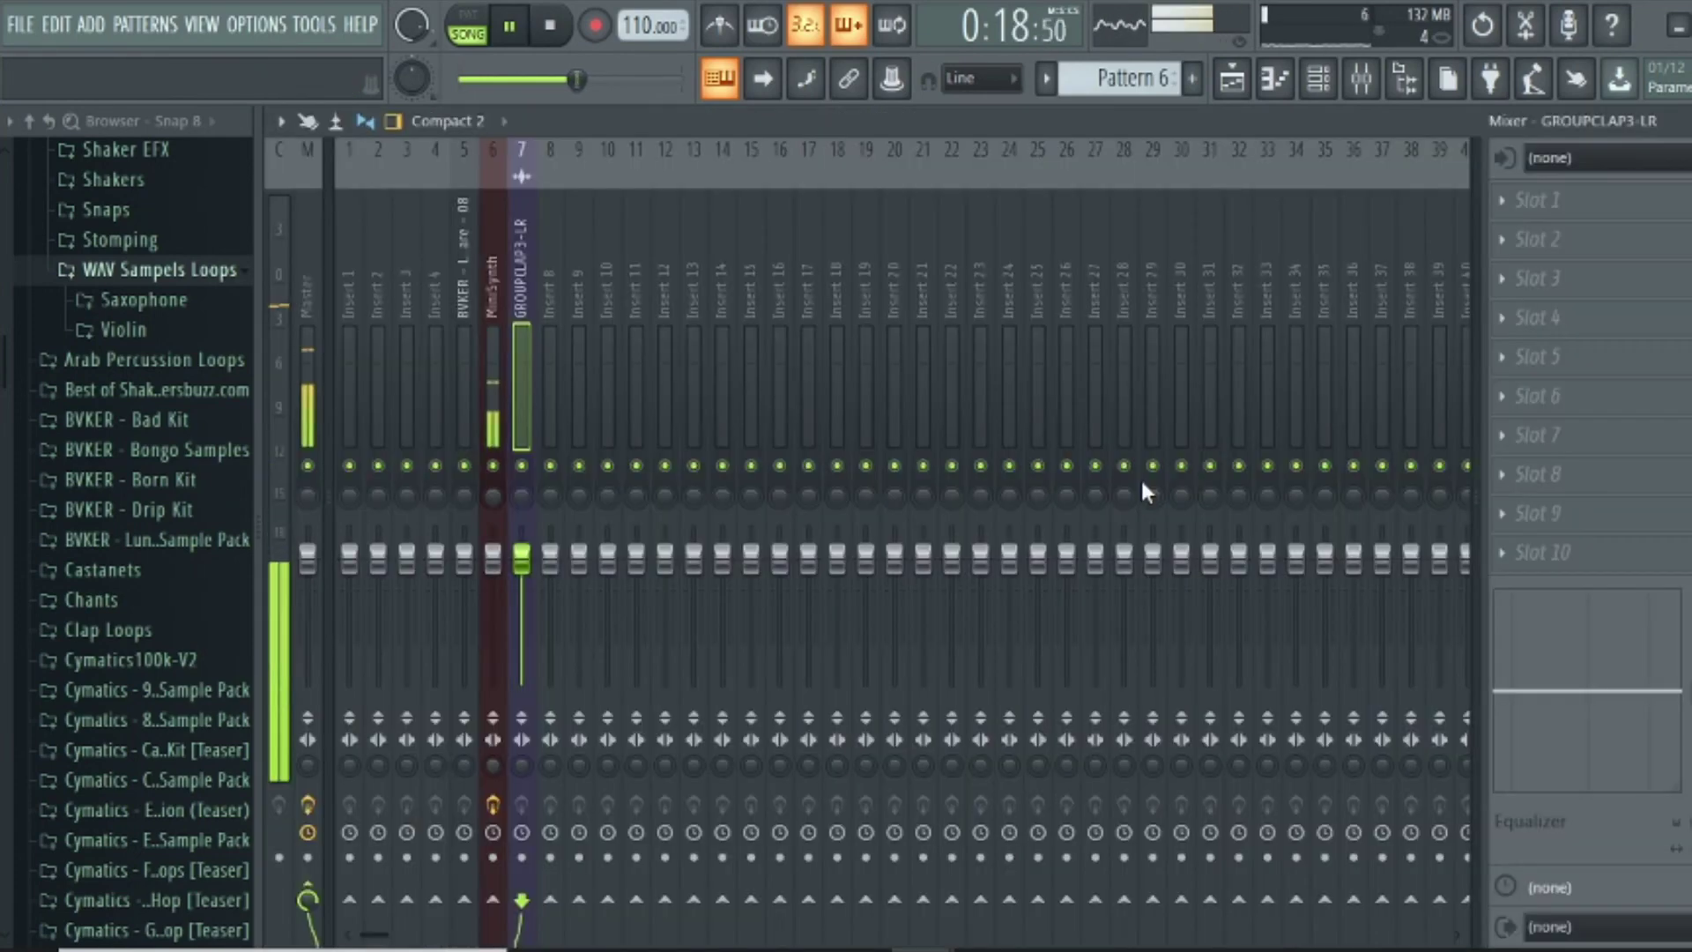
{"action": "left_click", "coordinate": [1529, 284]}
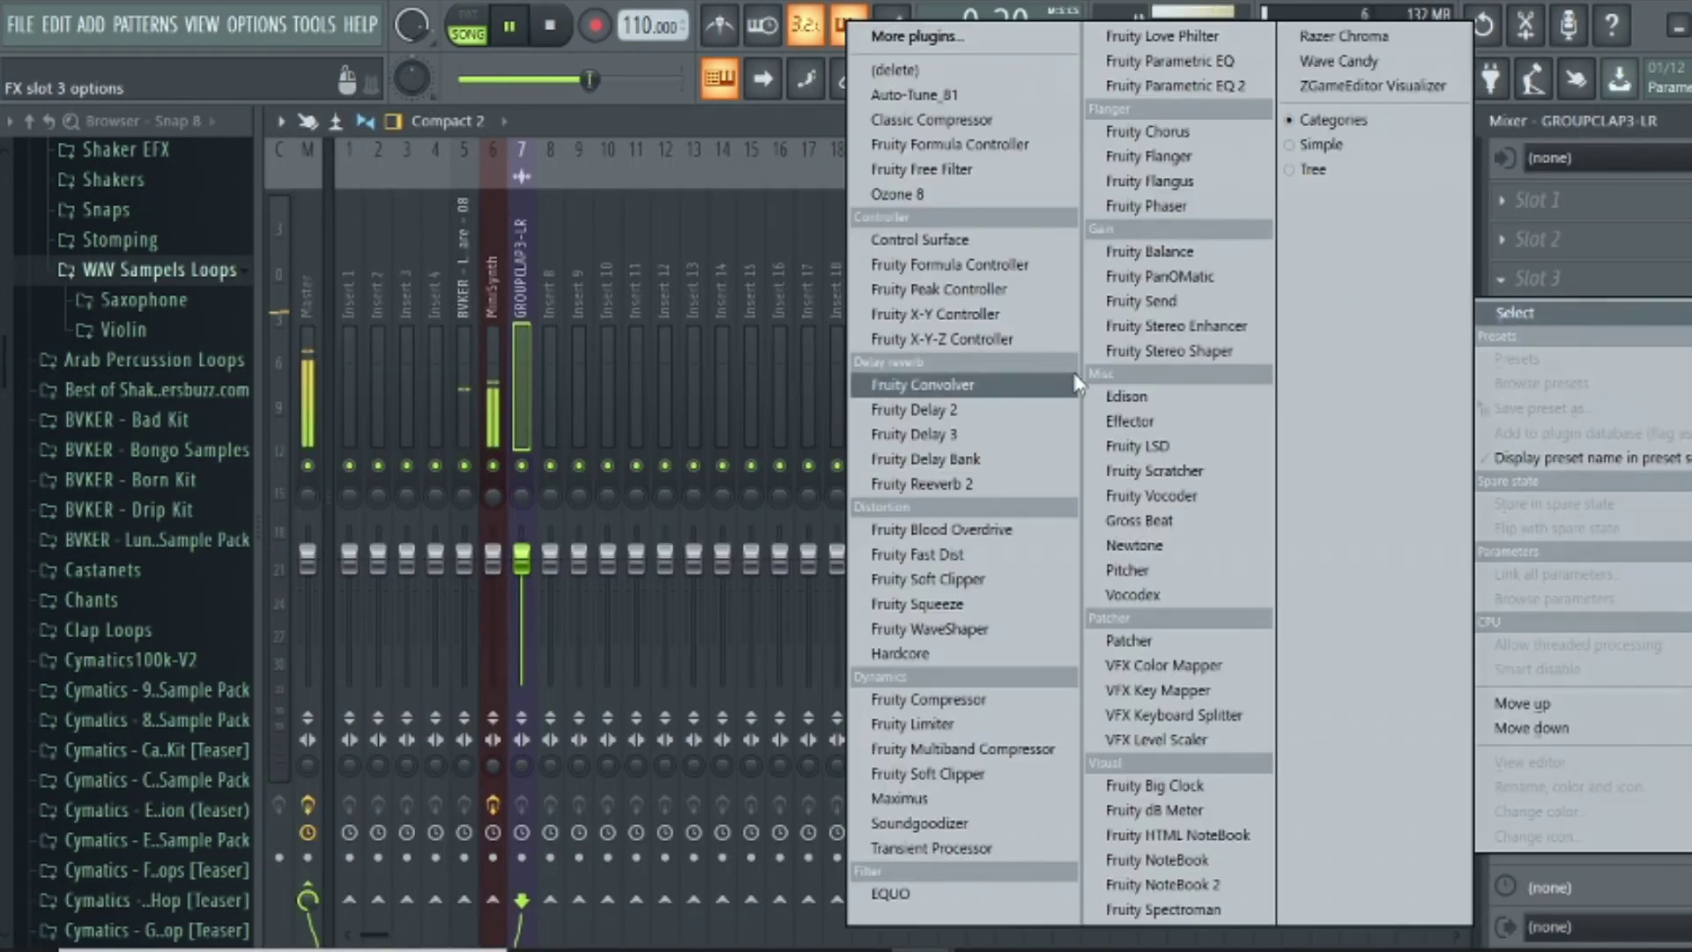
{"action": "left_click", "coordinate": [987, 483]}
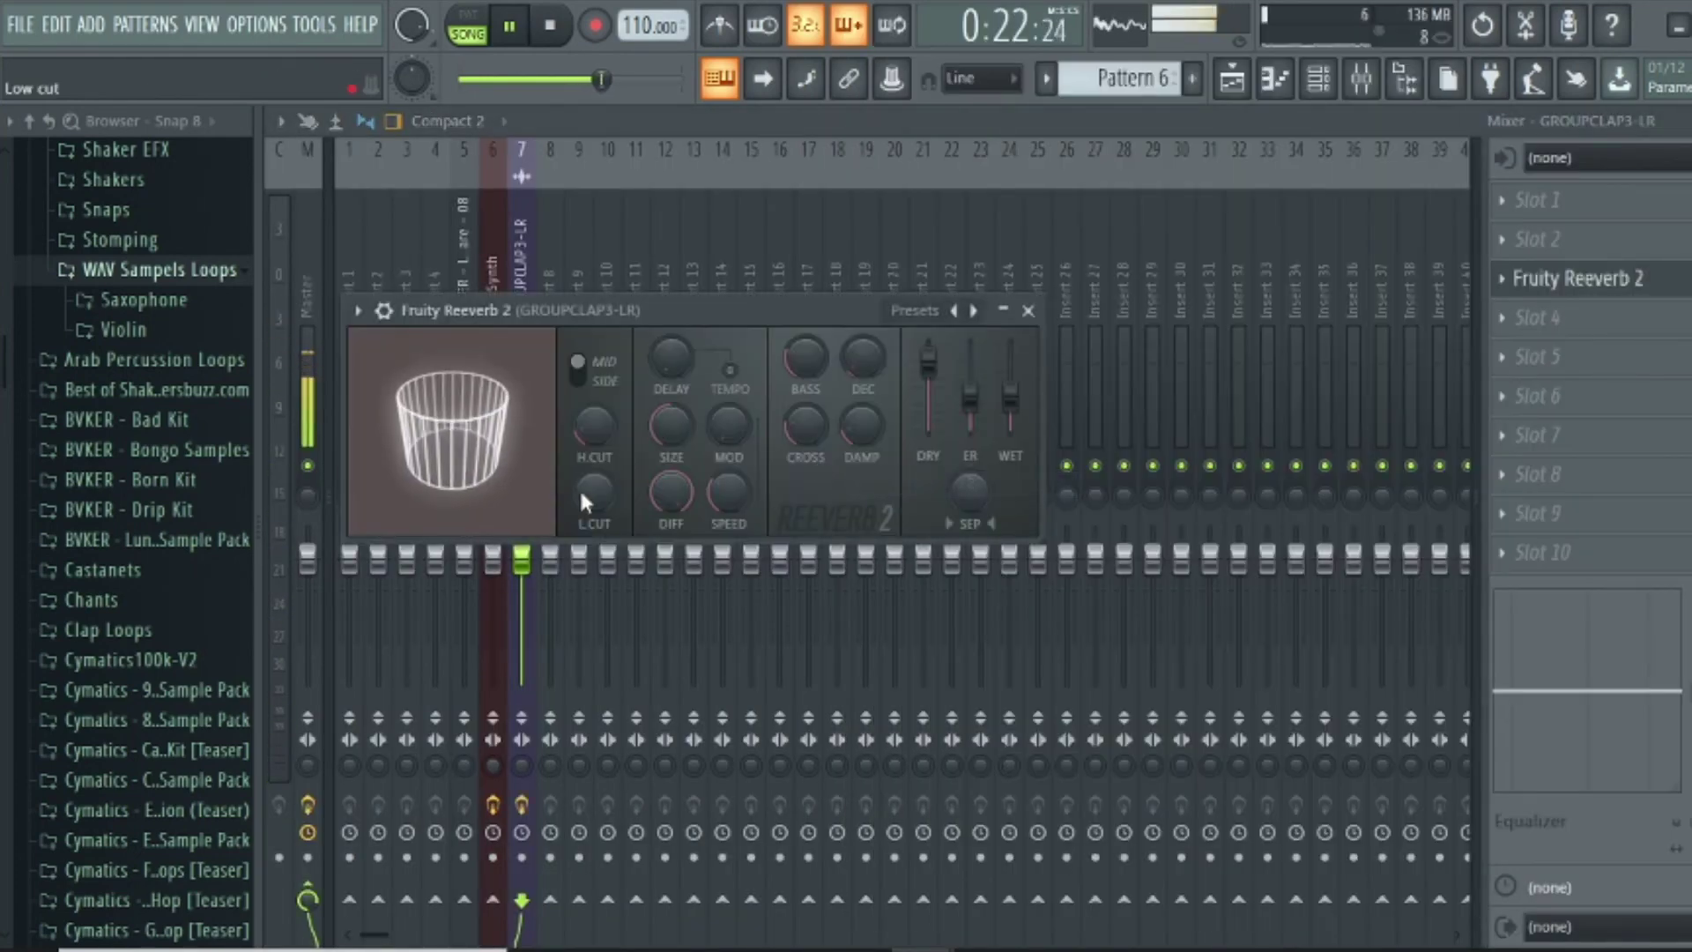
Set the low cut of Fruity Reeverb 2 to 805 Hz, stop playback and close the plugin window
{"action": "left_click_drag", "start_coordinate": [585, 489], "coordinate": [585, 490]}
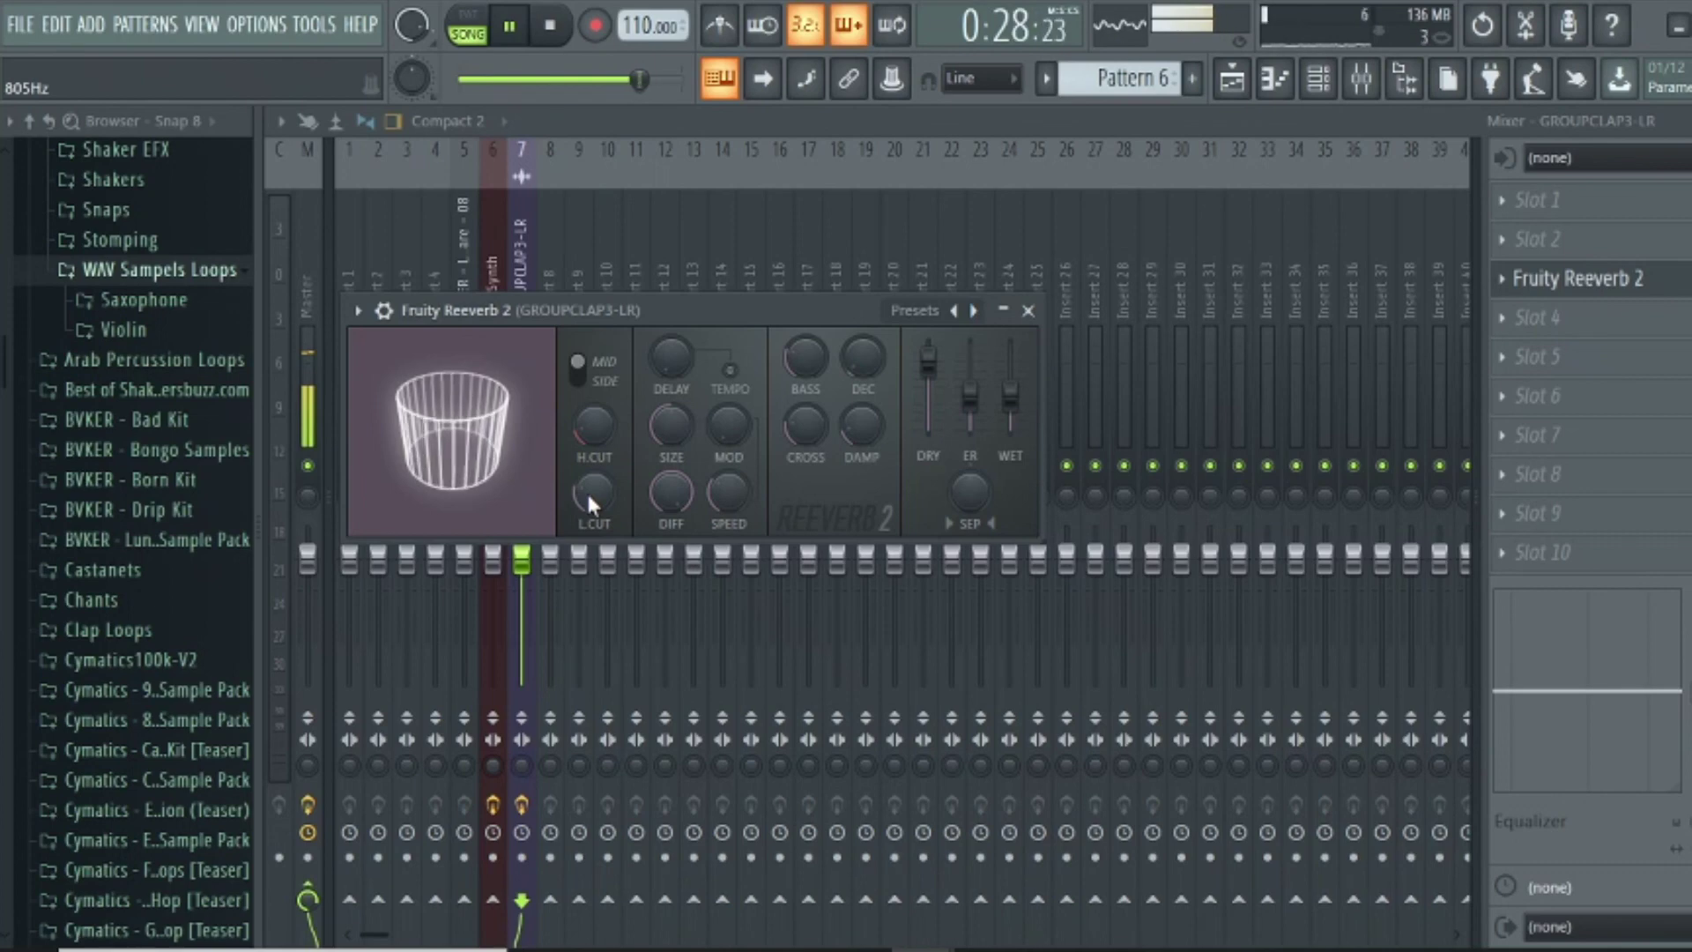
{"action": "key", "text": "space"}
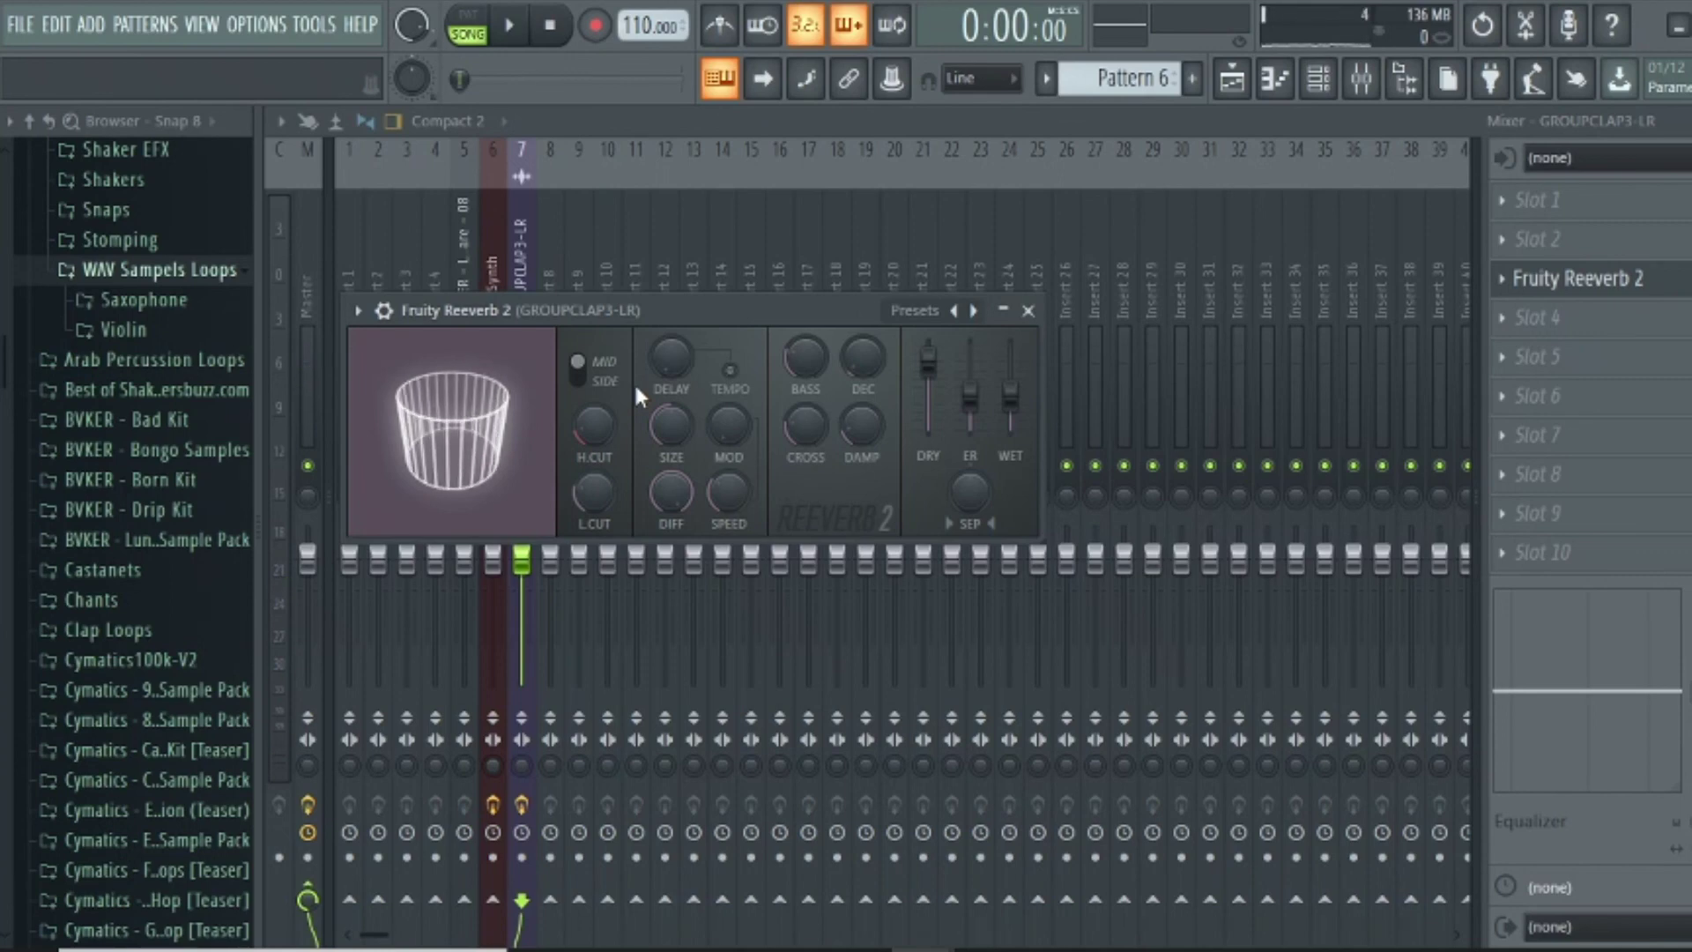
{"action": "left_click", "coordinate": [1382, 88]}
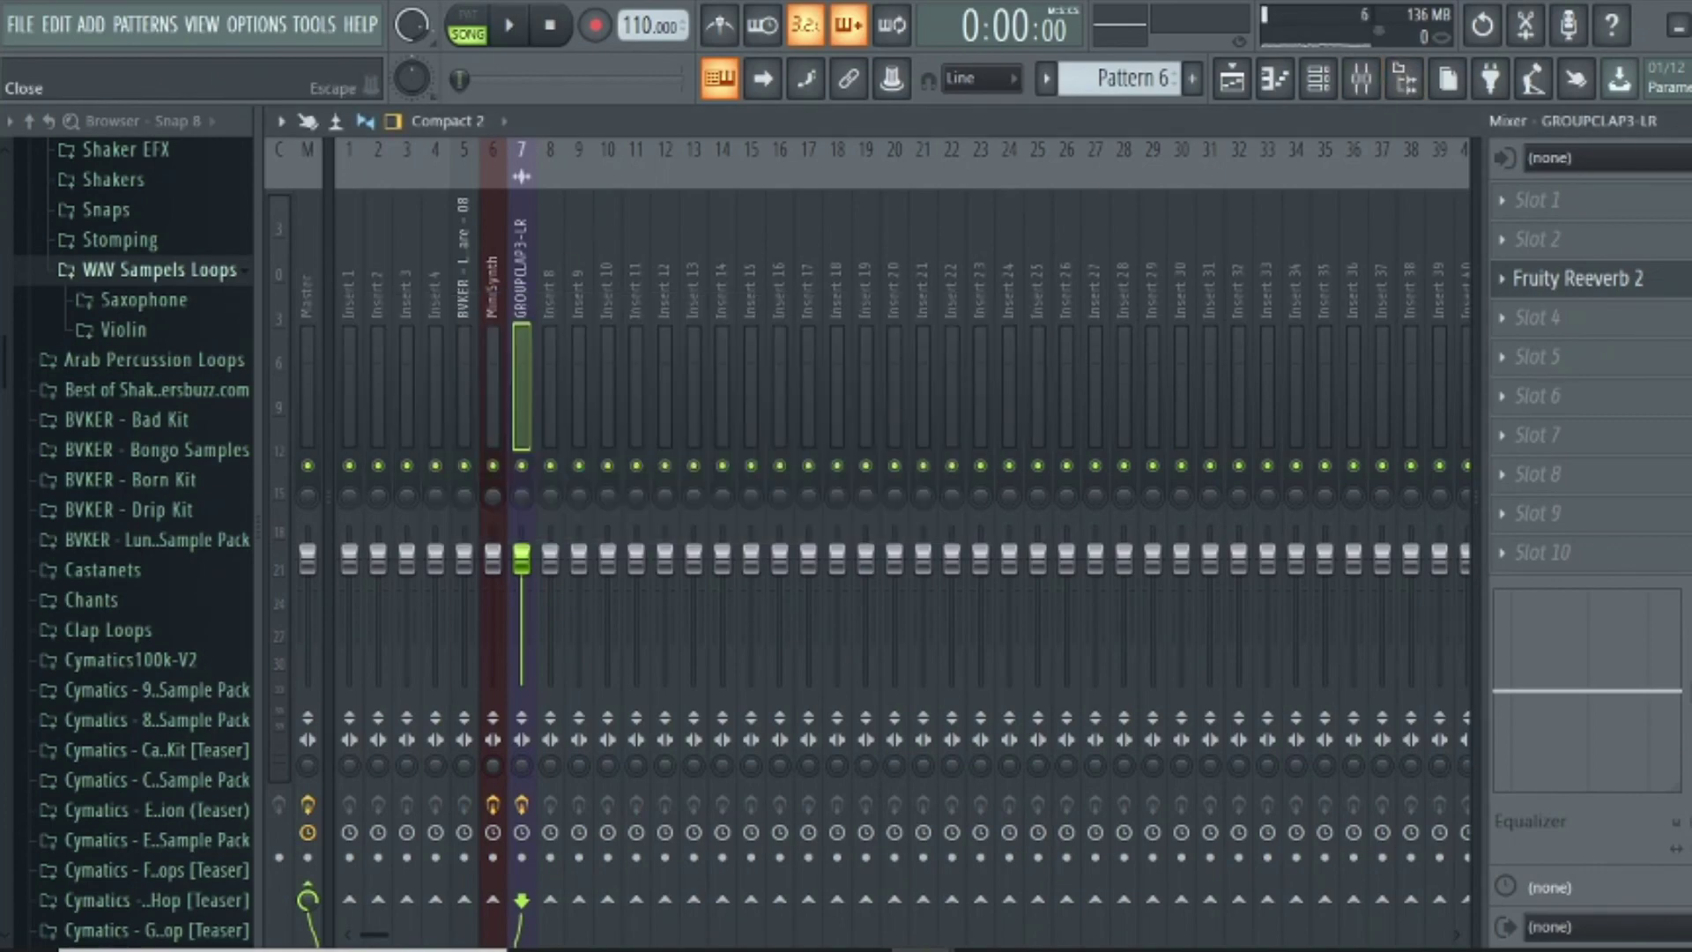
{"action": "key", "text": "Escape"}
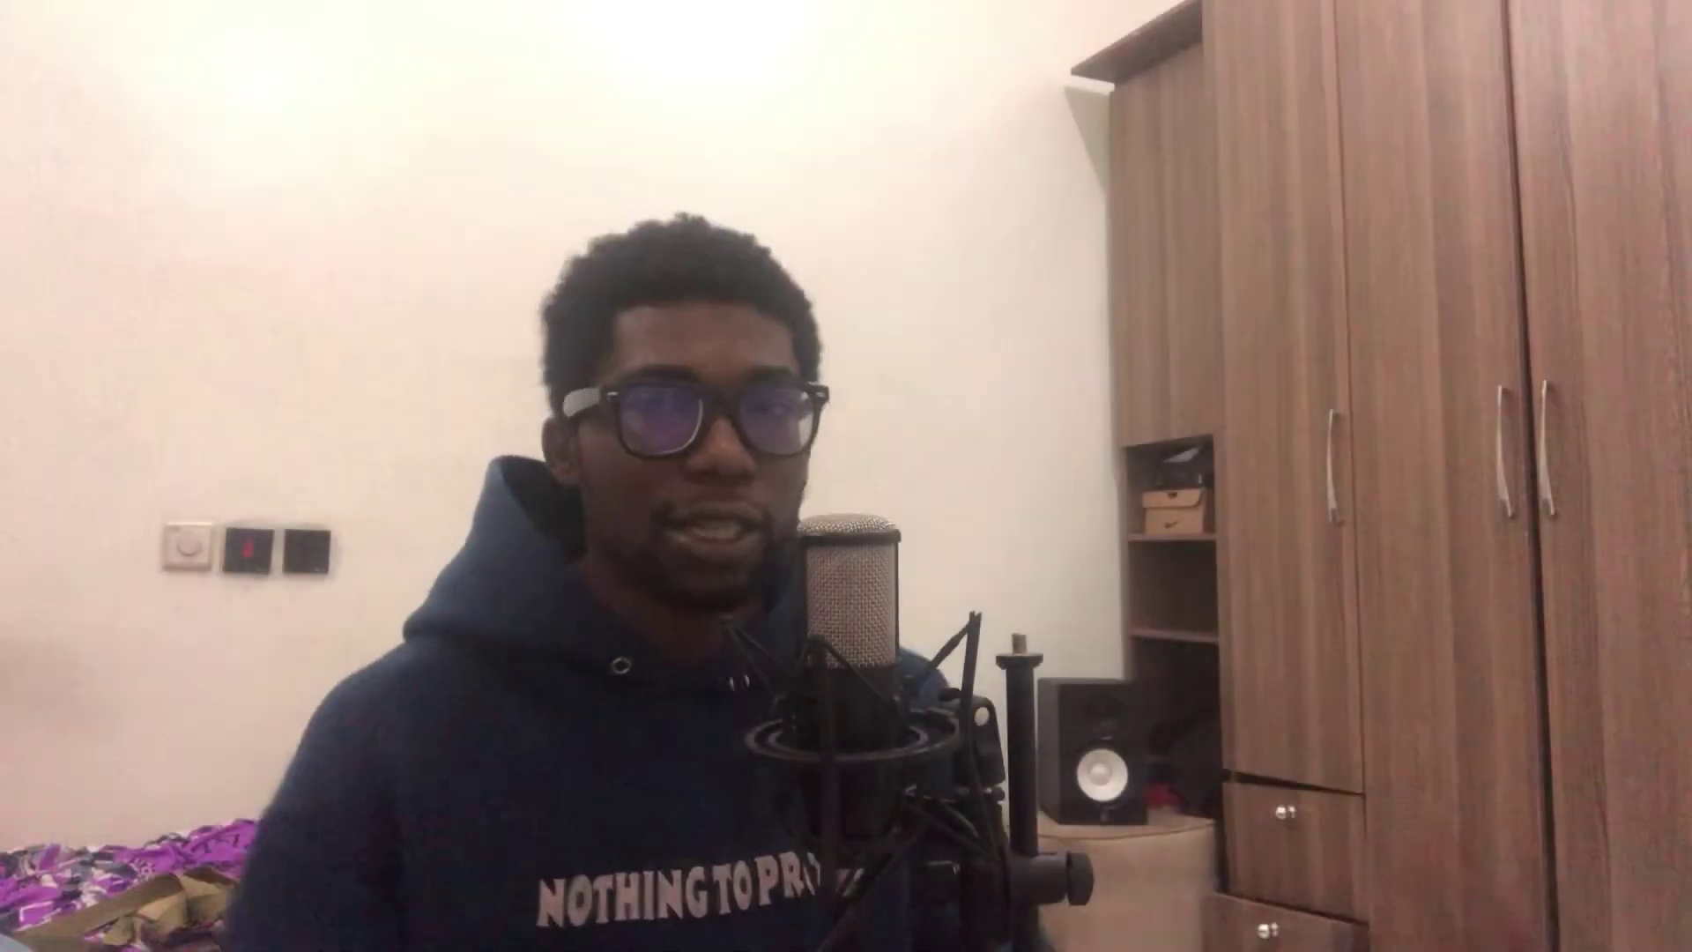